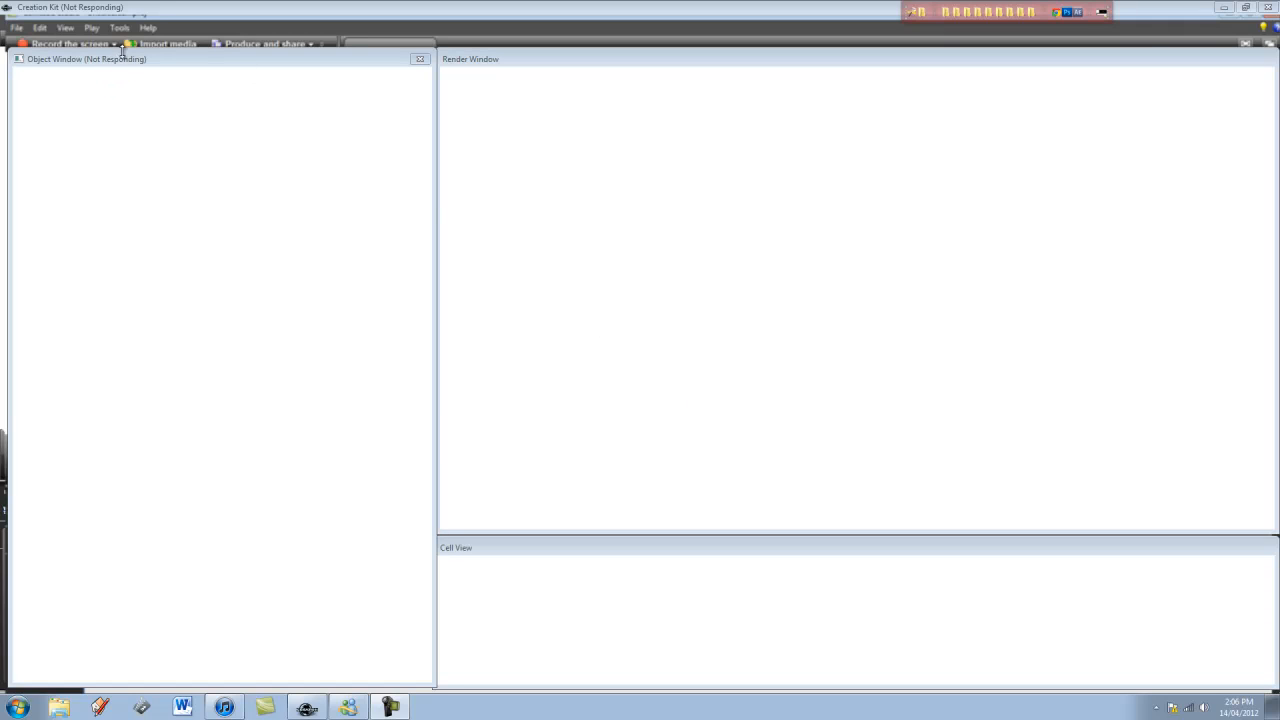
- Shorten the Render Window from below and extend the Cell View window upward to fill the freed space
{"action": "left_click_drag", "start_coordinate": [124, 56], "coordinate": [120, 59]}
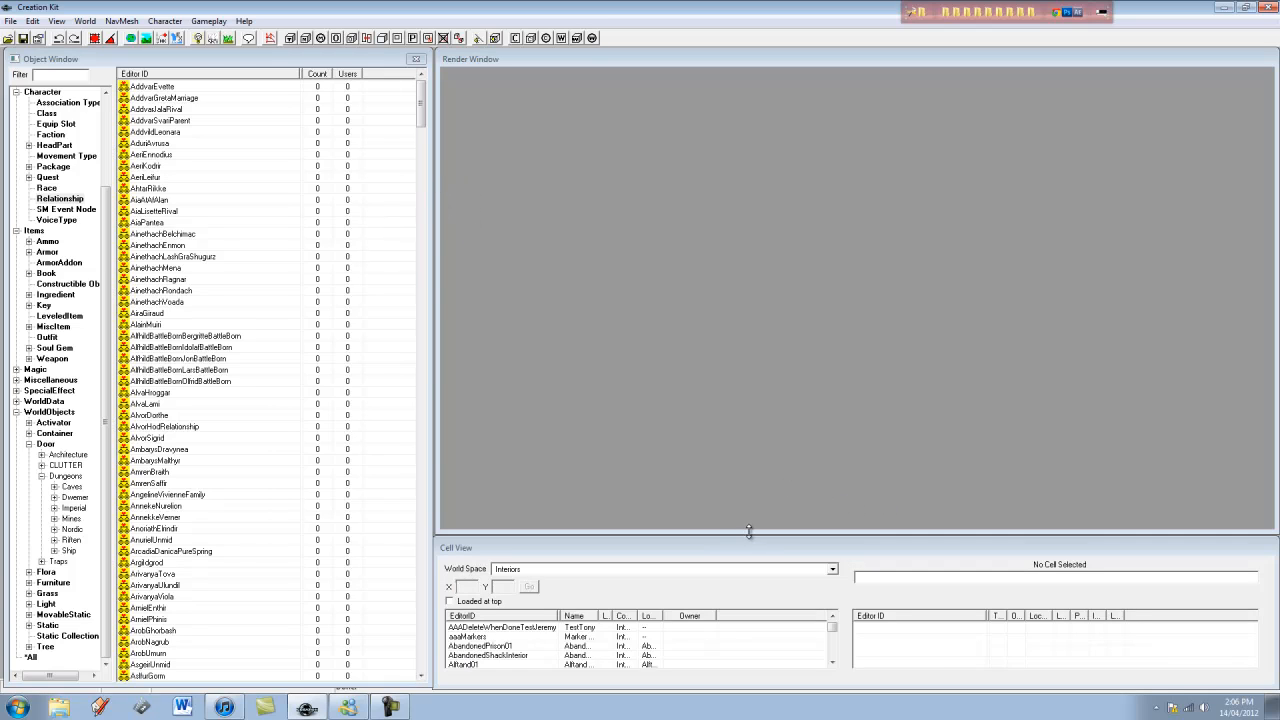
{"action": "left_click_drag", "start_coordinate": [749, 532], "coordinate": [755, 489]}
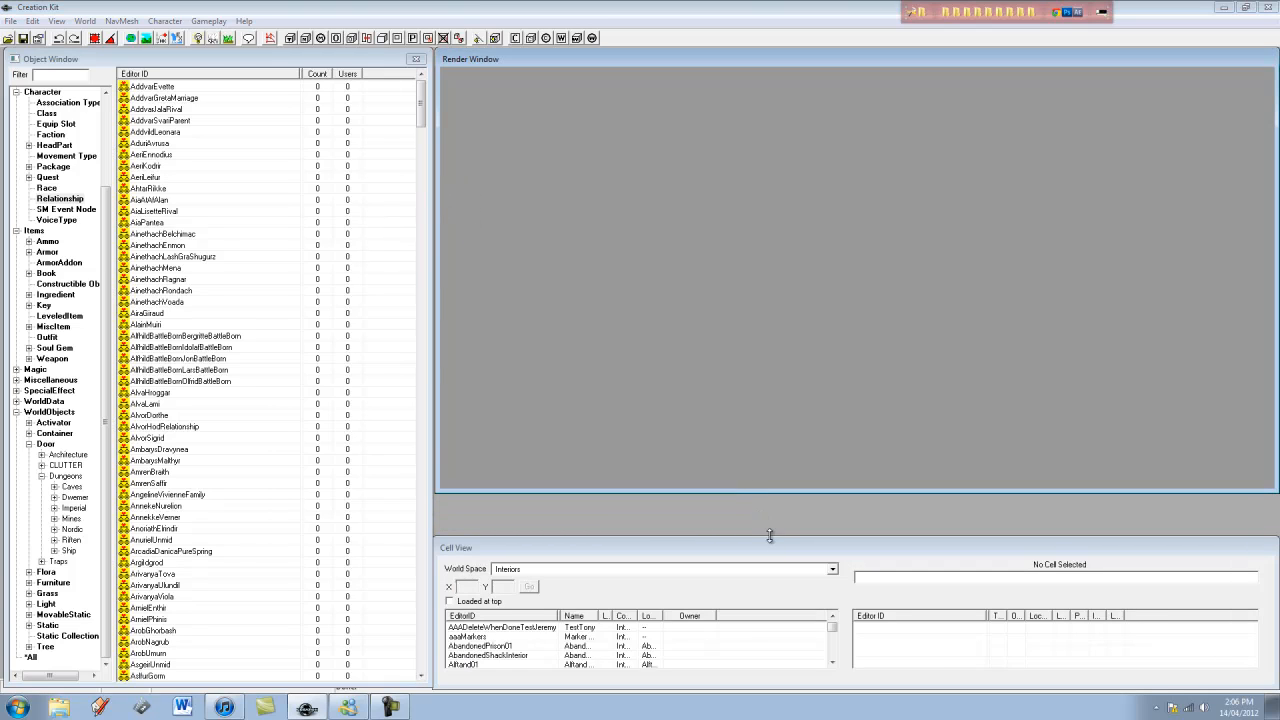
{"action": "left_click_drag", "start_coordinate": [769, 536], "coordinate": [770, 494]}
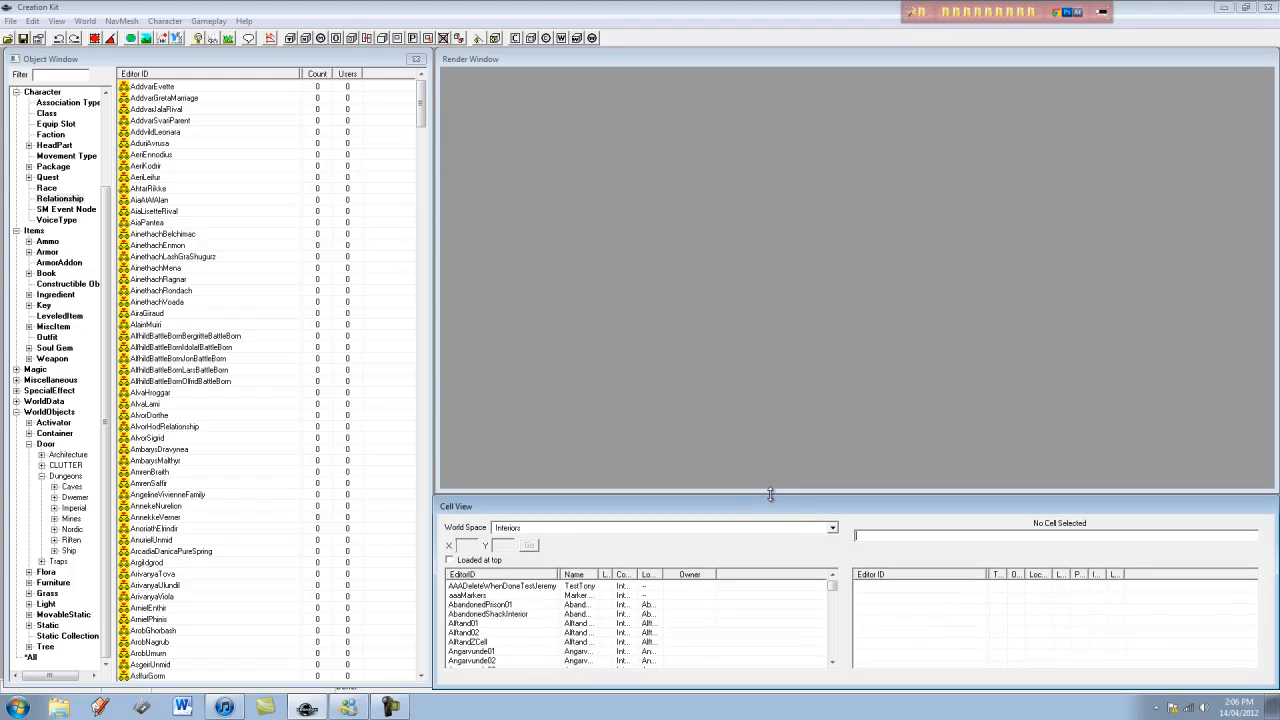
- Set the Cell View's world space to Tamriel
{"action": "left_click", "coordinate": [833, 528]}
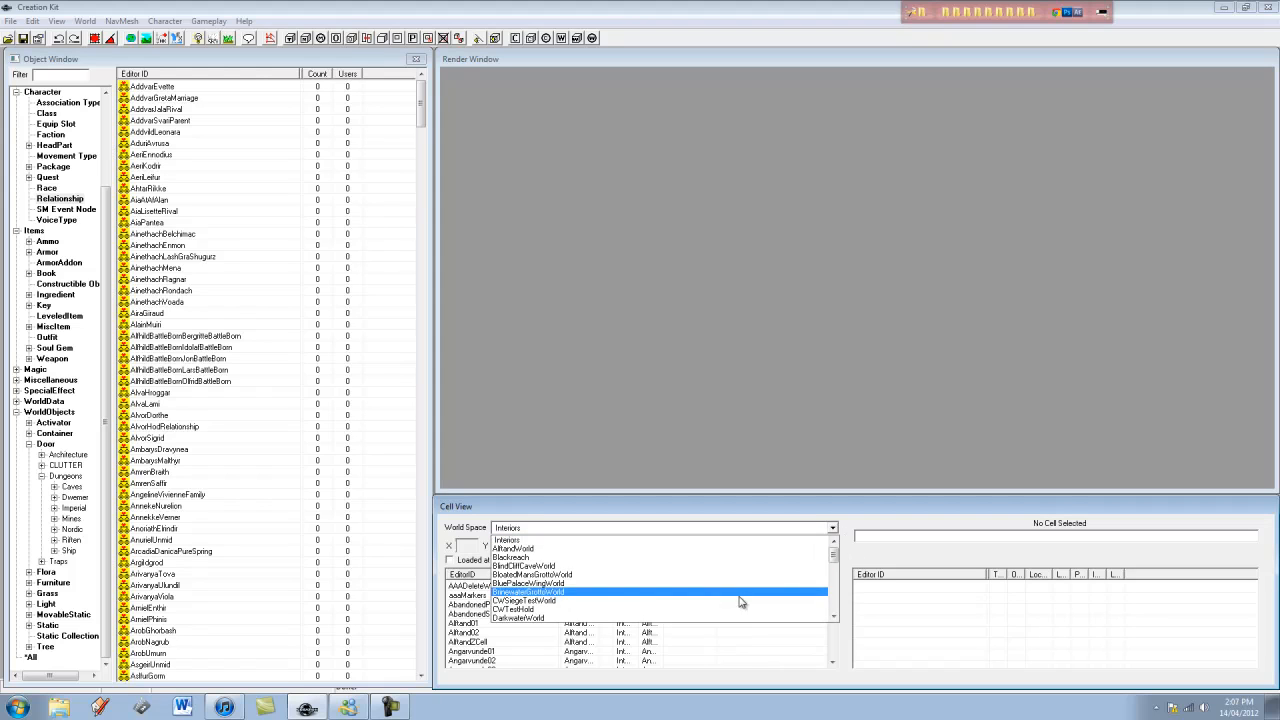
{"action": "scroll", "coordinate": [750, 580], "scroll_direction": "down", "scroll_amount": 10}
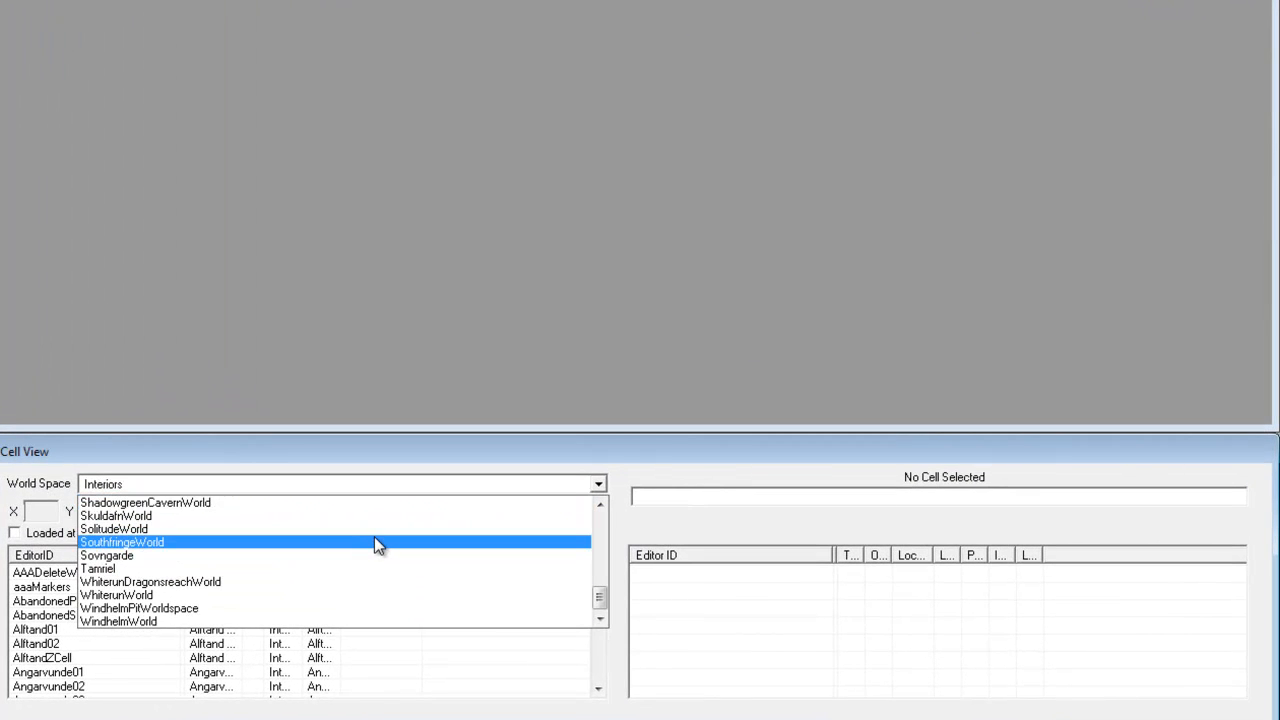
{"action": "left_click", "coordinate": [423, 576]}
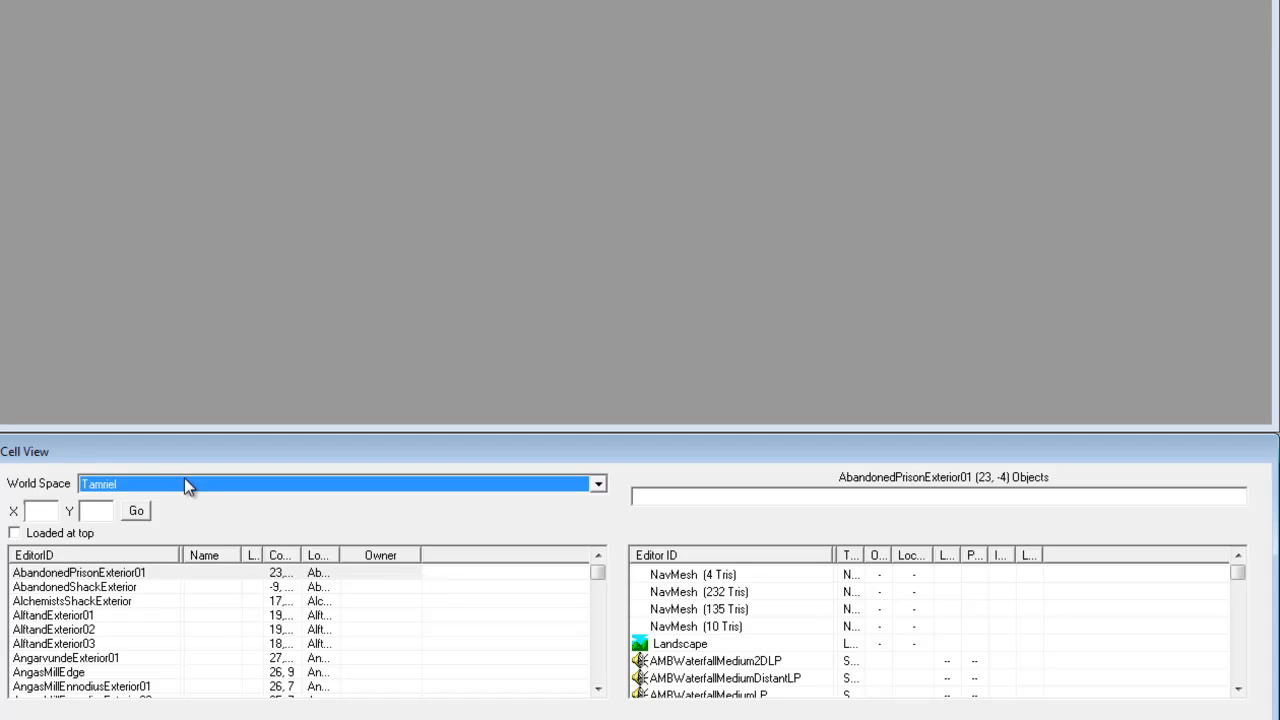
{"action": "left_click", "coordinate": [3, 418]}
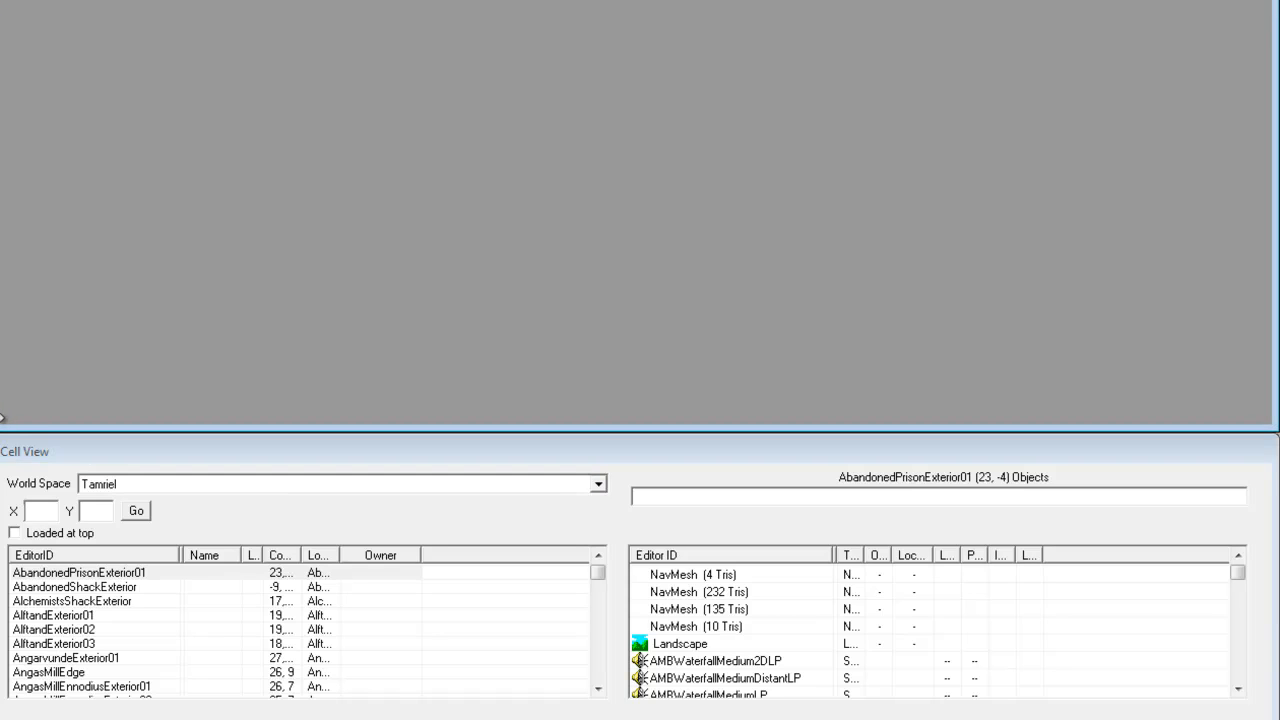
{"action": "left_click", "coordinate": [4, 548]}
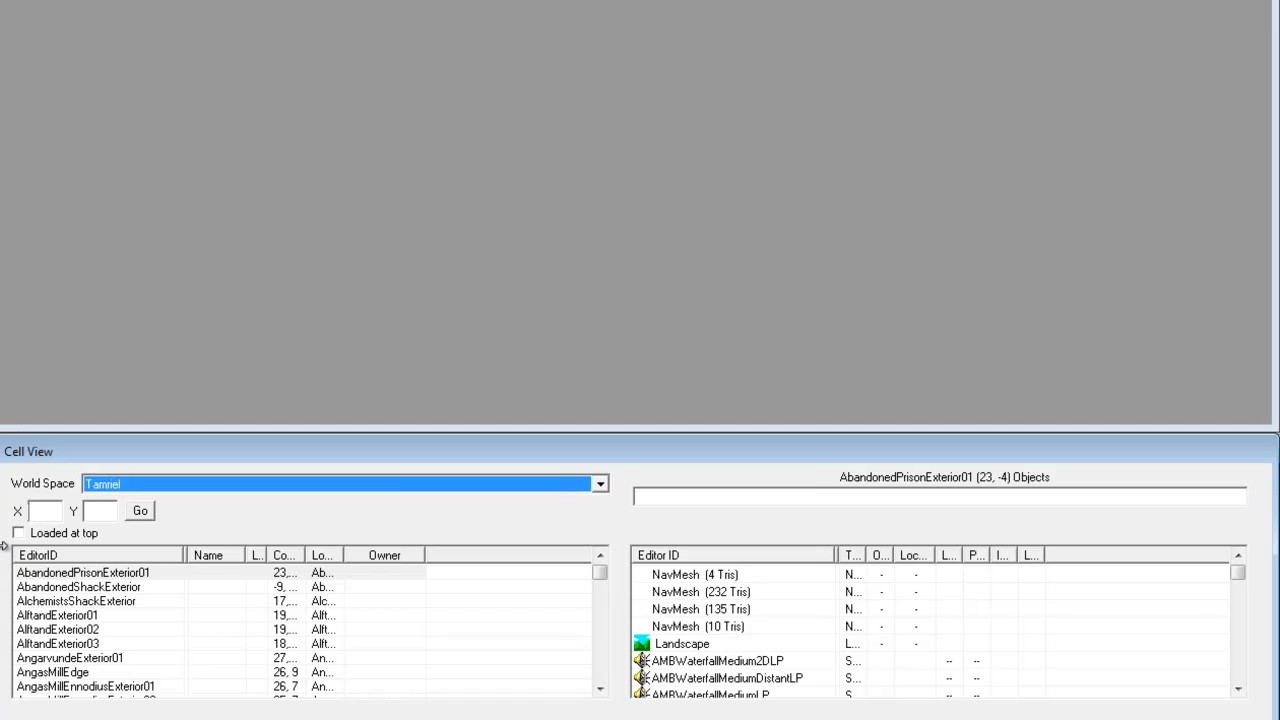
{"action": "left_click", "coordinate": [2, 421]}
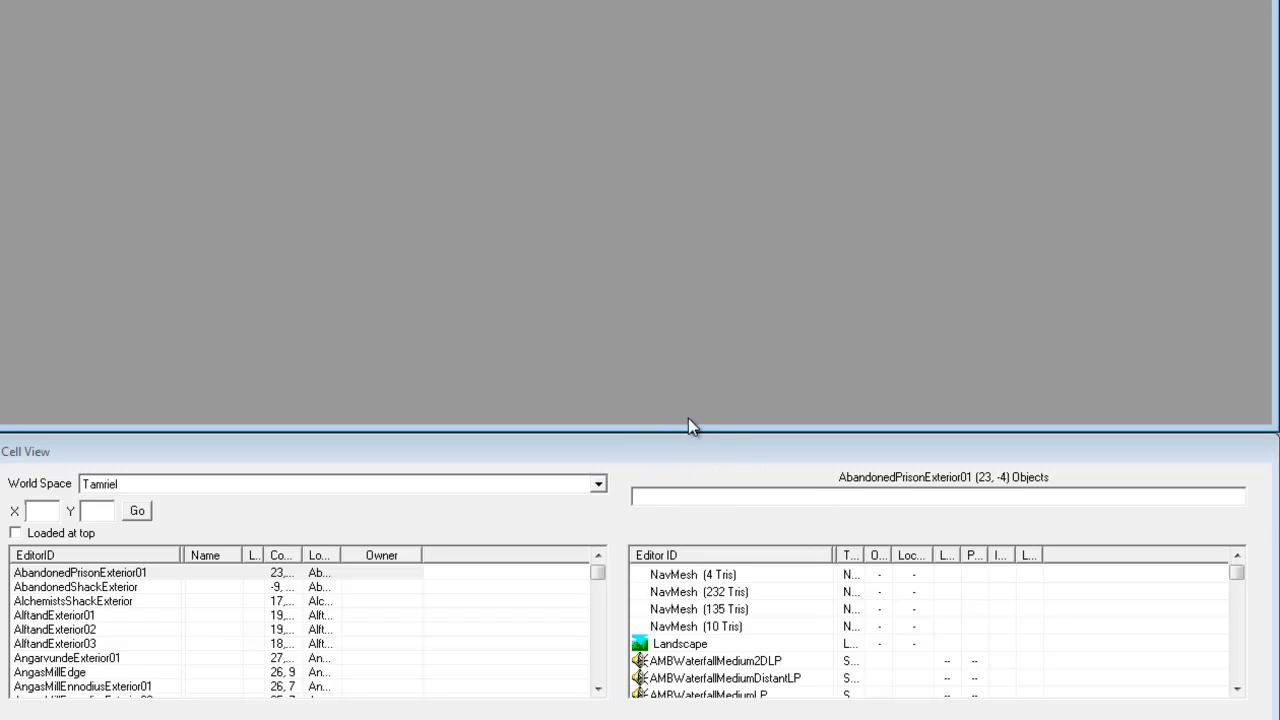
{"action": "left_click_drag", "start_coordinate": [682, 432], "coordinate": [679, 434]}
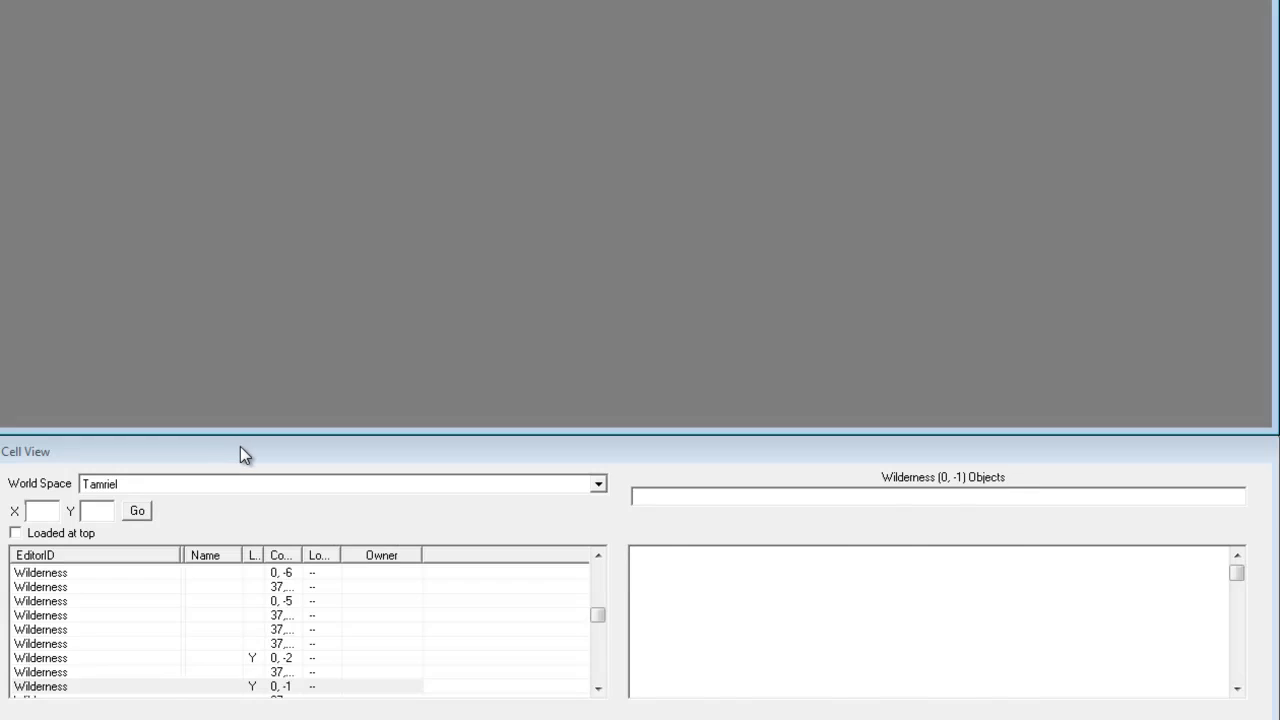
- Set the Cell View's world space to WhiterunWorld and load the WhiterunPlainsDistrict01 cell into the Render Window
{"action": "left_click_drag", "start_coordinate": [600, 622], "coordinate": [624, 563]}
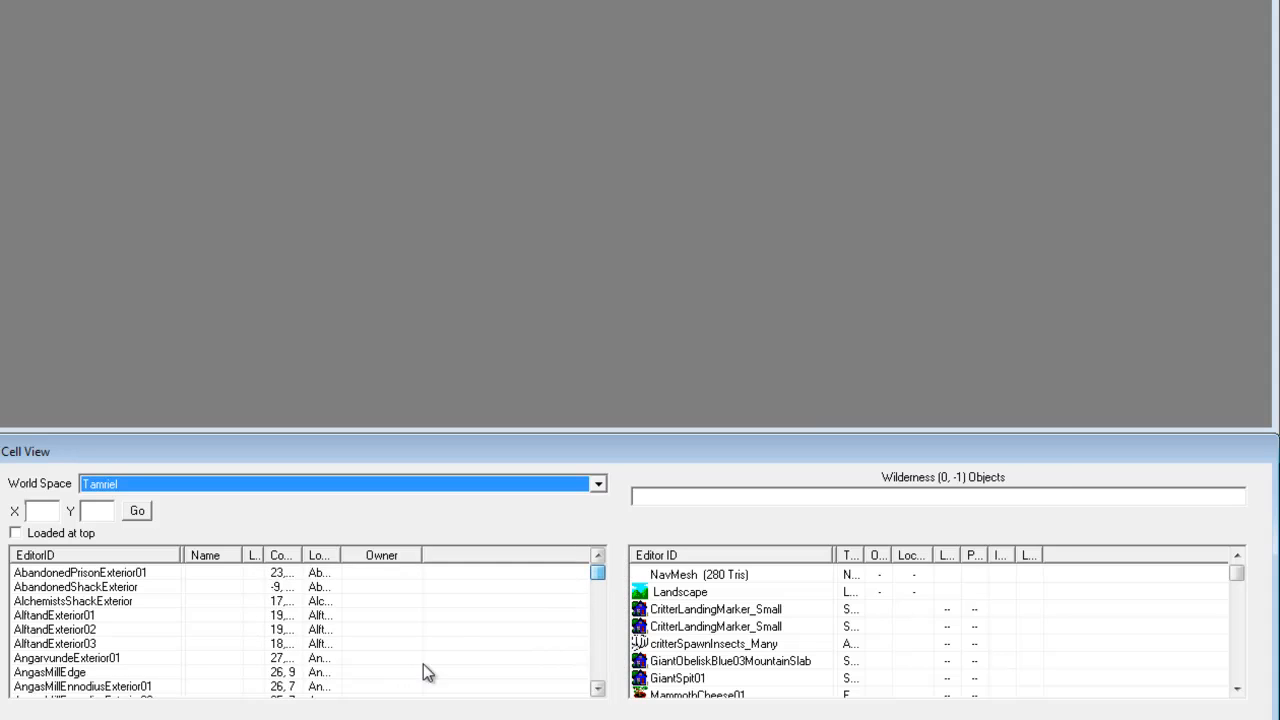
{"action": "scroll", "coordinate": [380, 643], "scroll_direction": "down", "scroll_amount": 2}
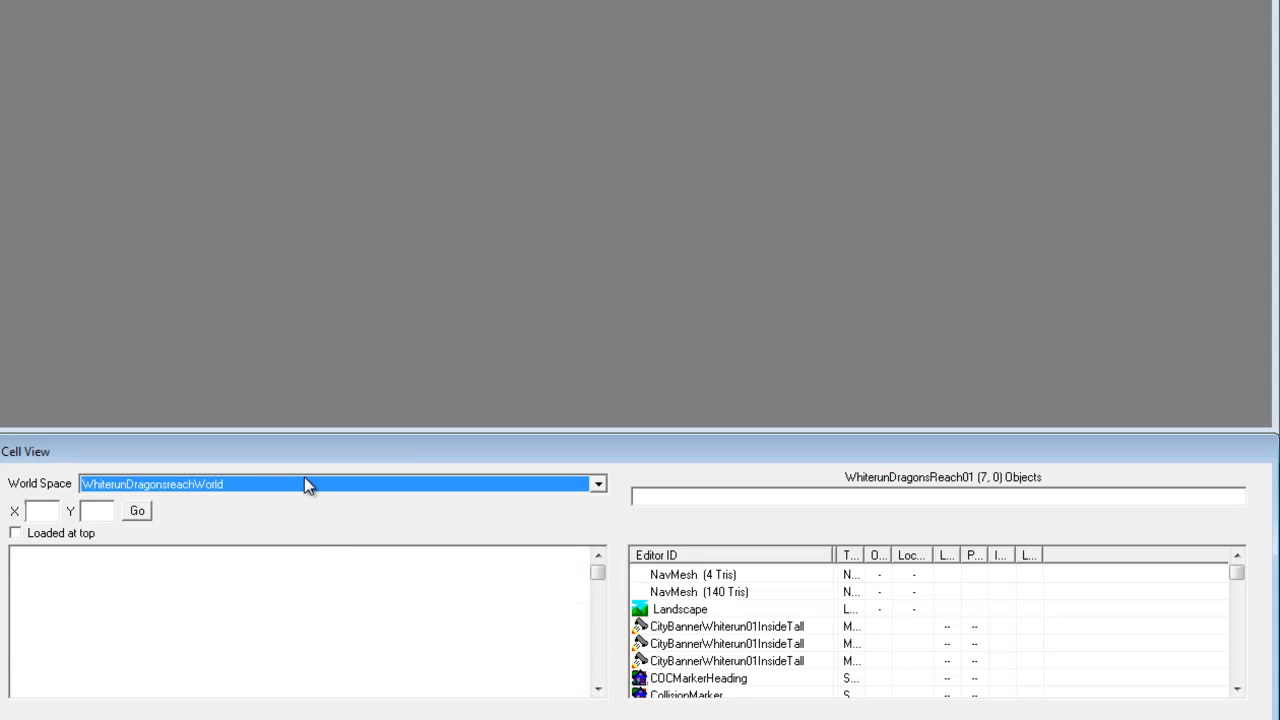
{"action": "scroll", "coordinate": [298, 492], "scroll_direction": "up", "scroll_amount": 1}
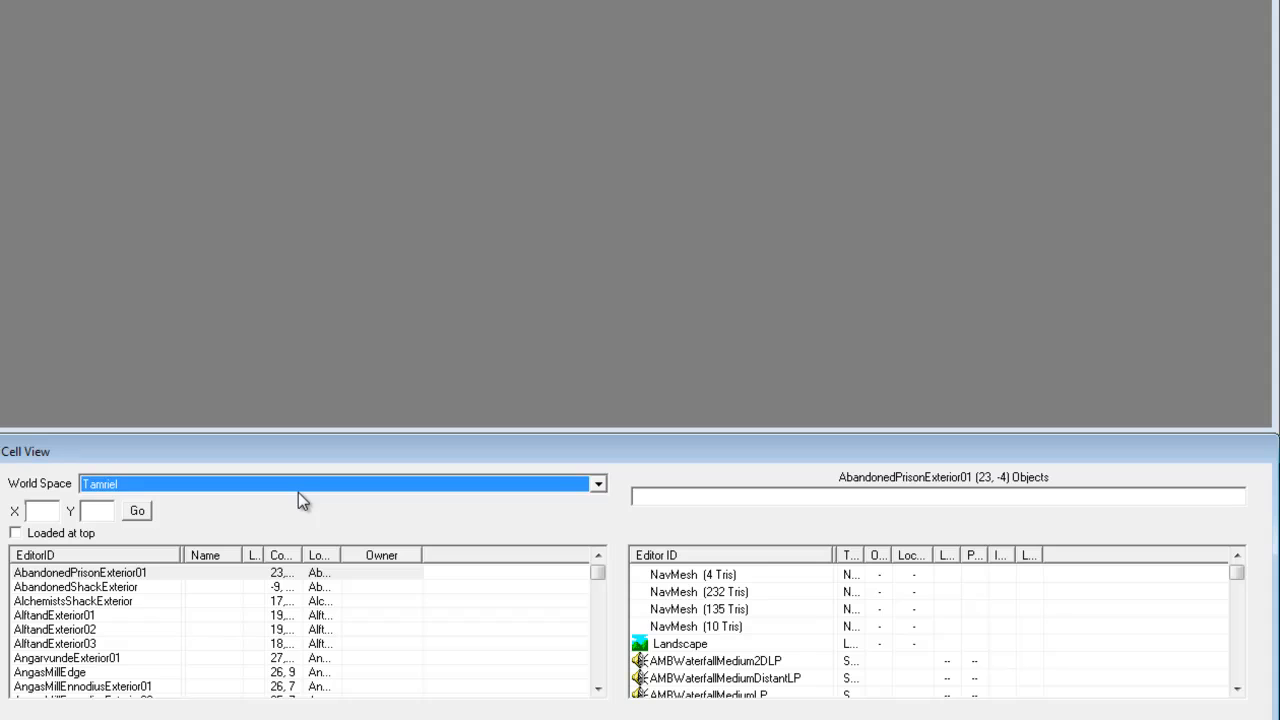
{"action": "left_click", "coordinate": [298, 490]}
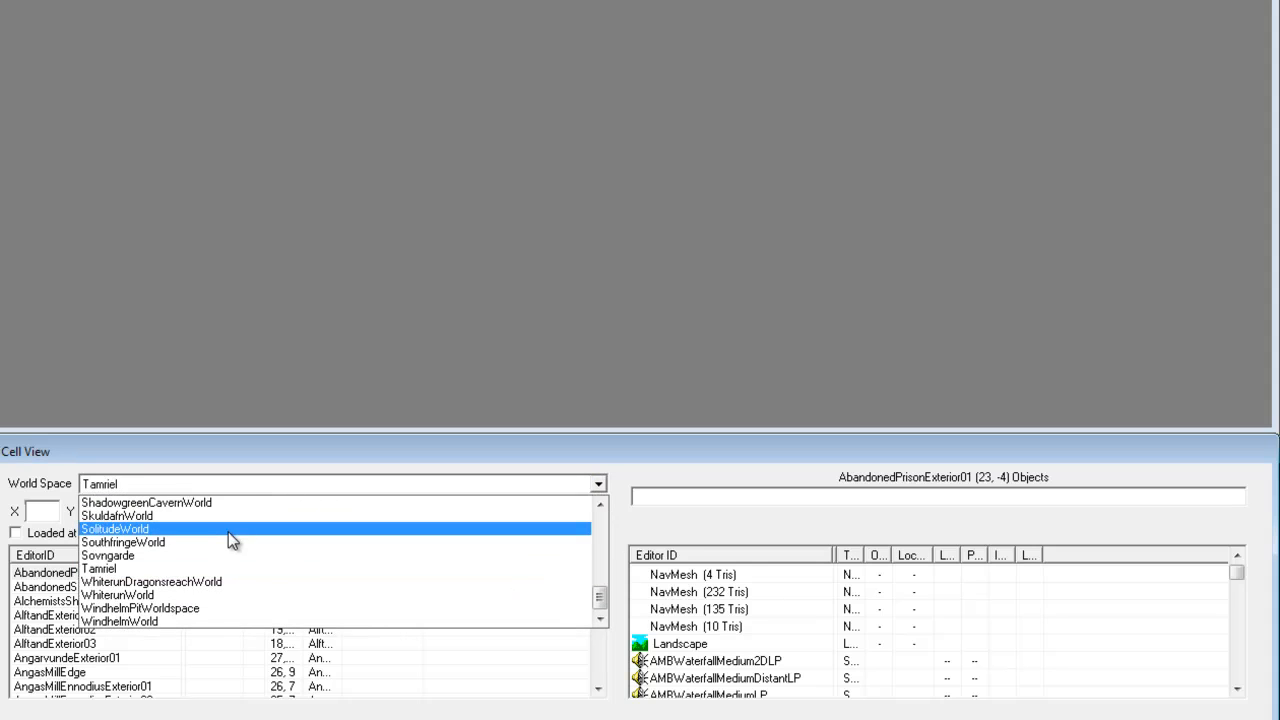
{"action": "left_click", "coordinate": [177, 597]}
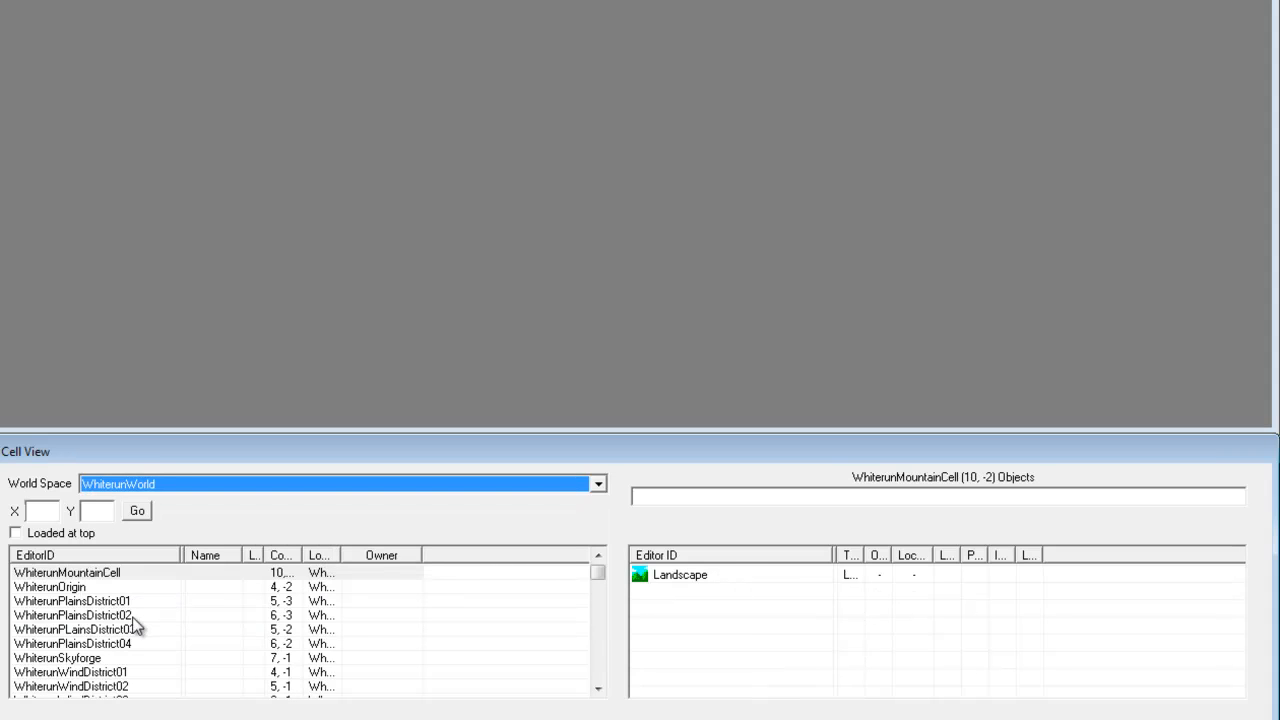
{"action": "left_click", "coordinate": [107, 602]}
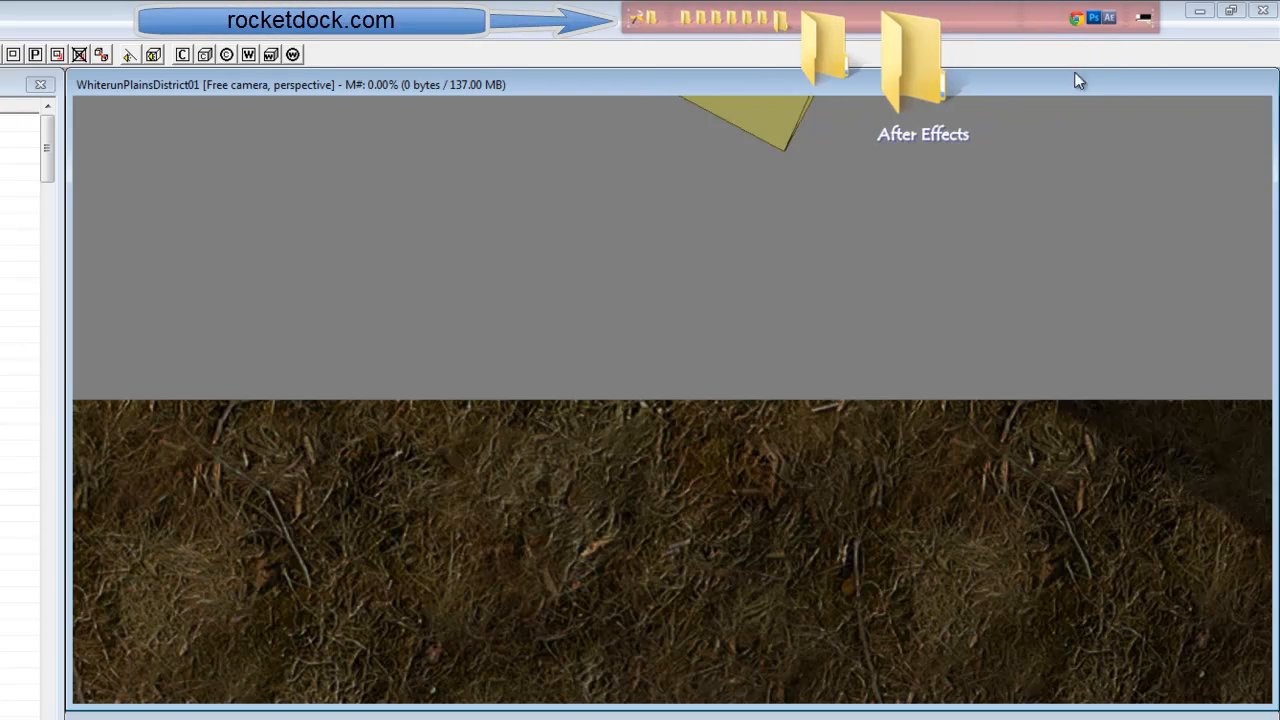
- Zoom out over WhiterunPlainsDistrict01 and pan past the city wall to the open wilderness
{"action": "scroll", "coordinate": [737, 376], "scroll_direction": "down", "scroll_amount": 10}
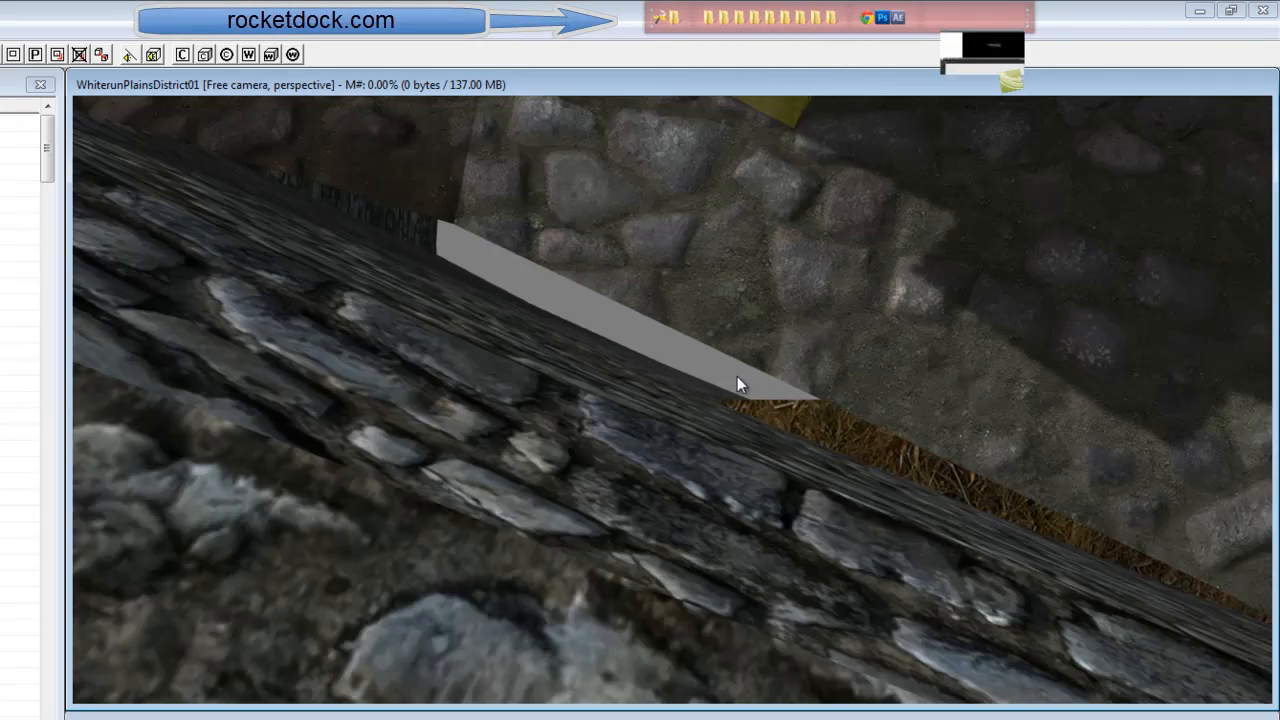
{"action": "scroll", "coordinate": [800, 310], "scroll_direction": "down", "scroll_amount": 8}
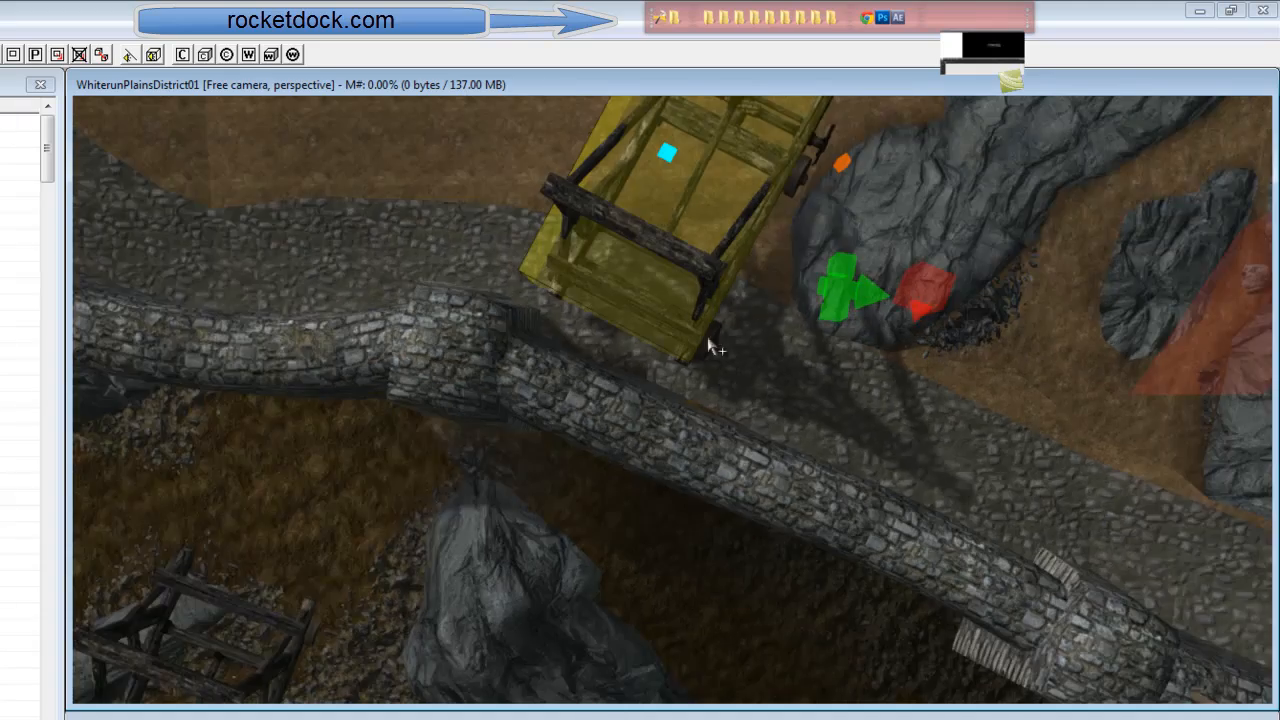
{"action": "scroll", "coordinate": [492, 288], "scroll_direction": "down", "scroll_amount": 4}
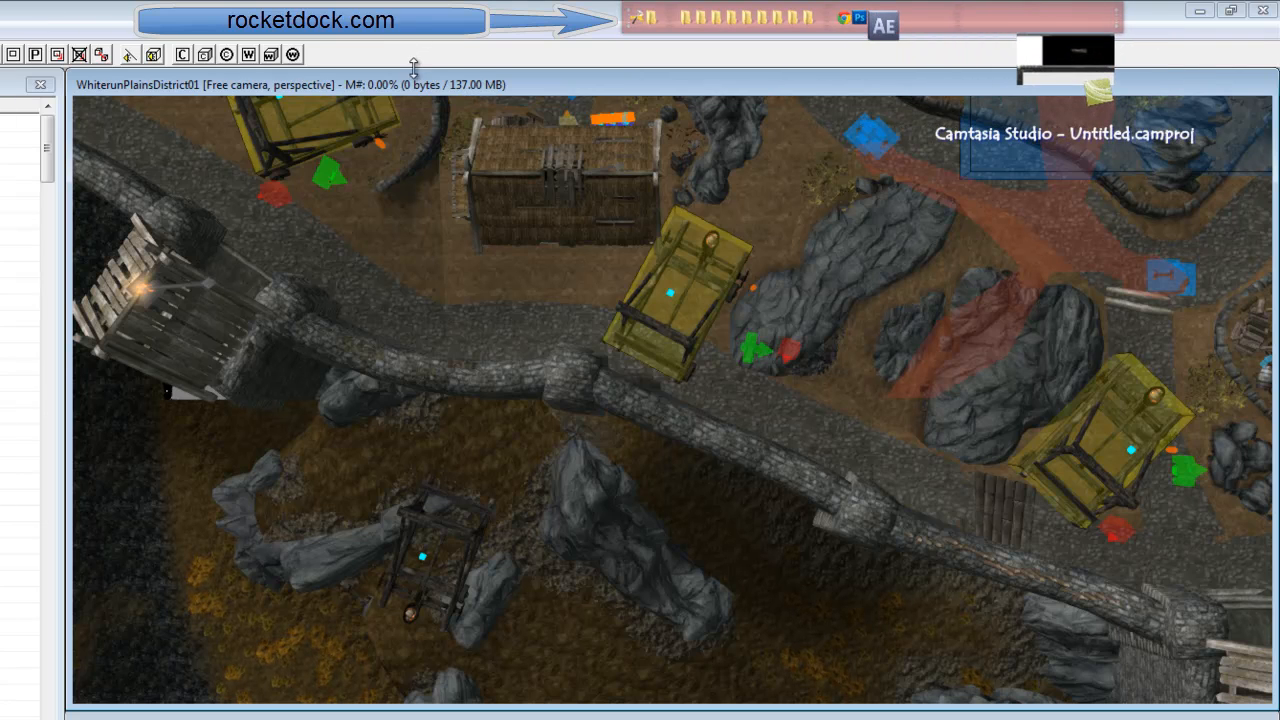
{"action": "left_click", "coordinate": [439, 42]}
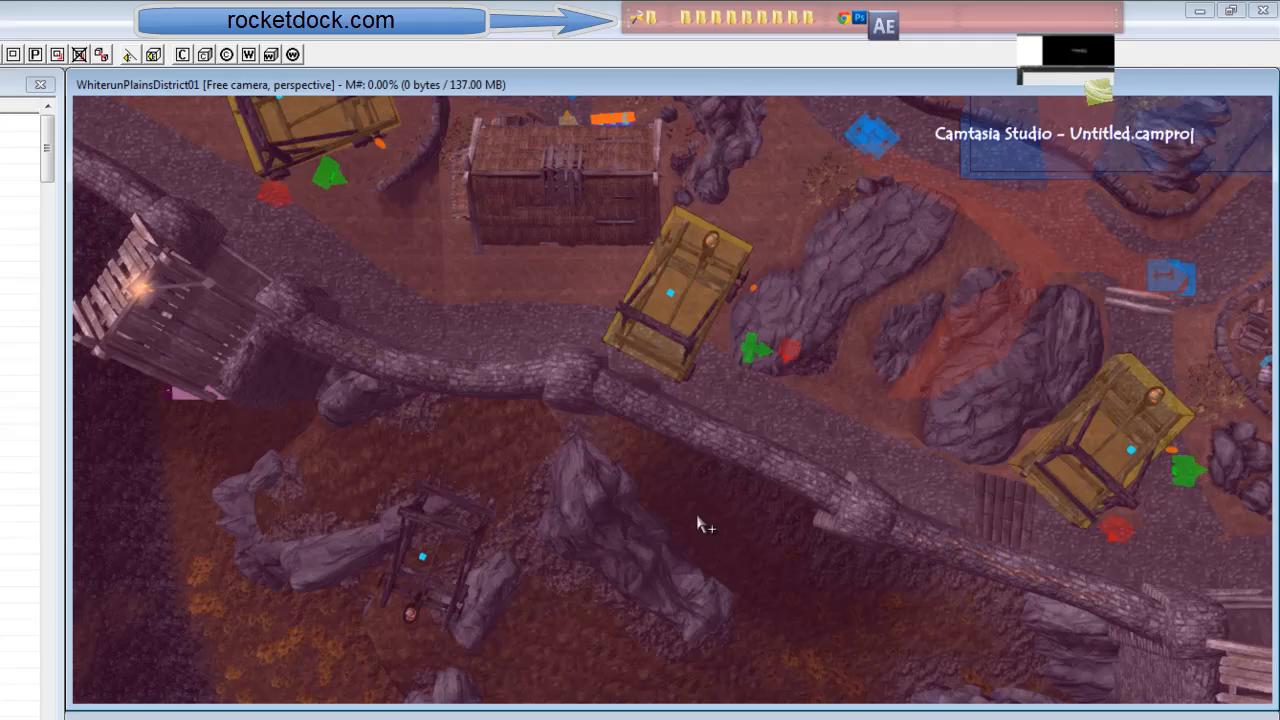
{"action": "middle_click_drag", "start_coordinate": [463, 334], "coordinate": [986, 597]}
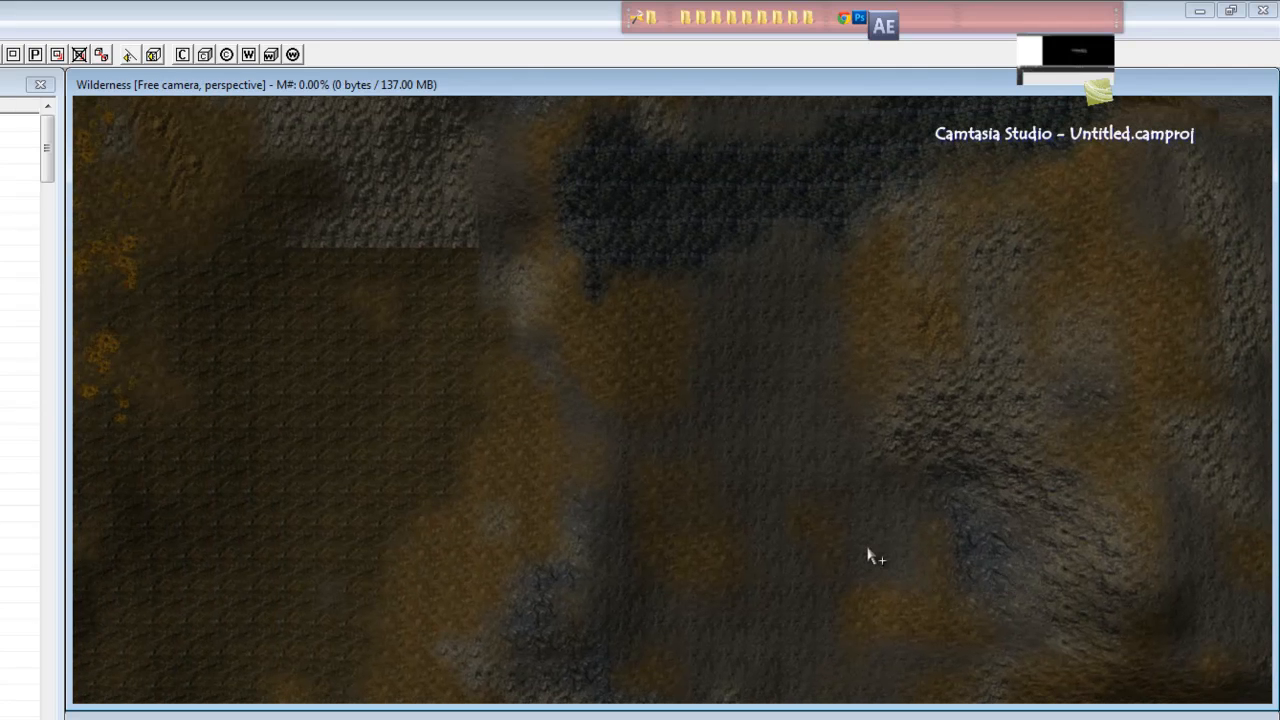
- Tilt the camera over the wilderness and move in on a clear patch of ground beside the orange shrubs
{"action": "scroll", "coordinate": [872, 560], "scroll_direction": "up", "scroll_amount": 2}
{"action": "middle_click_drag", "start_coordinate": [870, 555], "coordinate": [368, 553]}
{"action": "key", "text": "Up"}
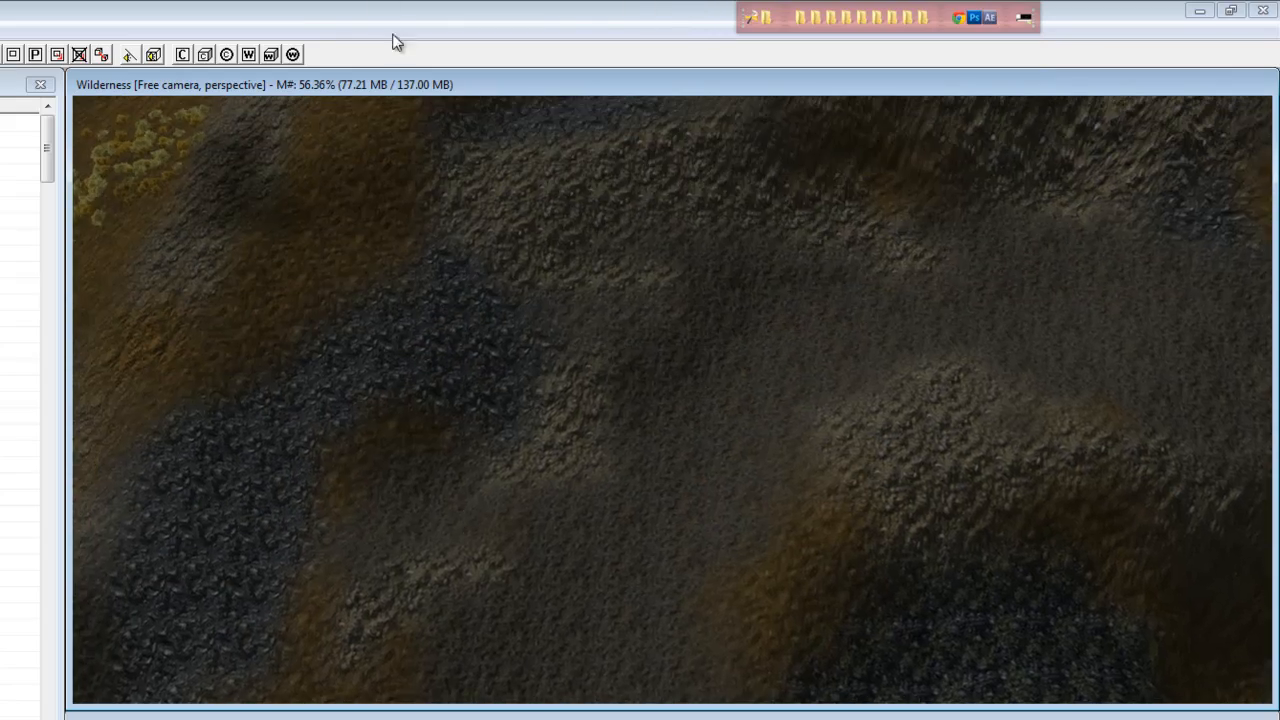
{"action": "middle_click_drag", "start_coordinate": [393, 42], "coordinate": [229, 157], "text": "shift"}
{"action": "middle_click_drag", "start_coordinate": [464, 368], "coordinate": [698, 460], "text": "shift"}
{"action": "scroll", "coordinate": [705, 465], "scroll_direction": "up", "scroll_amount": 2}
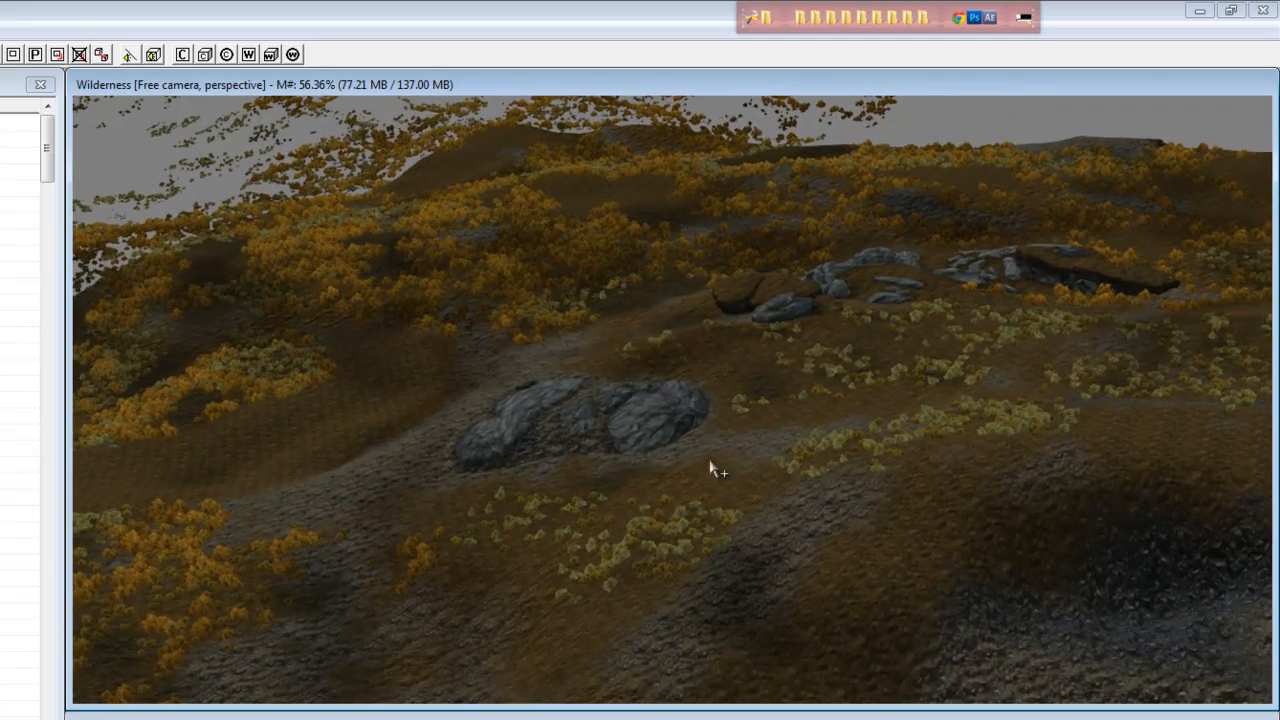
{"action": "scroll", "coordinate": [714, 456], "scroll_direction": "up", "scroll_amount": 3}
{"action": "scroll", "coordinate": [715, 462], "scroll_direction": "up", "scroll_amount": 5}
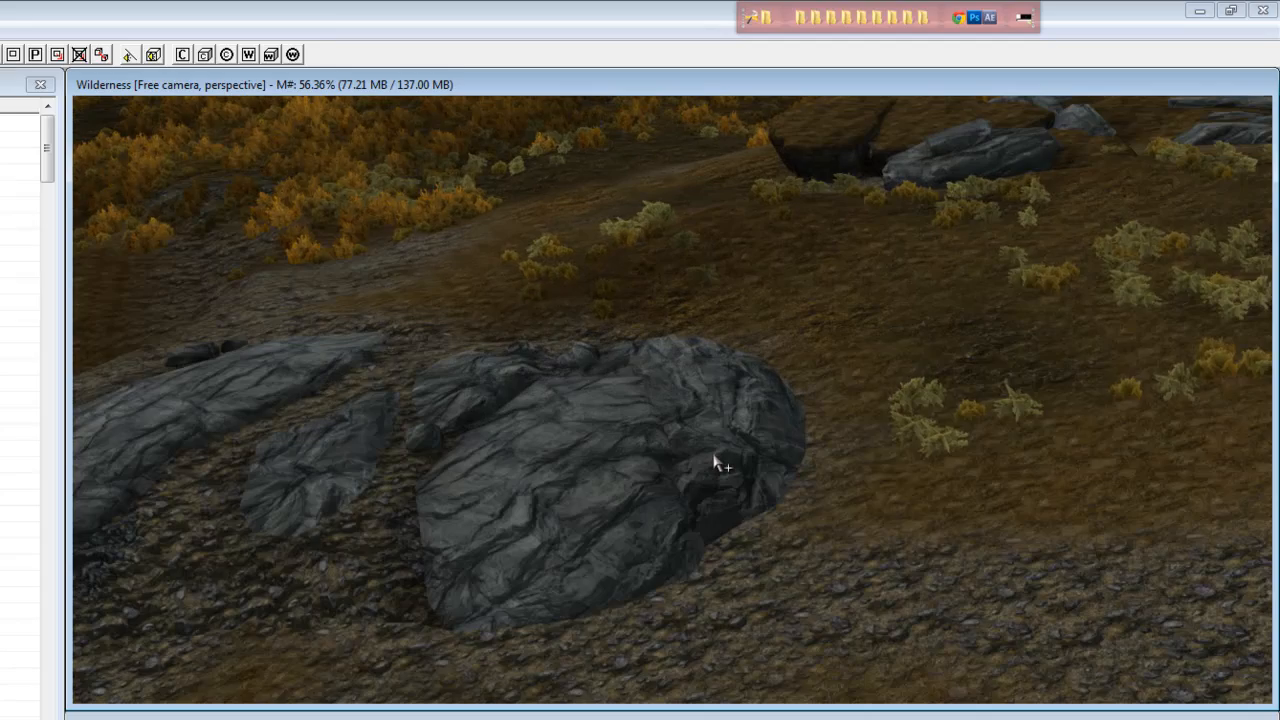
{"action": "middle_click_drag", "start_coordinate": [720, 463], "coordinate": [694, 543], "text": "shift"}
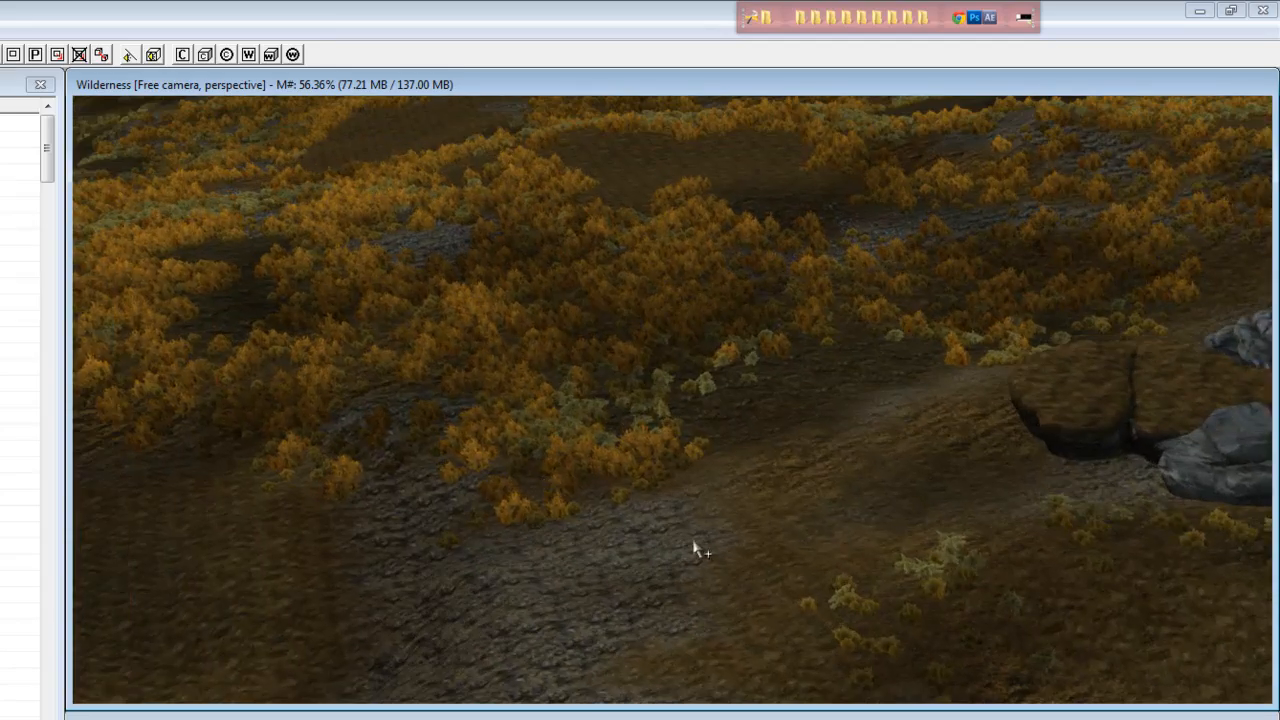
{"action": "scroll", "coordinate": [713, 546], "scroll_direction": "up", "scroll_amount": 4}
{"action": "middle_click_drag", "start_coordinate": [784, 588], "coordinate": [756, 579]}
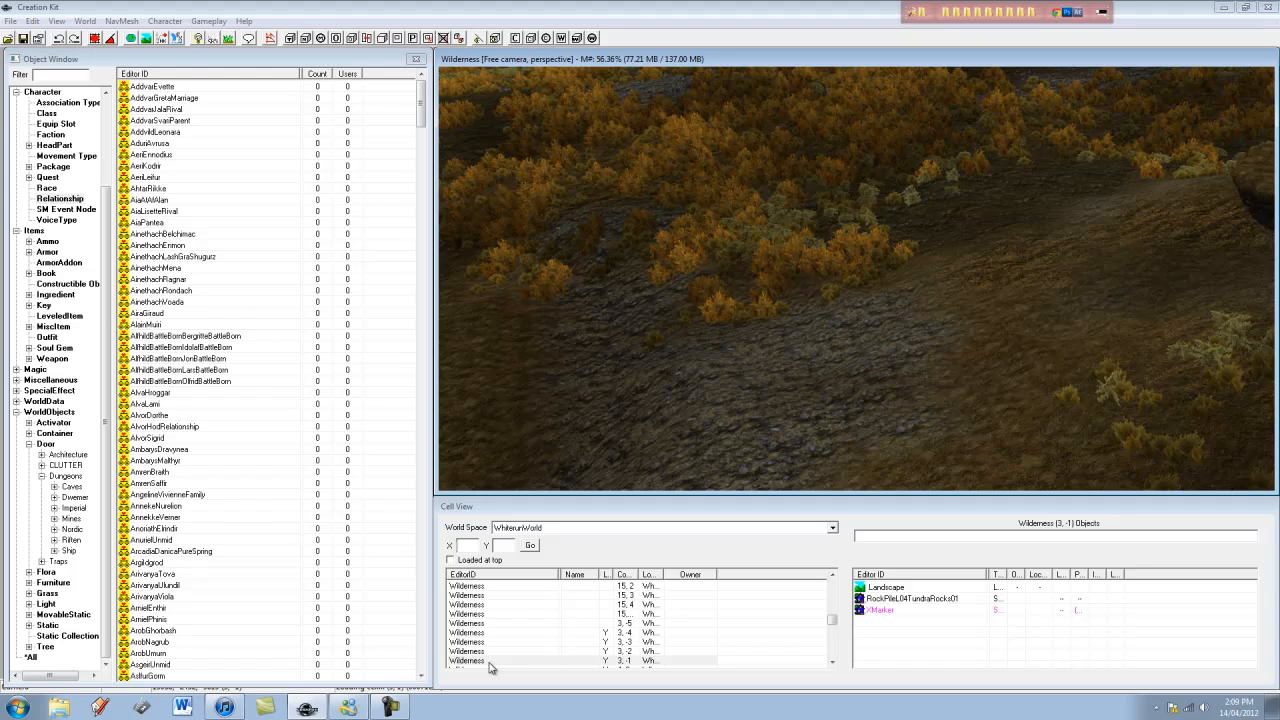
{"action": "left_click", "coordinate": [489, 661]}
{"action": "left_click", "coordinate": [519, 661]}
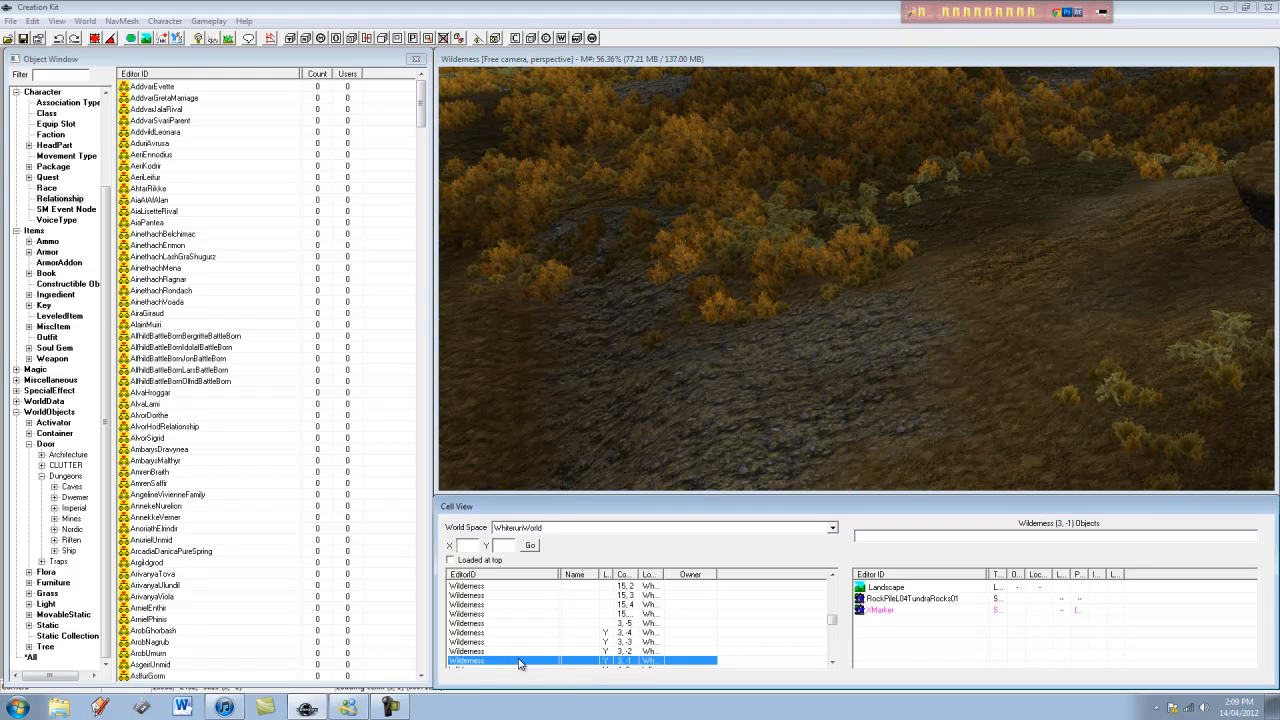
{"action": "right_click", "coordinate": [478, 662]}
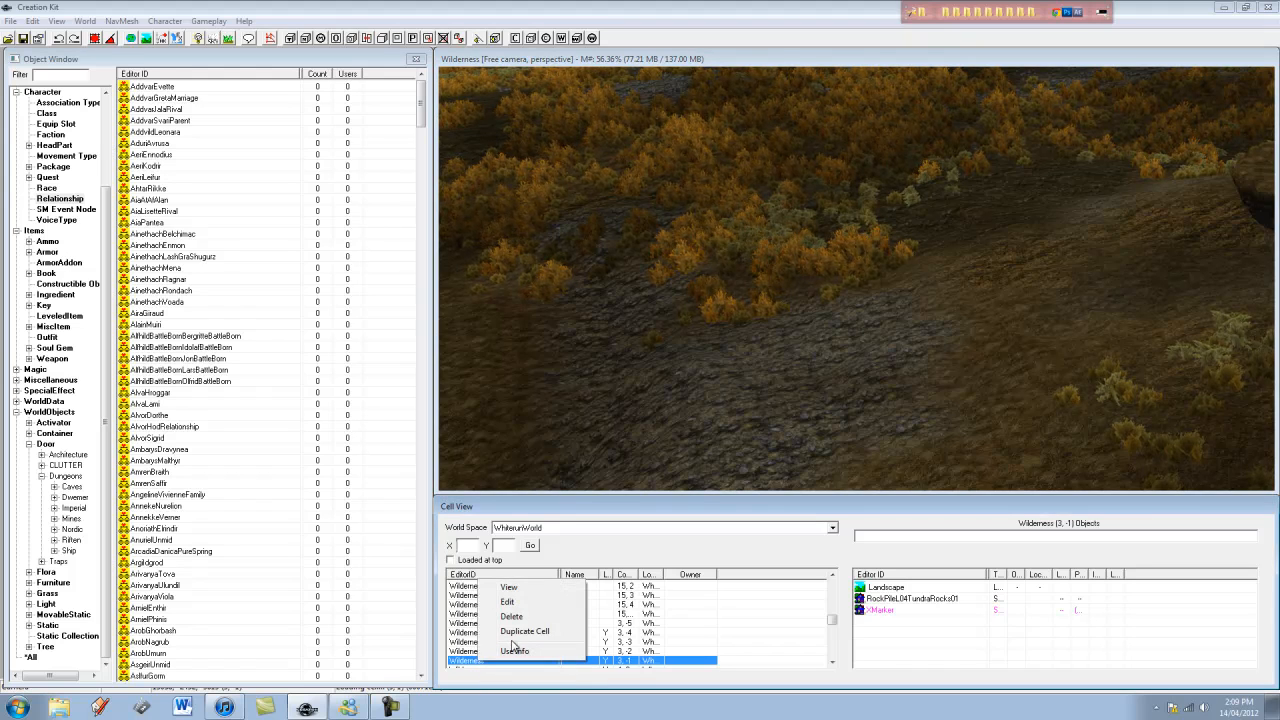
{"action": "left_click", "coordinate": [461, 661]}
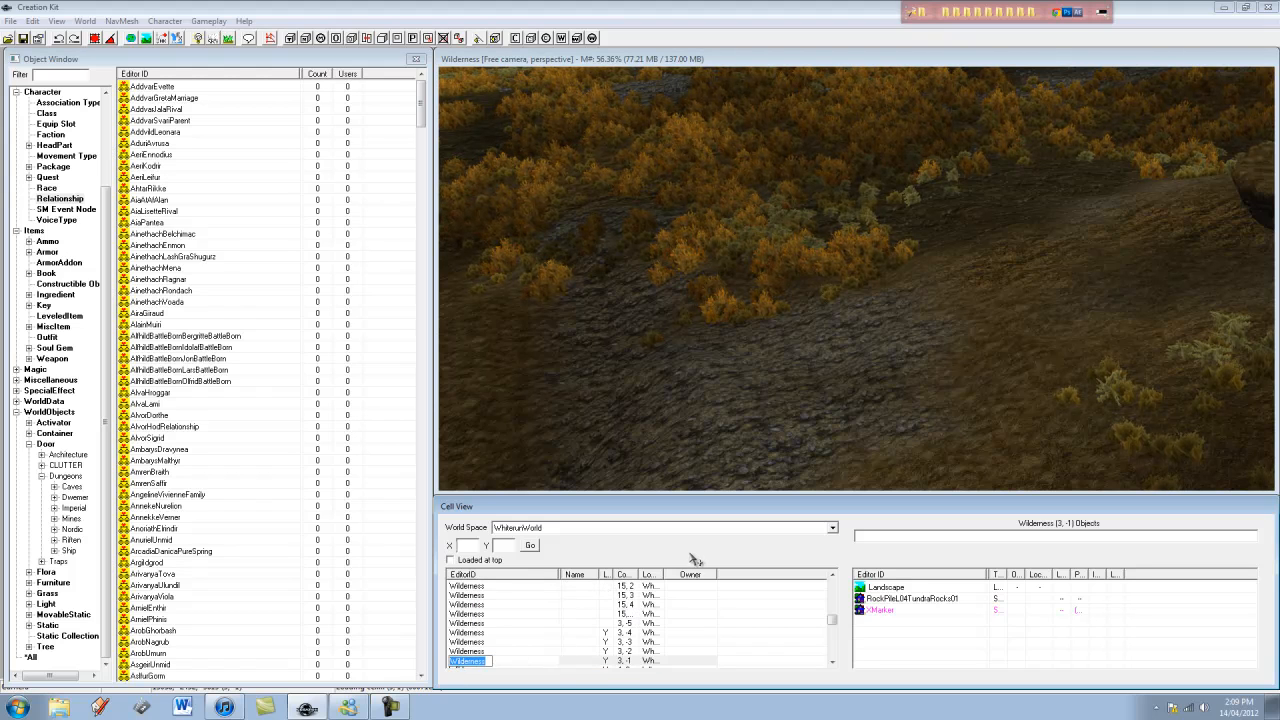
{"action": "left_click", "coordinate": [746, 349]}
- Rename the loaded Wilderness cell at coordinates 3, -1 as Camp
{"action": "scroll", "coordinate": [763, 385], "scroll_direction": "up", "scroll_amount": 8}
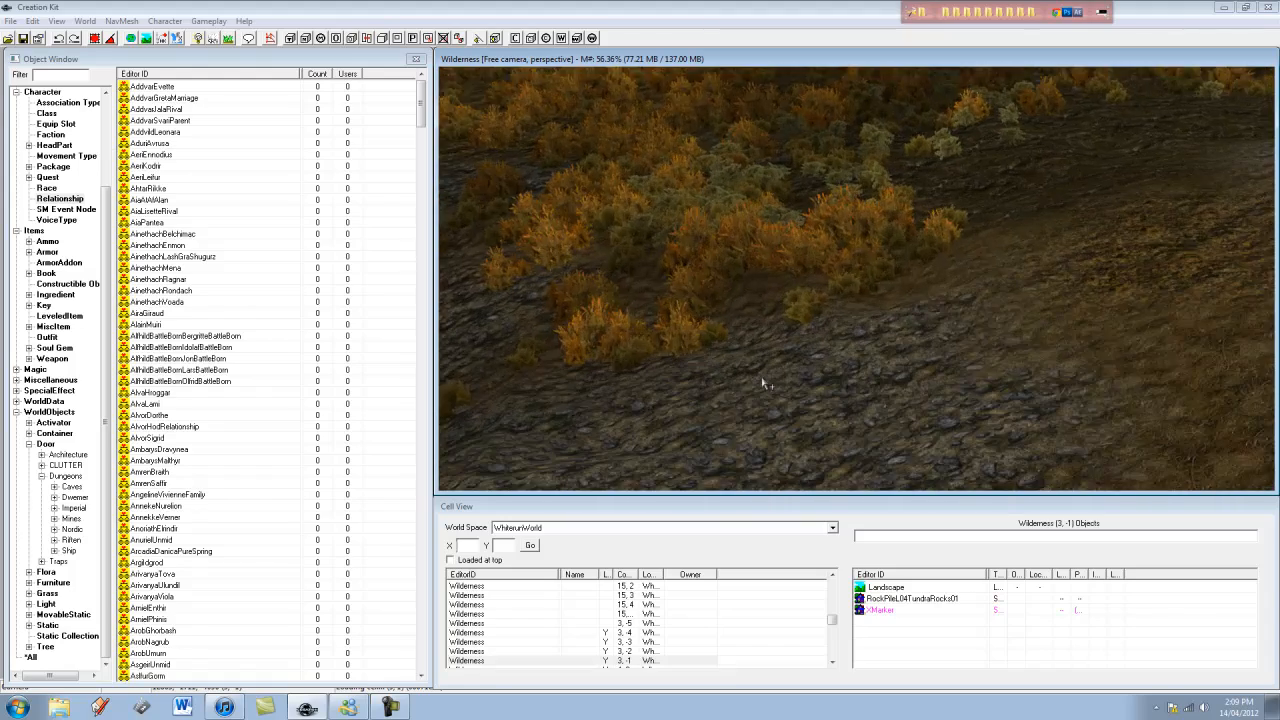
{"action": "scroll", "coordinate": [763, 386], "scroll_direction": "down", "scroll_amount": 3}
{"action": "scroll", "coordinate": [763, 386], "scroll_direction": "up", "scroll_amount": 2}
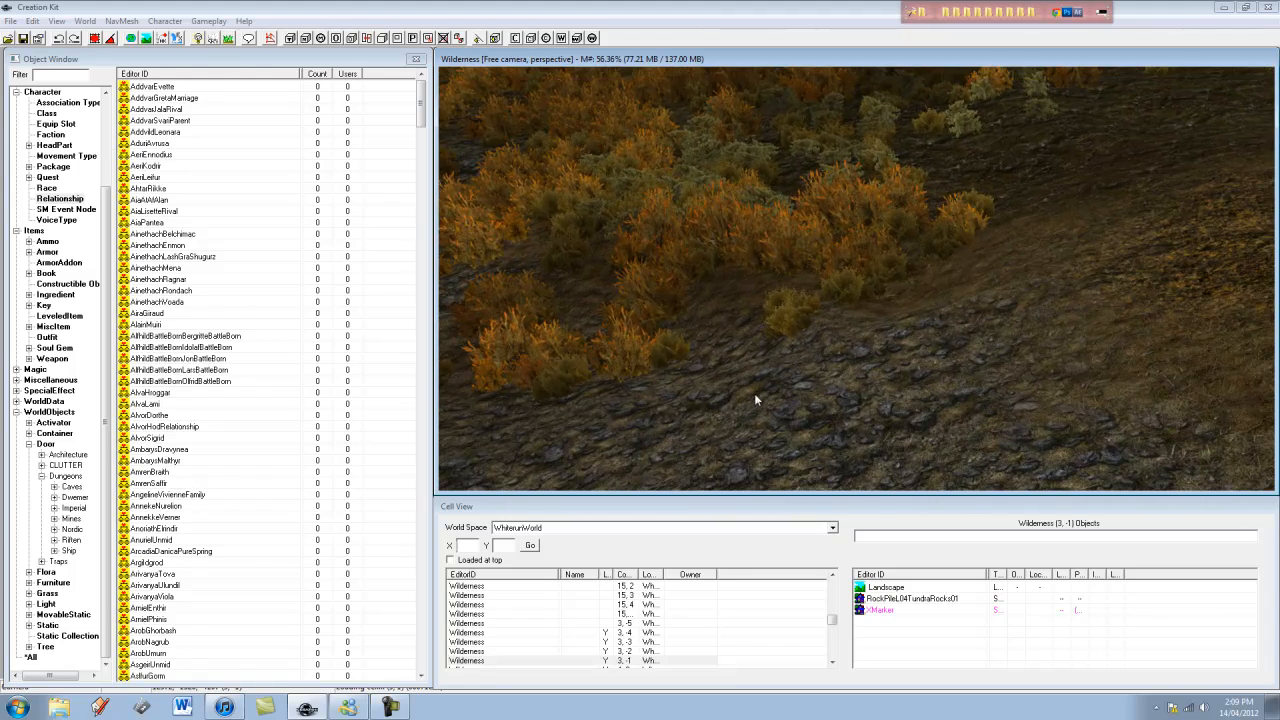
{"action": "double_click", "coordinate": [472, 662]}
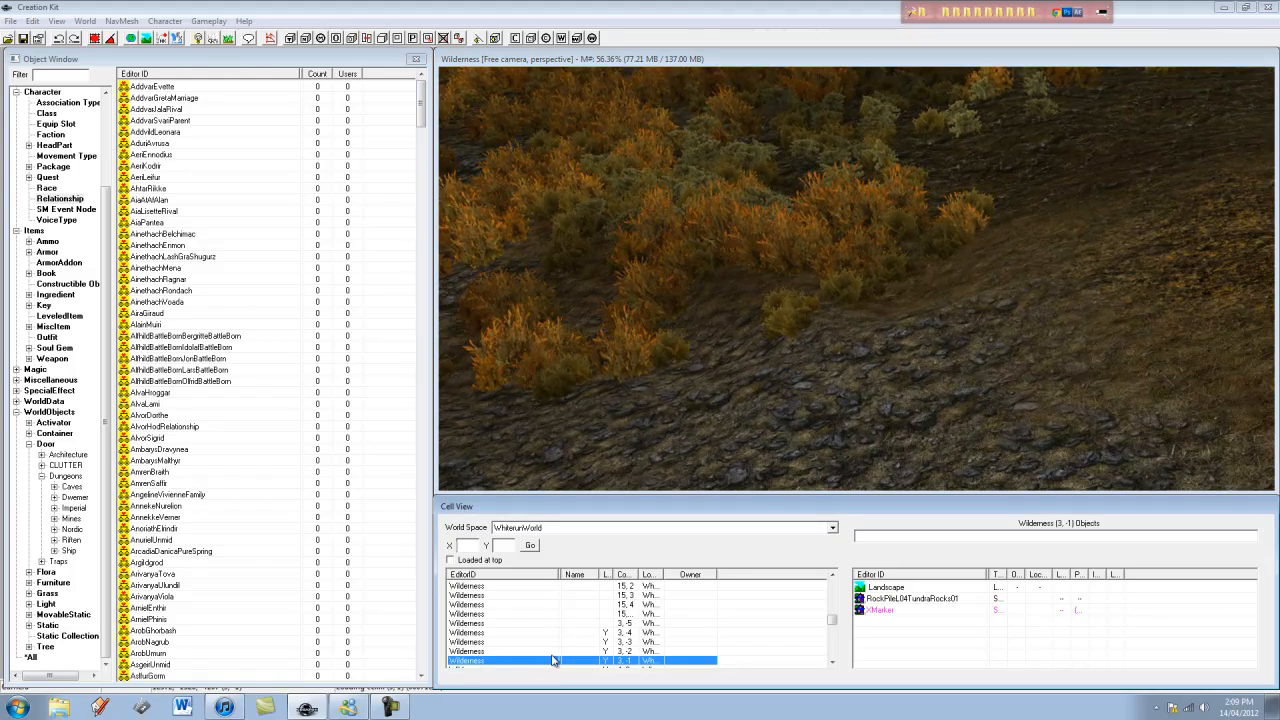
{"action": "left_click", "coordinate": [466, 662]}
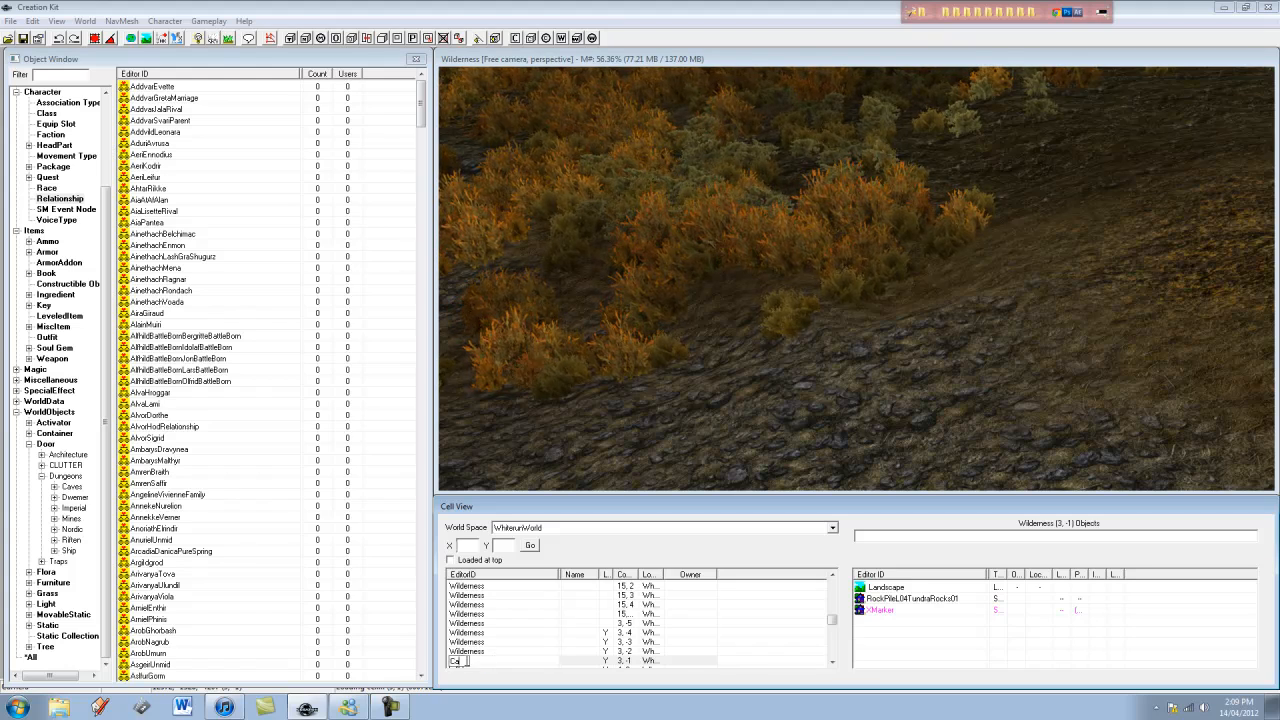
{"action": "type", "text": "Camp"}
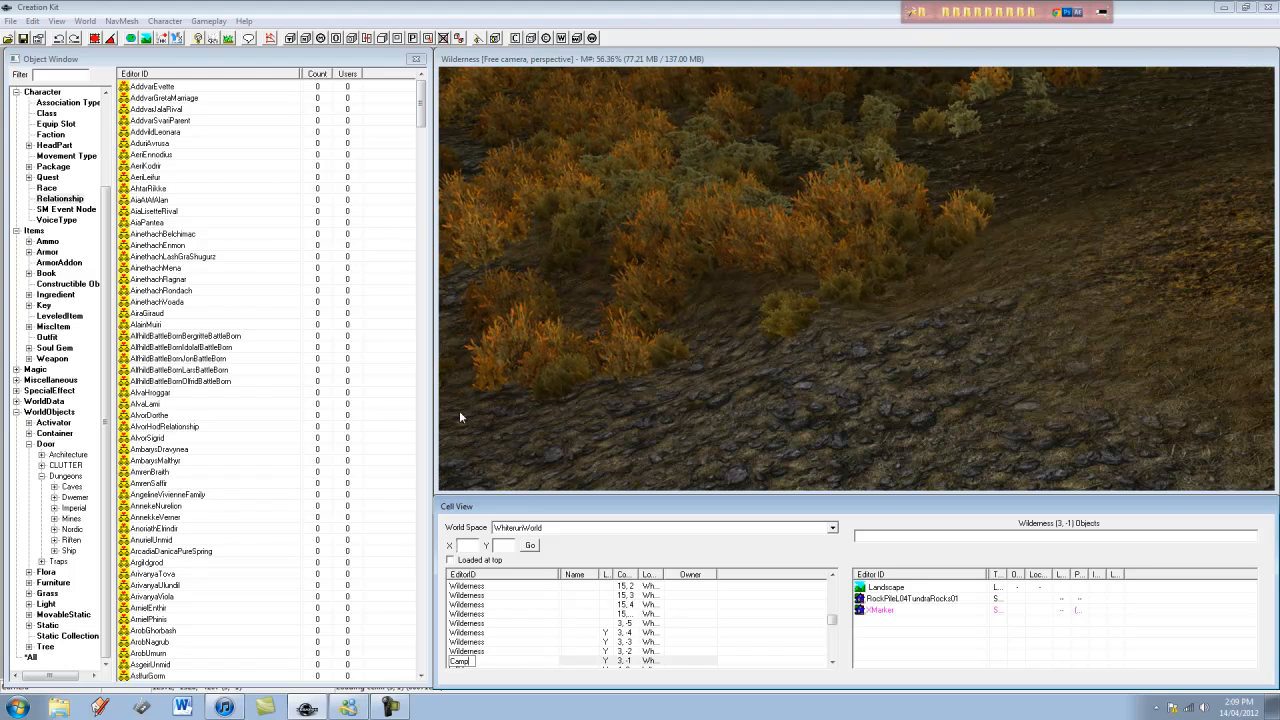
{"action": "left_click", "coordinate": [646, 63]}
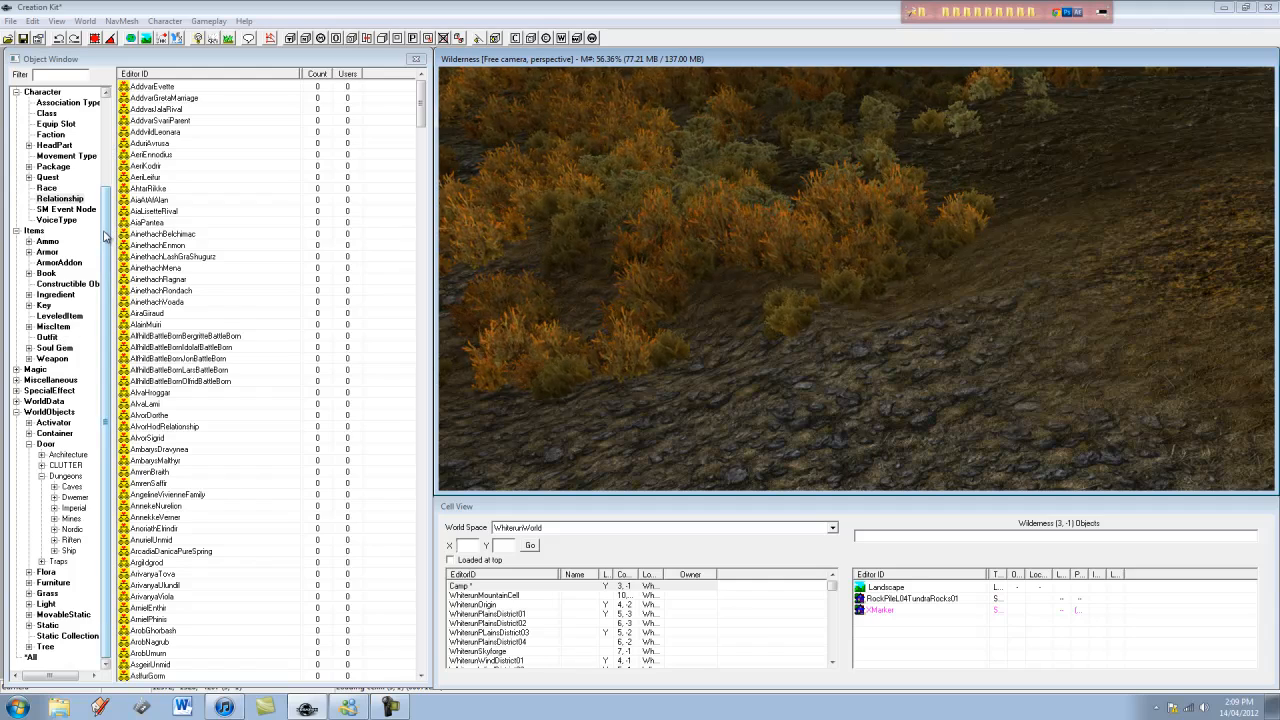
- Look through the Object Window's category tree, from Actors down to WorldObjects and All
{"action": "left_click", "coordinate": [60, 198]}
{"action": "scroll", "coordinate": [60, 250], "scroll_direction": "up", "scroll_amount": 3}
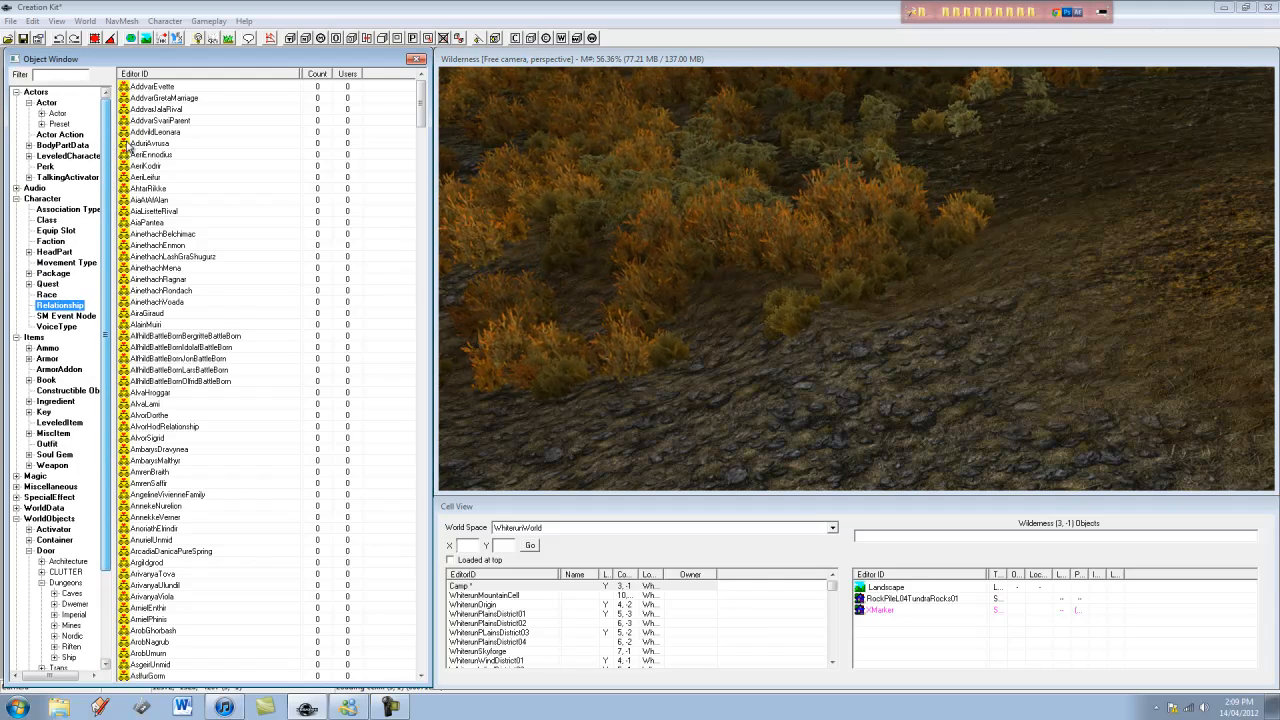
{"action": "scroll", "coordinate": [127, 385], "scroll_direction": "down", "scroll_amount": 3}
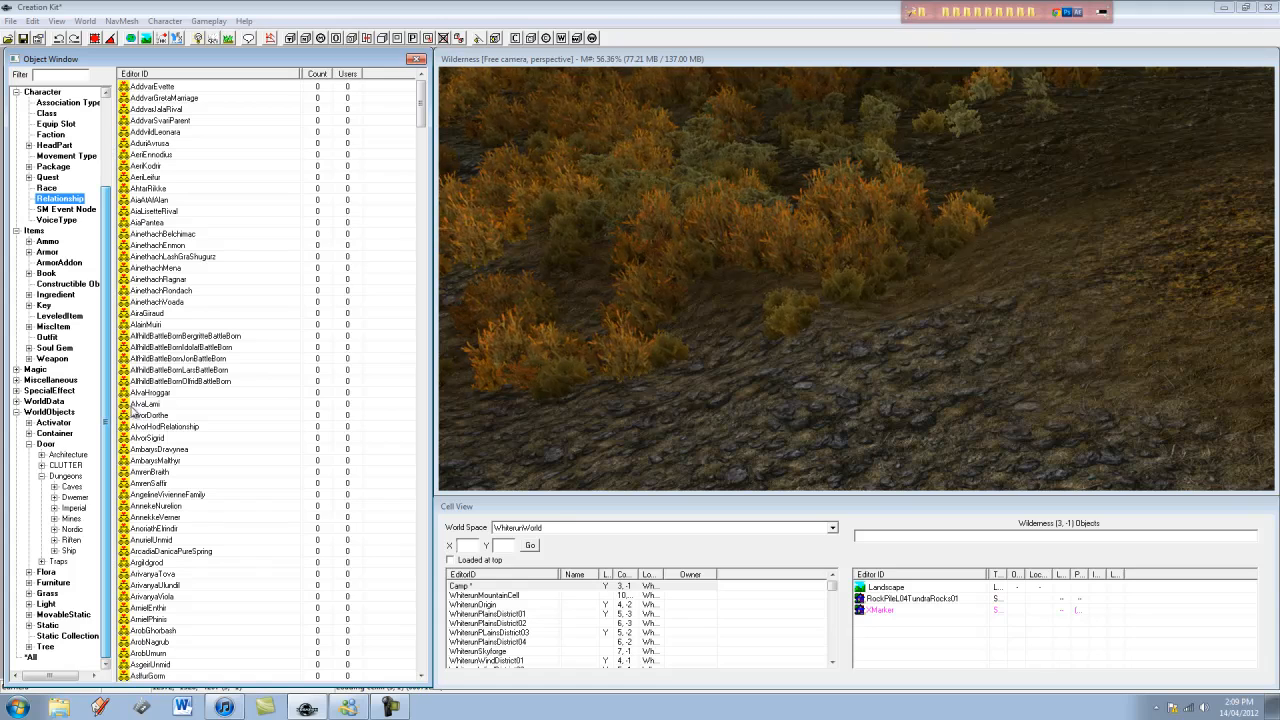
{"action": "scroll", "coordinate": [70, 400], "scroll_direction": "up", "scroll_amount": 3}
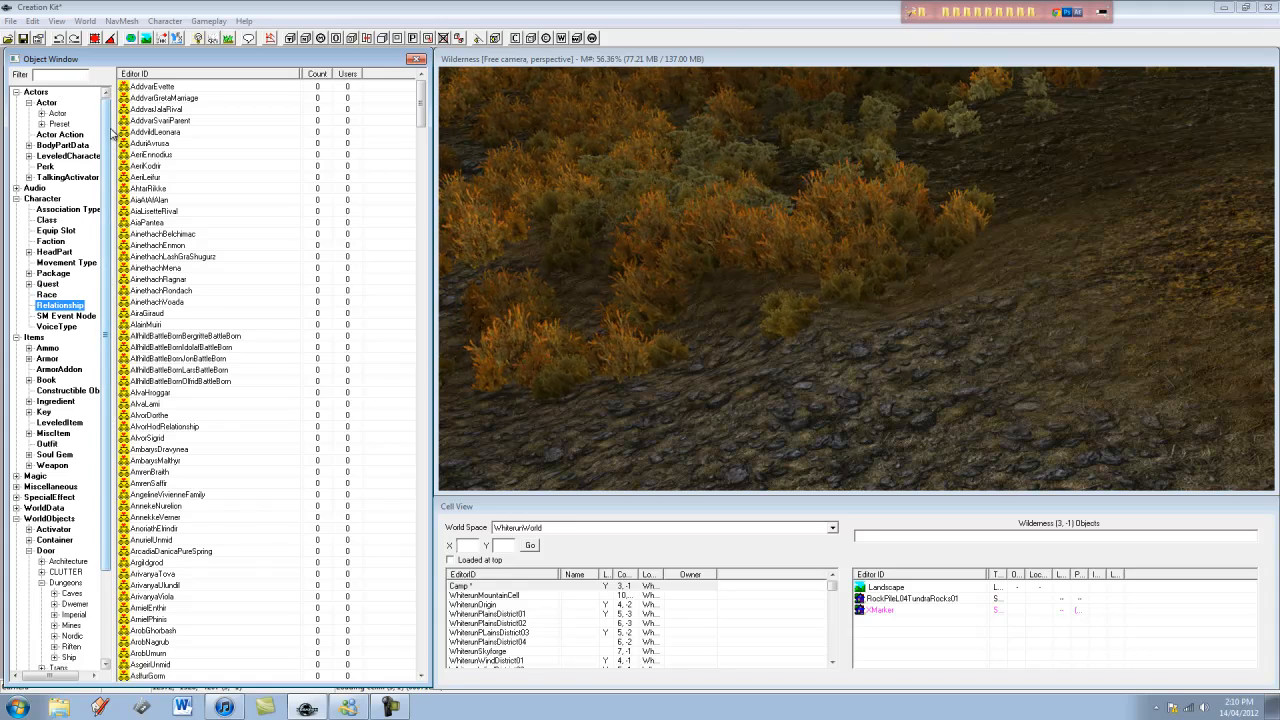
{"action": "scroll", "coordinate": [107, 140], "scroll_direction": "down", "scroll_amount": 3}
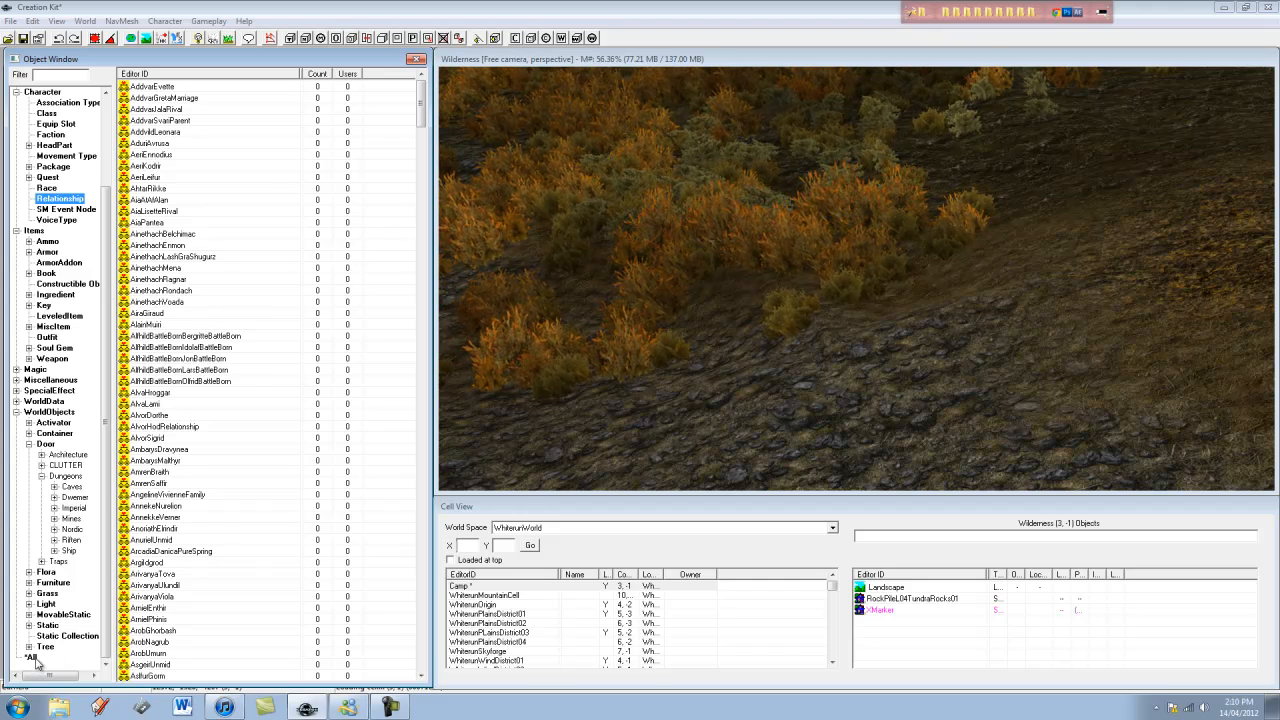
{"action": "scroll", "coordinate": [134, 280], "scroll_direction": "up", "scroll_amount": 3}
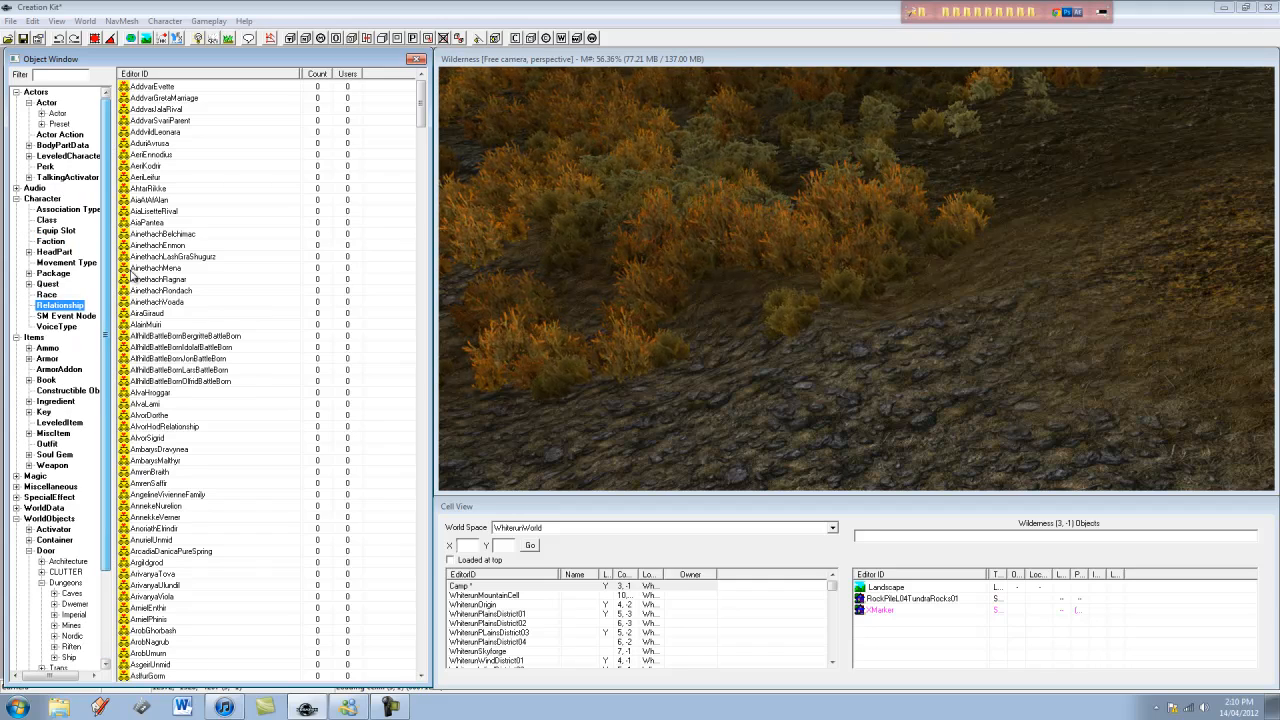
{"action": "scroll", "coordinate": [112, 290], "scroll_direction": "down", "scroll_amount": 3}
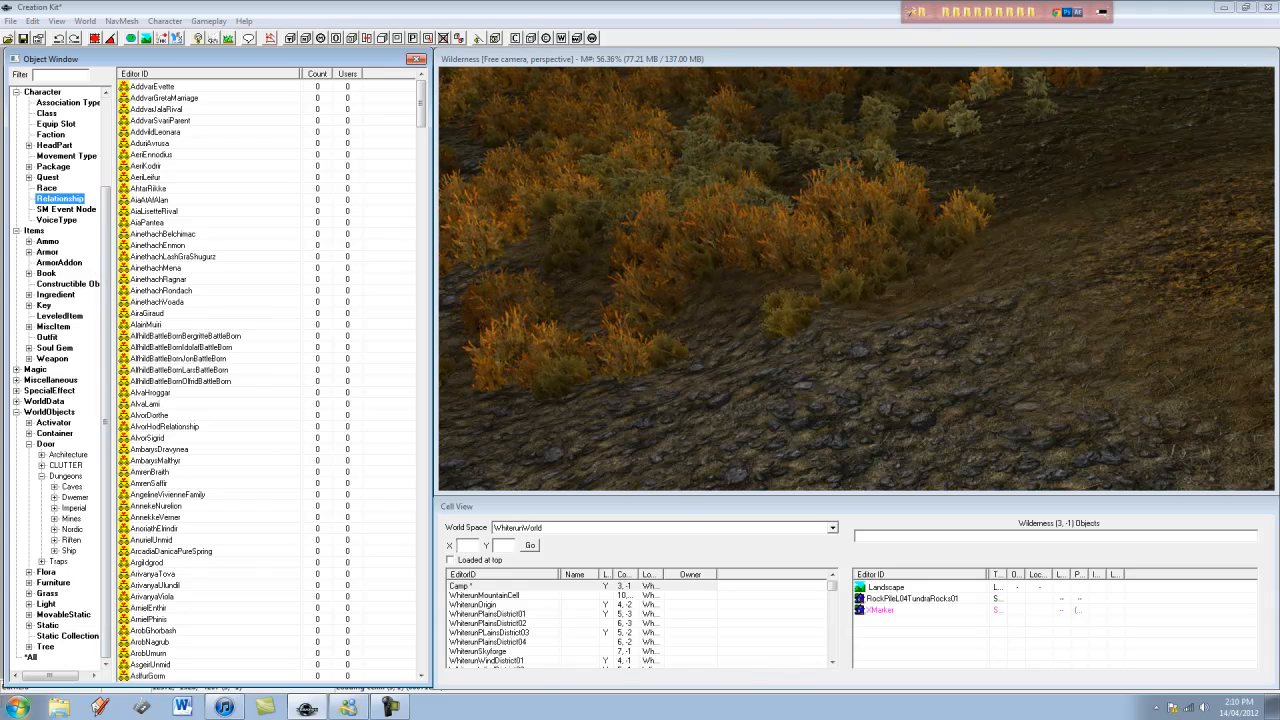
- Filter the objects of all categories by "tent" and look through the matching tent statics
{"action": "left_click", "coordinate": [55, 76]}
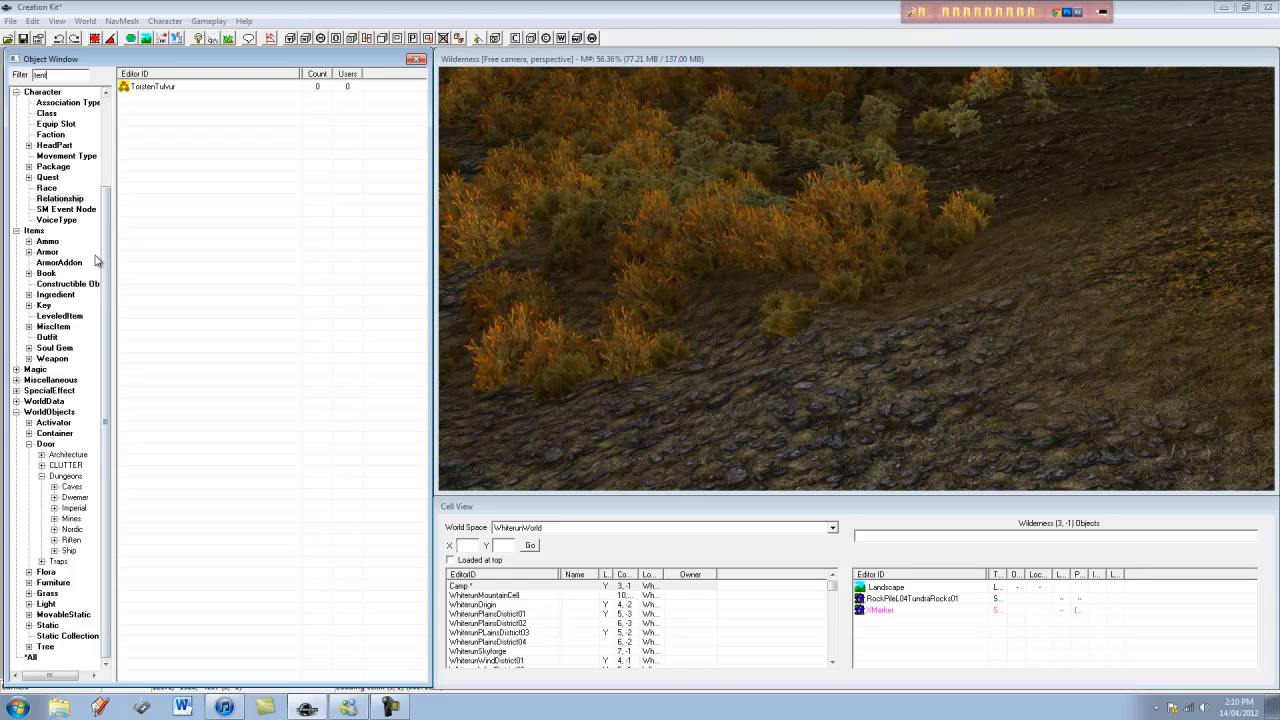
{"action": "left_click", "coordinate": [32, 657]}
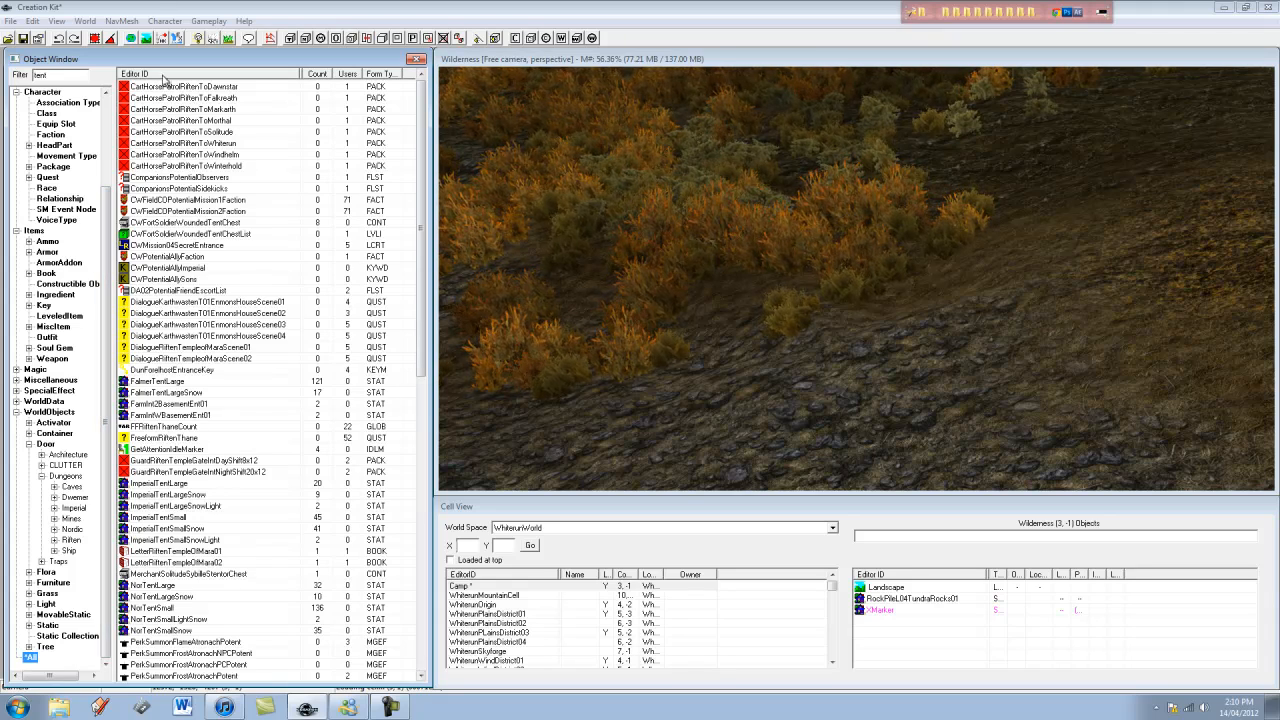
{"action": "left_click", "coordinate": [213, 98]}
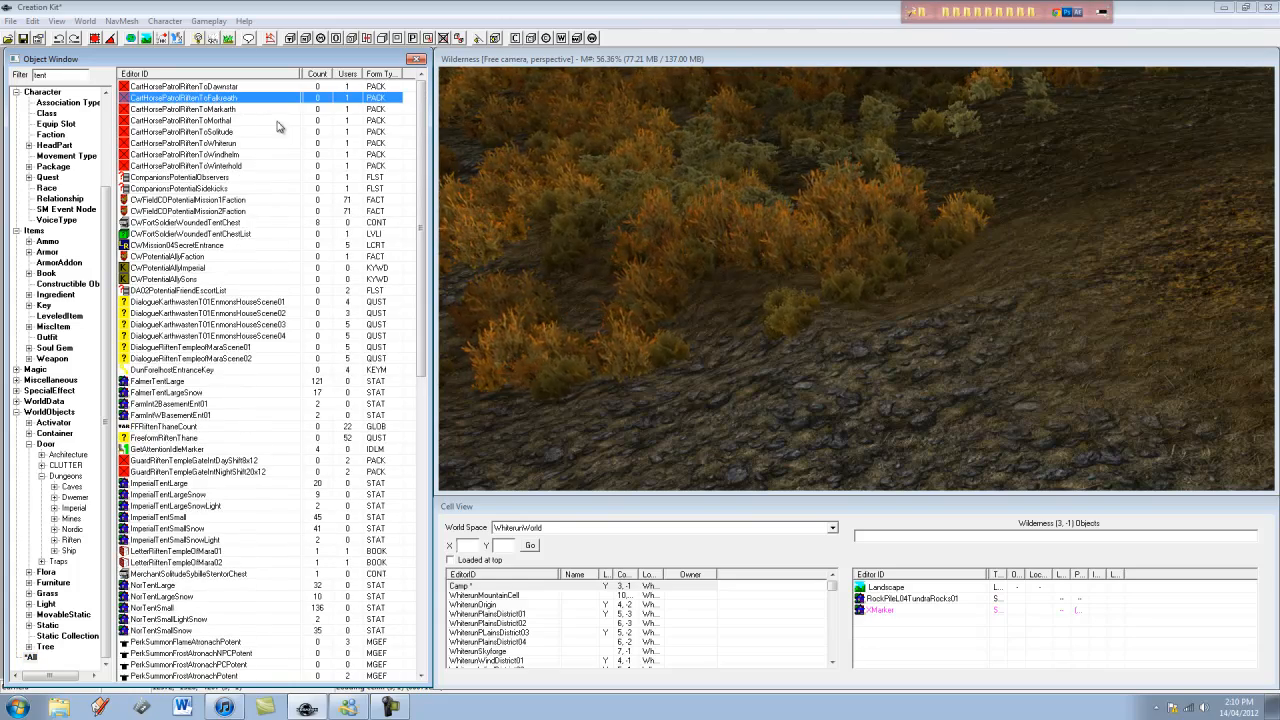
{"action": "scroll", "coordinate": [272, 128], "scroll_direction": "down", "scroll_amount": 3}
{"action": "scroll", "coordinate": [263, 127], "scroll_direction": "up", "scroll_amount": 3}
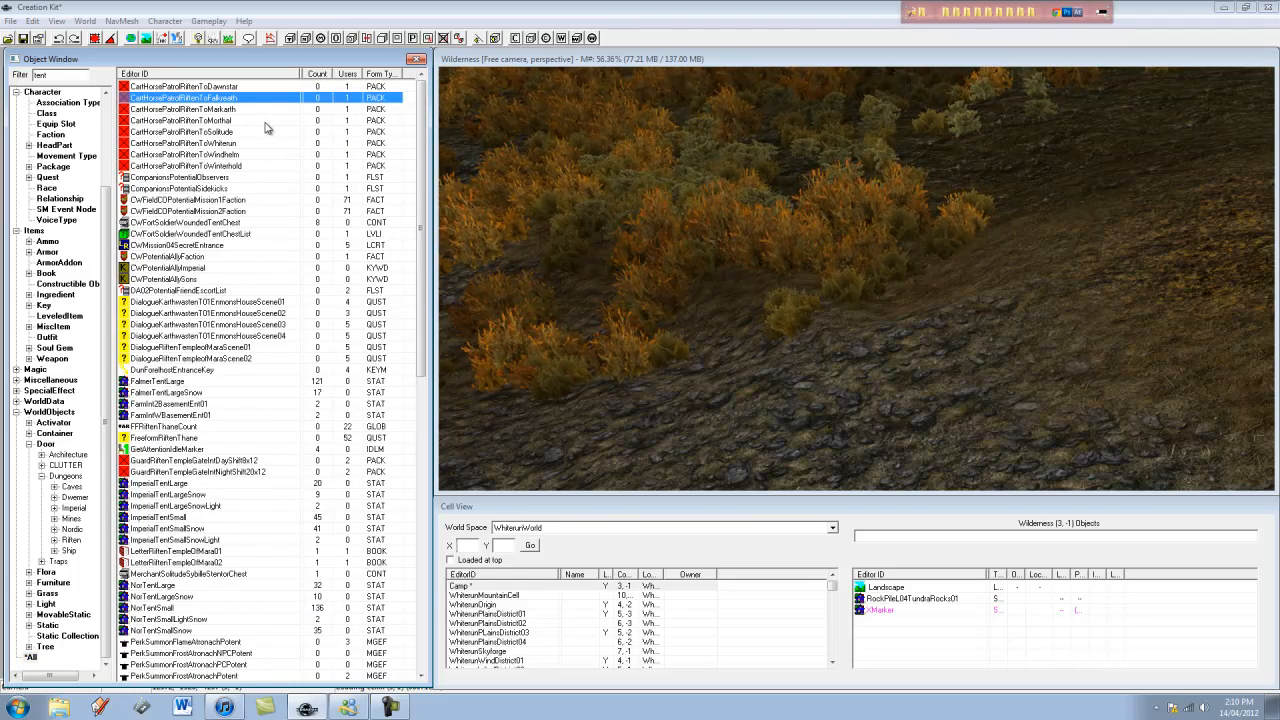
{"action": "scroll", "coordinate": [268, 130], "scroll_direction": "down", "scroll_amount": 4}
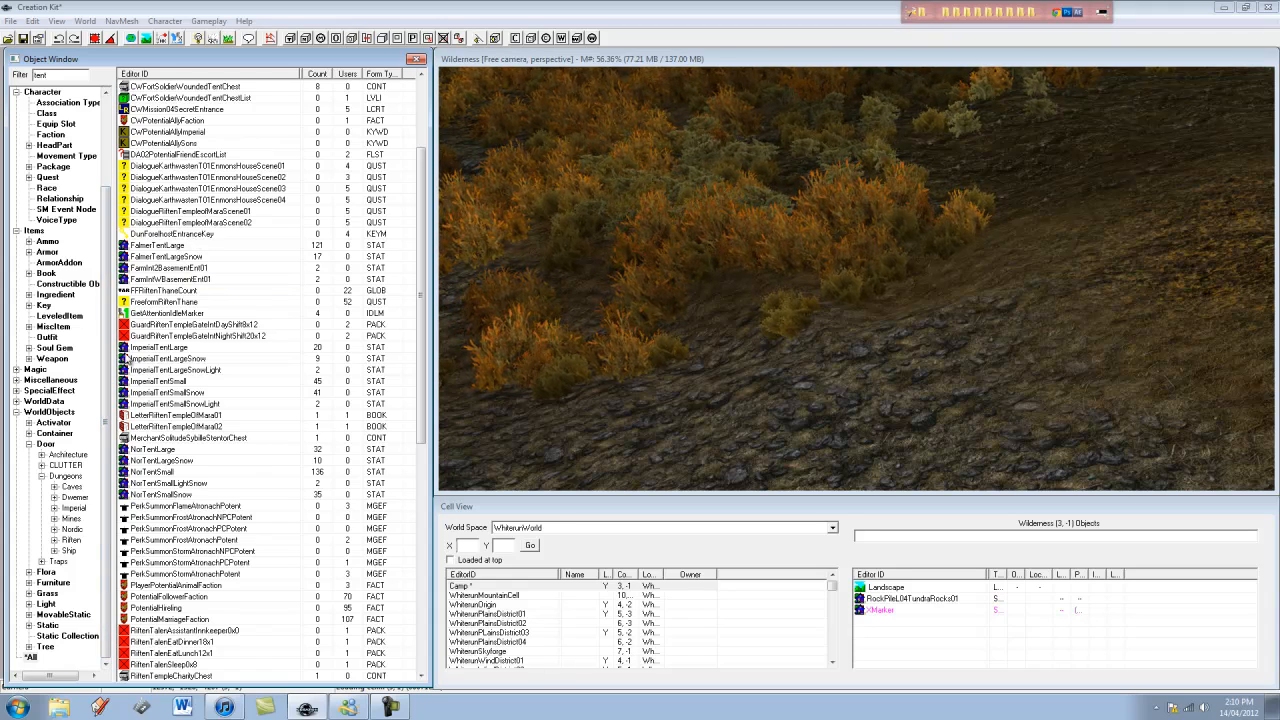
{"action": "scroll", "coordinate": [135, 354], "scroll_direction": "down", "scroll_amount": 1}
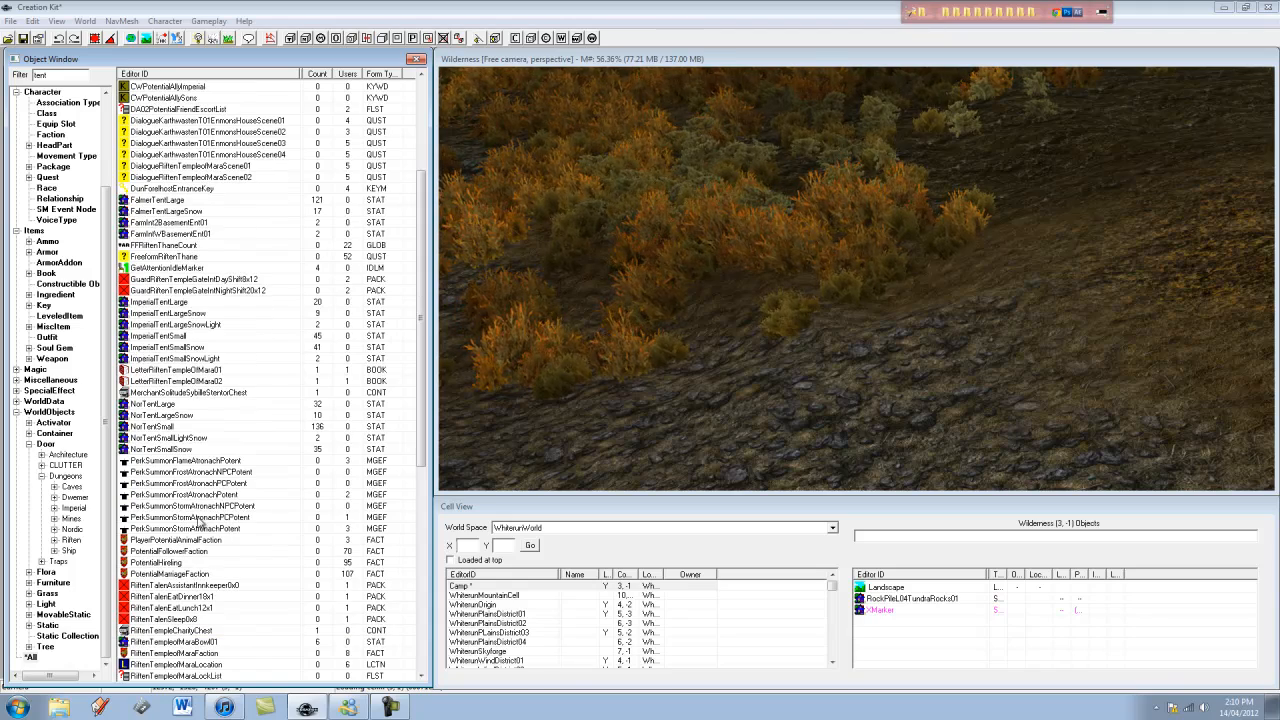
{"action": "scroll", "coordinate": [128, 462], "scroll_direction": "down", "scroll_amount": 3}
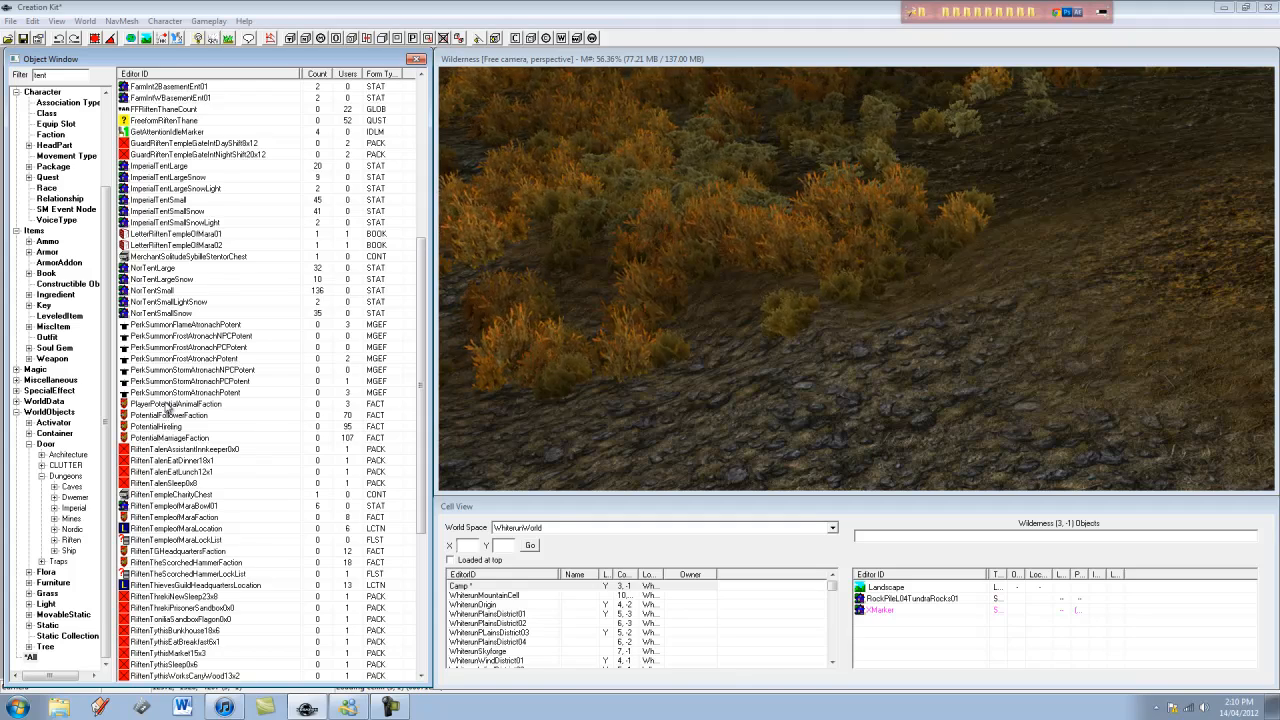
{"action": "scroll", "coordinate": [168, 409], "scroll_direction": "up", "scroll_amount": 3}
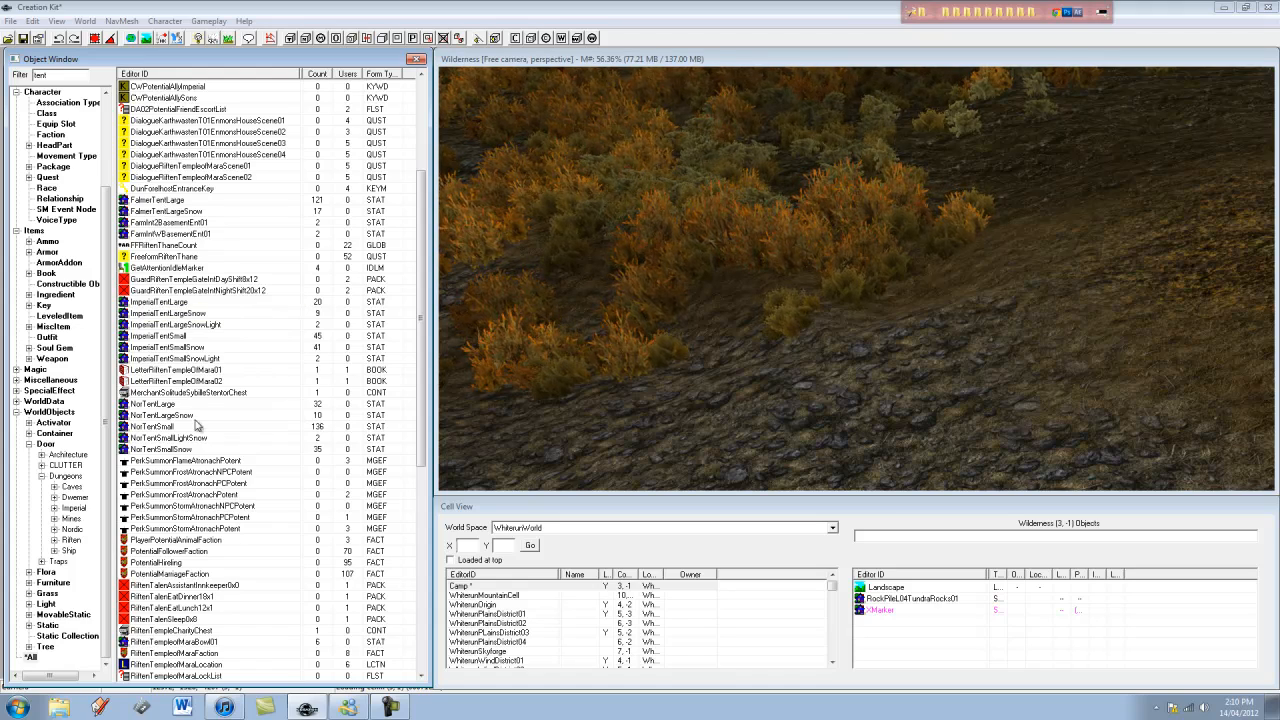
- Try out a FalmerTentLarge on the clear ground beside the orange shrubs, then delete it from the cell
{"action": "left_click_drag", "start_coordinate": [196, 203], "coordinate": [1194, 372]}
{"action": "middle_click_drag", "start_coordinate": [1194, 372], "coordinate": [1176, 363]}
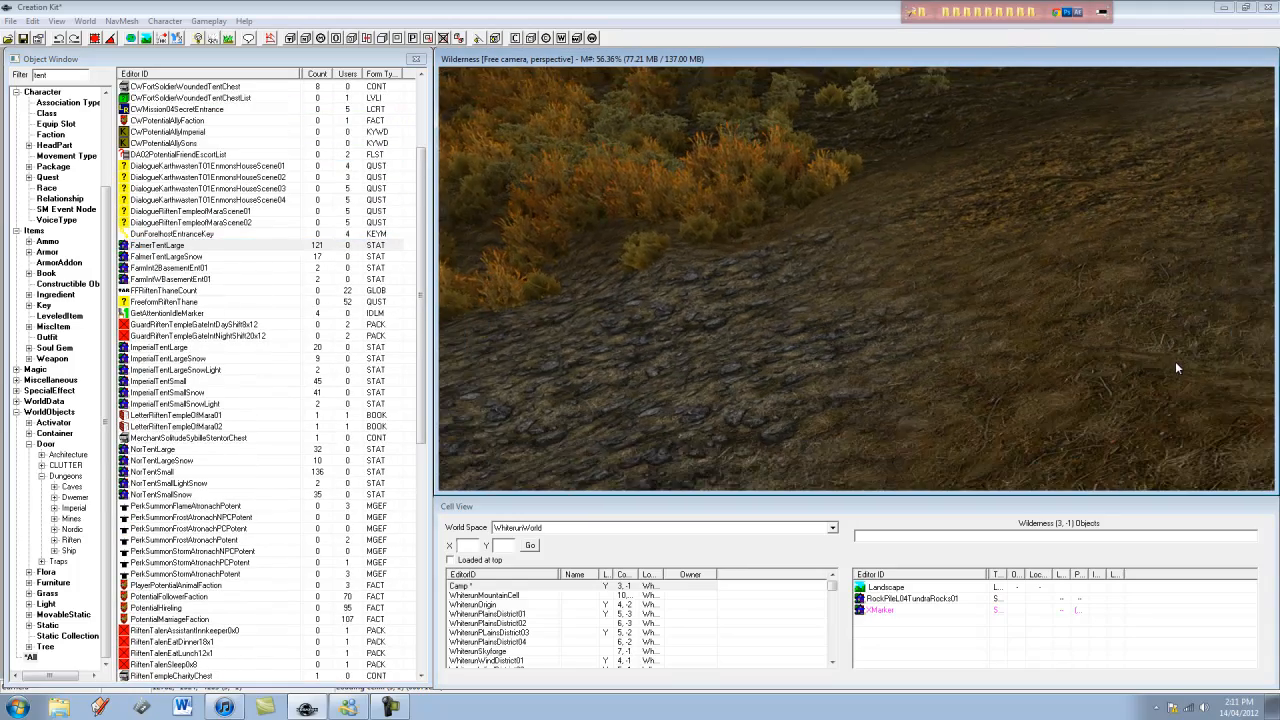
{"action": "scroll", "coordinate": [1176, 363], "scroll_direction": "down", "scroll_amount": 1}
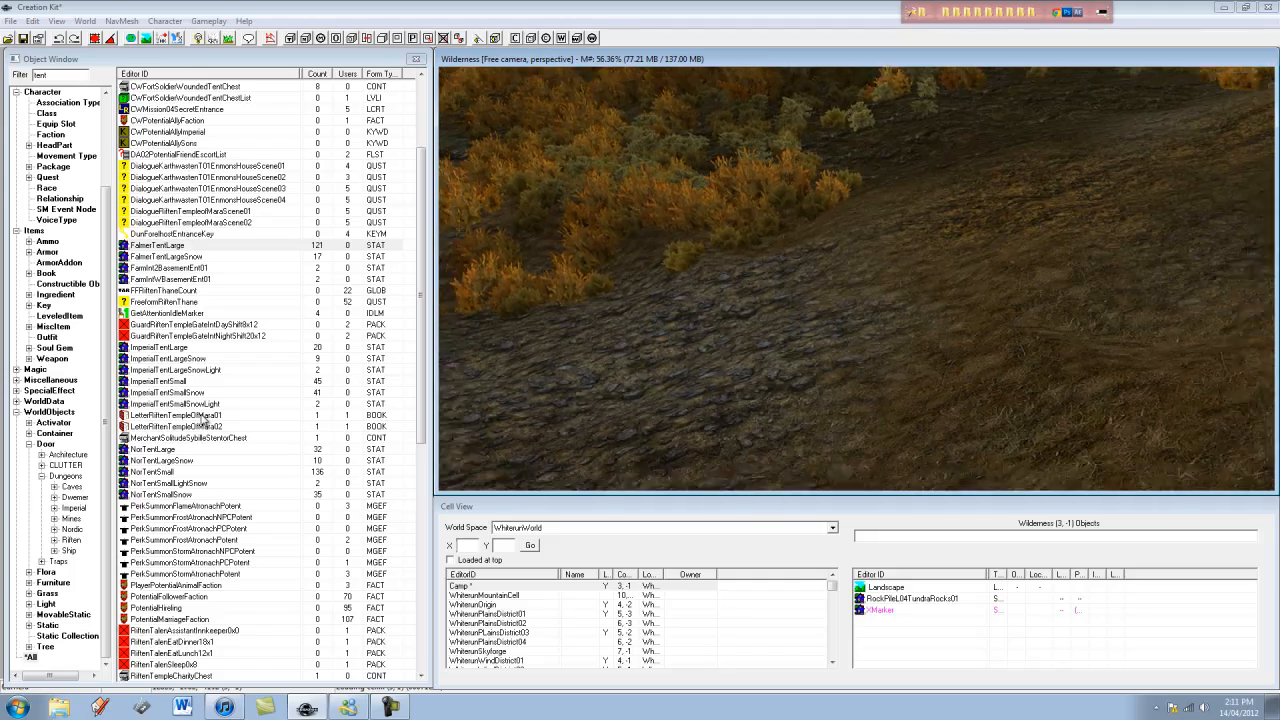
{"action": "left_click_drag", "start_coordinate": [421, 360], "coordinate": [408, 296]}
{"action": "left_click_drag", "start_coordinate": [174, 383], "coordinate": [963, 417]}
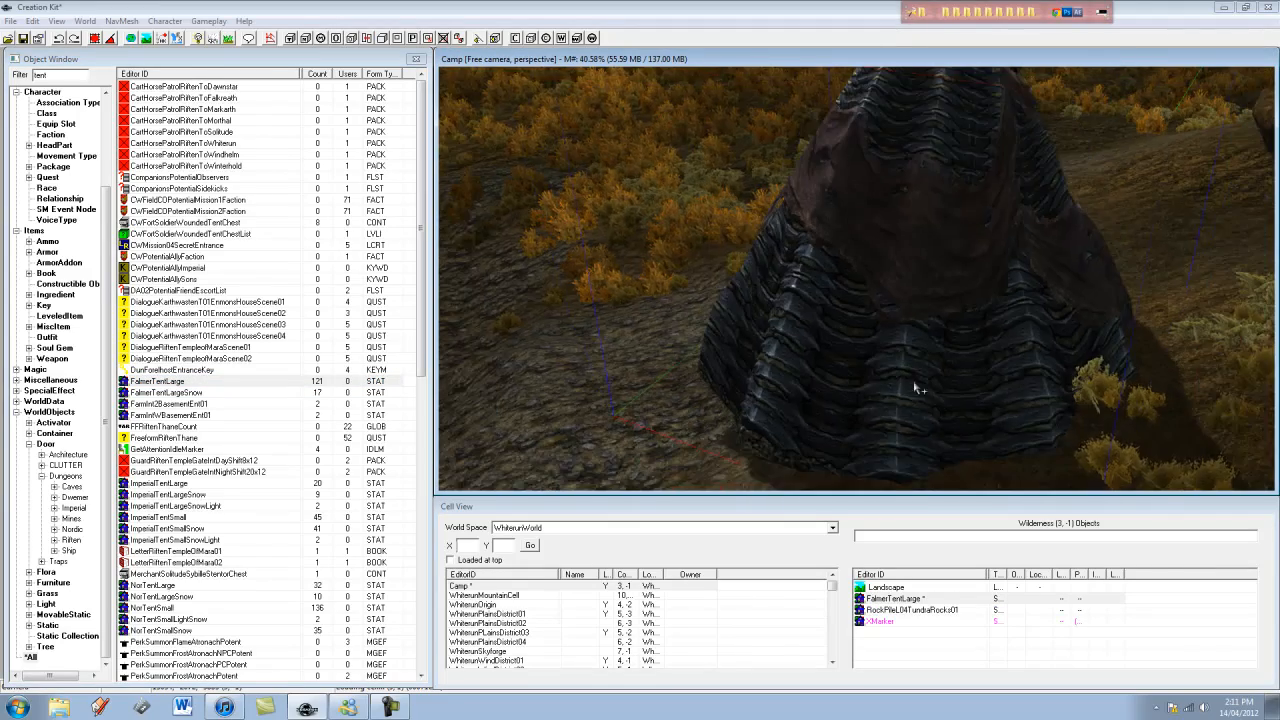
{"action": "scroll", "coordinate": [915, 388], "scroll_direction": "down", "scroll_amount": 2}
{"action": "scroll", "coordinate": [1090, 481], "scroll_direction": "down", "scroll_amount": 1}
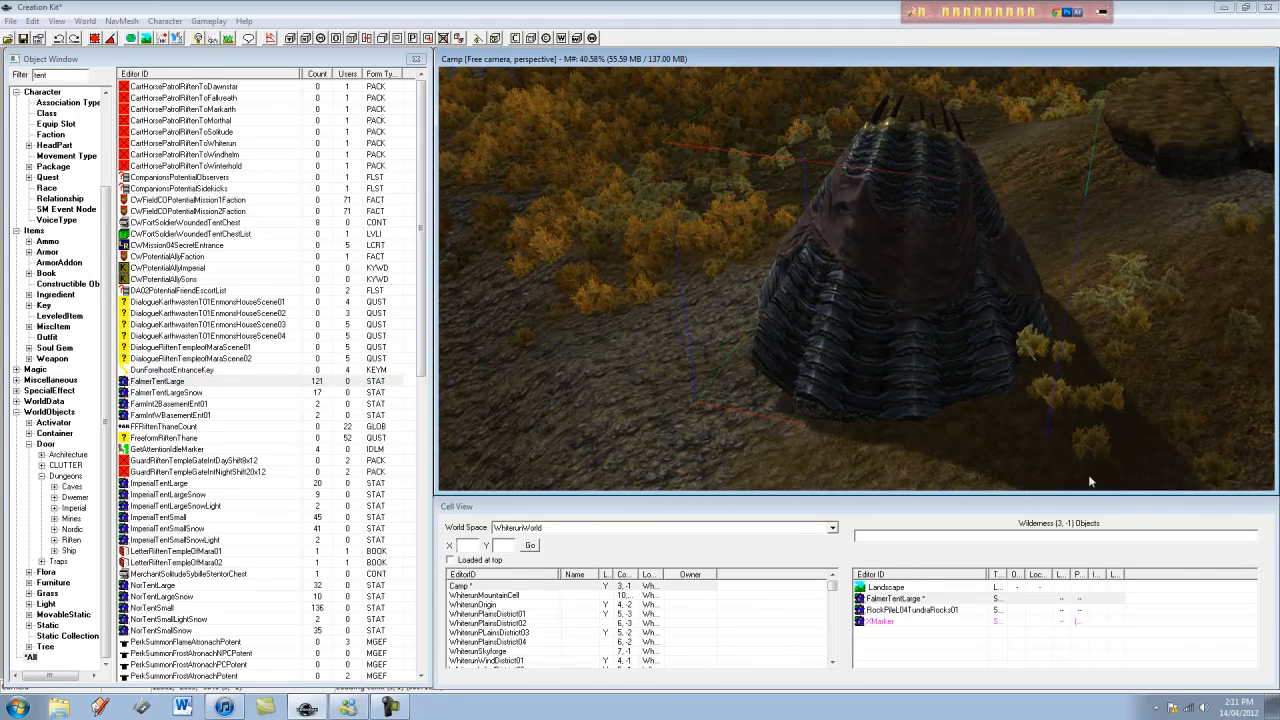
{"action": "middle_click_drag", "start_coordinate": [1090, 481], "coordinate": [1062, 486], "text": "shift"}
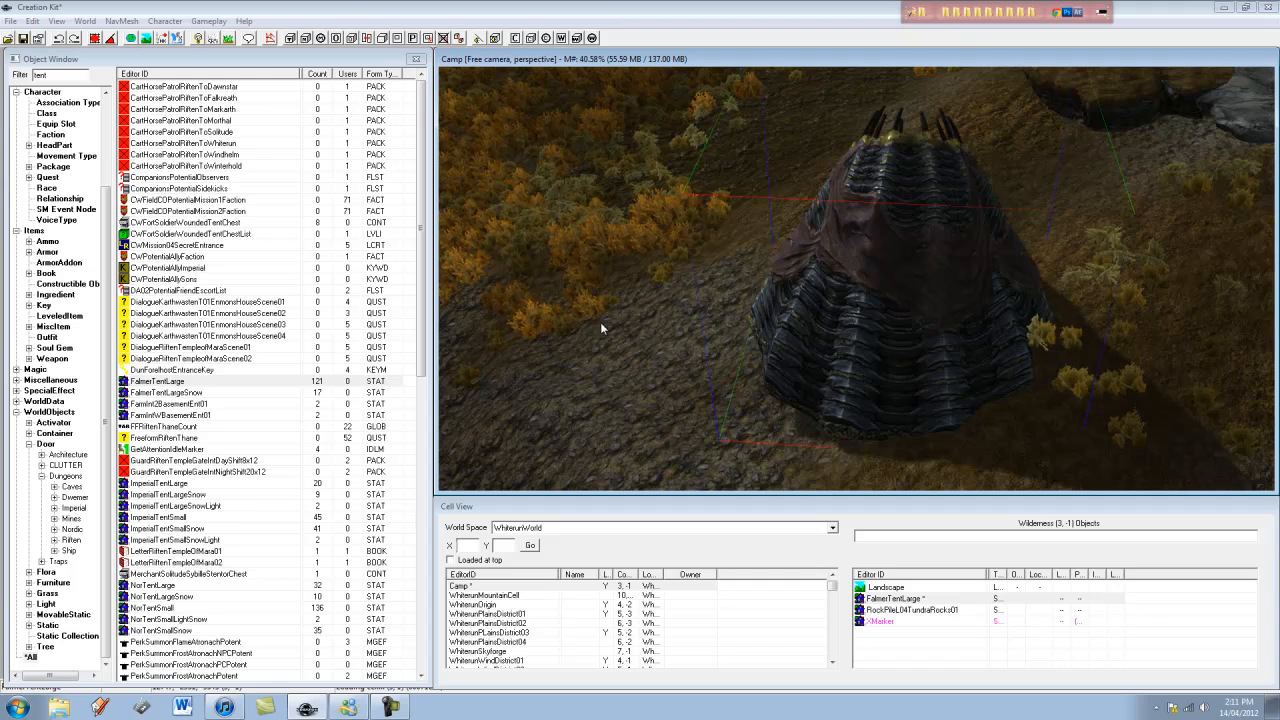
{"action": "key", "text": "Delete"}
- Place a NorTentLarge on the open ground in the Camp cell and view it from the front
{"action": "left_click", "coordinate": [150, 586]}
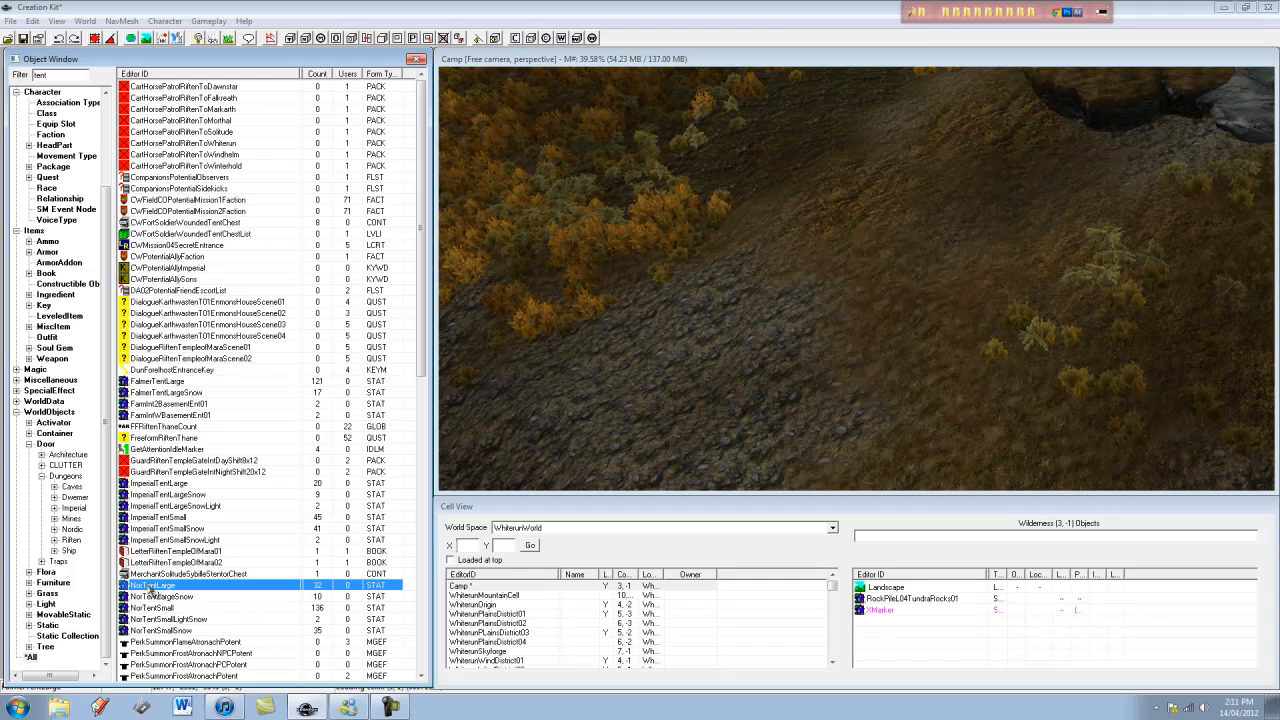
{"action": "left_click_drag", "start_coordinate": [150, 590], "coordinate": [1030, 378]}
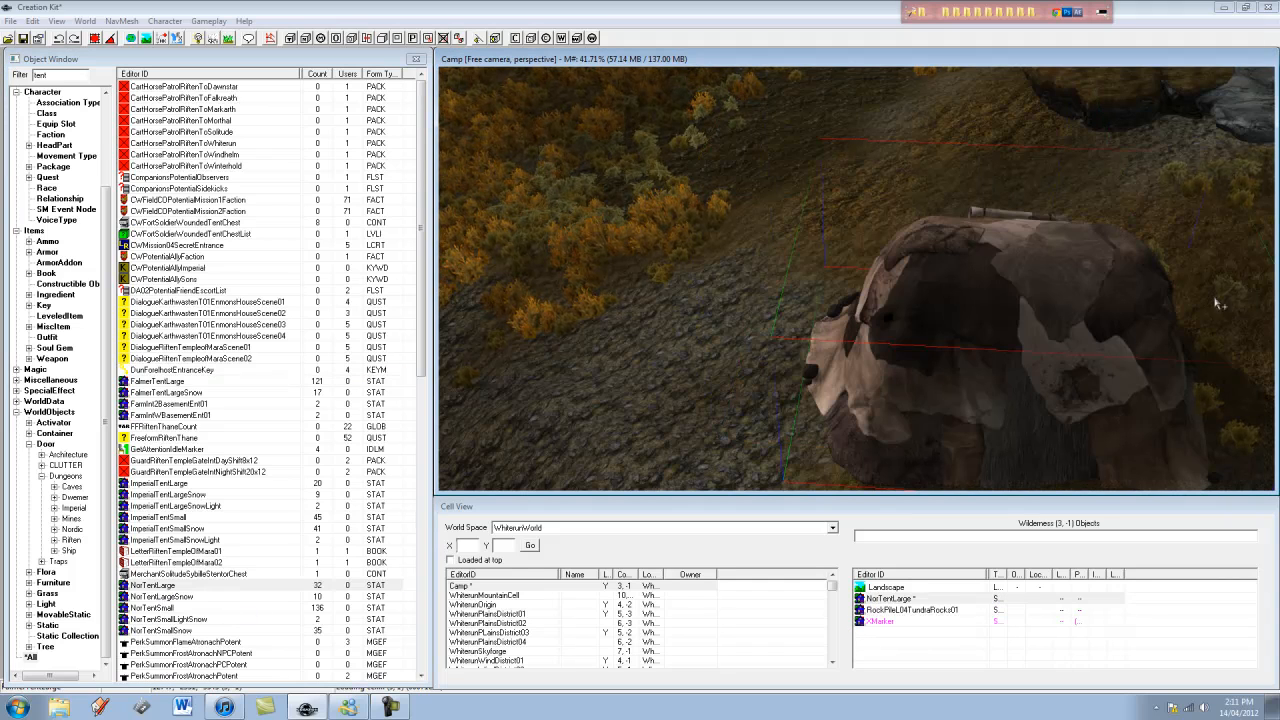
{"action": "middle_click_drag", "start_coordinate": [1218, 303], "coordinate": [672, 118], "text": "shift"}
{"action": "middle_click_drag", "start_coordinate": [1034, 272], "coordinate": [886, 106], "text": "shift"}
{"action": "scroll", "coordinate": [680, 234], "scroll_direction": "up", "scroll_amount": 5}
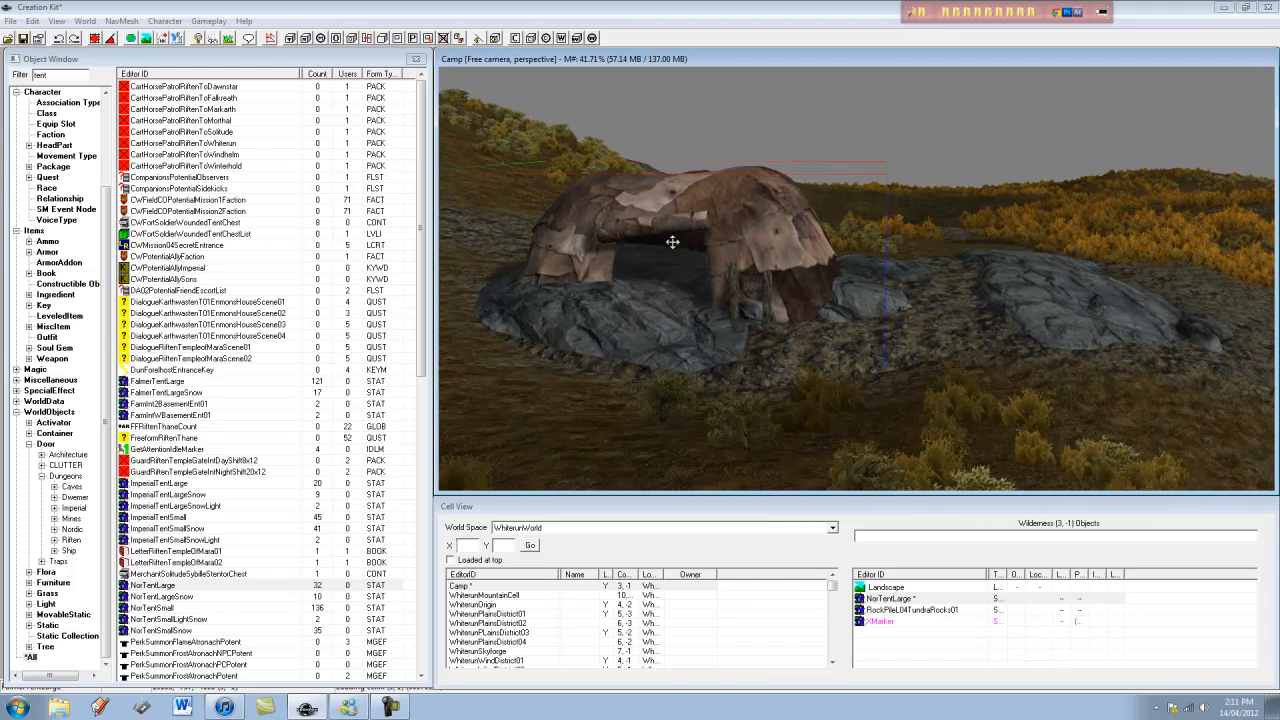
- Raise the NorTentLarge above the rock pile and drop it so that it rests on the rocks
{"action": "middle_click_drag", "start_coordinate": [672, 242], "coordinate": [682, 252], "text": "shift"}
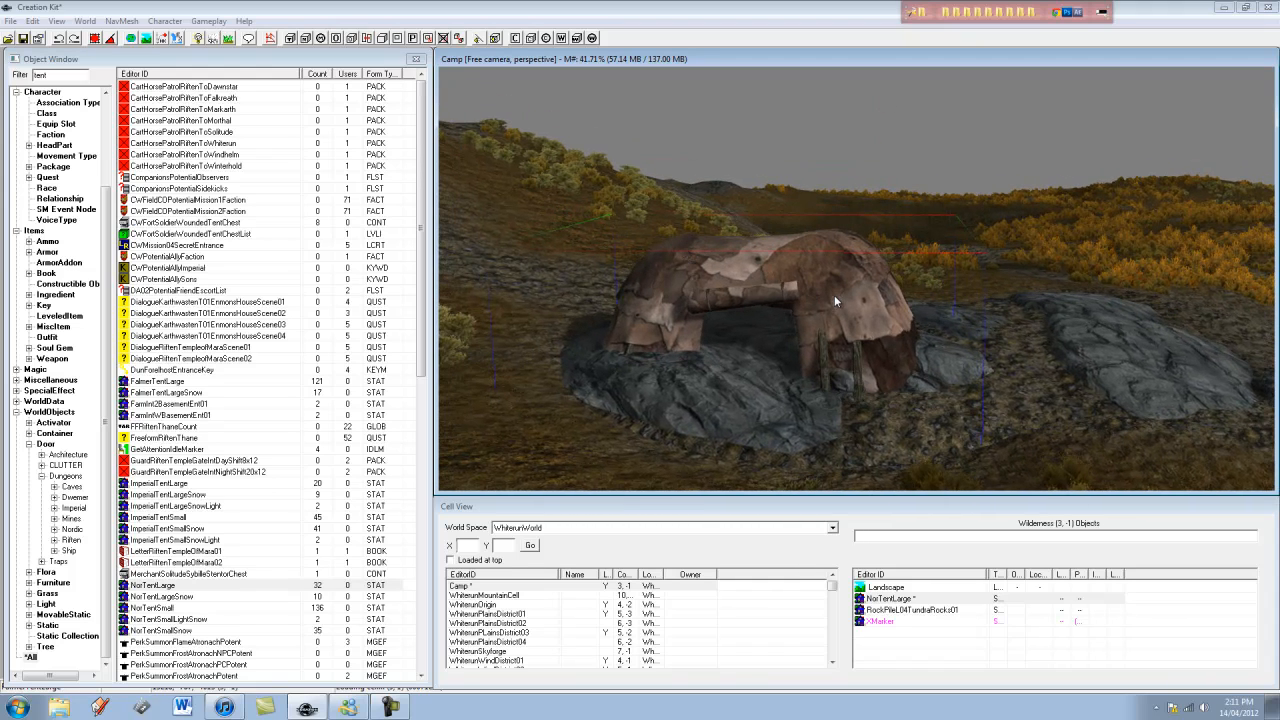
{"action": "mouse_move", "coordinate": [834, 295]}
{"action": "middle_mouse_down", "text": "shift"}
{"action": "mouse_move", "coordinate": [833, 264]}
{"action": "mouse_move", "coordinate": [844, 313]}
{"action": "mouse_move", "coordinate": [833, 252]}
{"action": "mouse_move", "coordinate": [834, 291]}
{"action": "mouse_move", "coordinate": [800, 290]}
{"action": "mouse_move", "coordinate": [835, 298]}
{"action": "mouse_move", "coordinate": [823, 305]}
{"action": "mouse_move", "coordinate": [824, 233]}
{"action": "mouse_move", "coordinate": [832, 291]}
{"action": "middle_mouse_up", "text": "shift"}
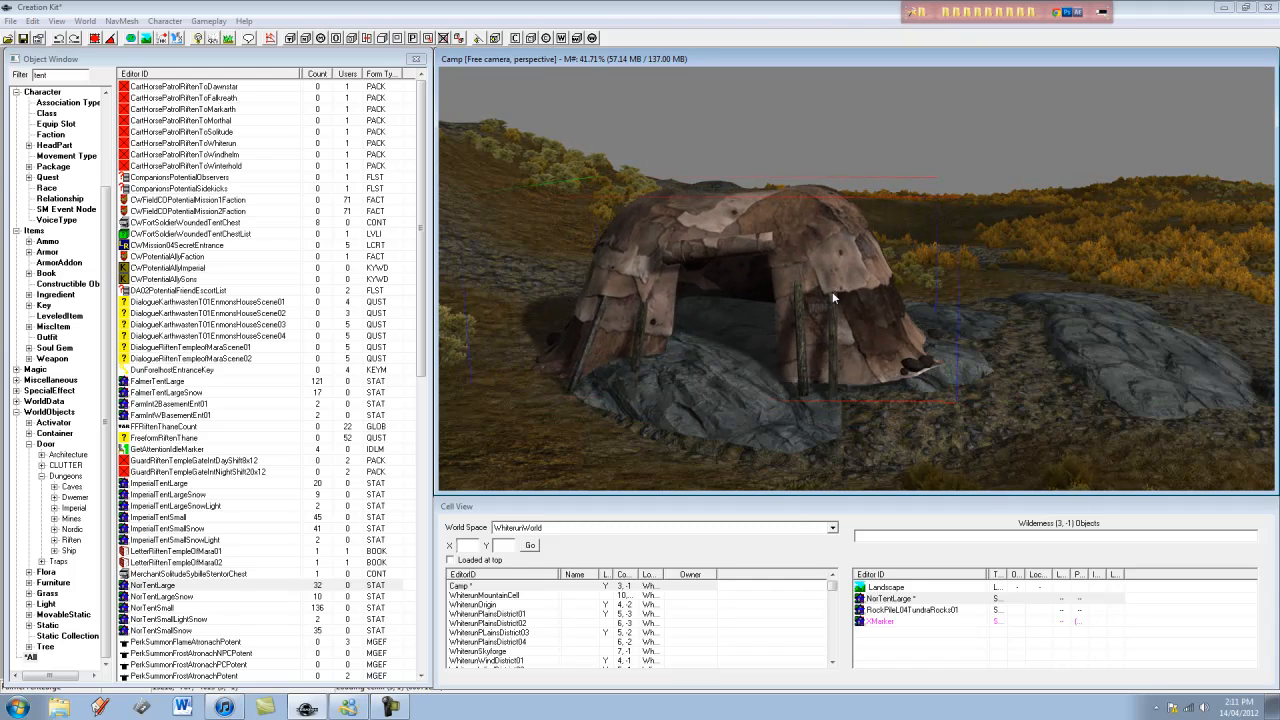
{"action": "left_click_drag", "start_coordinate": [832, 292], "coordinate": [835, 295]}
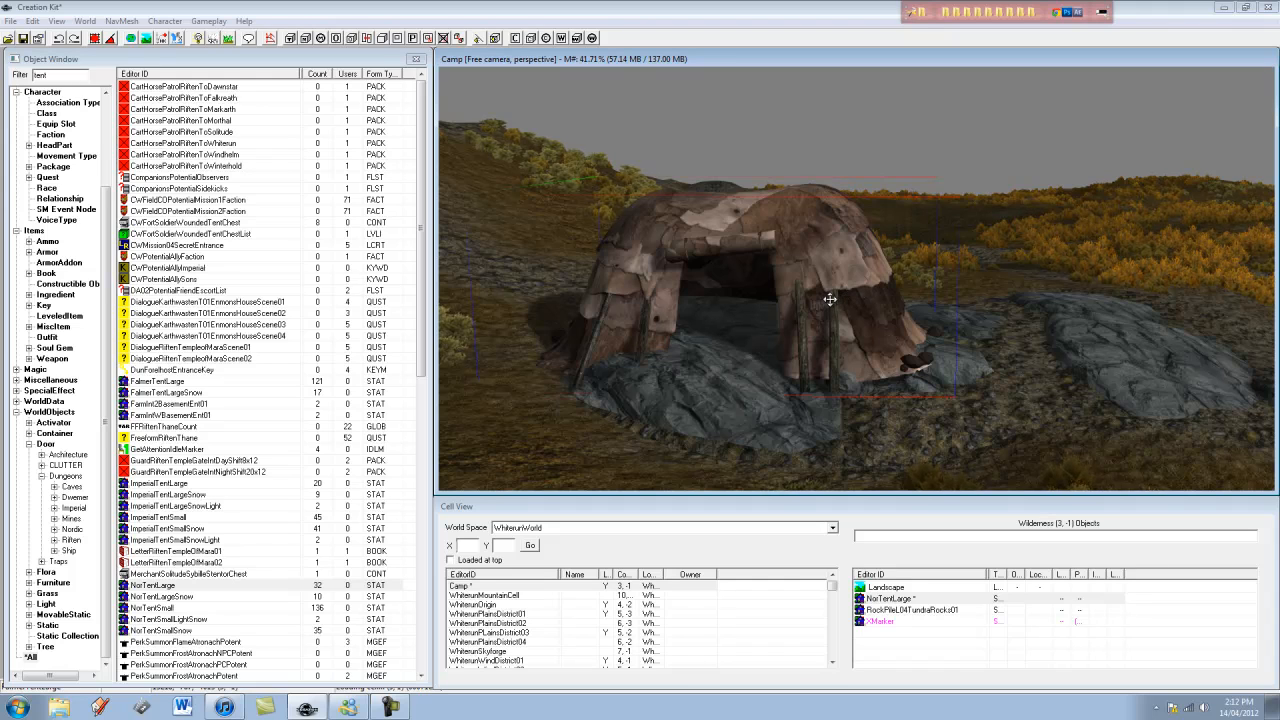
{"action": "middle_click_drag", "start_coordinate": [814, 304], "coordinate": [823, 263]}
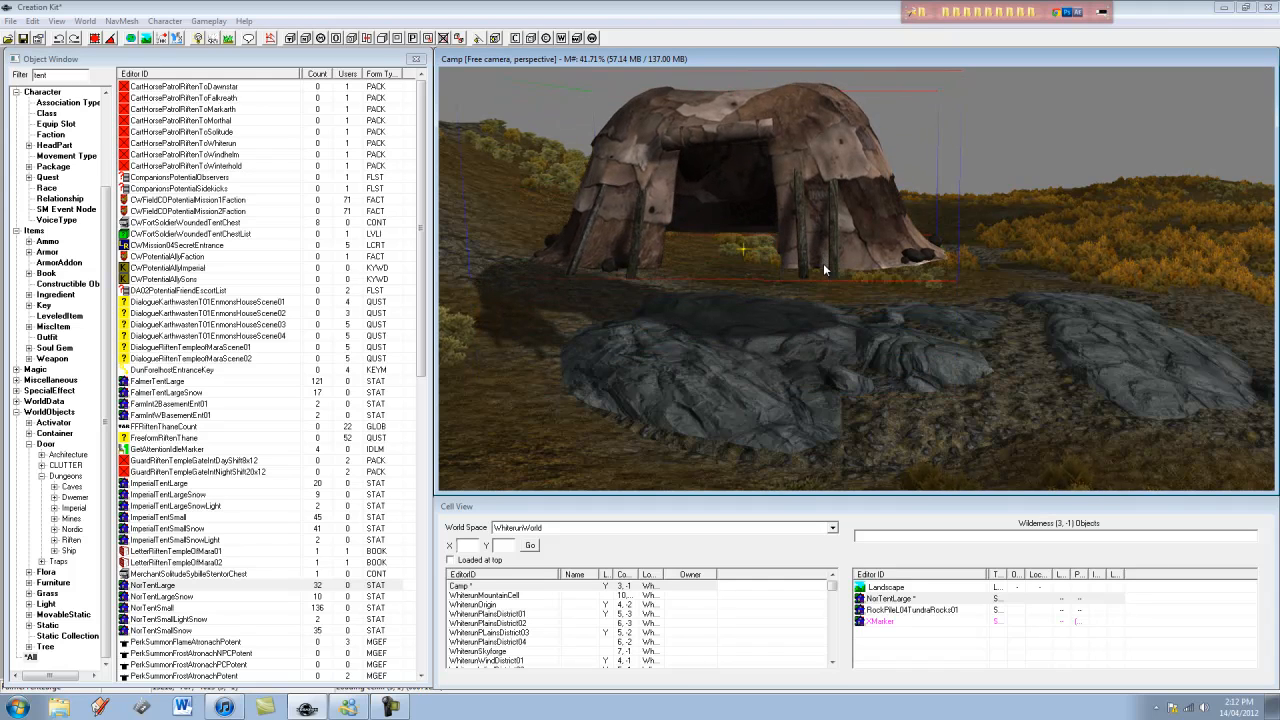
{"action": "key", "text": "f"}
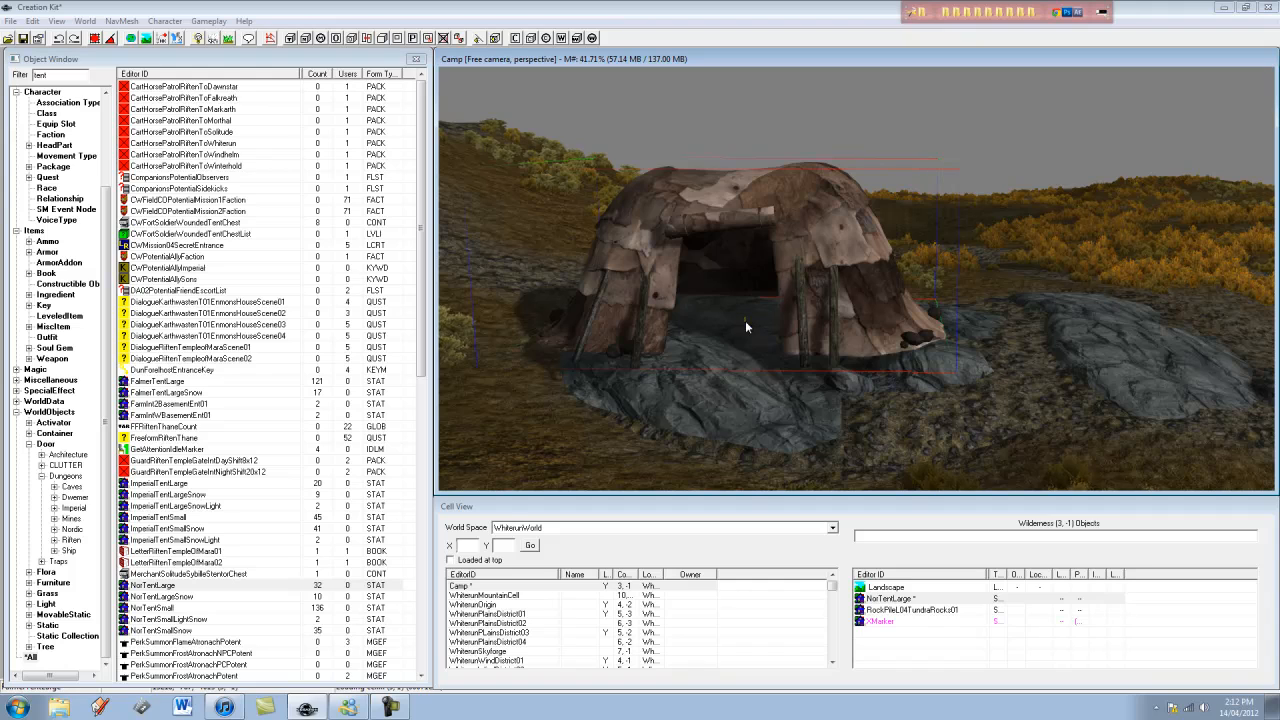
- Lift the tent off the rock pile again and return it to its place on the rocks
{"action": "left_click_drag", "start_coordinate": [745, 325], "coordinate": [747, 282]}
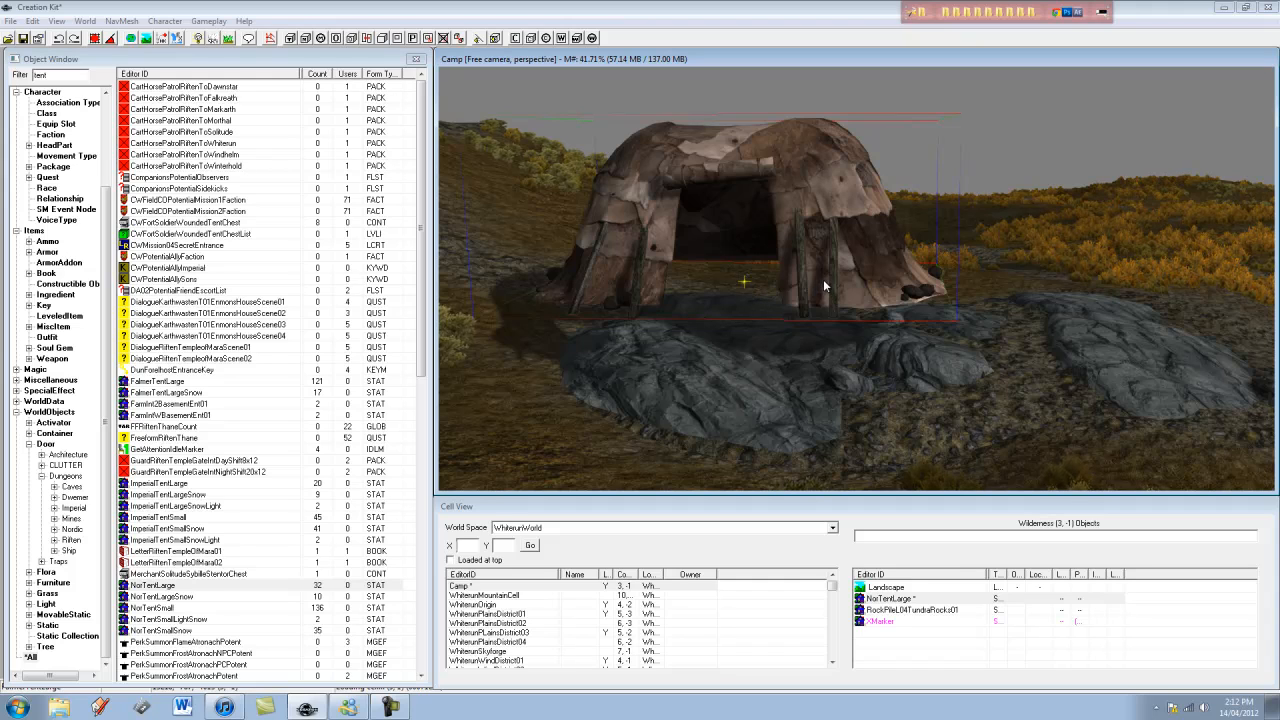
{"action": "left_click_drag", "start_coordinate": [824, 287], "coordinate": [781, 328]}
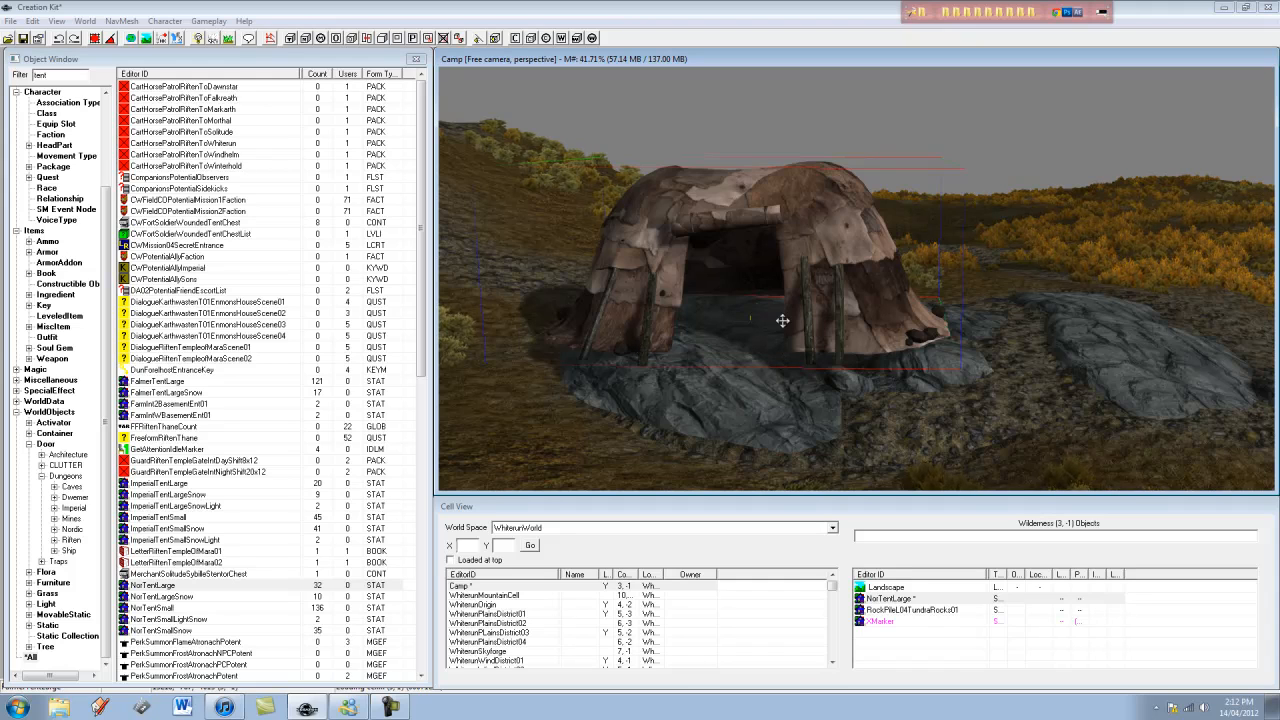
{"action": "left_click_drag", "start_coordinate": [864, 310], "coordinate": [873, 210]}
{"action": "key", "text": "ctrl+z"}
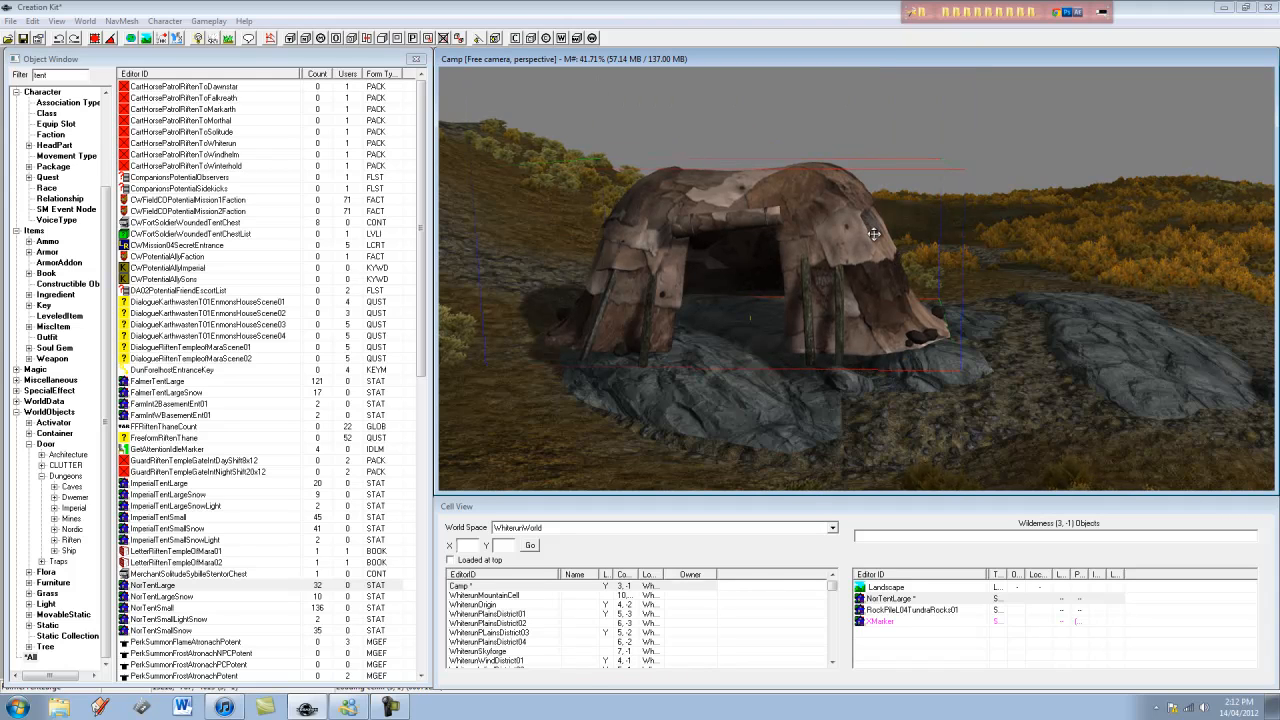
- Move the NorTentLarge off the rock pile onto the open ground beside it and turn its entrance toward the rocks
{"action": "scroll", "coordinate": [866, 341], "scroll_direction": "up", "scroll_amount": 2}
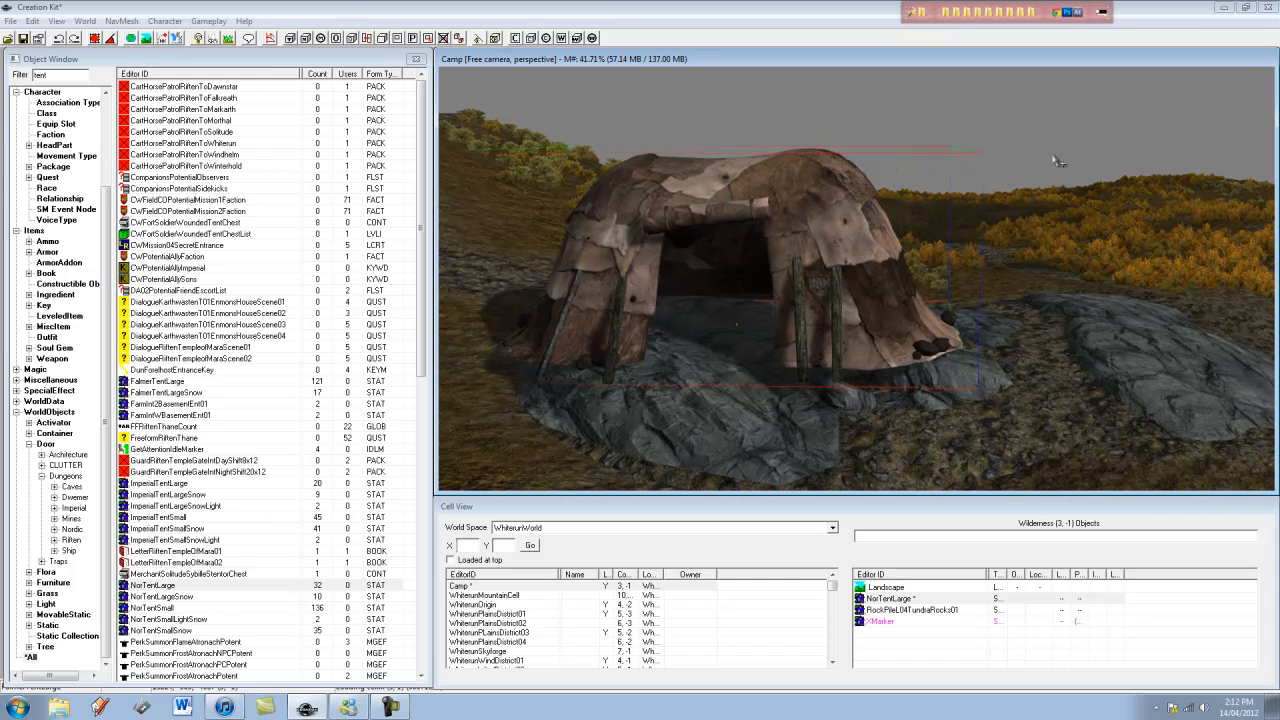
{"action": "middle_click_drag", "start_coordinate": [1109, 176], "coordinate": [477, 226]}
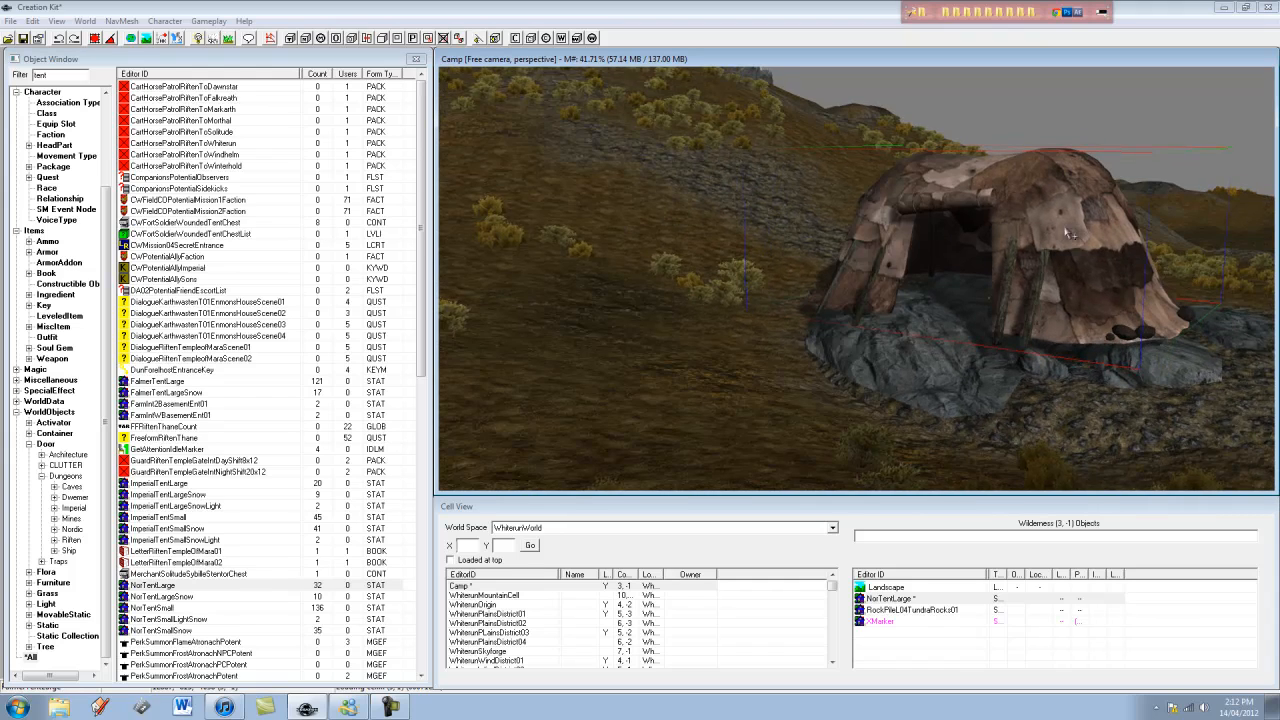
{"action": "mouse_move", "coordinate": [1068, 233]}
{"action": "middle_mouse_down"}
{"action": "mouse_move", "coordinate": [832, 220]}
{"action": "mouse_move", "coordinate": [1068, 243]}
{"action": "middle_mouse_up"}
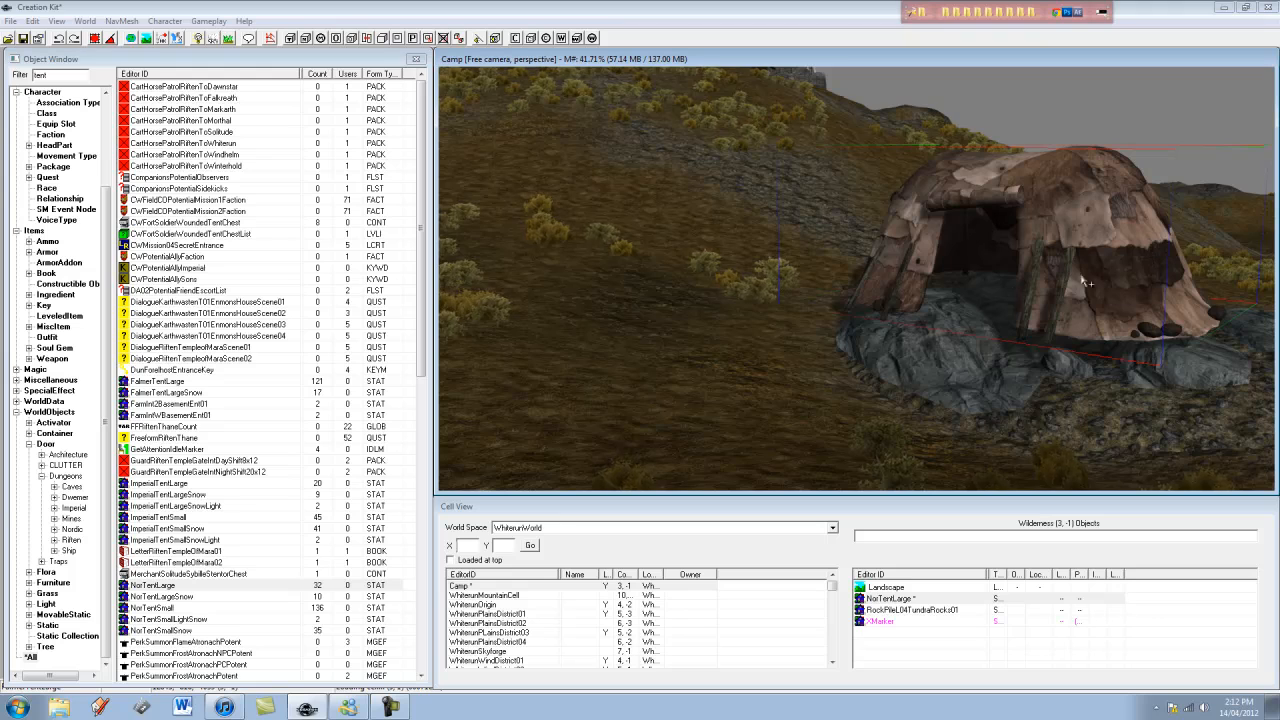
{"action": "middle_click_drag", "start_coordinate": [1086, 284], "coordinate": [1131, 370]}
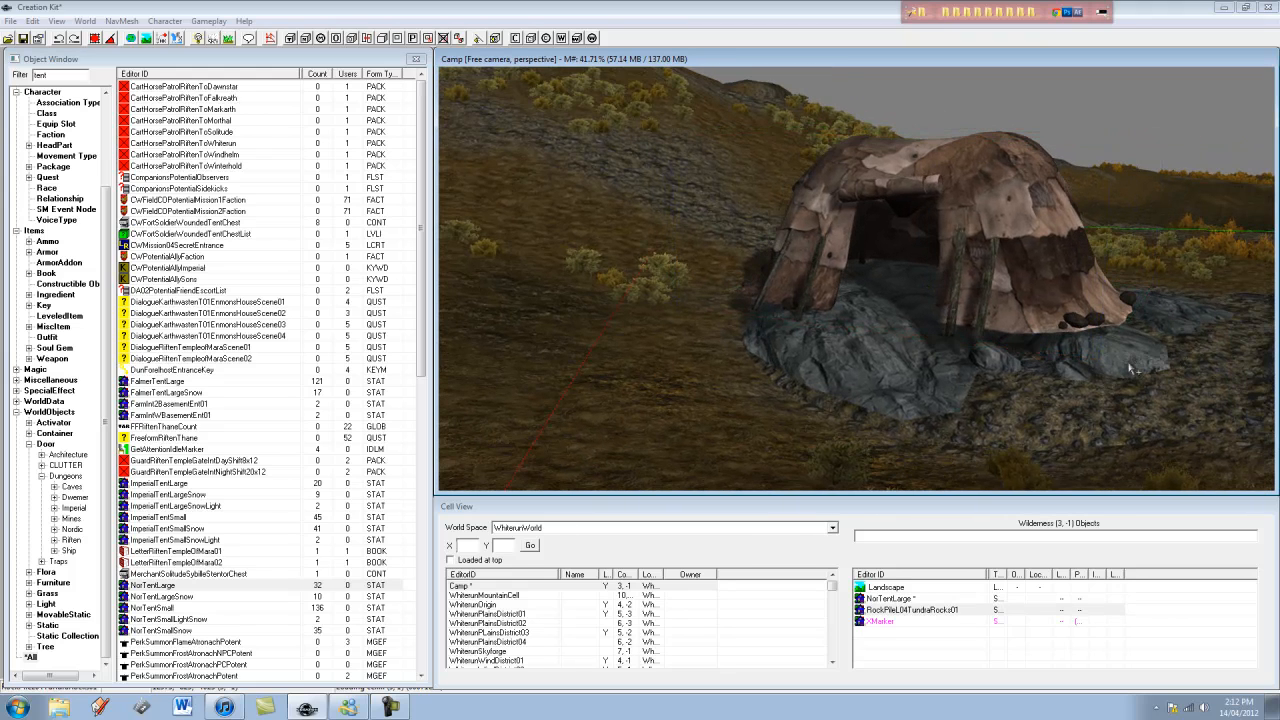
{"action": "left_click_drag", "start_coordinate": [1008, 188], "coordinate": [812, 183]}
{"action": "middle_click_drag", "start_coordinate": [476, 224], "coordinate": [654, 303]}
{"action": "right_click_drag", "start_coordinate": [634, 286], "coordinate": [614, 283]}
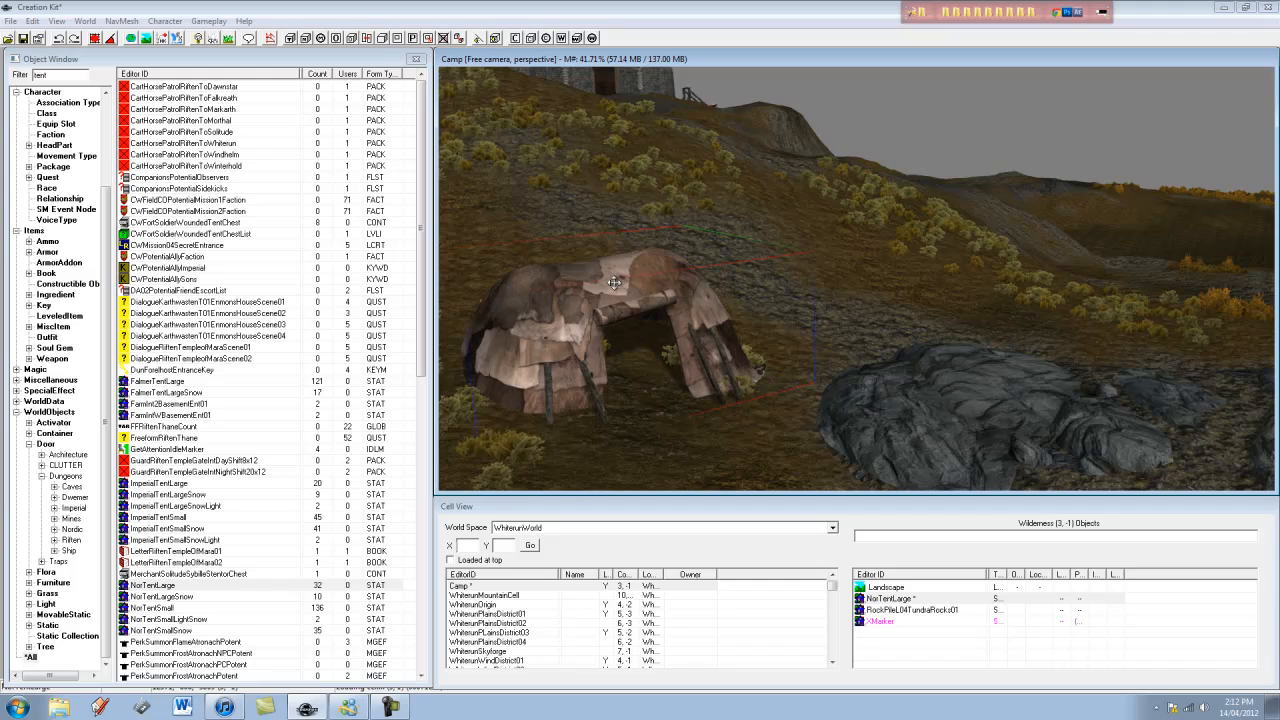
- Tilt the NorTentLarge slightly with the rotation gizmo so that it follows the slope of the ground
{"action": "middle_click_drag", "start_coordinate": [626, 307], "coordinate": [685, 317]}
{"action": "scroll", "coordinate": [808, 358], "scroll_direction": "up", "scroll_amount": 3}
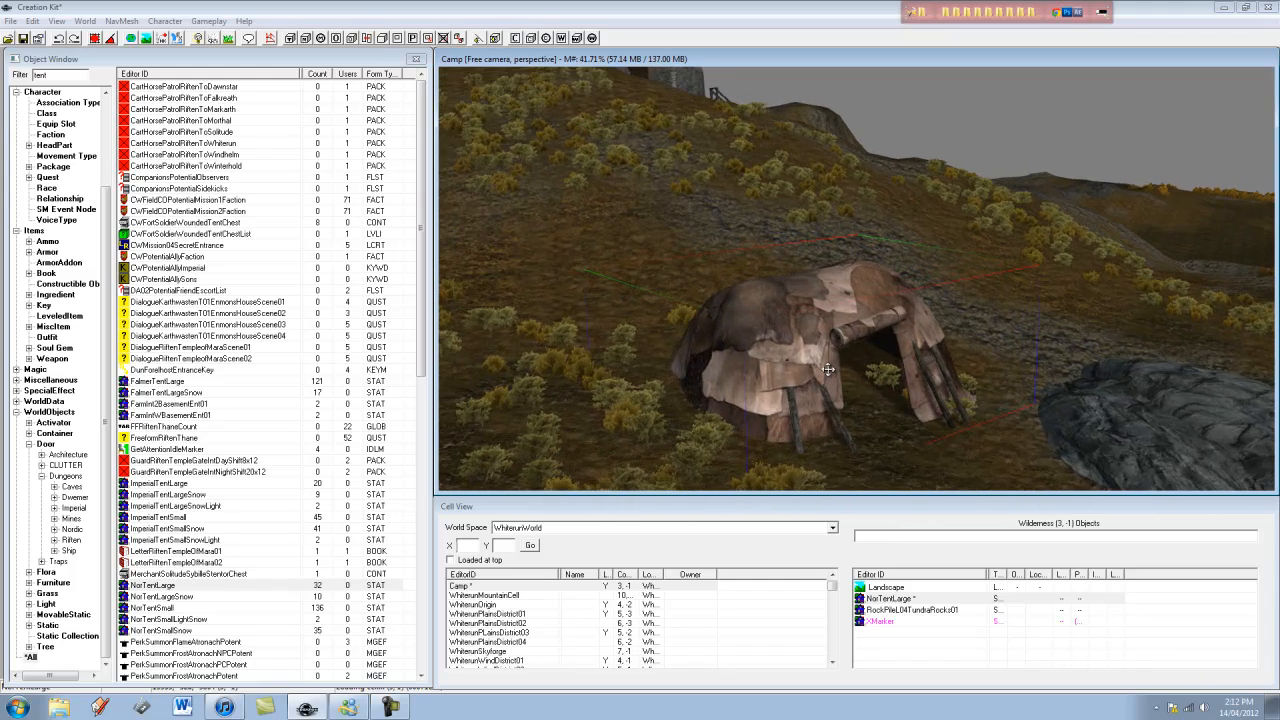
{"action": "middle_click_drag", "start_coordinate": [848, 388], "coordinate": [1180, 76], "text": "shift"}
{"action": "scroll", "coordinate": [577, 317], "scroll_direction": "down", "scroll_amount": 4}
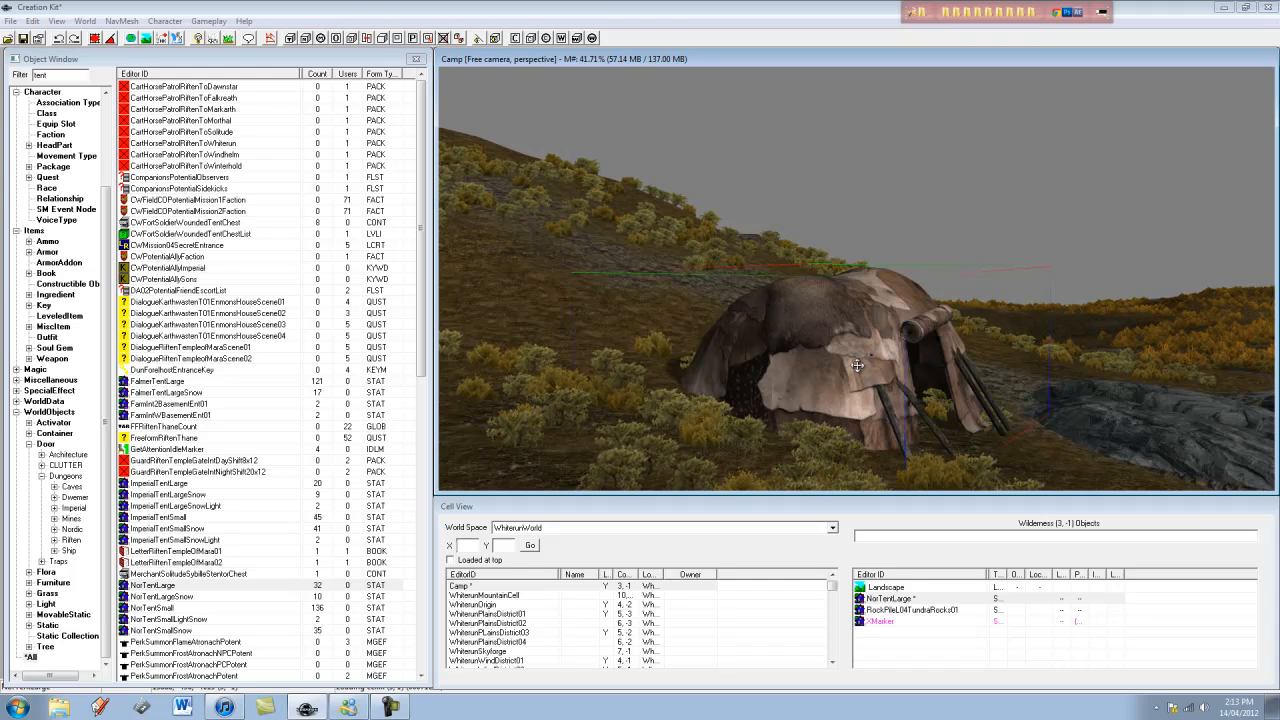
{"action": "key", "text": "2"}
{"action": "middle_click_drag", "start_coordinate": [861, 358], "coordinate": [872, 345]}
{"action": "left_click_drag", "start_coordinate": [876, 340], "coordinate": [877, 341]}
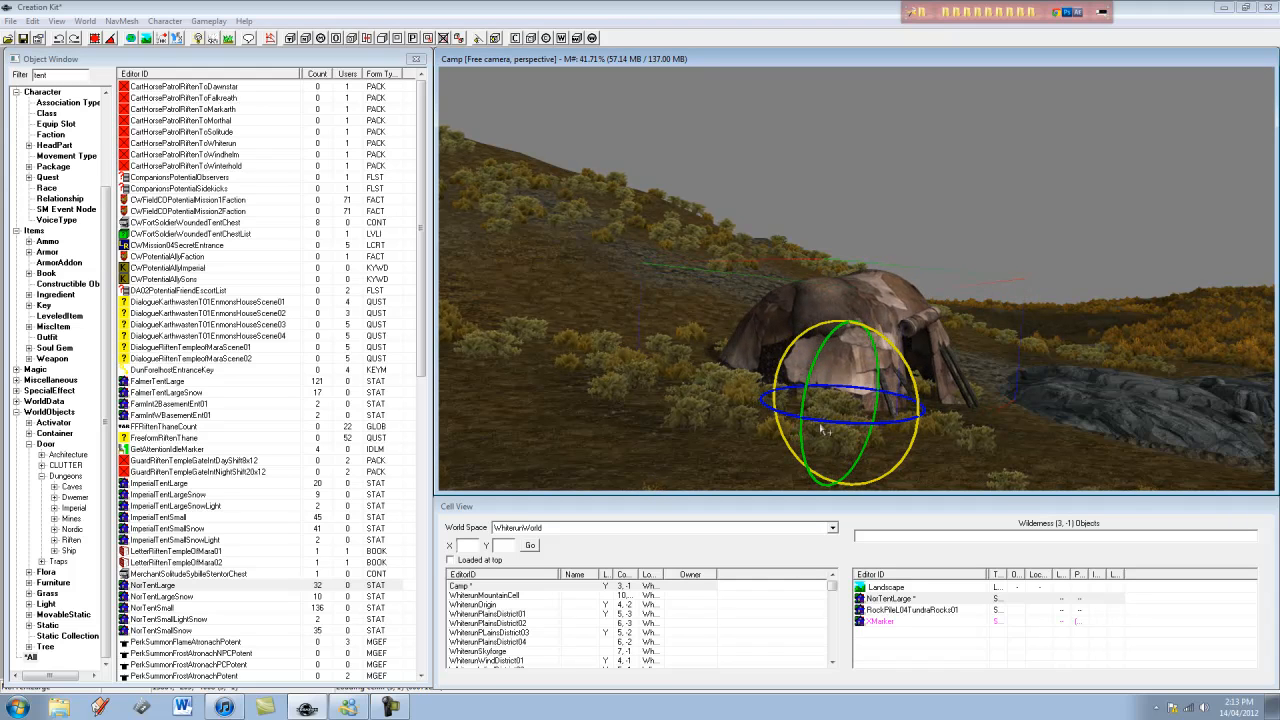
{"action": "left_click_drag", "start_coordinate": [824, 425], "coordinate": [828, 427]}
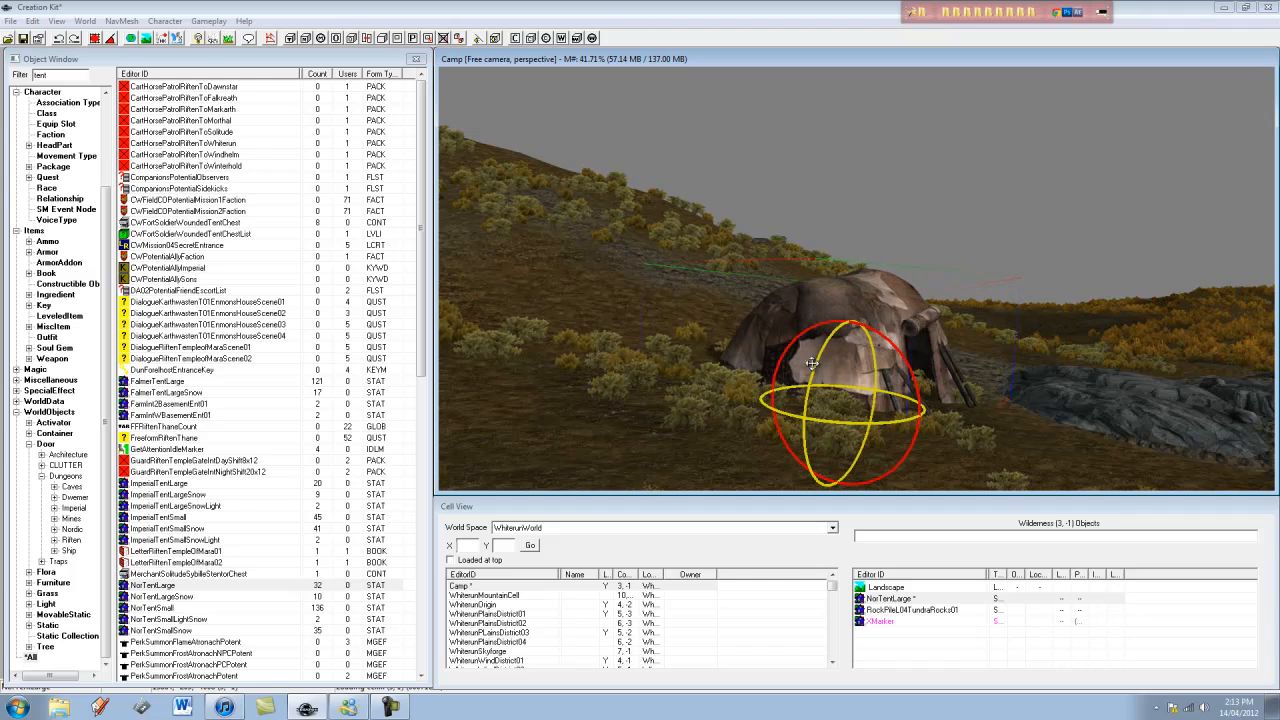
{"action": "left_click_drag", "start_coordinate": [819, 362], "coordinate": [819, 366]}
- Check the position and rotation values in the NorTentLarge's reference properties
{"action": "double_click", "coordinate": [835, 303]}
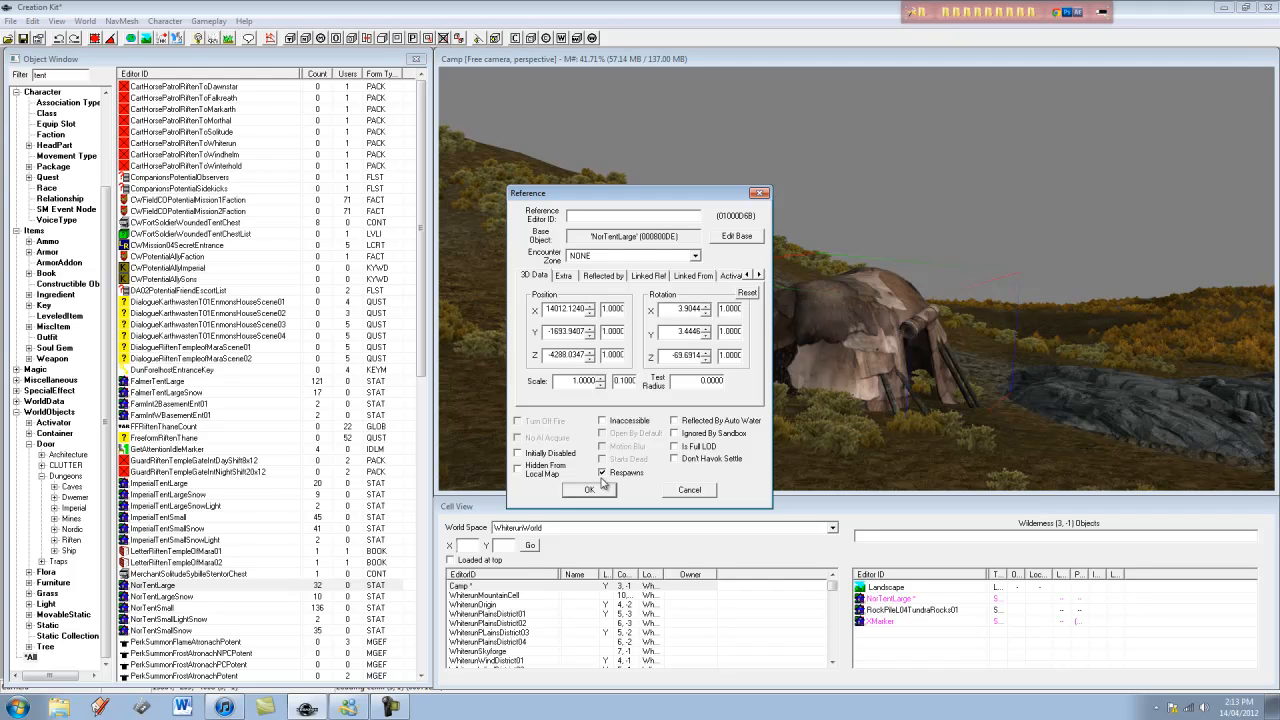
{"action": "left_click", "coordinate": [602, 488]}
{"action": "middle_click_drag", "start_coordinate": [1126, 391], "coordinate": [971, 423], "text": "shift"}
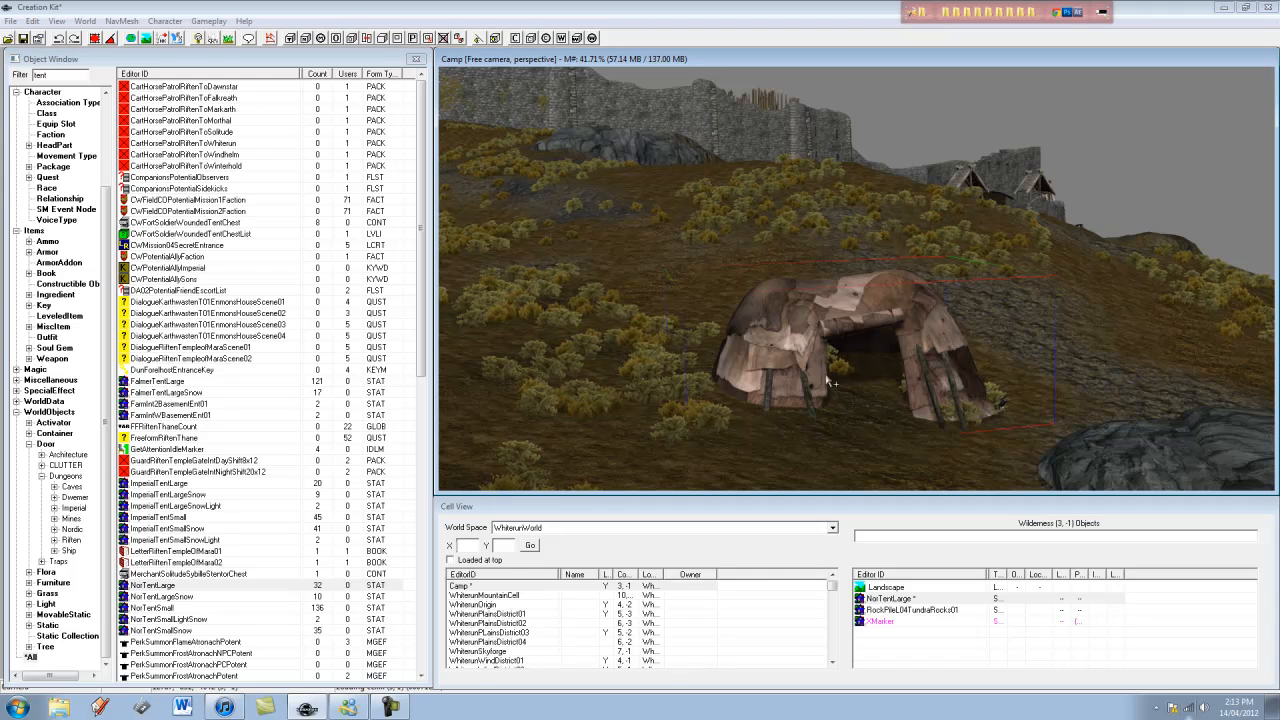
{"action": "scroll", "coordinate": [764, 206], "scroll_direction": "down", "scroll_amount": 2}
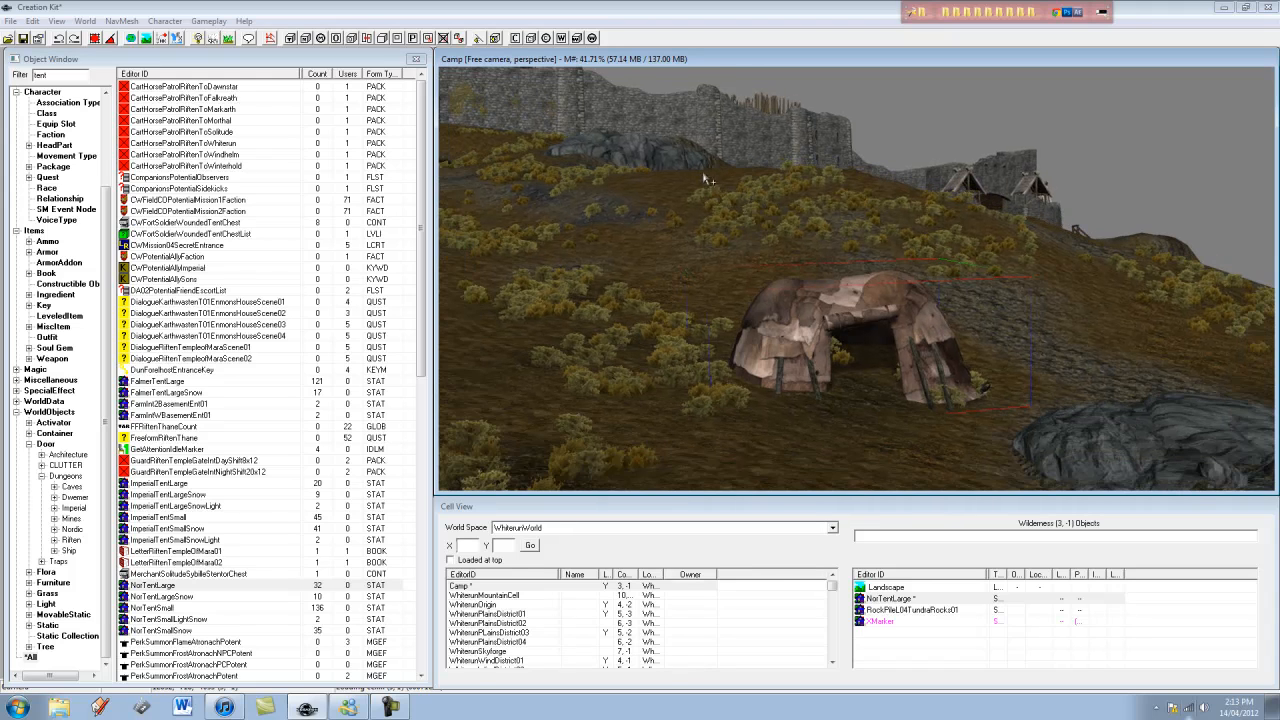
{"action": "double_click", "coordinate": [855, 291]}
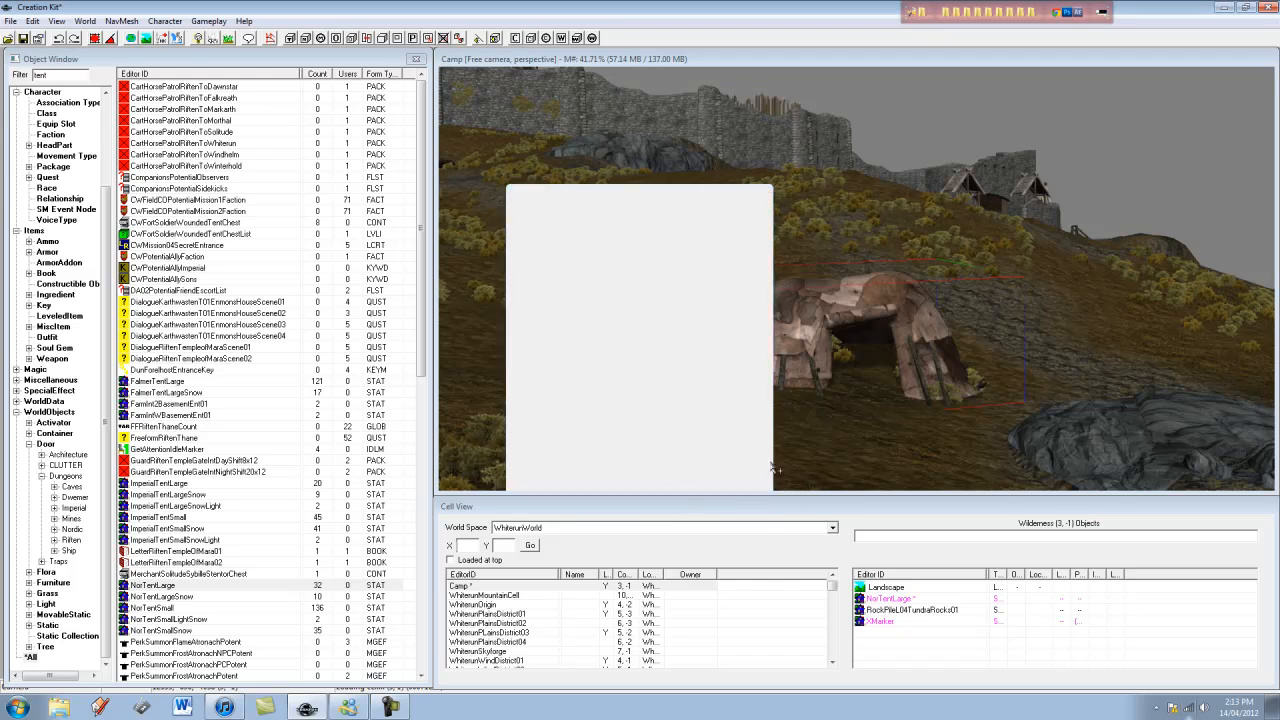
{"action": "left_click", "coordinate": [868, 298]}
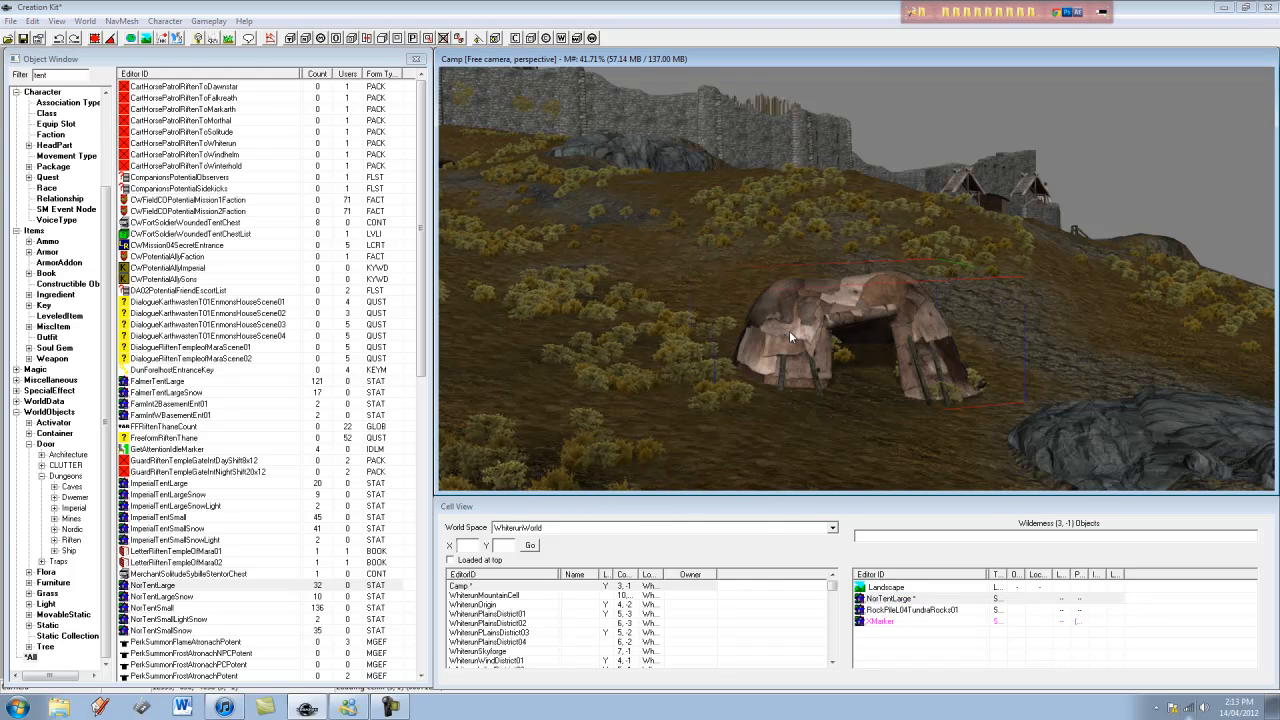
- Level the NorTentLarge above the slope and drop it back onto the ground
{"action": "key", "text": "w"}
{"action": "key", "text": "w"}
{"action": "left_click_drag", "start_coordinate": [789, 331], "coordinate": [784, 343]}
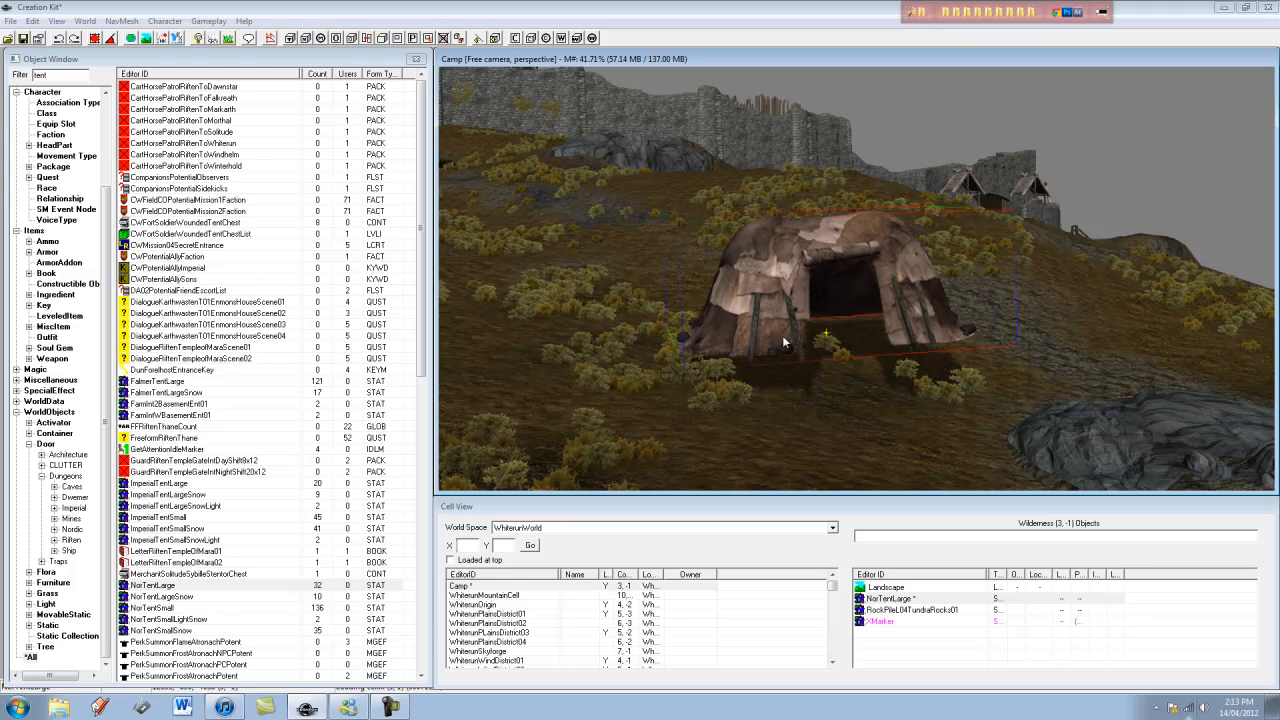
{"action": "middle_click_drag", "start_coordinate": [965, 315], "coordinate": [740, 260], "text": "shift"}
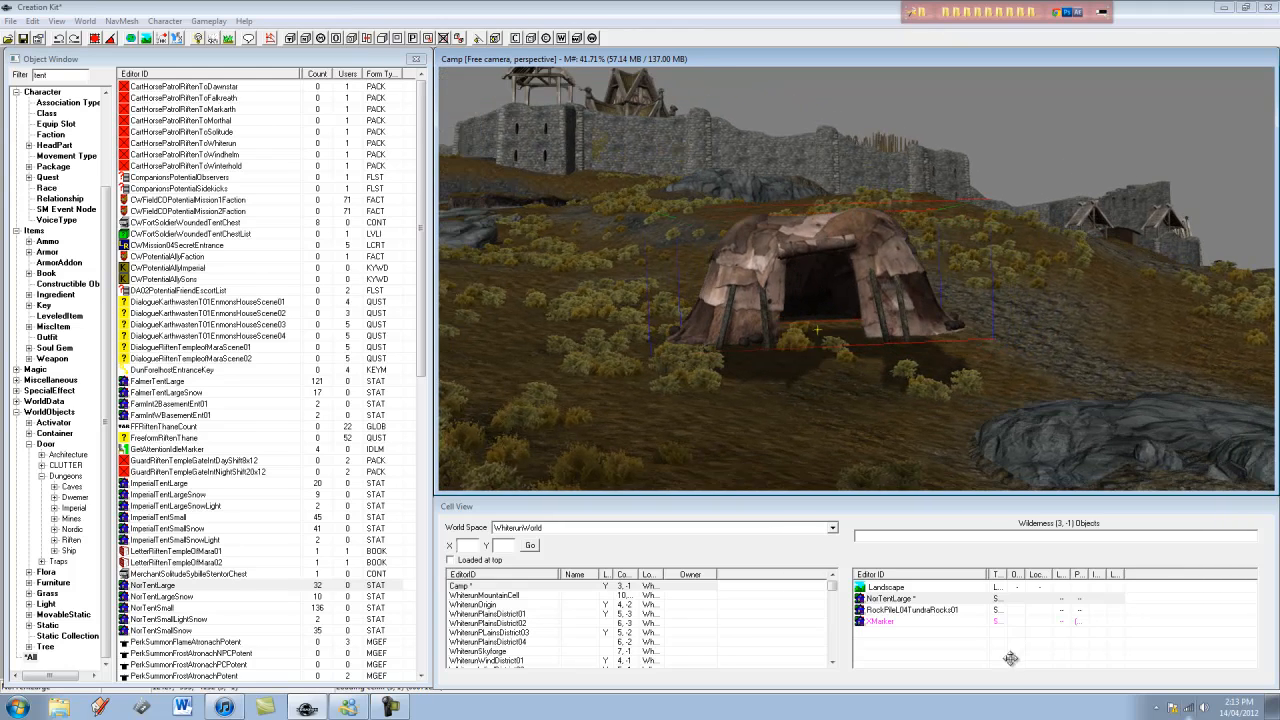
{"action": "middle_click_drag", "start_coordinate": [1010, 658], "coordinate": [894, 241], "text": "shift"}
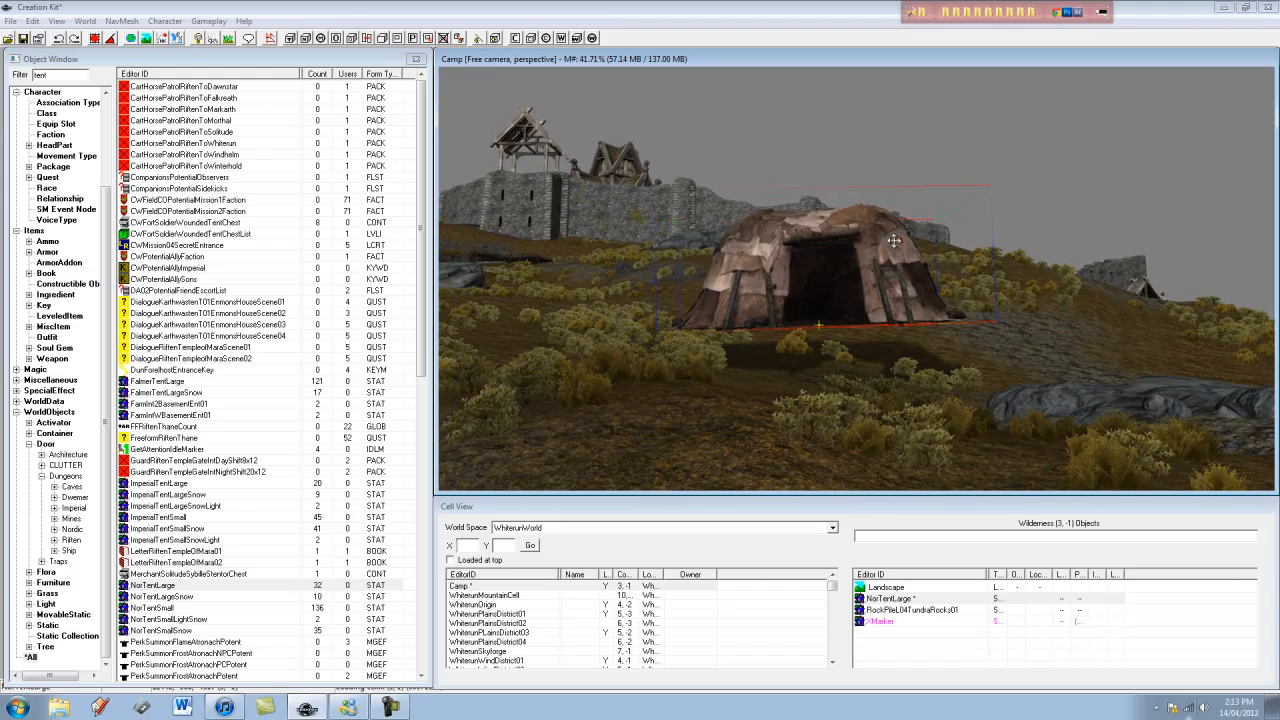
{"action": "key", "text": "w"}
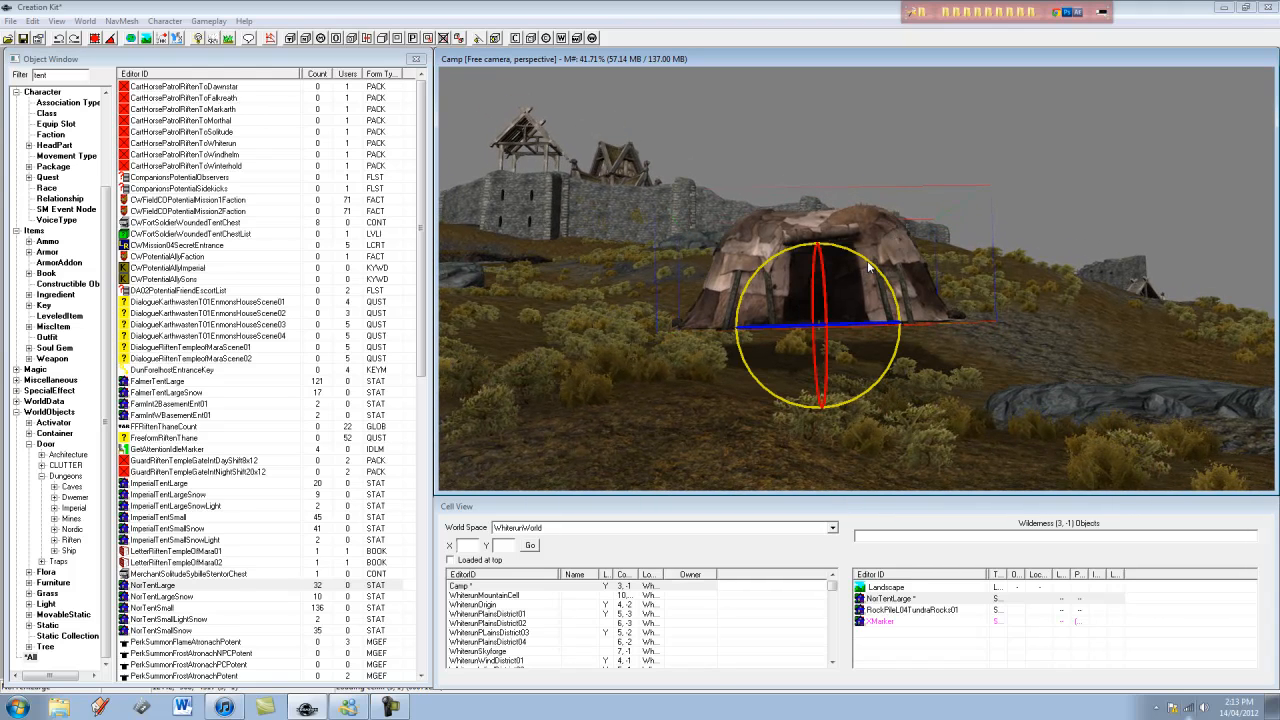
{"action": "left_click_drag", "start_coordinate": [869, 267], "coordinate": [769, 249]}
{"action": "key", "text": "f"}
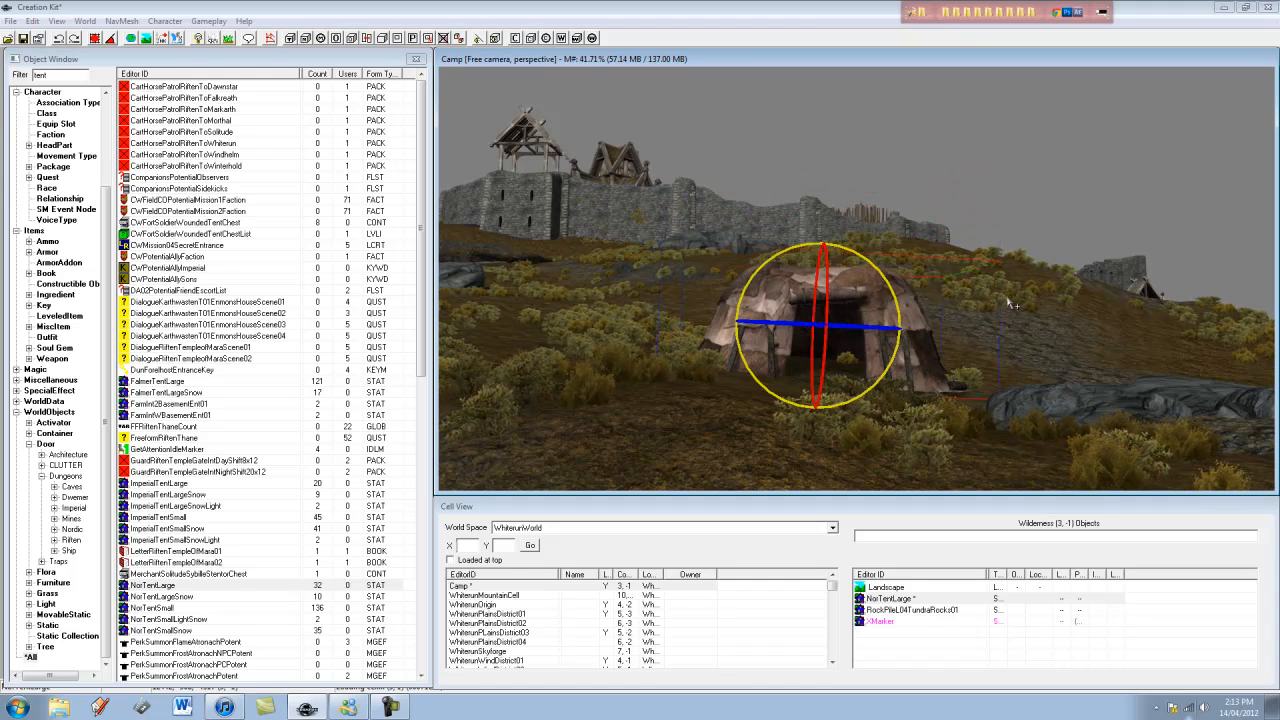
- Rotate the NorTentLarge so that both sides of its entrance rest on the sloping ground
{"action": "middle_click_drag", "start_coordinate": [971, 311], "coordinate": [885, 402], "text": "shift"}
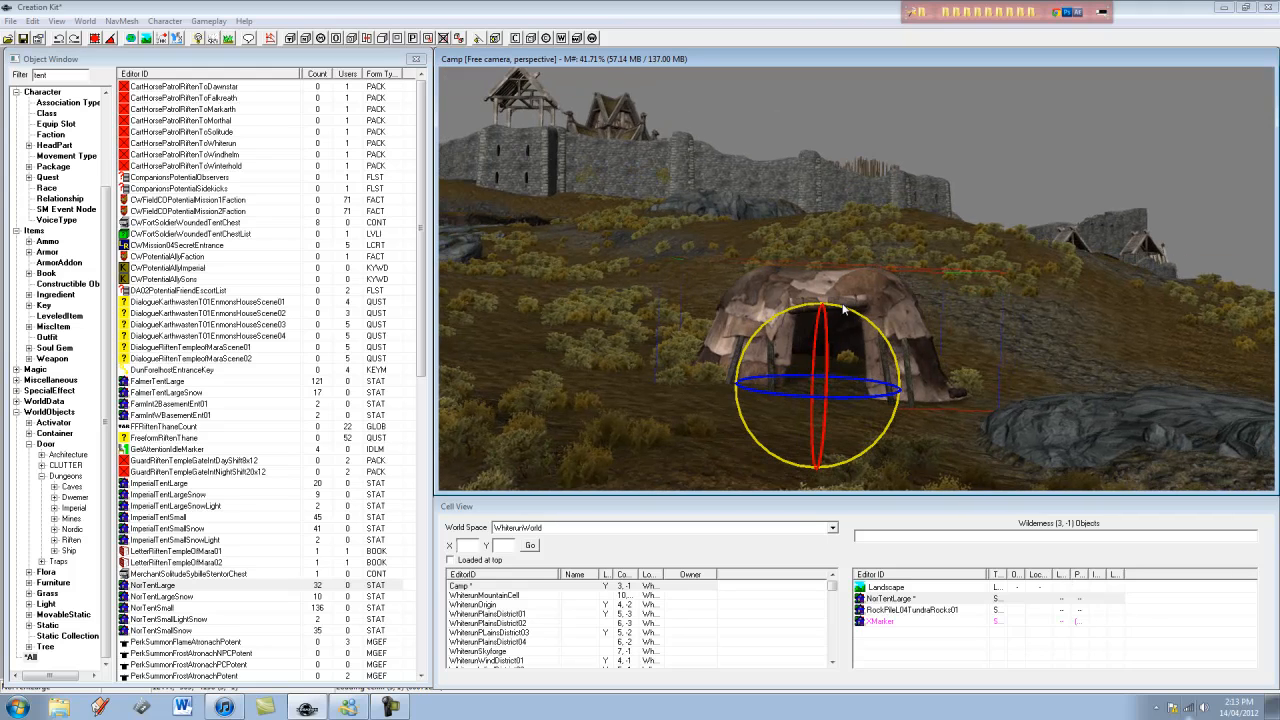
{"action": "left_click_drag", "start_coordinate": [845, 312], "coordinate": [884, 313]}
{"action": "key", "text": "w"}
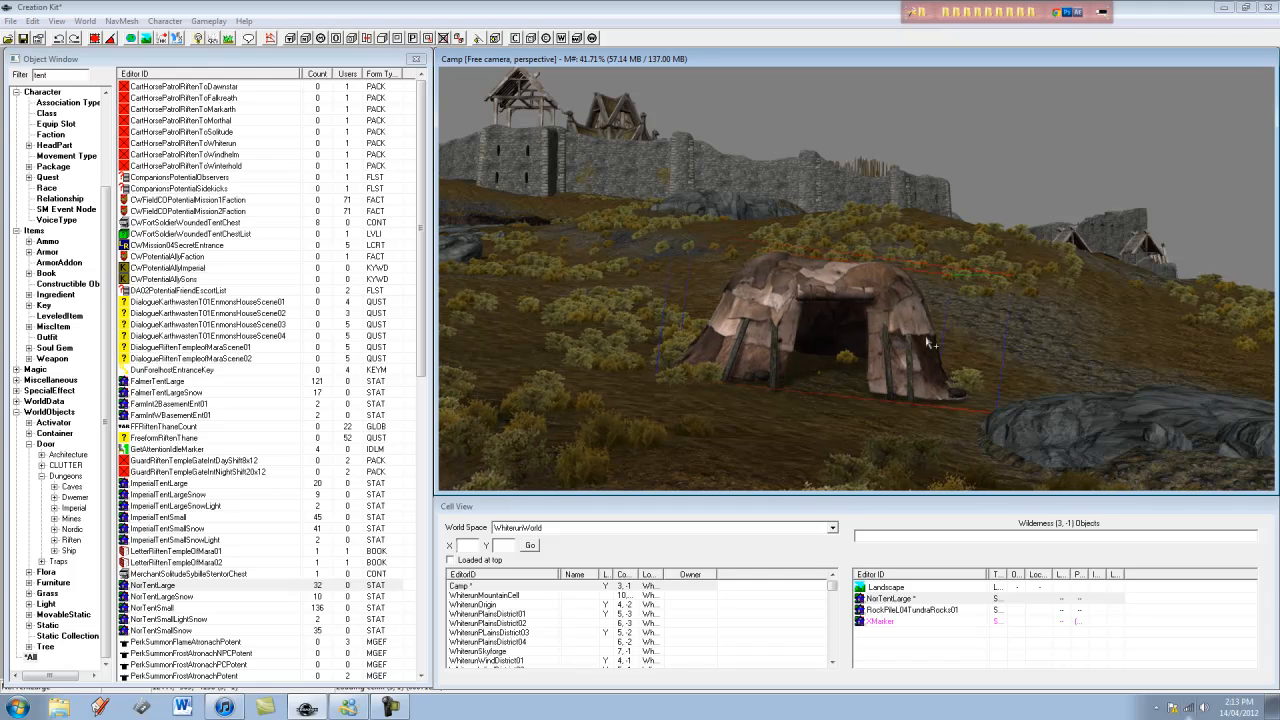
- Examine the tent from its sides, above and the front to check how it sits on the ground
{"action": "middle_click_drag", "start_coordinate": [928, 343], "coordinate": [592, 314], "text": "shift"}
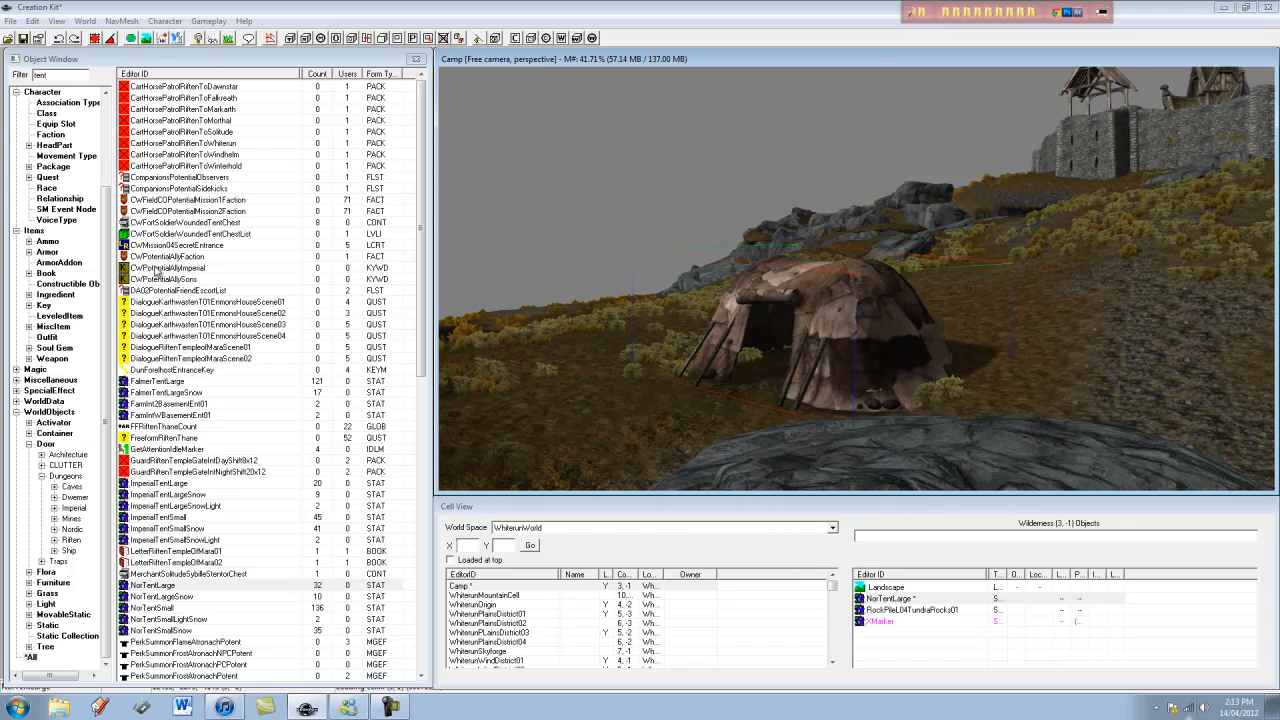
{"action": "middle_click_drag", "start_coordinate": [157, 272], "coordinate": [857, 714], "text": "shift"}
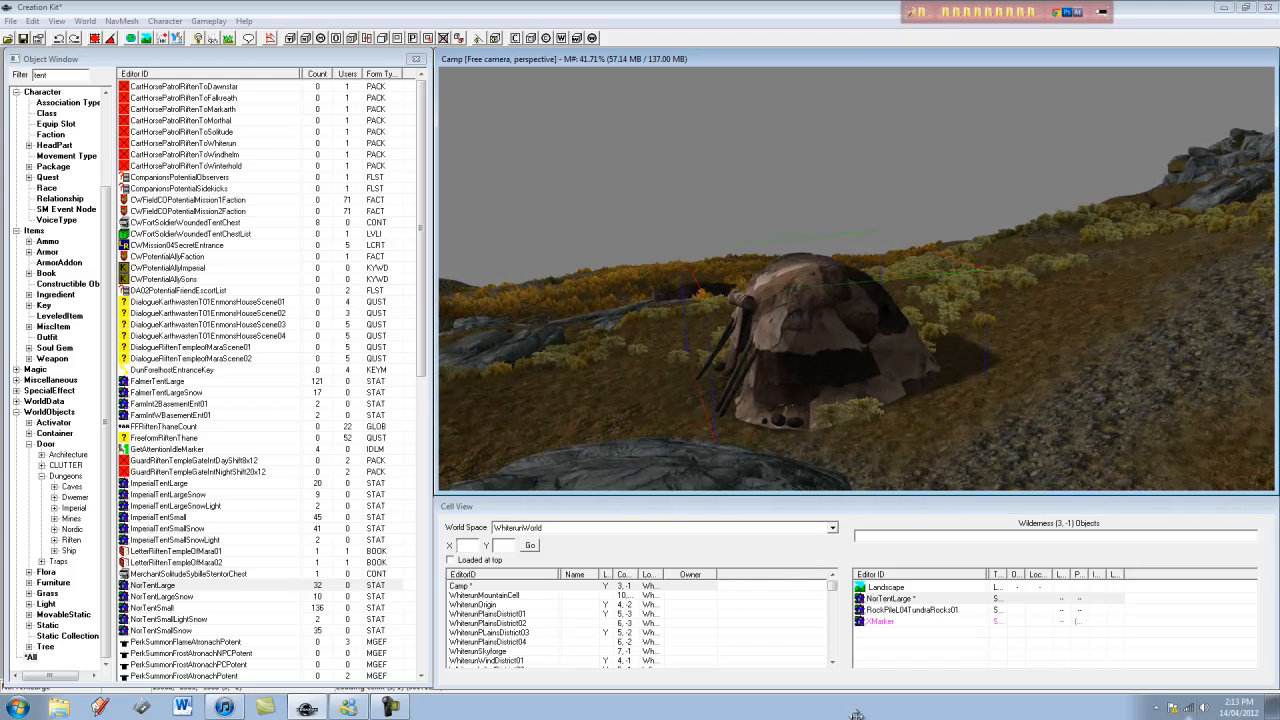
{"action": "middle_click_drag", "start_coordinate": [670, 520], "coordinate": [1275, 475], "text": "shift"}
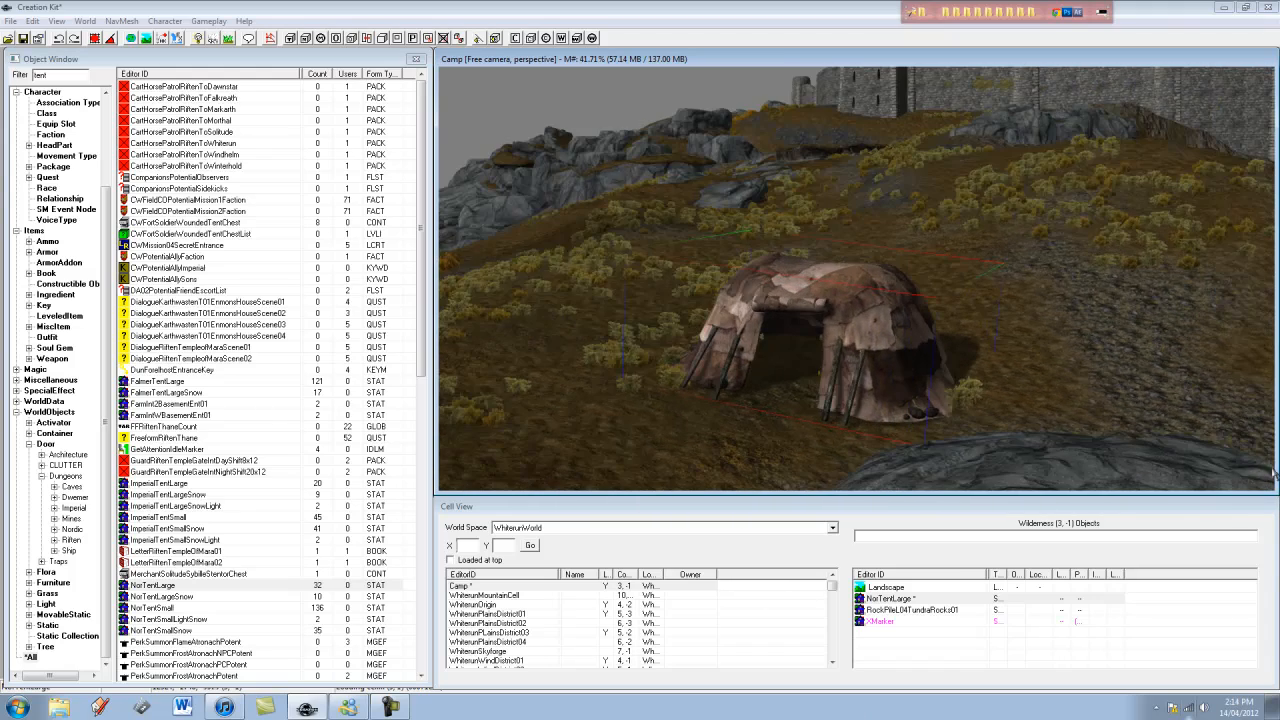
{"action": "middle_click_drag", "start_coordinate": [808, 355], "coordinate": [577, 678], "text": "shift"}
{"action": "middle_click_drag", "start_coordinate": [686, 212], "coordinate": [788, 395], "text": "shift"}
{"action": "scroll", "coordinate": [838, 389], "scroll_direction": "up", "scroll_amount": 5}
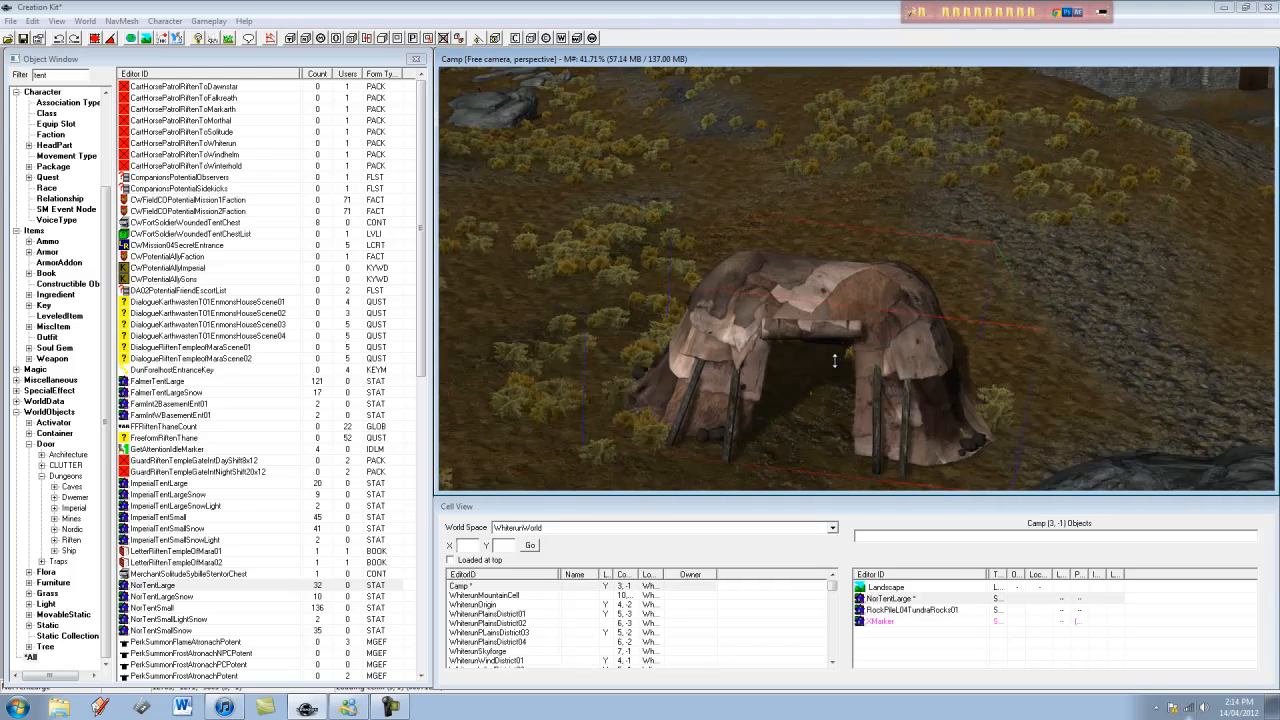
{"action": "middle_click_drag", "start_coordinate": [834, 360], "coordinate": [5, 36], "text": "shift"}
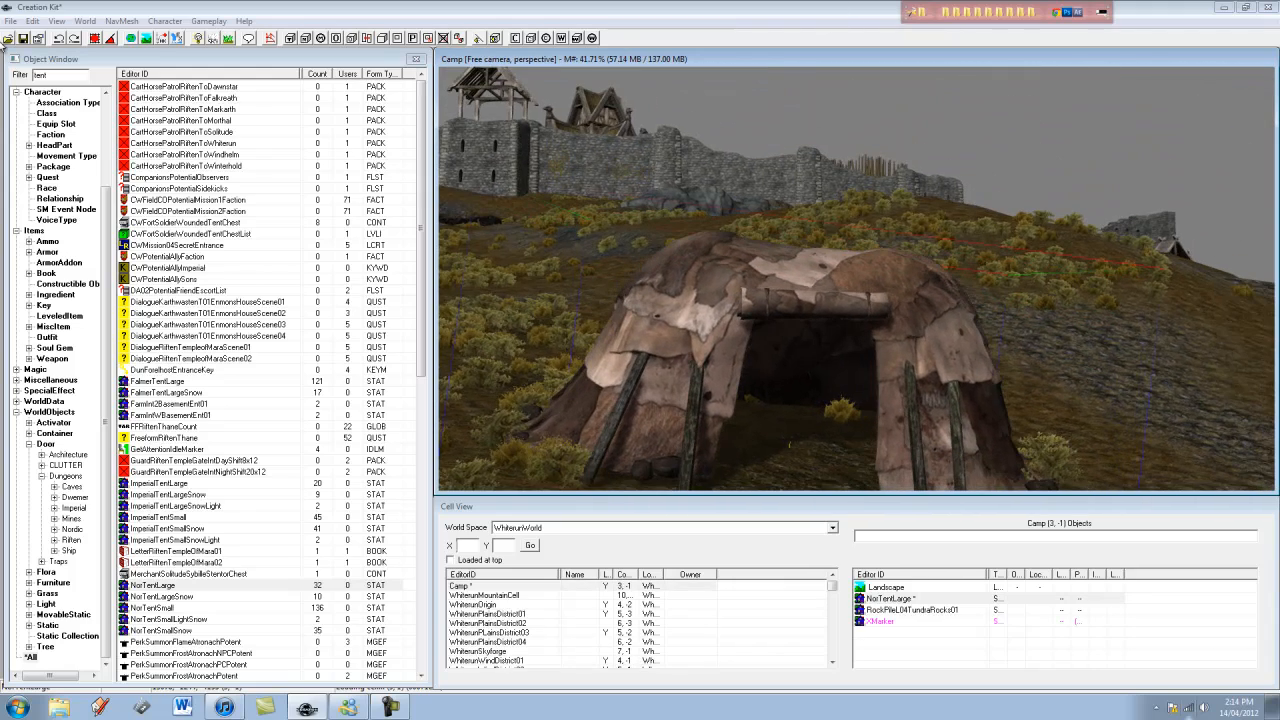
- Filter the object list for "bedroll" and select Bedroll01 for use inside the tent
{"action": "left_click", "coordinate": [66, 76]}
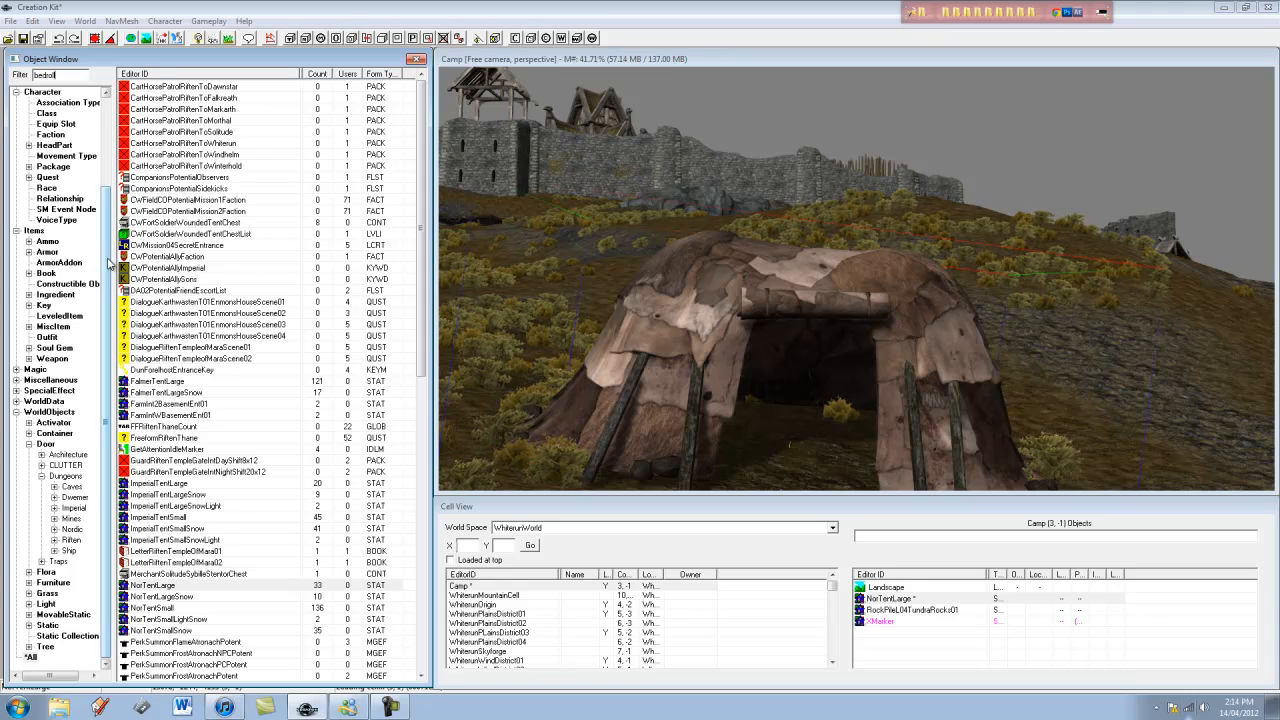
{"action": "left_click", "coordinate": [182, 88]}
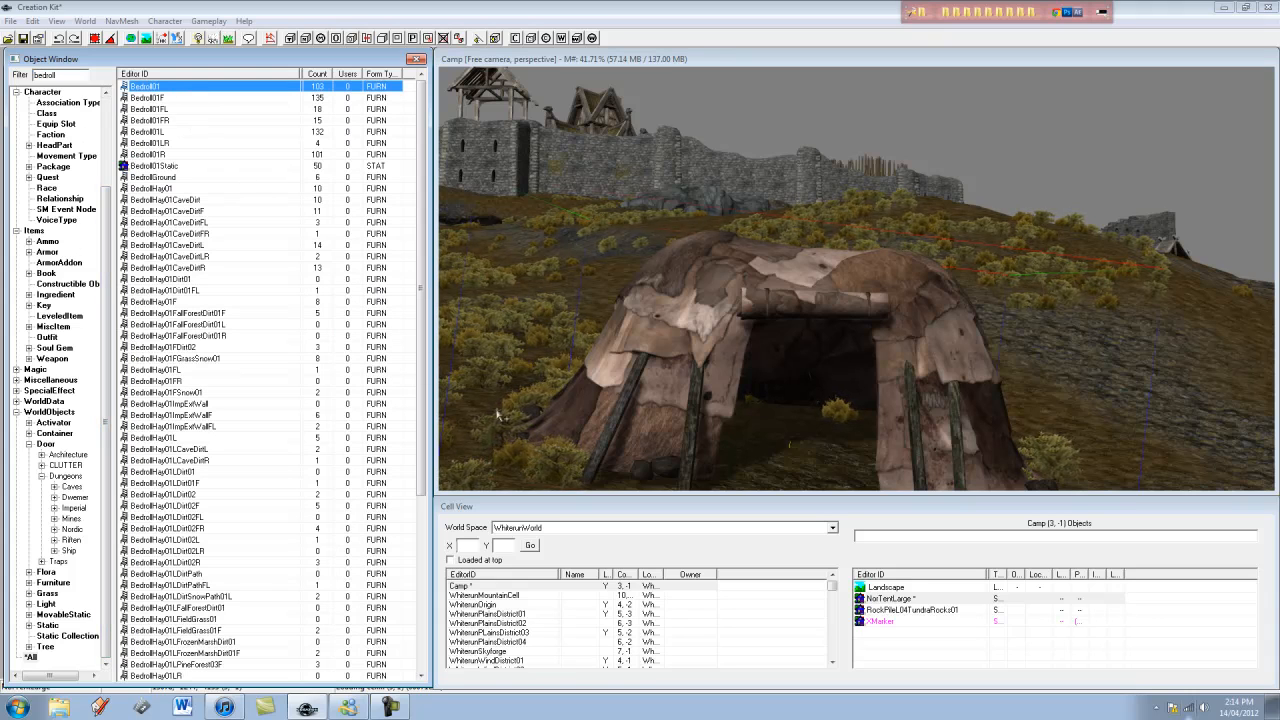
{"action": "middle_click_drag", "start_coordinate": [814, 447], "coordinate": [734, 500]}
{"action": "scroll", "coordinate": [811, 397], "scroll_direction": "up", "scroll_amount": 4}
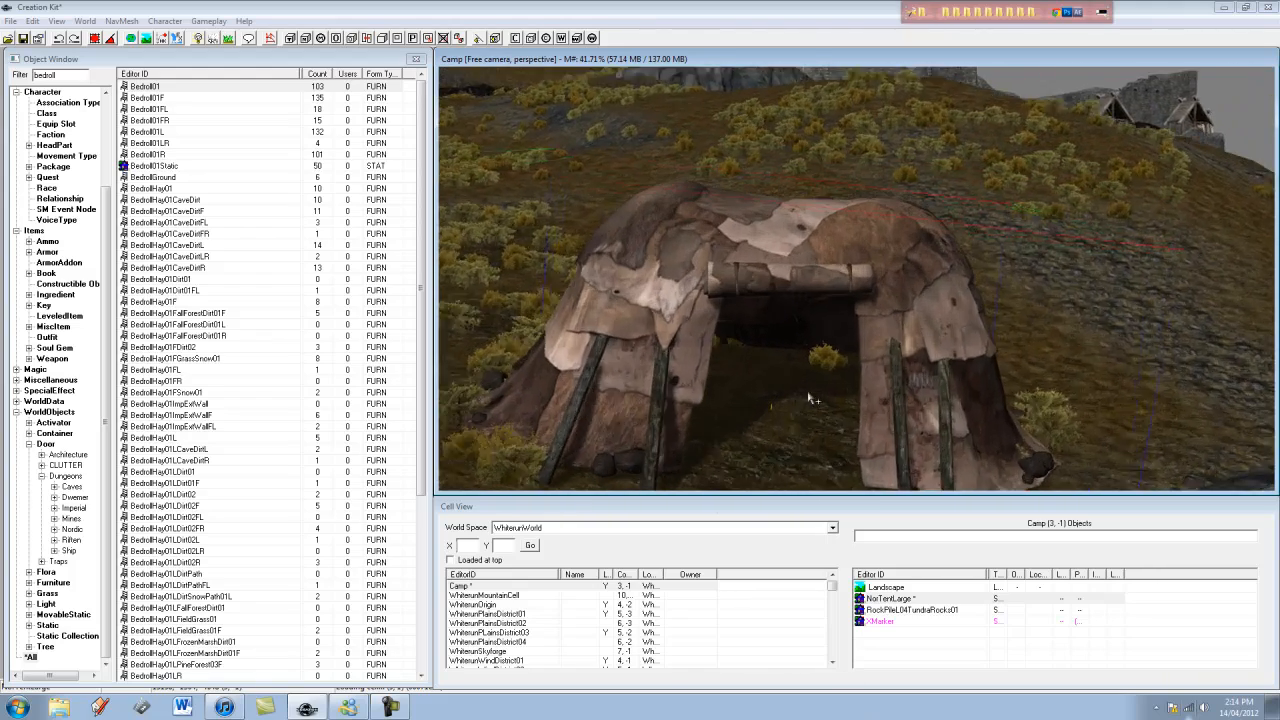
{"action": "middle_click_drag", "start_coordinate": [730, 379], "coordinate": [743, 366]}
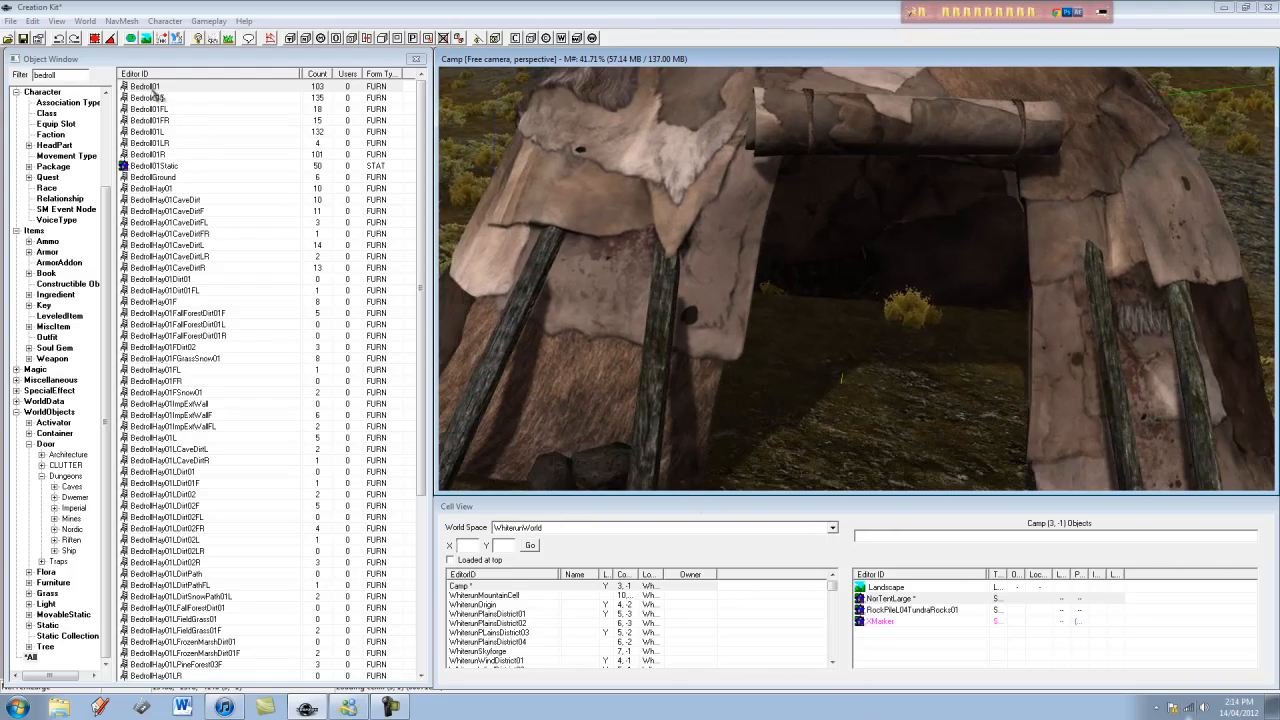
- Place a Bedroll01 on the ground inside the tent entrance and rotate it to point into the tent
{"action": "left_click_drag", "start_coordinate": [150, 88], "coordinate": [348, 111]}
{"action": "left_click_drag", "start_coordinate": [801, 402], "coordinate": [803, 400]}
{"action": "right_click_drag", "start_coordinate": [850, 373], "coordinate": [910, 388]}
{"action": "key", "text": "w"}
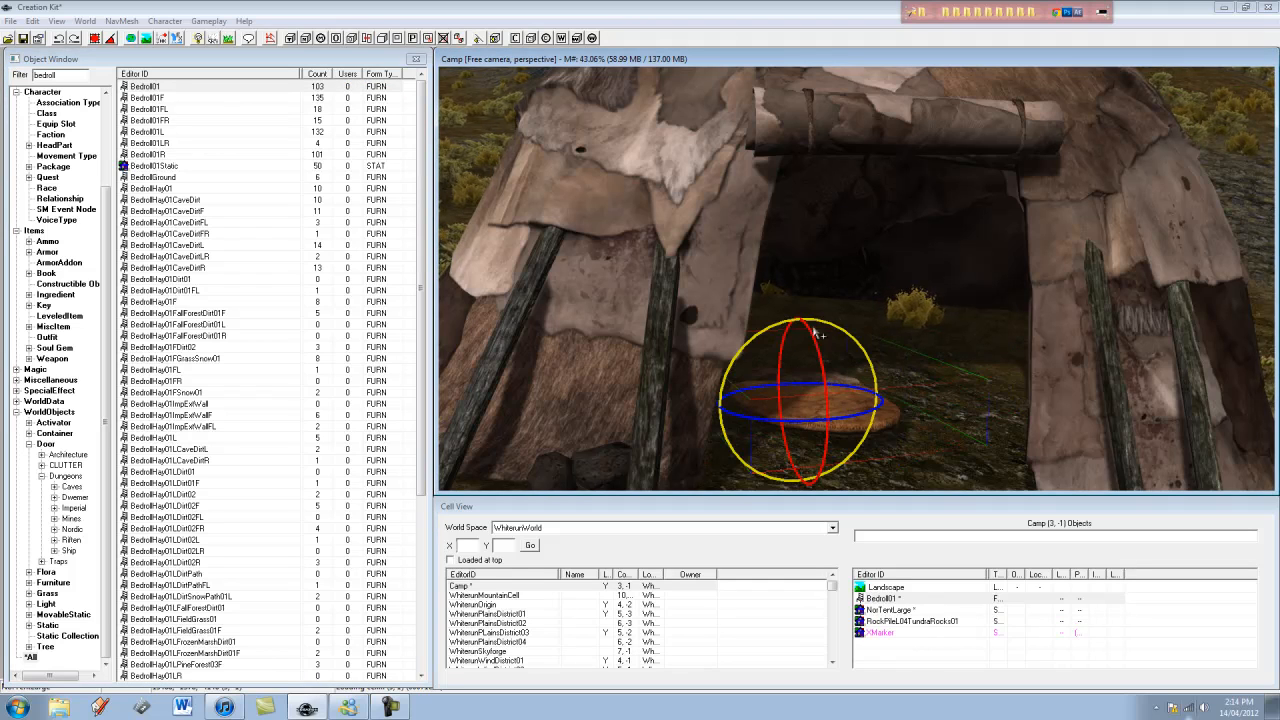
{"action": "left_click_drag", "start_coordinate": [811, 332], "coordinate": [838, 371]}
{"action": "key", "text": "w"}
{"action": "middle_click_drag", "start_coordinate": [838, 371], "coordinate": [849, 344], "text": "shift"}
- Duplicate the Bedroll01 and move the copy beside the original on the other side of the tent's interior
{"action": "right_click", "coordinate": [790, 365]}
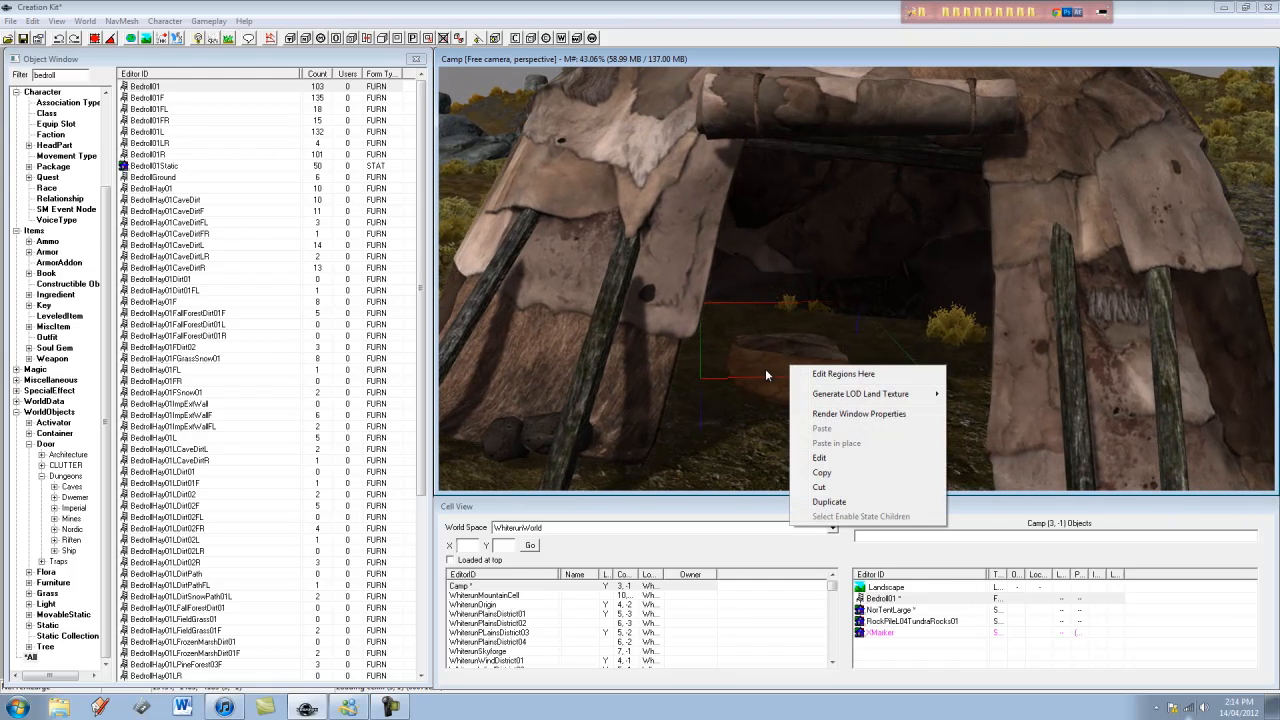
{"action": "left_click", "coordinate": [830, 472]}
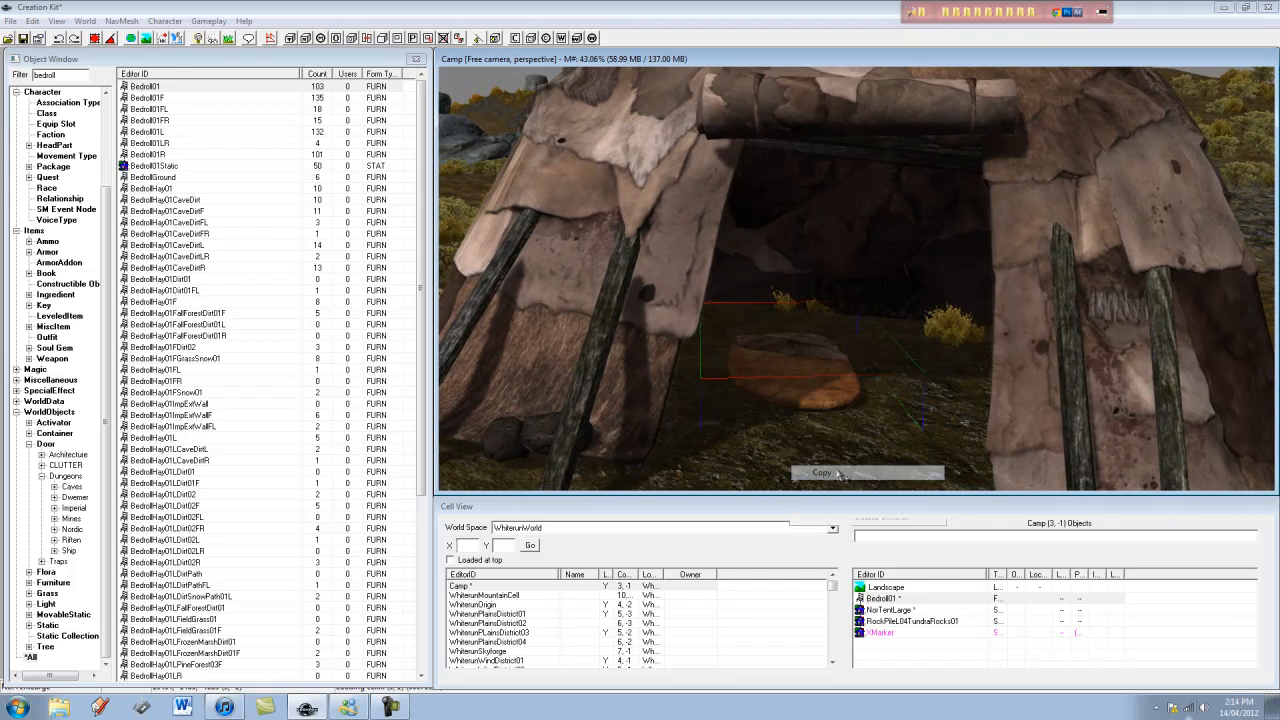
{"action": "right_click", "coordinate": [791, 346]}
{"action": "left_click", "coordinate": [846, 482]}
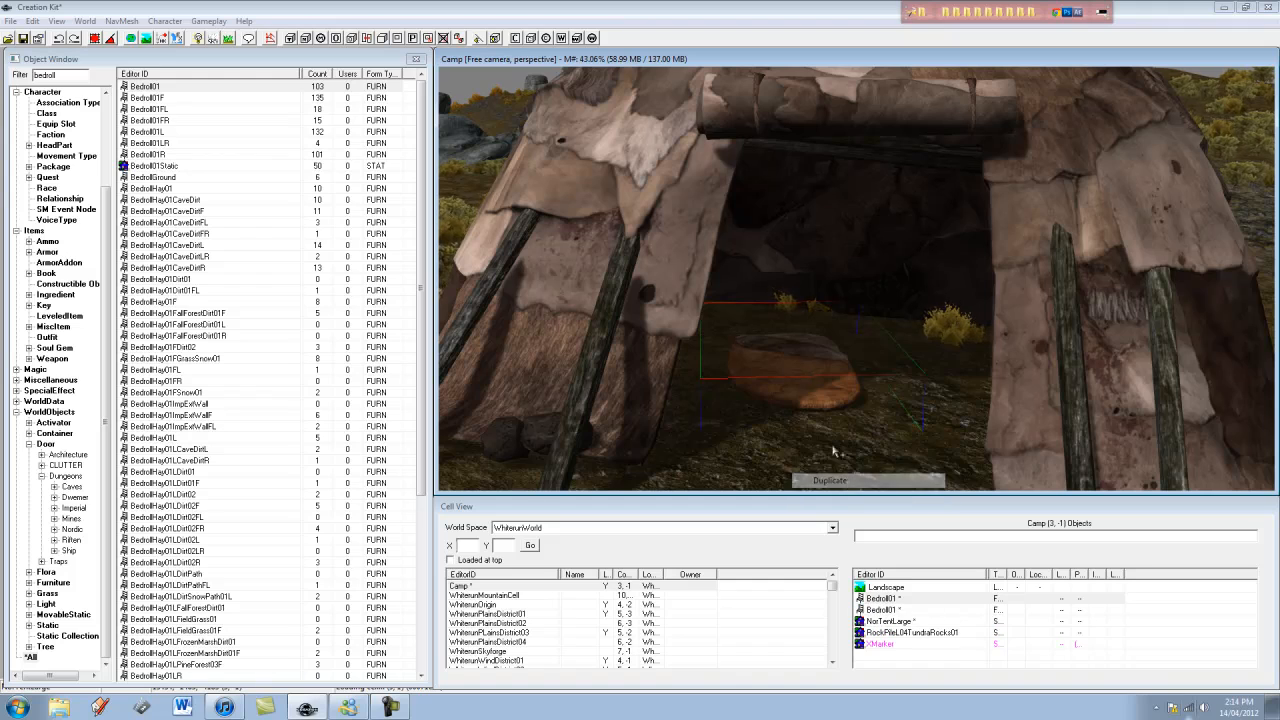
{"action": "left_click_drag", "start_coordinate": [805, 365], "coordinate": [922, 400]}
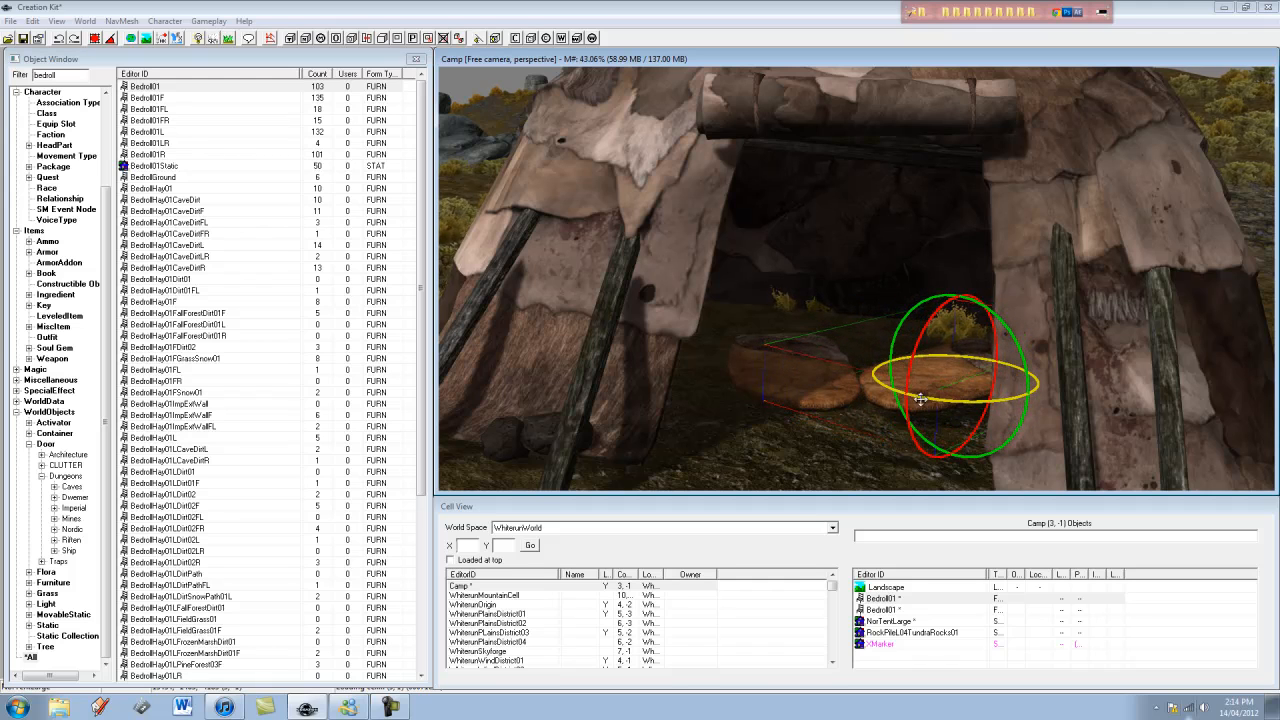
- Adjust the duplicated bedroll's rotation and position so that it lies on the tent floor
{"action": "key", "text": "w"}
{"action": "middle_click_drag", "start_coordinate": [862, 378], "coordinate": [1036, 352], "text": "shift"}
{"action": "left_click", "coordinate": [1036, 352]}
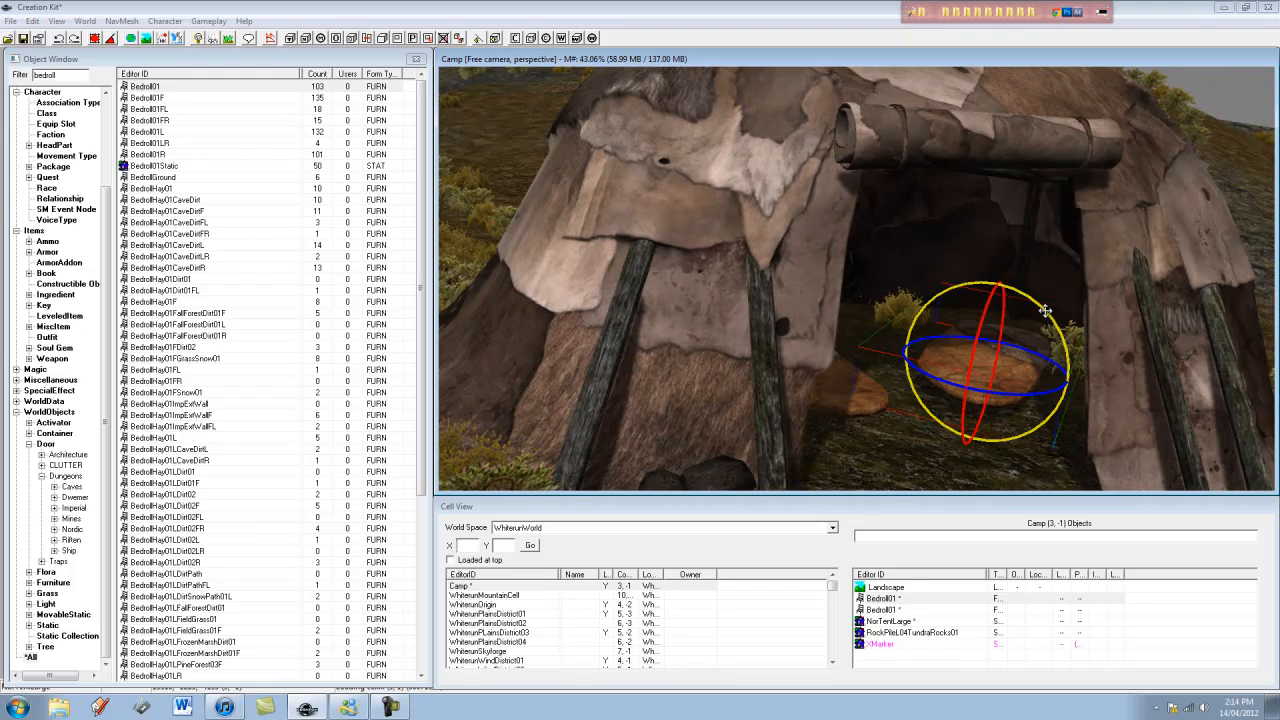
{"action": "key", "text": "w"}
{"action": "left_click_drag", "start_coordinate": [1006, 386], "coordinate": [1005, 404]}
- Try out a third Bedroll01 inside the tent entrance, rotating it, and delete it again
{"action": "middle_click_drag", "start_coordinate": [1005, 404], "coordinate": [561, 332], "text": "shift"}
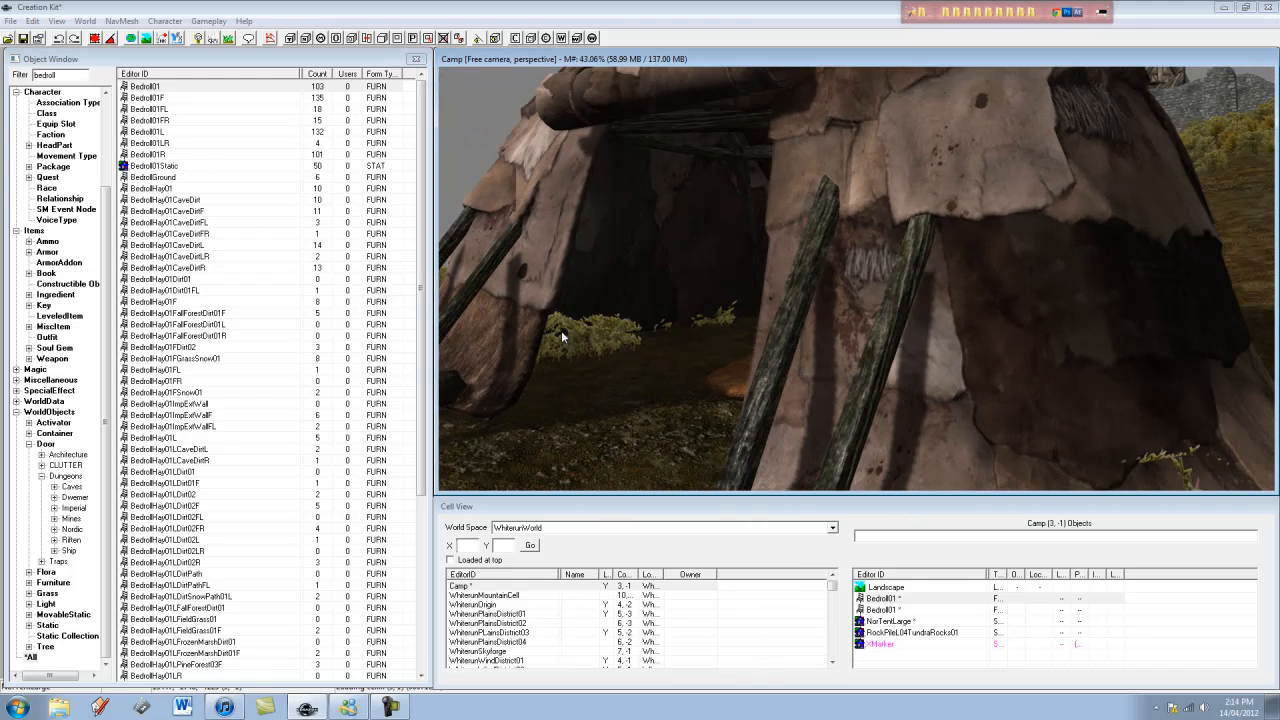
{"action": "scroll", "coordinate": [656, 326], "scroll_direction": "up", "scroll_amount": 1}
{"action": "left_click_drag", "start_coordinate": [156, 87], "coordinate": [677, 350]}
{"action": "key", "text": "w"}
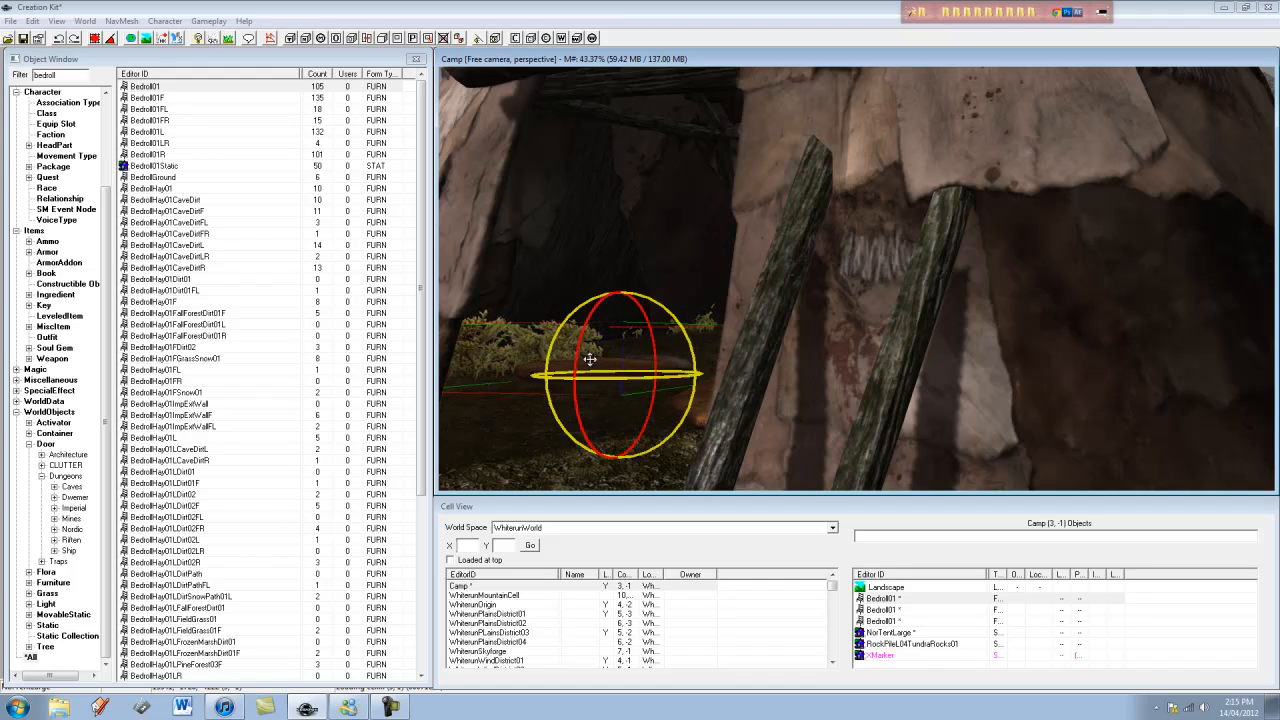
{"action": "left_click_drag", "start_coordinate": [582, 358], "coordinate": [582, 354]}
{"action": "key", "text": "w"}
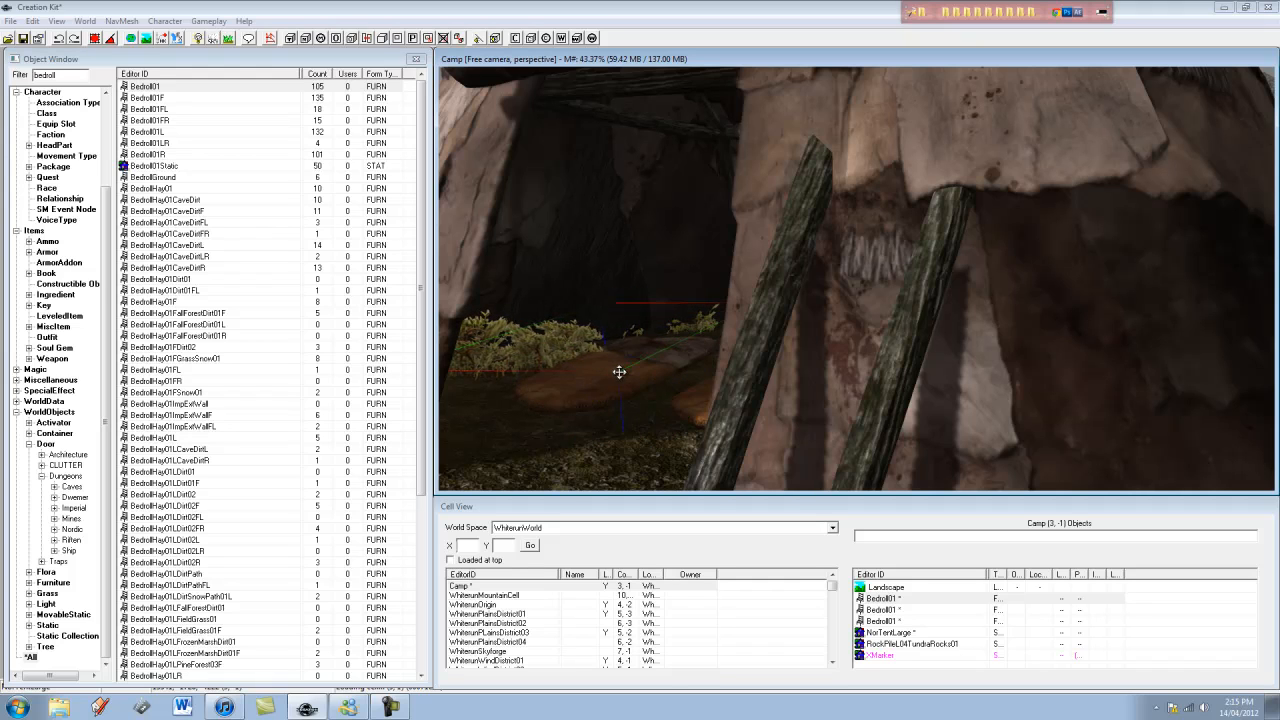
{"action": "key", "text": "Delete"}
{"action": "scroll", "coordinate": [645, 368], "scroll_direction": "down", "scroll_amount": 5}
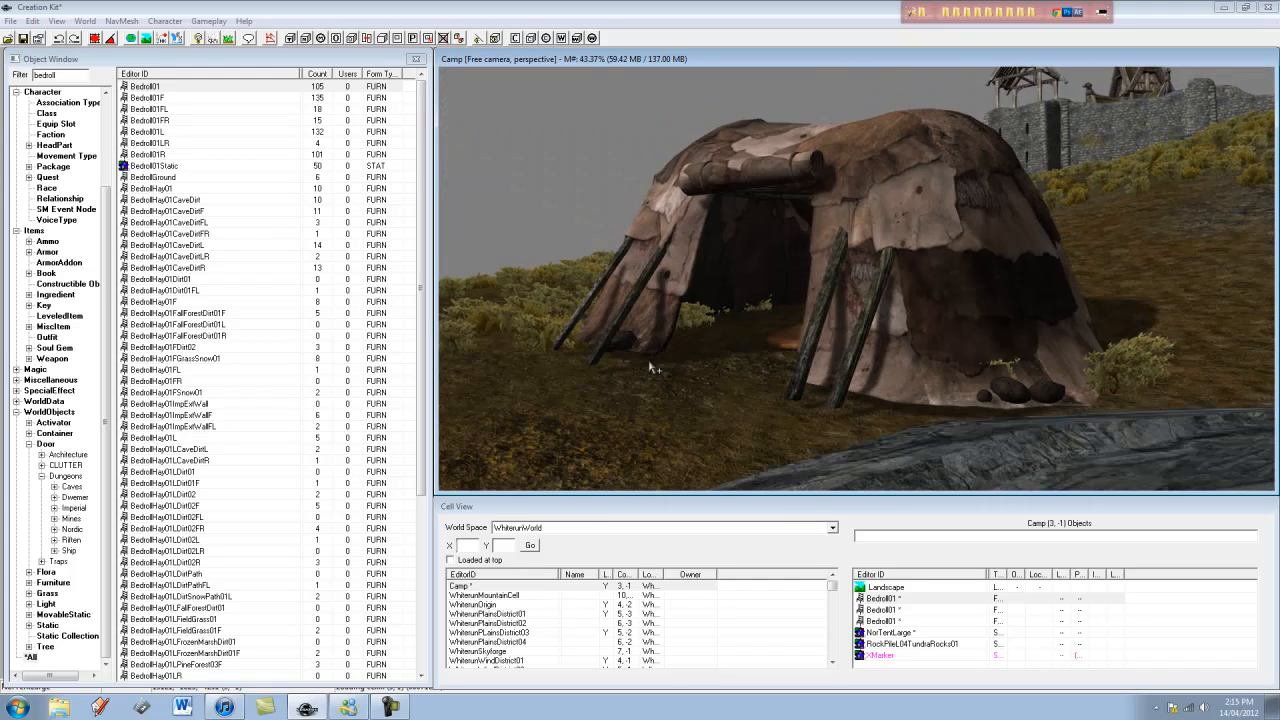
- Select the bedroll inside the tent entrance, try settling it onto the ground, undo that, and shift it slightly across the tent floor
{"action": "middle_click_drag", "start_coordinate": [649, 365], "coordinate": [1270, 700], "text": "shift"}
{"action": "middle_click_drag", "start_coordinate": [908, 330], "coordinate": [197, 194], "text": "shift"}
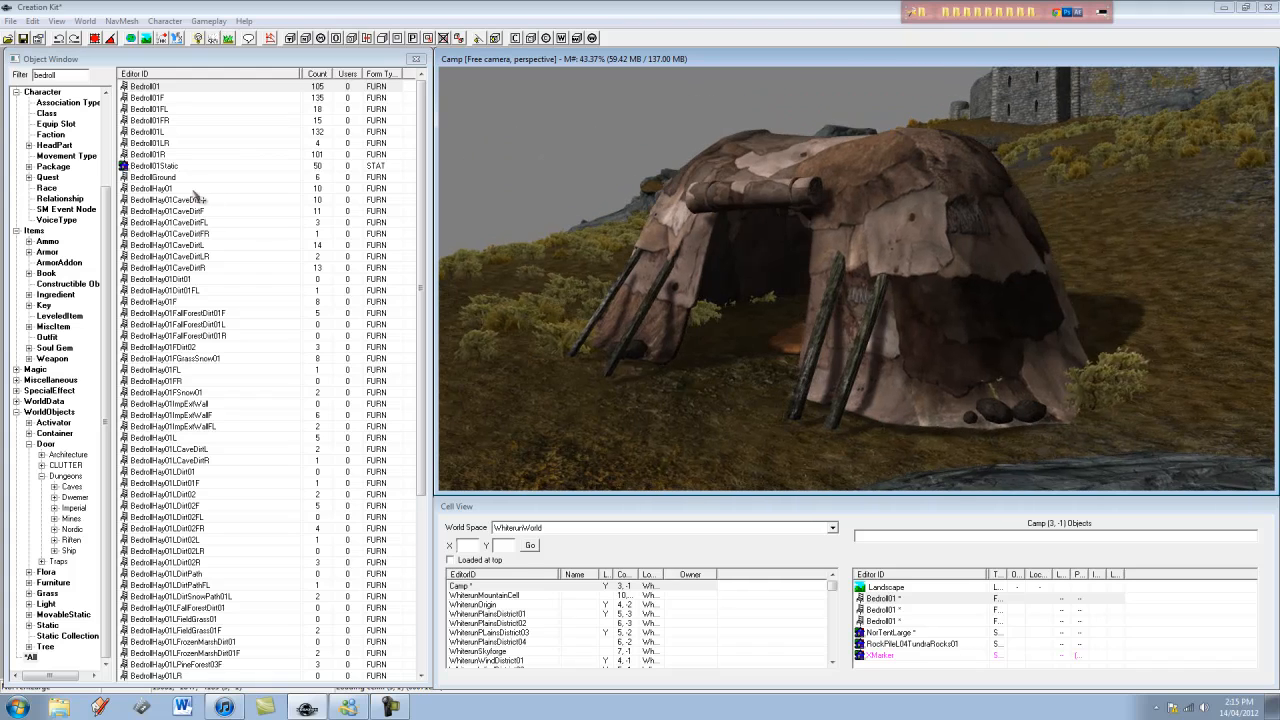
{"action": "left_click", "coordinate": [733, 334]}
{"action": "scroll", "coordinate": [733, 334], "scroll_direction": "up", "scroll_amount": 1}
{"action": "scroll", "coordinate": [733, 334], "scroll_direction": "up", "scroll_amount": 3}
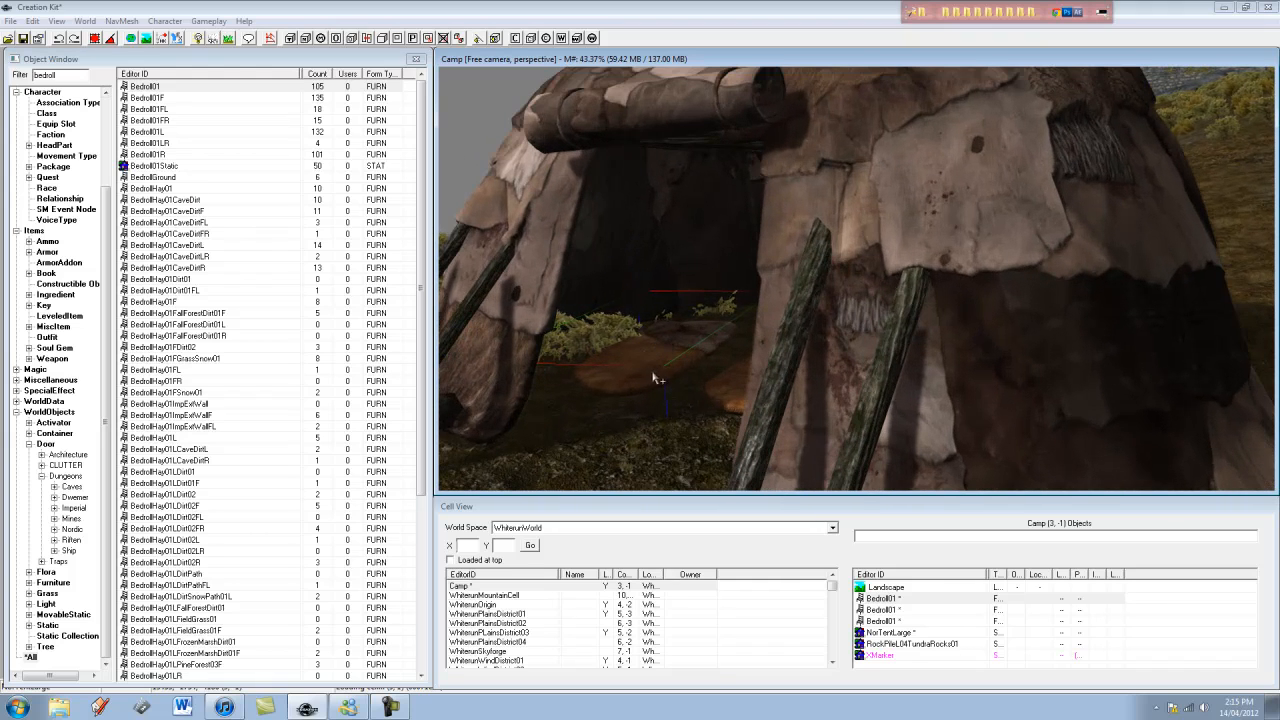
{"action": "key", "text": "f"}
{"action": "key", "text": "ctrl+z"}
{"action": "left_click_drag", "start_coordinate": [645, 369], "coordinate": [666, 353]}
{"action": "scroll", "coordinate": [666, 353], "scroll_direction": "up", "scroll_amount": 2}
- Inspect the tent and the placement of the two bedrolls inside it from above and from the front
{"action": "middle_click_drag", "start_coordinate": [666, 353], "coordinate": [869, 361], "text": "shift"}
{"action": "middle_click_drag", "start_coordinate": [1165, 640], "coordinate": [1176, 583], "text": "shift"}
{"action": "middle_click_drag", "start_coordinate": [1160, 398], "coordinate": [717, 420], "text": "shift"}
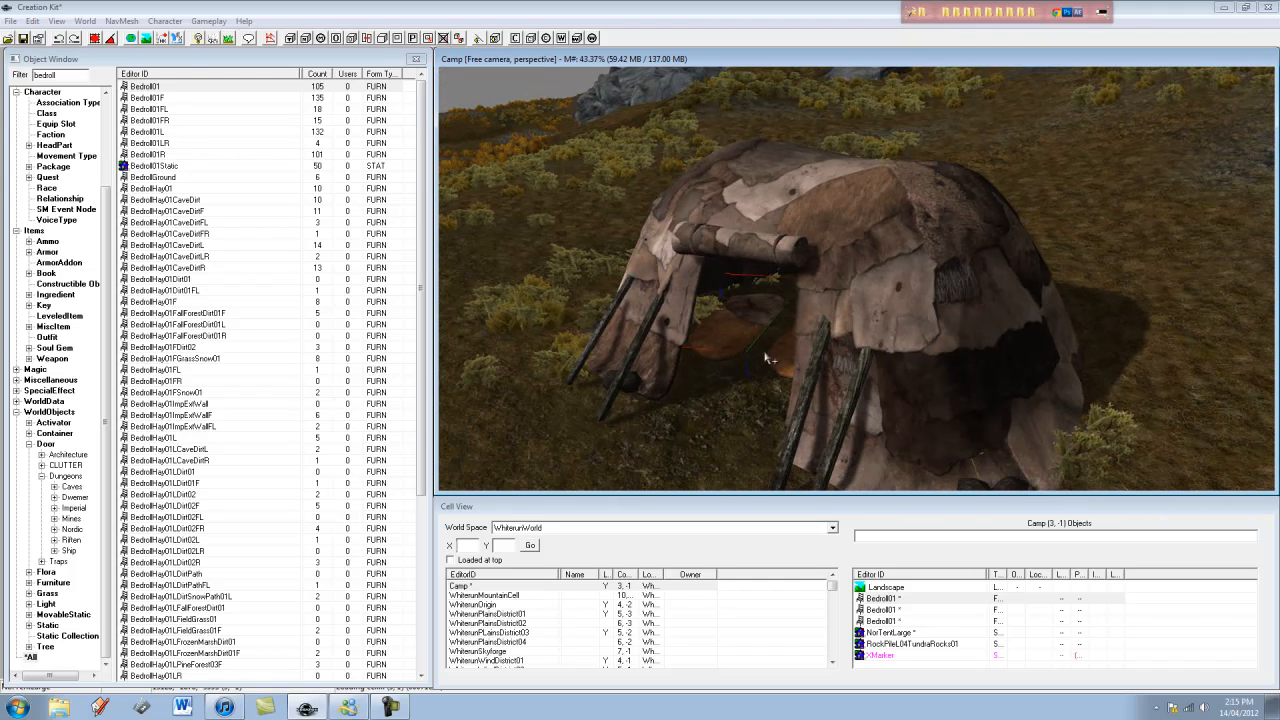
{"action": "left_click", "coordinate": [1058, 258]}
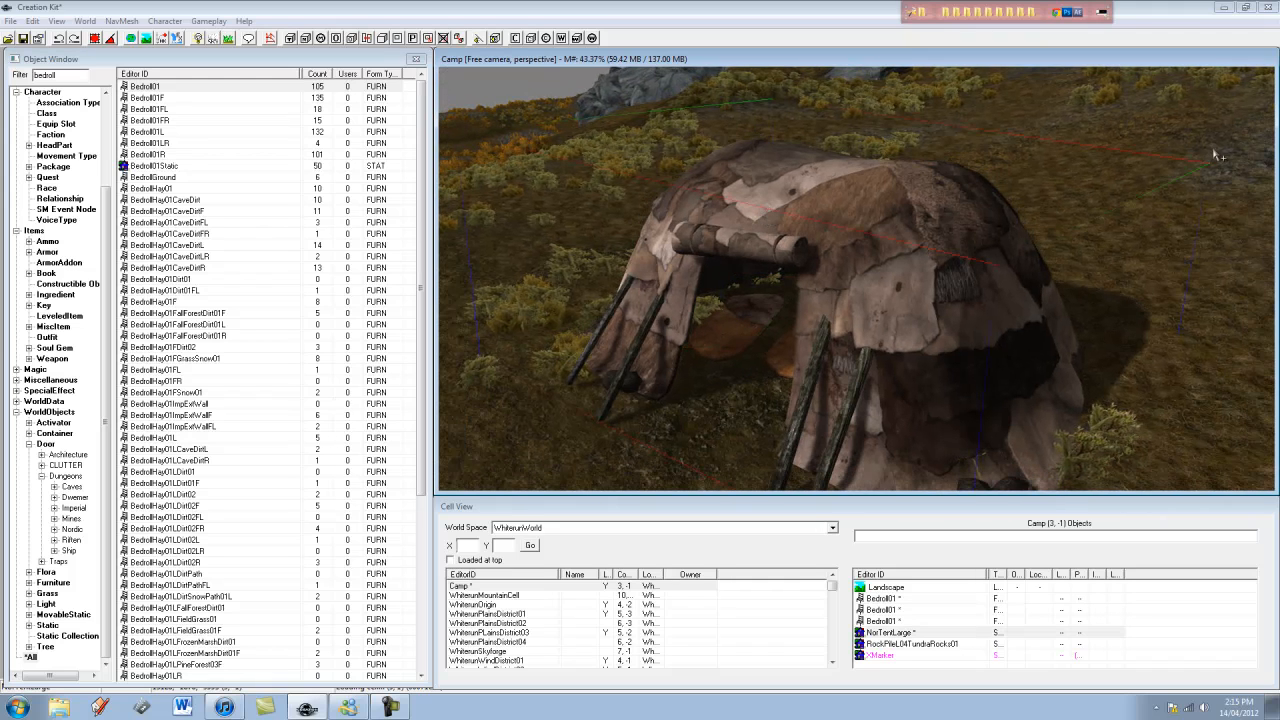
{"action": "middle_click_drag", "start_coordinate": [1217, 151], "coordinate": [650, 110], "text": "shift"}
{"action": "scroll", "coordinate": [649, 109], "scroll_direction": "down", "scroll_amount": 3}
{"action": "key", "text": "d"}
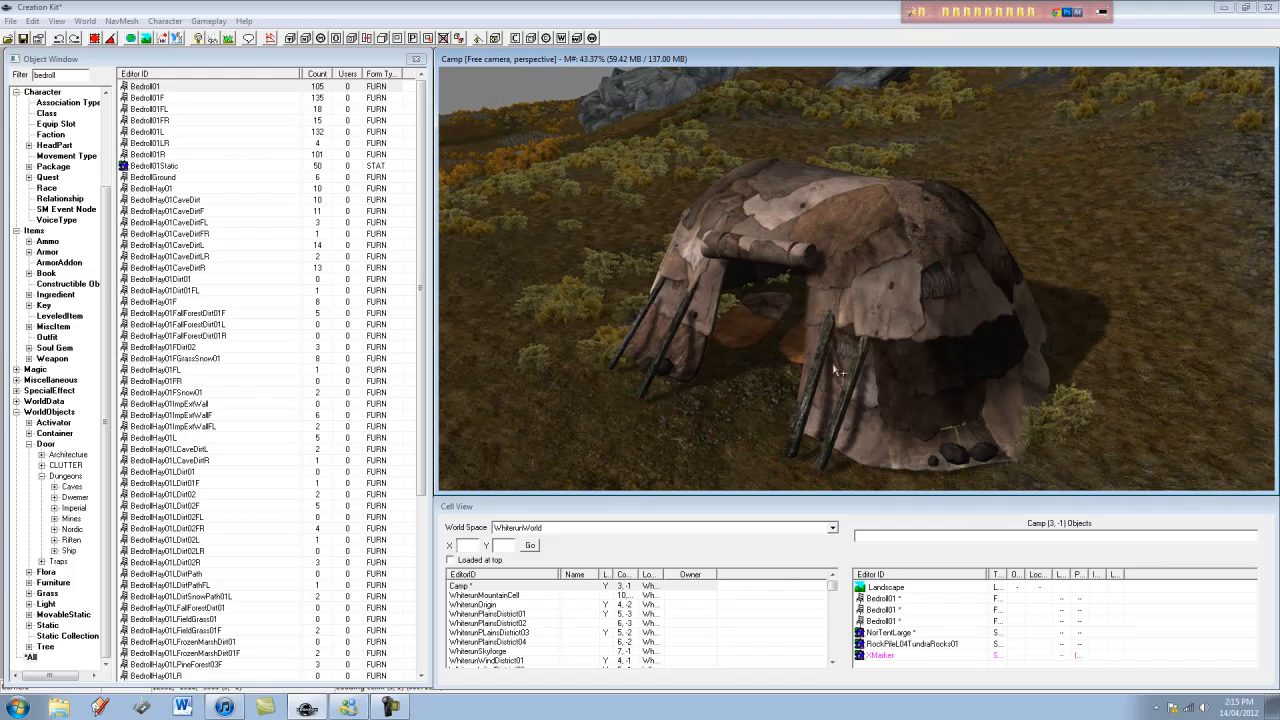
{"action": "scroll", "coordinate": [775, 361], "scroll_direction": "up", "scroll_amount": 3}
{"action": "middle_click_drag", "start_coordinate": [775, 361], "coordinate": [800, 343]}
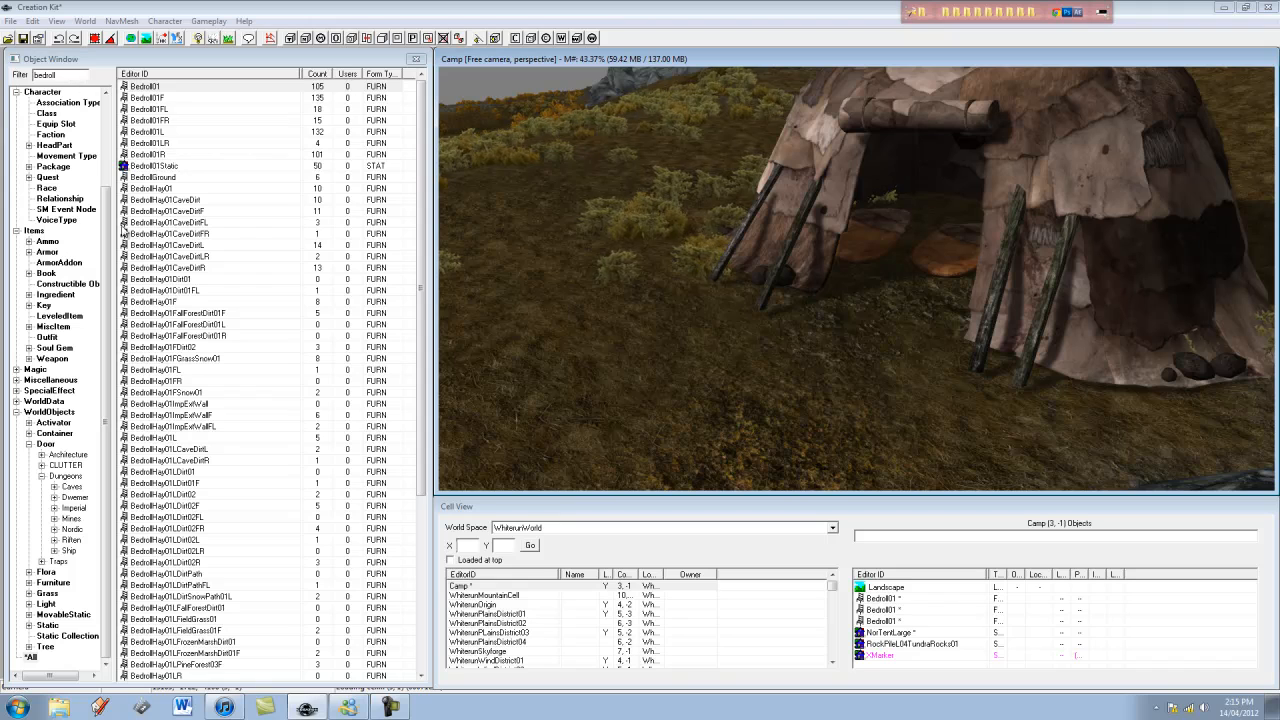
- Rearrange the workspace by narrowing the render window and the Cell View and widening the Object Window to fill the freed space
{"action": "left_click_drag", "start_coordinate": [108, 374], "coordinate": [104, 218]}
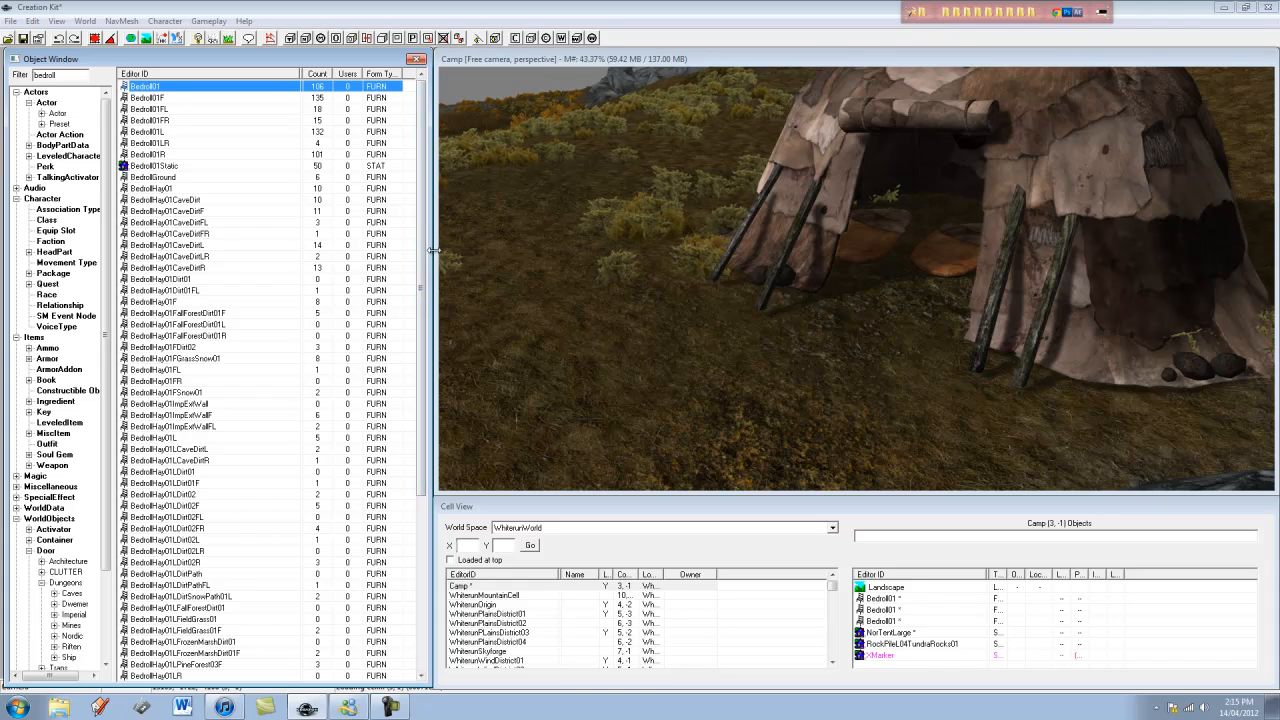
{"action": "left_click_drag", "start_coordinate": [434, 308], "coordinate": [595, 313]}
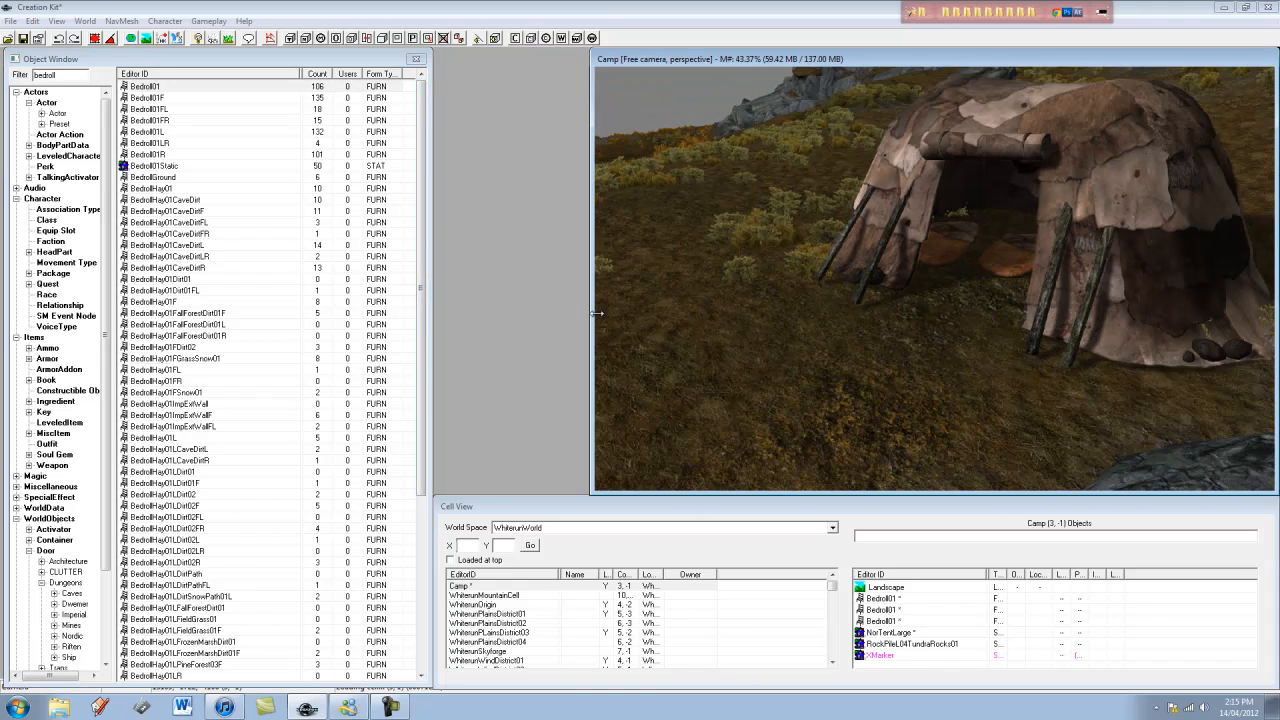
{"action": "left_click", "coordinate": [448, 506]}
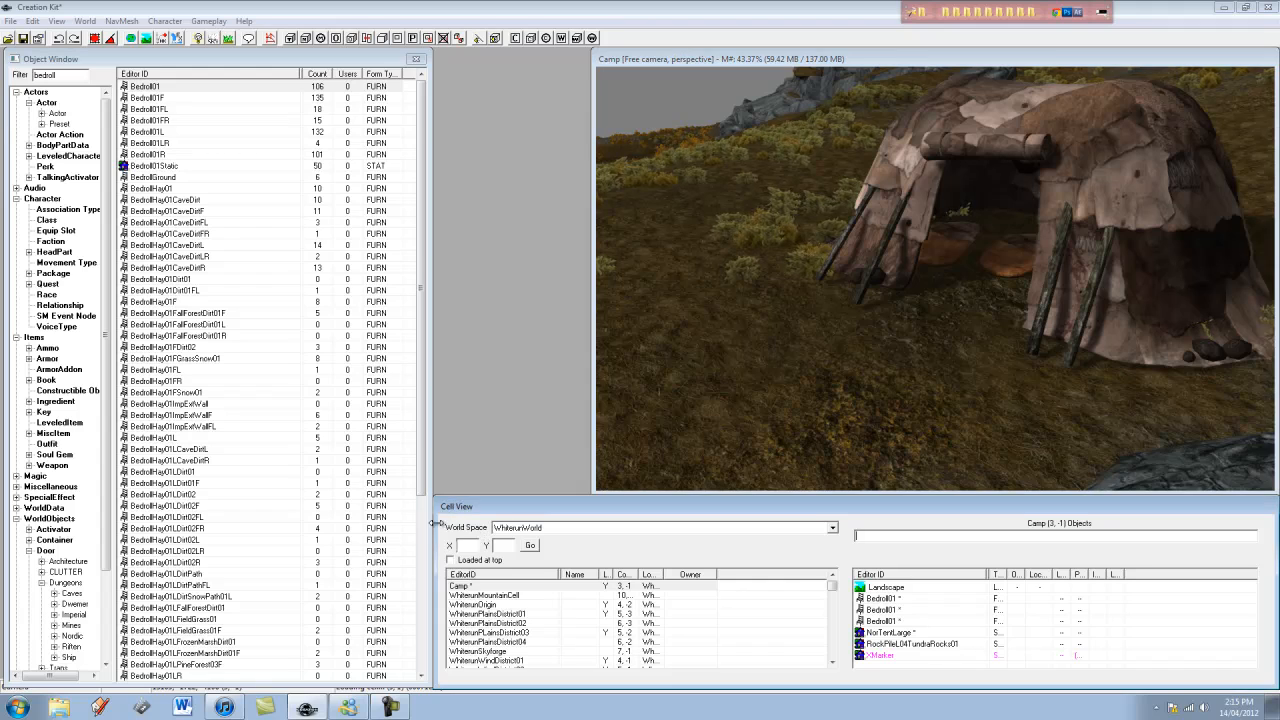
{"action": "left_click_drag", "start_coordinate": [434, 524], "coordinate": [591, 524]}
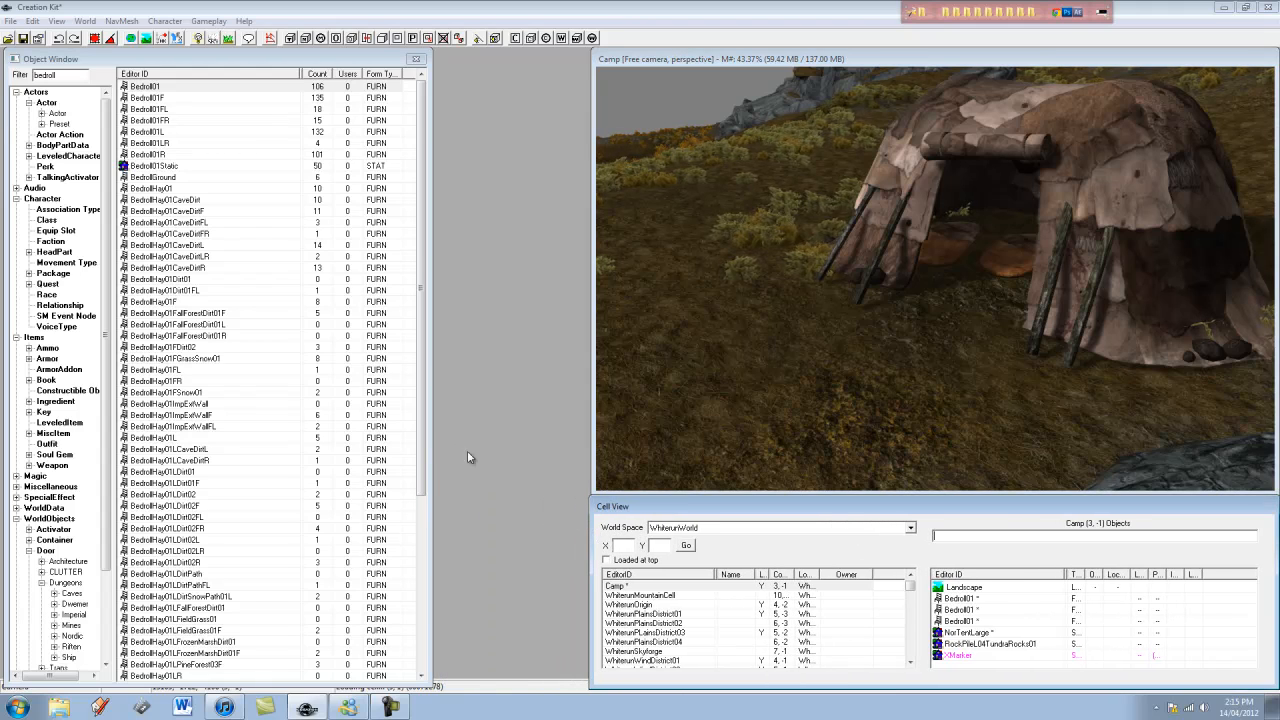
{"action": "left_click", "coordinate": [462, 465]}
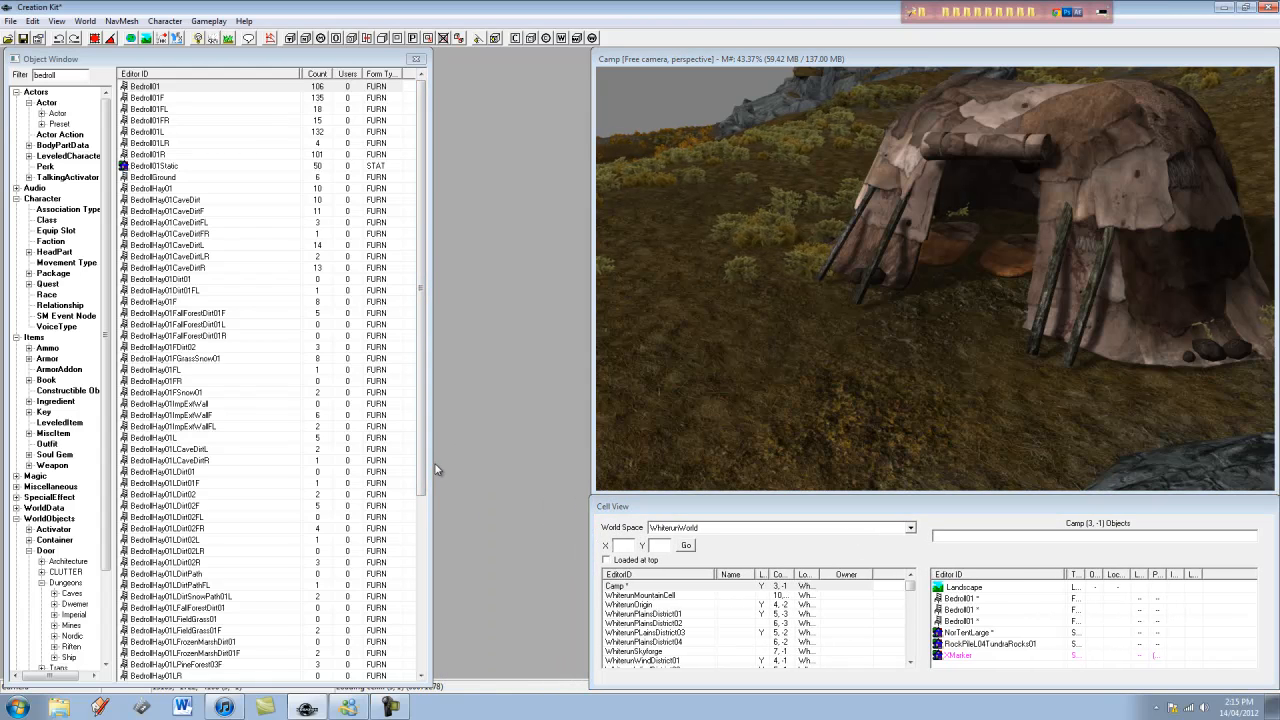
{"action": "left_click_drag", "start_coordinate": [433, 469], "coordinate": [587, 483]}
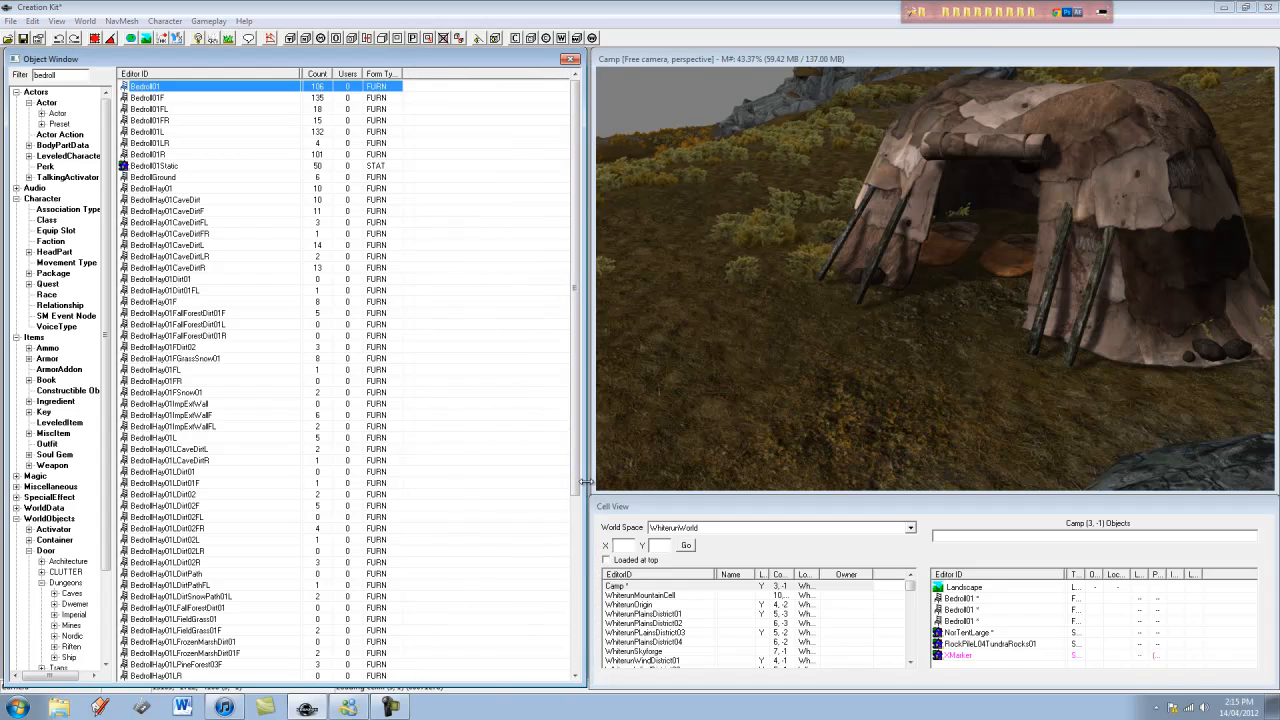
- List the actors filtered by "bandit" and examine DA16LvlBanditMeleeOrcMAmbush in the object preview and in its settings' full preview
{"action": "left_click", "coordinate": [46, 103]}
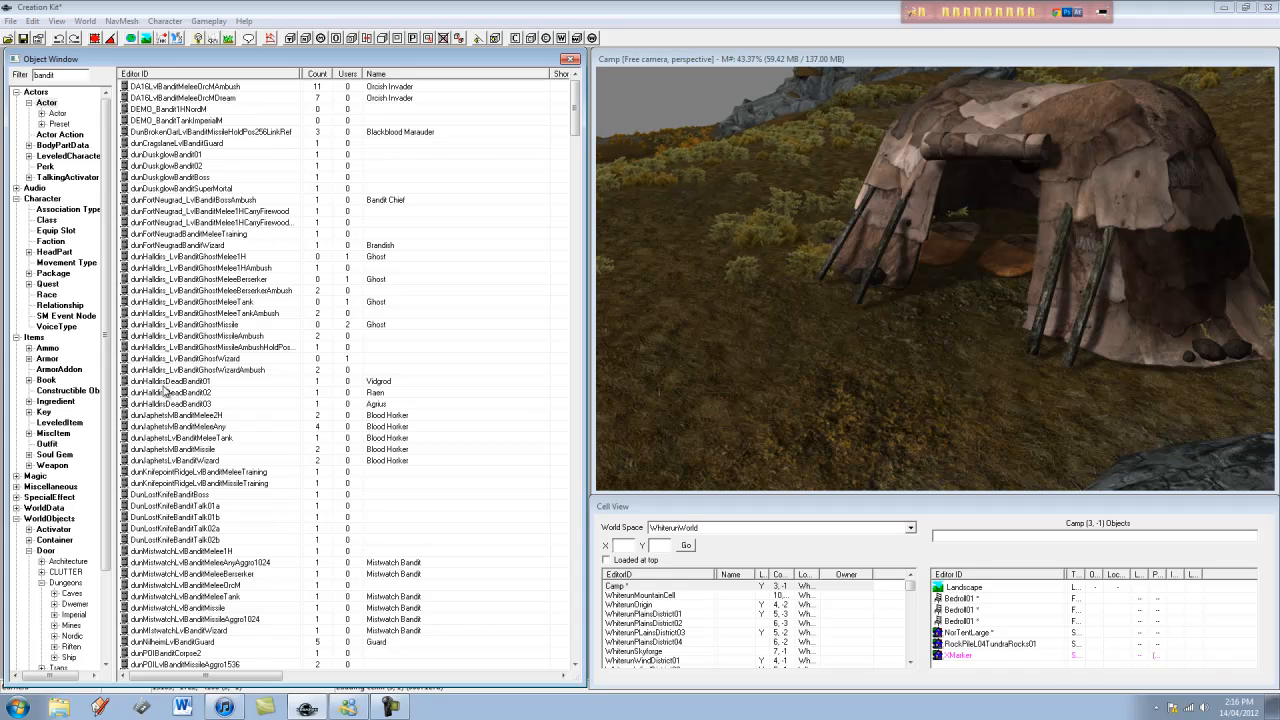
{"action": "right_click", "coordinate": [215, 86]}
{"action": "left_click", "coordinate": [300, 158]}
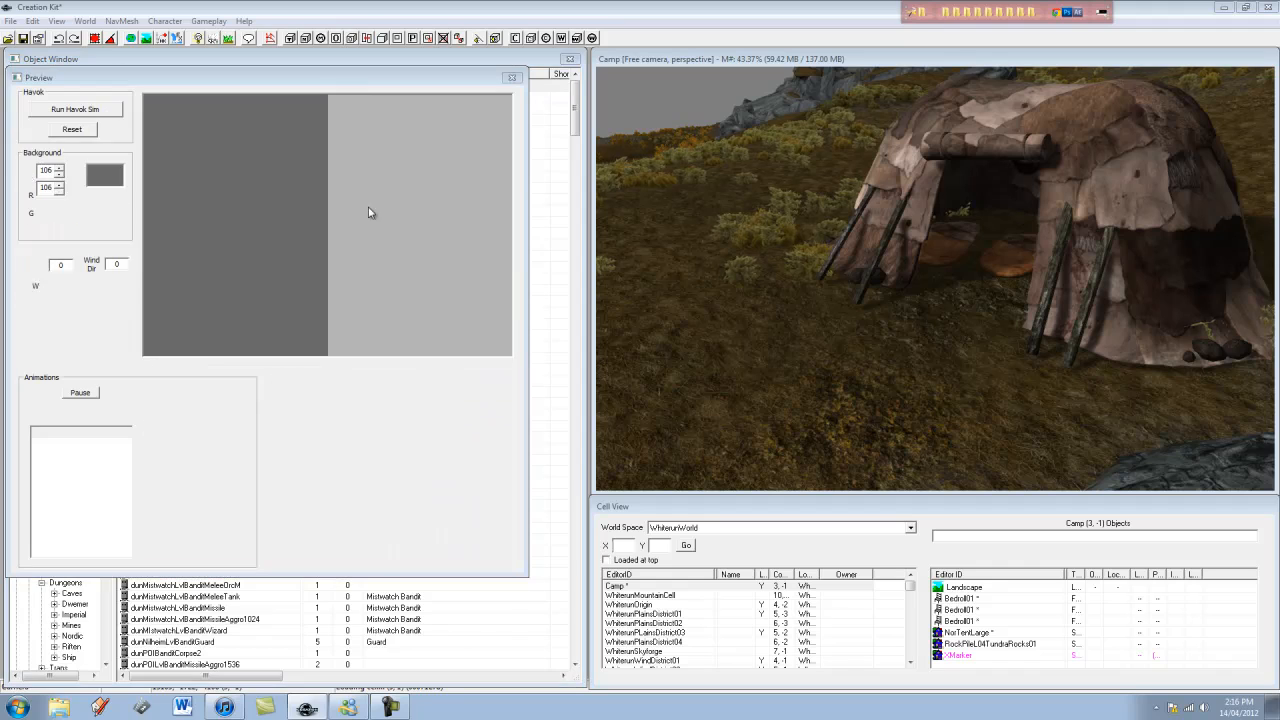
{"action": "left_click", "coordinate": [755, 423]}
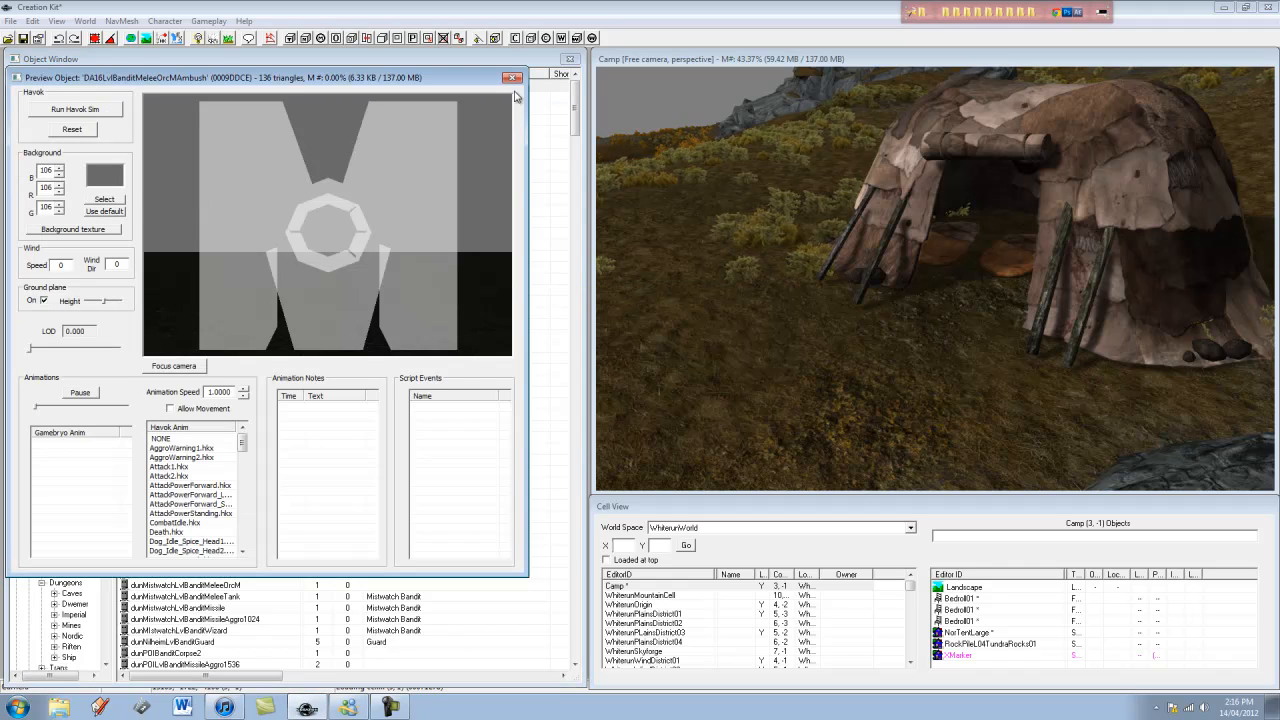
{"action": "left_click", "coordinate": [511, 77]}
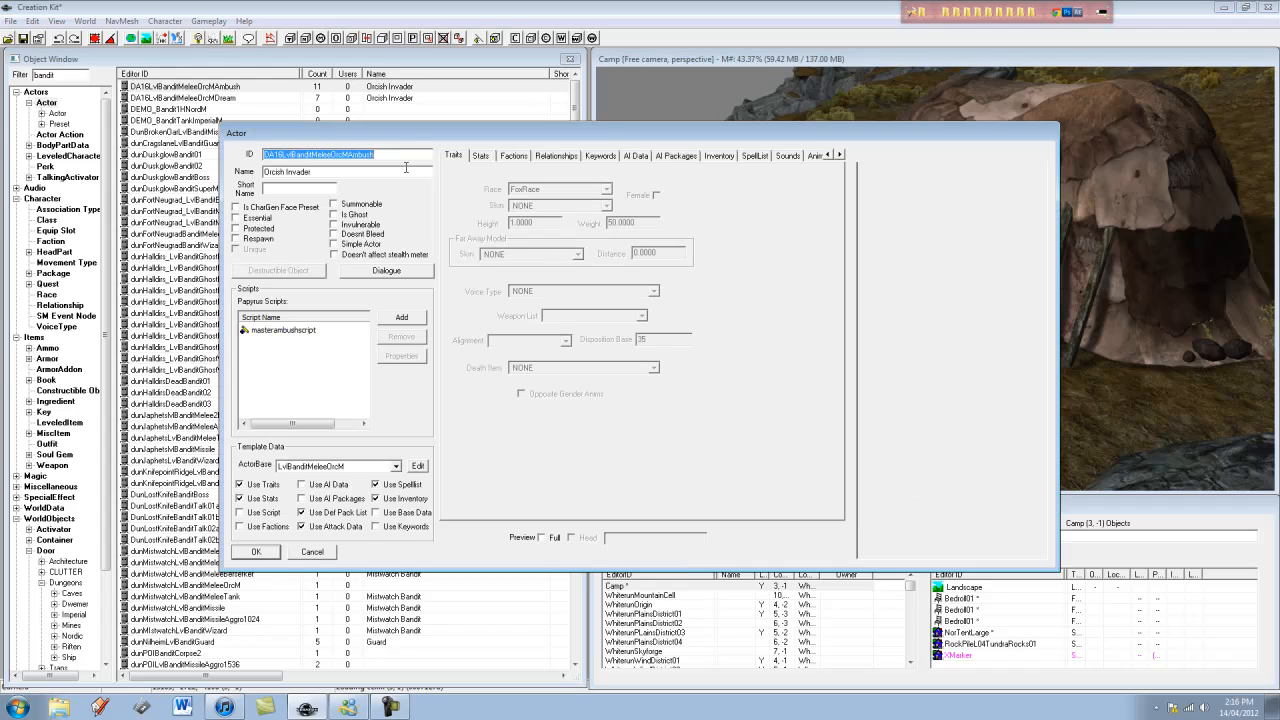
{"action": "left_click", "coordinate": [541, 538]}
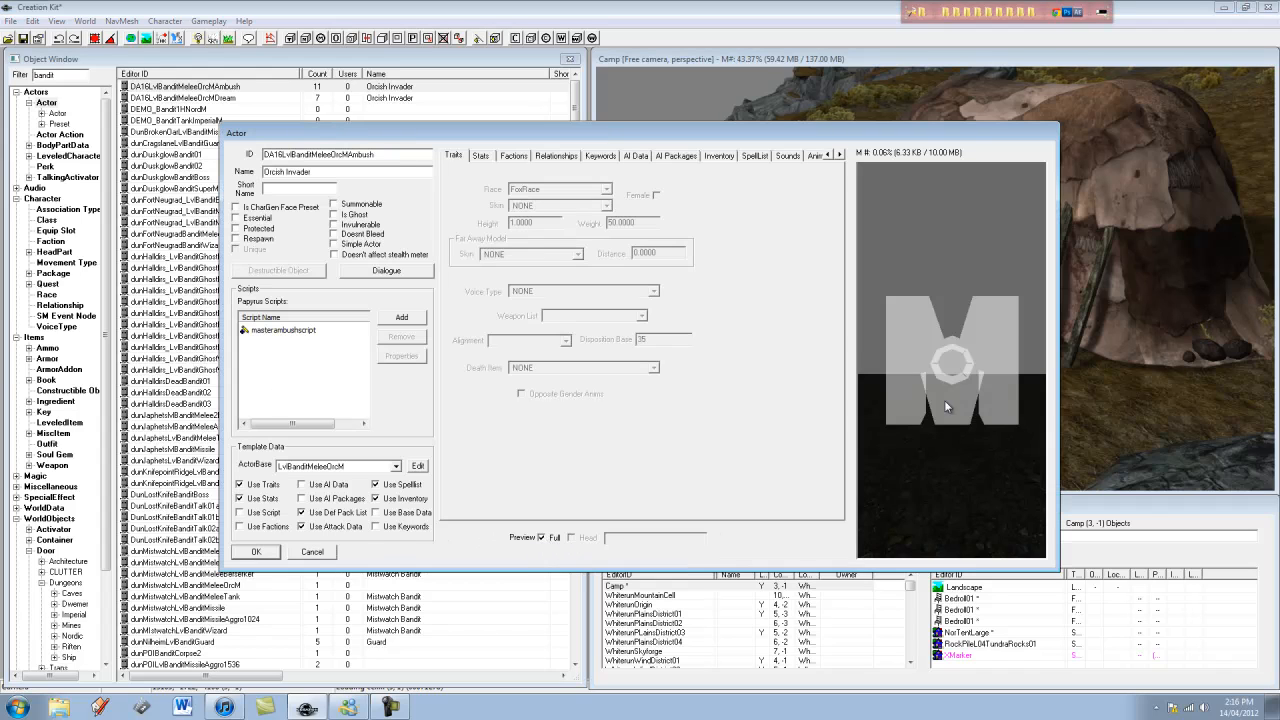
{"action": "left_click", "coordinate": [325, 552]}
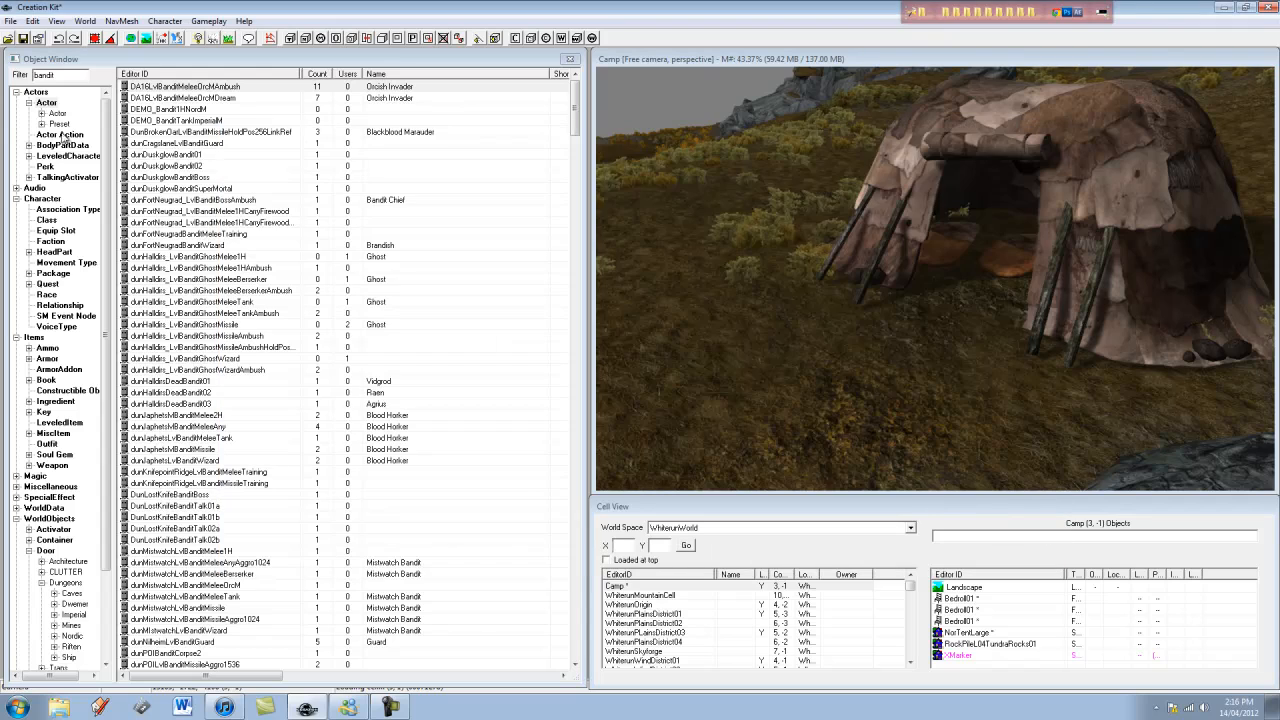
- Open the DEMO_Bandit1HNordM actor and examine the bandit's appearance in the full preview
{"action": "double_click", "coordinate": [213, 113]}
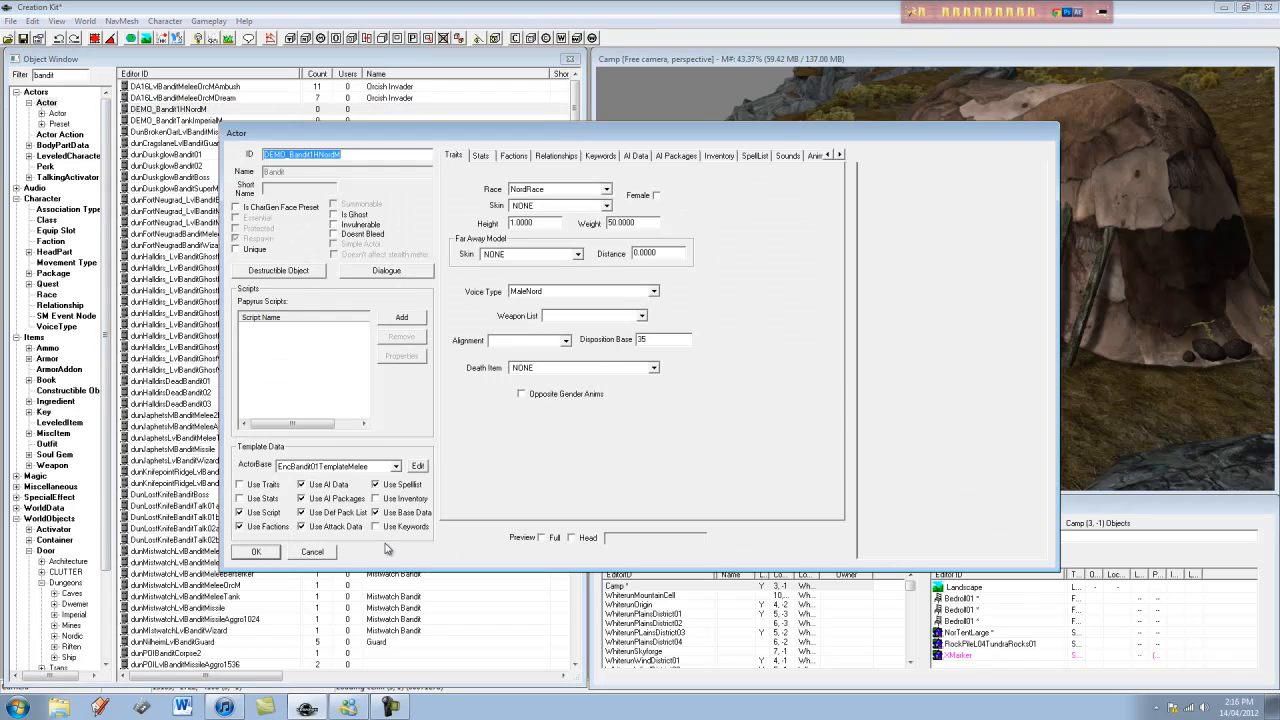
{"action": "left_click", "coordinate": [541, 538]}
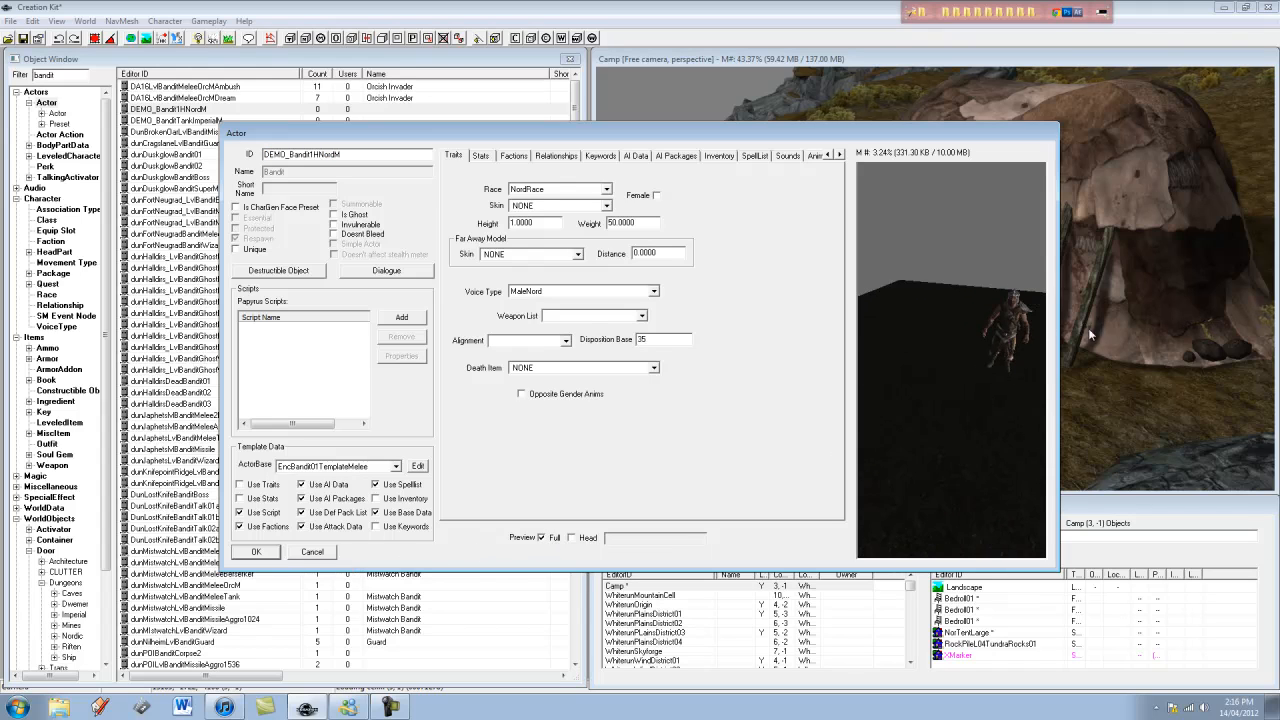
{"action": "scroll", "coordinate": [945, 250], "scroll_direction": "up", "scroll_amount": 10}
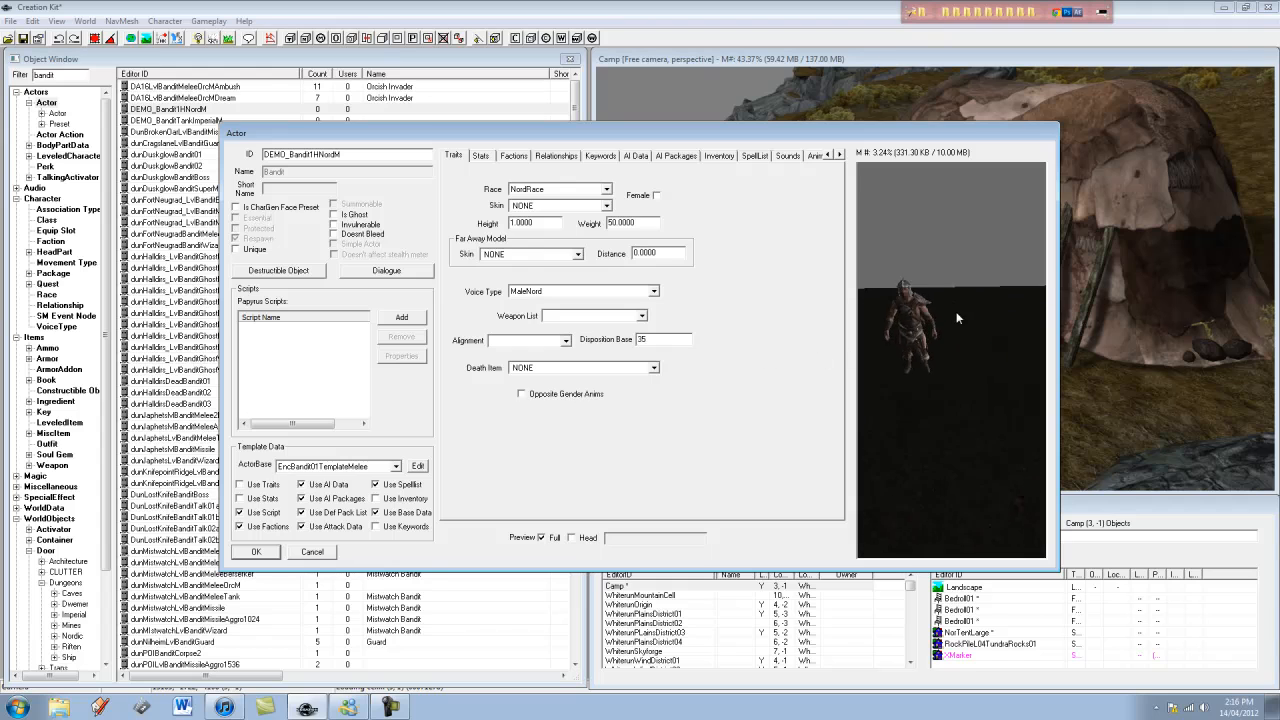
{"action": "middle_click_drag", "start_coordinate": [925, 300], "coordinate": [1028, 368]}
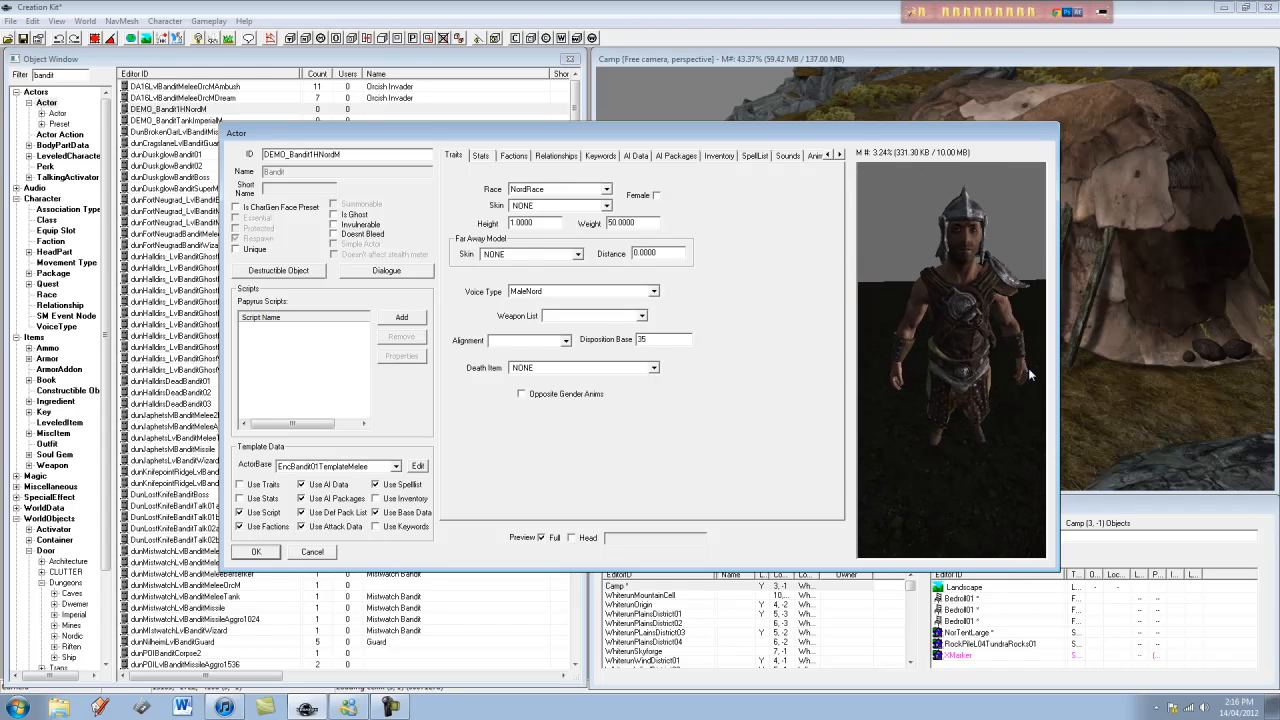
{"action": "left_click", "coordinate": [256, 550]}
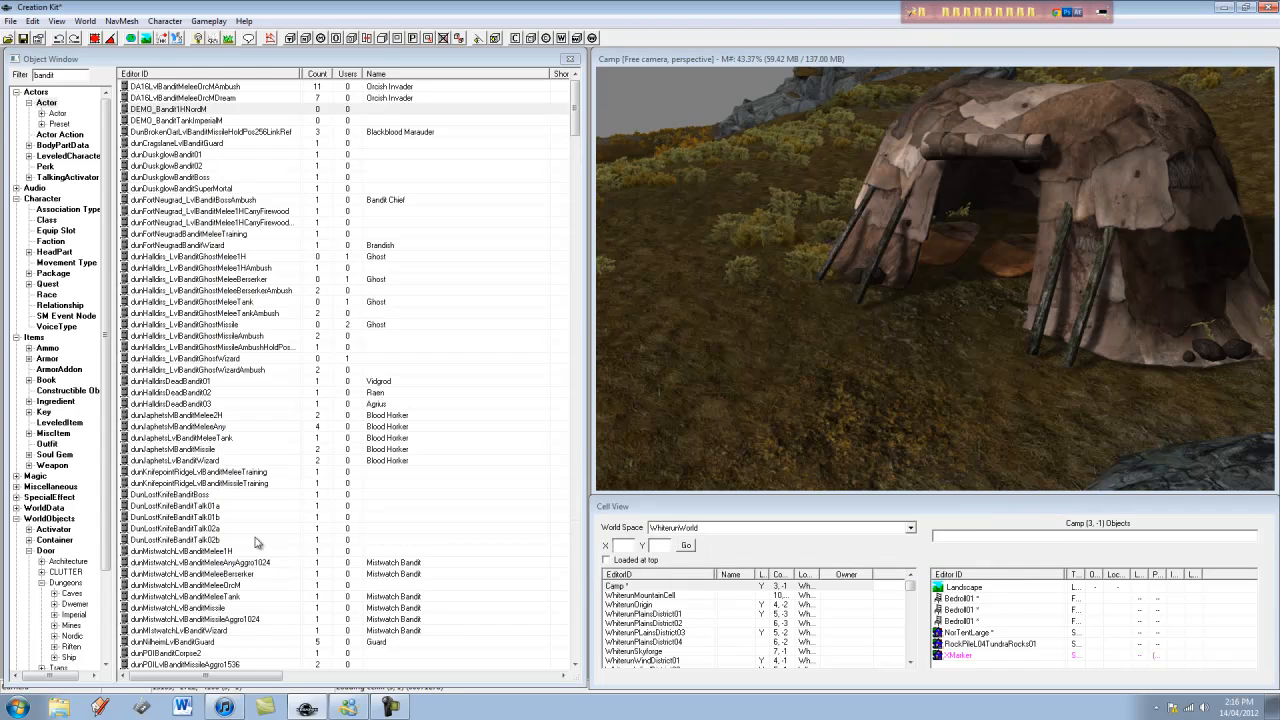
- Preview the DunLostKnifeBanditBoss actor from the filtered bandit list and close the preview again
{"action": "left_click", "coordinate": [188, 484]}
{"action": "scroll", "coordinate": [214, 480], "scroll_direction": "down", "scroll_amount": 1}
{"action": "left_click", "coordinate": [186, 452]}
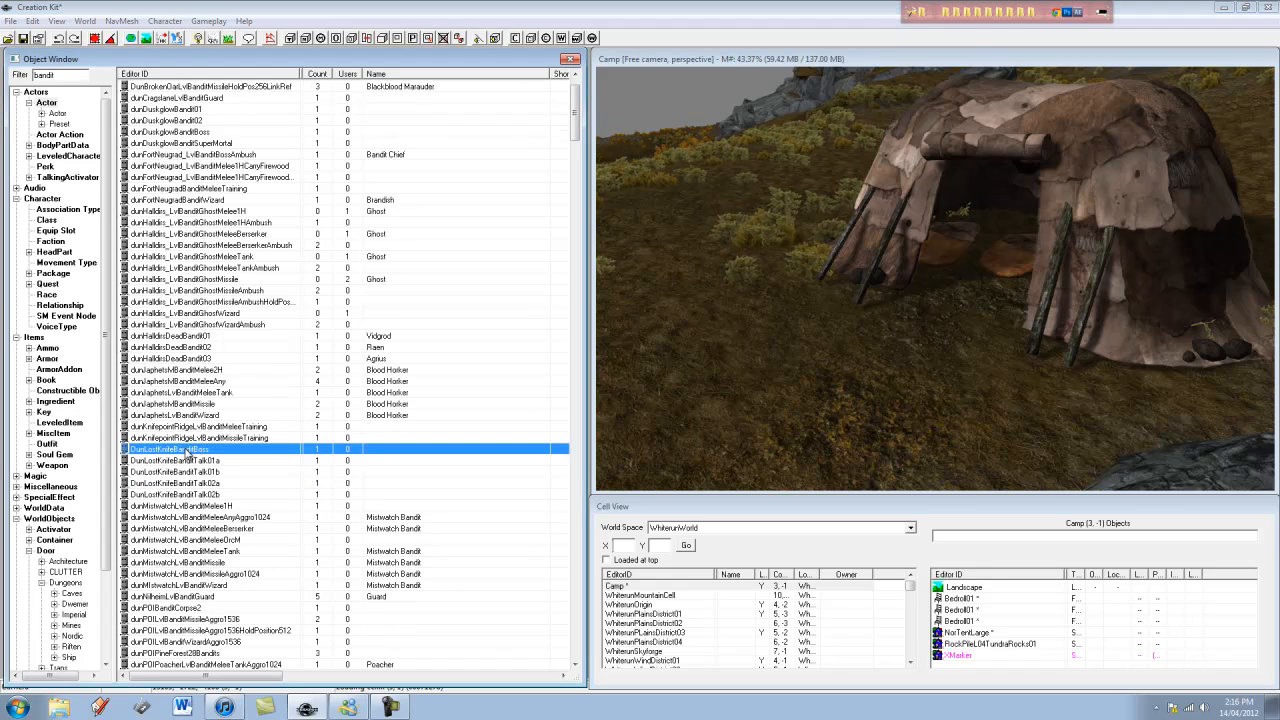
{"action": "right_click", "coordinate": [196, 449]}
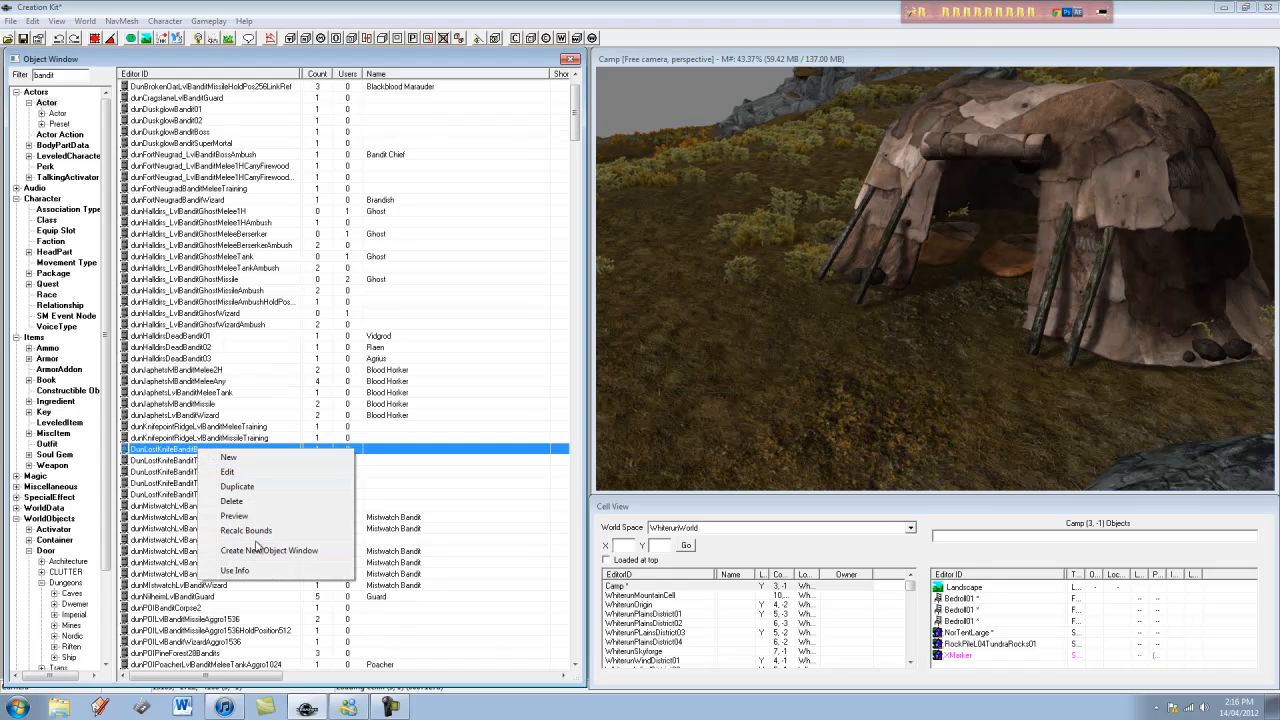
{"action": "left_click", "coordinate": [258, 516]}
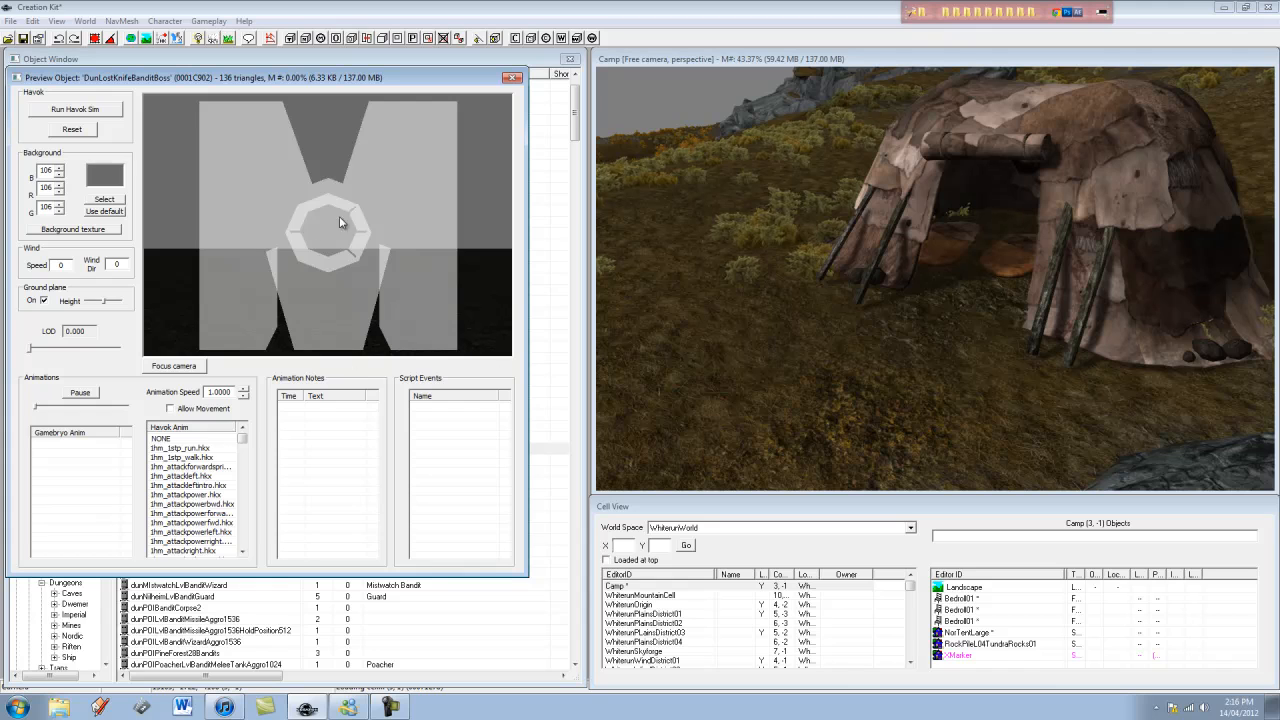
{"action": "left_click", "coordinate": [512, 77]}
- Open the dunRobbersGorge_LvlBanditBoss actor further down the list, check its full preview, and cancel out of its settings
{"action": "scroll", "coordinate": [254, 483], "scroll_direction": "down", "scroll_amount": 11}
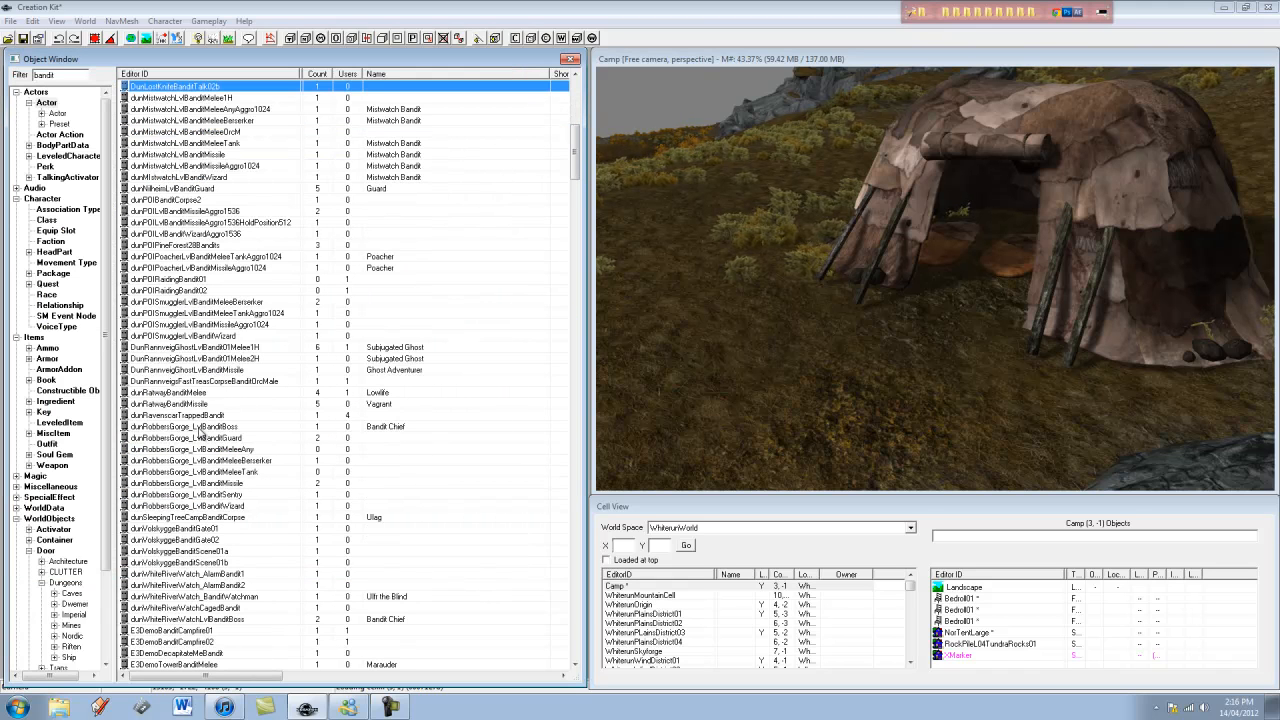
{"action": "double_click", "coordinate": [199, 427]}
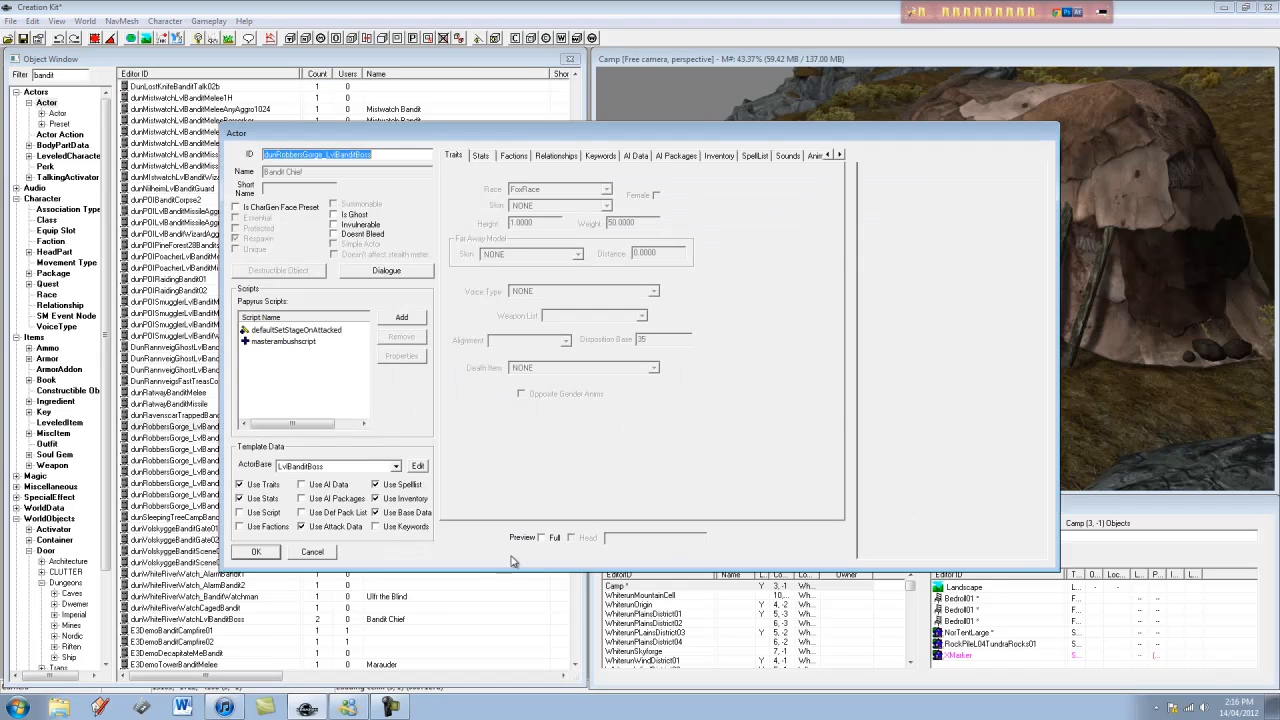
{"action": "left_click", "coordinate": [541, 537]}
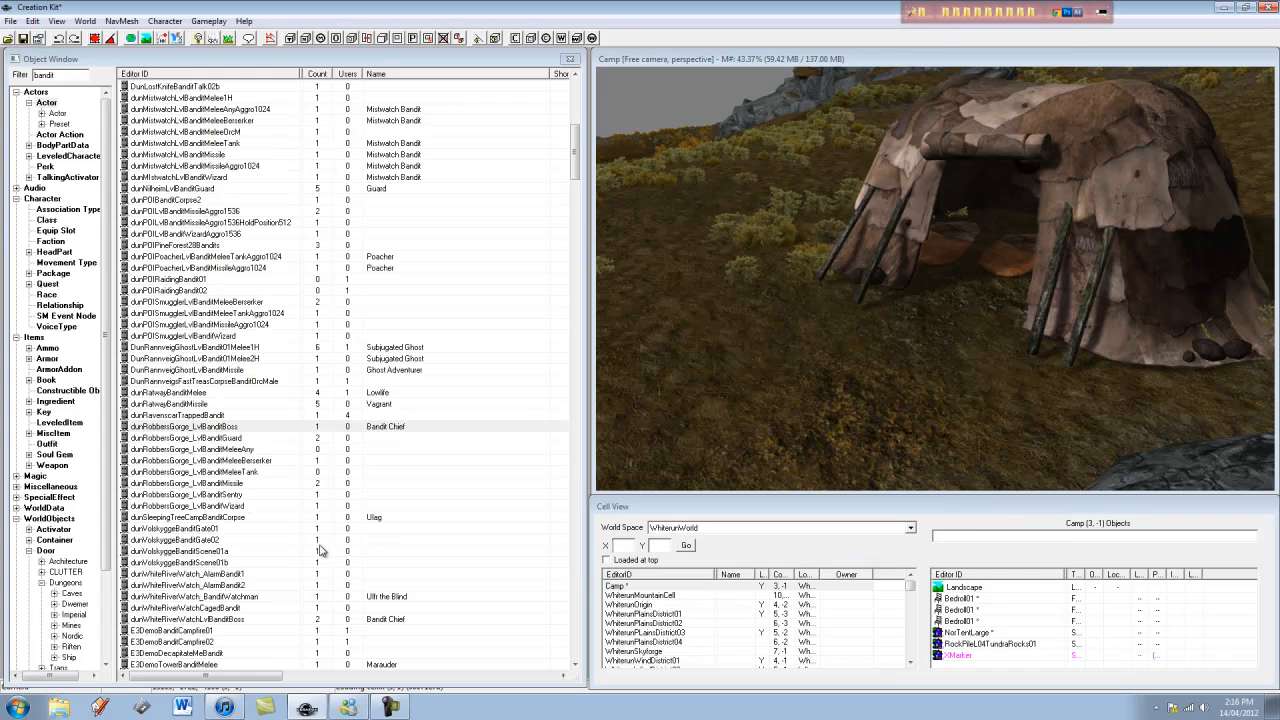
{"action": "left_click", "coordinate": [325, 551]}
- Browse the filtered bandit actors down to the EncBandit03 entries
{"action": "scroll", "coordinate": [218, 513], "scroll_direction": "down", "scroll_amount": 7}
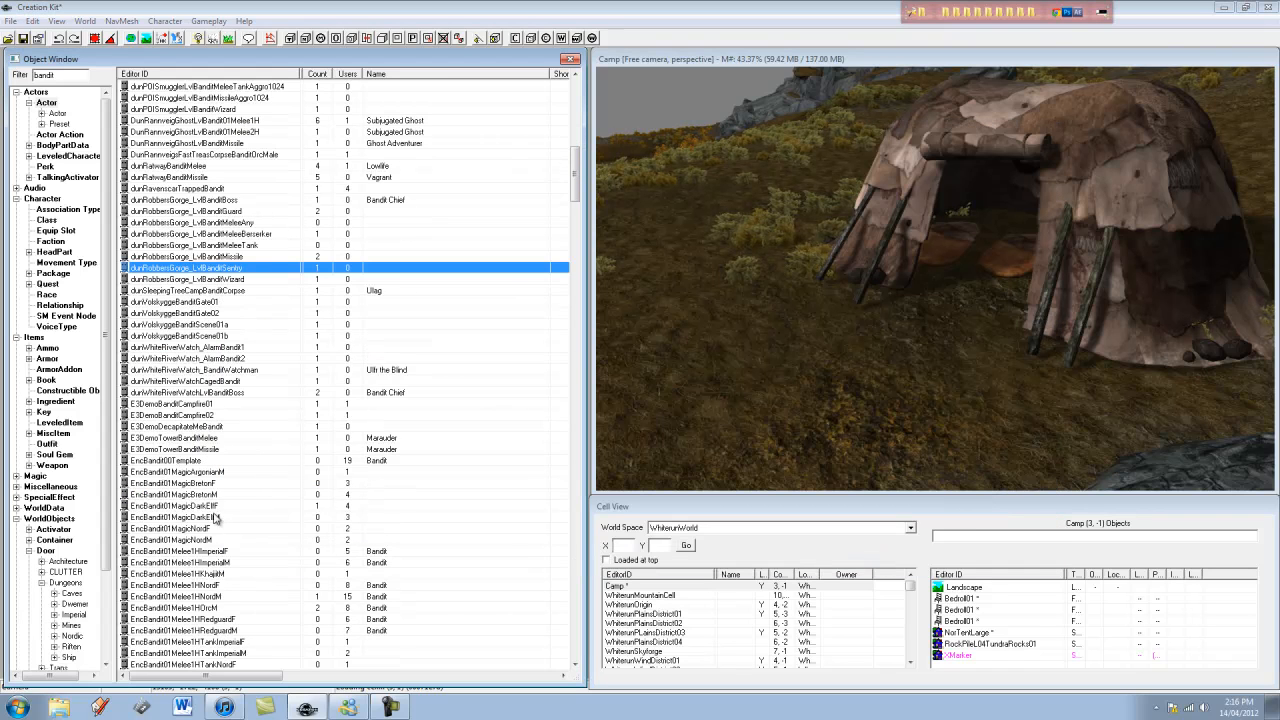
{"action": "scroll", "coordinate": [208, 445], "scroll_direction": "down", "scroll_amount": 10}
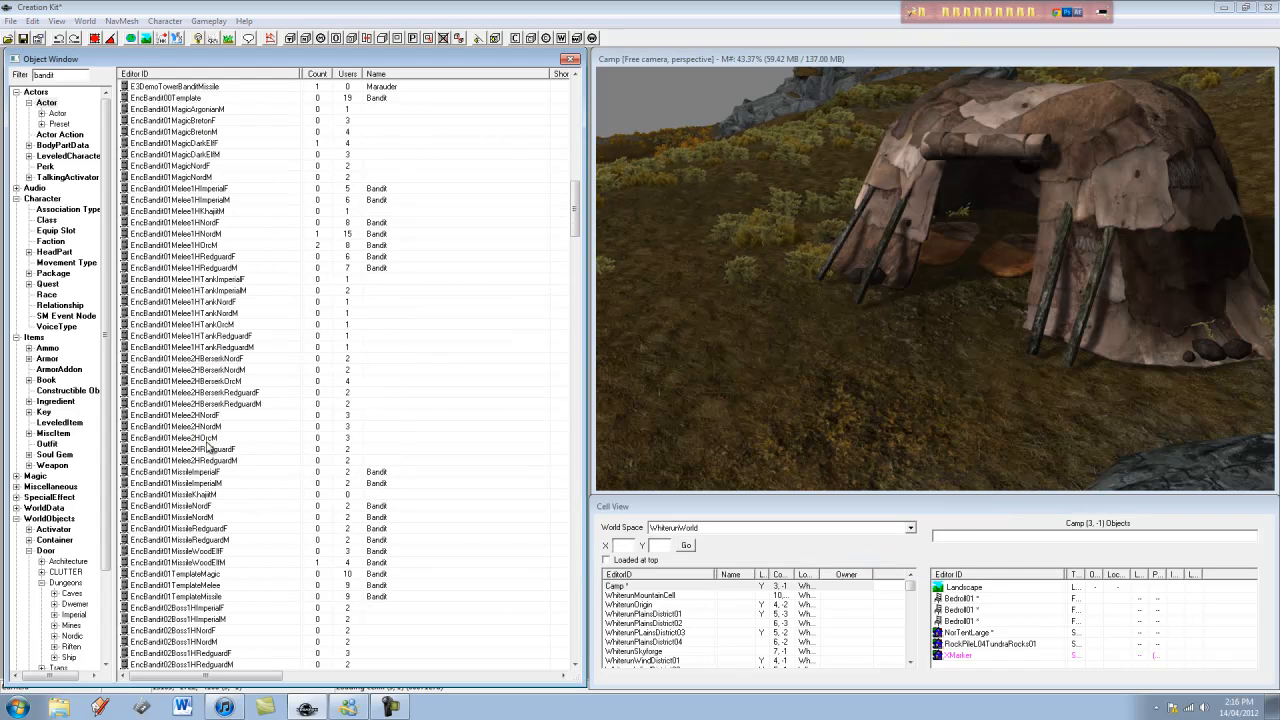
{"action": "scroll", "coordinate": [210, 452], "scroll_direction": "down", "scroll_amount": 20}
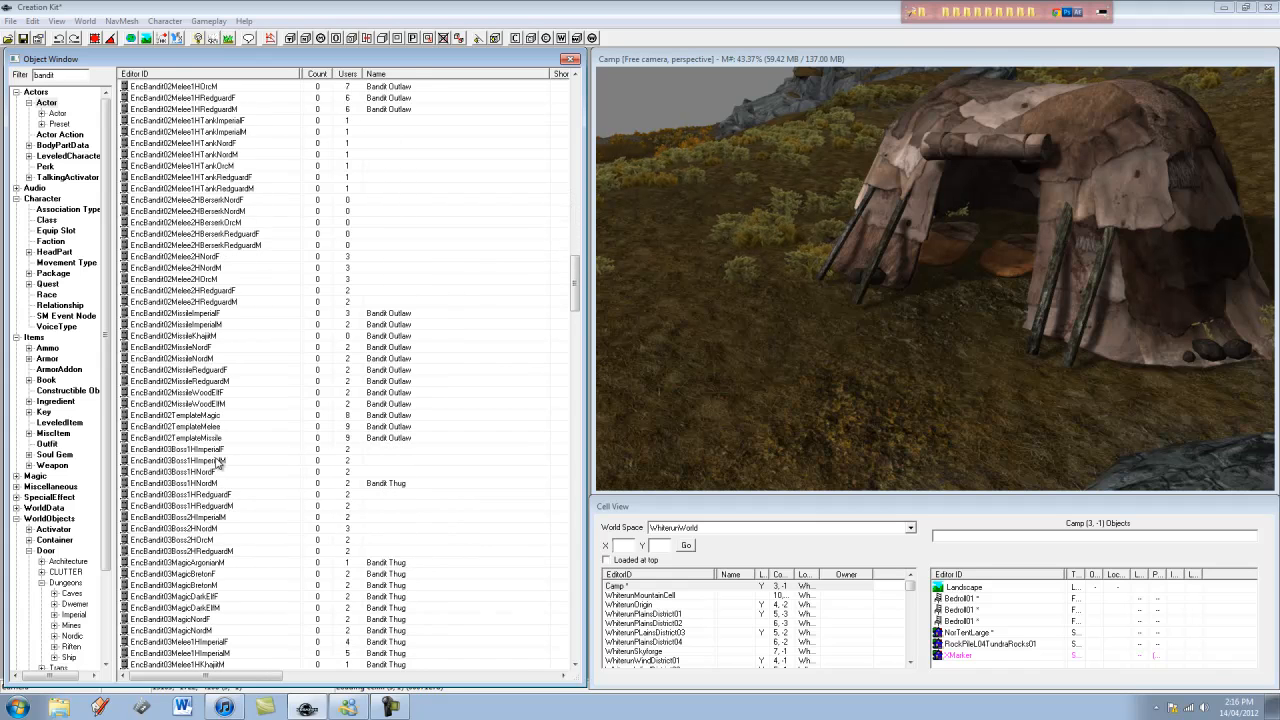
{"action": "scroll", "coordinate": [218, 462], "scroll_direction": "down", "scroll_amount": 9}
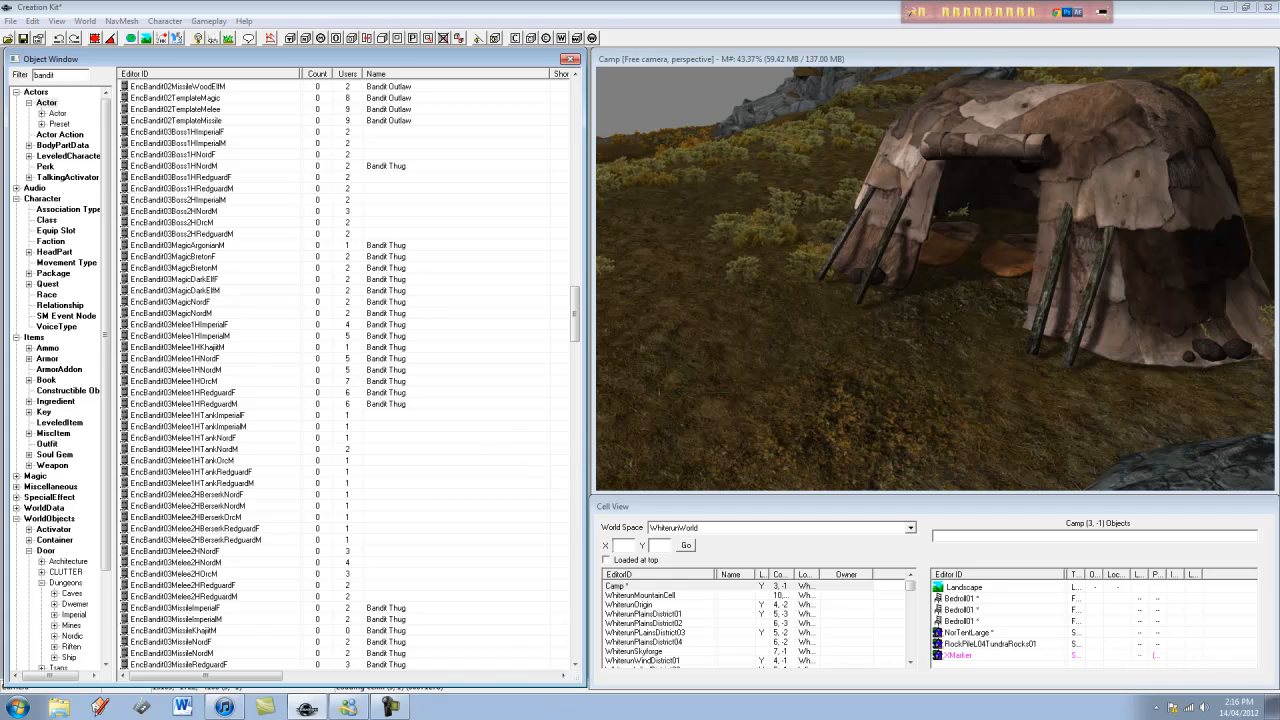
{"action": "left_click", "coordinate": [392, 706]}
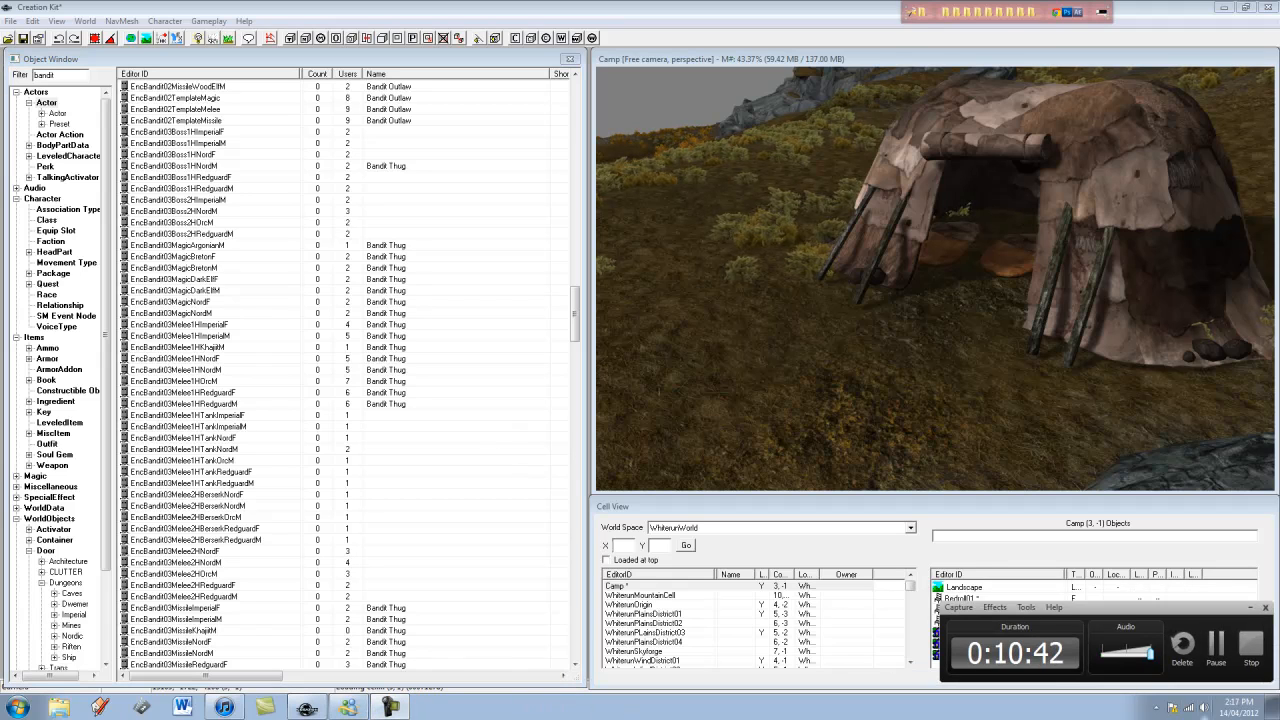
{"action": "left_click", "coordinate": [1219, 650]}
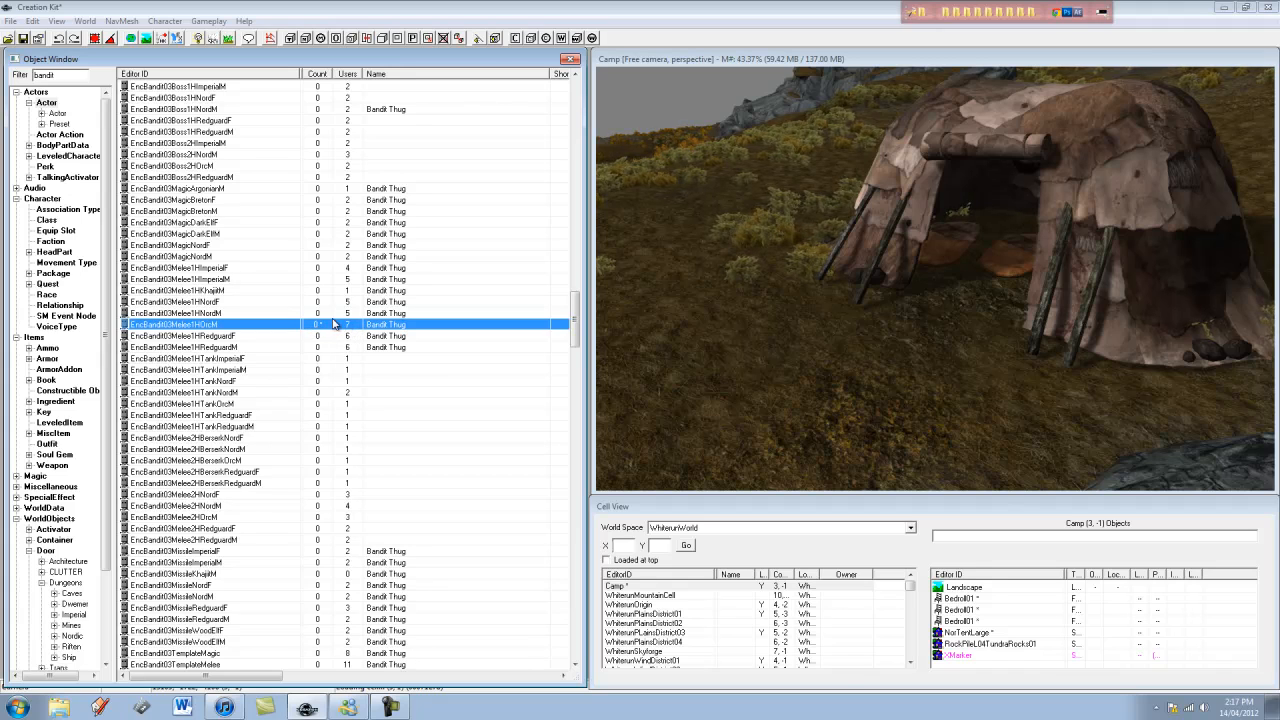
- Duplicate the EncBandit03Melee1HOrcM actor and open the copy's settings
{"action": "right_click", "coordinate": [222, 329]}
{"action": "left_click", "coordinate": [250, 364]}
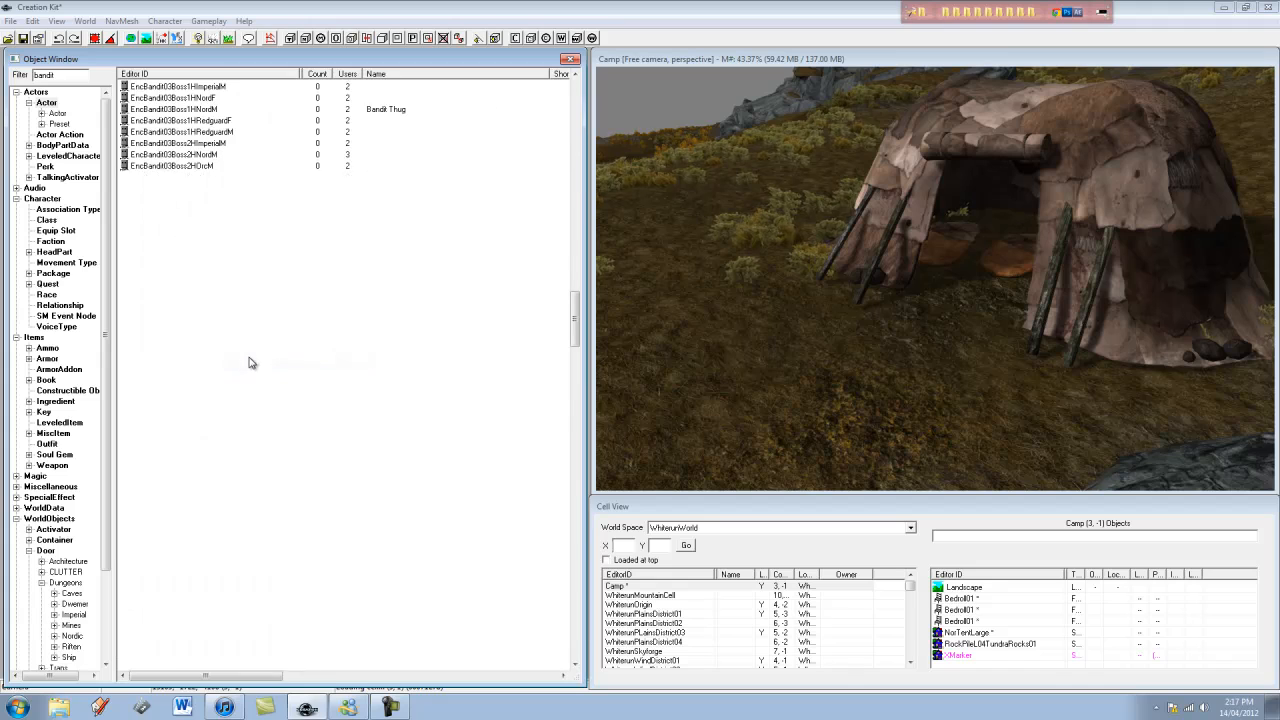
{"action": "left_click", "coordinate": [236, 341]}
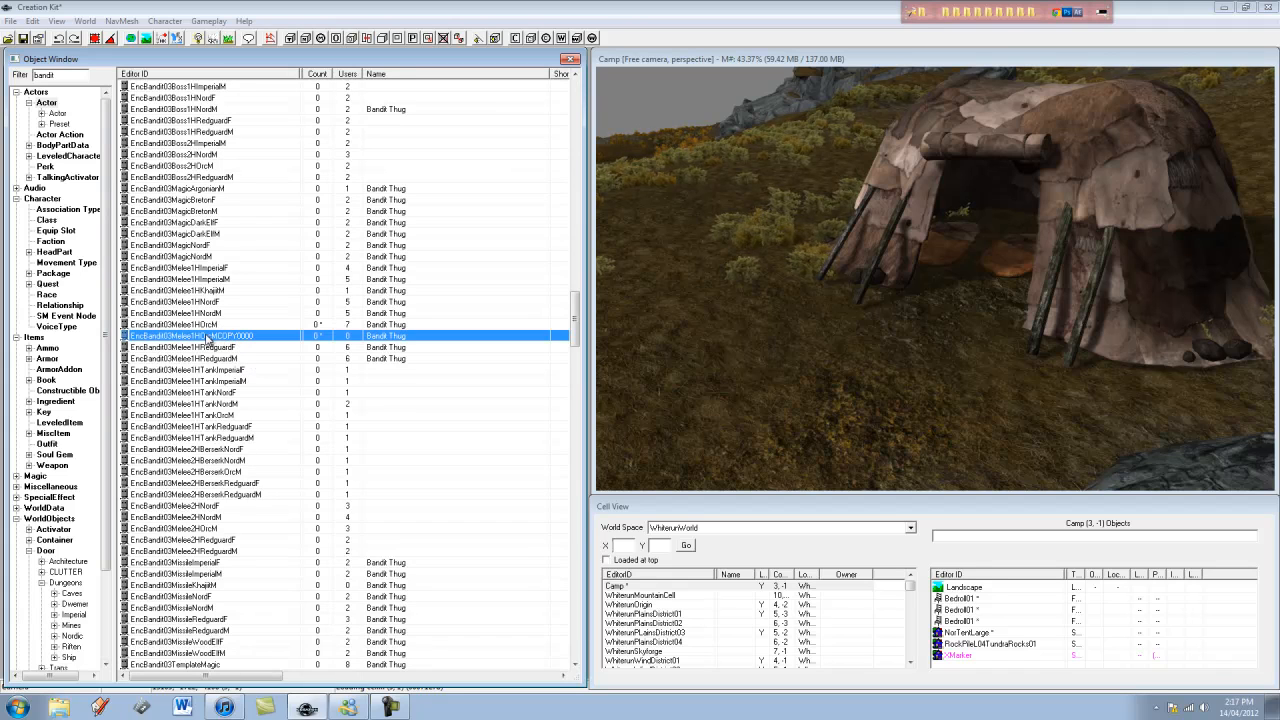
{"action": "double_click", "coordinate": [206, 336]}
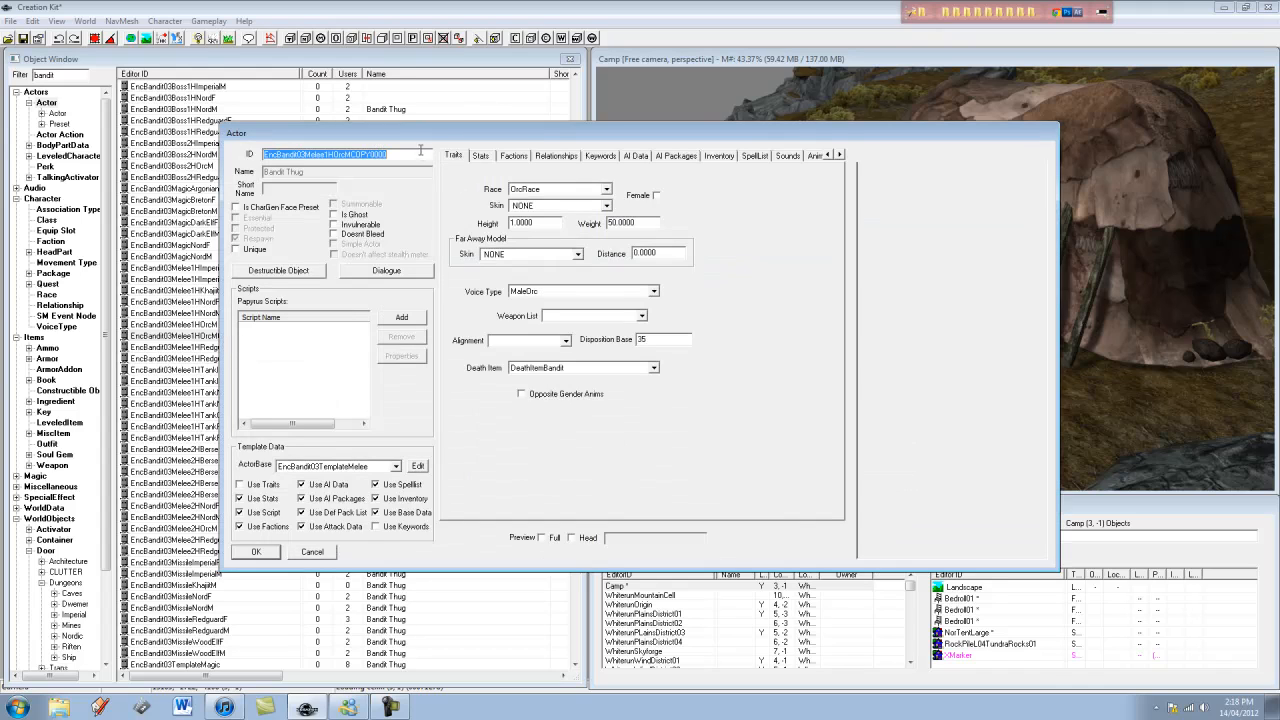
- Turn off every template data option on the copied orc actor, including stats, factions, AI data, inventory, base data and script
{"action": "left_click", "coordinate": [240, 512]}
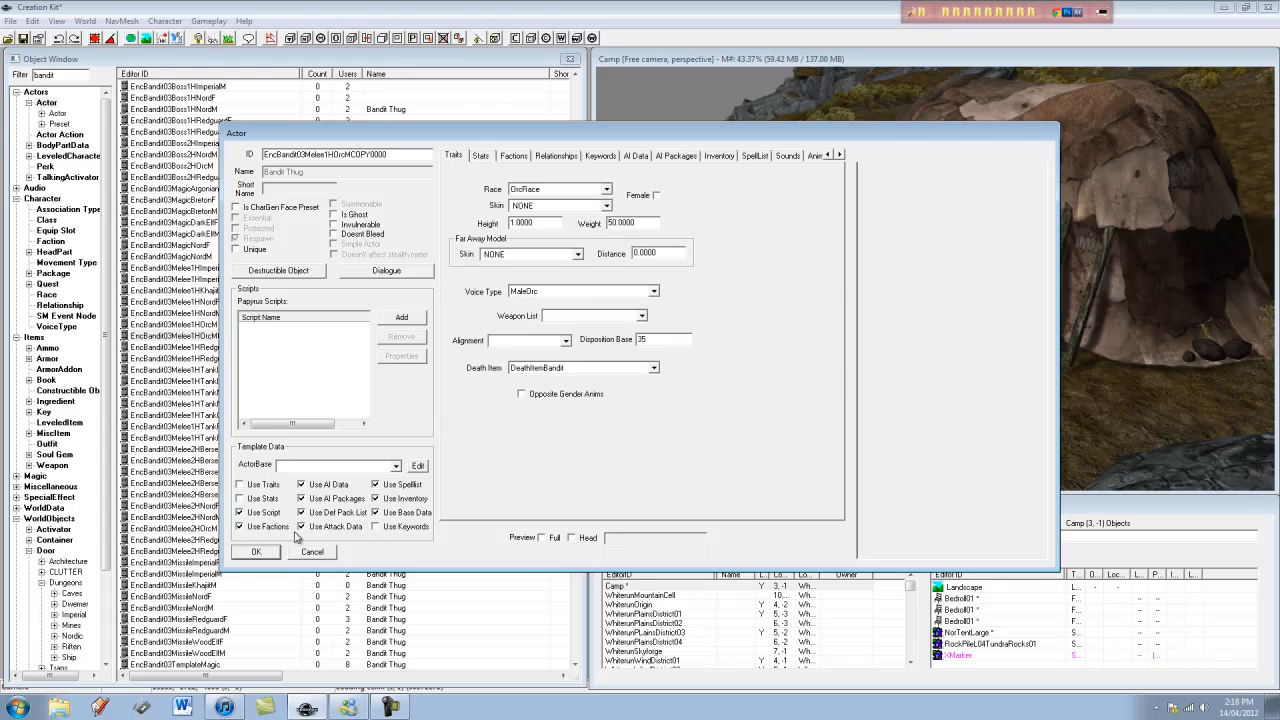
{"action": "left_click", "coordinate": [301, 528]}
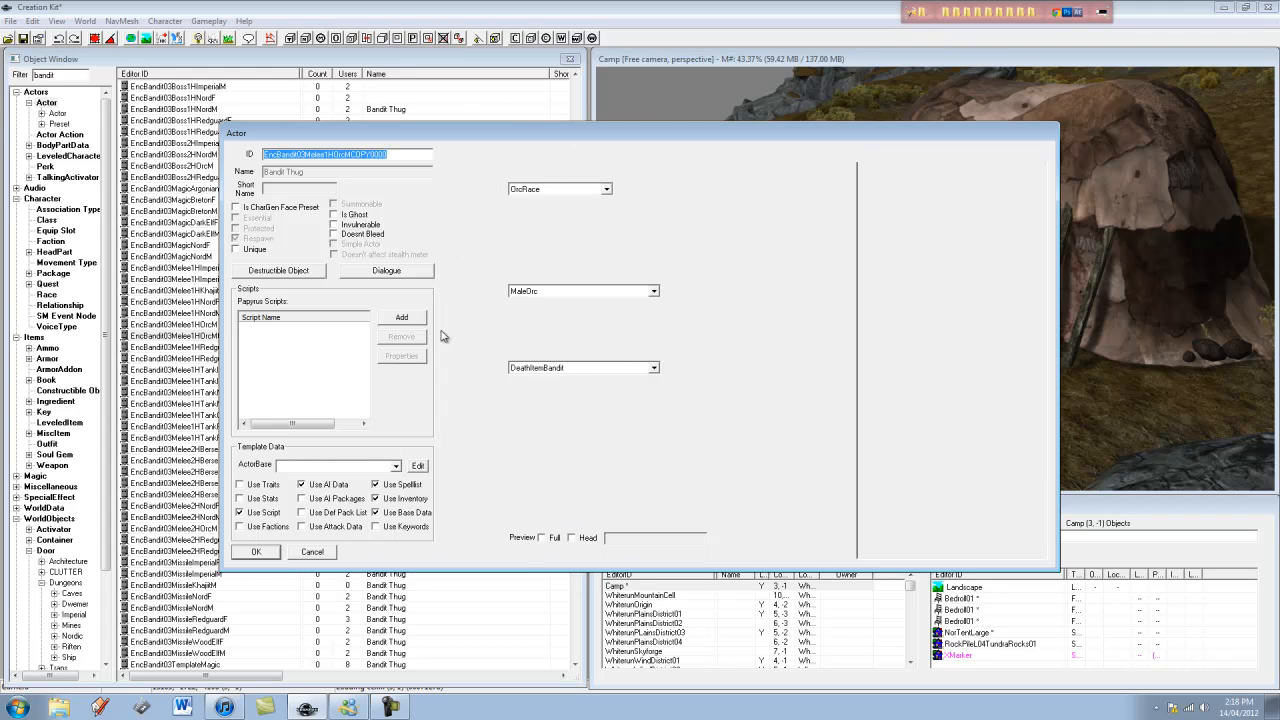
{"action": "left_click", "coordinate": [302, 485]}
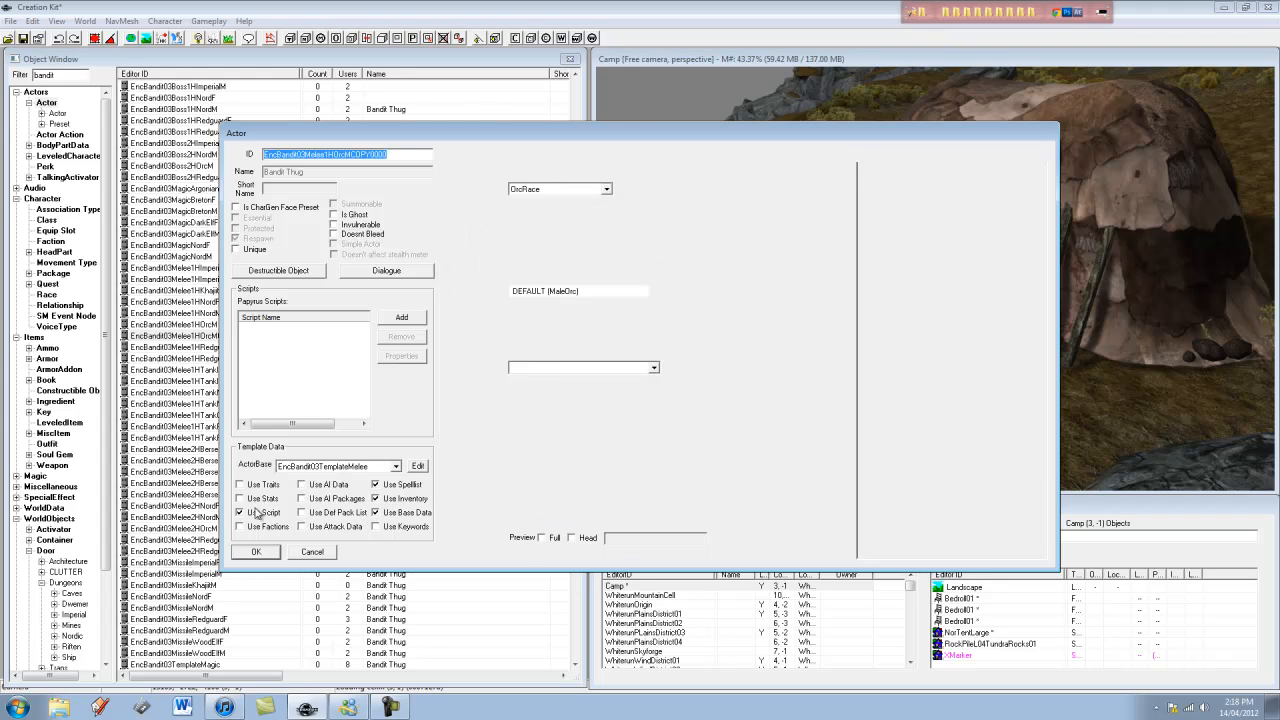
{"action": "left_click", "coordinate": [240, 513]}
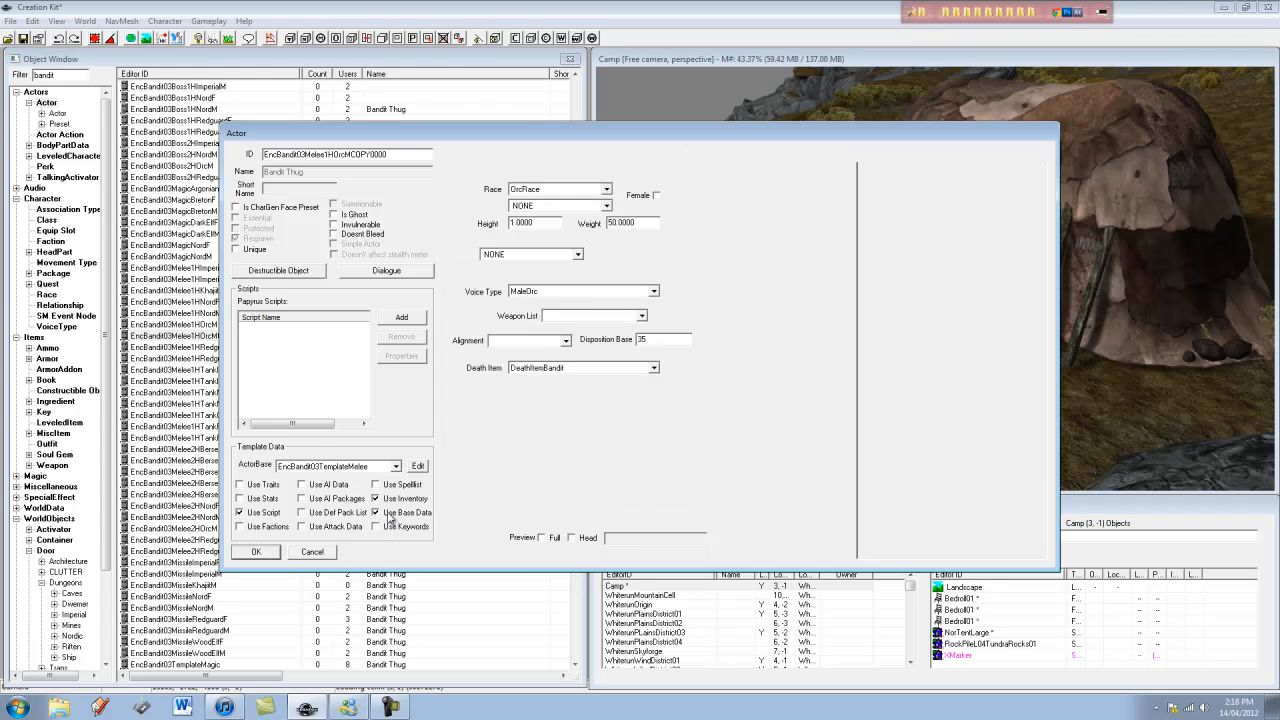
{"action": "left_click", "coordinate": [376, 499]}
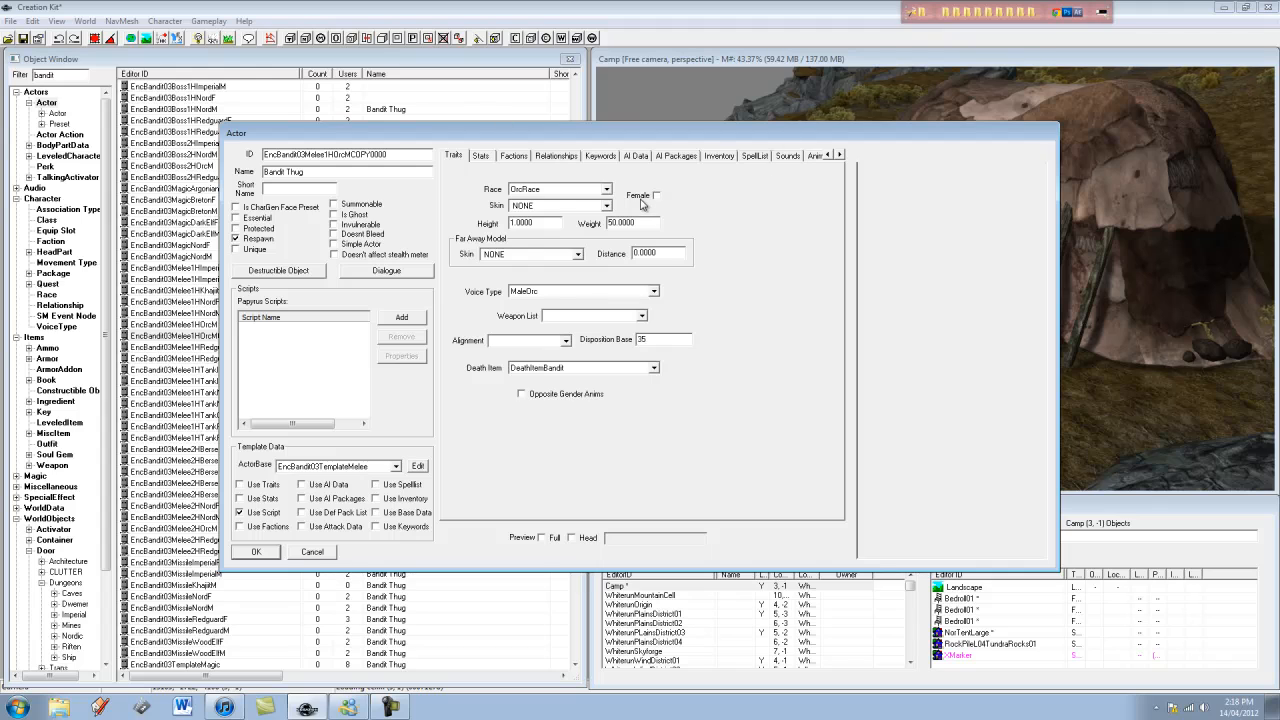
{"action": "left_click", "coordinate": [239, 512]}
- Make the actor unique, protected and non-respawning, with ID TheWhiterunGangLeader, name White Run Gang Leader and a short name
{"action": "left_click", "coordinate": [236, 249]}
{"action": "left_click_drag", "start_coordinate": [418, 153], "coordinate": [191, 138]}
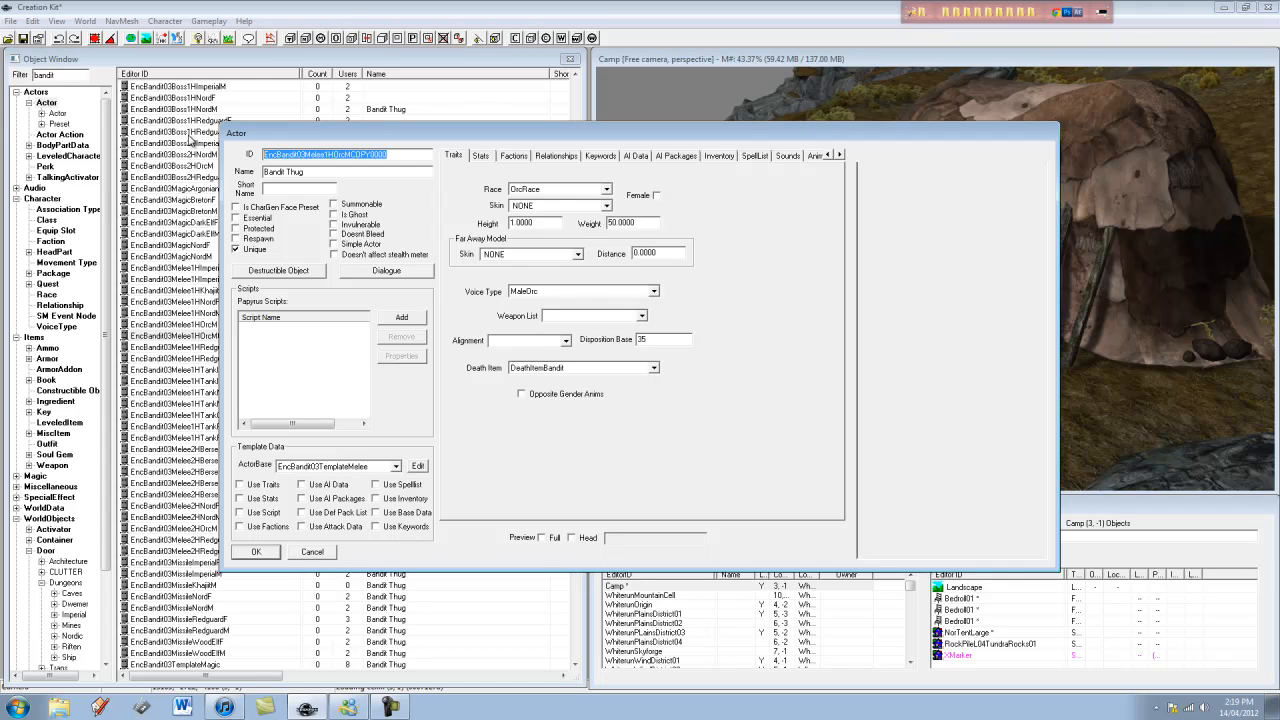
{"action": "type", "text": "TheSkyrimGang"}
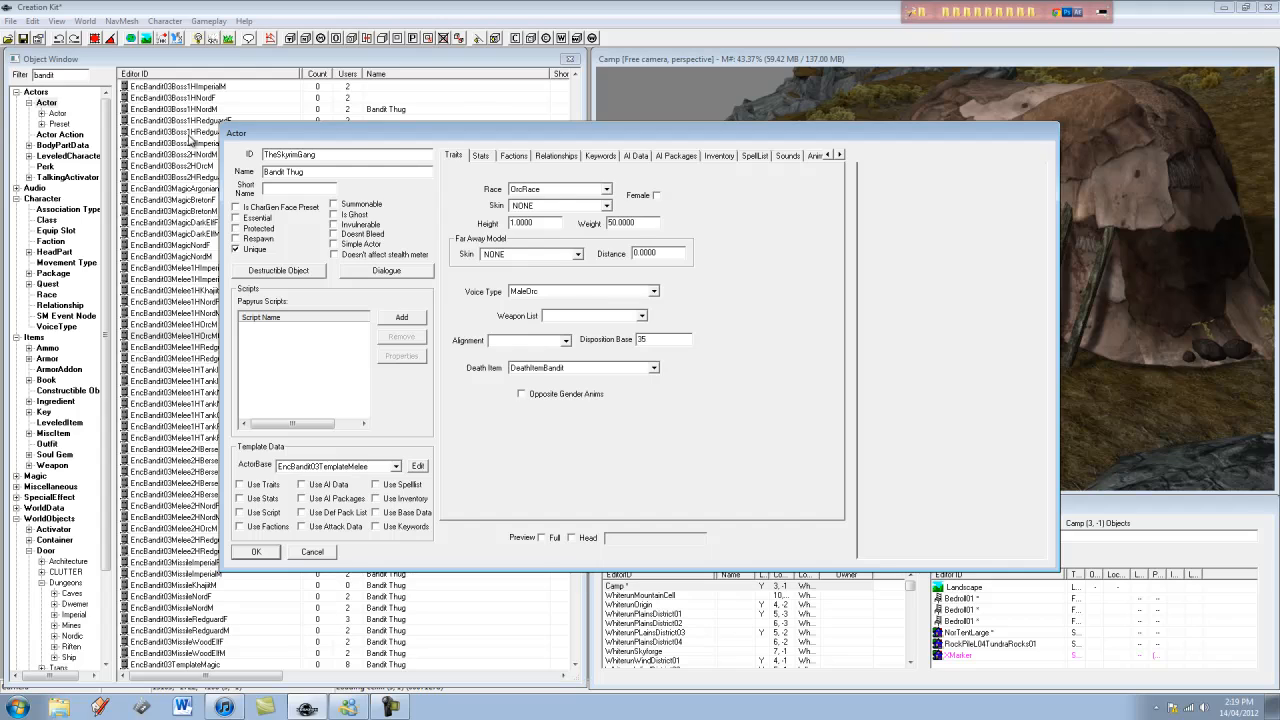
{"action": "key", "text": "Delete"}
{"action": "key", "text": "Tab"}
{"action": "type", "text": "W"}
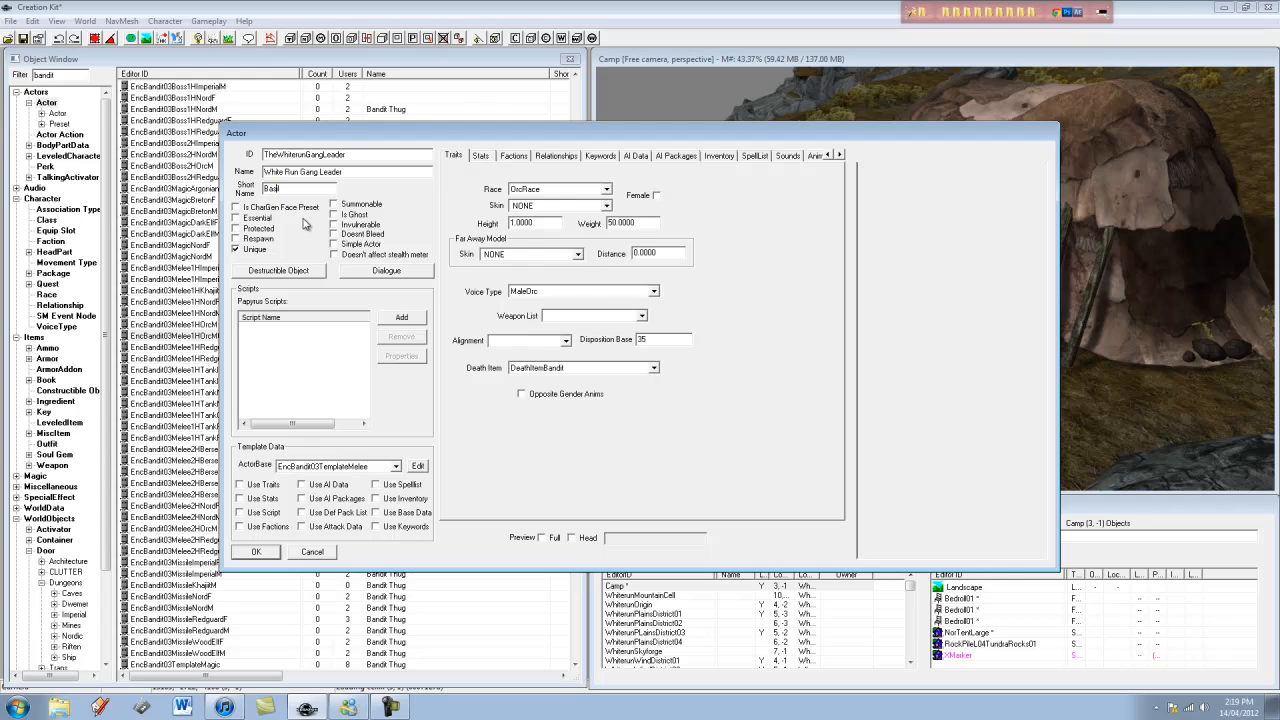
{"action": "left_click", "coordinate": [305, 230]}
- Examine the gang leader from the front in the full preview, briefly trying the female version before returning to male
{"action": "left_click", "coordinate": [541, 538]}
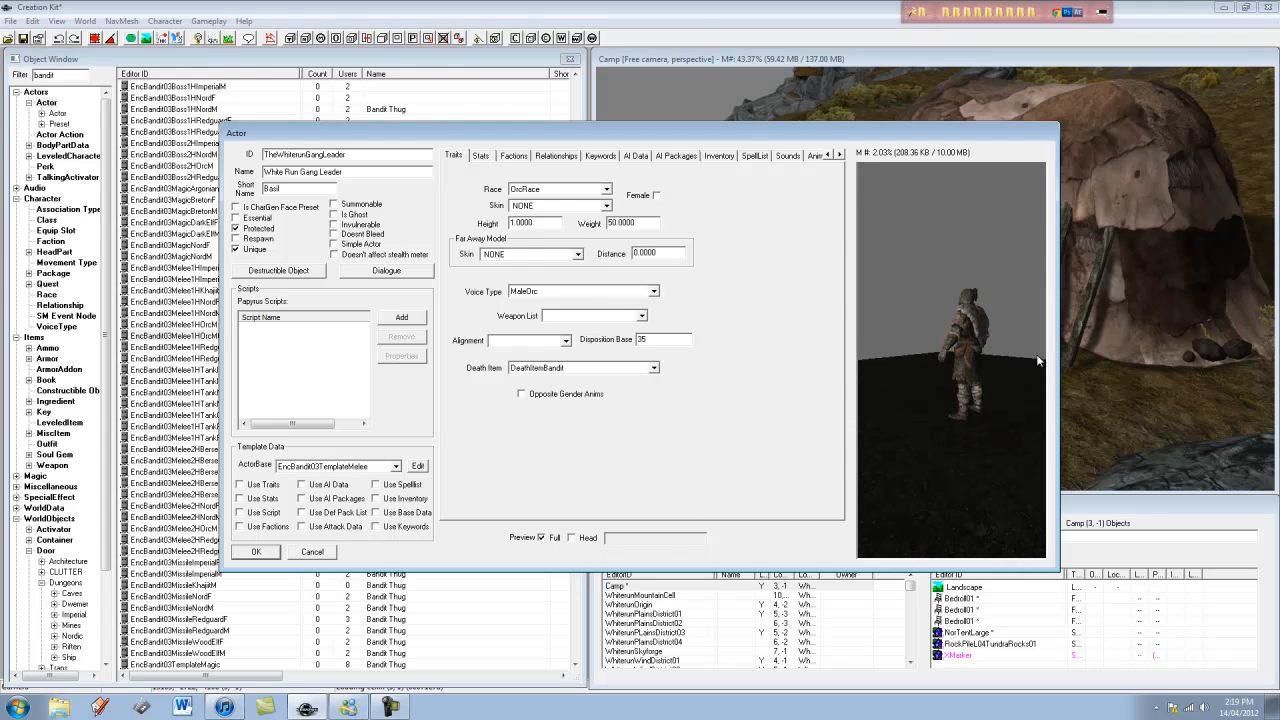
{"action": "left_click_drag", "start_coordinate": [889, 371], "coordinate": [962, 352]}
{"action": "scroll", "coordinate": [1022, 312], "scroll_direction": "up", "scroll_amount": 5}
{"action": "scroll", "coordinate": [948, 307], "scroll_direction": "down", "scroll_amount": 1}
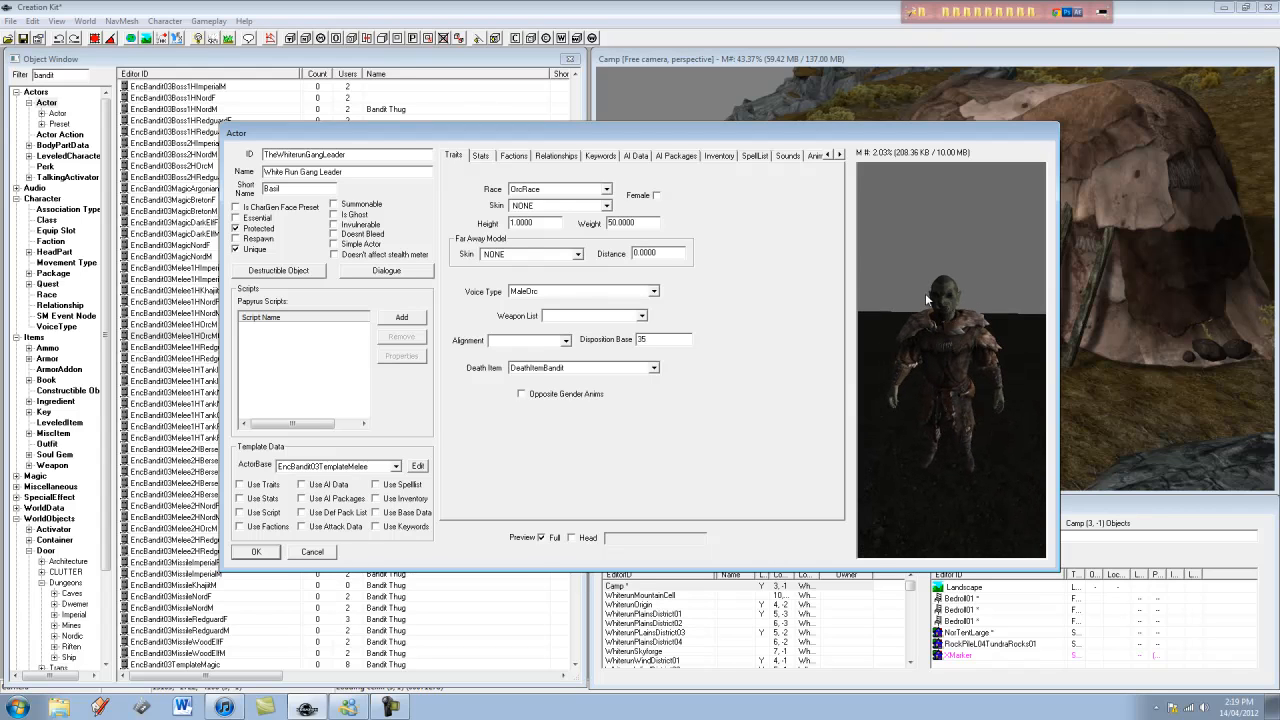
{"action": "left_click", "coordinate": [657, 196]}
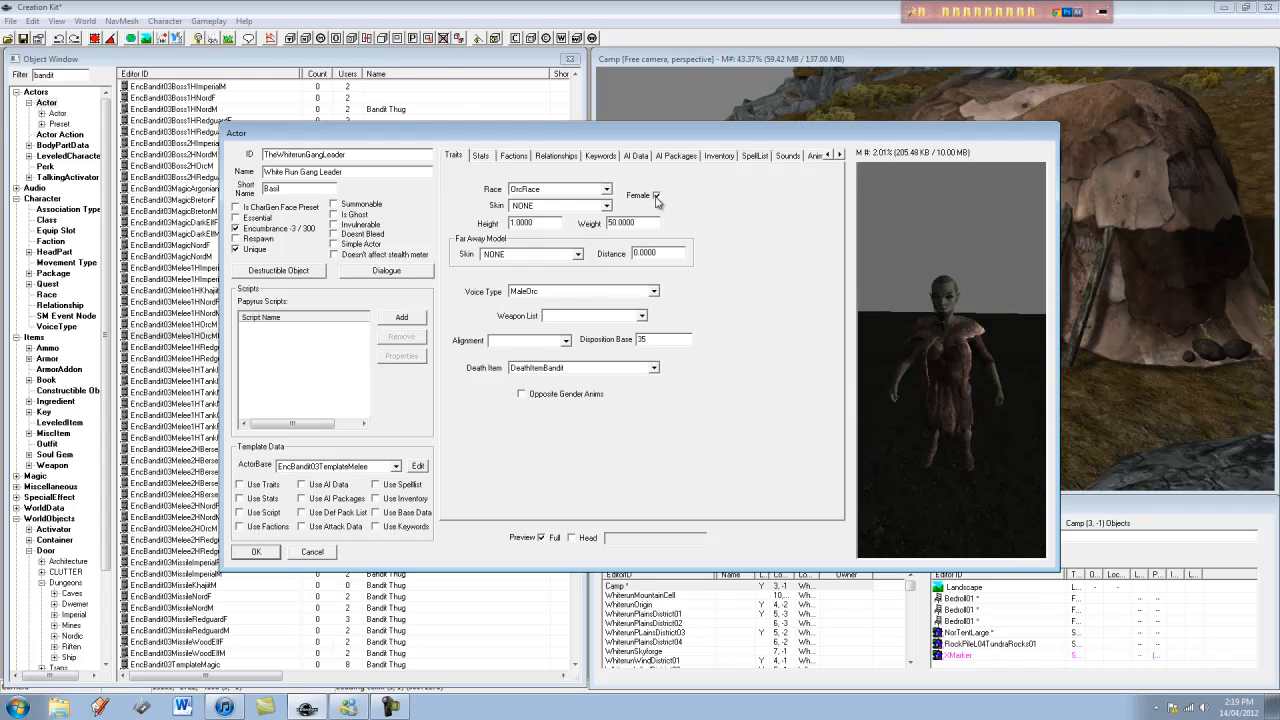
{"action": "left_click", "coordinate": [657, 196]}
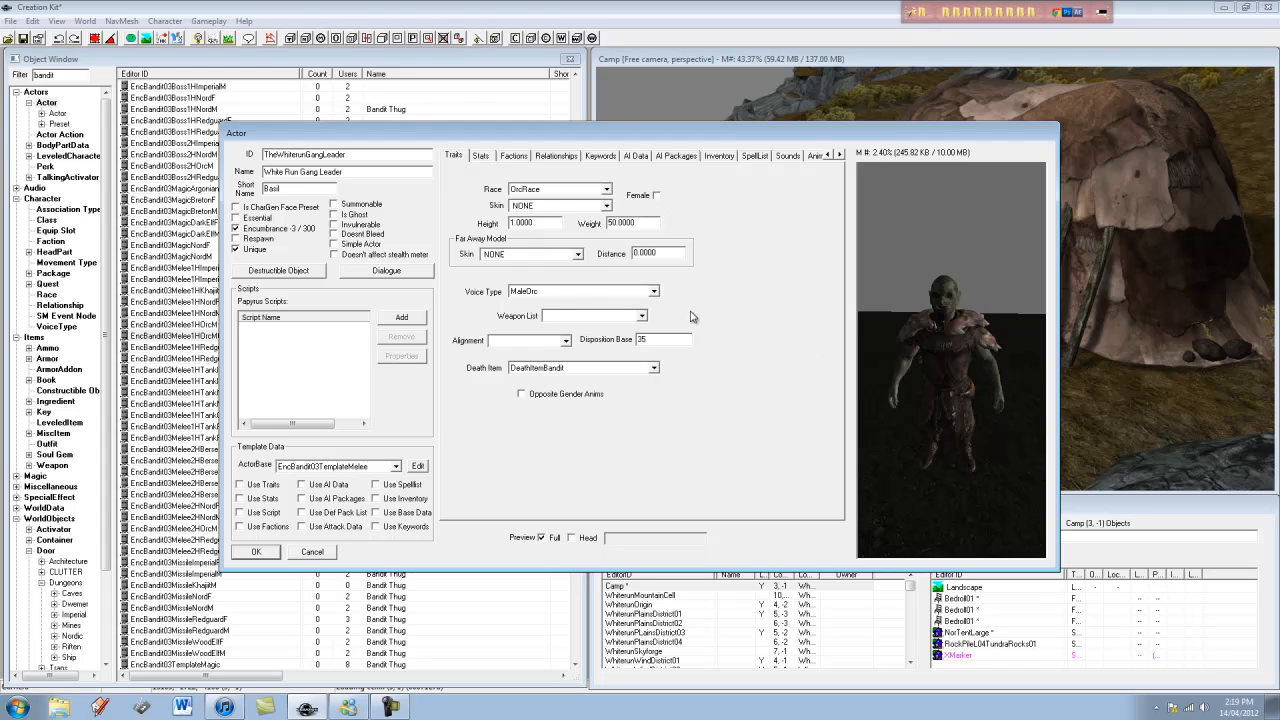
- Review the gang leader's stats, factions, relationships and keywords
{"action": "left_click", "coordinate": [486, 156]}
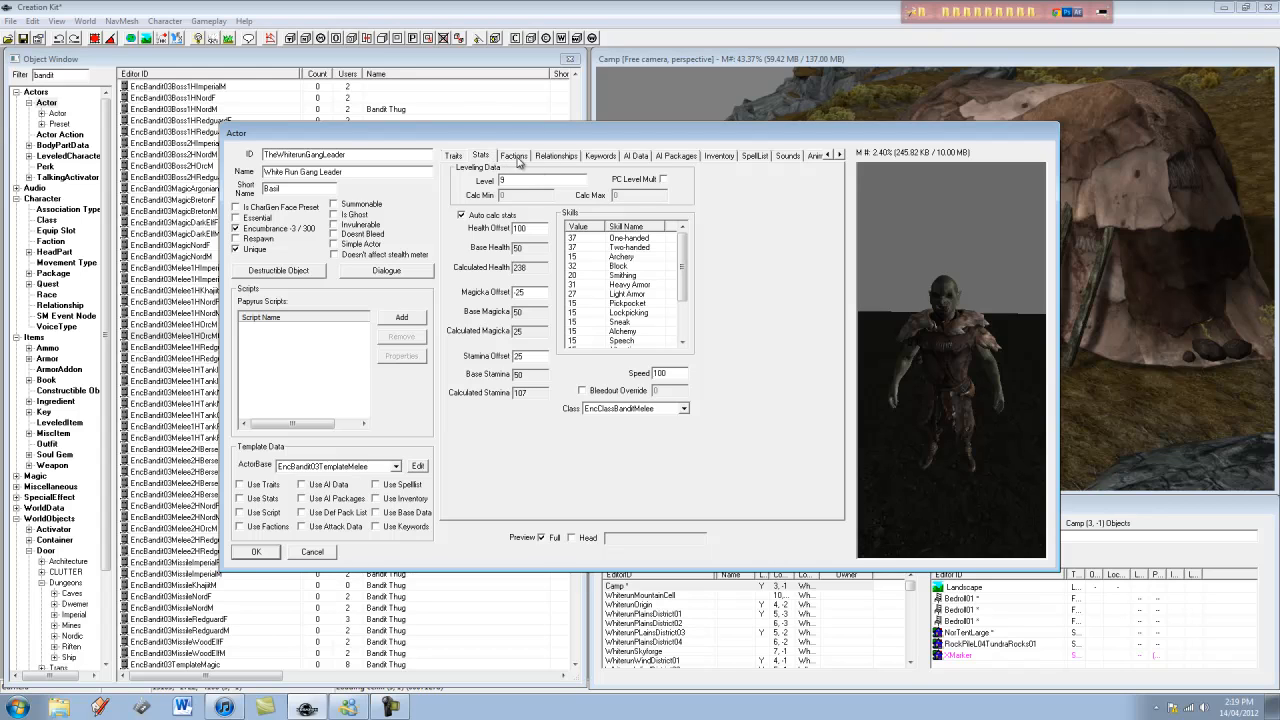
{"action": "left_click", "coordinate": [514, 156]}
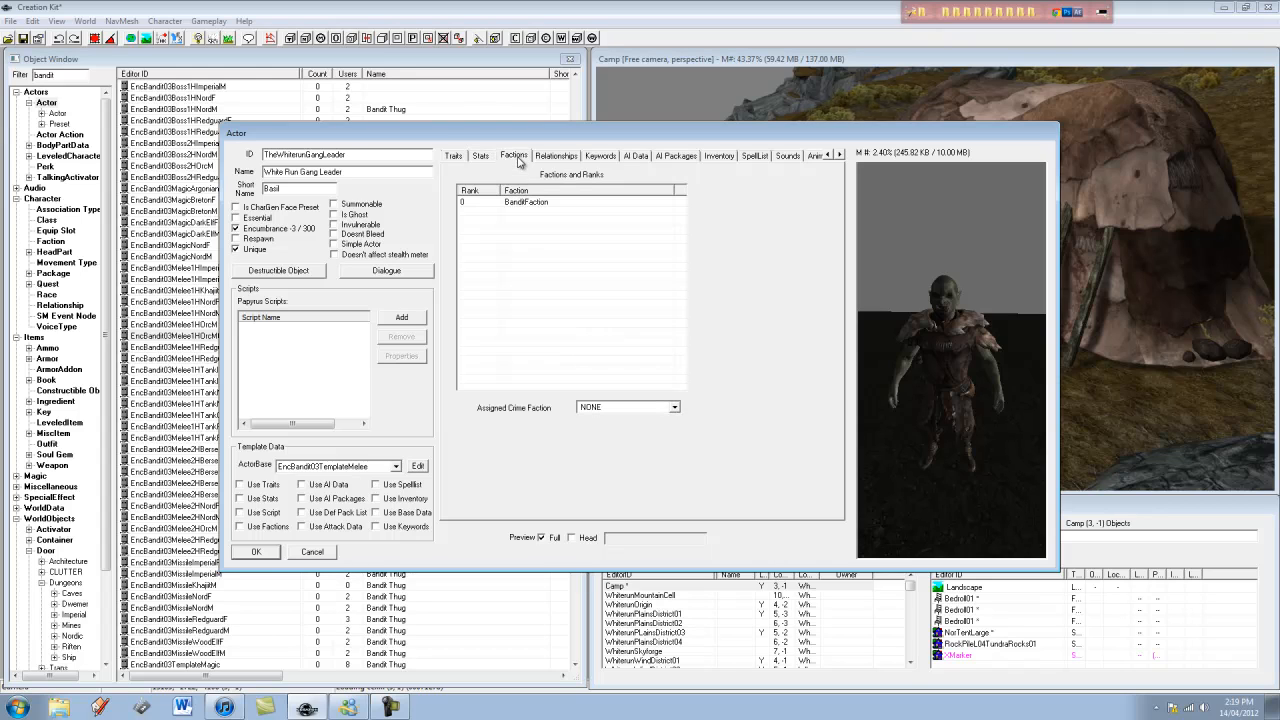
{"action": "left_click", "coordinate": [545, 203]}
{"action": "left_click", "coordinate": [560, 156]}
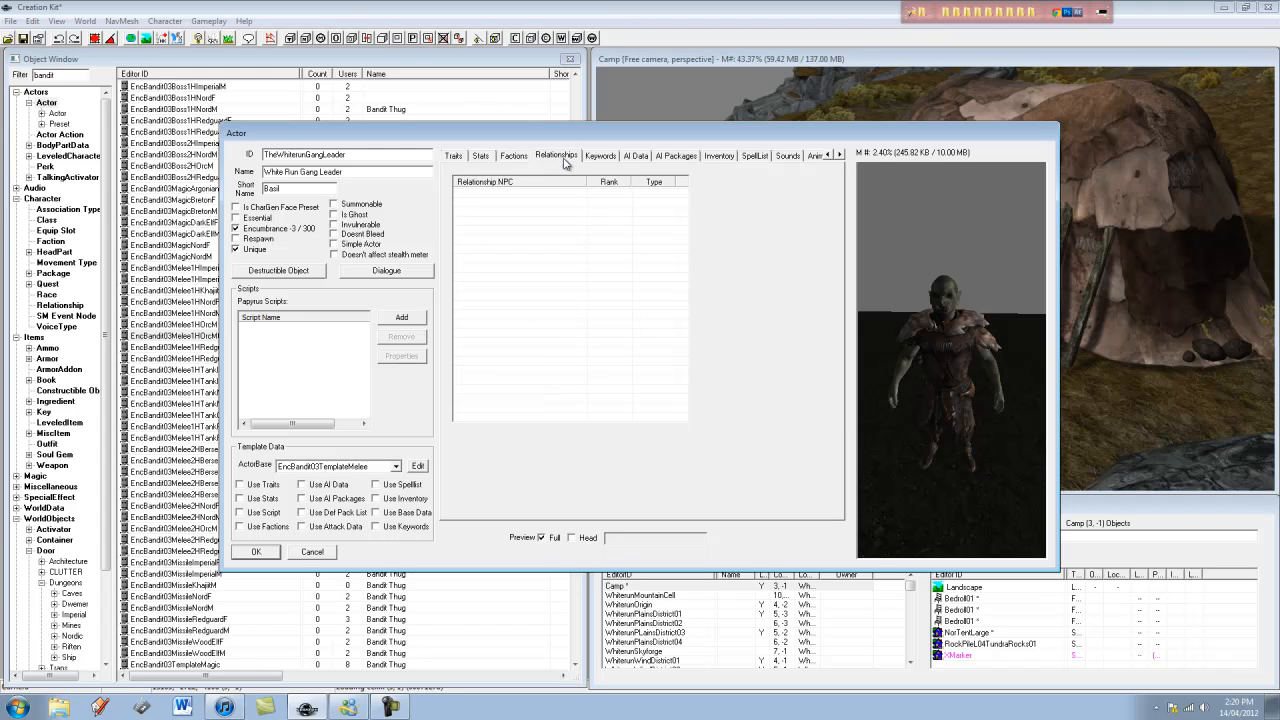
{"action": "left_click", "coordinate": [601, 157]}
- In the gang leader's AI data, keep aggression at Very Aggressive and set confidence to Cautious and assistance to Helps Nobody
{"action": "left_click", "coordinate": [637, 157]}
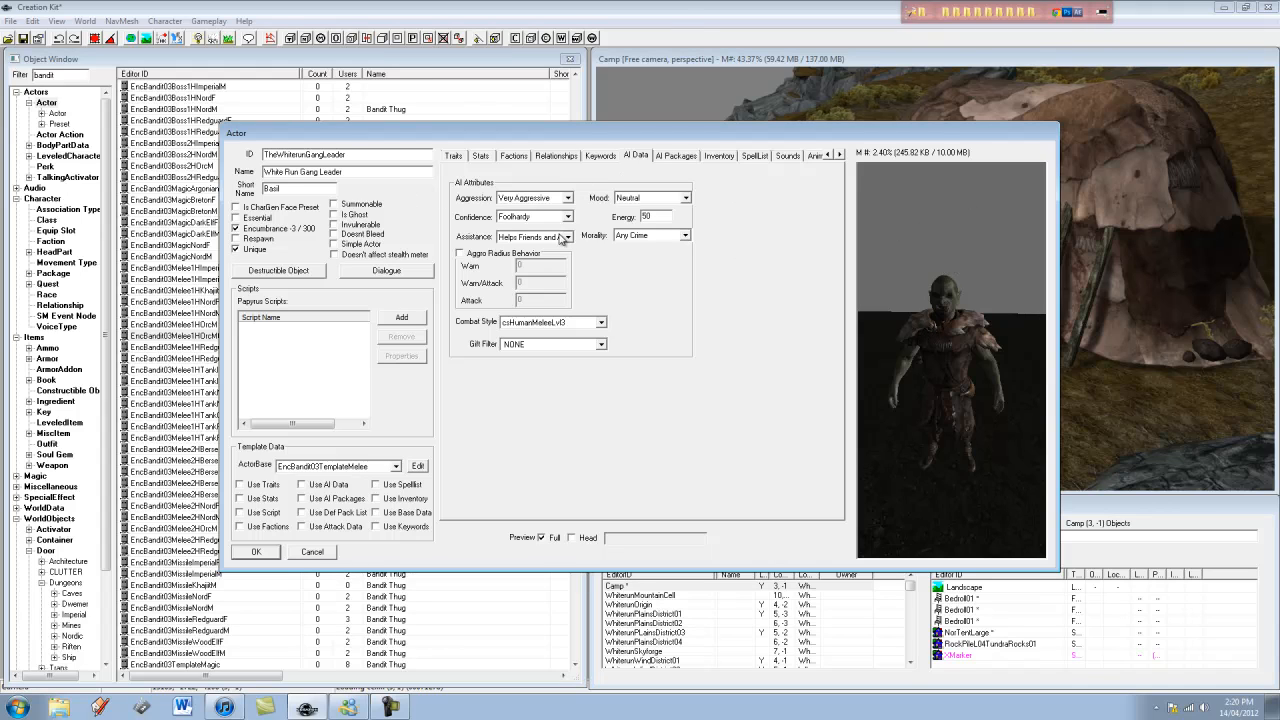
{"action": "left_click", "coordinate": [530, 198]}
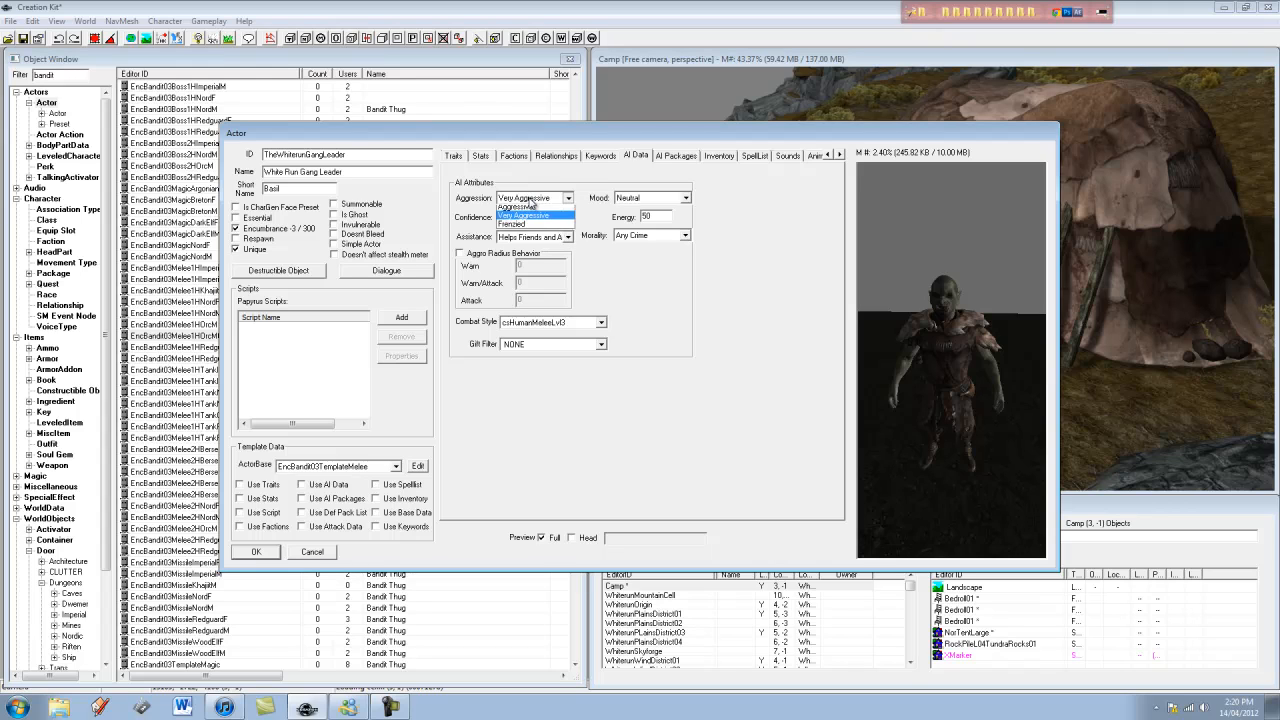
{"action": "left_click", "coordinate": [522, 228]}
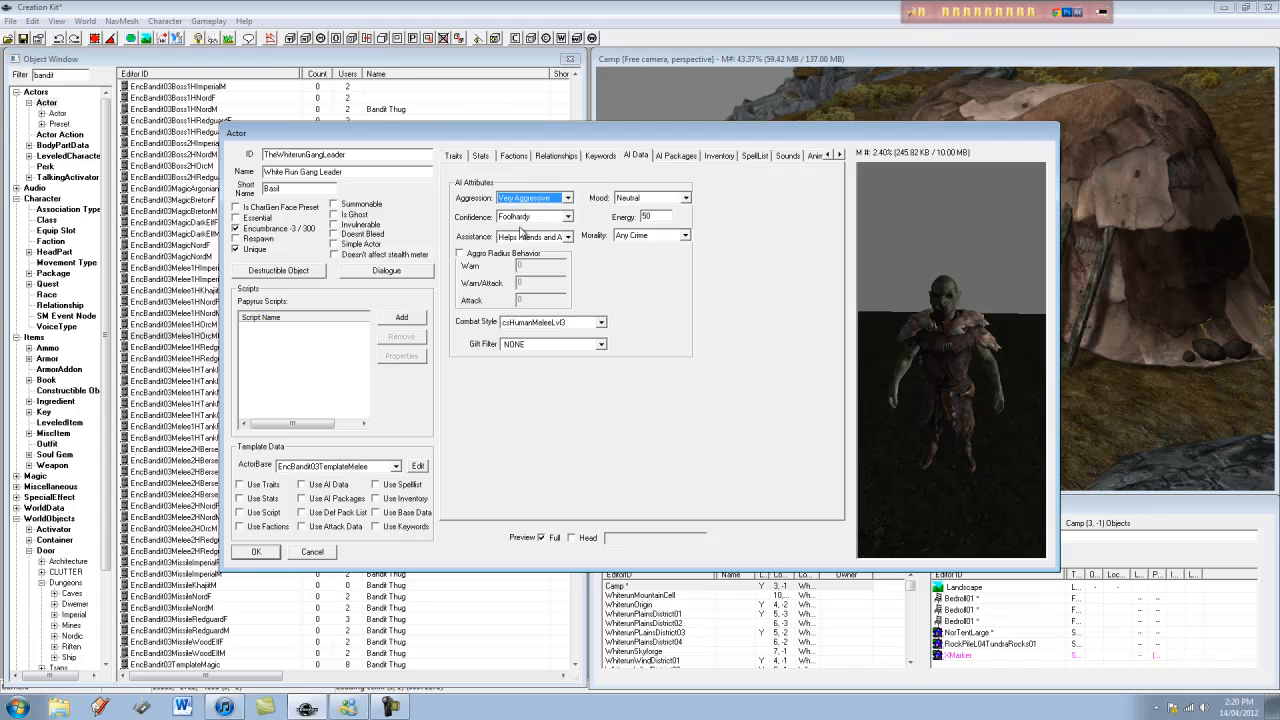
{"action": "left_click", "coordinate": [525, 218]}
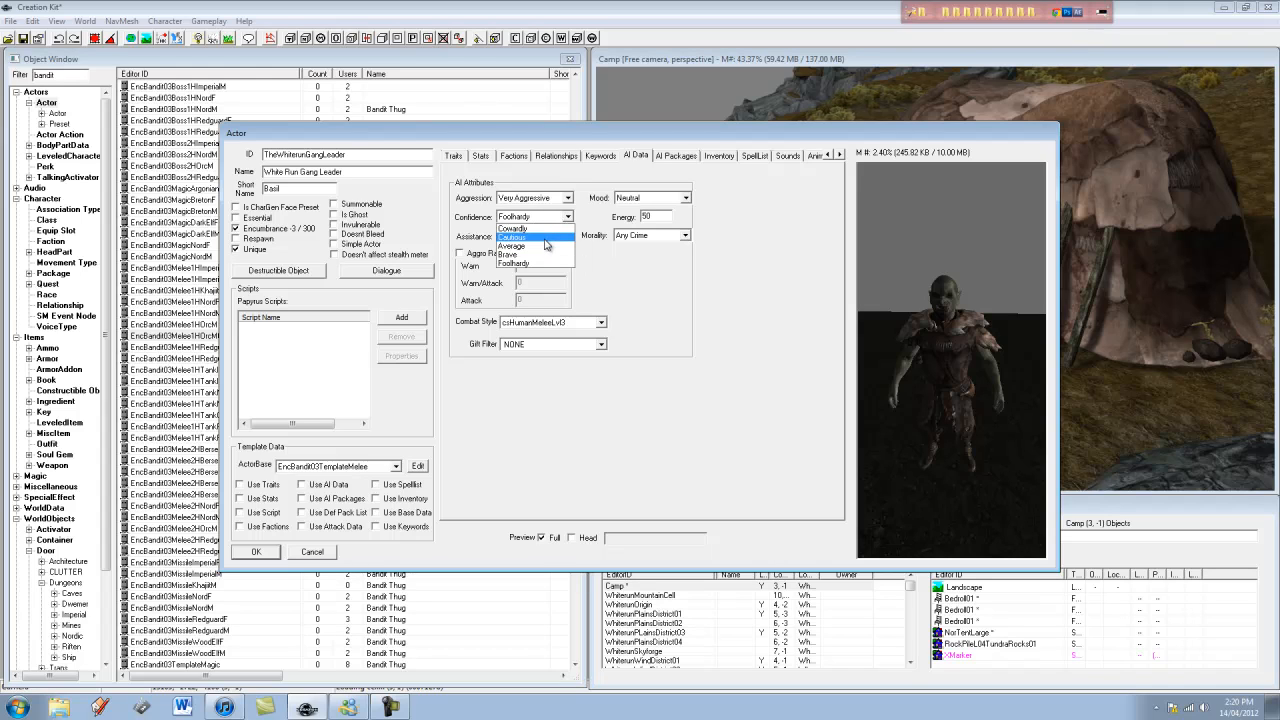
{"action": "left_click", "coordinate": [546, 238]}
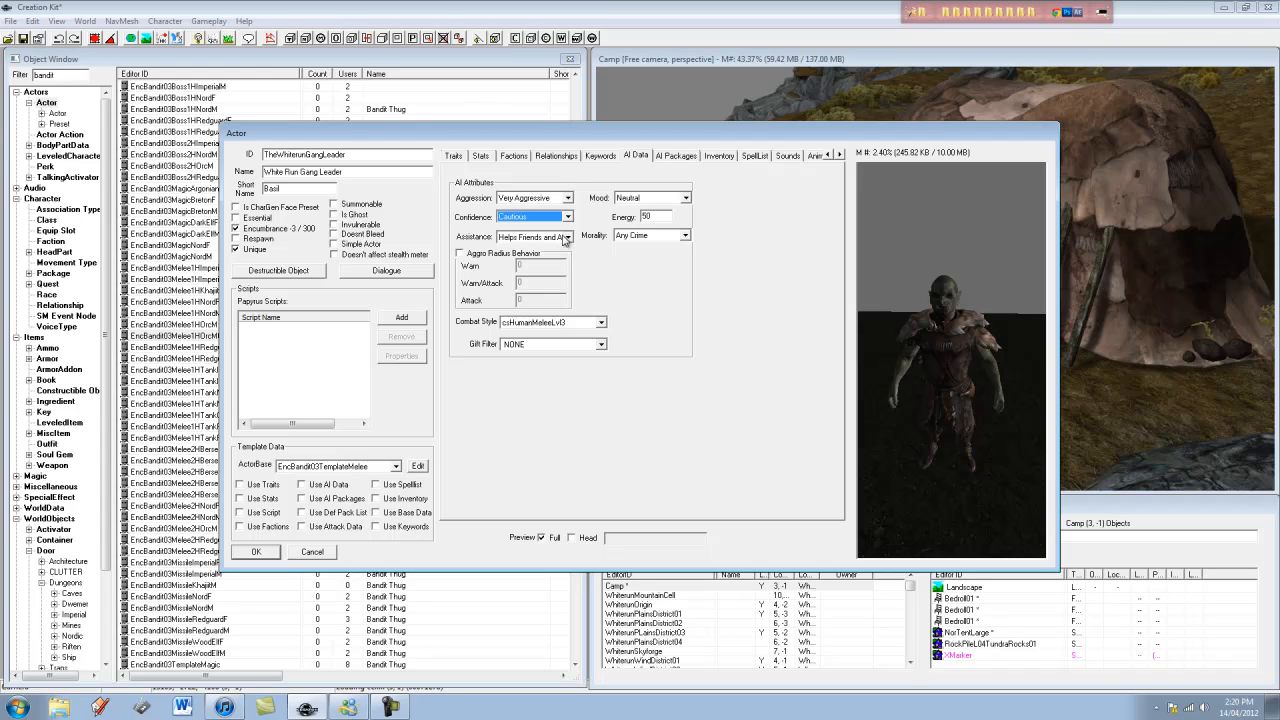
{"action": "left_click", "coordinate": [567, 237]}
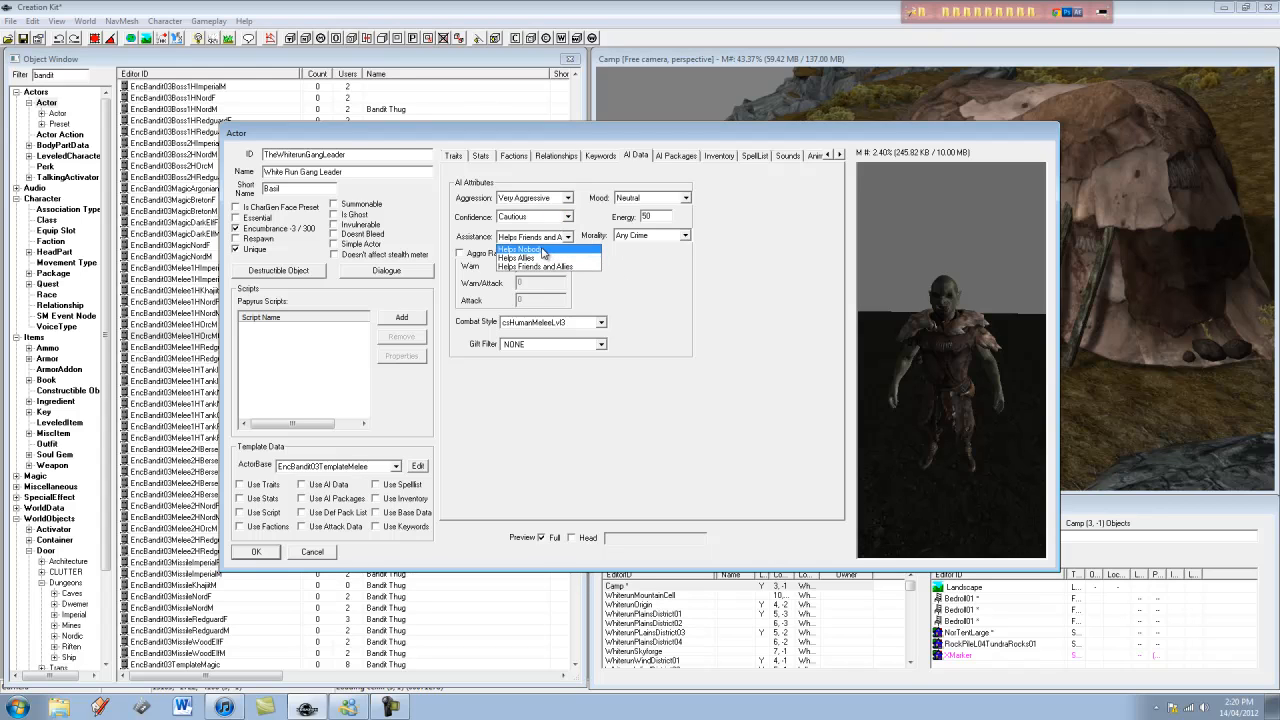
{"action": "left_click", "coordinate": [562, 250]}
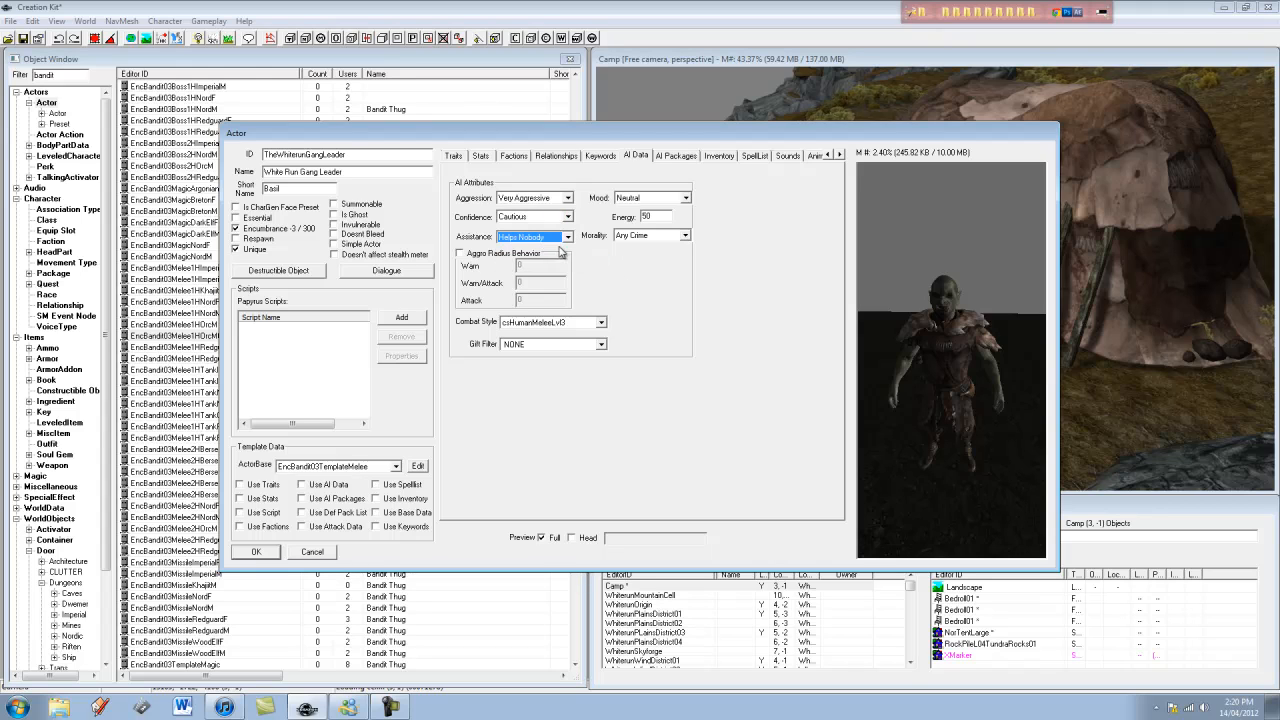
- Set the gang leader's mood to Angry and keep morality at Any Crime
{"action": "left_click", "coordinate": [652, 199]}
{"action": "left_click", "coordinate": [654, 199]}
{"action": "left_click", "coordinate": [652, 213]}
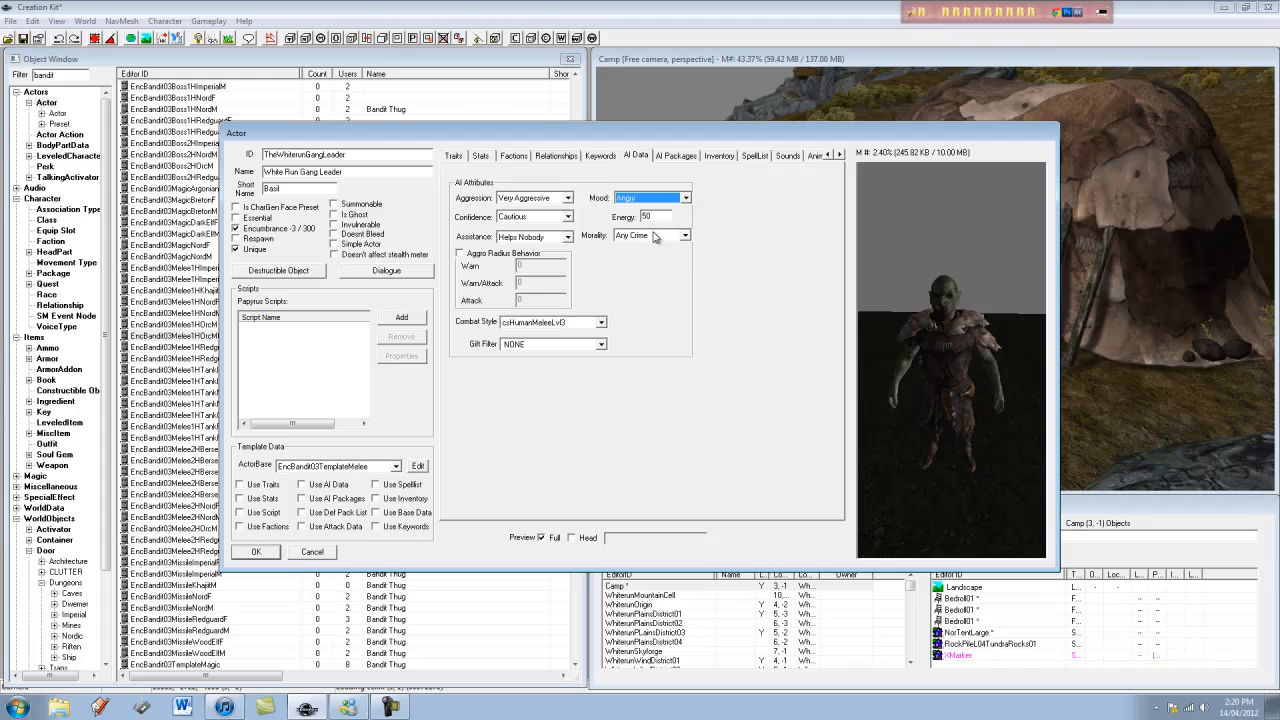
{"action": "left_click", "coordinate": [654, 236]}
{"action": "left_click", "coordinate": [654, 236]}
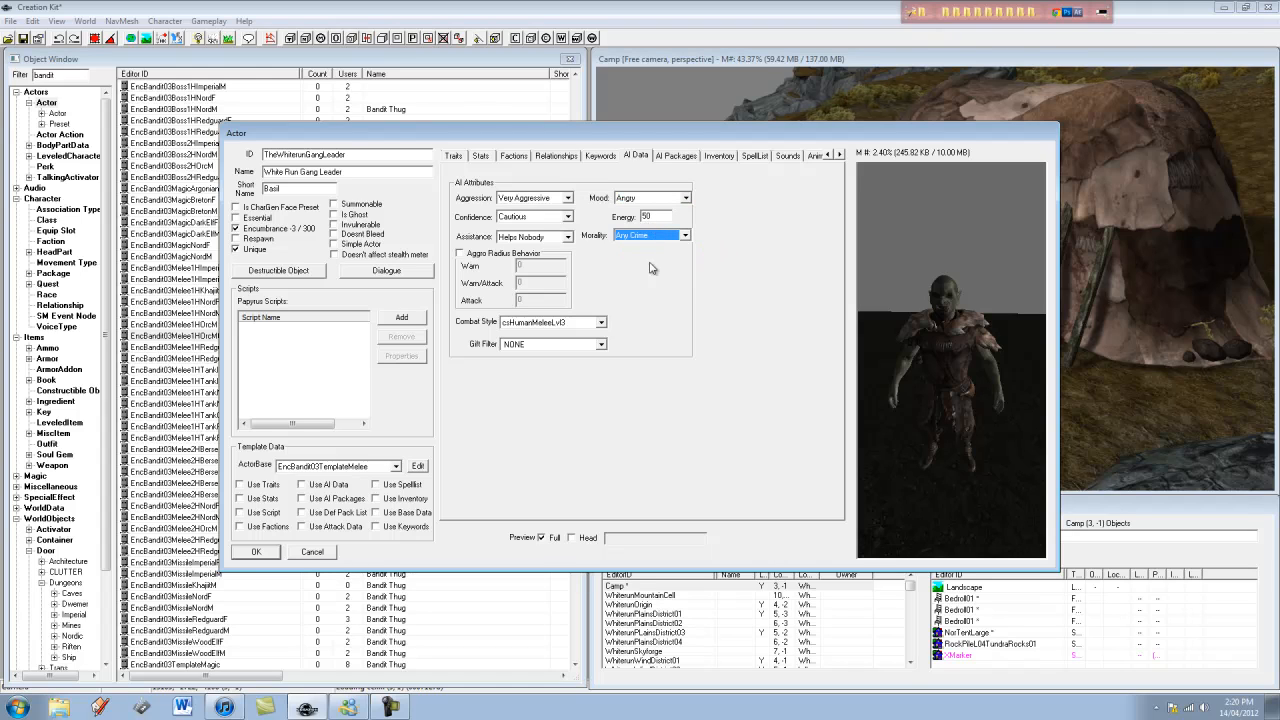
- Check the AI packages, and remove LItemBanditWeapon1H, LootBanditRandom and LootGoldChange25 from the gang leader's inventory
{"action": "left_click", "coordinate": [674, 158]}
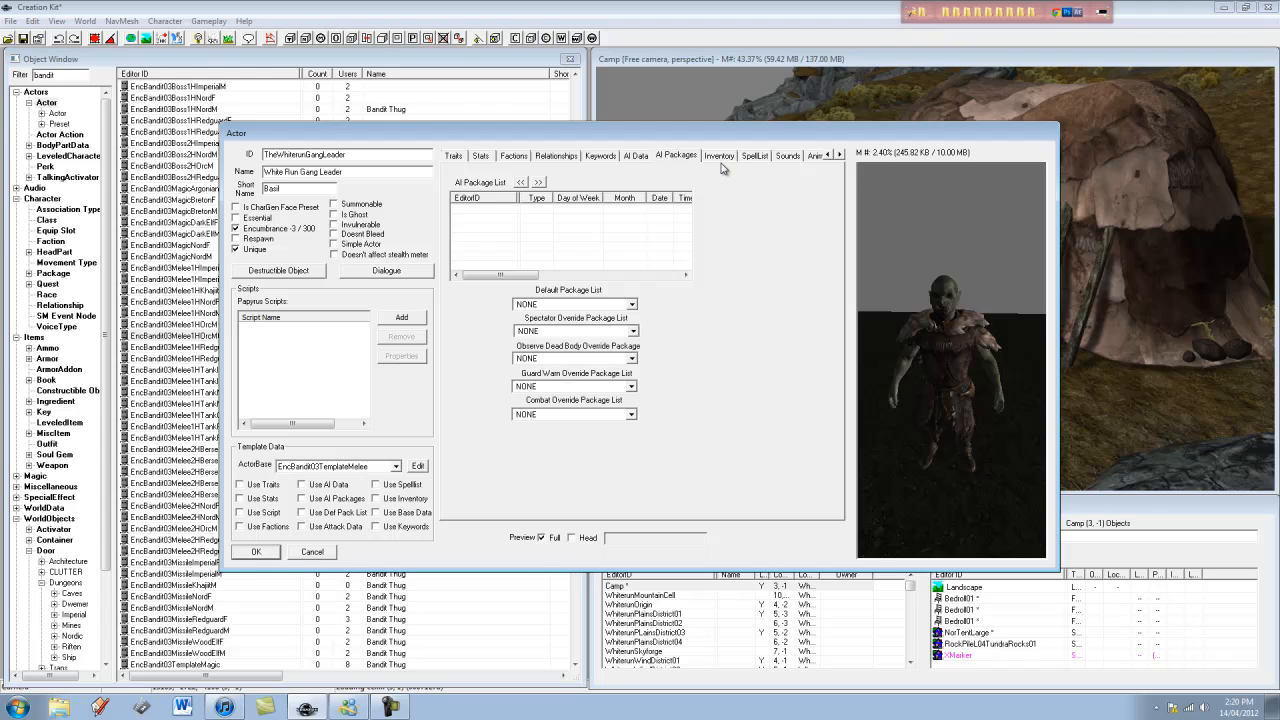
{"action": "left_click", "coordinate": [720, 157]}
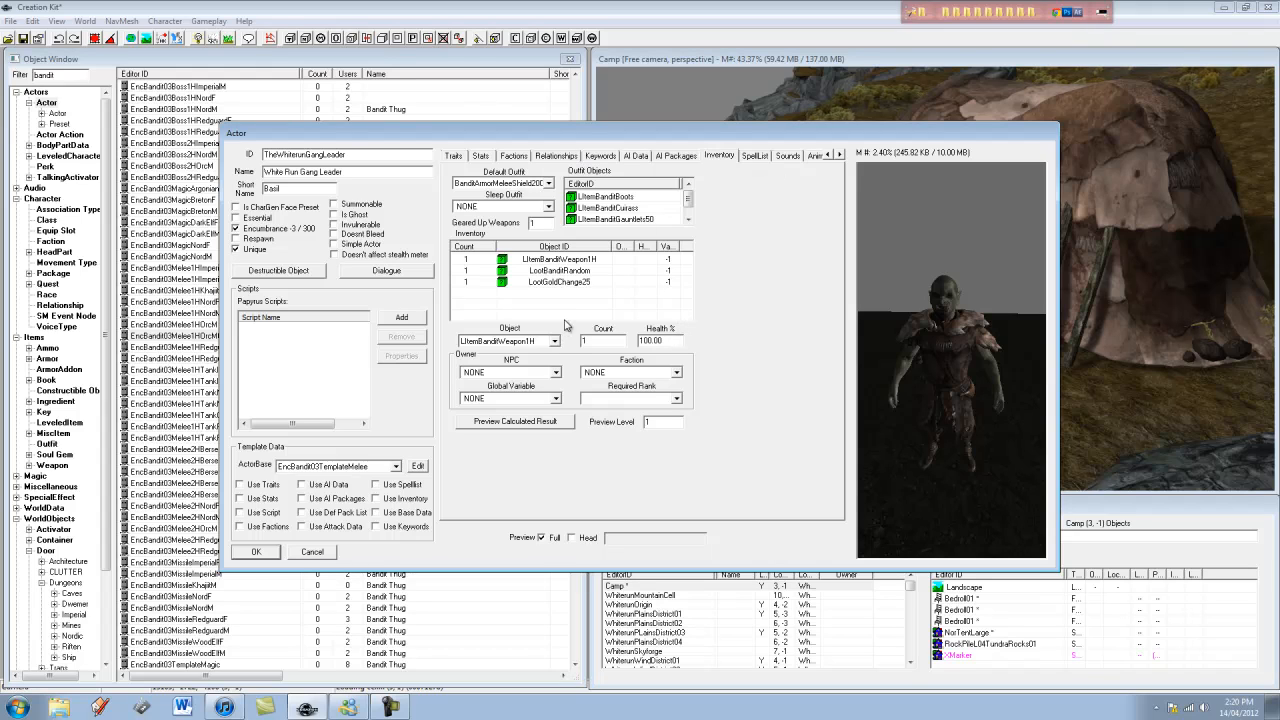
{"action": "left_click", "coordinate": [584, 260]}
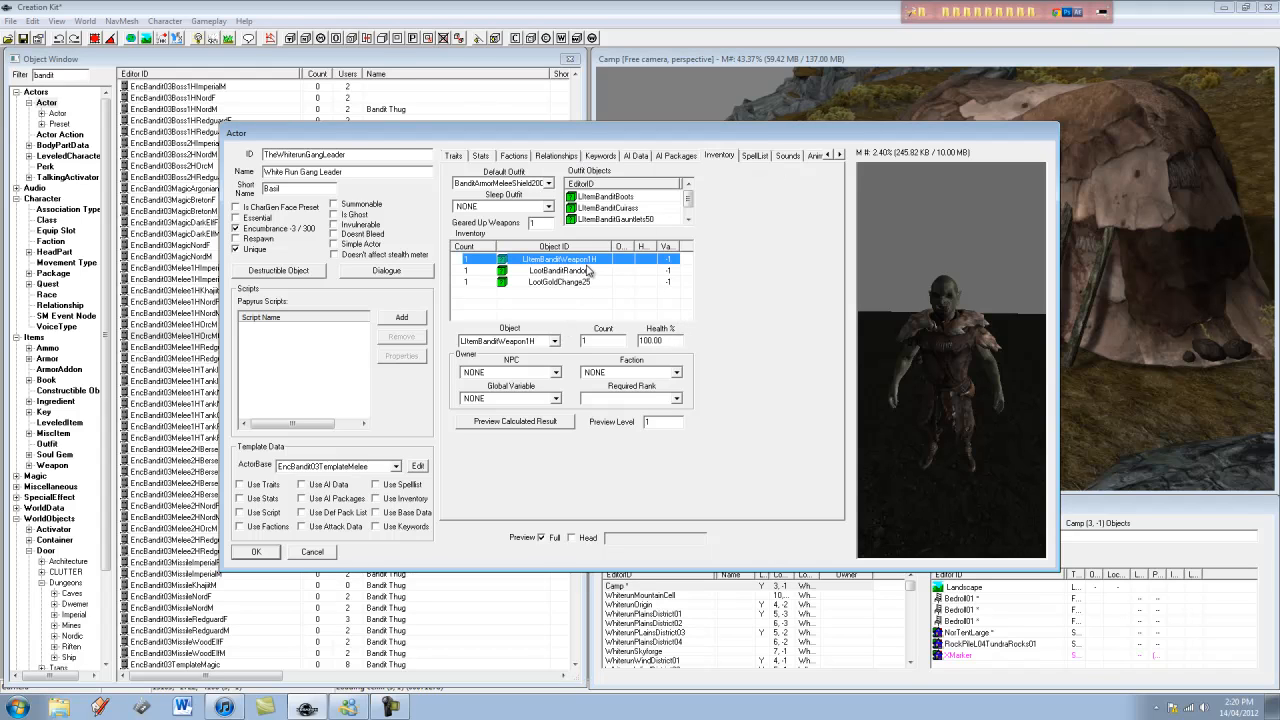
{"action": "key", "text": "Delete"}
{"action": "left_click", "coordinate": [581, 263]}
{"action": "key", "text": "Delete"}
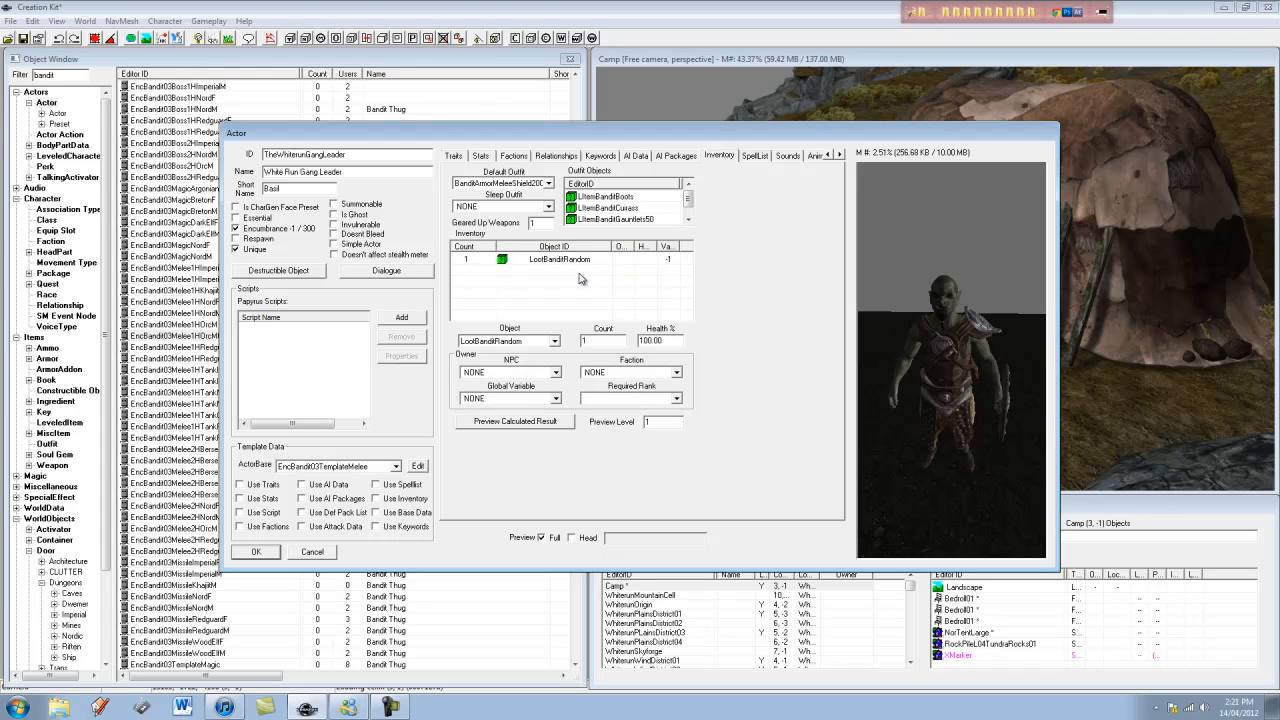
{"action": "left_click", "coordinate": [580, 263]}
{"action": "key", "text": "Delete"}
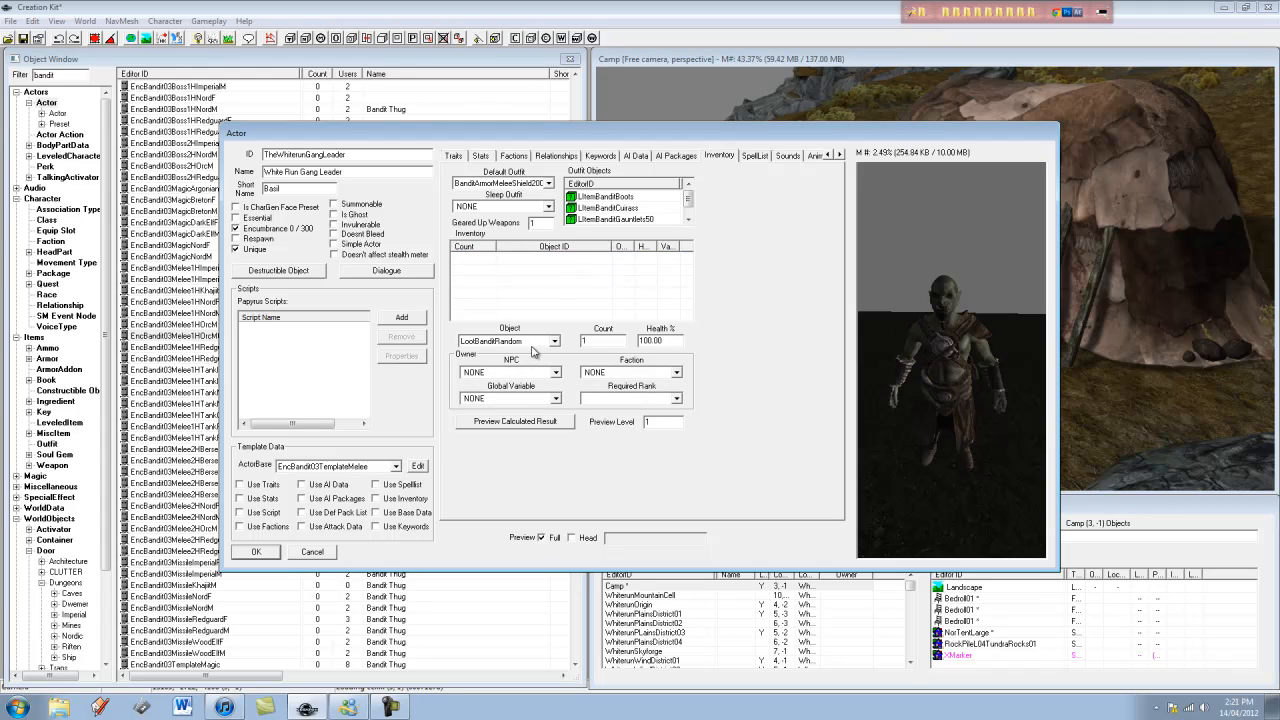
- Set the gang leader's default outfit to BarkeepClothes01 and refresh the full preview
{"action": "left_click", "coordinate": [535, 184]}
{"action": "left_click", "coordinate": [518, 221]}
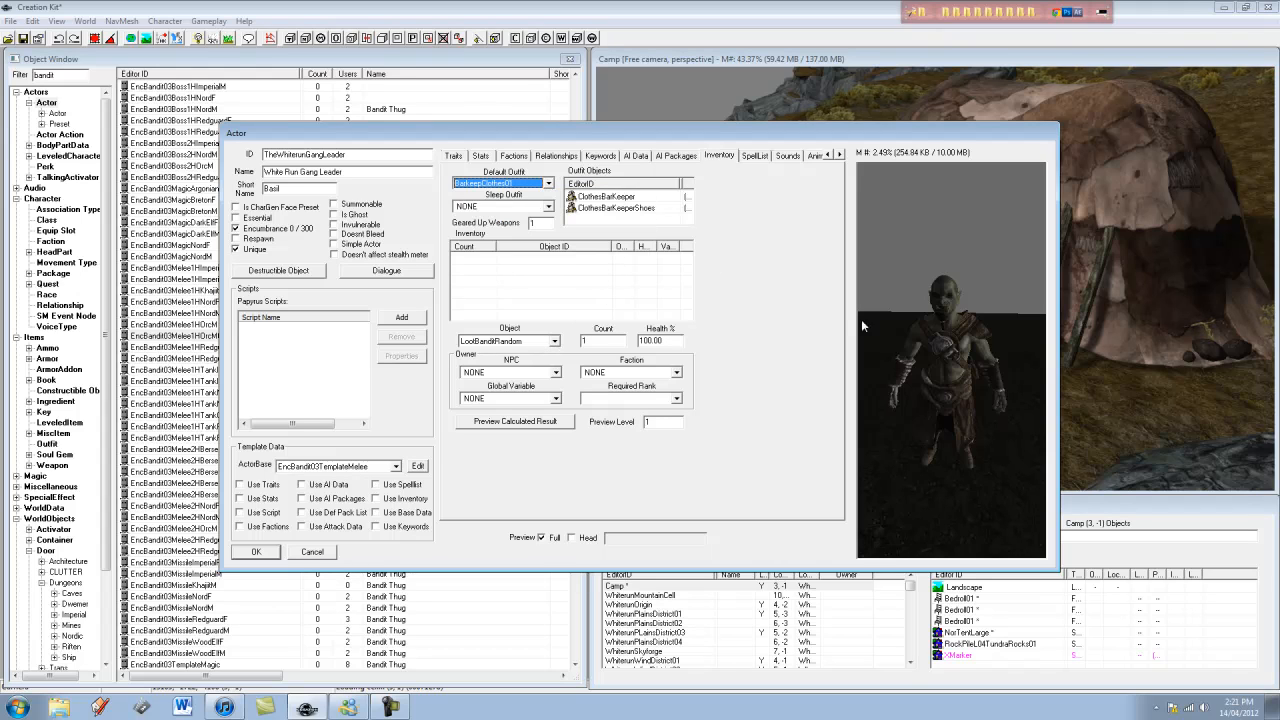
{"action": "left_click", "coordinate": [545, 541]}
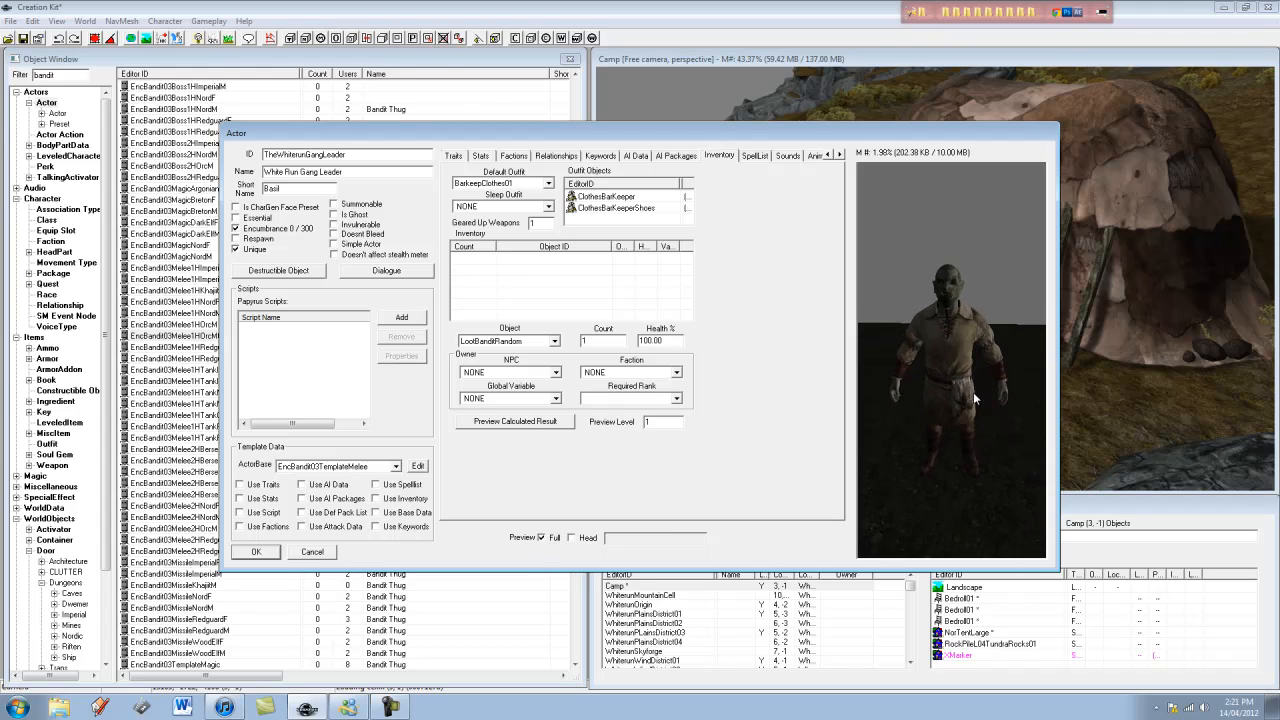
- Change the gang leader's default outfit to BeggarOutfit and refresh the full preview
{"action": "left_click", "coordinate": [530, 184]}
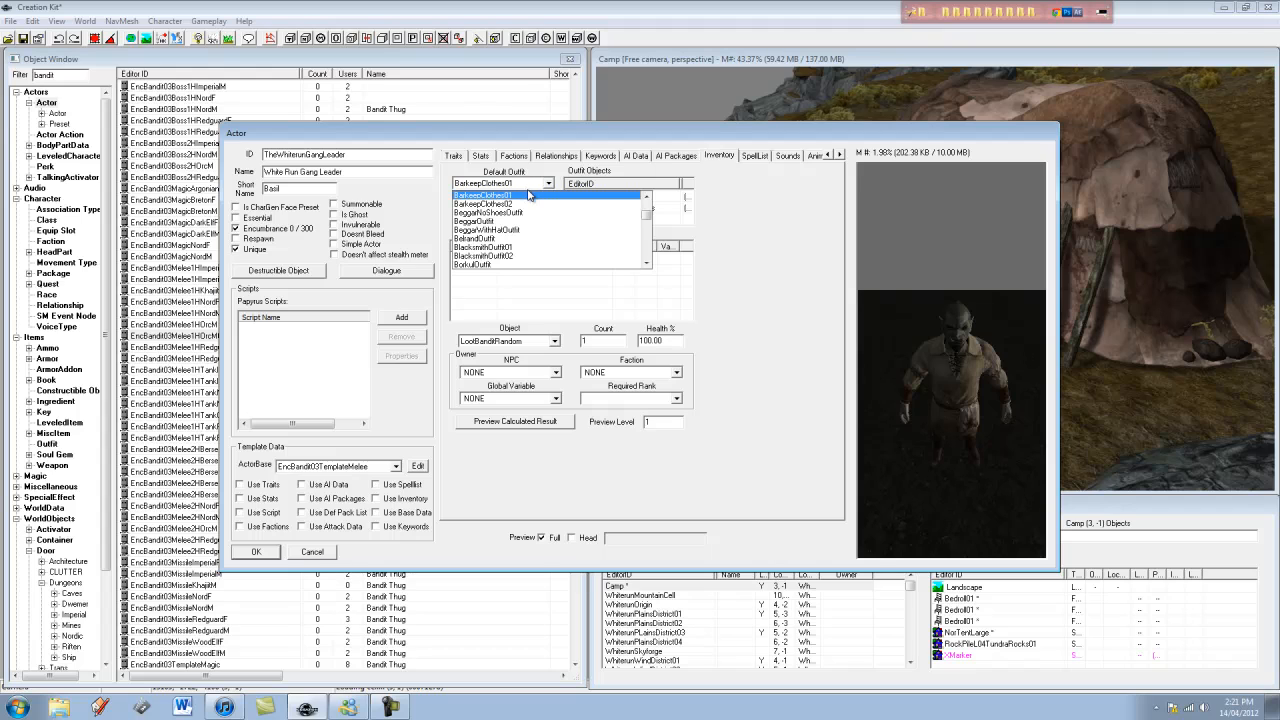
{"action": "left_click", "coordinate": [500, 221]}
{"action": "left_click", "coordinate": [538, 542]}
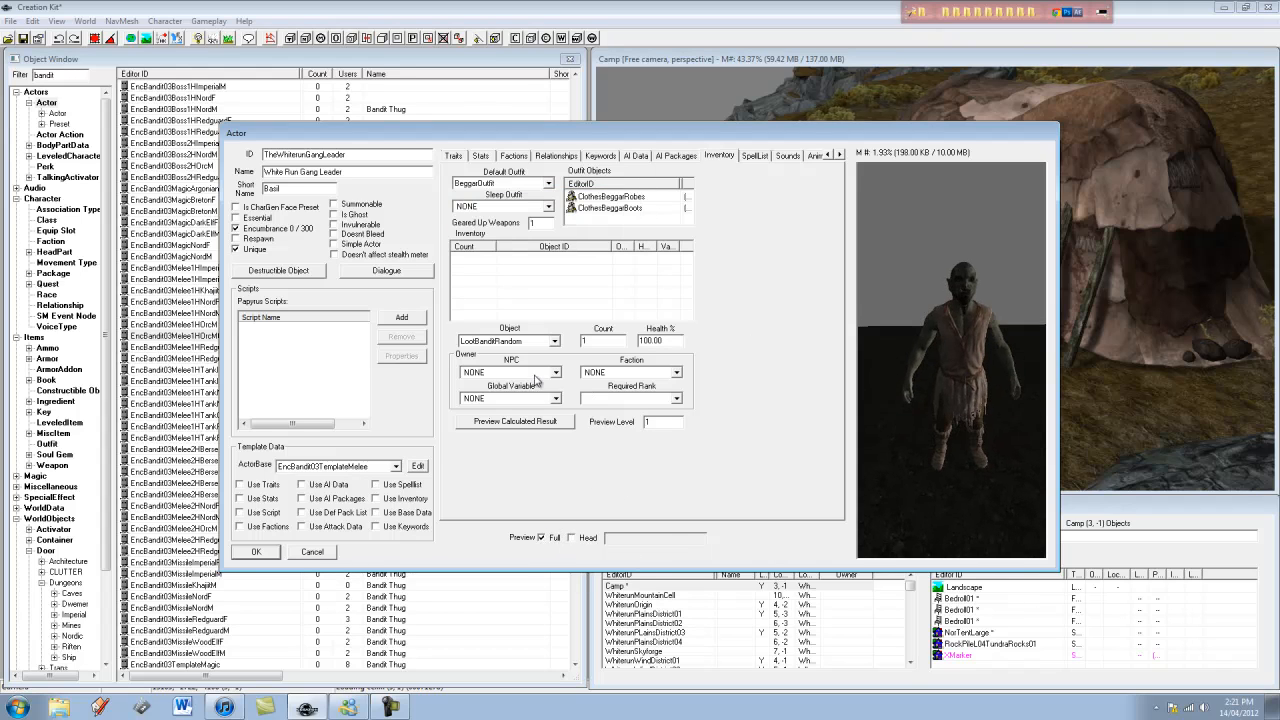
{"action": "left_click", "coordinate": [528, 346]}
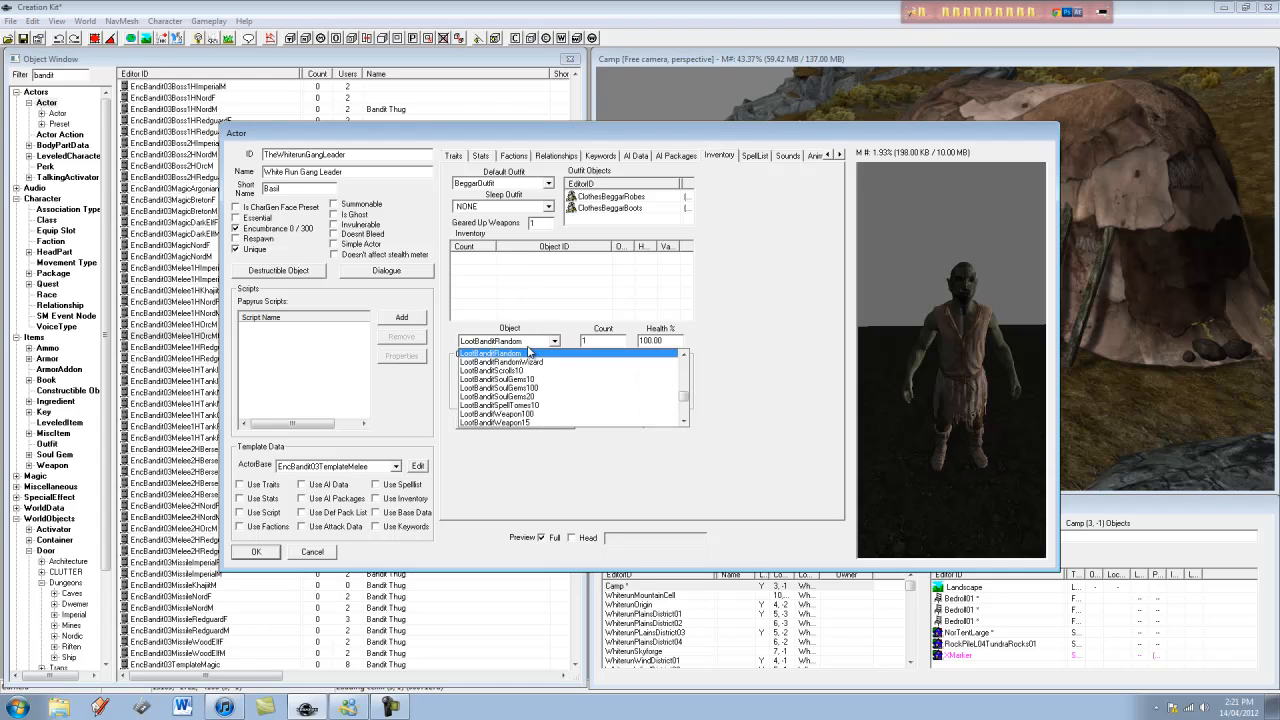
{"action": "mouse_move", "coordinate": [687, 404]}
{"action": "left_mouse_down"}
{"action": "mouse_move", "coordinate": [686, 421]}
{"action": "mouse_move", "coordinate": [688, 409]}
{"action": "left_mouse_up"}
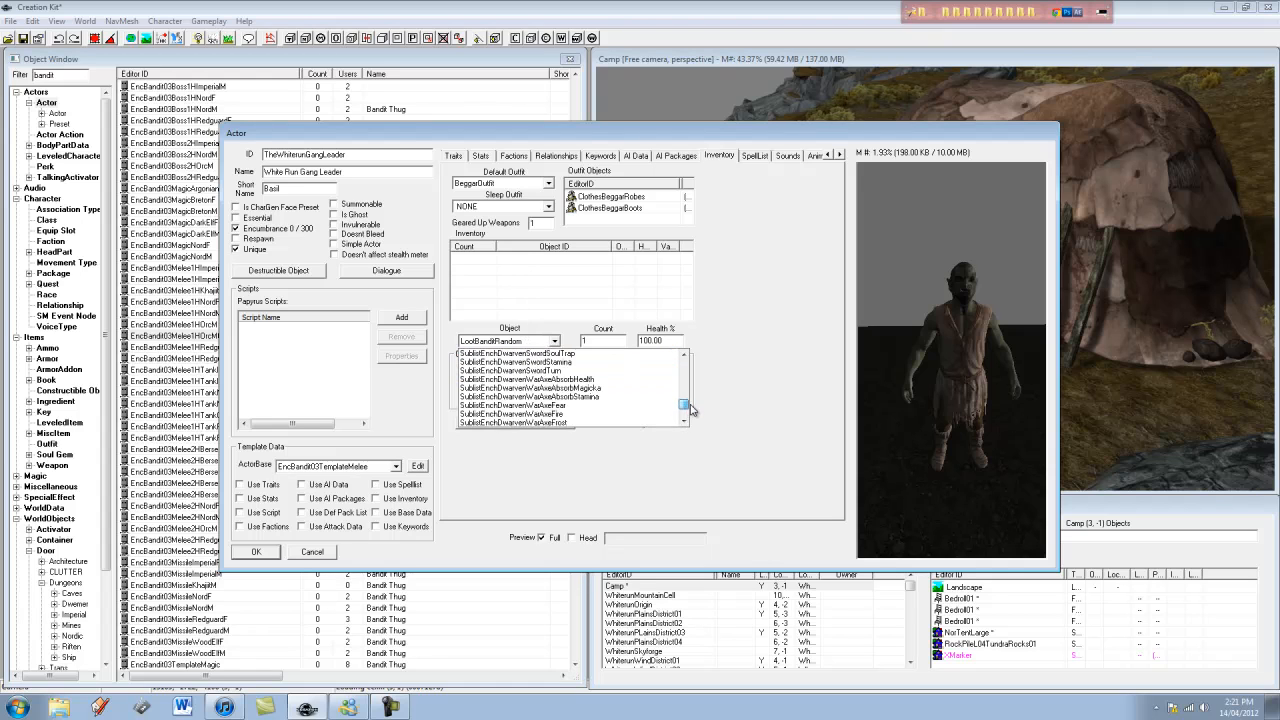
{"action": "scroll", "coordinate": [587, 400], "scroll_direction": "up", "scroll_amount": 15}
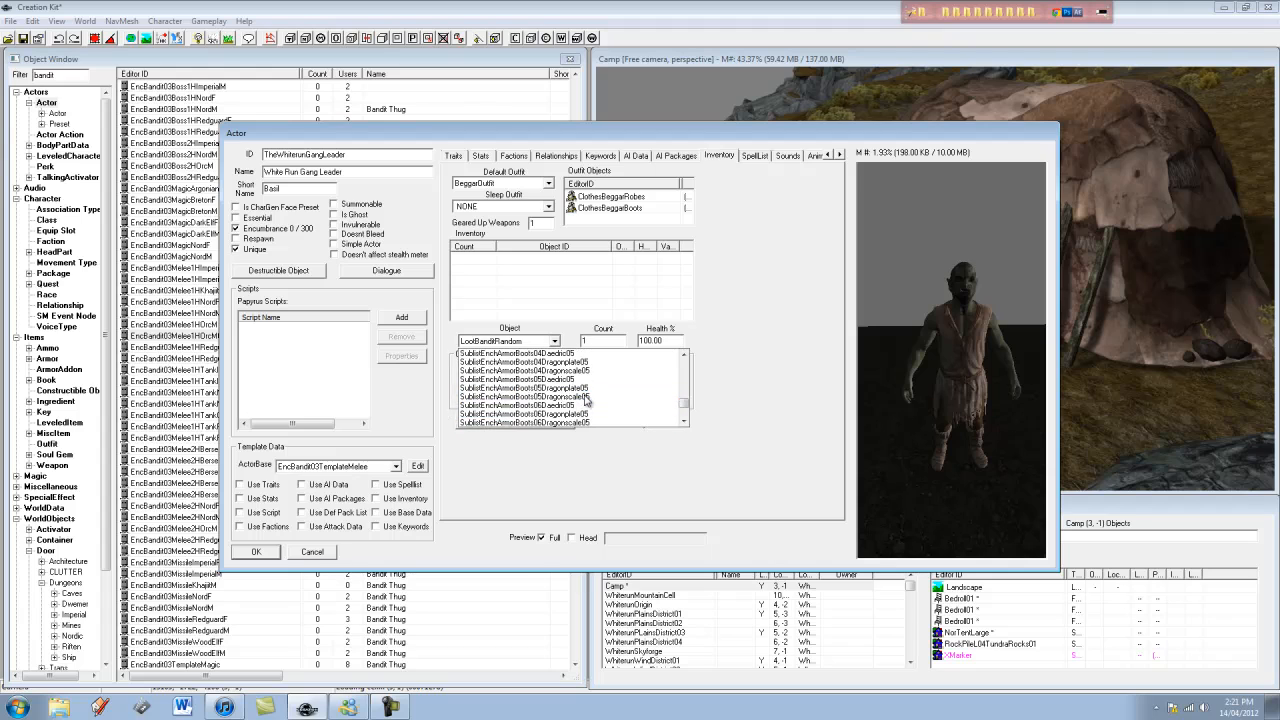
{"action": "type", "text": "ste"}
{"action": "scroll", "coordinate": [564, 400], "scroll_direction": "down", "scroll_amount": 1}
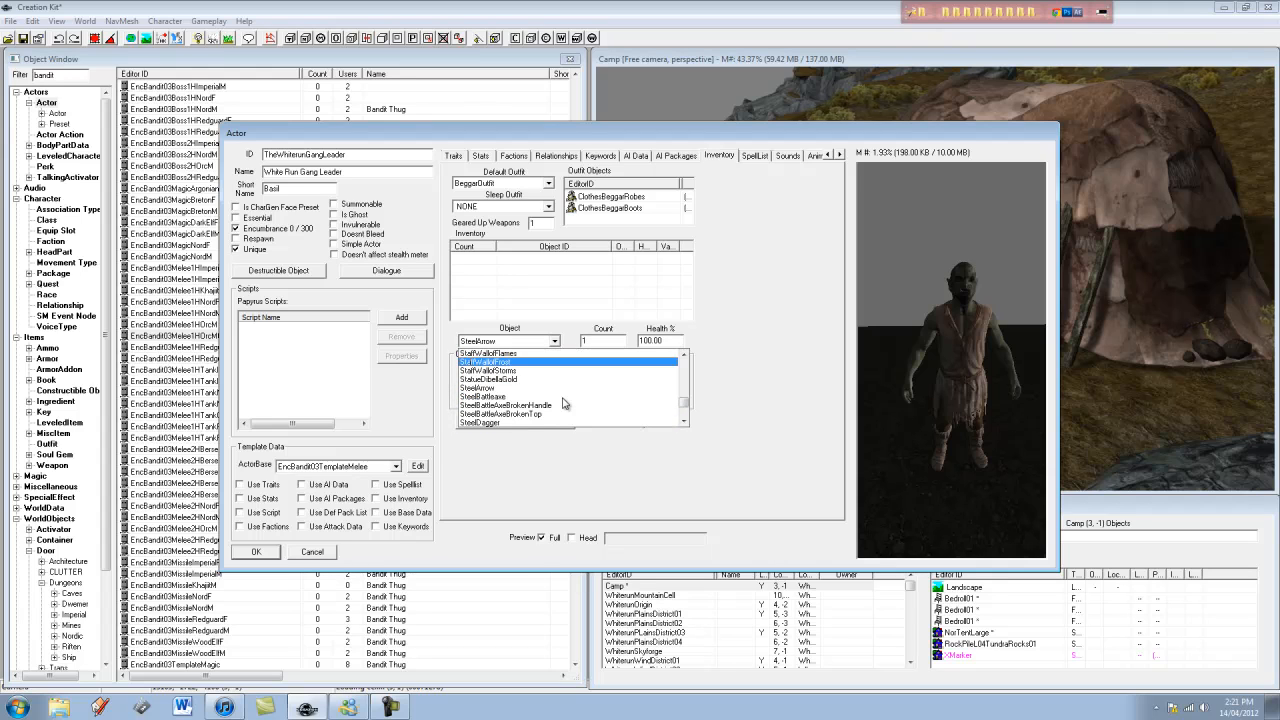
{"action": "left_click", "coordinate": [555, 397]}
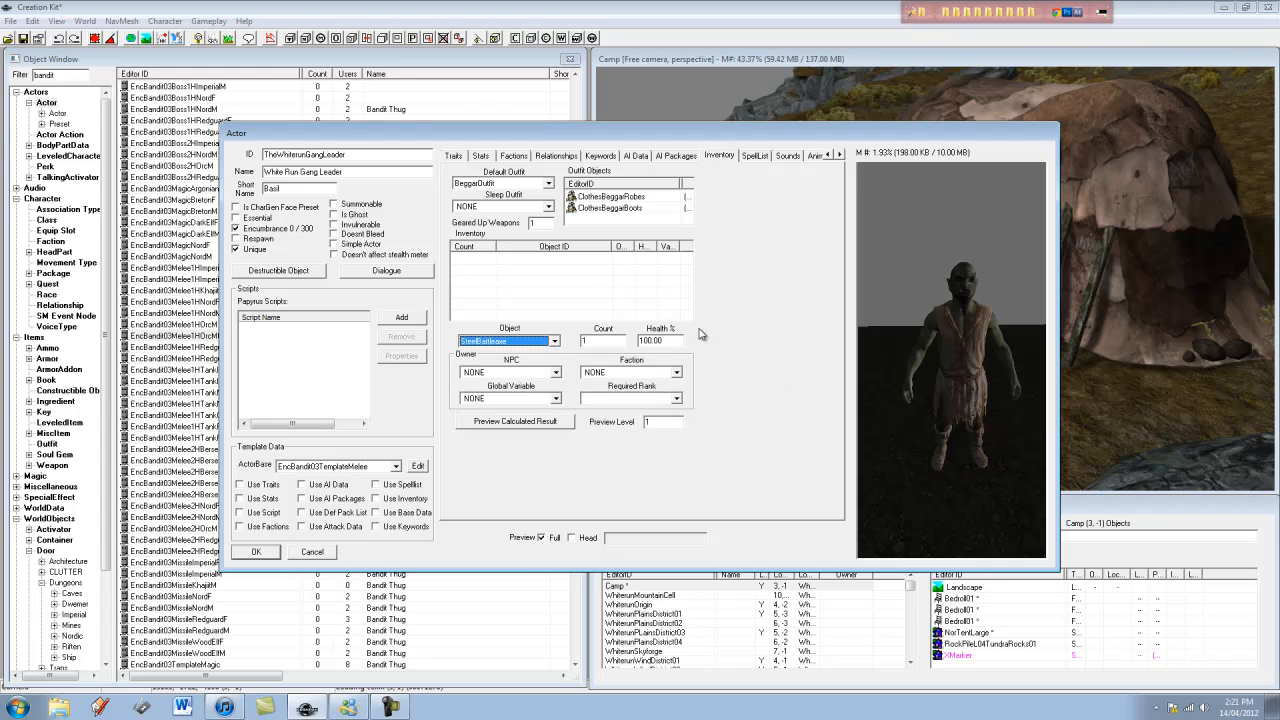
- Add a new item to the gang leader's inventory, set its object to SteelBattleaxe and refresh the full preview
{"action": "right_click", "coordinate": [478, 262]}
{"action": "left_click", "coordinate": [495, 272]}
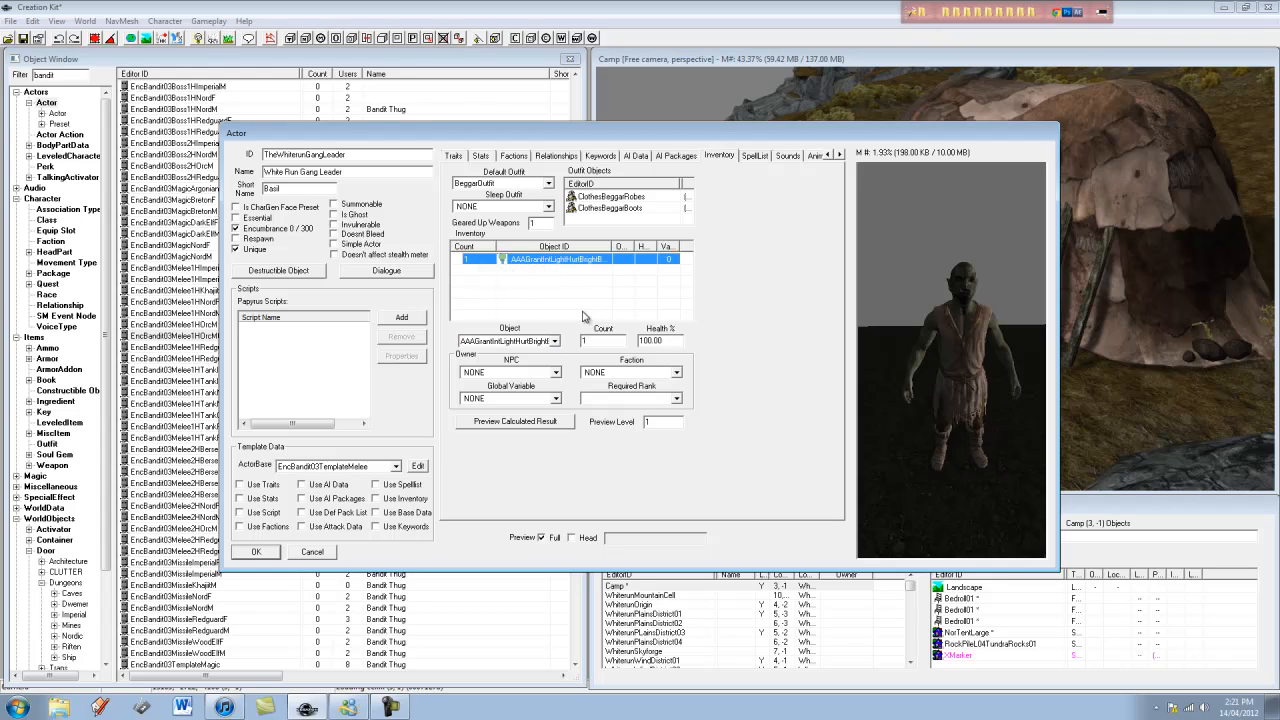
{"action": "left_click", "coordinate": [583, 262]}
{"action": "left_click", "coordinate": [555, 341]}
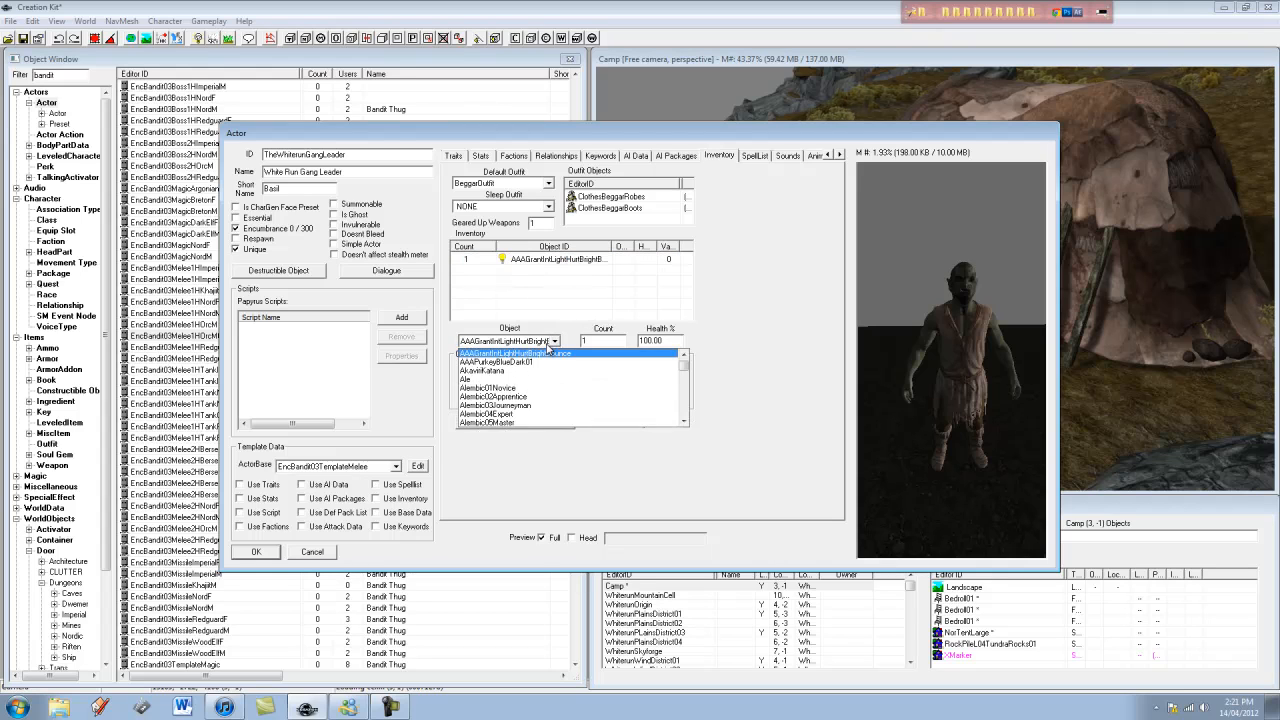
{"action": "key", "text": "s"}
{"action": "key", "text": "s"}
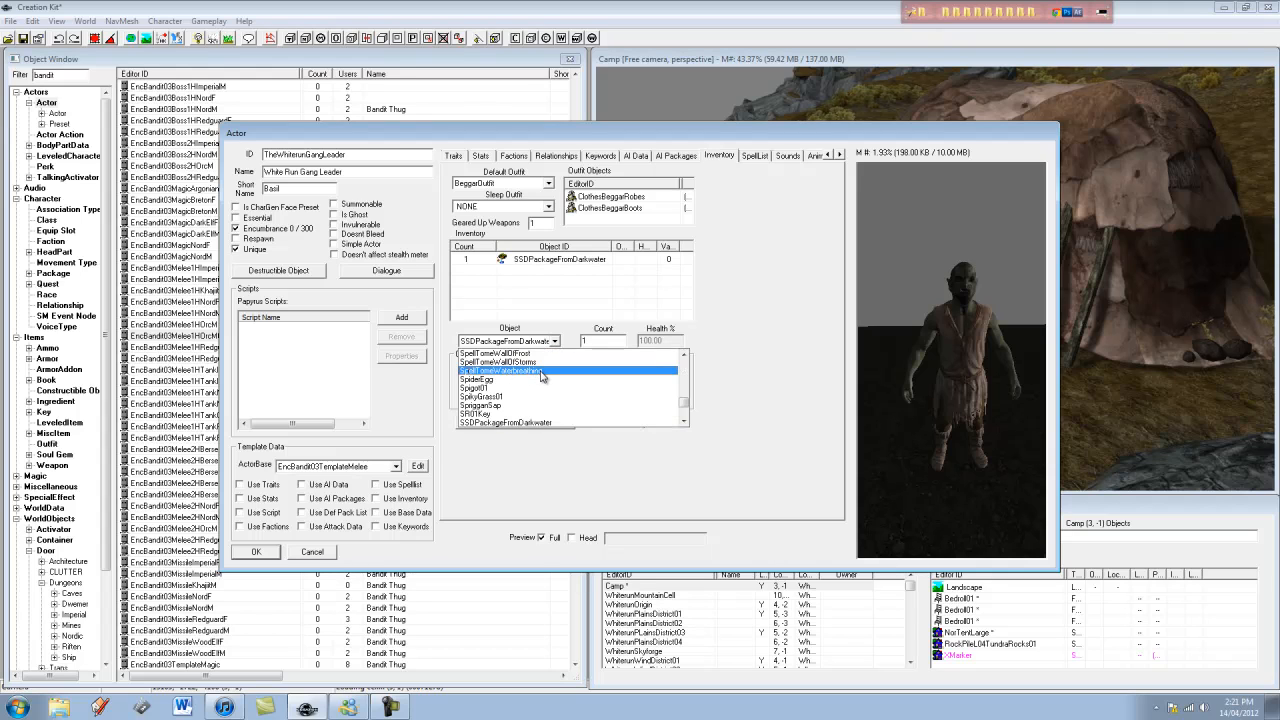
{"action": "scroll", "coordinate": [563, 394], "scroll_direction": "down", "scroll_amount": 3}
{"action": "left_click", "coordinate": [740, 502]}
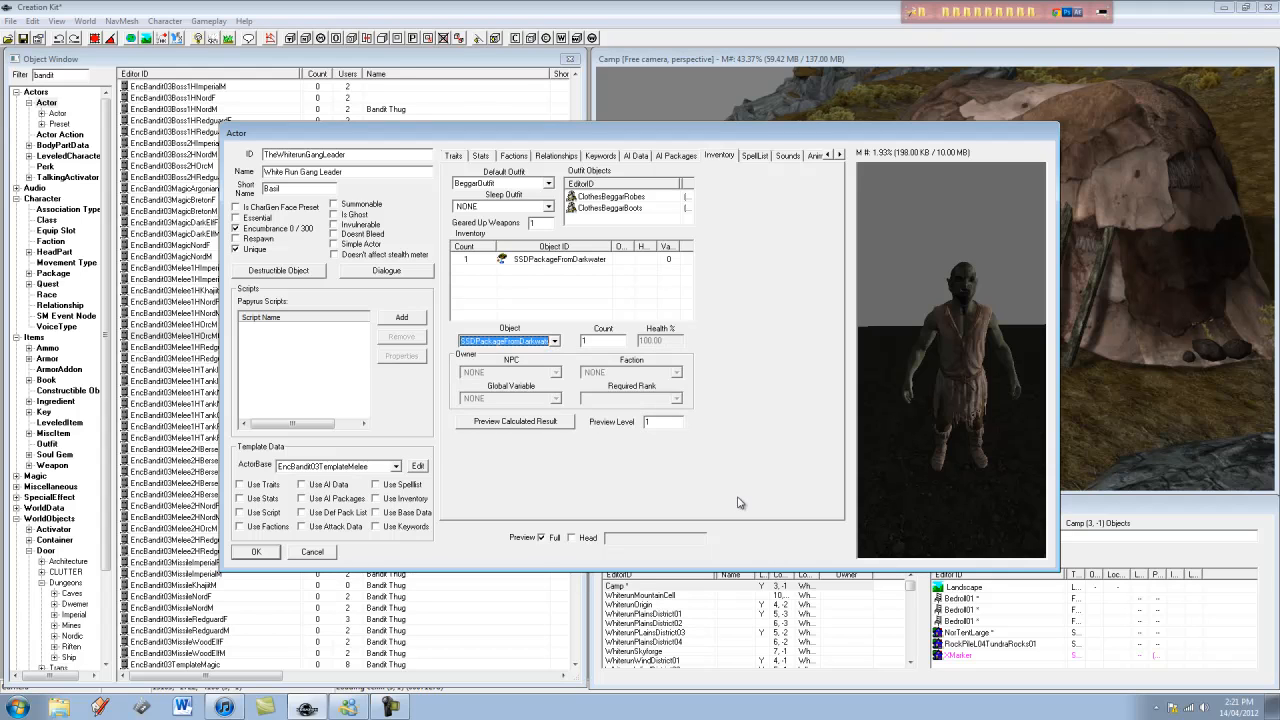
{"action": "left_click", "coordinate": [546, 341]}
{"action": "type", "text": "ste"}
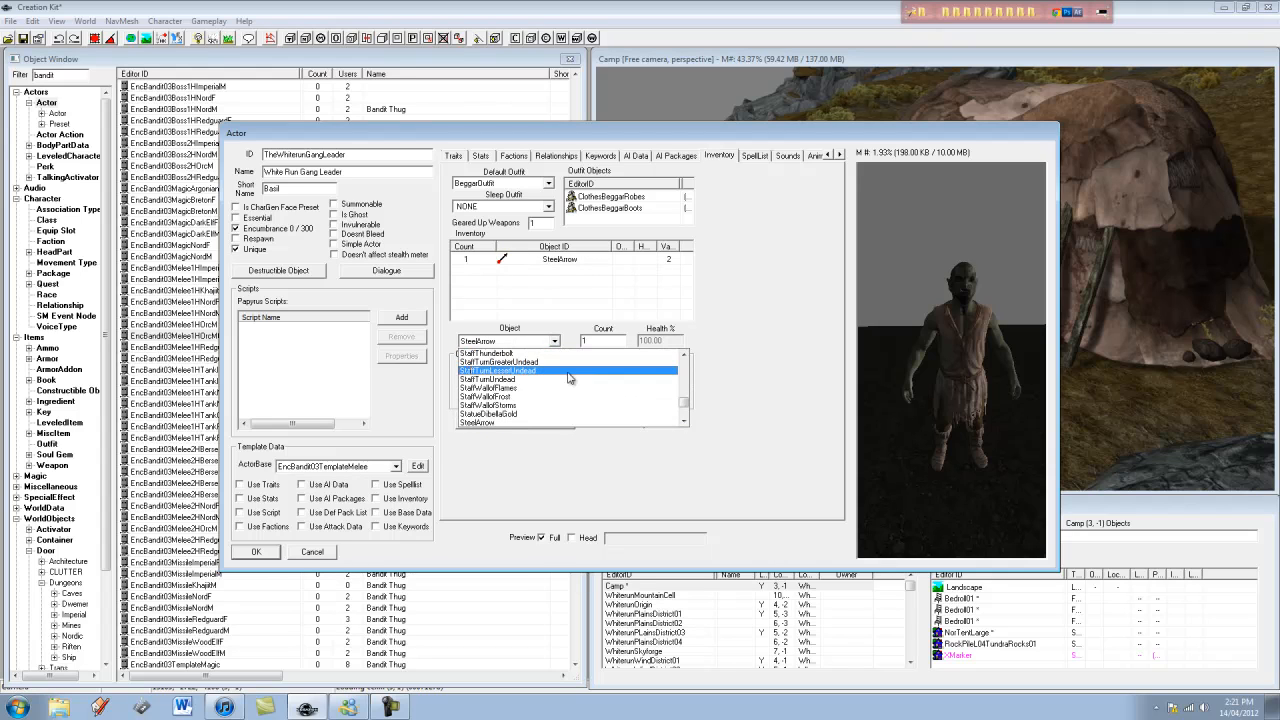
{"action": "scroll", "coordinate": [567, 377], "scroll_direction": "down", "scroll_amount": 1}
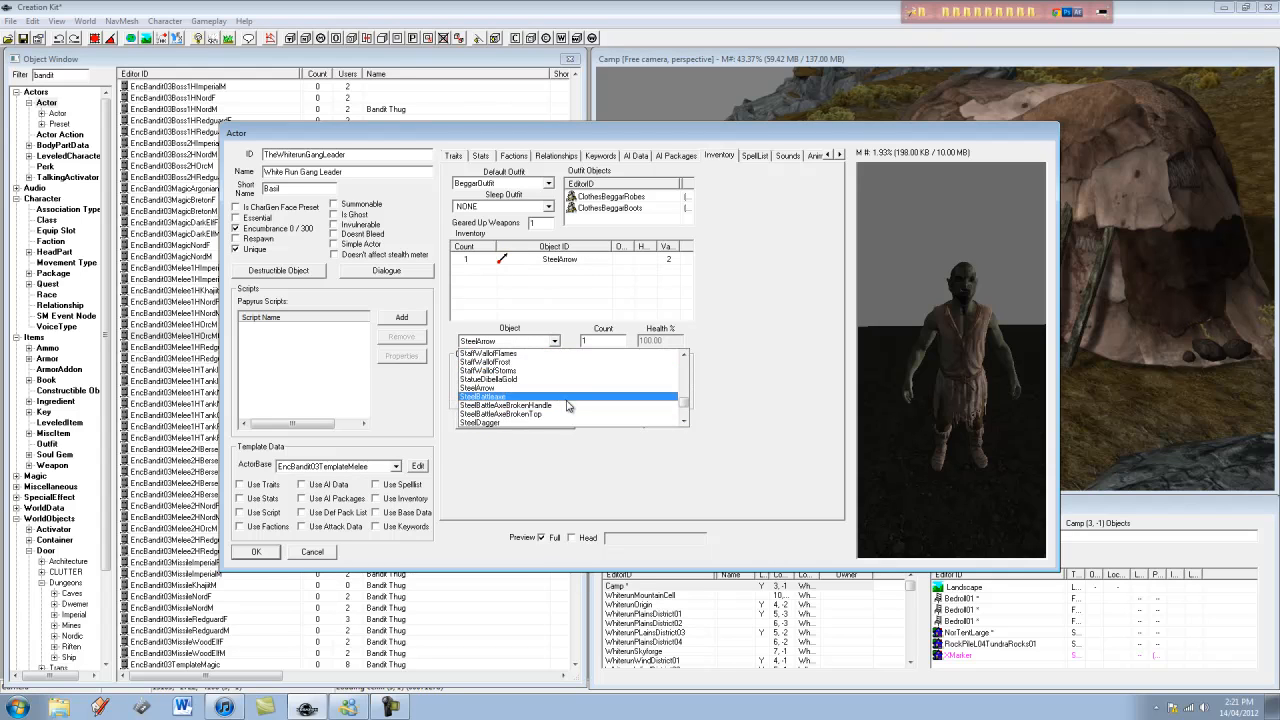
{"action": "left_click", "coordinate": [568, 397]}
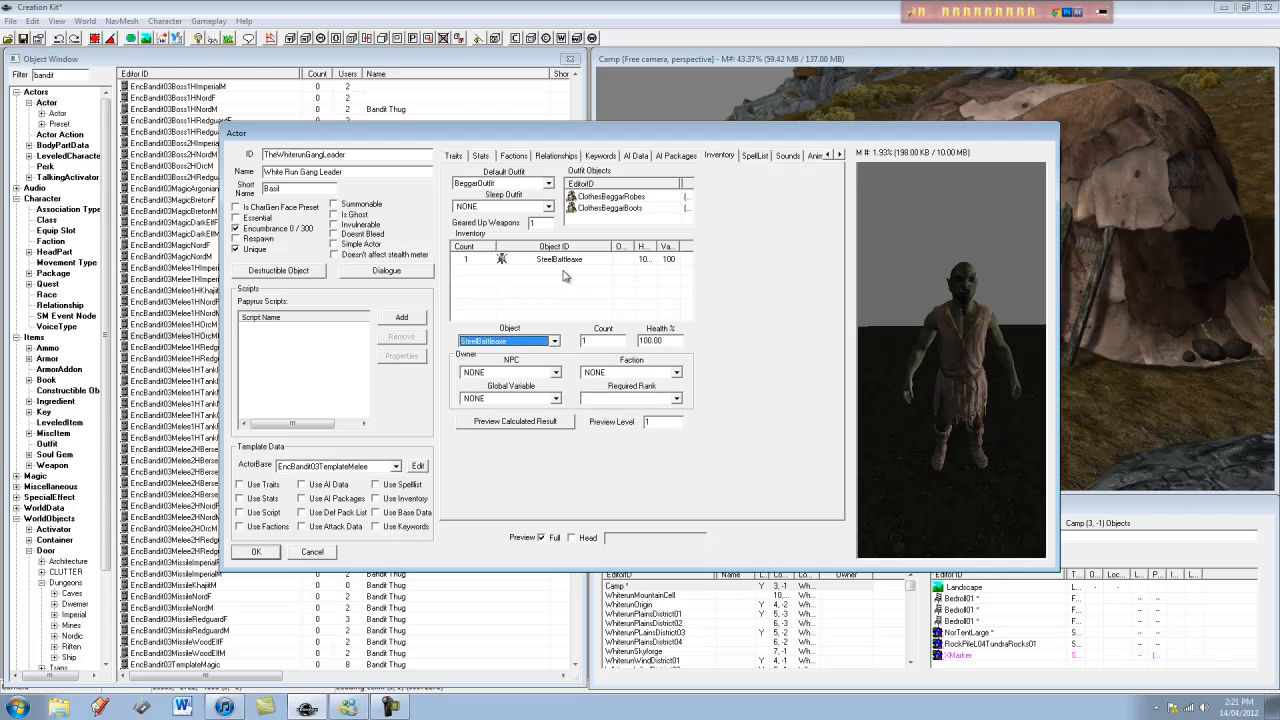
{"action": "left_click", "coordinate": [550, 537]}
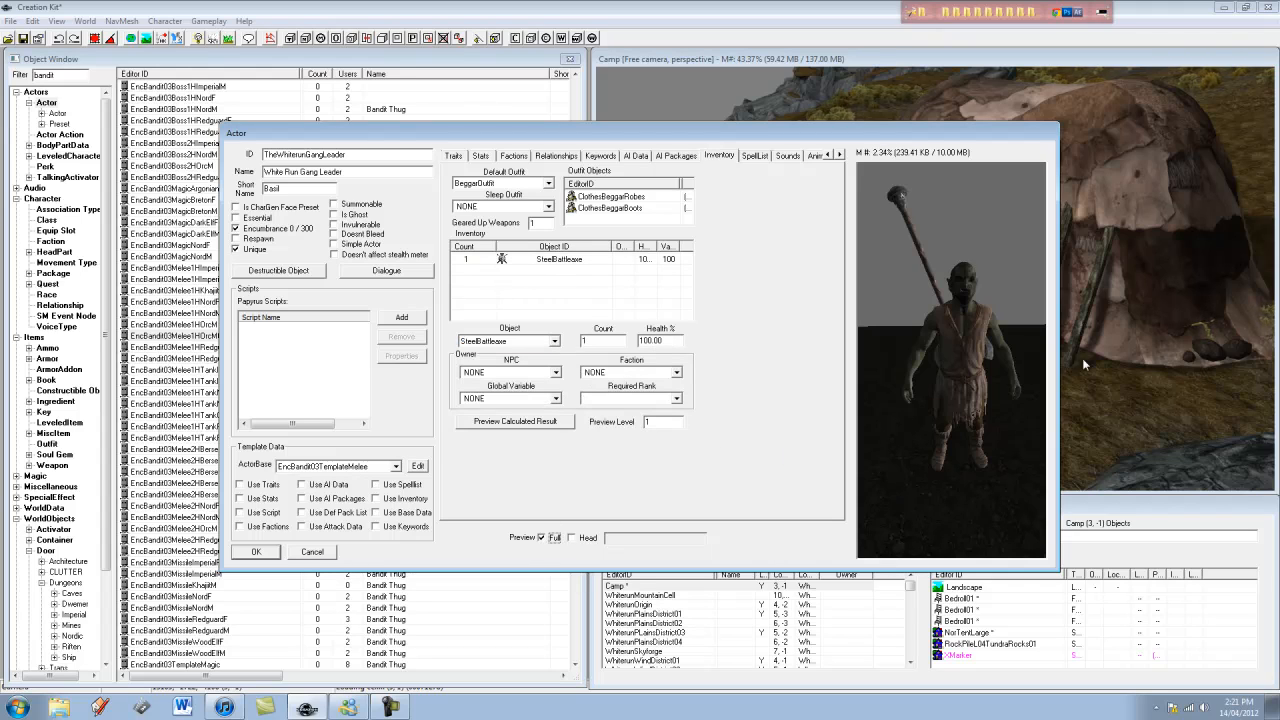
- Replace the battleaxe in the gang leader's inventory with SteelDagger and refresh the full preview
{"action": "left_click", "coordinate": [555, 341]}
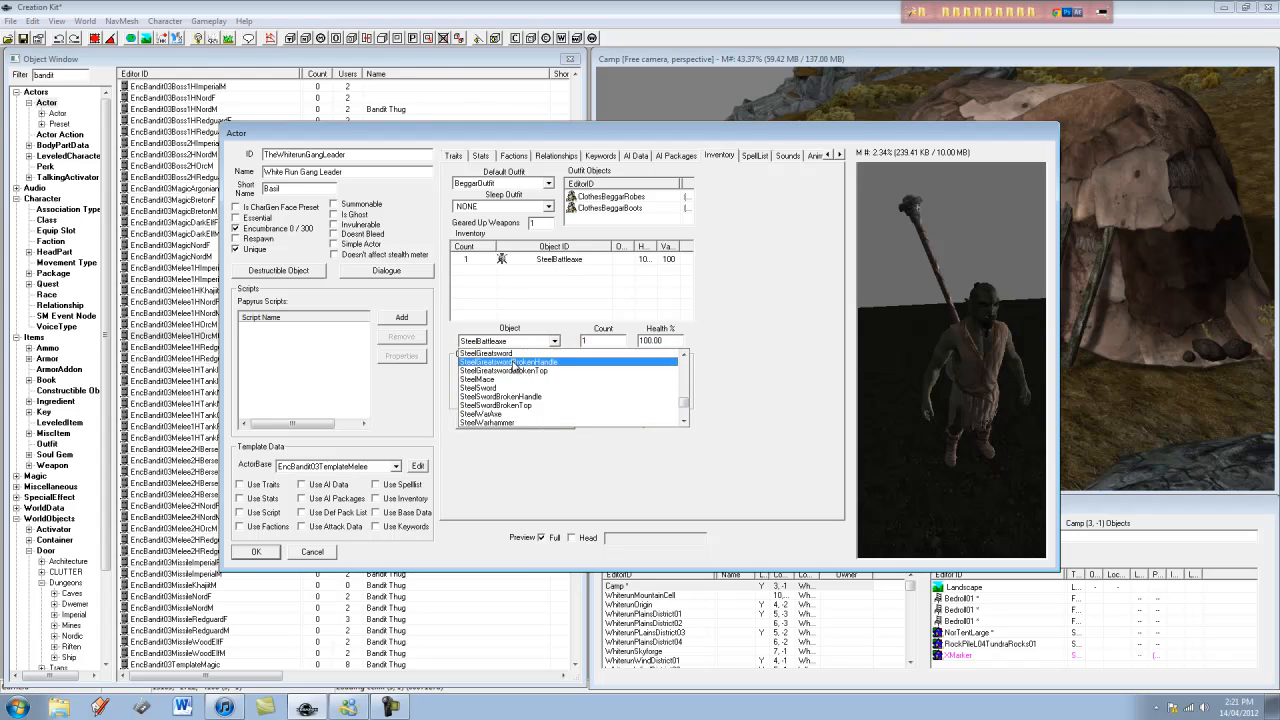
{"action": "left_click", "coordinate": [485, 379]}
{"action": "left_click", "coordinate": [540, 537]}
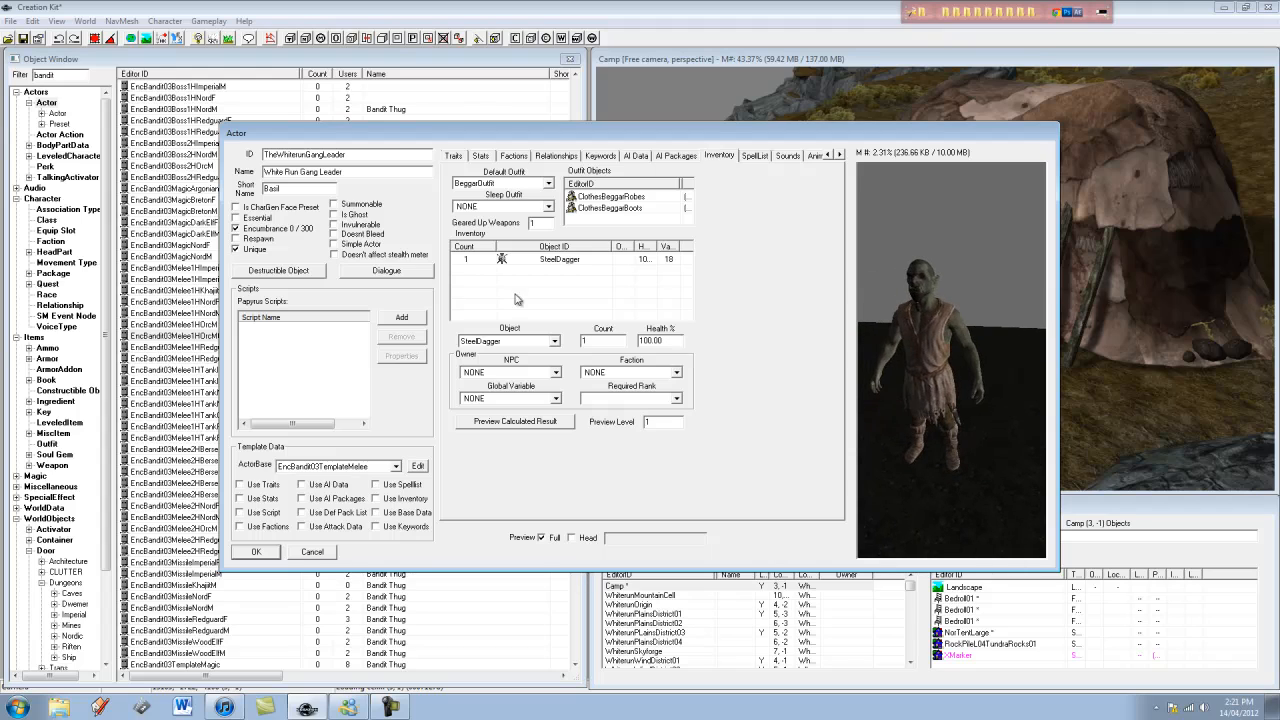
{"action": "left_click", "coordinate": [565, 259]}
{"action": "left_click", "coordinate": [588, 282]}
- Save the gang leader actor, renaming the existing form to TheWhiterunGangLeader instead of creating a new one
{"action": "left_click", "coordinate": [256, 553]}
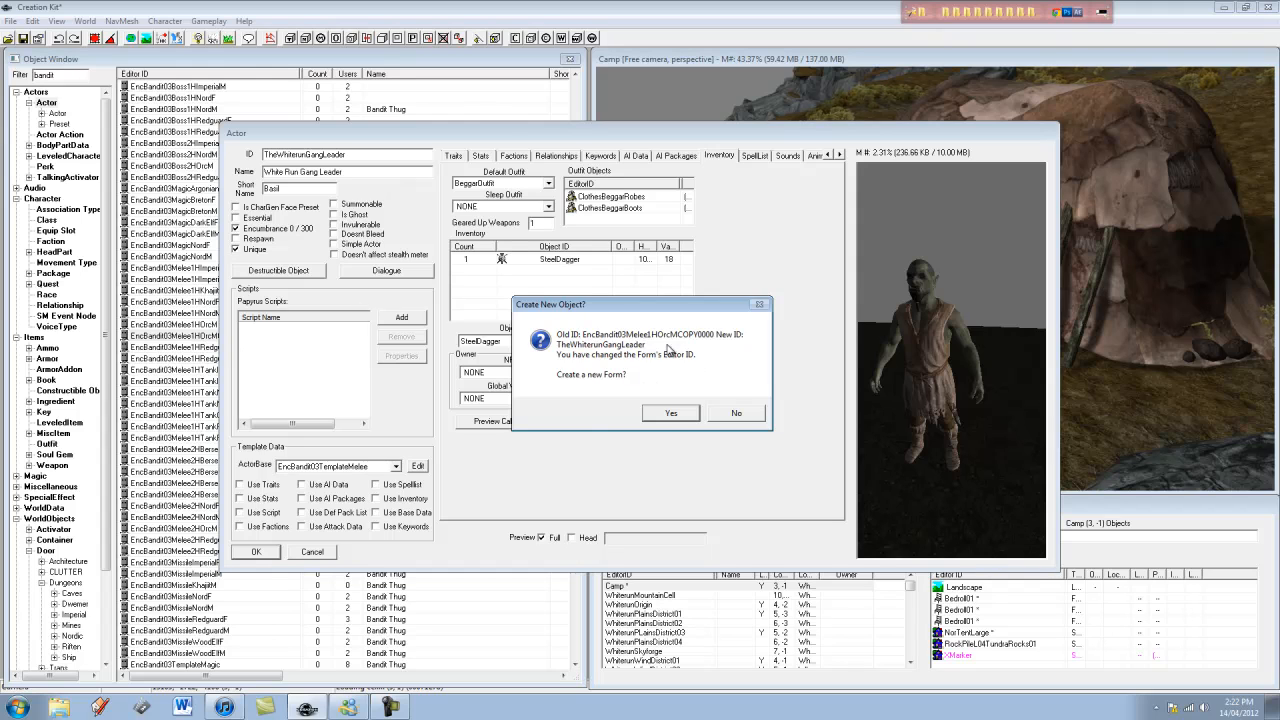
{"action": "left_click", "coordinate": [734, 413]}
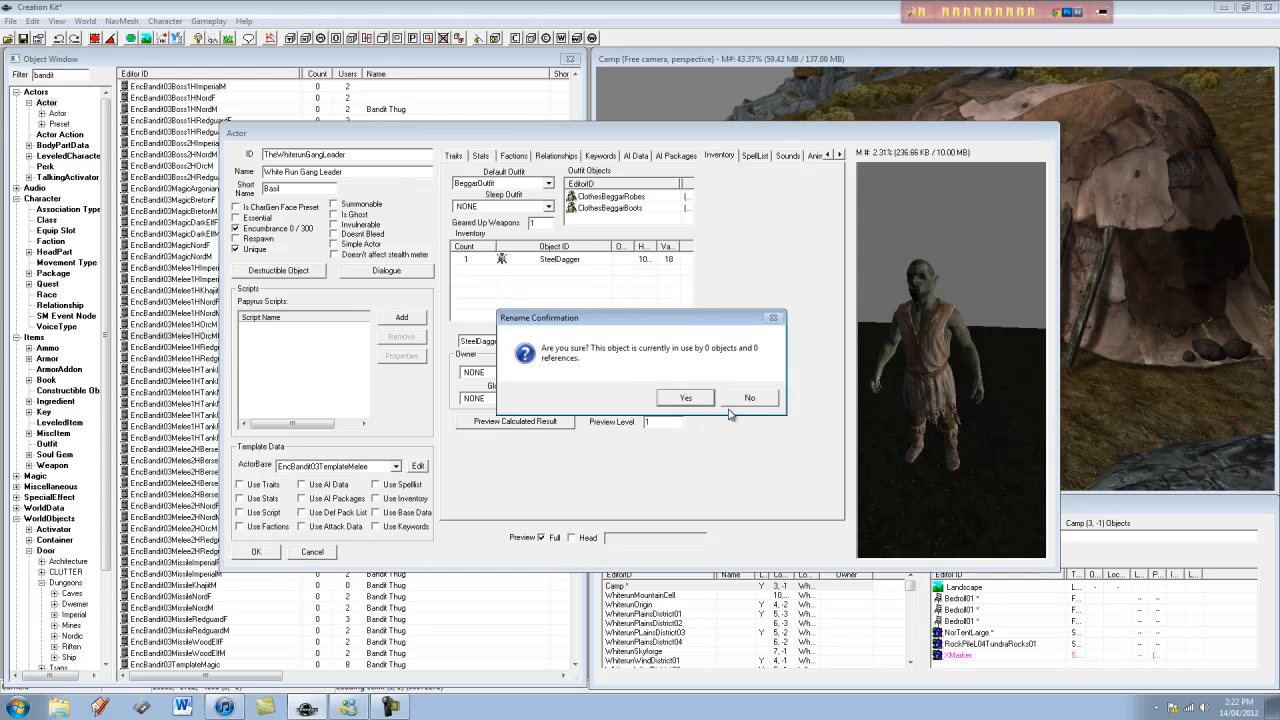
{"action": "left_click", "coordinate": [700, 400]}
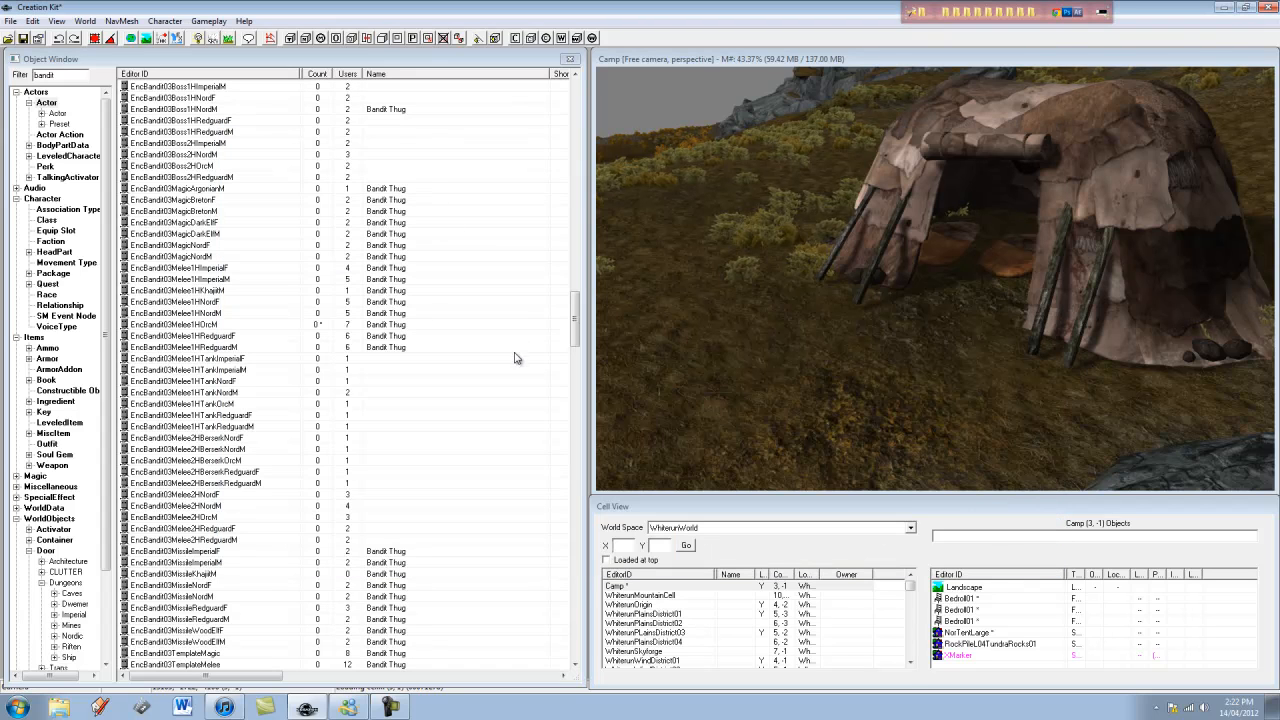
- Filter the objects by "thewhiterun" and duplicate the TheWhiterunGangLeader actor
{"action": "double_click", "coordinate": [66, 76]}
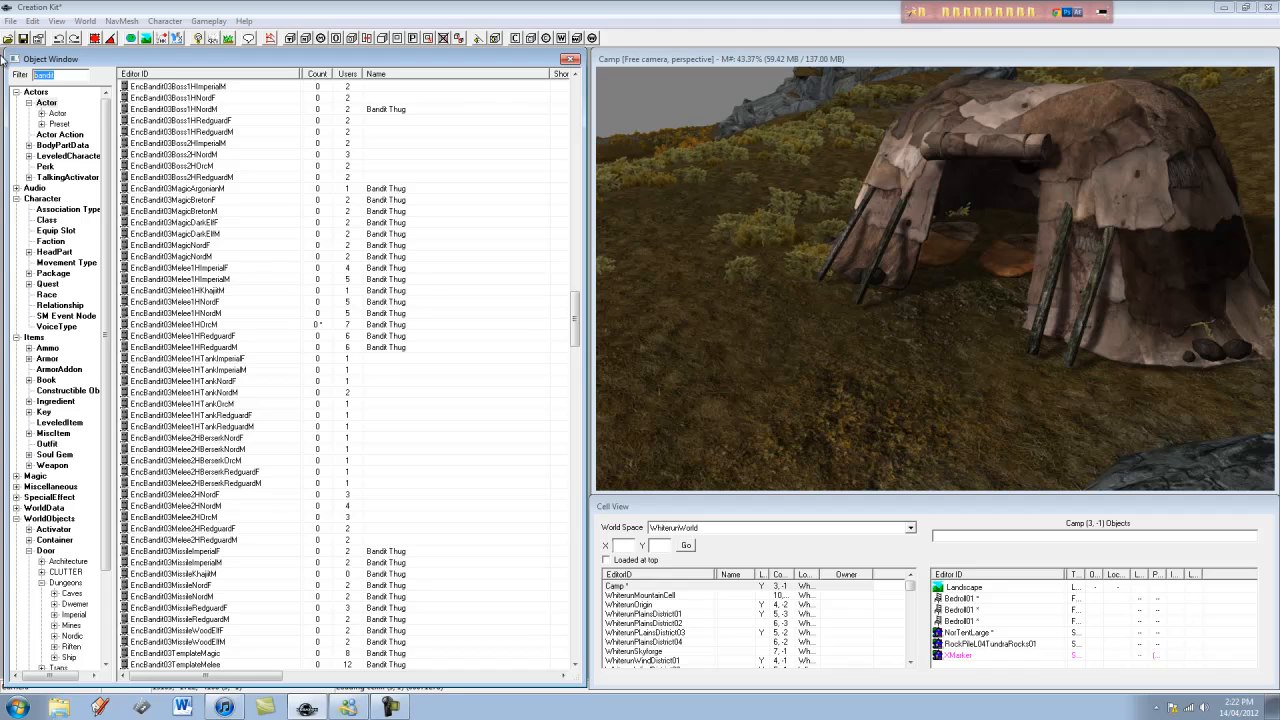
{"action": "type", "text": "thewhiterun"}
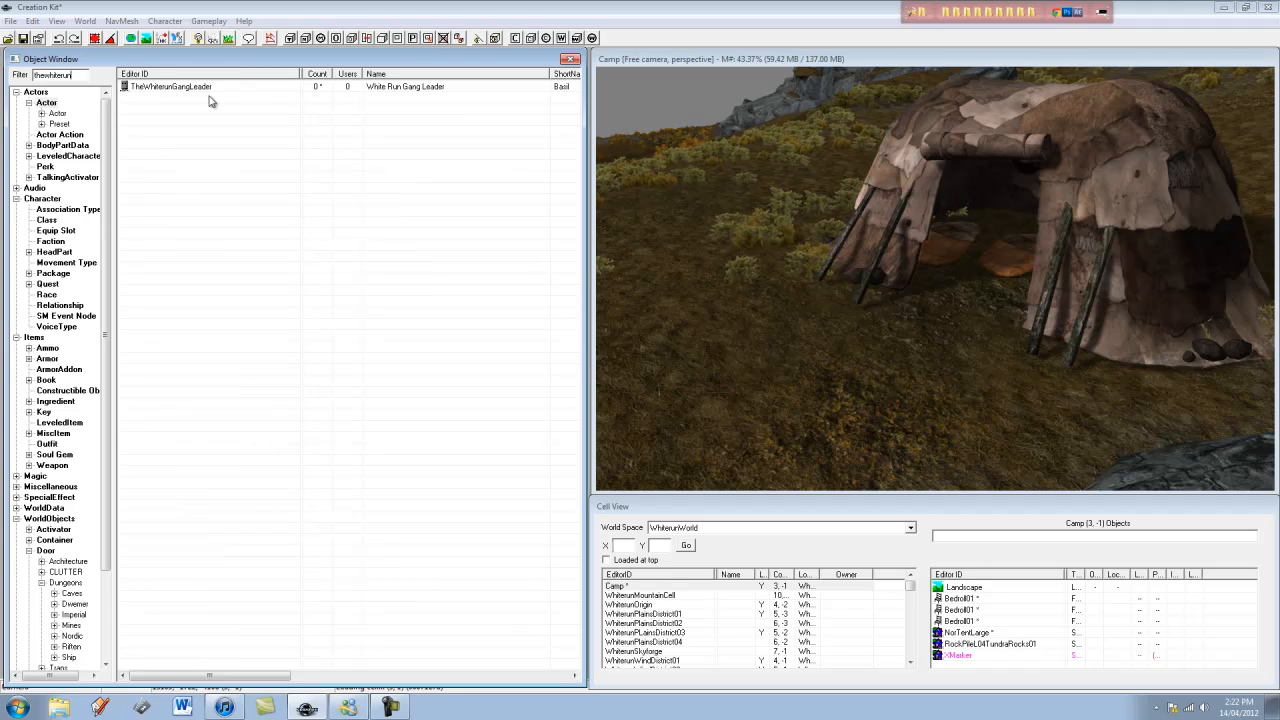
{"action": "right_click", "coordinate": [206, 87]}
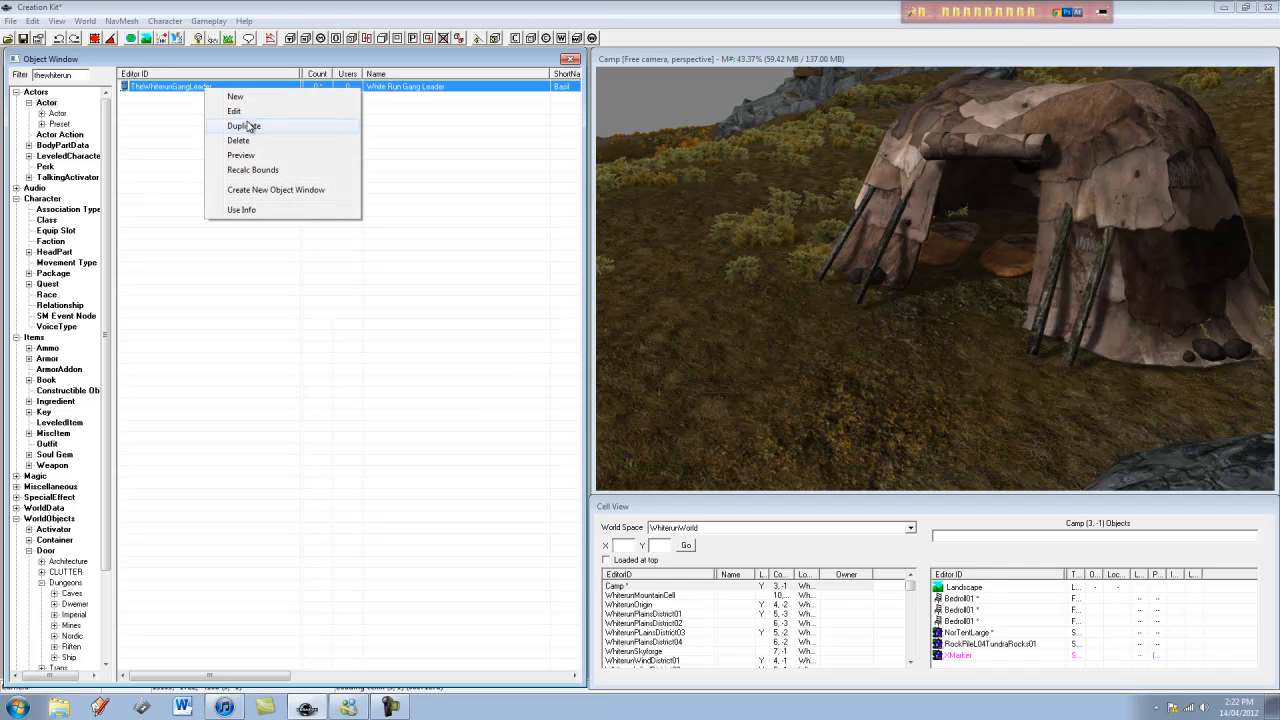
{"action": "left_click", "coordinate": [243, 126]}
{"action": "left_click", "coordinate": [220, 99]}
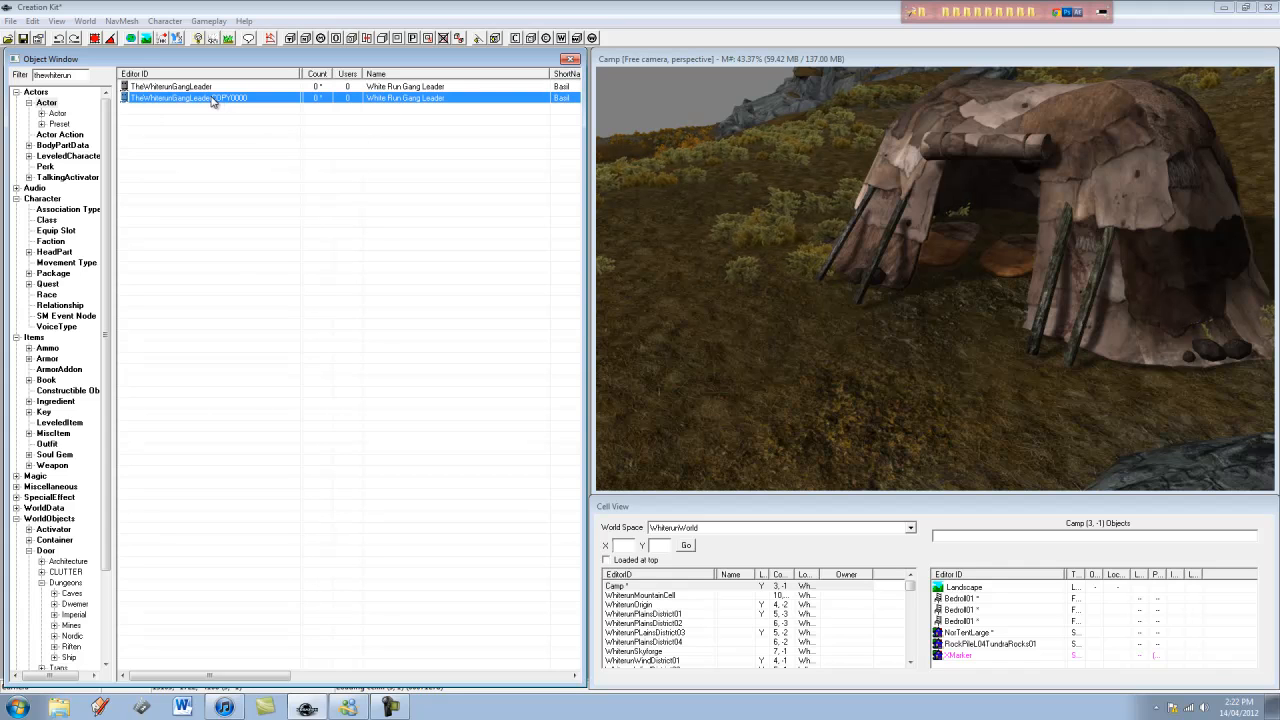
- Open the duplicated gang leader for editing and change its ID to TheWhiterunGangMember1
{"action": "right_click", "coordinate": [213, 101]}
{"action": "left_click", "coordinate": [257, 120]}
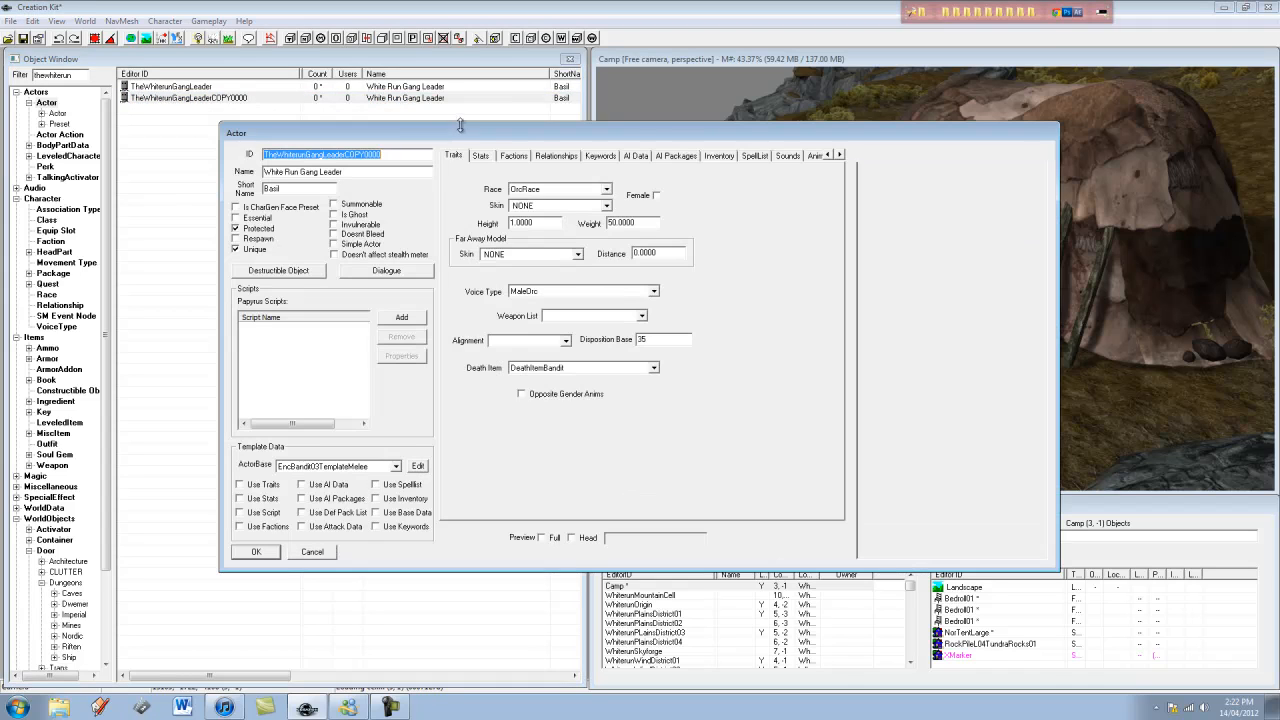
{"action": "left_click_drag", "start_coordinate": [396, 156], "coordinate": [352, 155]}
{"action": "type", "text": "Member1"}
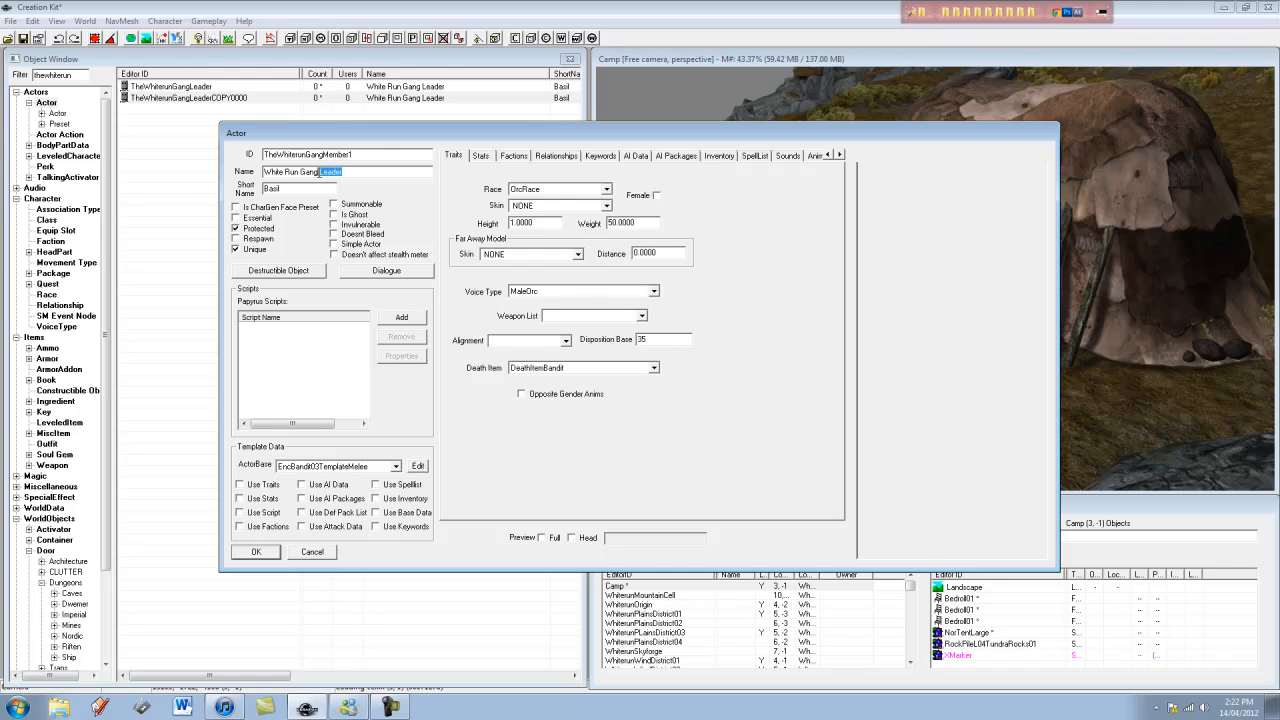
- Name the duplicate White Run Gang Member with short name Stale, and turn off its Protected flag
{"action": "type", "text": "Memb"}
{"action": "left_click_drag", "start_coordinate": [293, 188], "coordinate": [232, 198]}
{"action": "type", "text": "Staje"}
- Save the gang member actor, renaming the existing form to TheWhiterunGangMember1 instead of creating a new one
{"action": "left_click", "coordinate": [256, 552]}
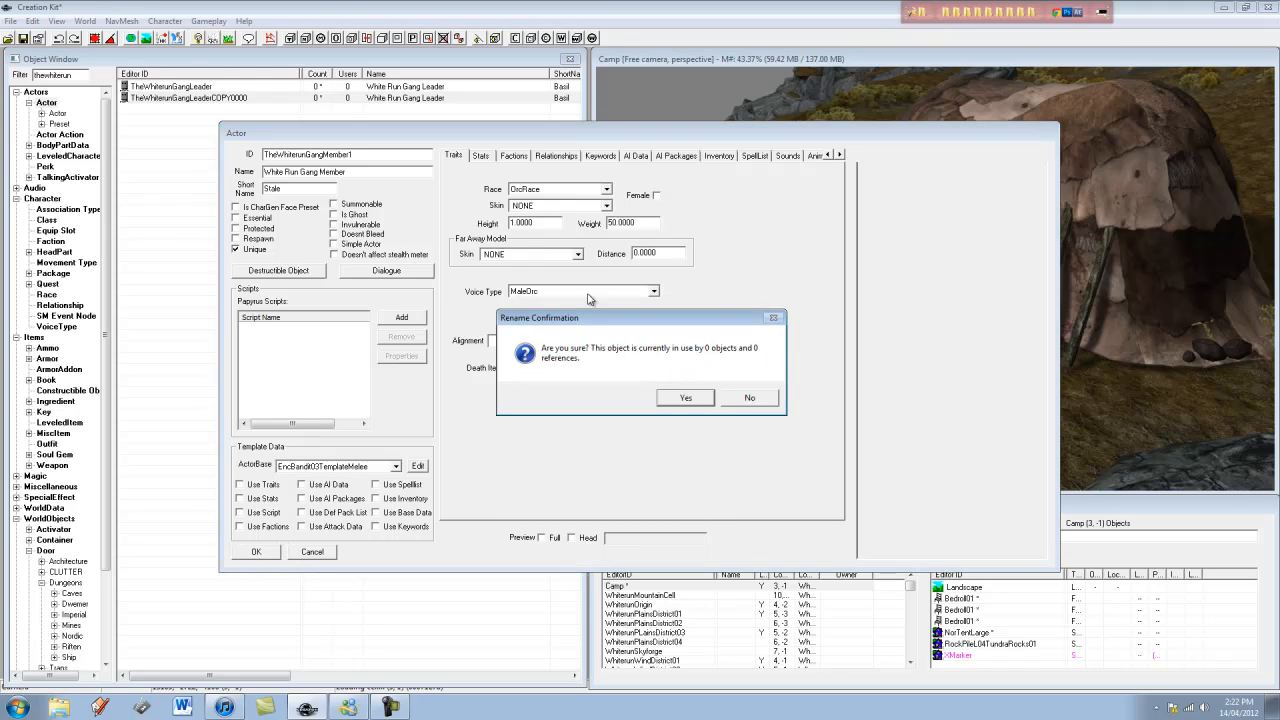
{"action": "left_click", "coordinate": [756, 398]}
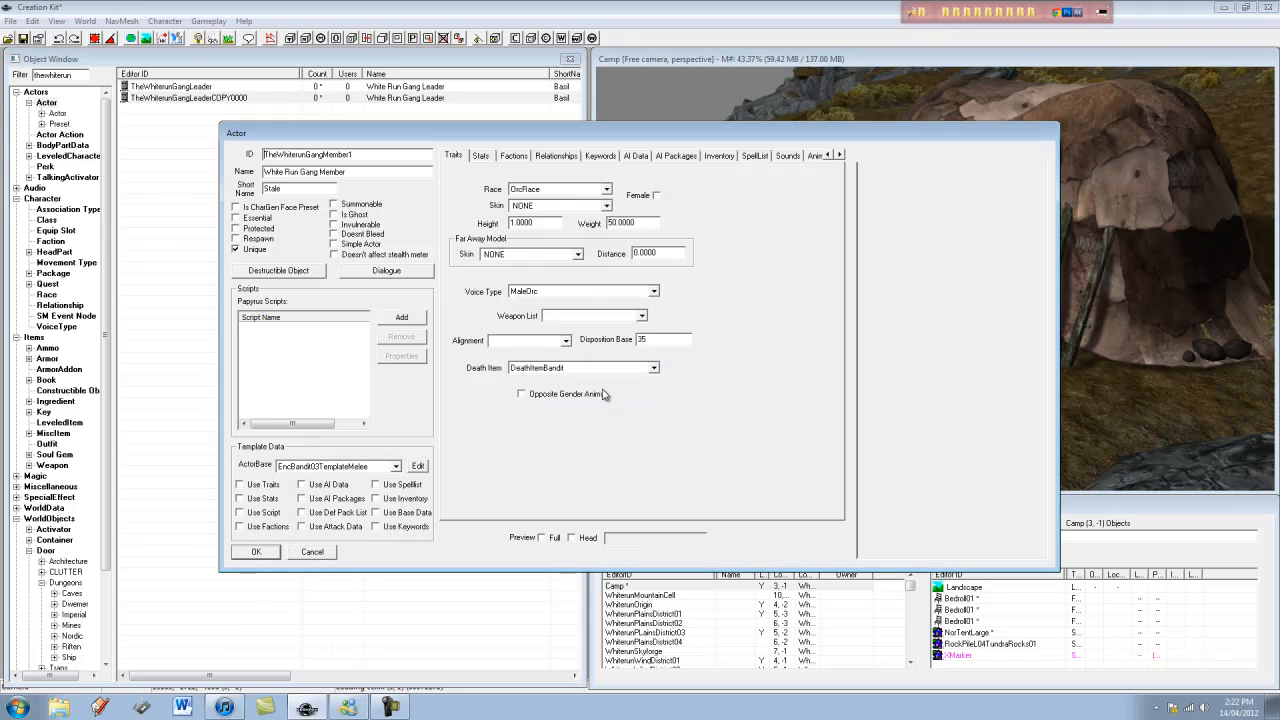
{"action": "left_click", "coordinate": [264, 555]}
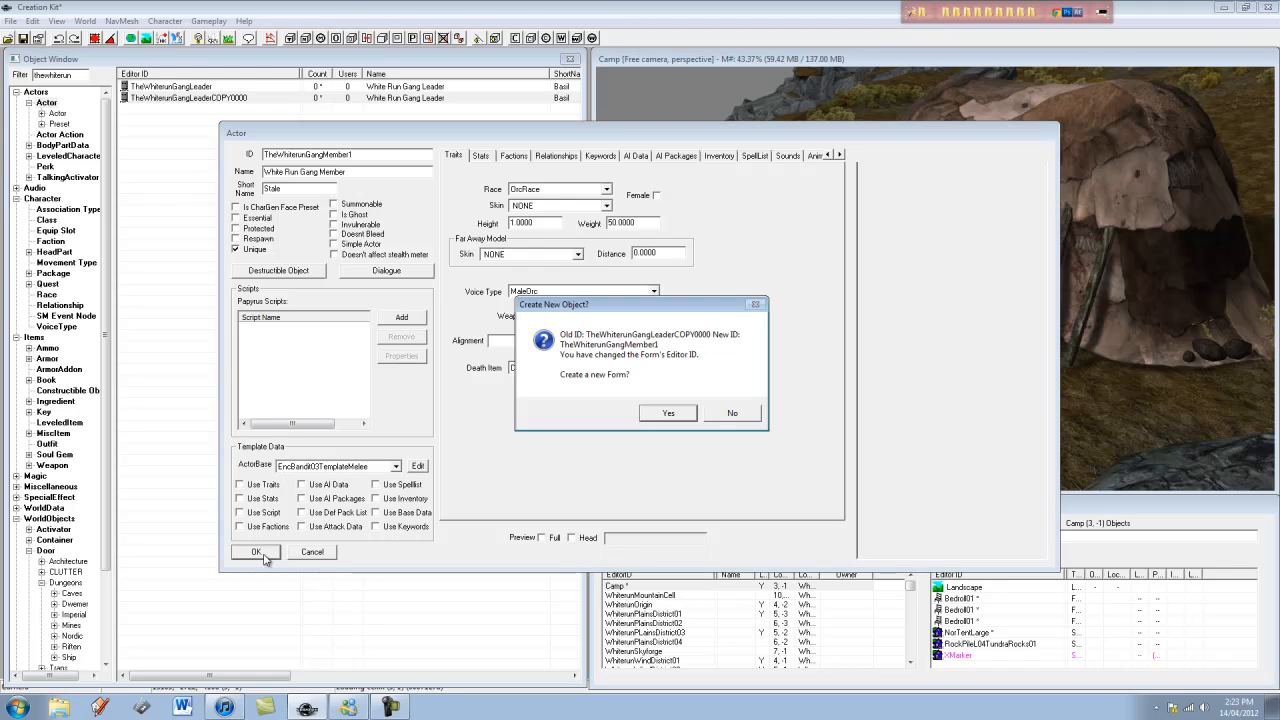
{"action": "left_click", "coordinate": [732, 413]}
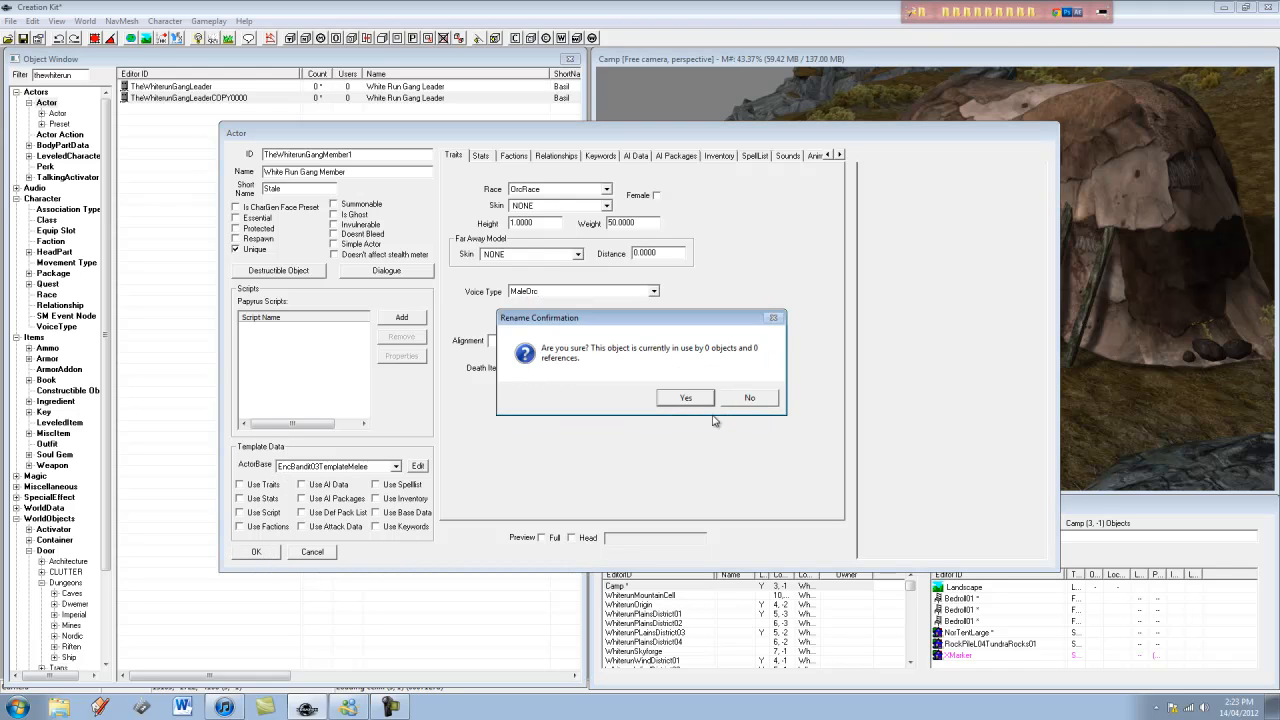
{"action": "left_click", "coordinate": [698, 400]}
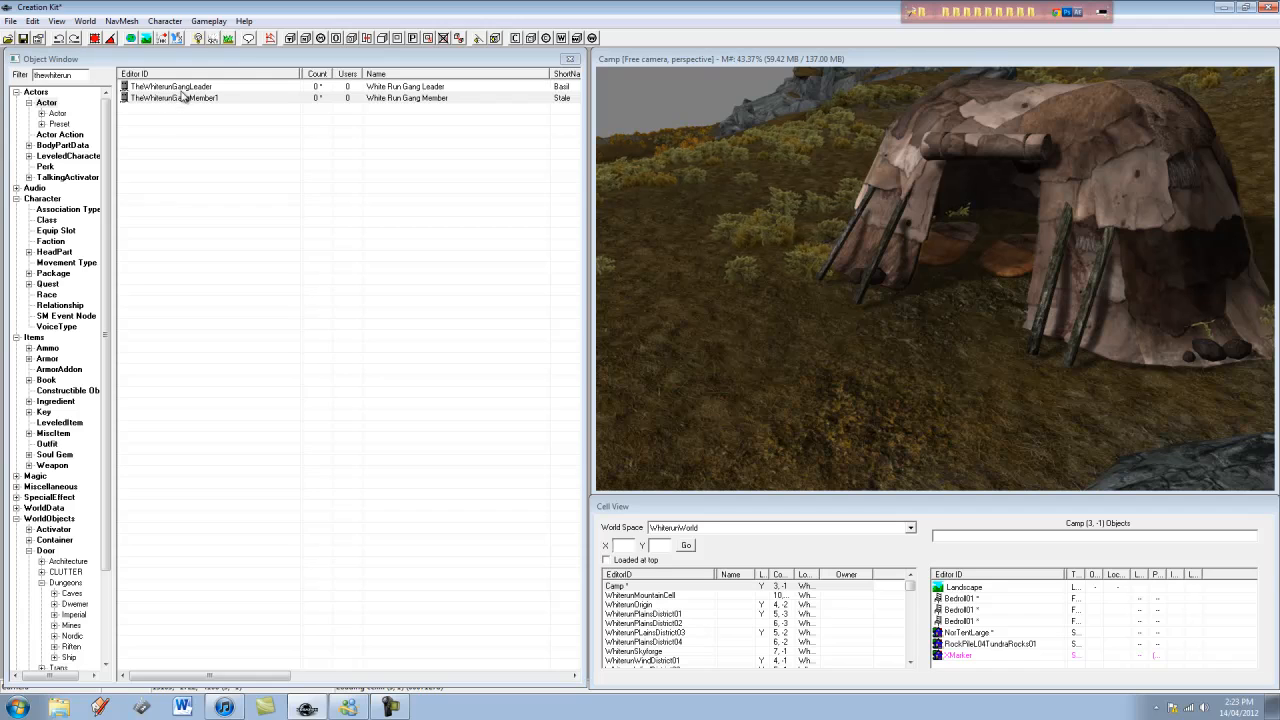
- Open the TheWhiterunGangLeader actor, turn off its Protected flag and save it
{"action": "left_click", "coordinate": [167, 87]}
{"action": "double_click", "coordinate": [166, 86]}
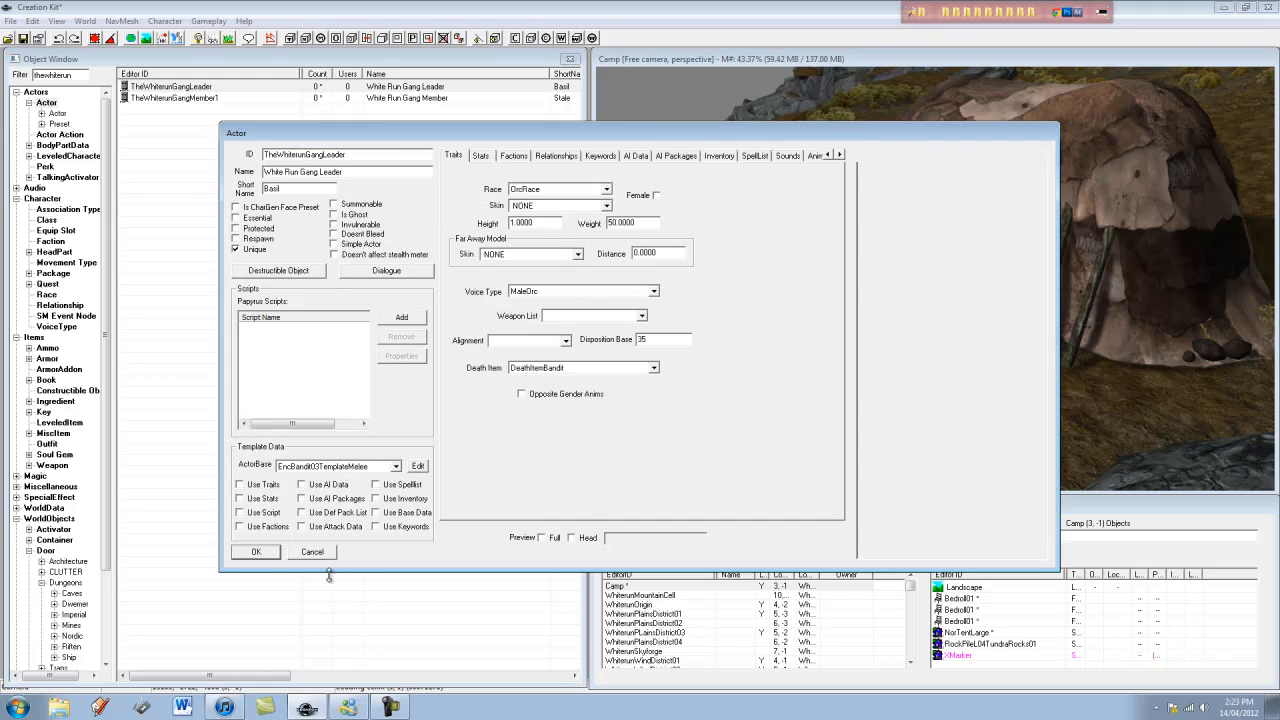
{"action": "left_click", "coordinate": [264, 552]}
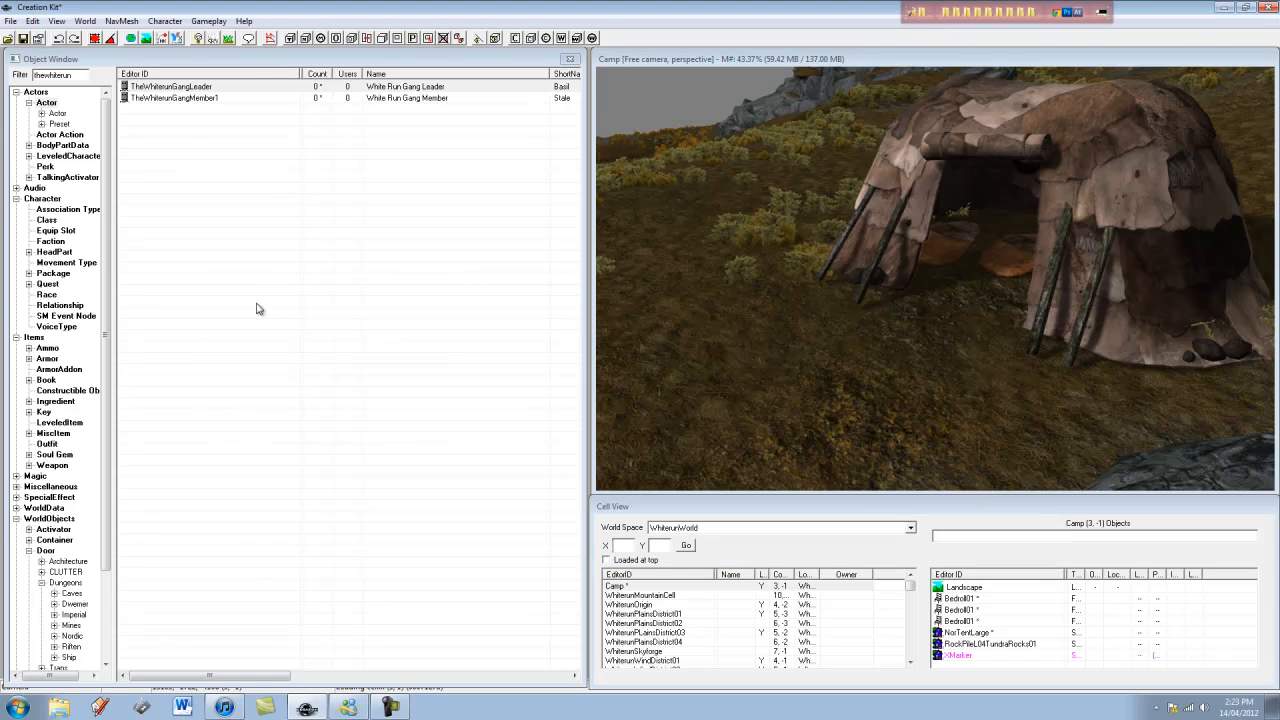
- Duplicate the TheWhiterunGangMember1 actor
{"action": "right_click", "coordinate": [178, 100]}
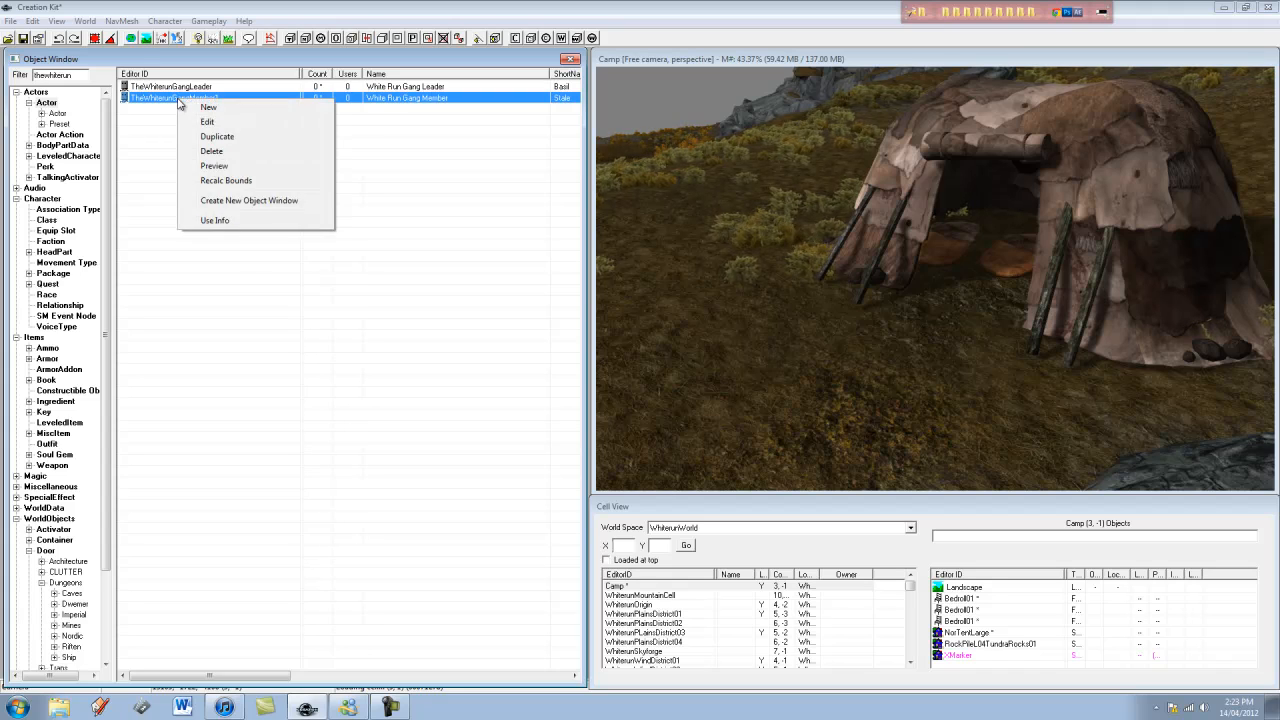
{"action": "left_click", "coordinate": [222, 140]}
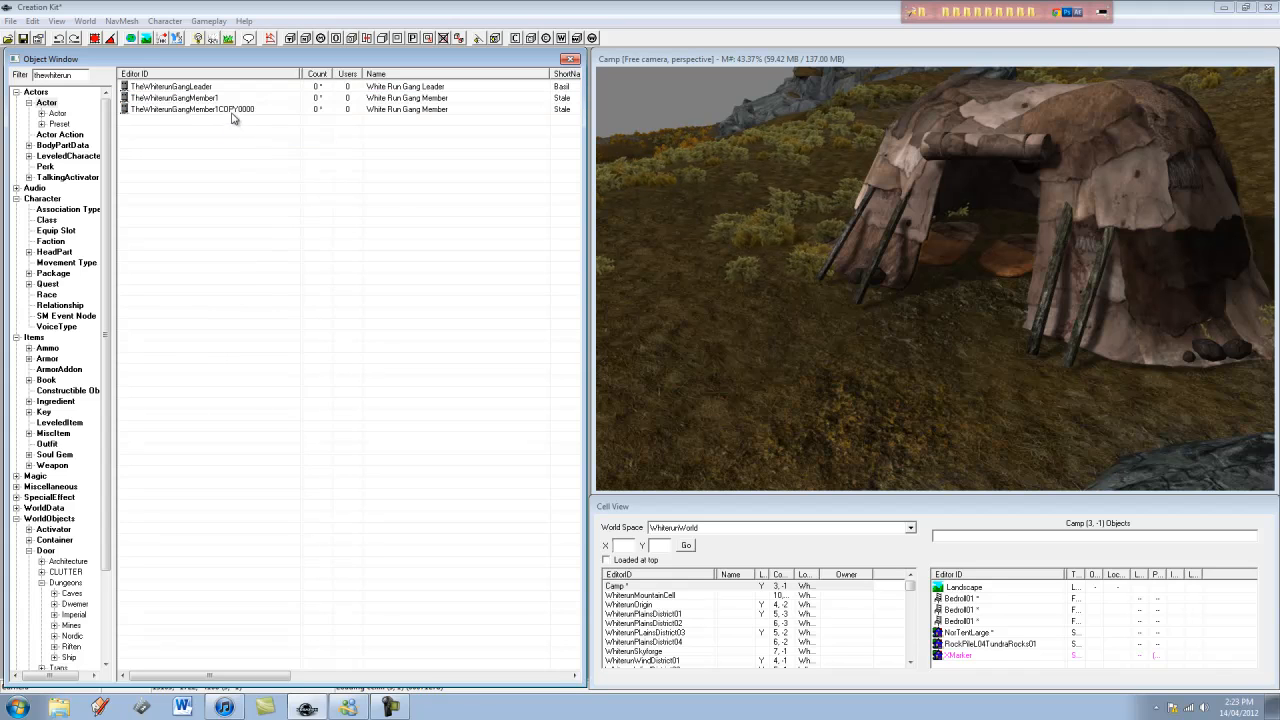
- Open the duplicated gang member actor for editing and change its ID to TheWhiterunGangMember2
{"action": "right_click", "coordinate": [231, 110]}
{"action": "left_click", "coordinate": [336, 147]}
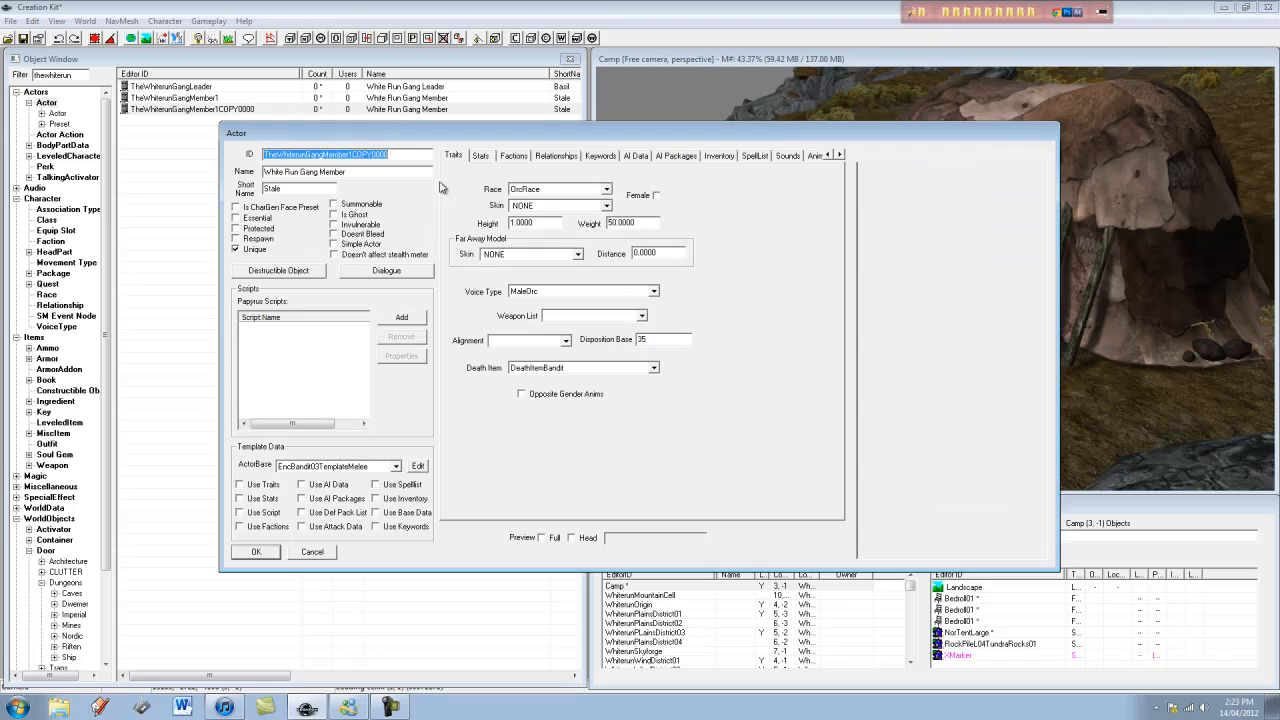
{"action": "key", "text": "End"}
{"action": "key", "text": "shift+Left"}
{"action": "key", "text": "shift+Left"}
{"action": "key", "text": "shift+Left"}
{"action": "key", "text": "shift+Left"}
{"action": "key", "text": "shift+Left"}
{"action": "key", "text": "shift+Left"}
{"action": "key", "text": "shift+Left"}
{"action": "key", "text": "shift+Left"}
{"action": "key", "text": "shift+Left"}
{"action": "type", "text": "2"}
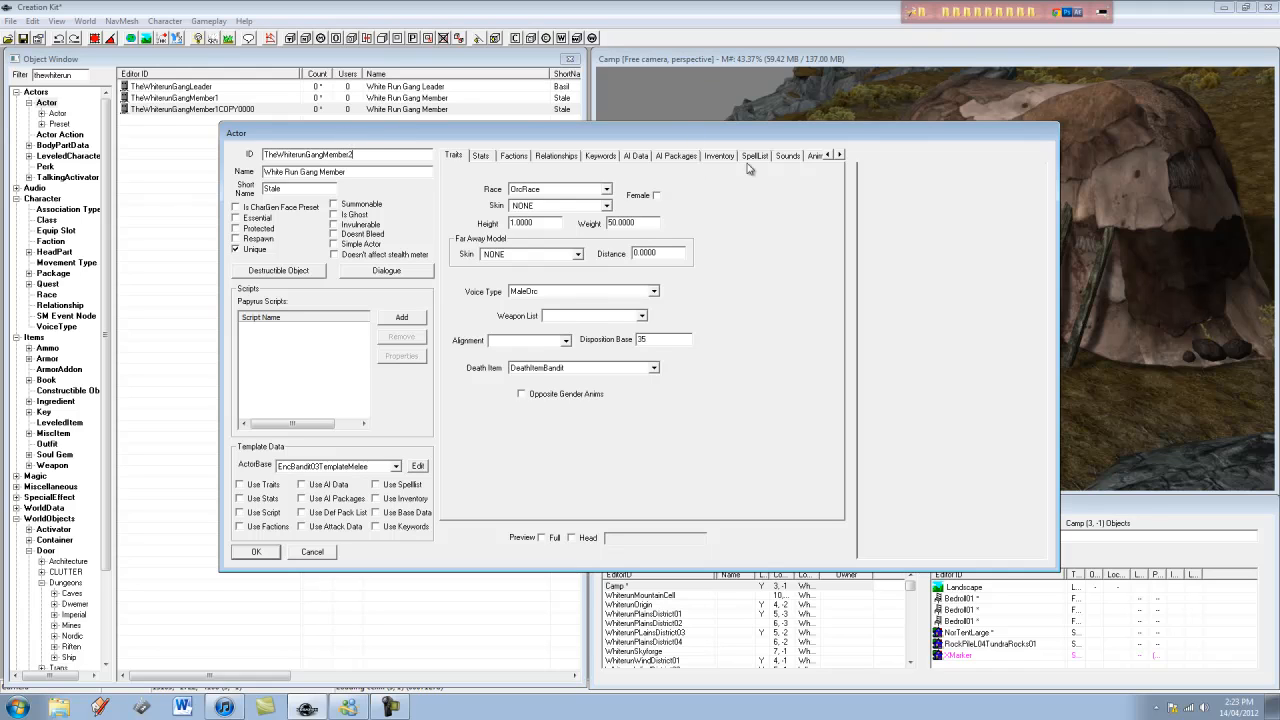
- Preview the gang member's head and set its facial hair head part to HumanBeard40
{"action": "left_click", "coordinate": [839, 155]}
{"action": "left_click", "coordinate": [839, 155]}
{"action": "left_click", "coordinate": [839, 155]}
{"action": "left_click", "coordinate": [839, 155]}
{"action": "left_click", "coordinate": [839, 155]}
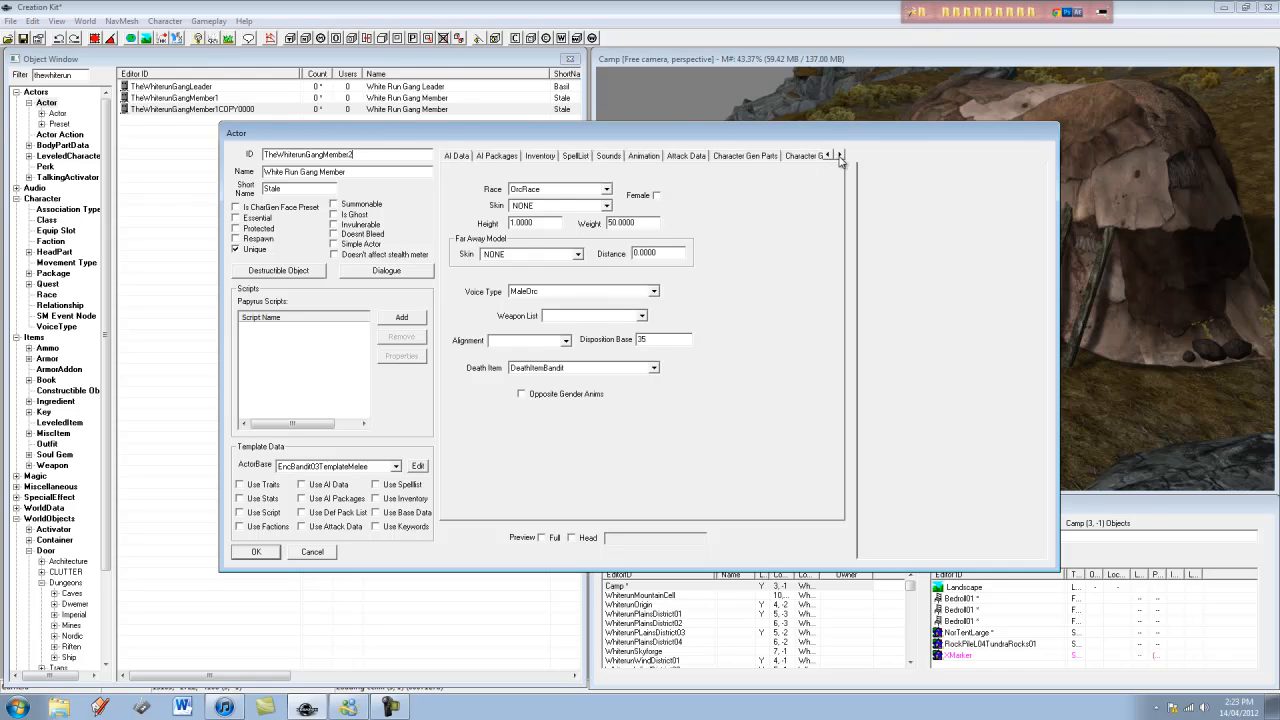
{"action": "left_click", "coordinate": [839, 155]}
{"action": "left_click", "coordinate": [839, 155]}
{"action": "left_click", "coordinate": [839, 155]}
{"action": "left_click", "coordinate": [625, 157]}
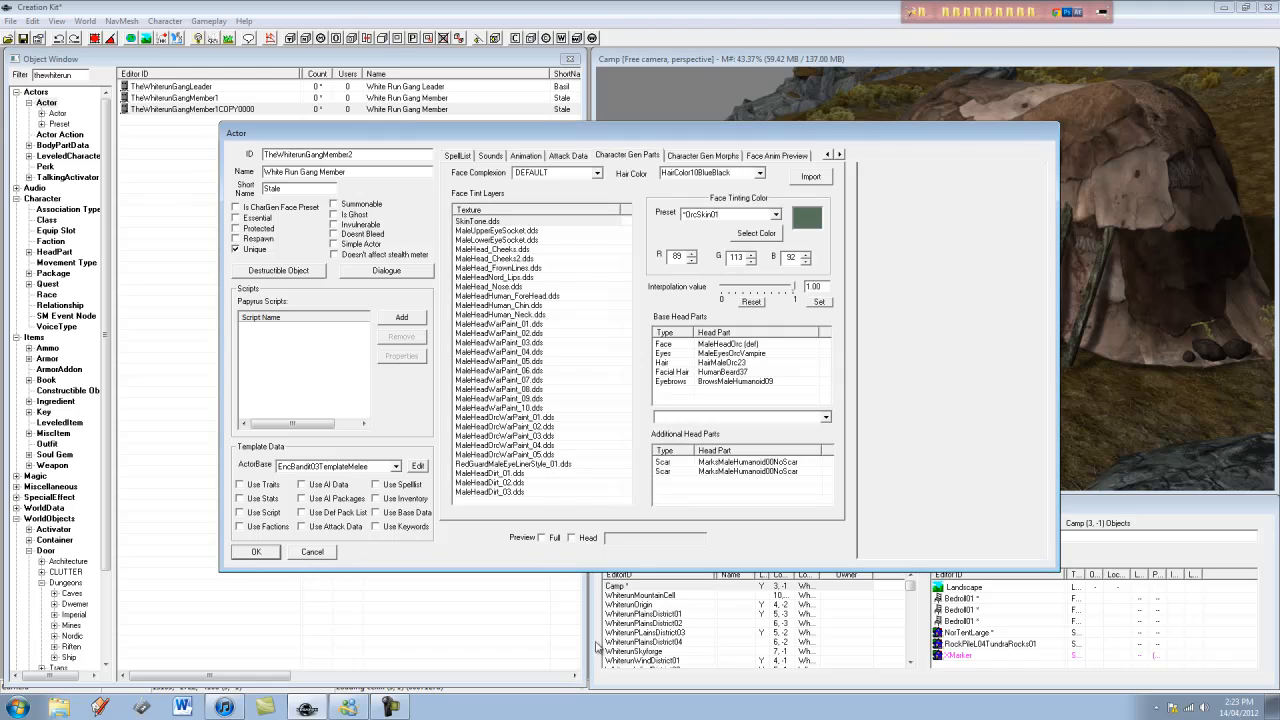
{"action": "left_click", "coordinate": [571, 538]}
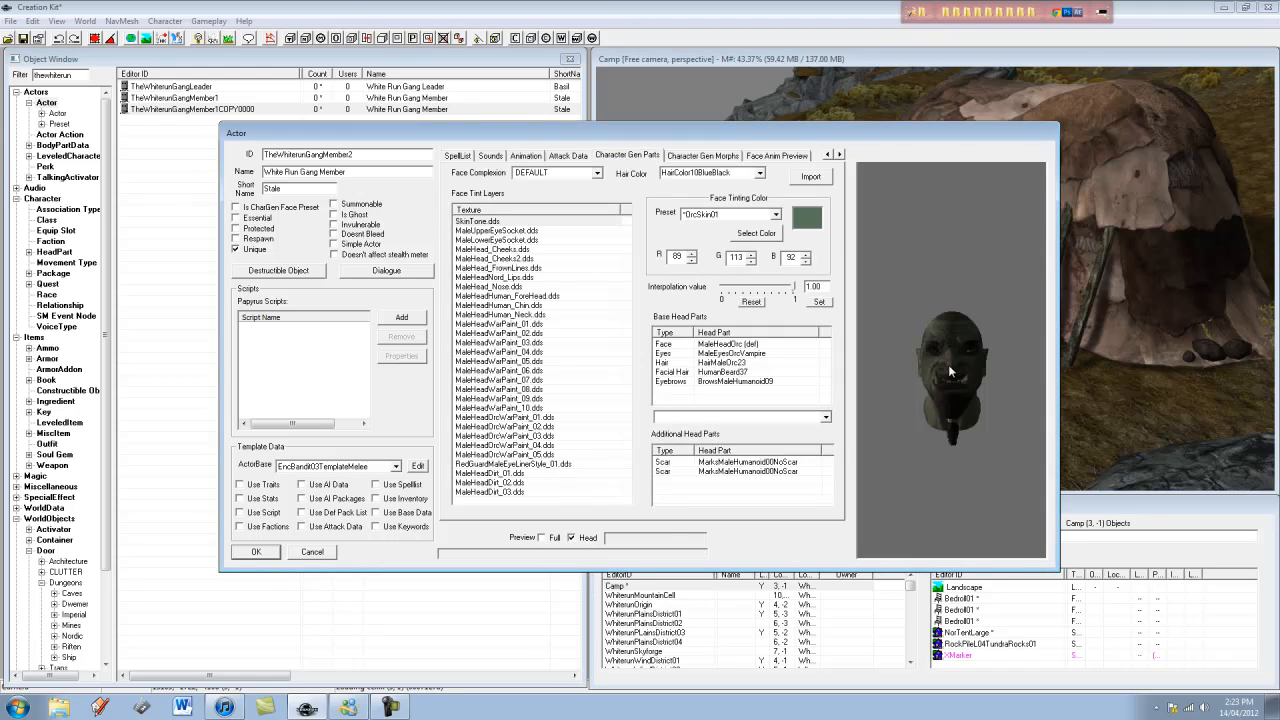
{"action": "left_click_drag", "start_coordinate": [950, 372], "coordinate": [800, 346]}
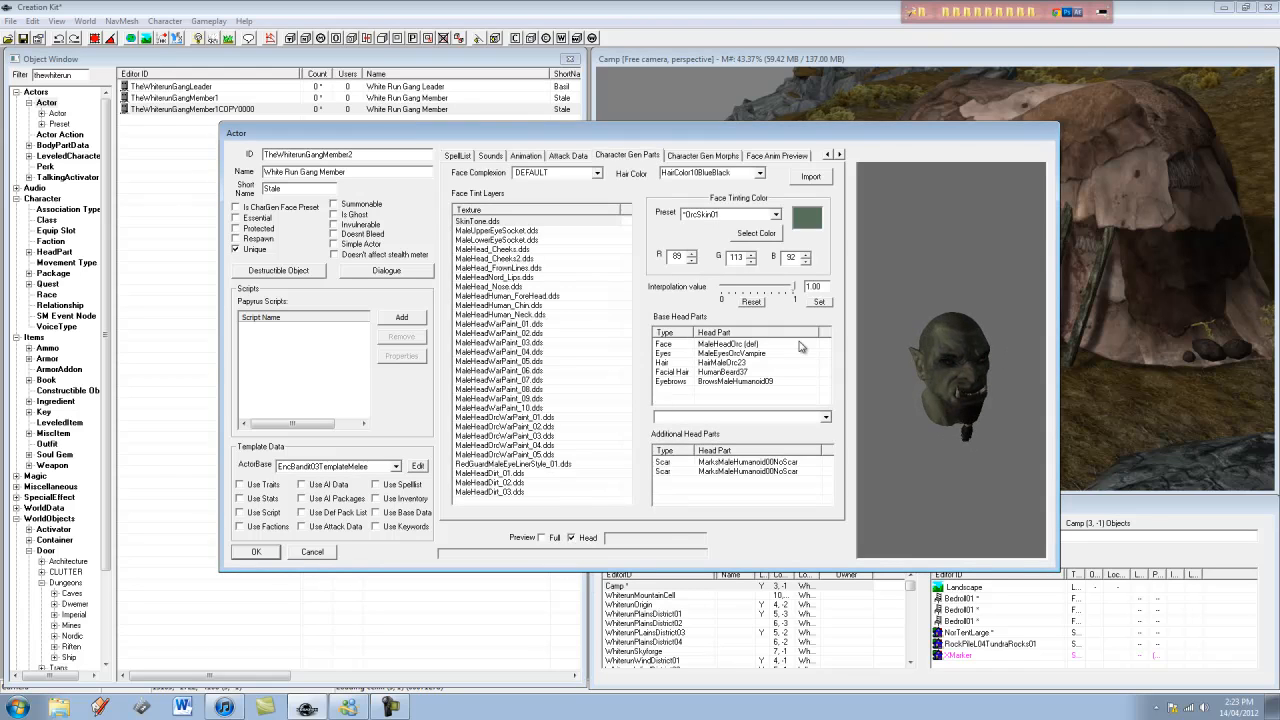
{"action": "left_click", "coordinate": [730, 372]}
{"action": "left_click", "coordinate": [740, 417]}
{"action": "left_click", "coordinate": [709, 445]}
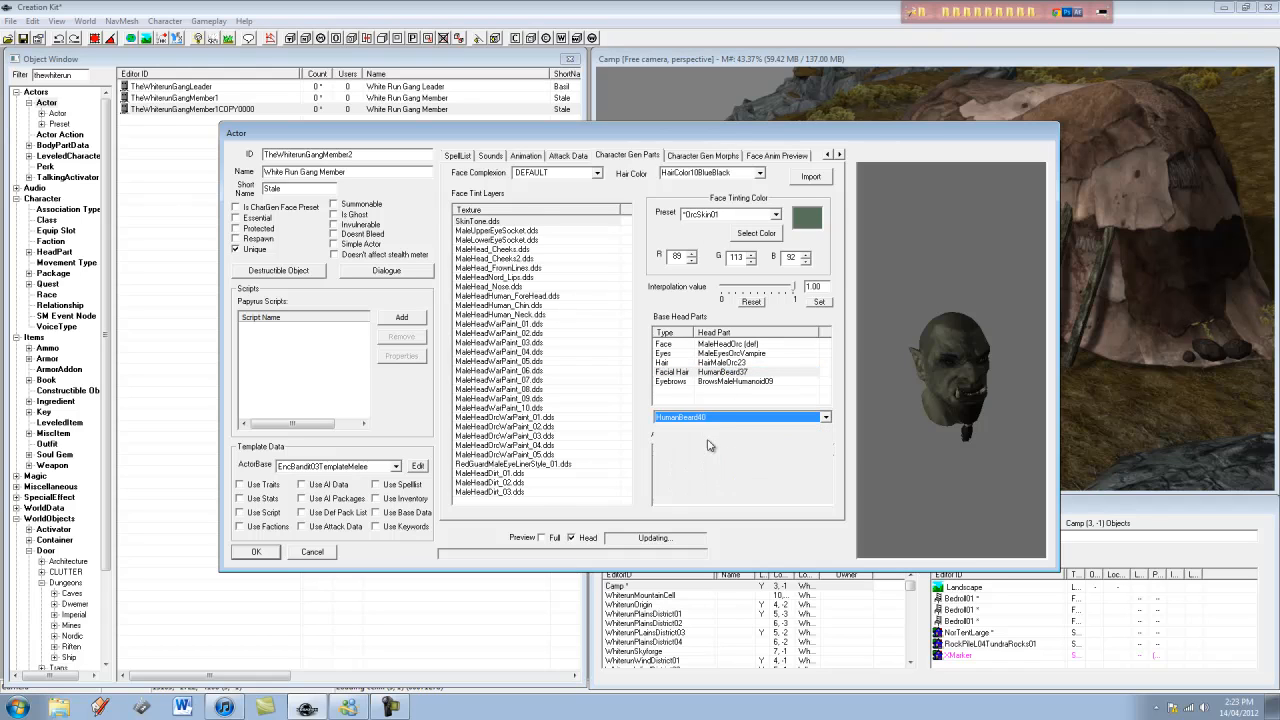
- Set the gang member's hair head part to HairMaleOrc17 and check the head from the side
{"action": "left_click", "coordinate": [722, 363]}
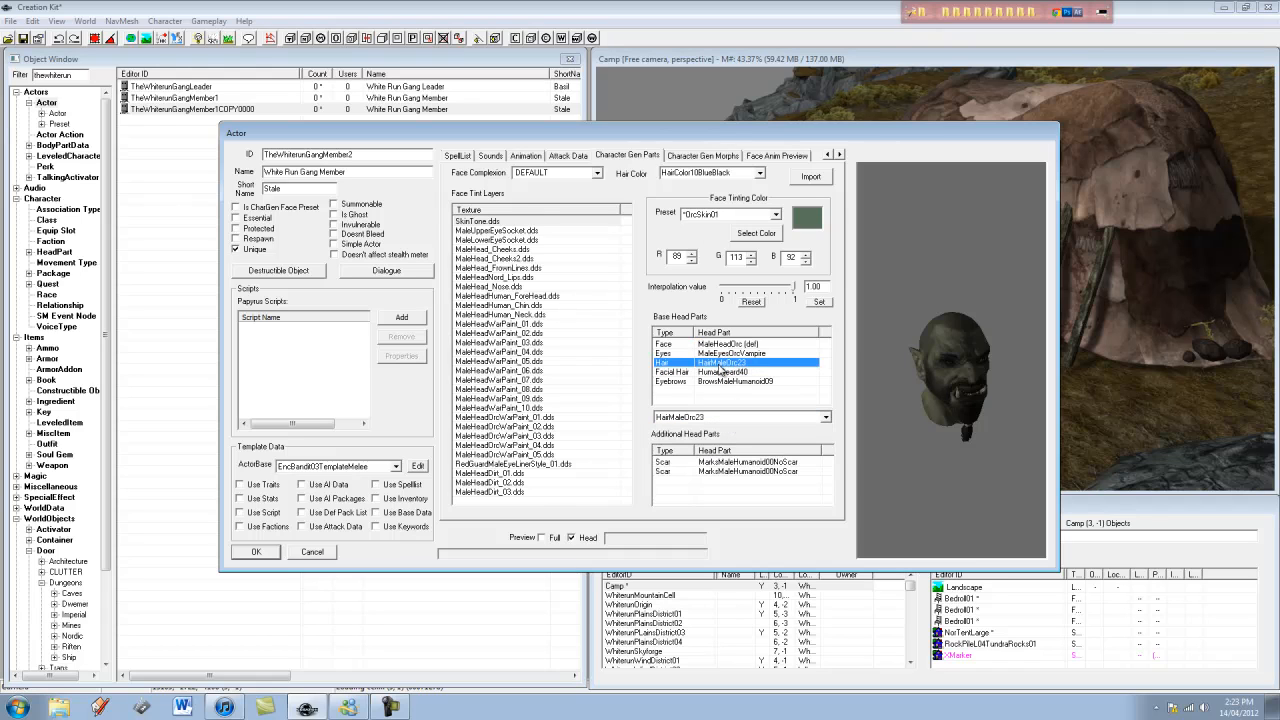
{"action": "left_click", "coordinate": [729, 420]}
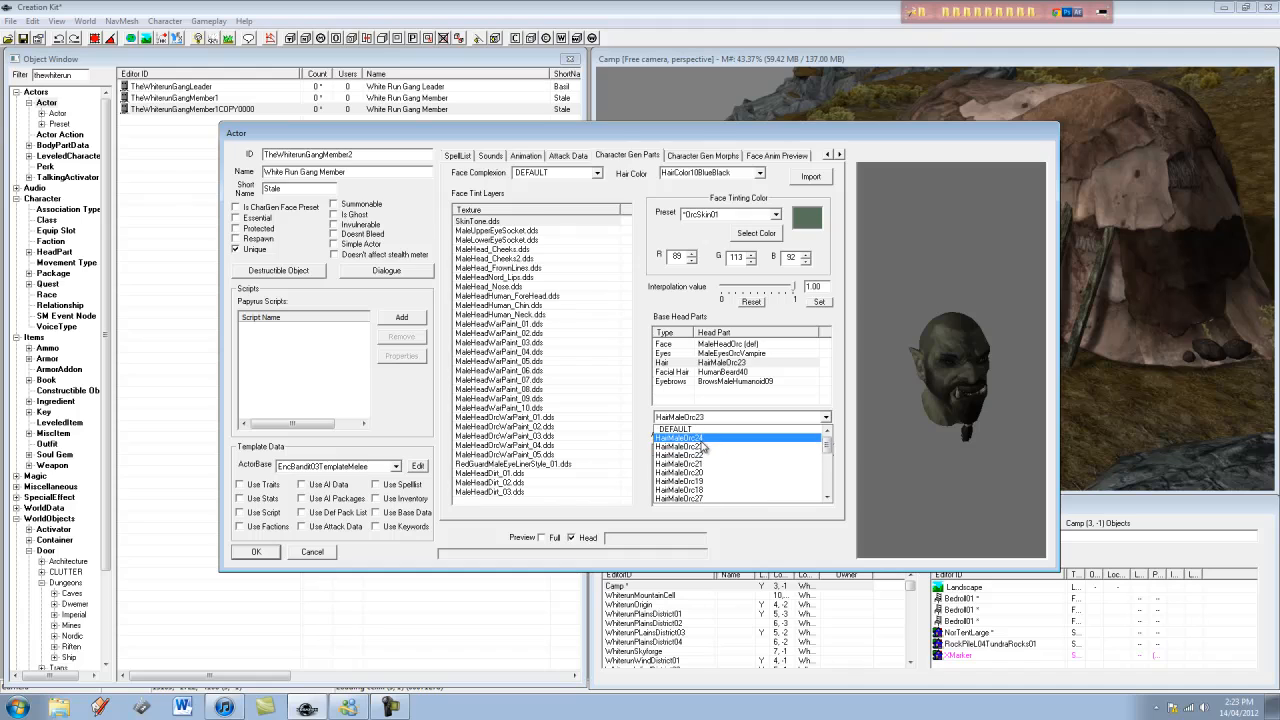
{"action": "left_click", "coordinate": [708, 436]}
{"action": "scroll", "coordinate": [714, 418], "scroll_direction": "up", "scroll_amount": 2}
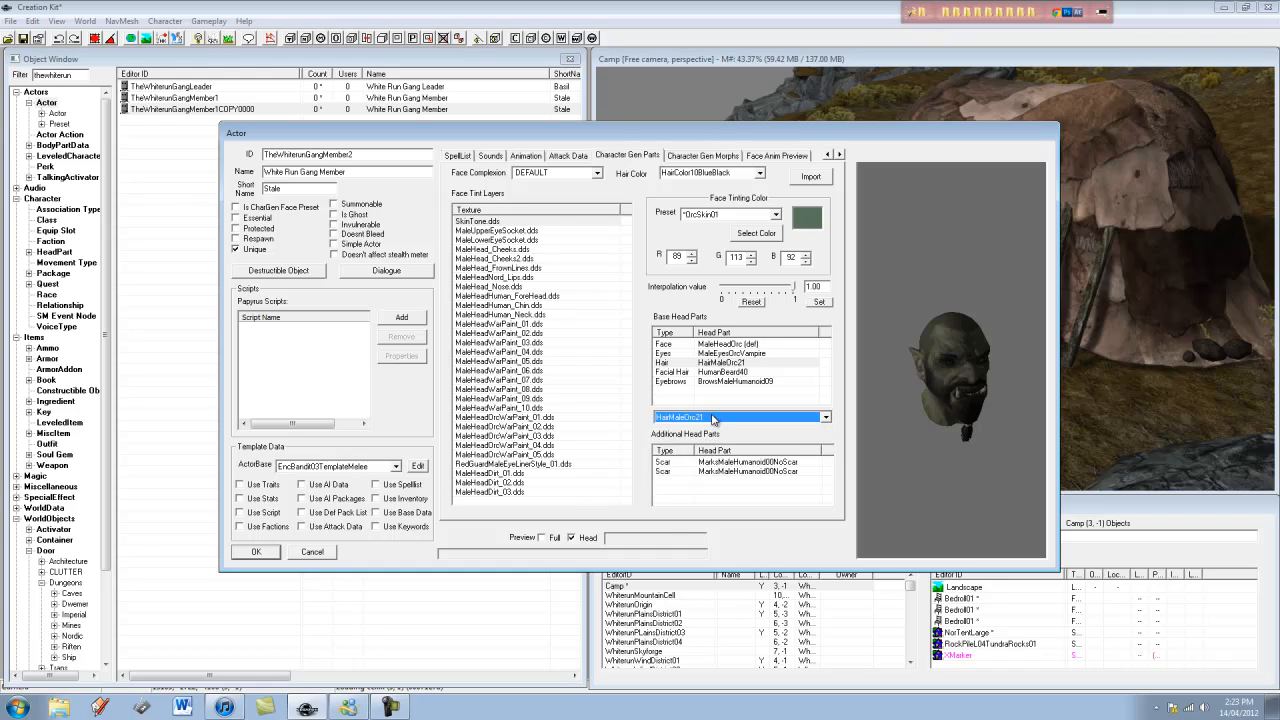
{"action": "scroll", "coordinate": [714, 419], "scroll_direction": "up", "scroll_amount": 2}
{"action": "scroll", "coordinate": [714, 419], "scroll_direction": "up", "scroll_amount": 1}
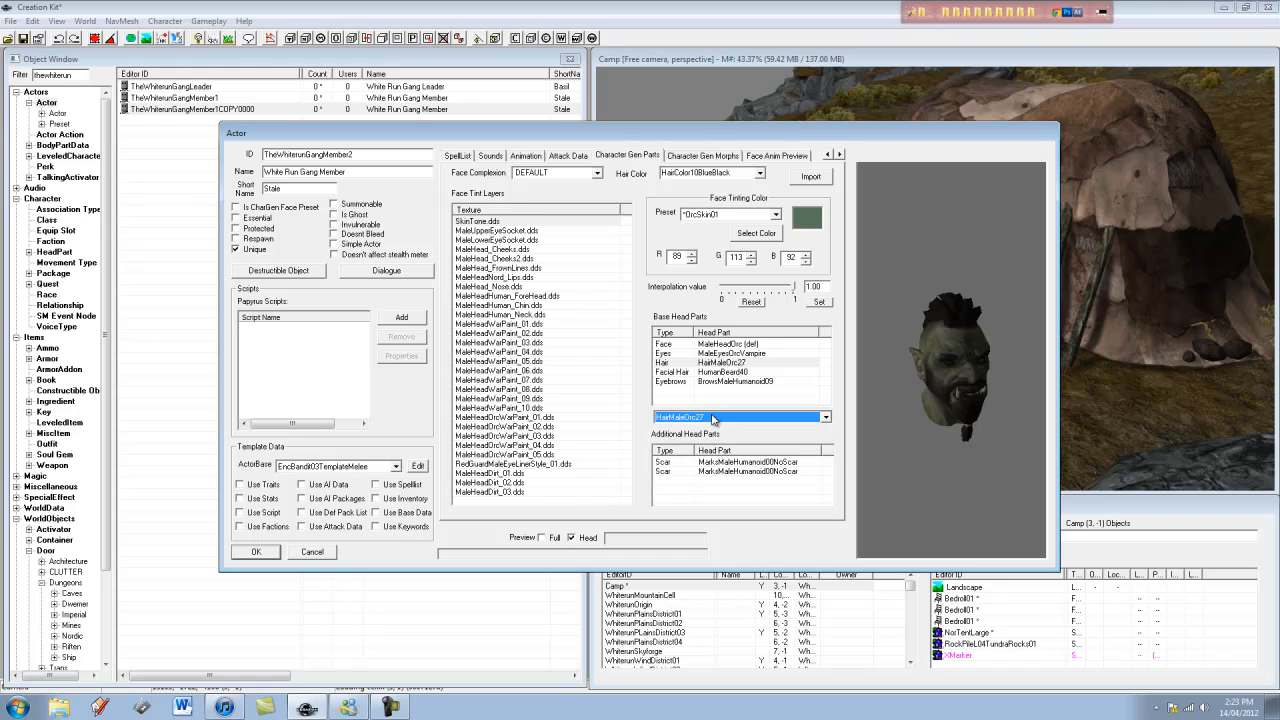
{"action": "left_click", "coordinate": [888, 320]}
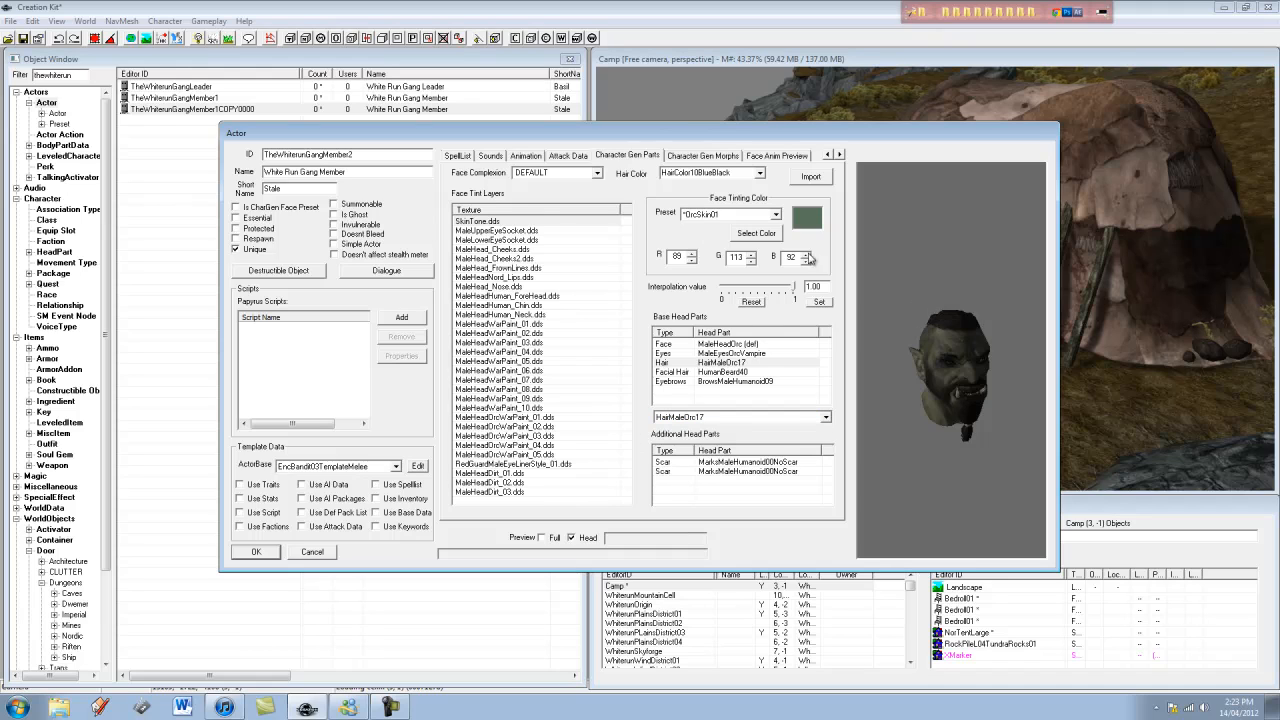
{"action": "left_click_drag", "start_coordinate": [990, 332], "coordinate": [664, 382]}
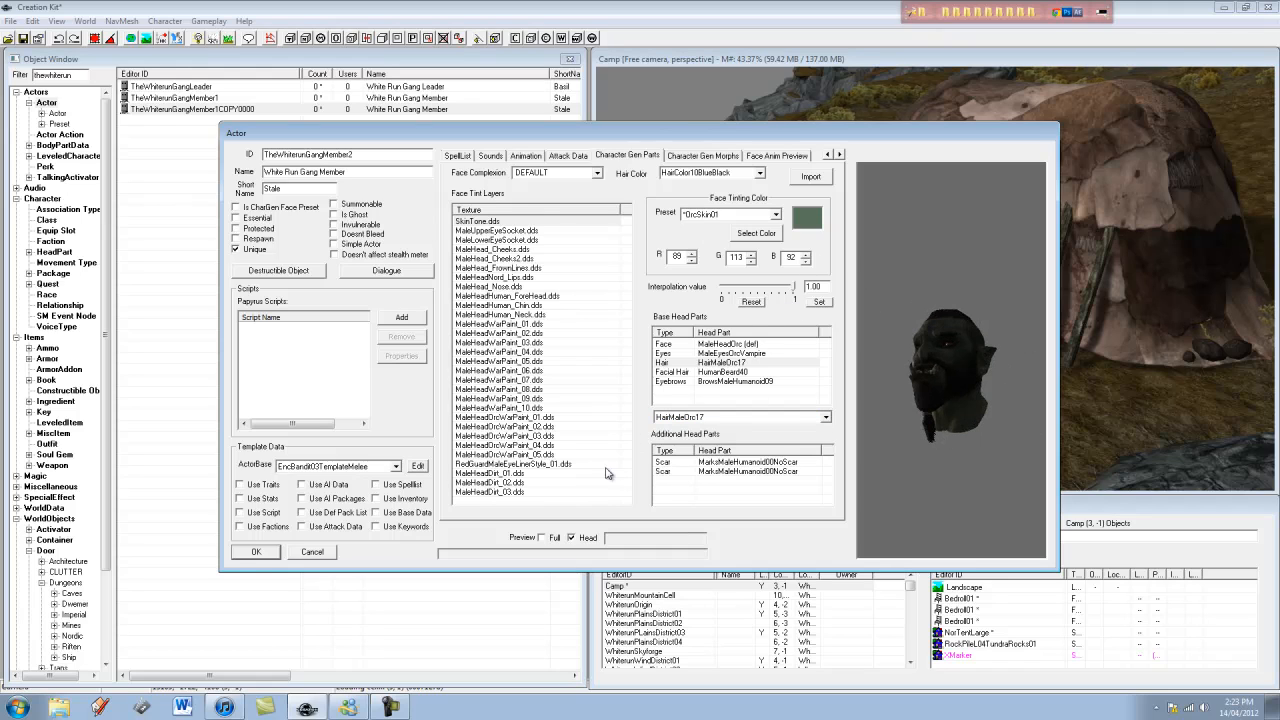
- Set the short name to Bale and save the actor, renaming the existing form to TheWhiterunGangMember2 instead of creating a new one
{"action": "left_click", "coordinate": [256, 552]}
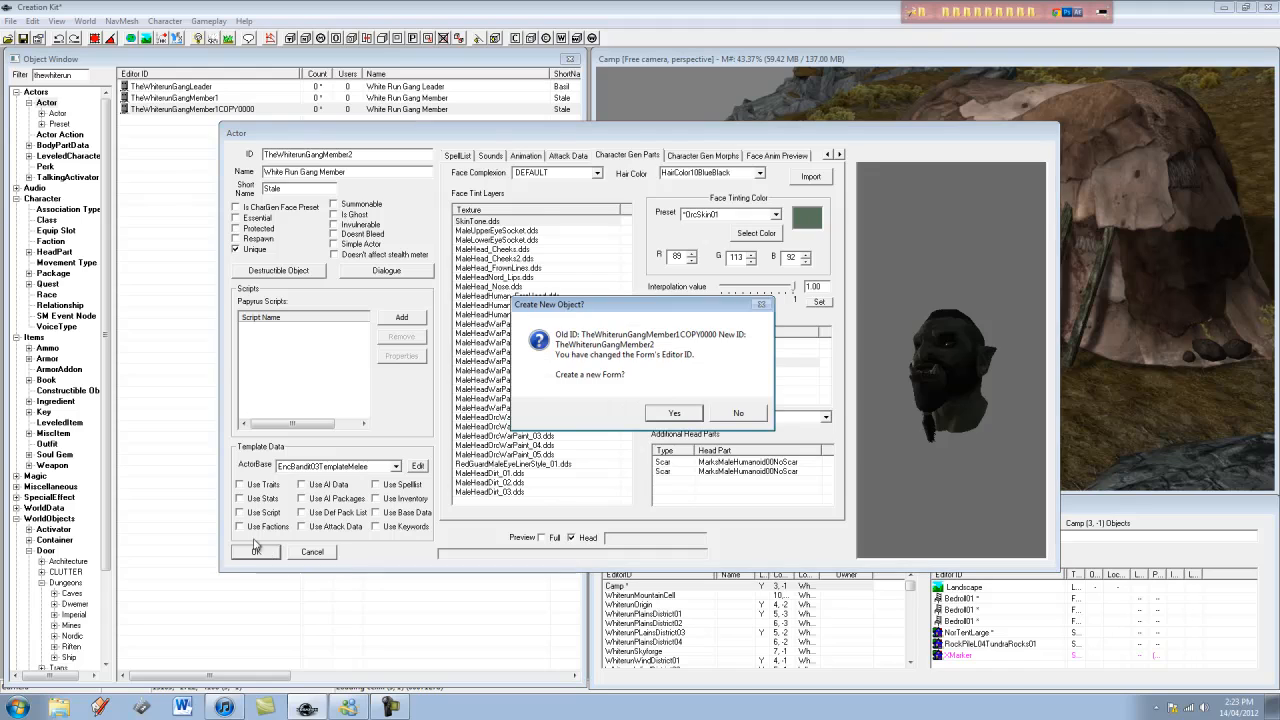
{"action": "left_click", "coordinate": [738, 414]}
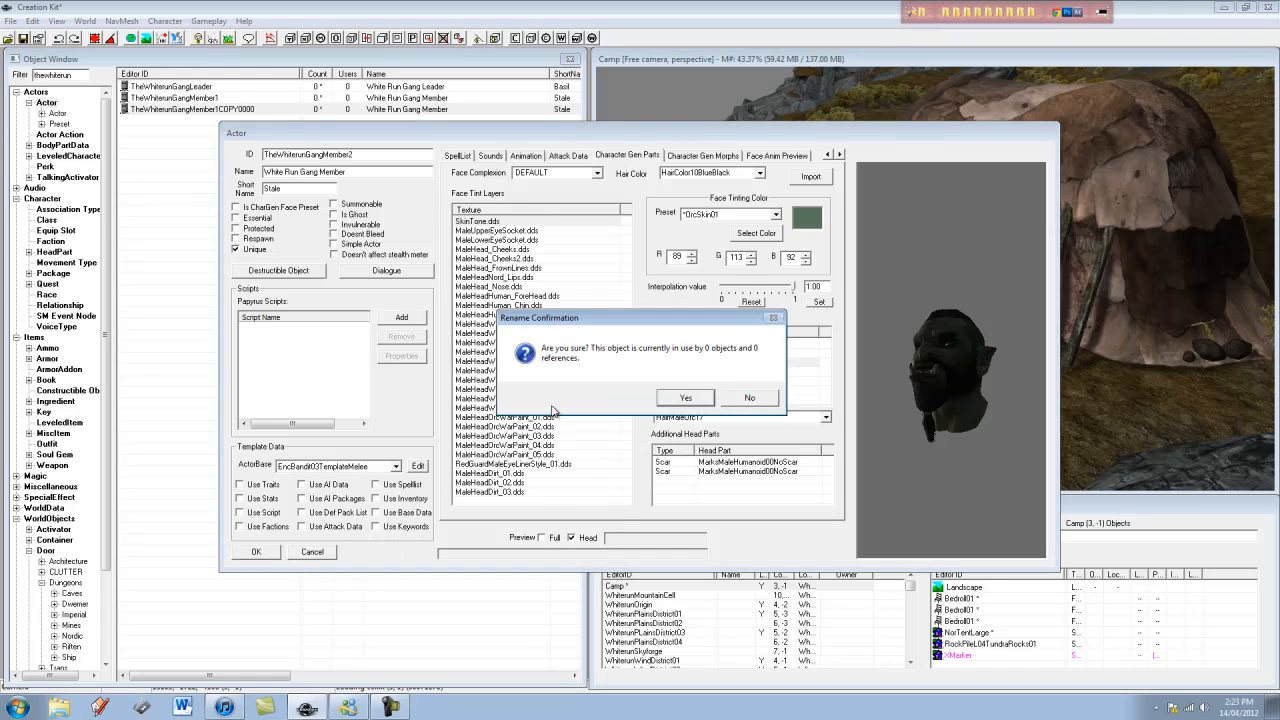
{"action": "left_click", "coordinate": [690, 398]}
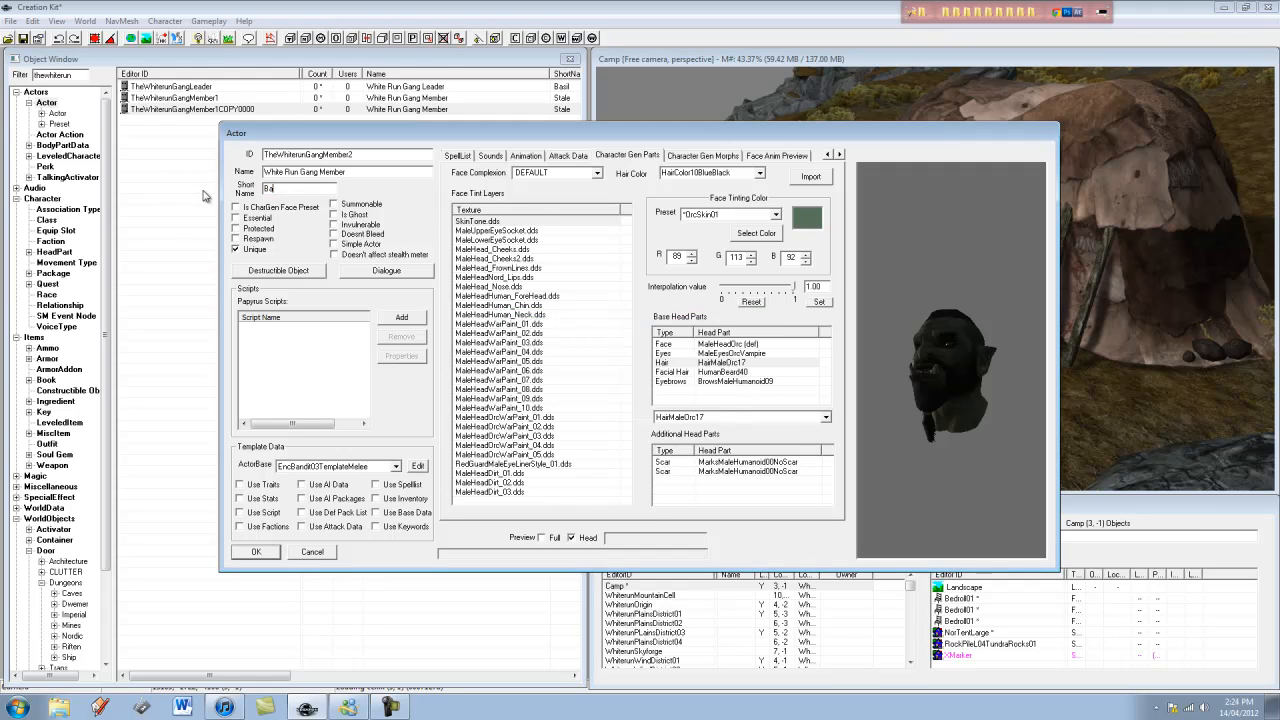
{"action": "left_click", "coordinate": [262, 558]}
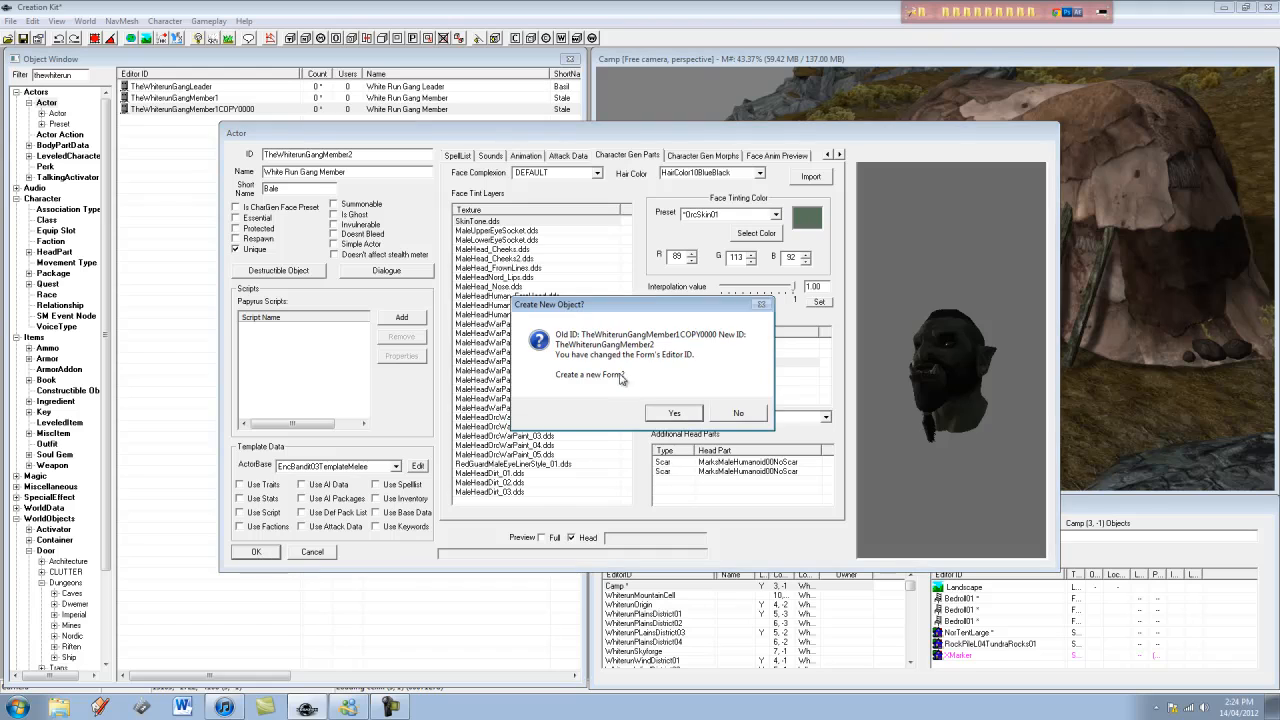
{"action": "left_click", "coordinate": [716, 414]}
{"action": "left_click", "coordinate": [685, 398]}
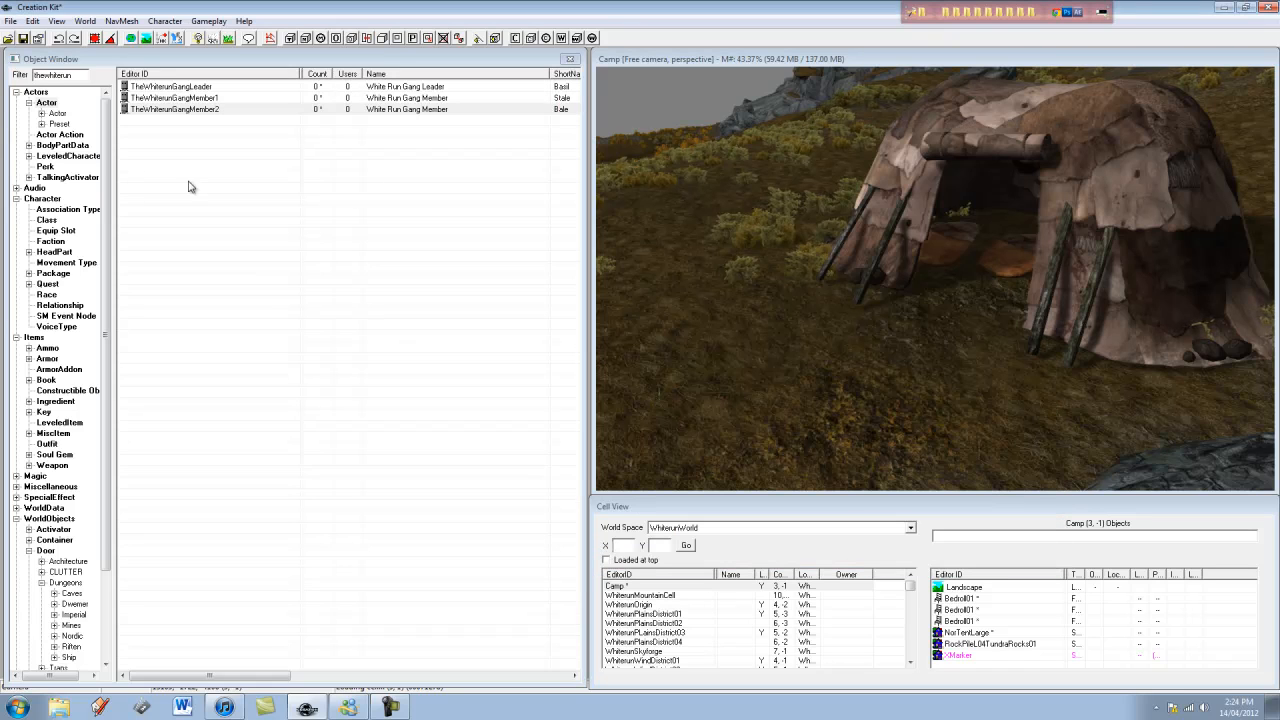
- Place TheWhiterunGangLeader in the camp on the open ground beside the tent and rotate the actor
{"action": "left_click", "coordinate": [229, 118]}
{"action": "left_click", "coordinate": [215, 111]}
{"action": "left_click", "coordinate": [197, 85], "text": "shift"}
{"action": "left_click", "coordinate": [197, 154]}
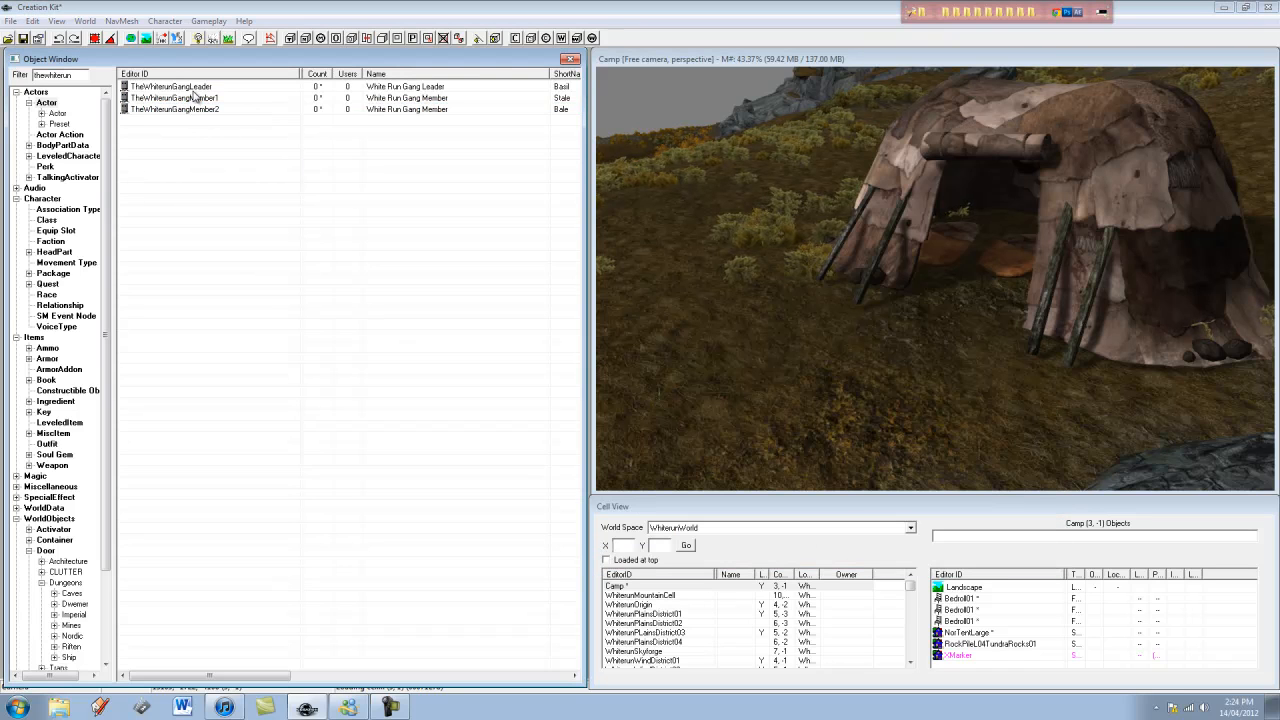
{"action": "left_click_drag", "start_coordinate": [188, 92], "coordinate": [875, 353]}
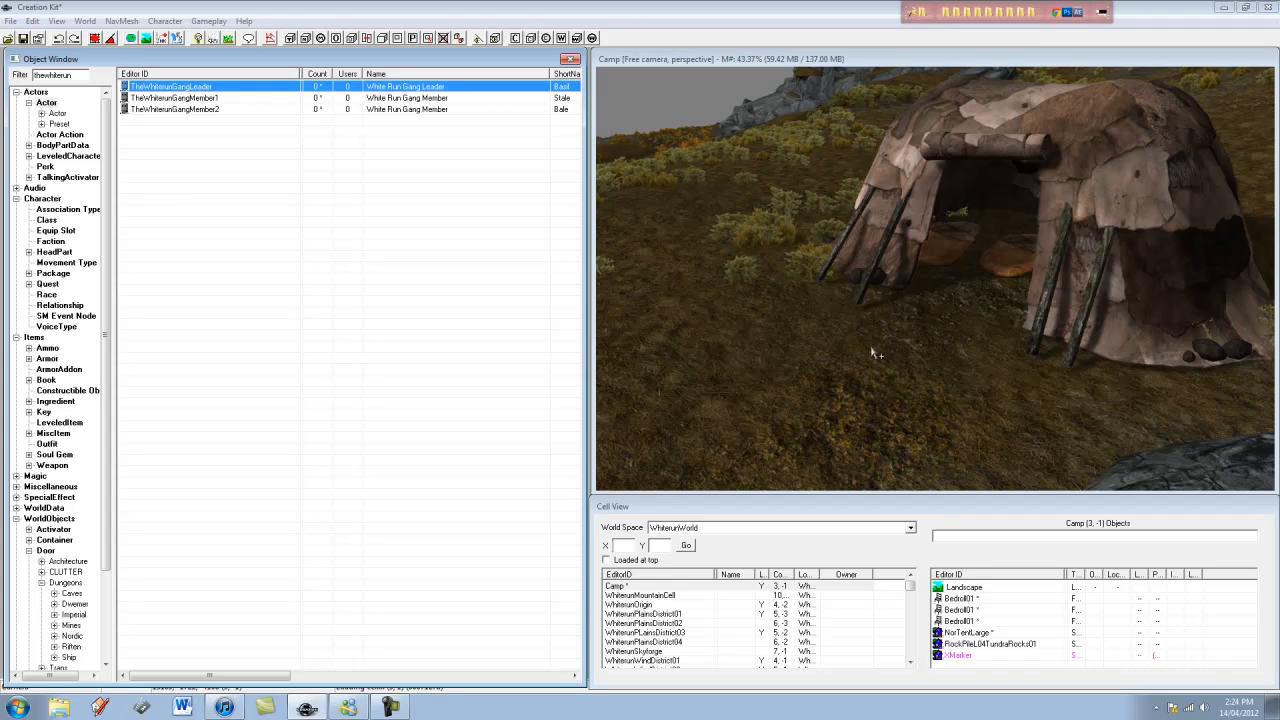
{"action": "left_click_drag", "start_coordinate": [758, 316], "coordinate": [760, 317]}
{"action": "right_click_drag", "start_coordinate": [758, 247], "coordinate": [697, 250]}
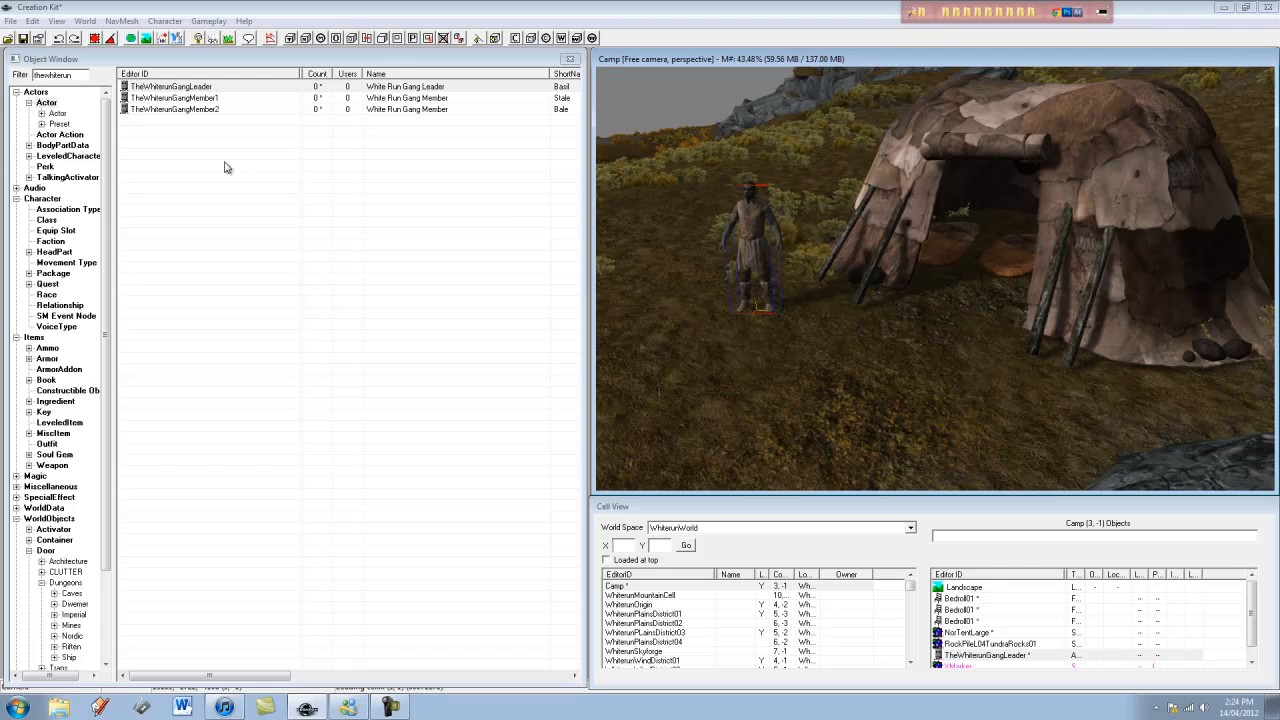
- Place TheWhiterunGangMember1 in front of the tent and TheWhiterunGangMember2 near the gang leader, turning the second member
{"action": "left_click_drag", "start_coordinate": [178, 98], "coordinate": [933, 375]}
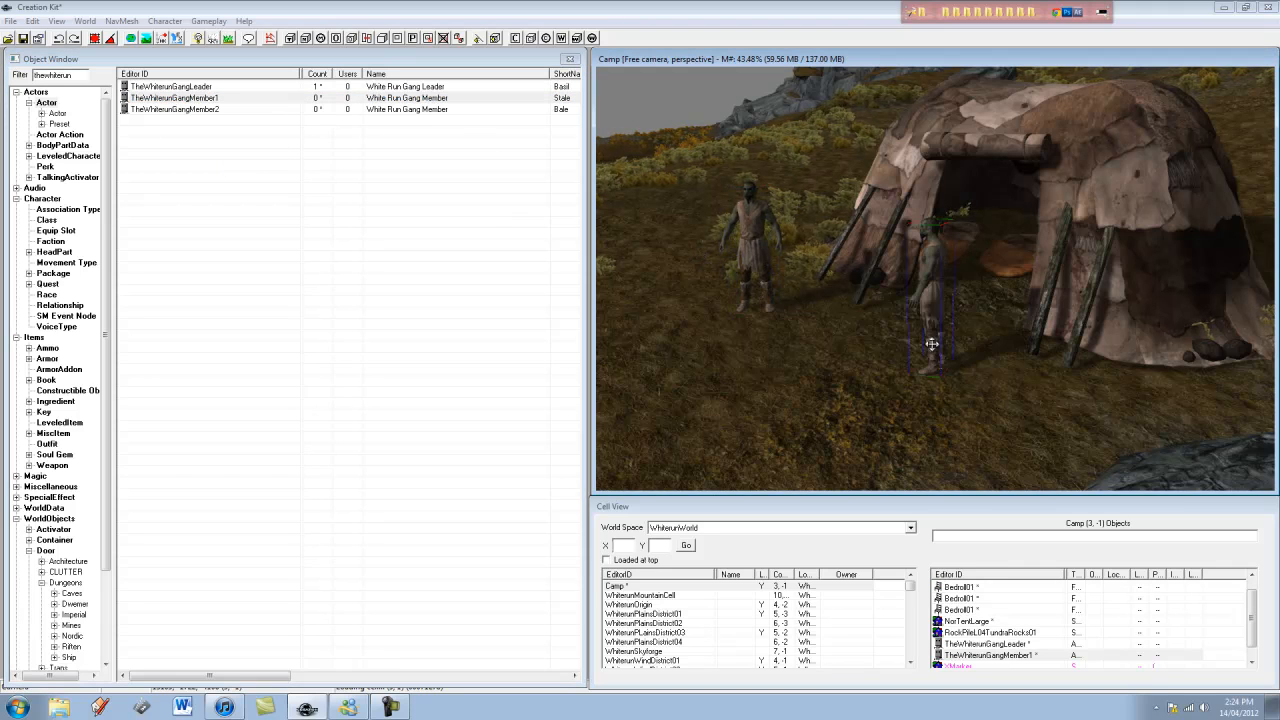
{"action": "left_click_drag", "start_coordinate": [176, 109], "coordinate": [711, 320]}
{"action": "right_click_drag", "start_coordinate": [711, 320], "coordinate": [823, 300]}
{"action": "middle_click_drag", "start_coordinate": [802, 329], "coordinate": [799, 352]}
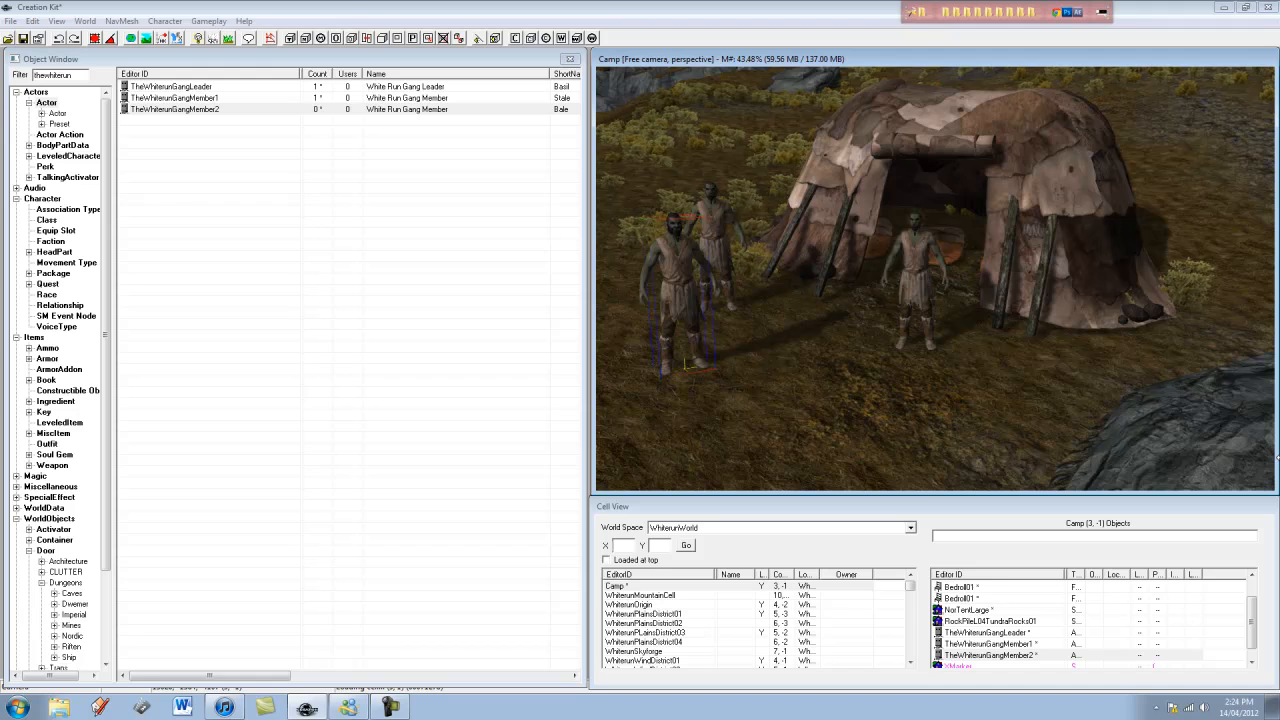
- Turn TheWhiterunGangMember1, then move TheWhiterunGangMember2 between the other two actors and drop it onto the ground
{"action": "left_click", "coordinate": [918, 258]}
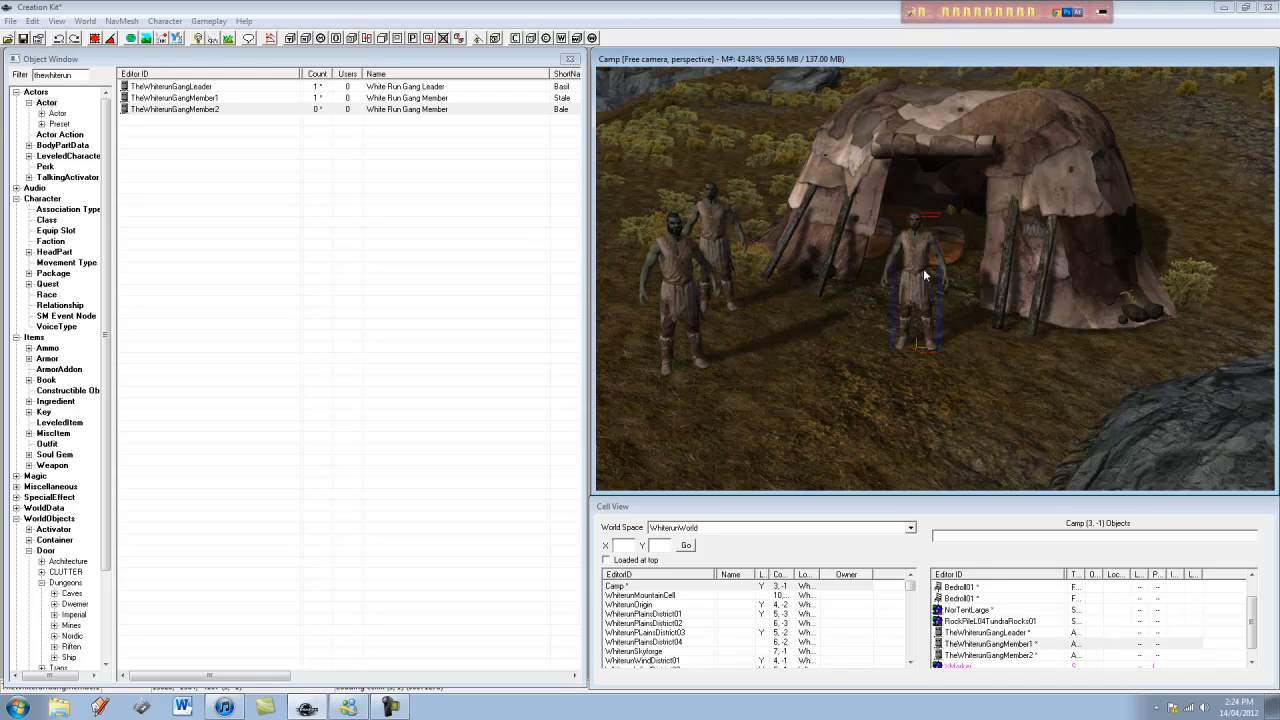
{"action": "left_click_drag", "start_coordinate": [690, 283], "coordinate": [717, 231]}
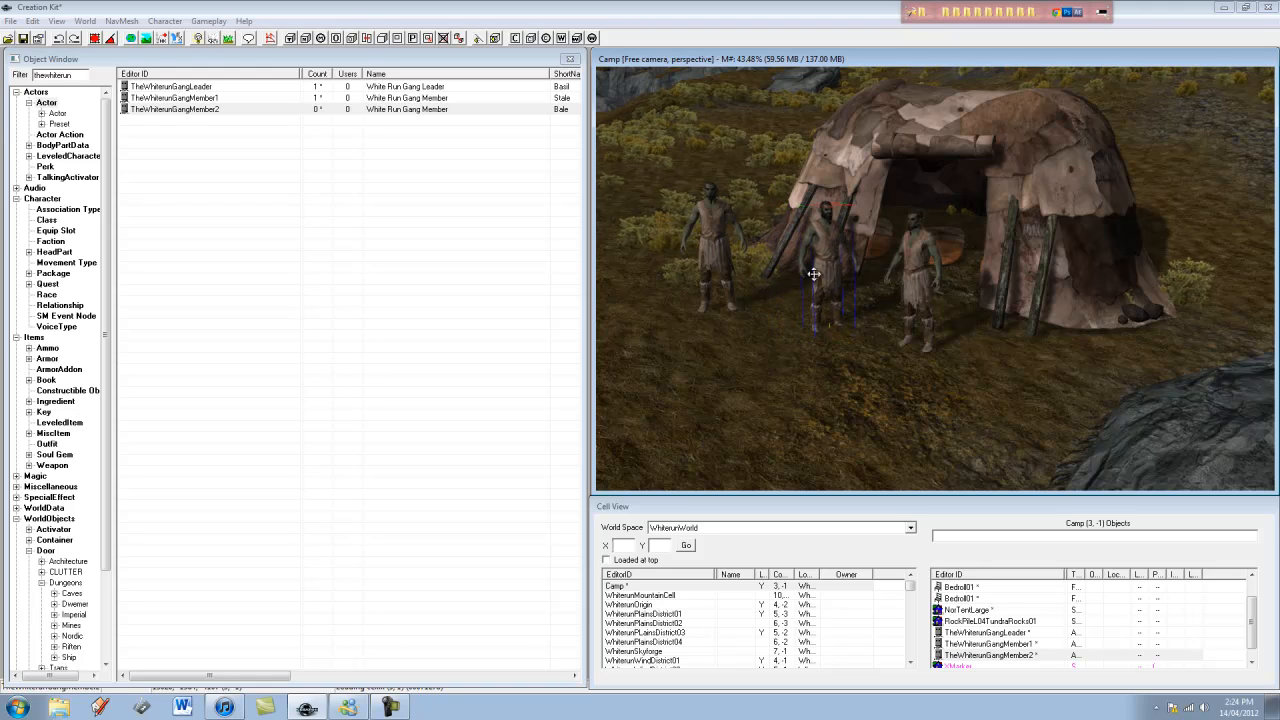
{"action": "left_click_drag", "start_coordinate": [835, 275], "coordinate": [829, 238]}
{"action": "key", "text": "f"}
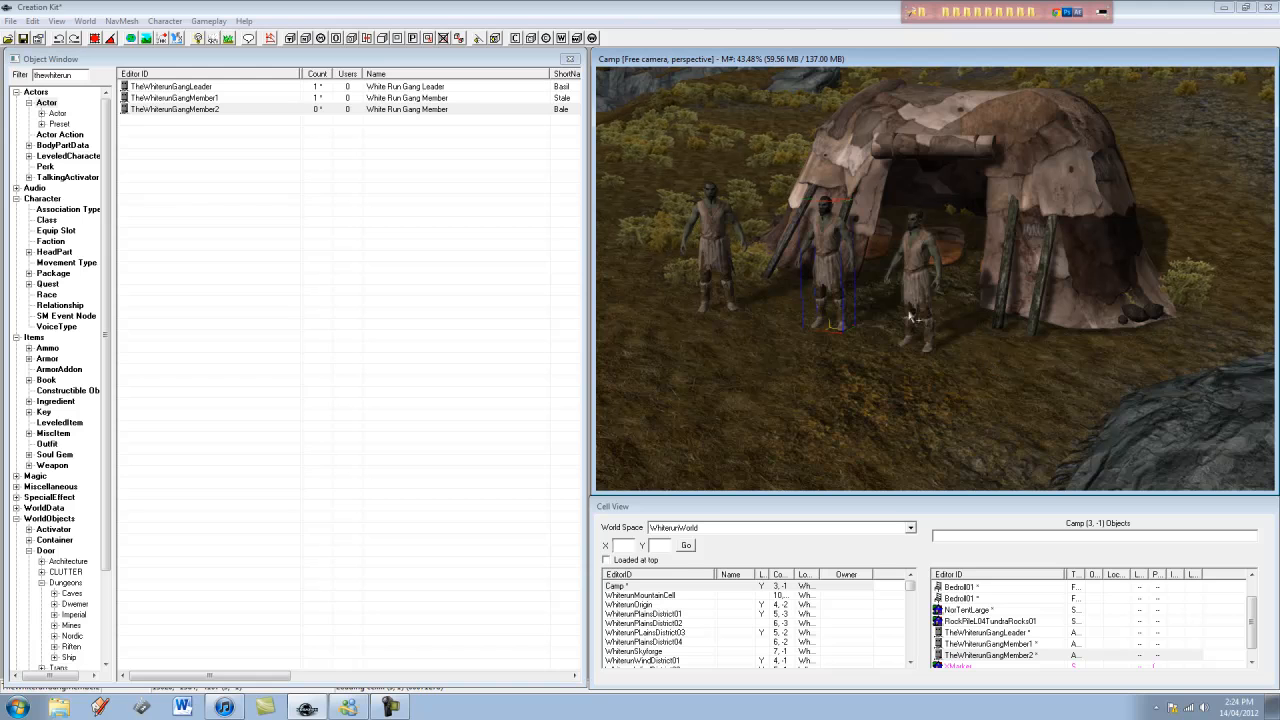
{"action": "left_click", "coordinate": [1037, 352]}
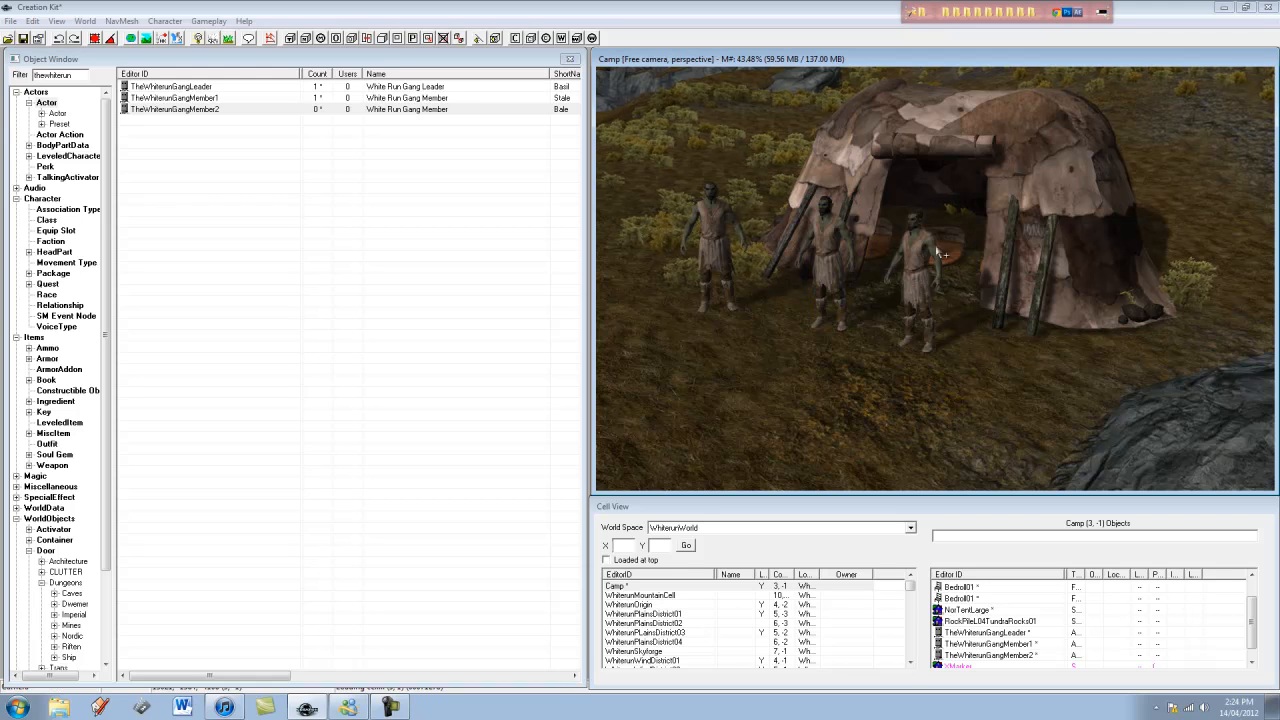
- Assign ownership of the bedroll at the back of the tent to the NPC TheWhiterunGangLeader
{"action": "middle_click_drag", "start_coordinate": [937, 253], "coordinate": [935, 227], "text": "shift"}
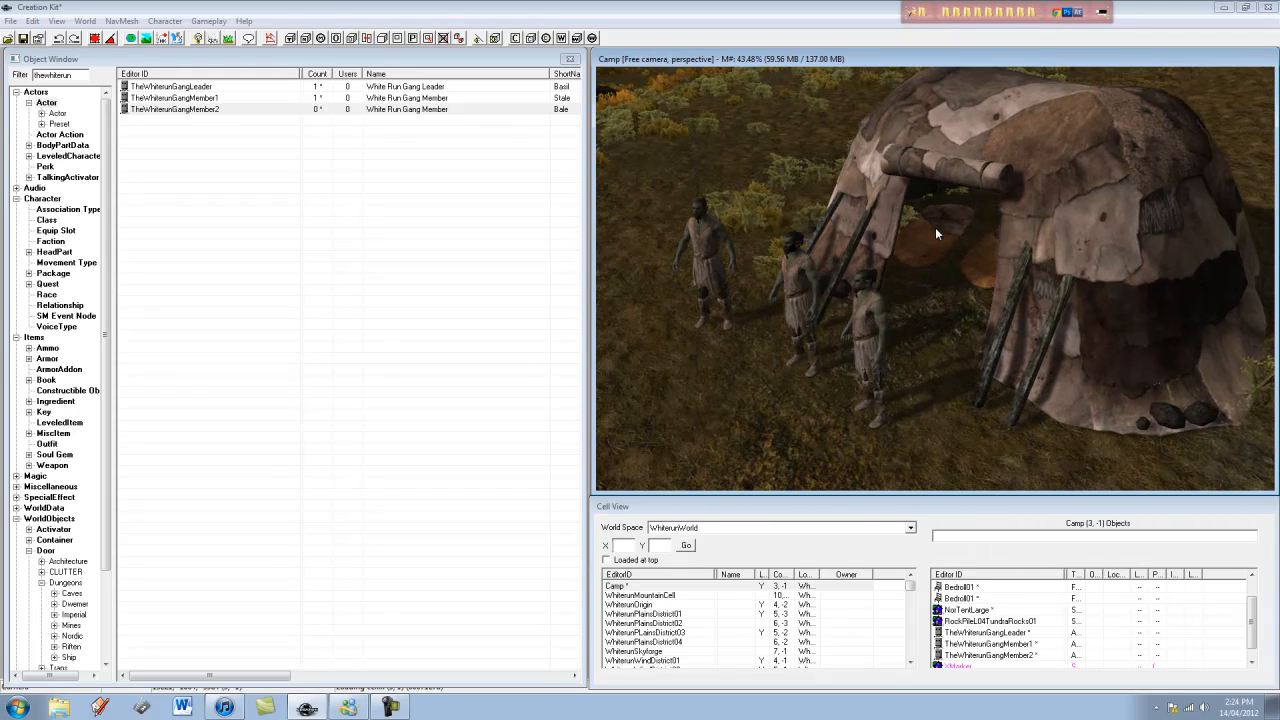
{"action": "double_click", "coordinate": [936, 235]}
{"action": "left_click", "coordinate": [615, 275]}
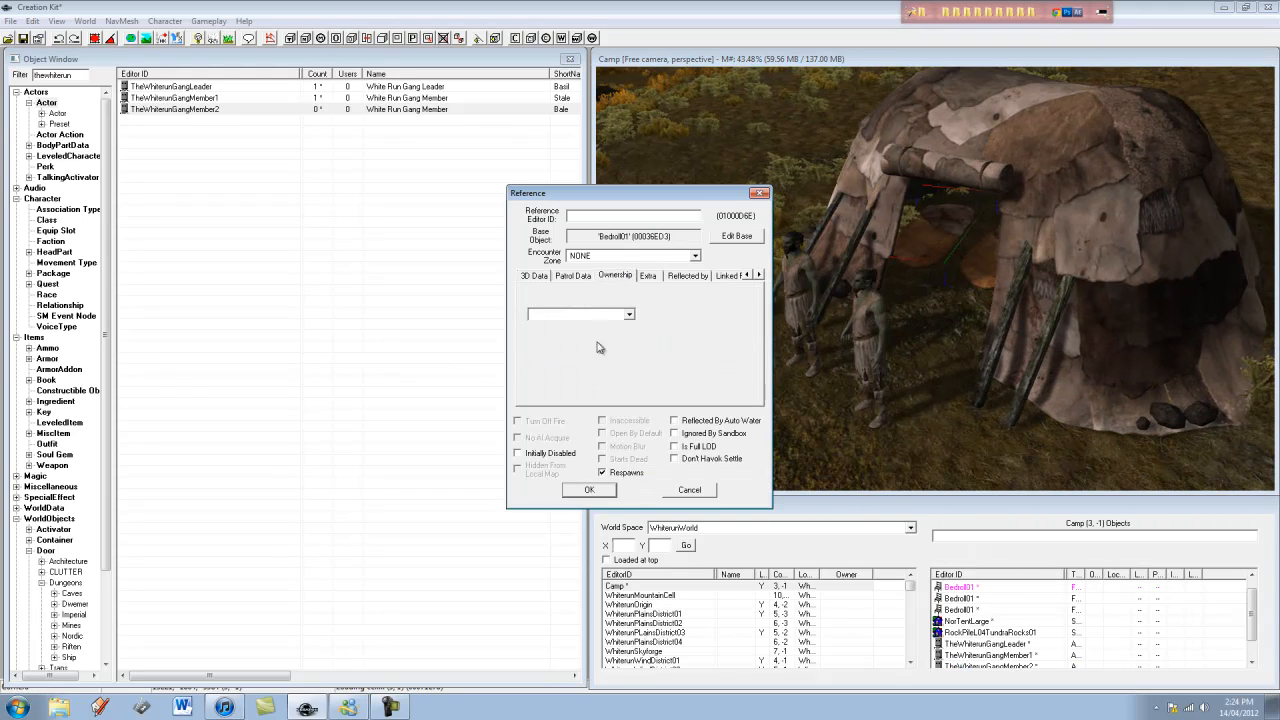
{"action": "left_click", "coordinate": [603, 316]}
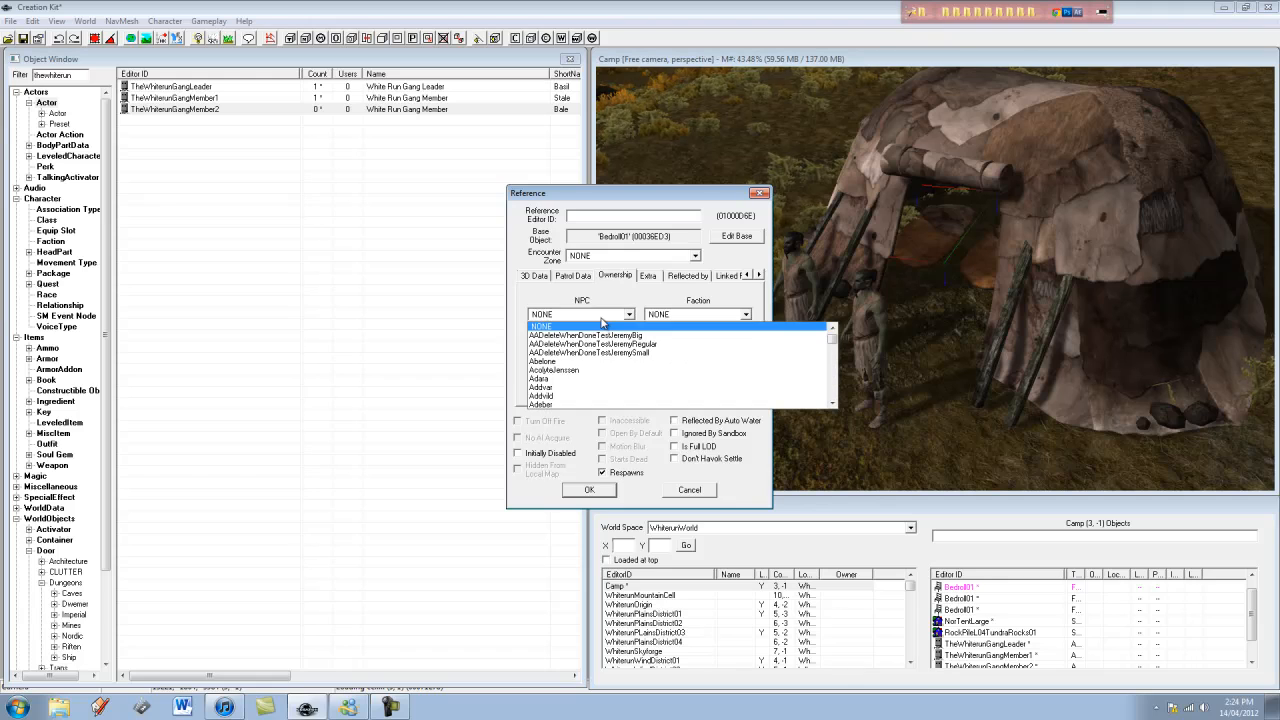
{"action": "type", "text": "the"}
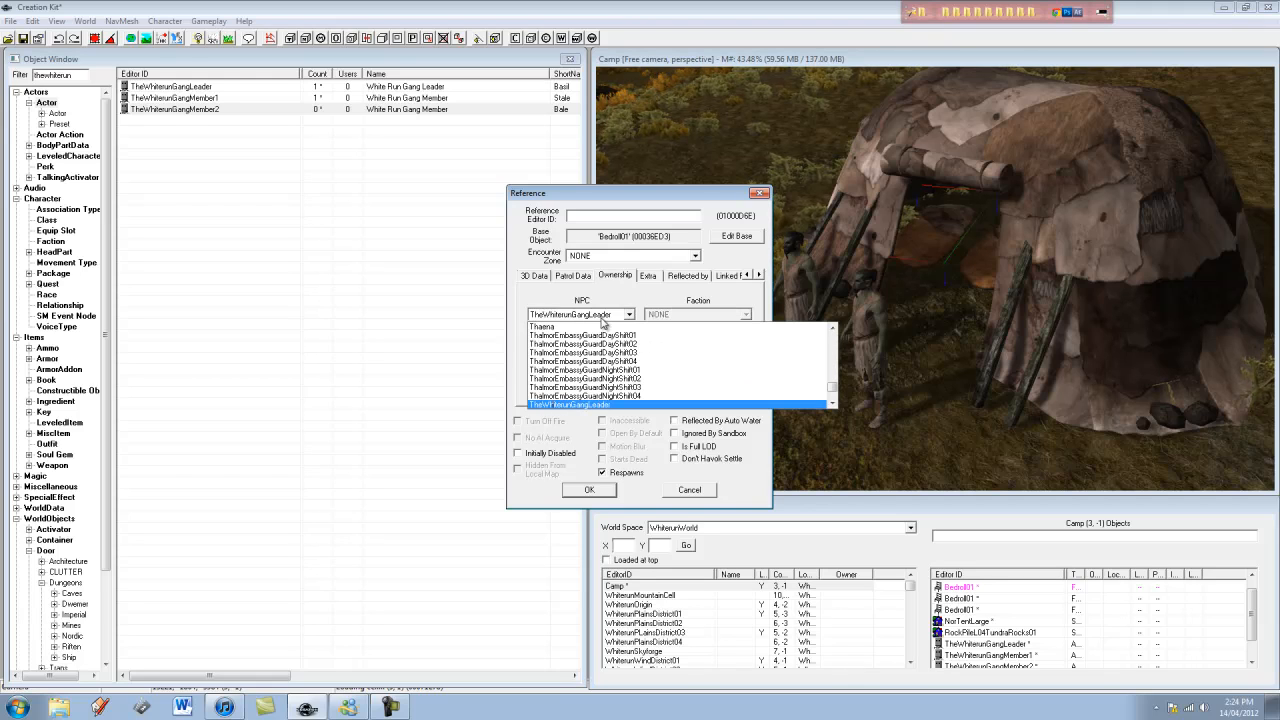
{"action": "key", "text": "Return"}
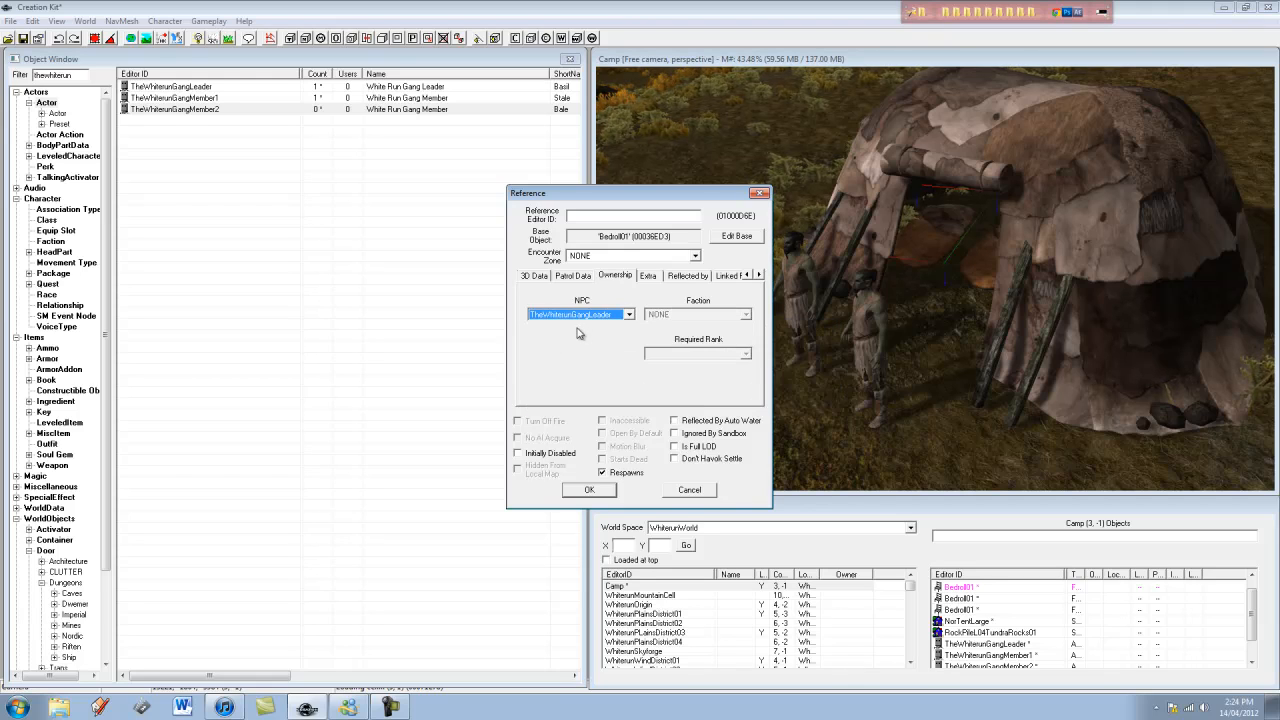
{"action": "left_click", "coordinate": [600, 496]}
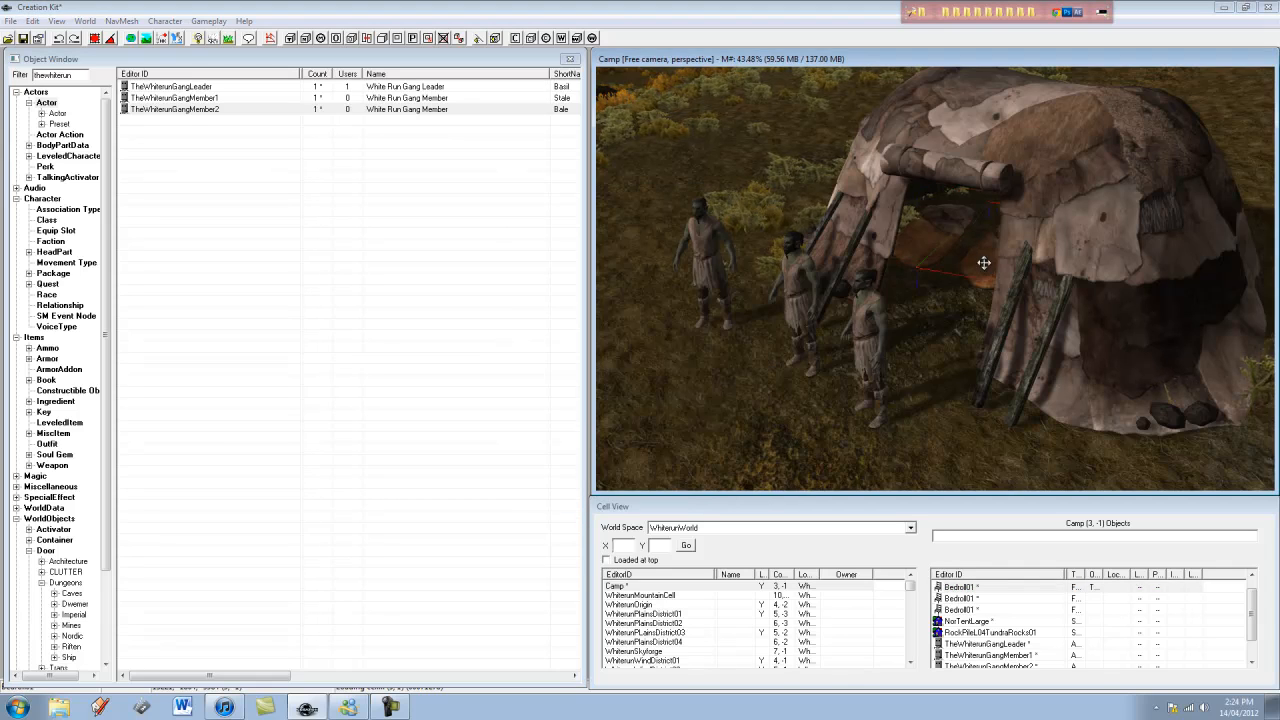
- Assign ownership of a second bedroll in the tent to the NPC TheWhiterunGangMember1
{"action": "double_click", "coordinate": [980, 263]}
{"action": "left_click", "coordinate": [616, 277]}
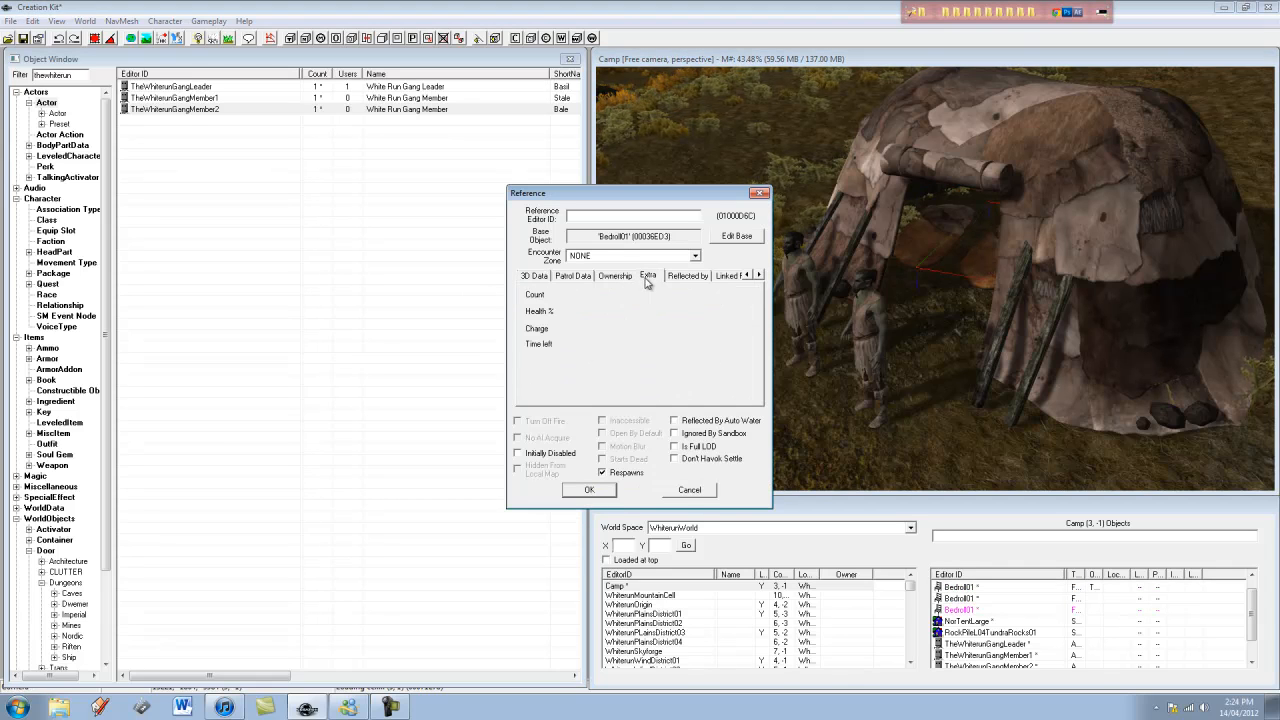
{"action": "left_click", "coordinate": [579, 316]}
{"action": "type", "text": "the"}
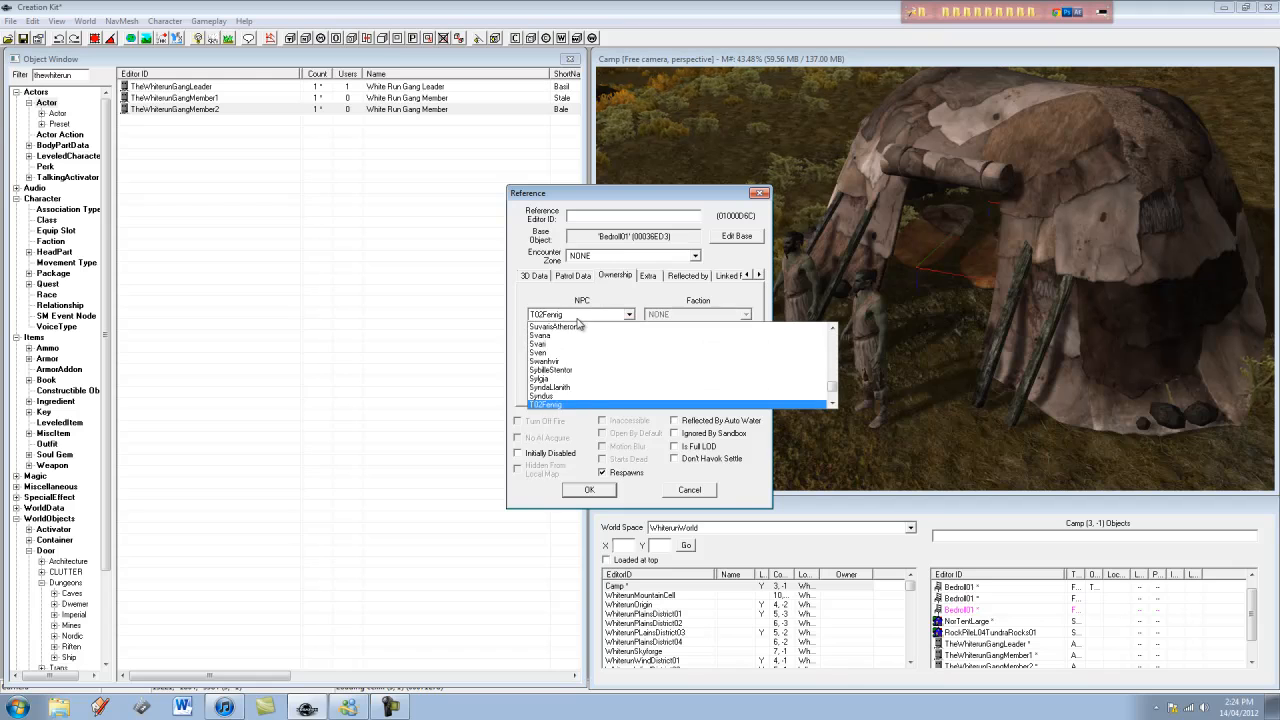
{"action": "key", "text": "Down"}
{"action": "key", "text": "Return"}
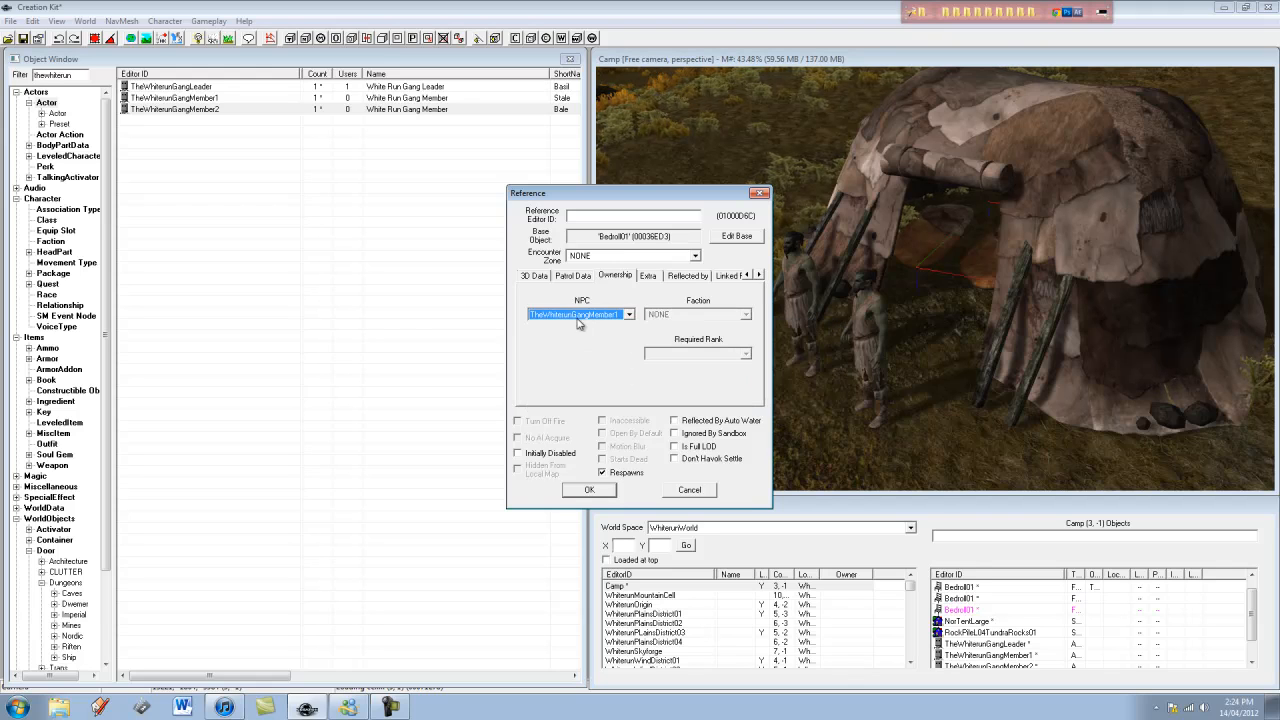
{"action": "left_click", "coordinate": [591, 490]}
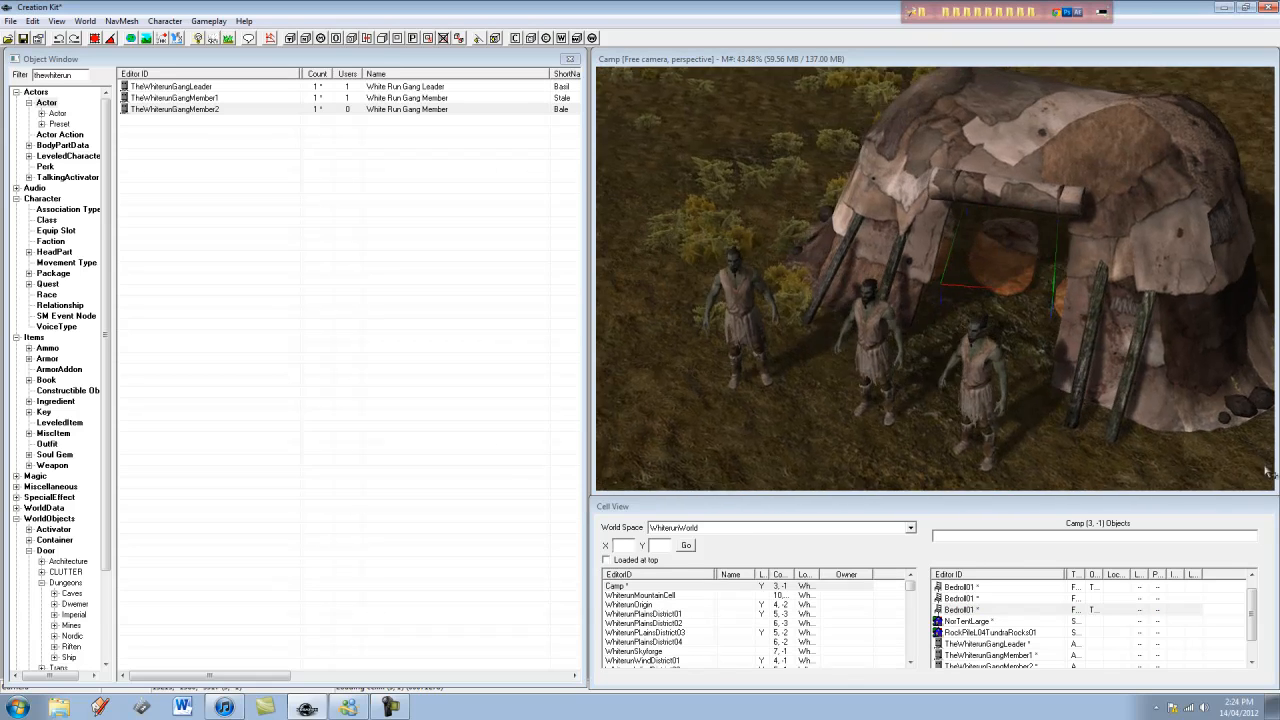
- Open the reference properties of the remaining bedroll that has no owner
{"action": "double_click", "coordinate": [1063, 290]}
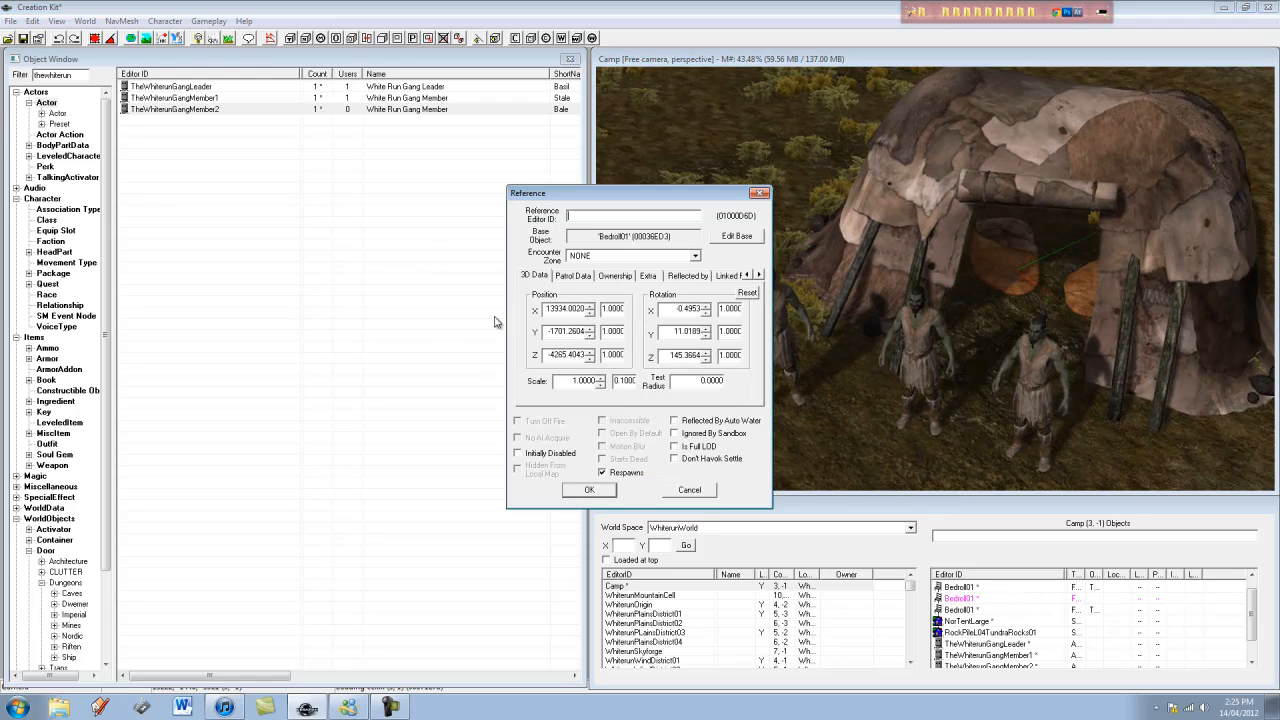
- Set the selected bedroll's NPC owner to TheWhiterunGangMember2
{"action": "left_click", "coordinate": [628, 278]}
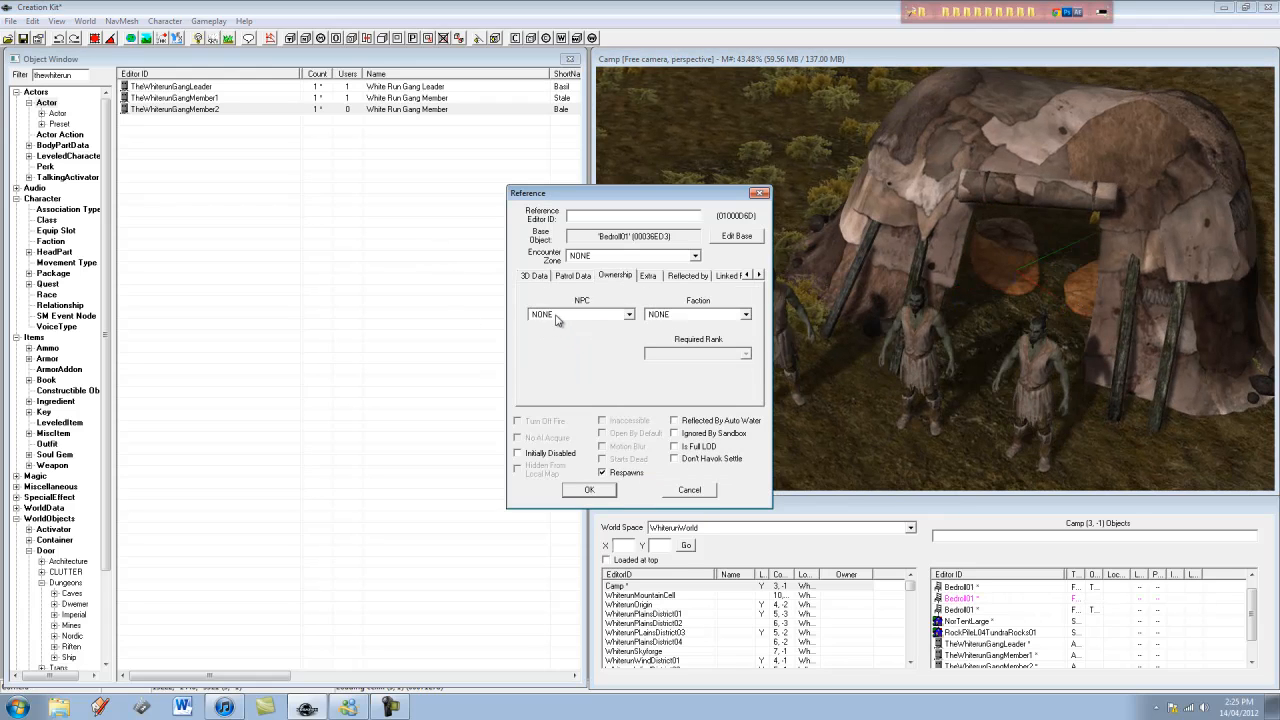
{"action": "left_click", "coordinate": [565, 316]}
{"action": "type", "text": "the"}
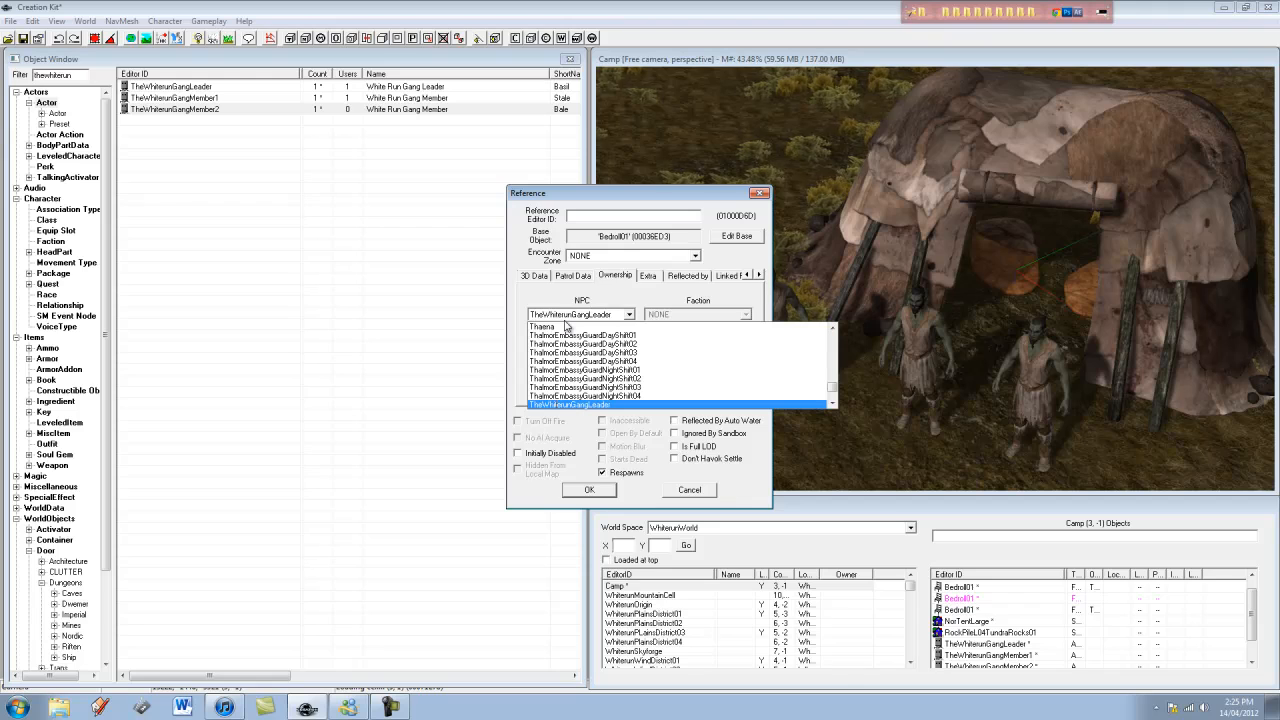
{"action": "key", "text": "Down"}
{"action": "key", "text": "Down"}
{"action": "key", "text": "Return"}
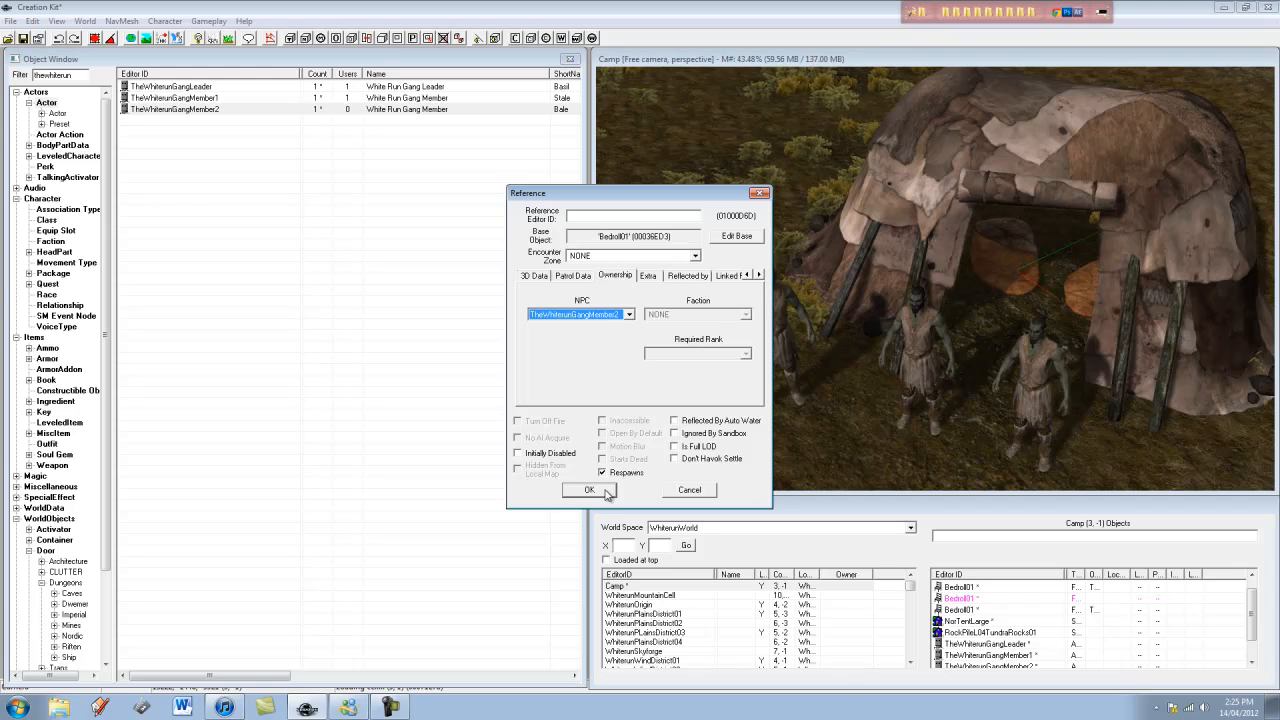
{"action": "left_click", "coordinate": [605, 494]}
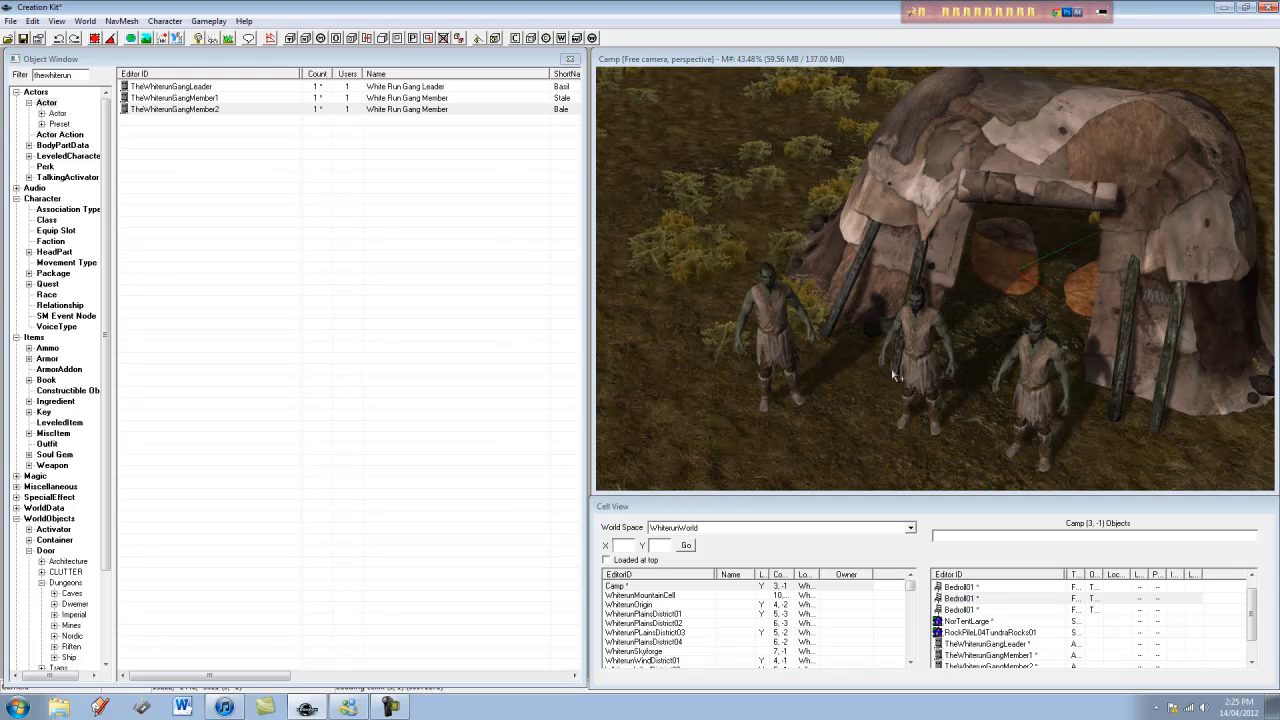
{"action": "mouse_move", "coordinate": [713, 385]}
{"action": "middle_mouse_down"}
{"action": "mouse_move", "coordinate": [722, 379]}
{"action": "mouse_move", "coordinate": [709, 397]}
{"action": "middle_mouse_up"}
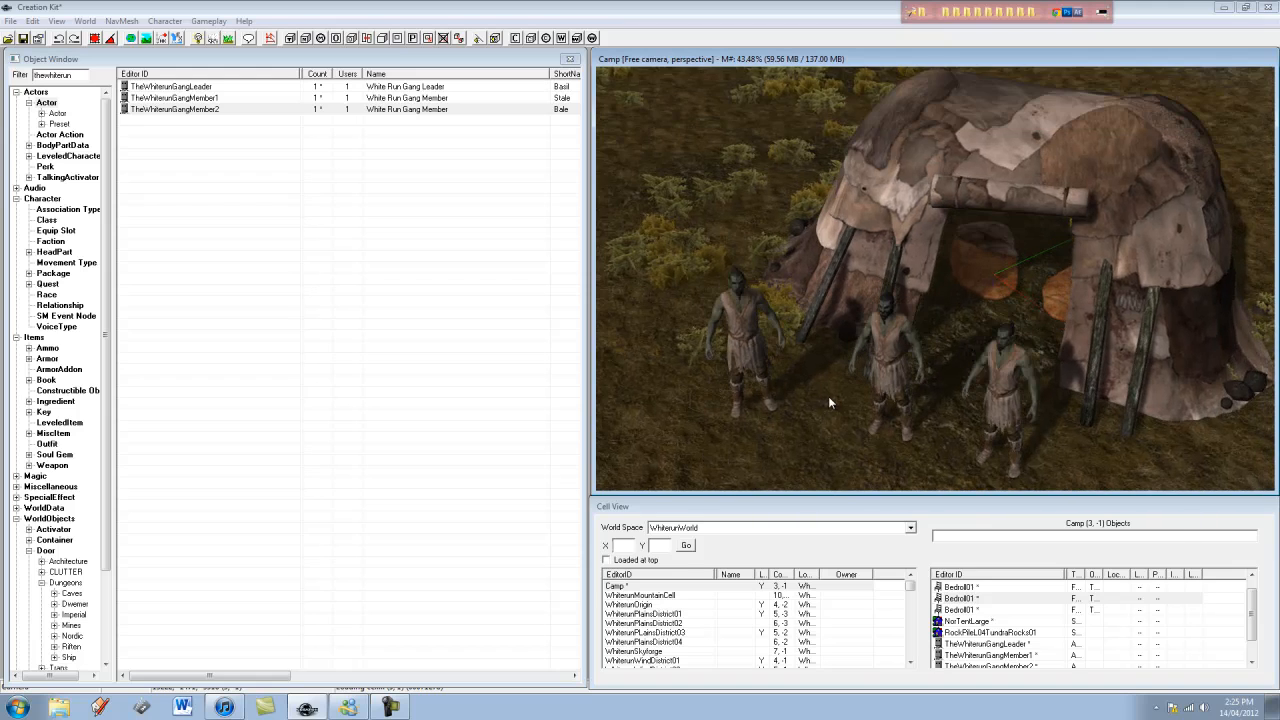
{"action": "right_click", "coordinate": [812, 406]}
{"action": "key", "text": "Escape"}
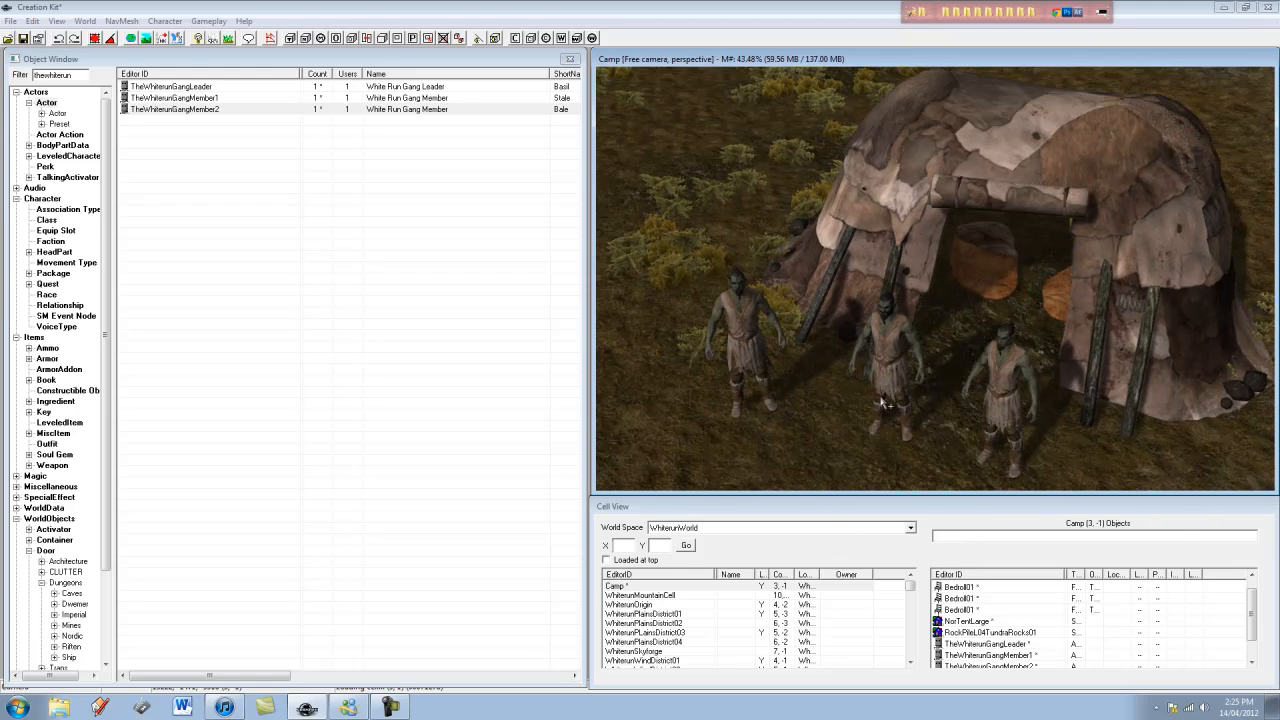
{"action": "middle_click_drag", "start_coordinate": [849, 408], "coordinate": [850, 406]}
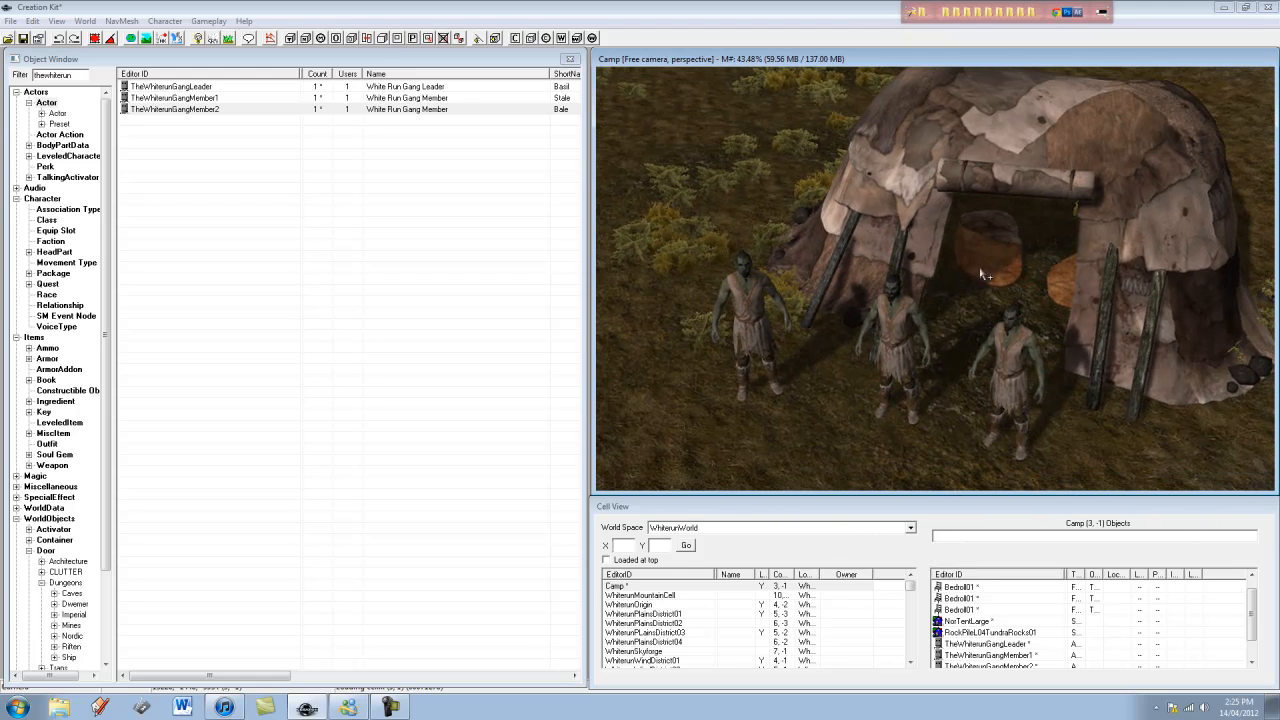
{"action": "middle_click_drag", "start_coordinate": [849, 453], "coordinate": [970, 187]}
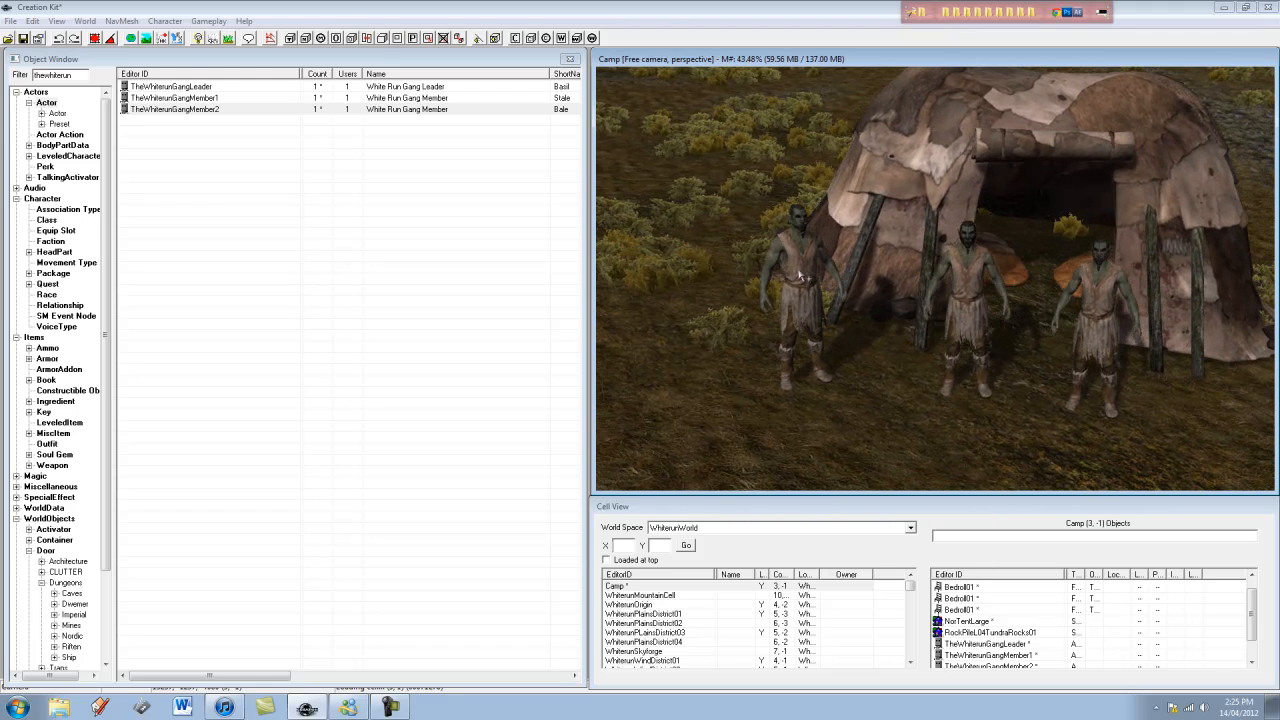
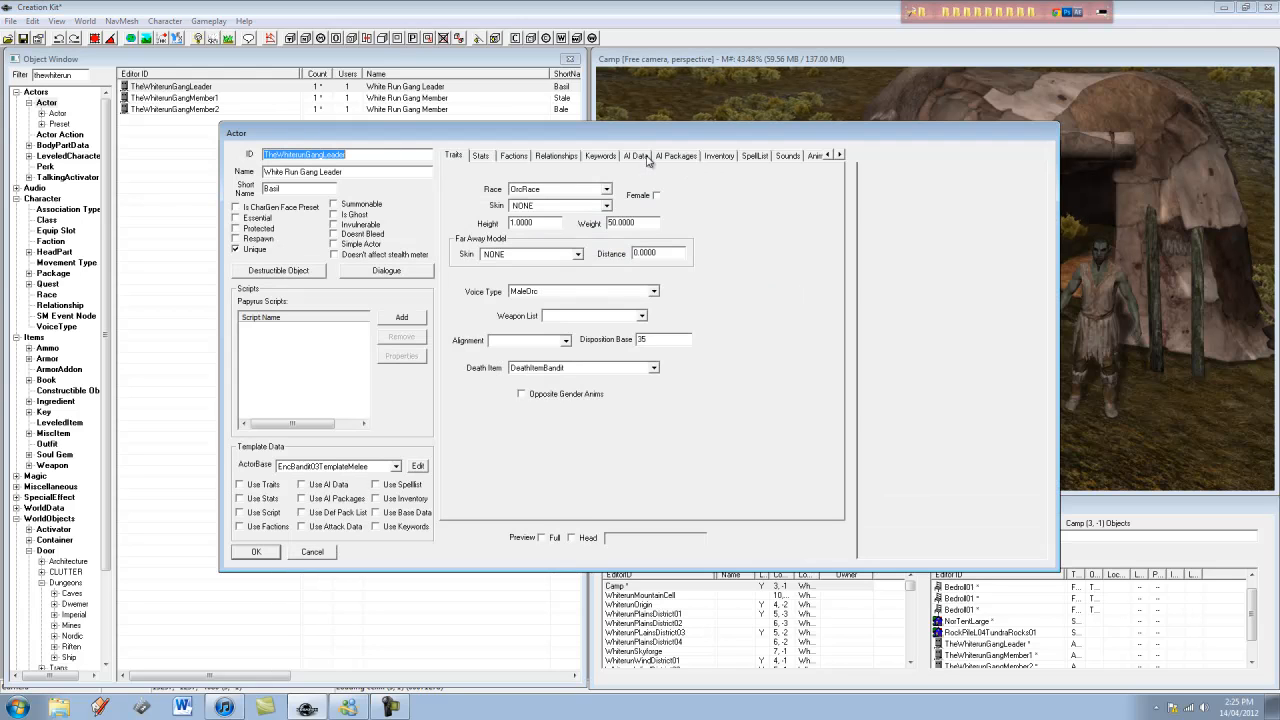
- Show the AI package list of TheWhiterunGangLeader
{"action": "left_click", "coordinate": [684, 158]}
{"action": "right_click", "coordinate": [528, 210]}
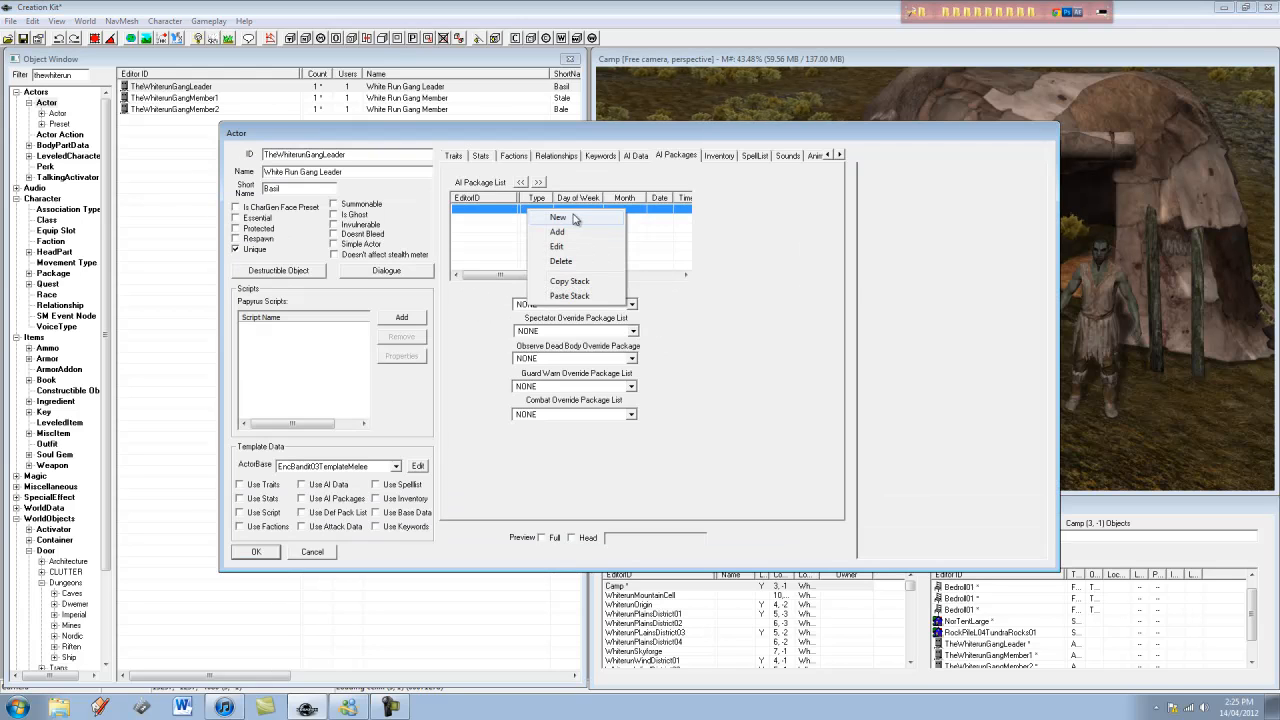
{"action": "left_click", "coordinate": [575, 218]}
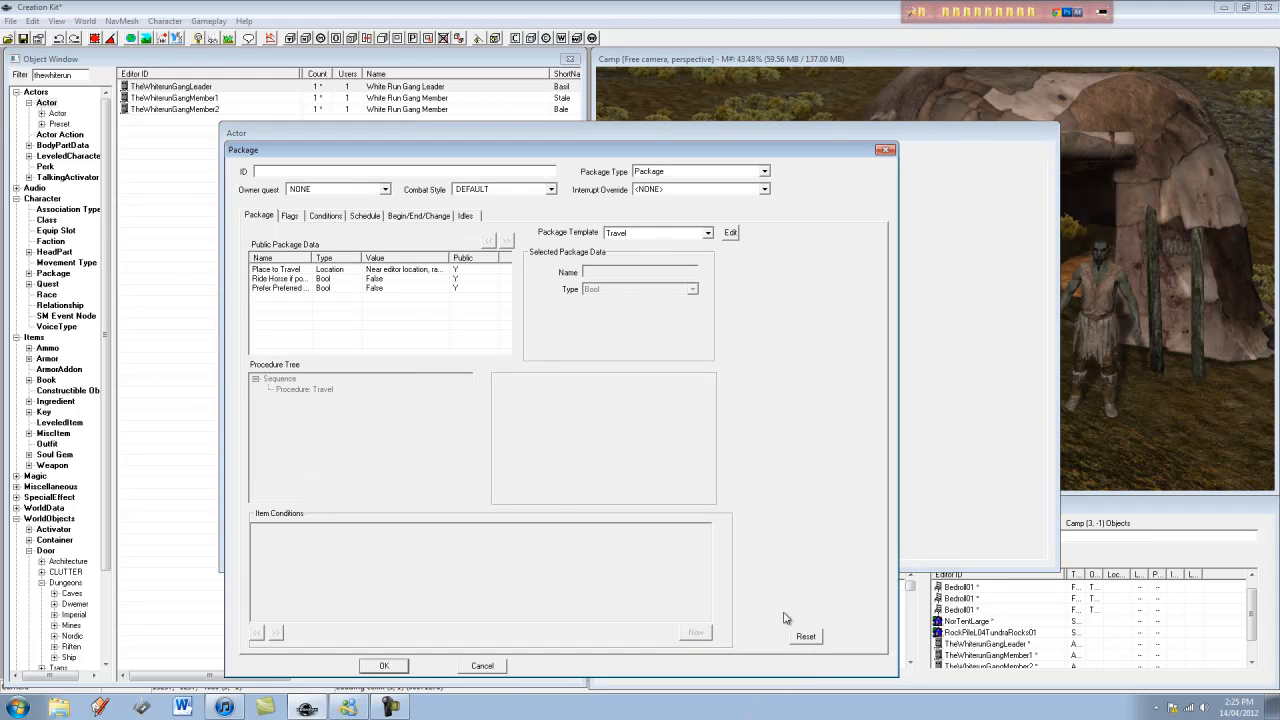
{"action": "left_click", "coordinate": [482, 665]}
- Add the existing DefaultSleepEditorLoc17x5 package to the gang leader's AI package list and save the actor
{"action": "right_click", "coordinate": [588, 242]}
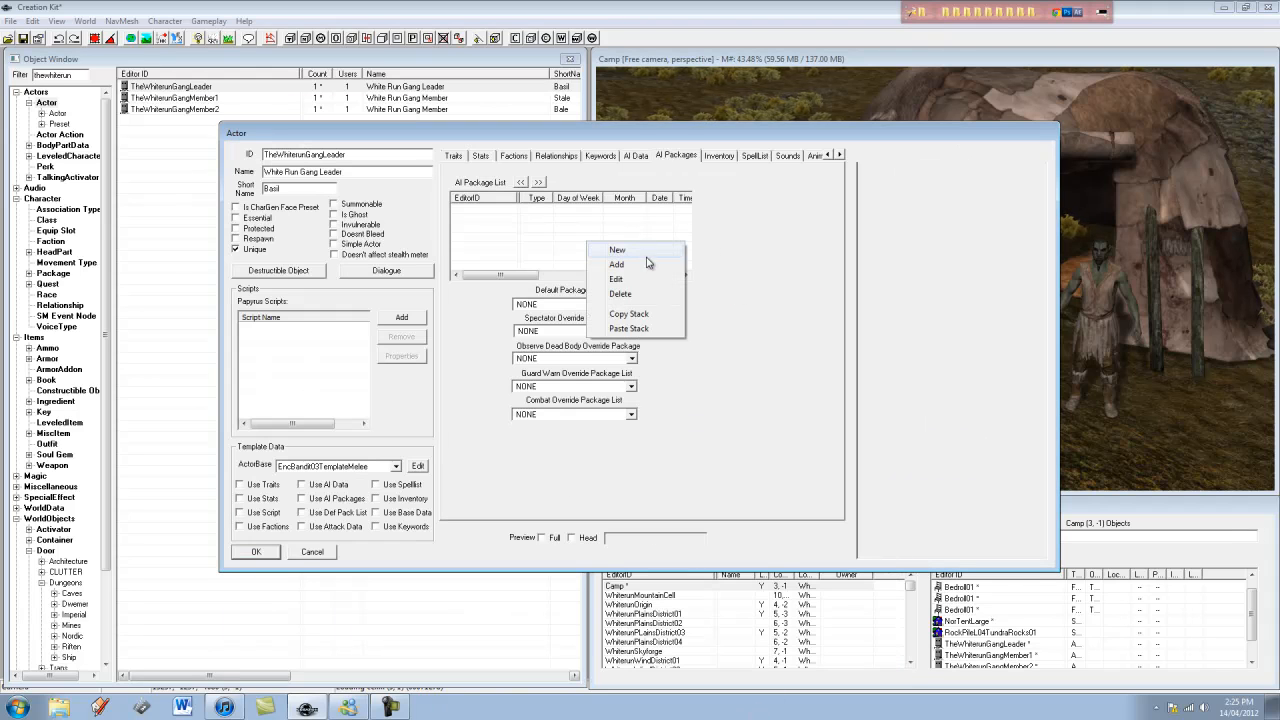
{"action": "left_click", "coordinate": [643, 264]}
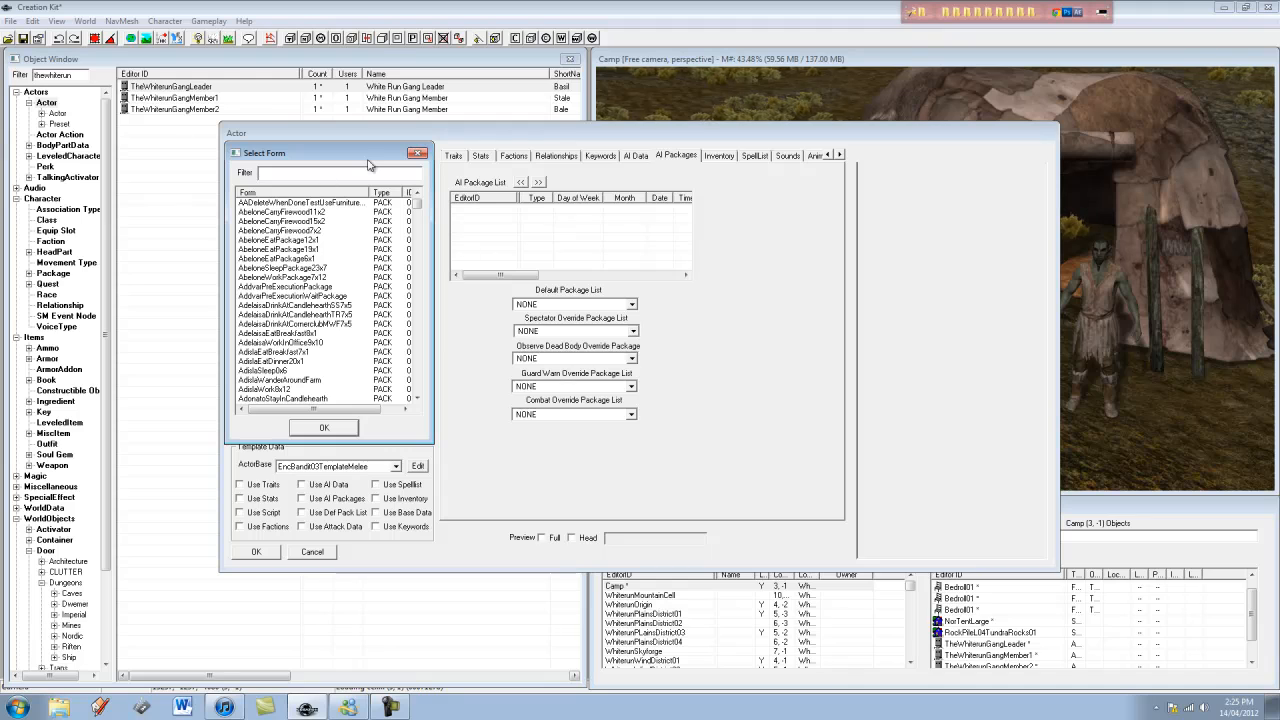
{"action": "type", "text": "defaultsleep"}
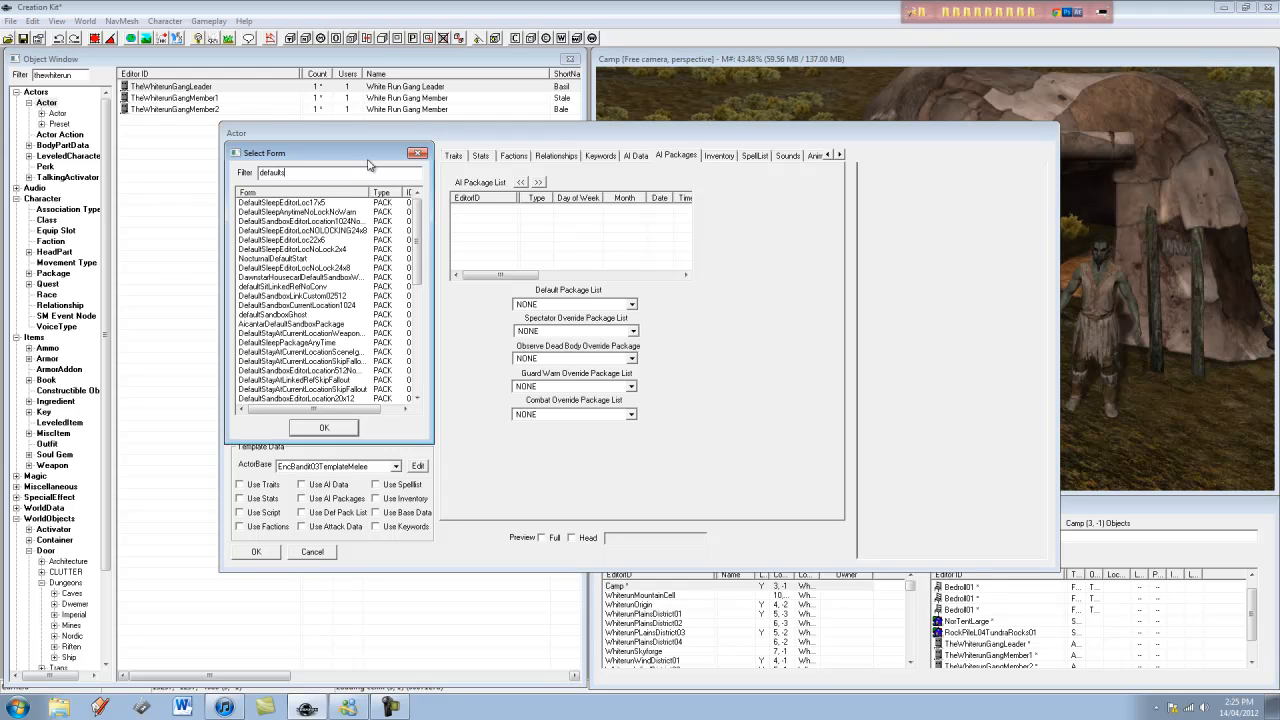
{"action": "left_click", "coordinate": [318, 203]}
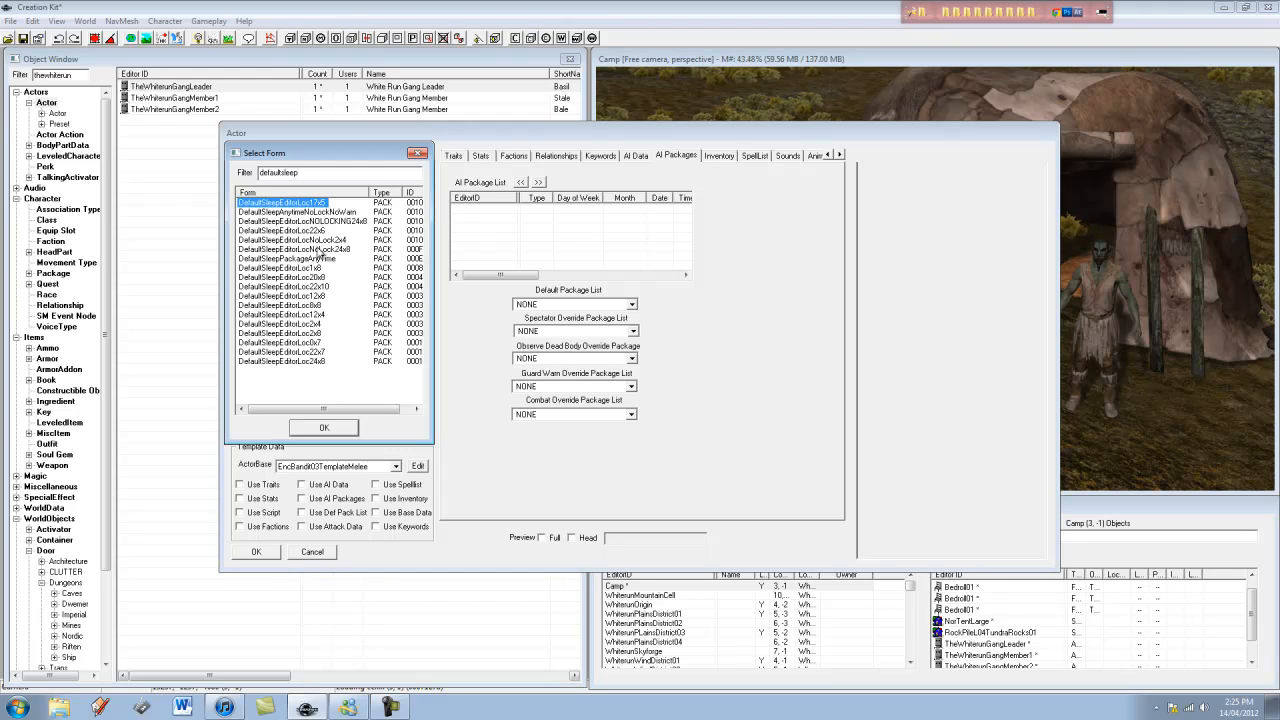
{"action": "left_click", "coordinate": [340, 426]}
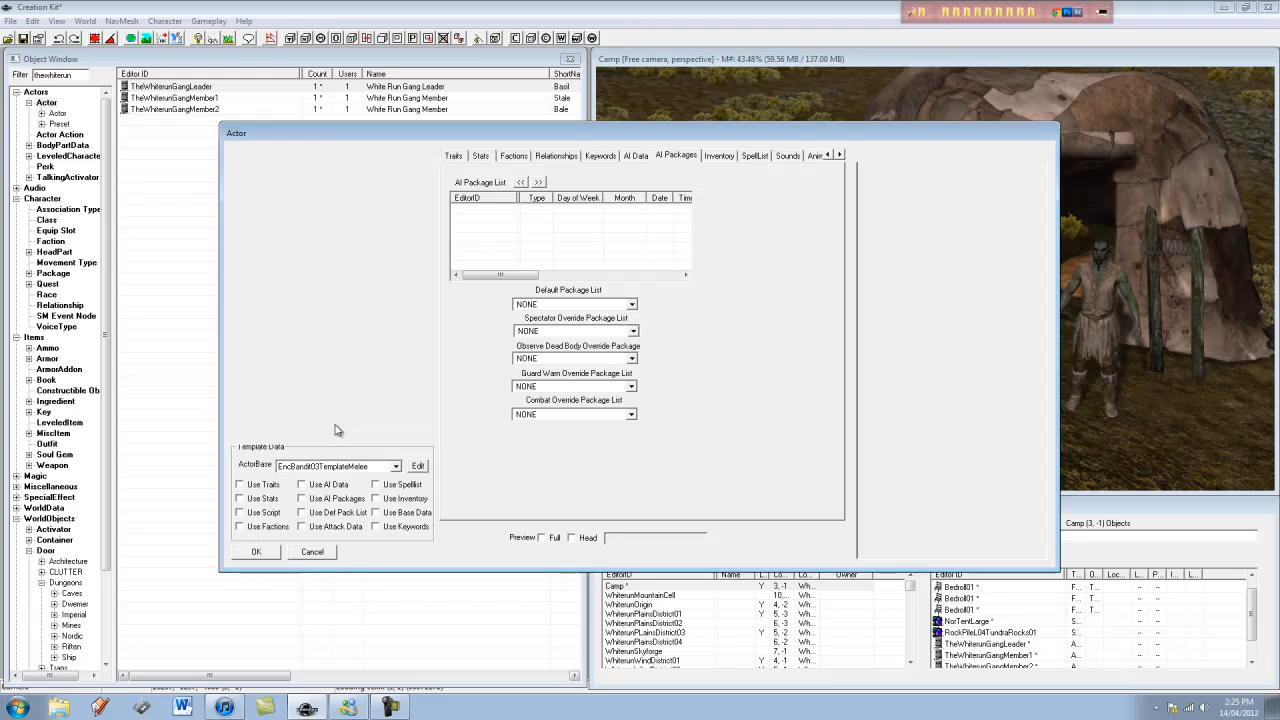
{"action": "left_click", "coordinate": [256, 552]}
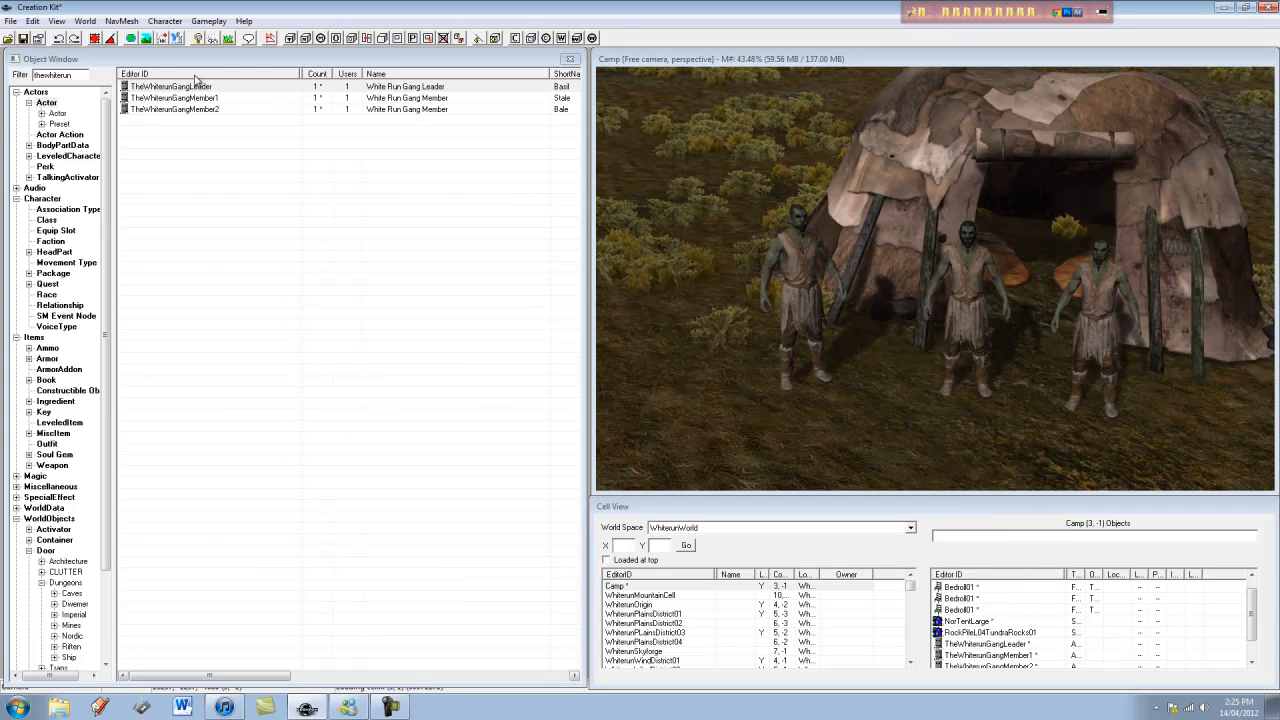
- Add the existing DefaultSleepEditorLoc8x8 package to TheWhiterunGangMember1's AI packages and save the actor
{"action": "left_click", "coordinate": [175, 98]}
{"action": "double_click", "coordinate": [175, 100]}
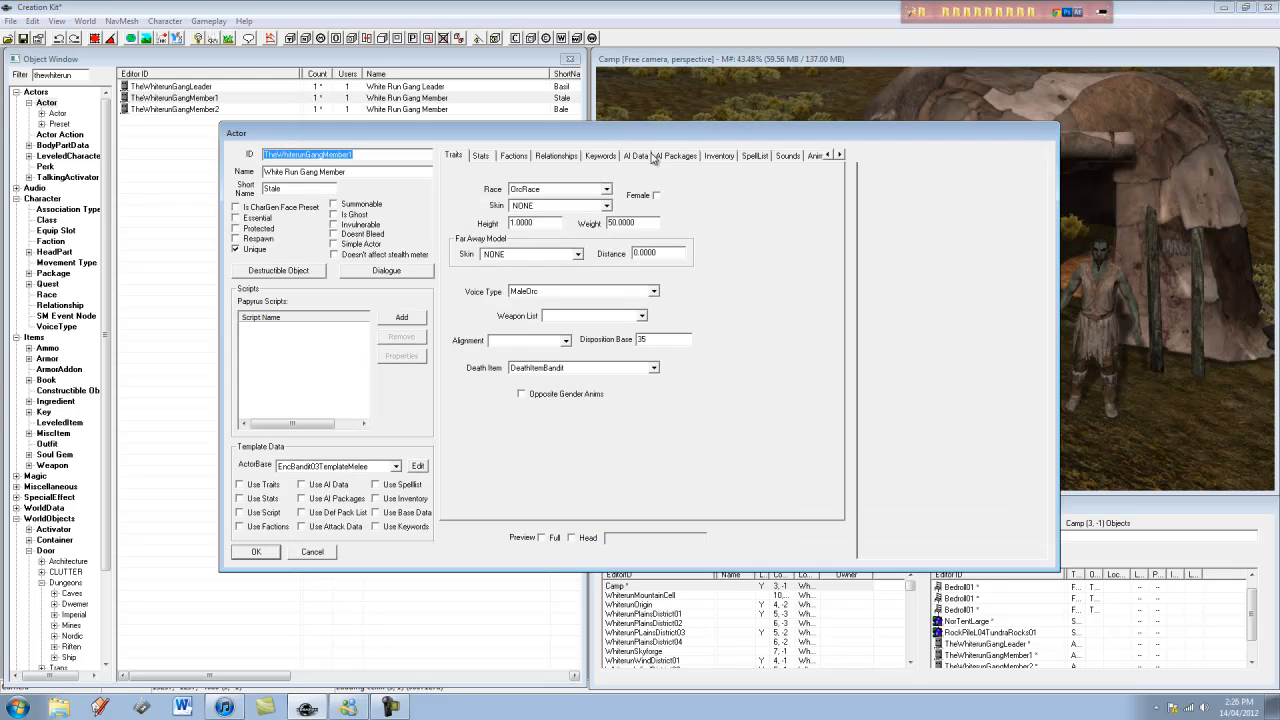
{"action": "left_click", "coordinate": [652, 157]}
{"action": "right_click", "coordinate": [578, 213]}
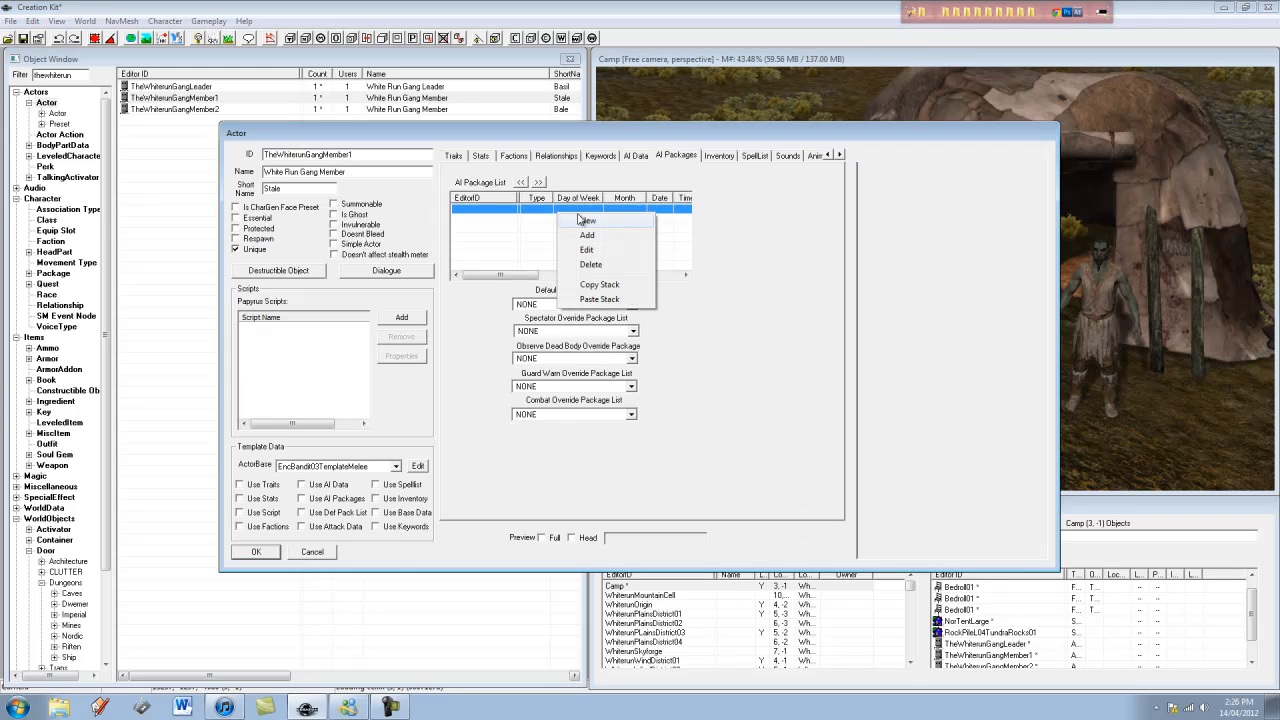
{"action": "left_click", "coordinate": [590, 235]}
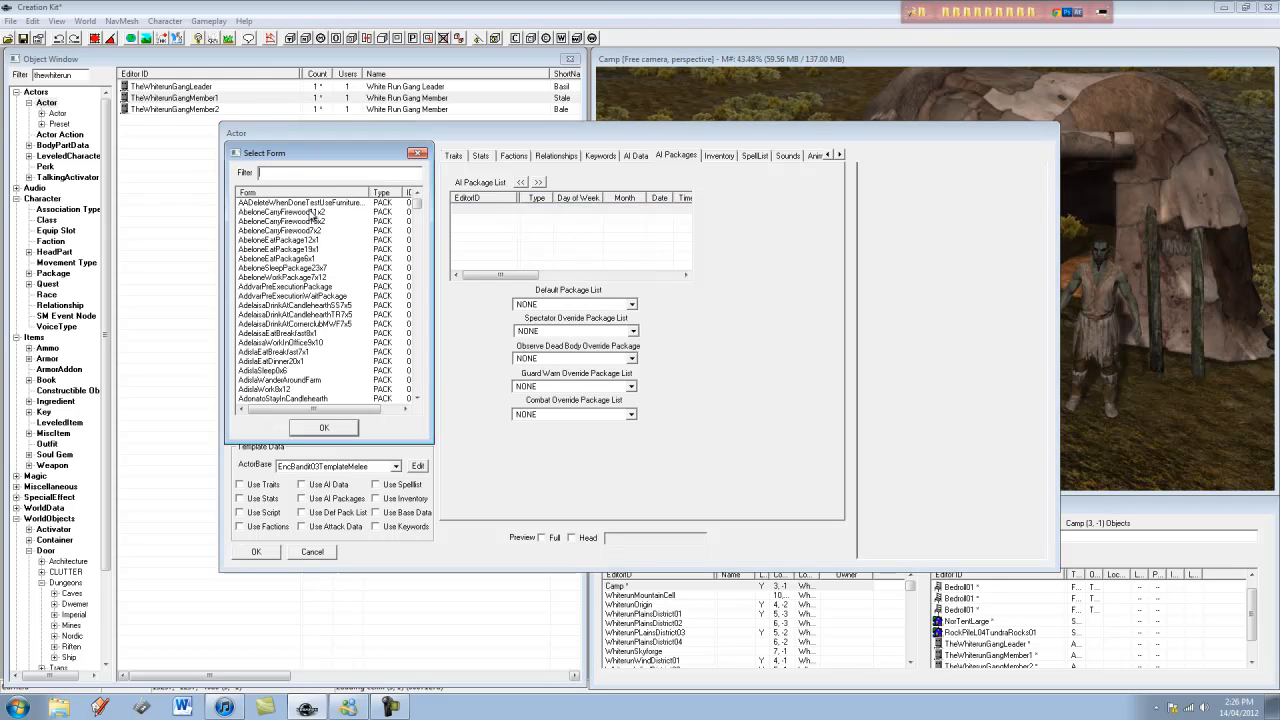
{"action": "type", "text": "defaultslee"}
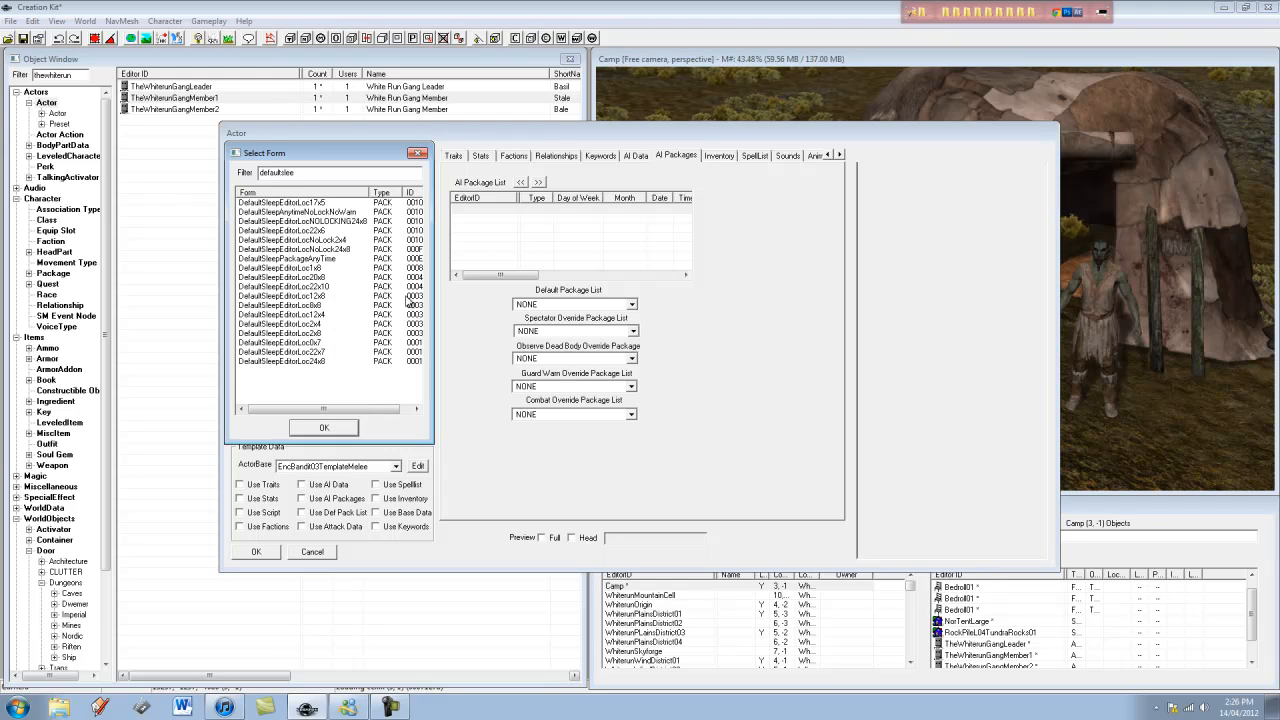
{"action": "left_click", "coordinate": [315, 306]}
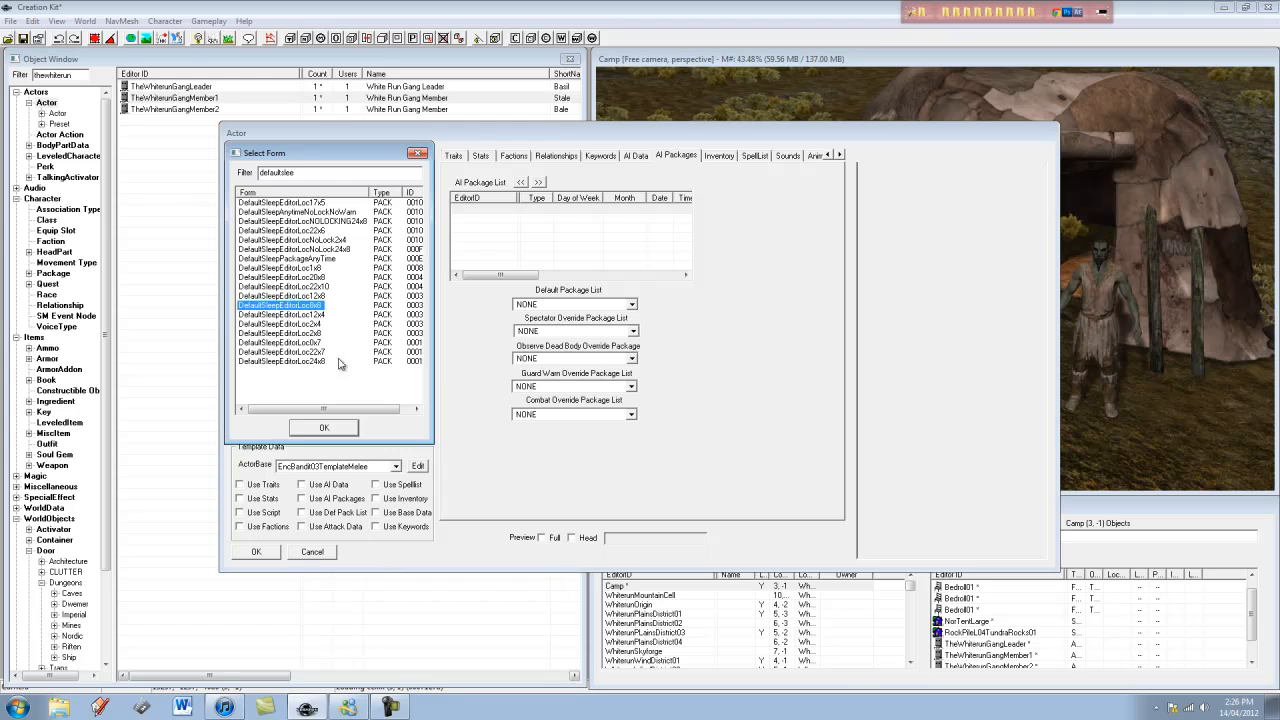
{"action": "left_click", "coordinate": [325, 429]}
{"action": "left_click", "coordinate": [256, 552]}
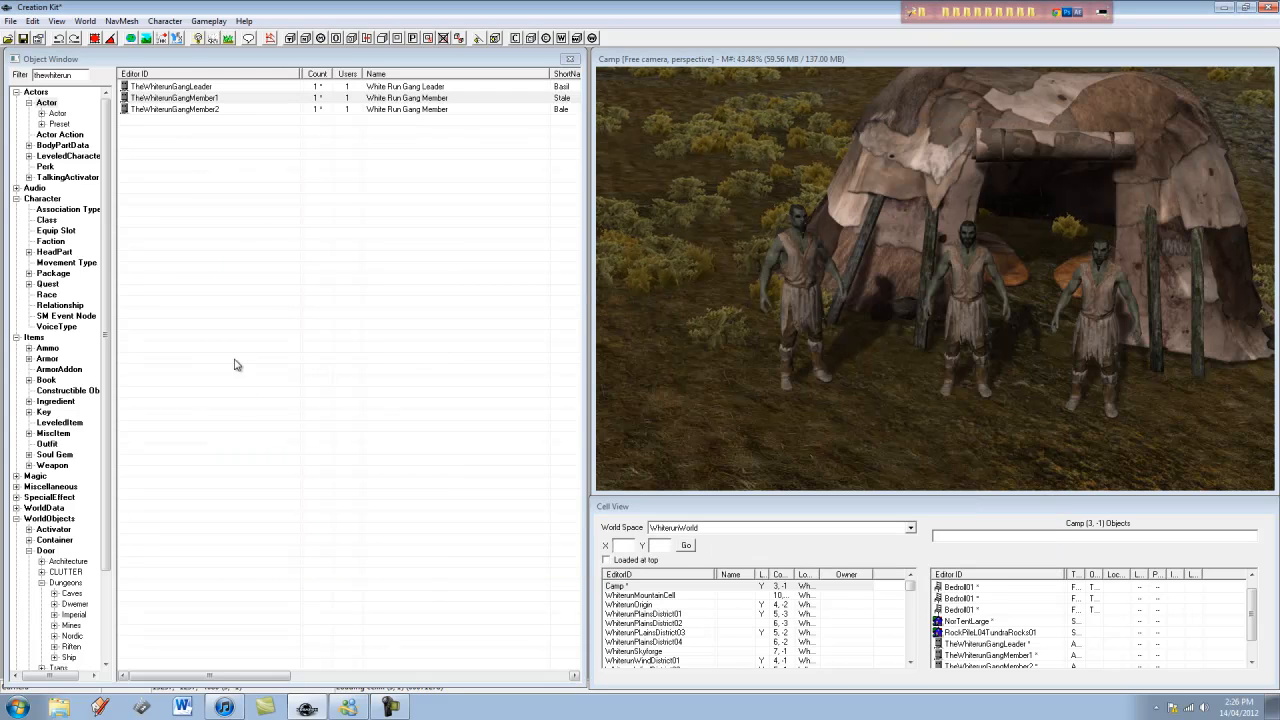
- Add the existing DefaultSleepEditorLoc8x8 package to TheWhiterunGangMember2's AI packages and save the actor
{"action": "left_click", "coordinate": [214, 107]}
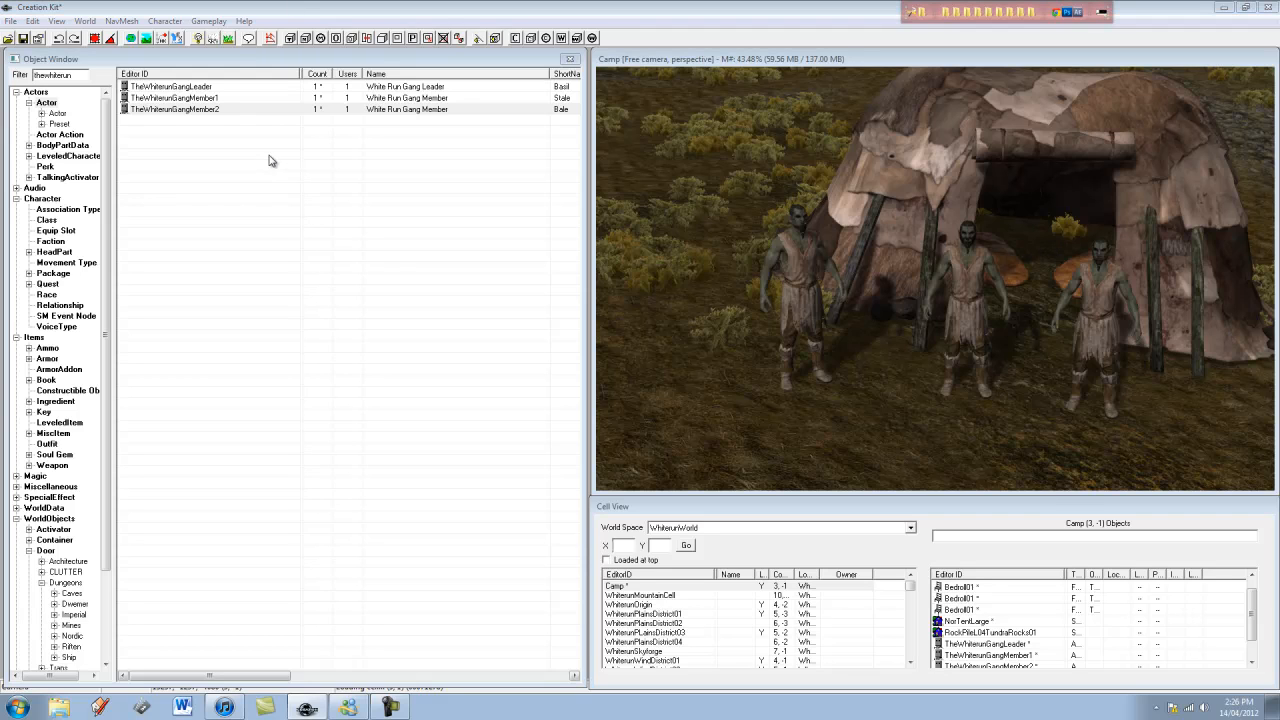
{"action": "double_click", "coordinate": [222, 110]}
{"action": "left_click", "coordinate": [676, 154]}
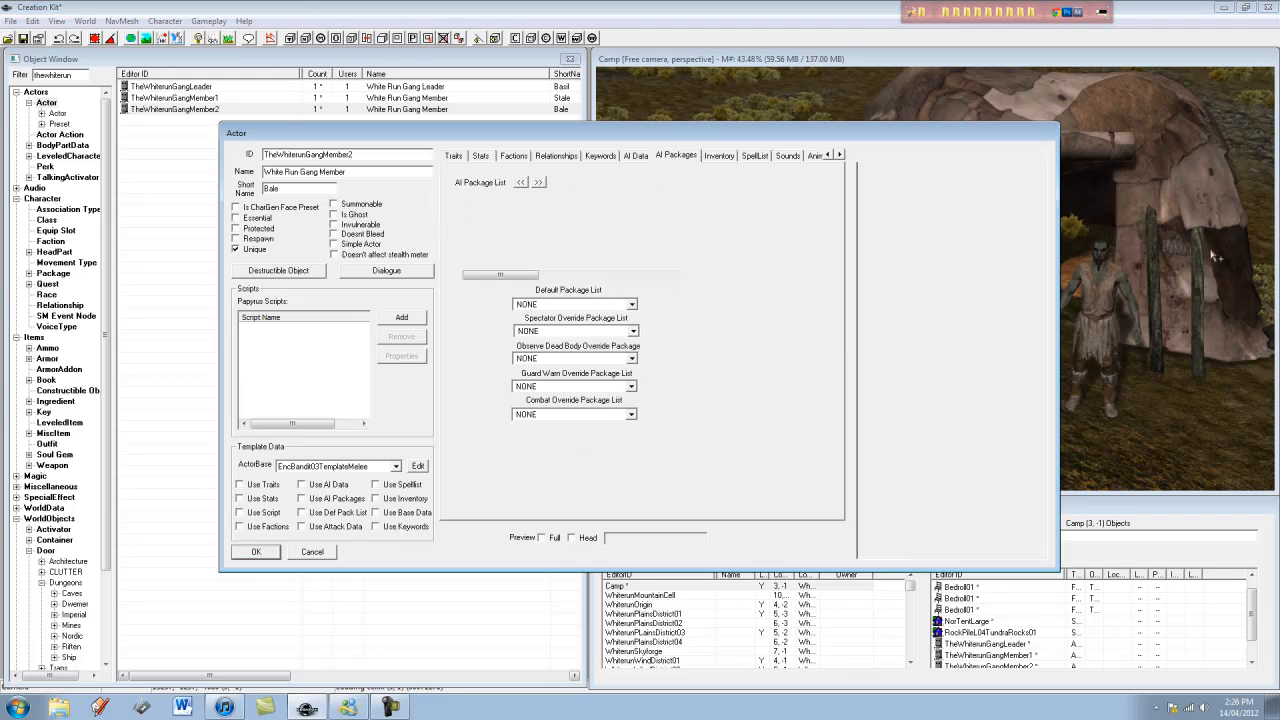
{"action": "right_click", "coordinate": [482, 242]}
{"action": "left_click", "coordinate": [509, 262]}
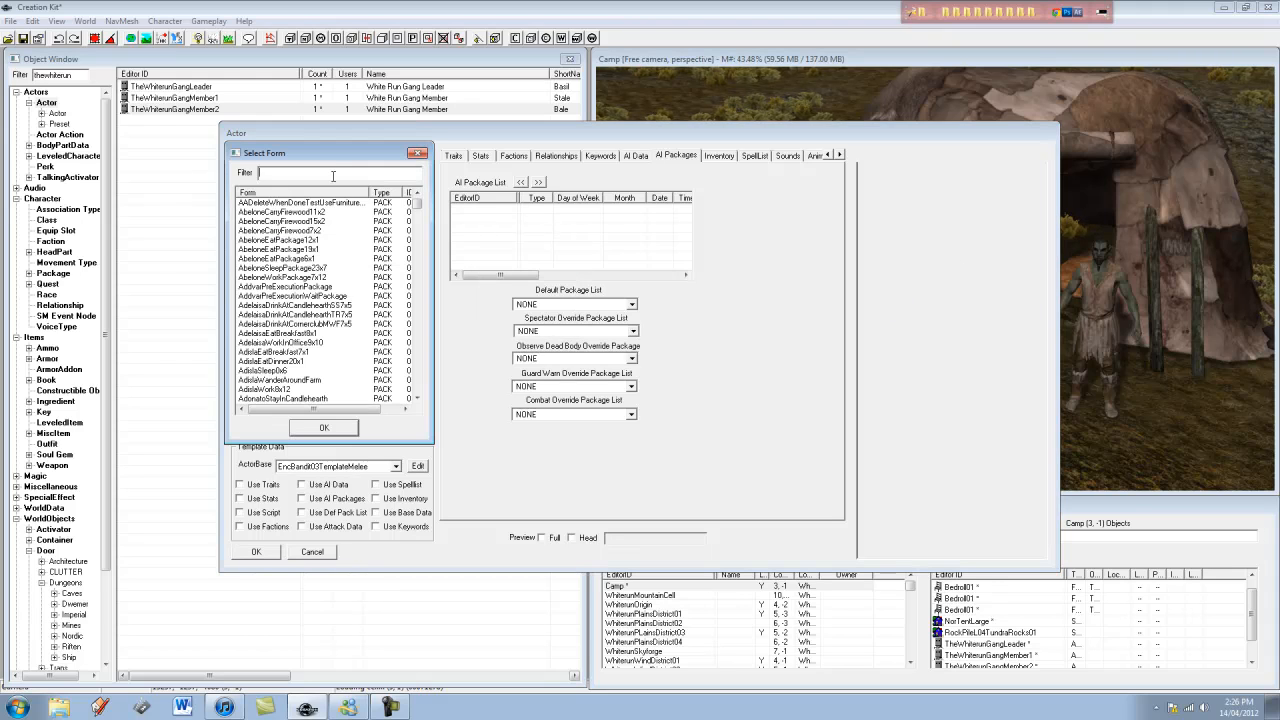
{"action": "type", "text": "a"}
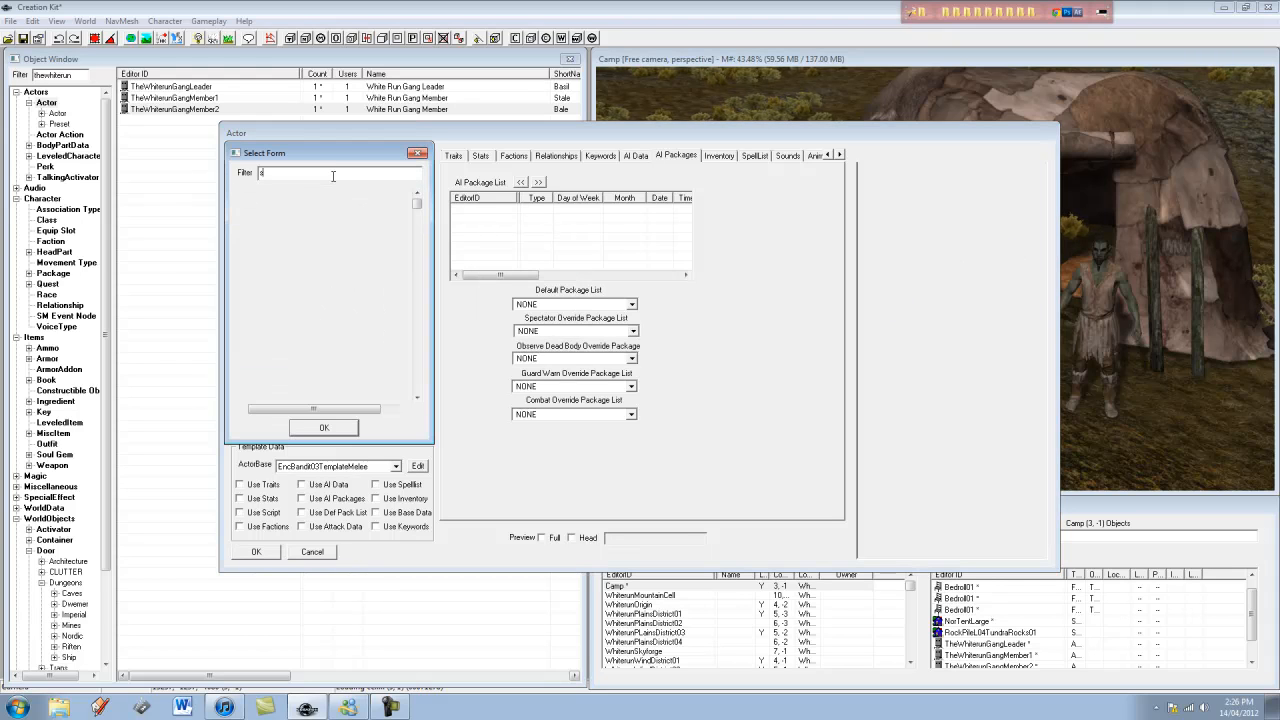
{"action": "type", "text": "leep"}
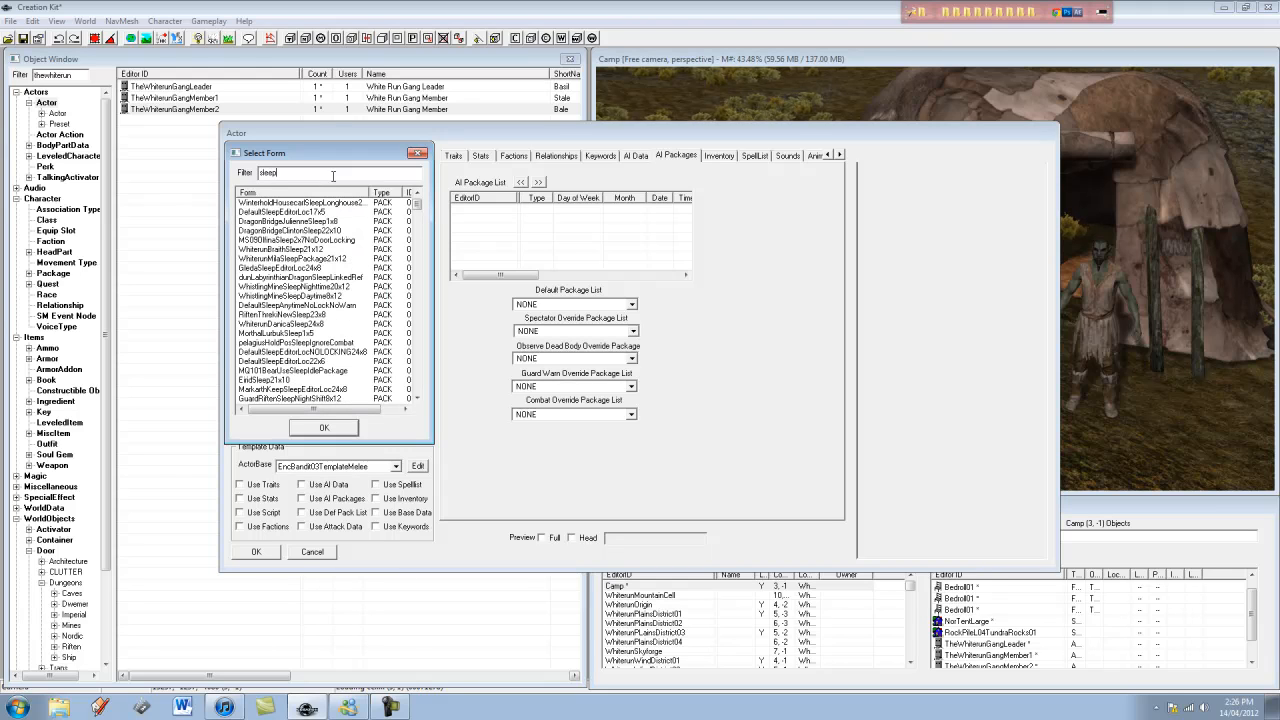
{"action": "type", "text": "edi"}
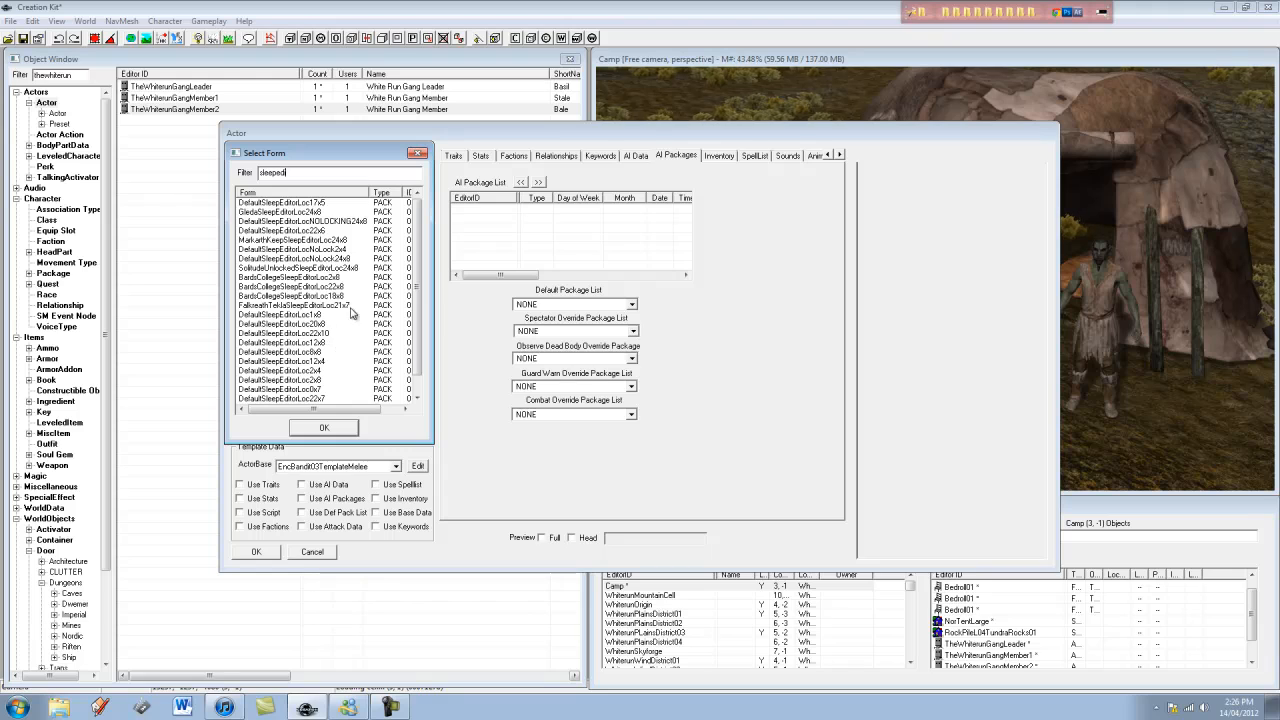
{"action": "left_click_drag", "start_coordinate": [417, 280], "coordinate": [417, 303]}
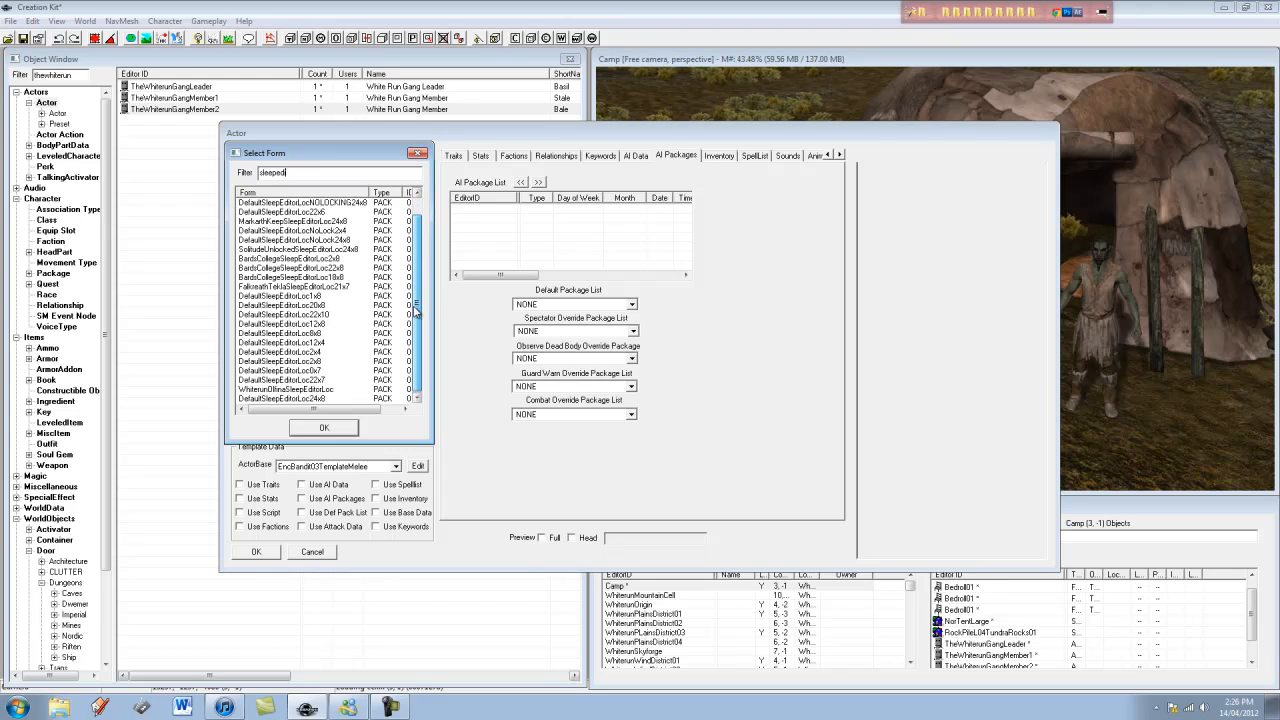
{"action": "left_click", "coordinate": [325, 338]}
{"action": "left_click", "coordinate": [324, 427]}
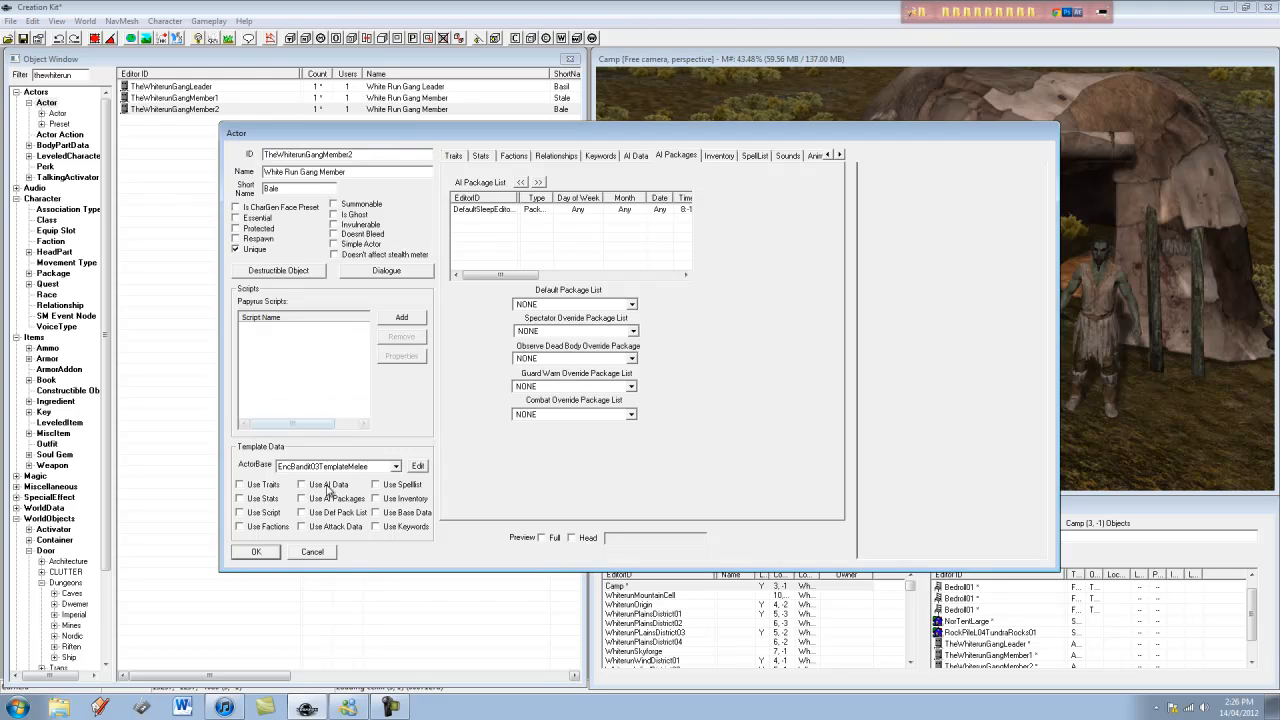
{"action": "left_click", "coordinate": [251, 560]}
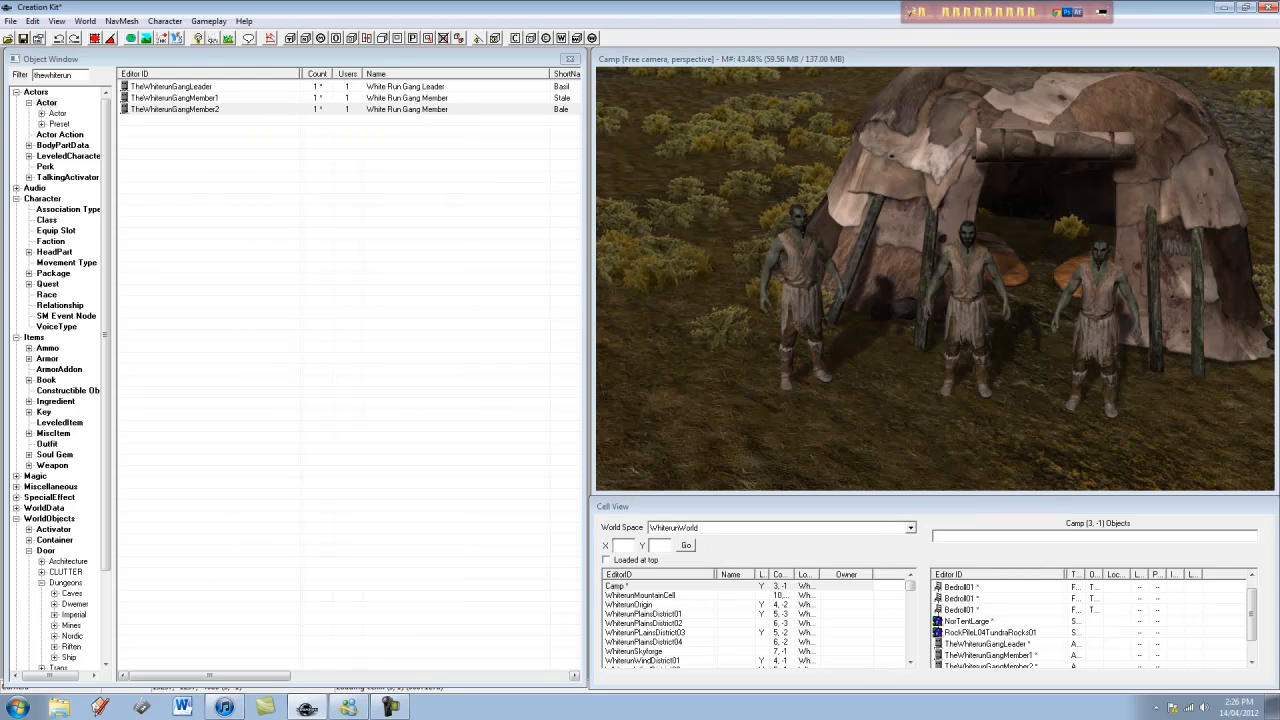
- Filter the objects of all categories for "campfire" and look through the matching entries
{"action": "middle_click_drag", "start_coordinate": [641, 250], "coordinate": [814, 236], "text": "shift"}
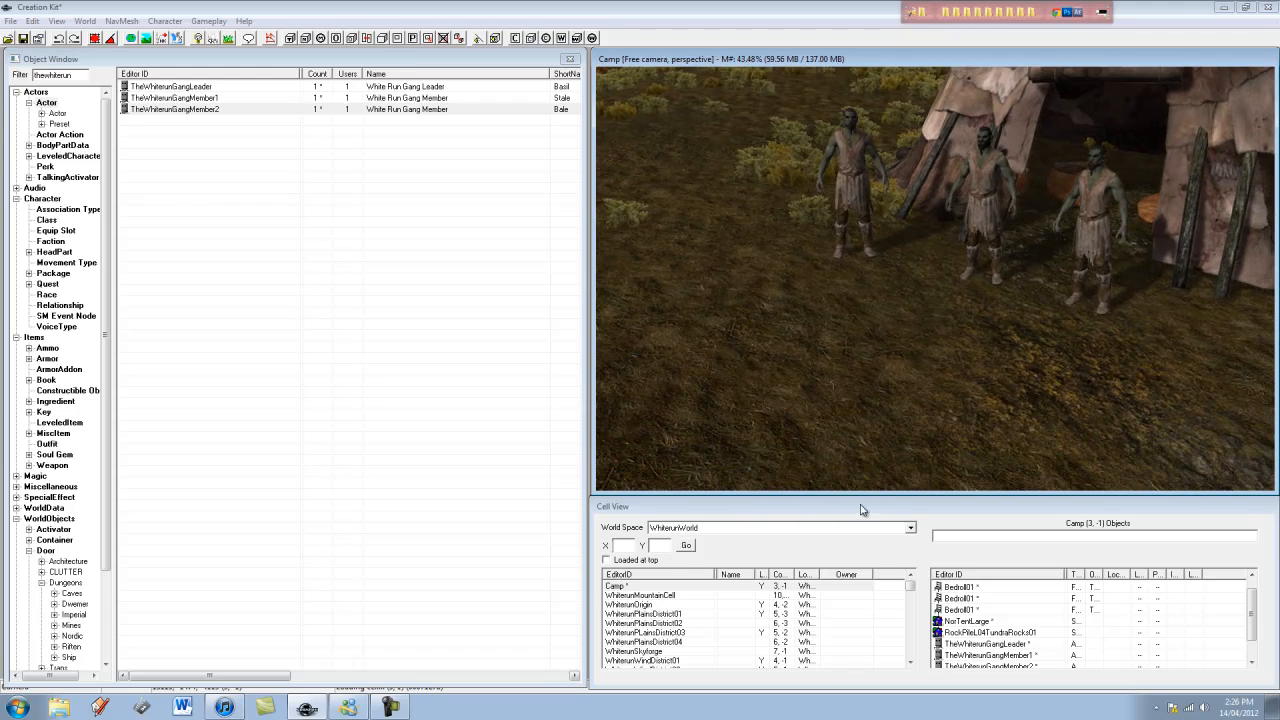
{"action": "left_click_drag", "start_coordinate": [80, 75], "coordinate": [4, 66]}
{"action": "type", "text": "campfire"}
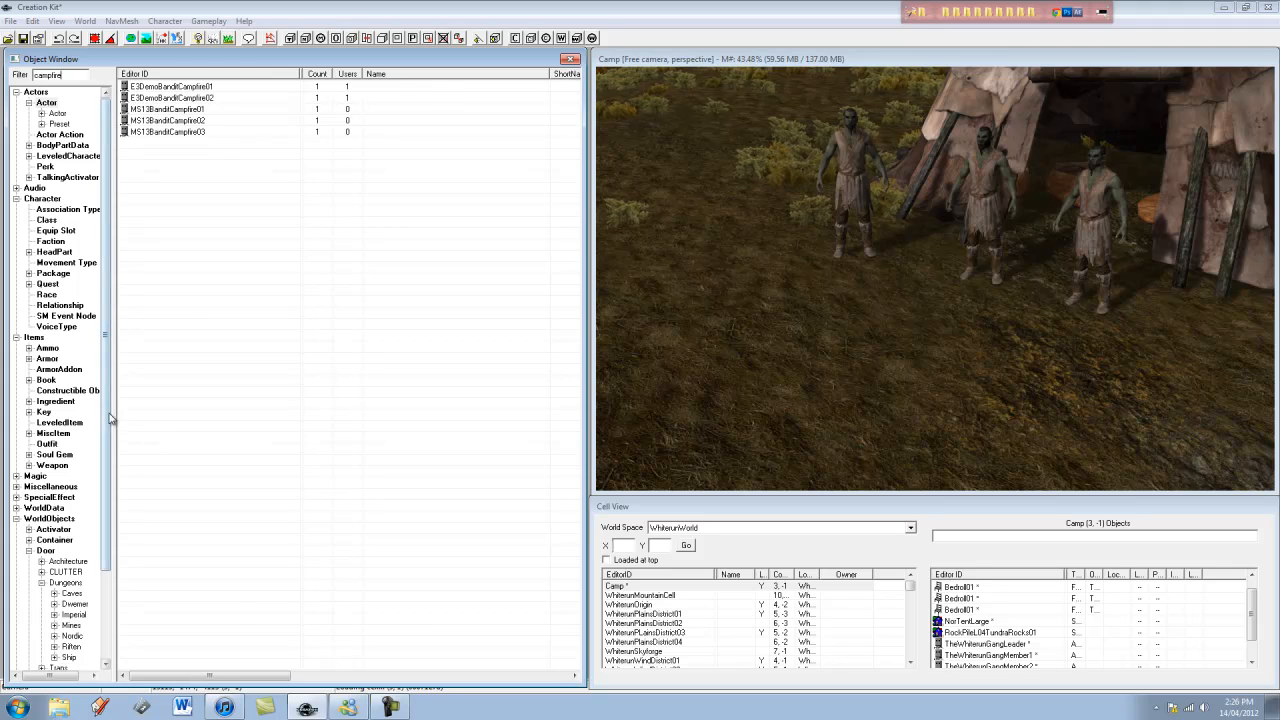
{"action": "left_click_drag", "start_coordinate": [110, 420], "coordinate": [111, 574]}
{"action": "left_click", "coordinate": [32, 658]}
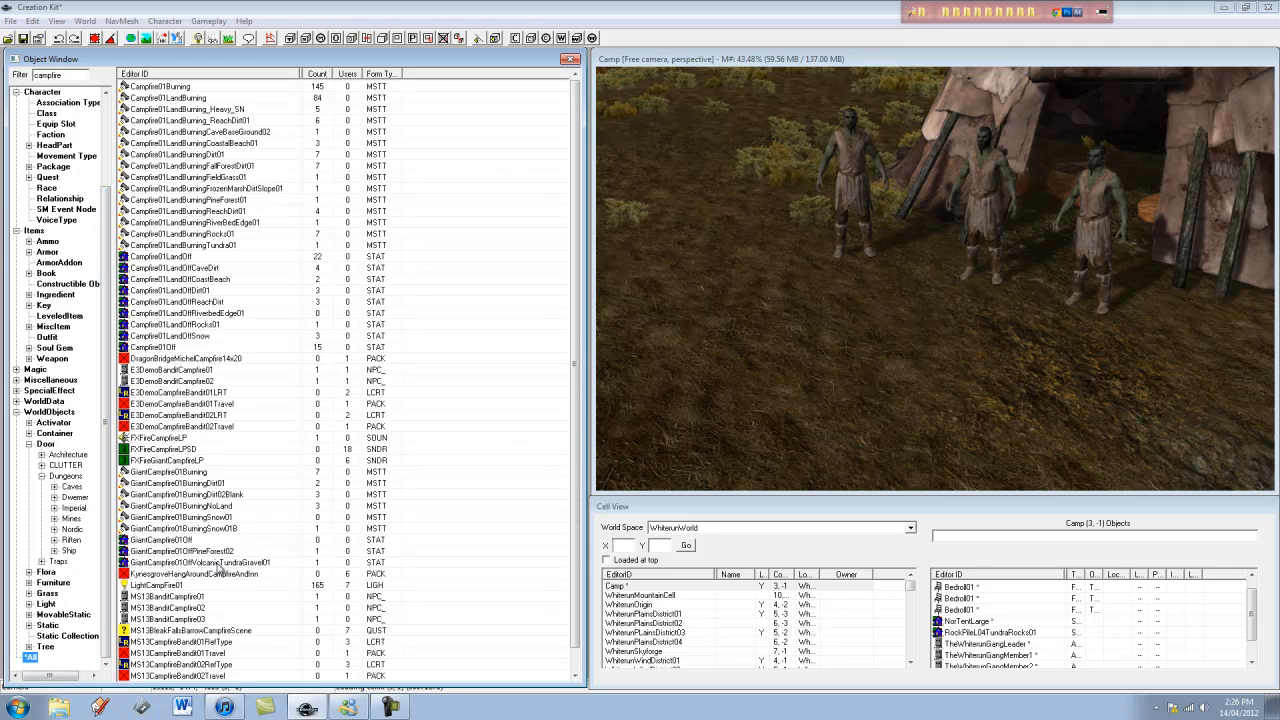
{"action": "left_click", "coordinate": [205, 279]}
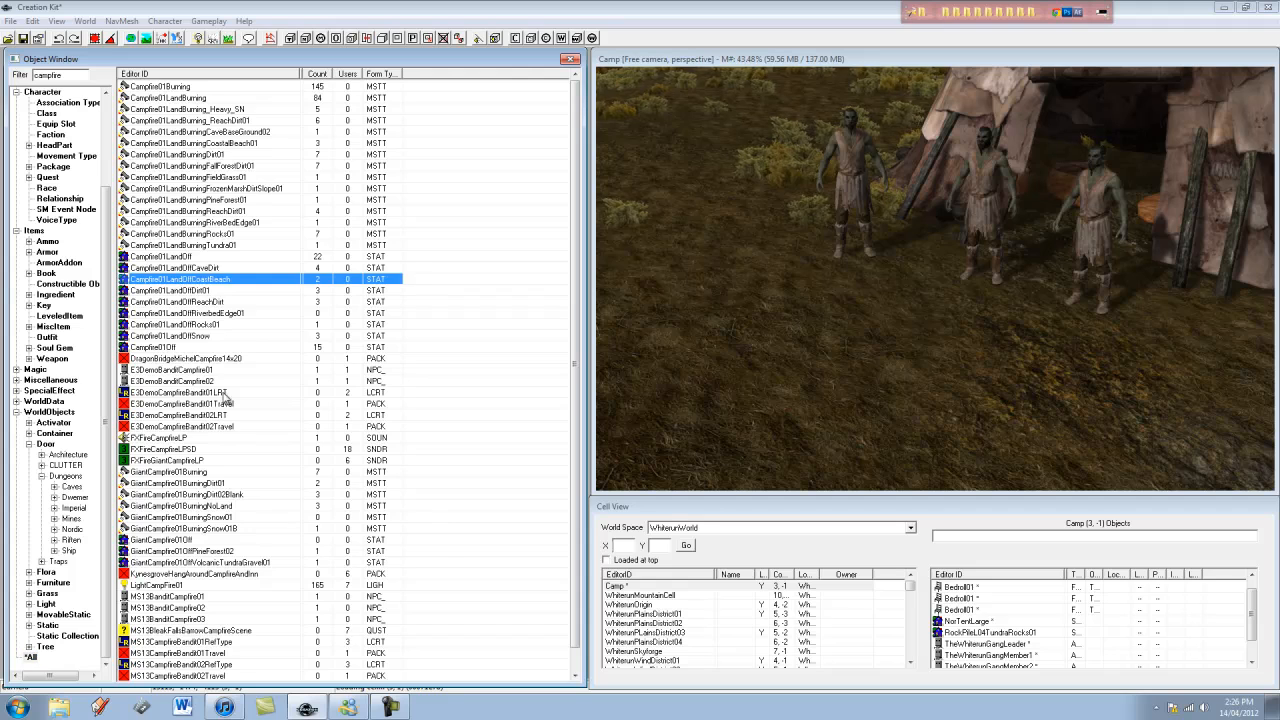
{"action": "scroll", "coordinate": [236, 426], "scroll_direction": "down", "scroll_amount": 1}
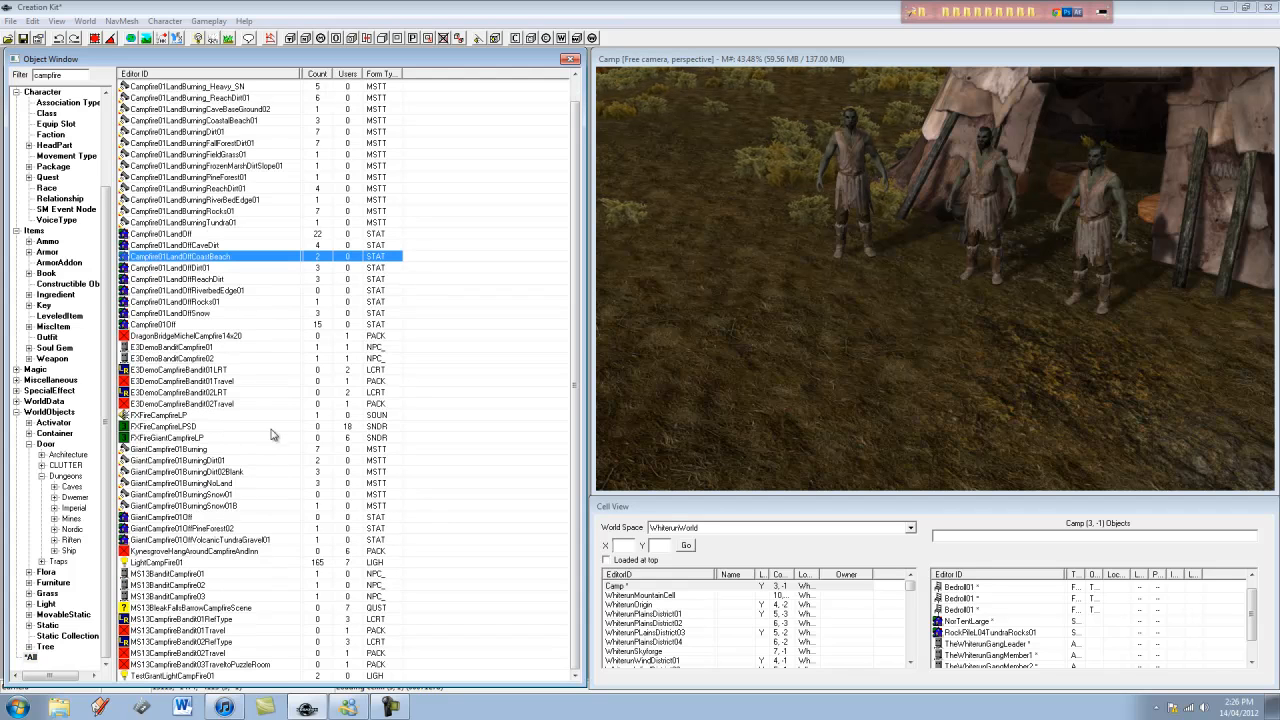
{"action": "scroll", "coordinate": [316, 412], "scroll_direction": "up", "scroll_amount": 1}
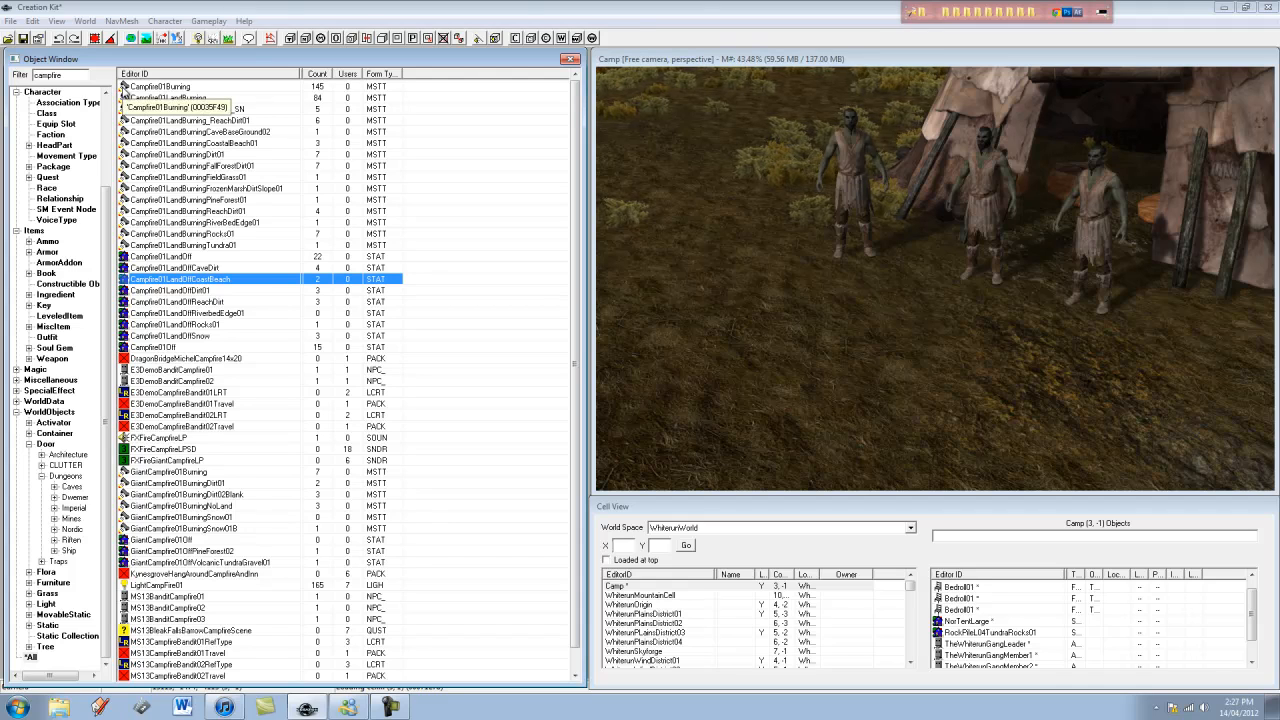
- Place a Campfire01Burning object on the ground in front of the three gang members
{"action": "left_click", "coordinate": [150, 88]}
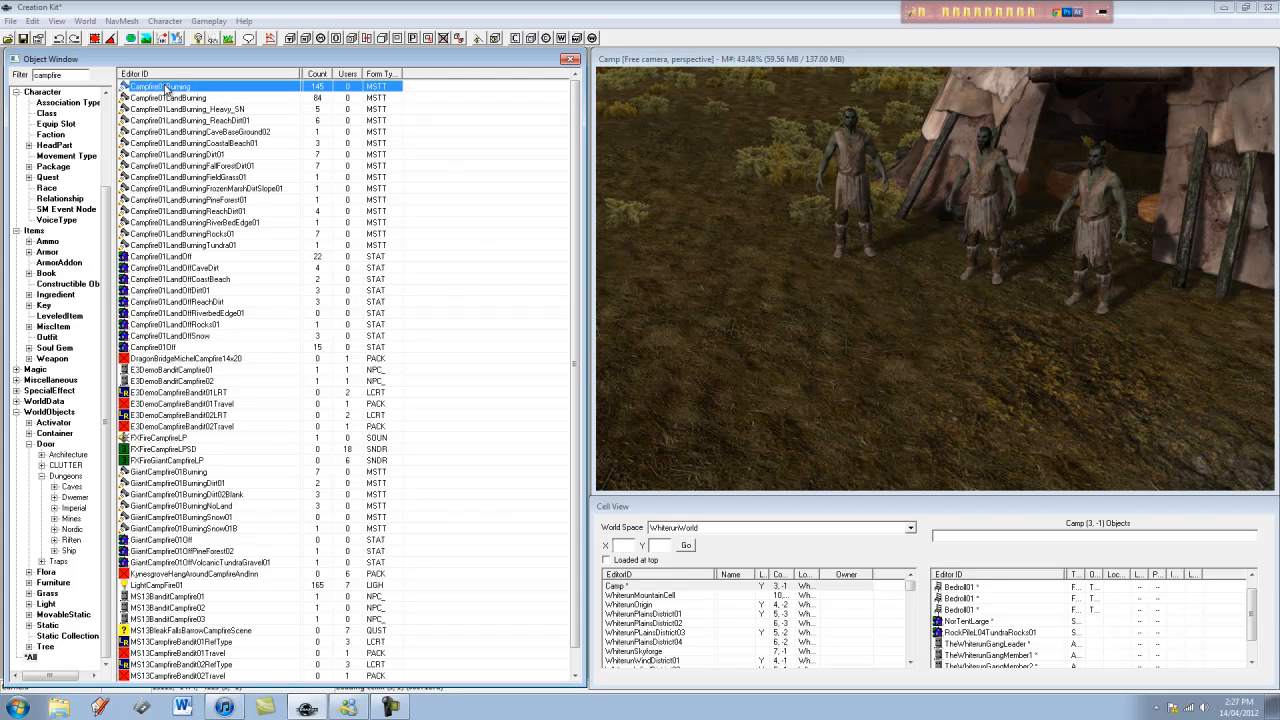
{"action": "left_click_drag", "start_coordinate": [148, 90], "coordinate": [926, 374]}
{"action": "key", "text": "shift"}
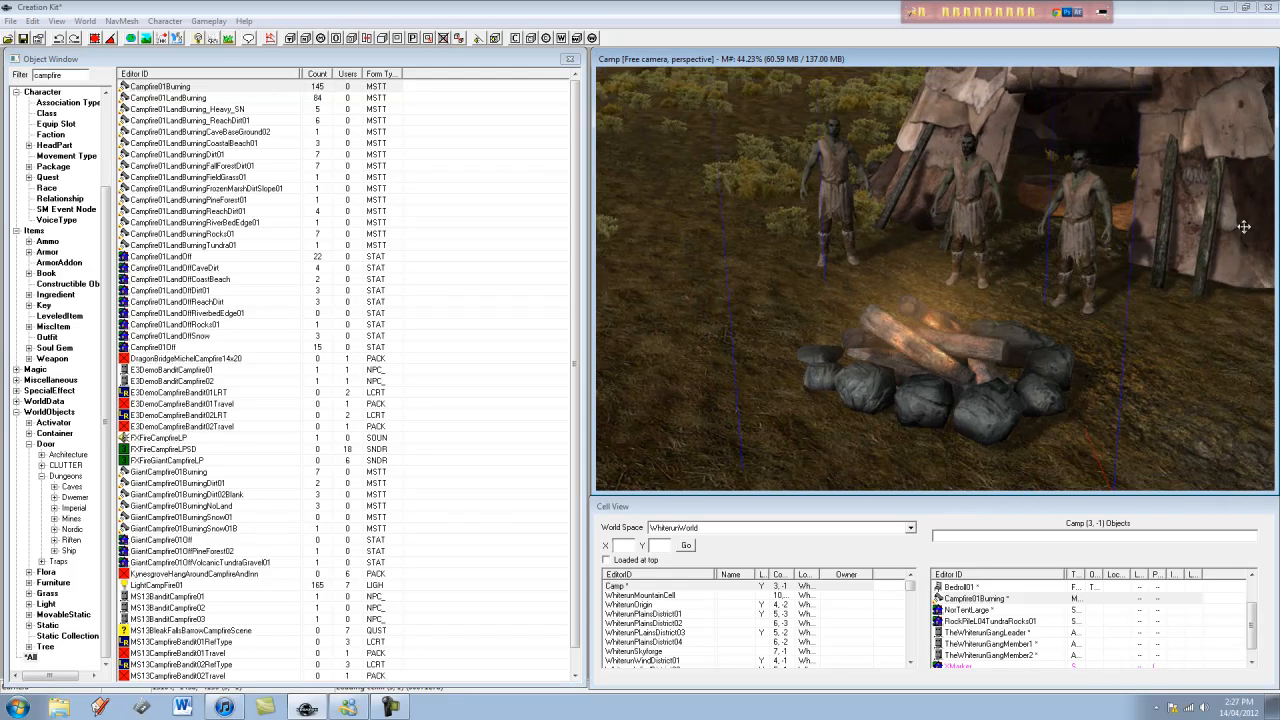
{"action": "key", "text": "shift"}
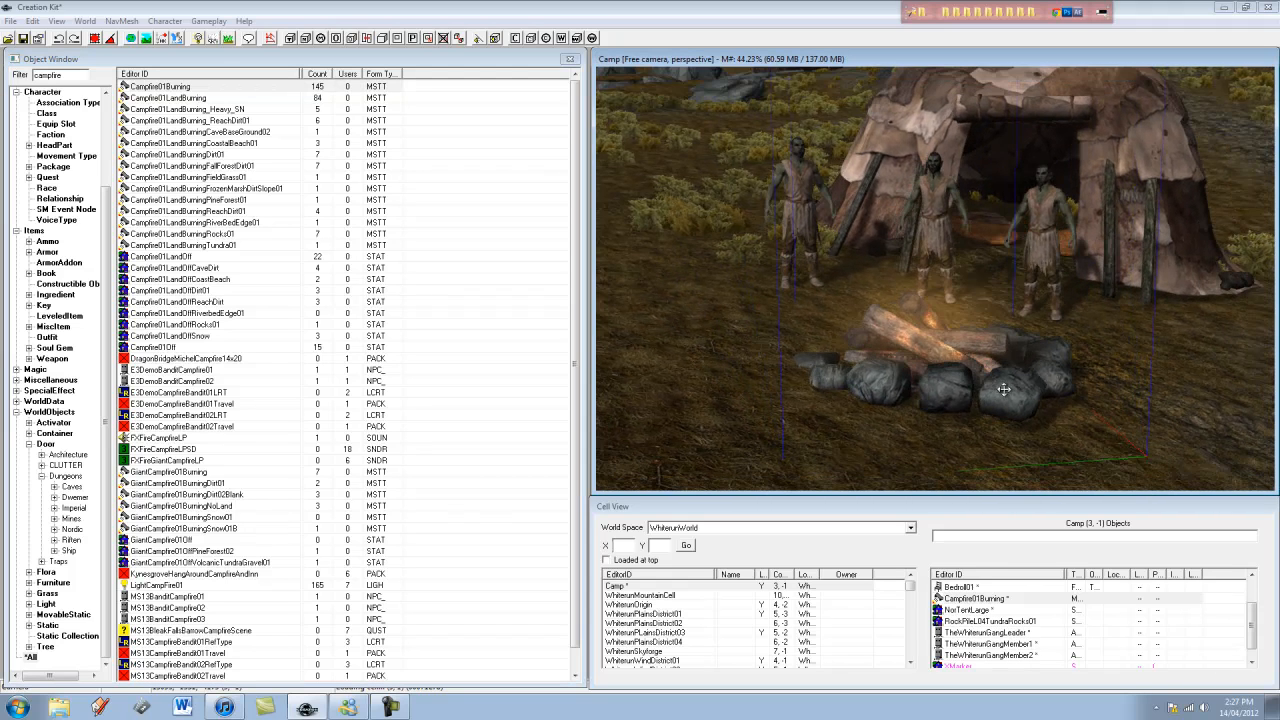
- Scale the placed campfire down to 0.7 in its reference data
{"action": "double_click", "coordinate": [1003, 389]}
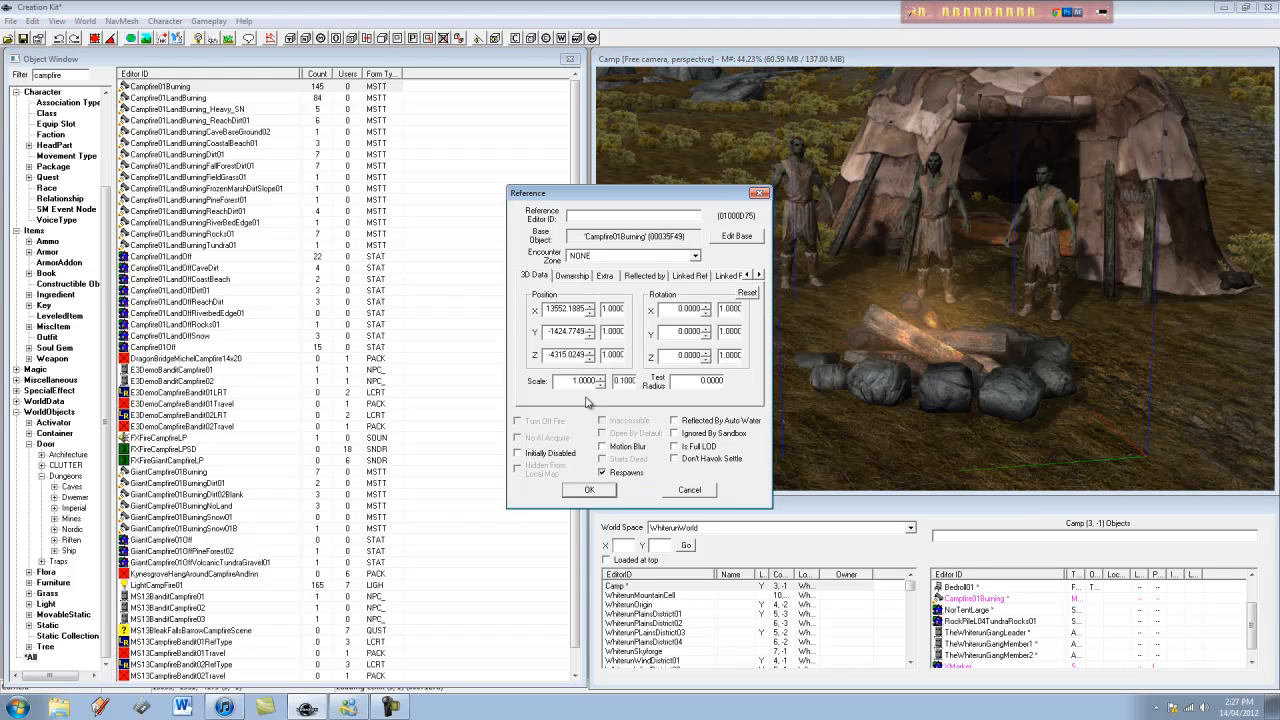
{"action": "double_click", "coordinate": [572, 381]}
{"action": "type", "text": "5"}
{"action": "key", "text": "Return"}
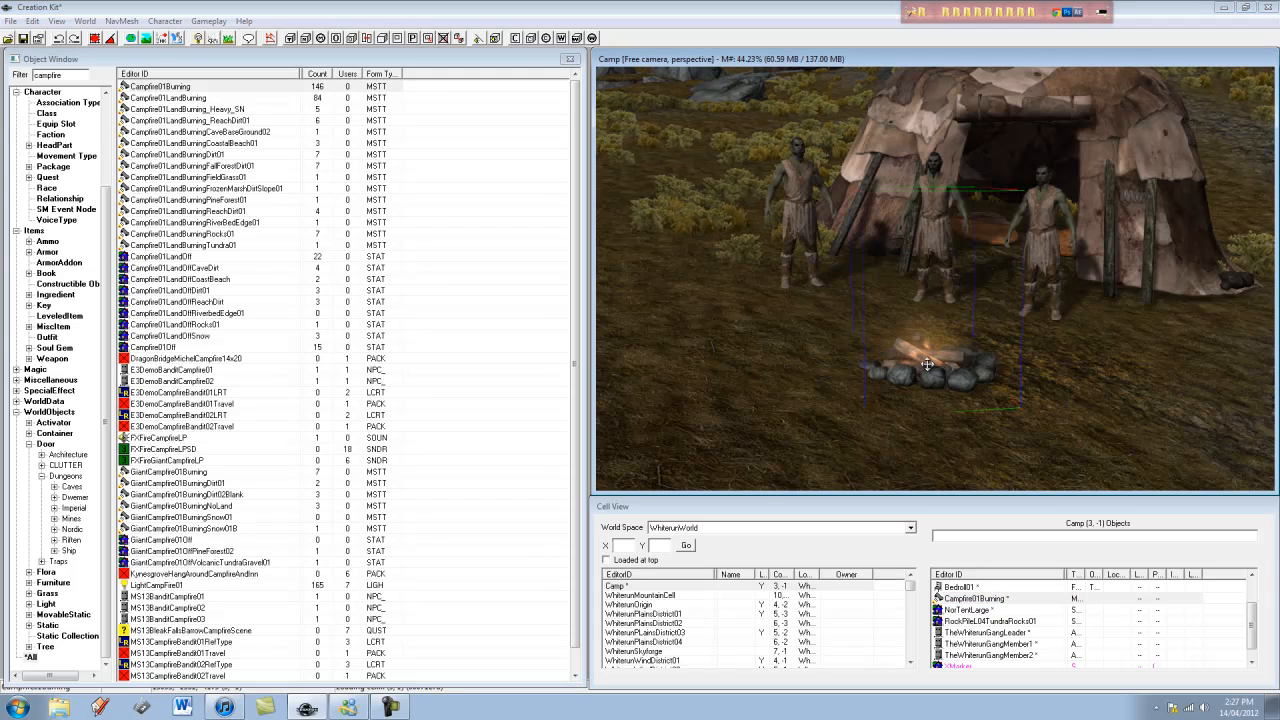
{"action": "double_click", "coordinate": [950, 373]}
{"action": "left_click", "coordinate": [601, 377]}
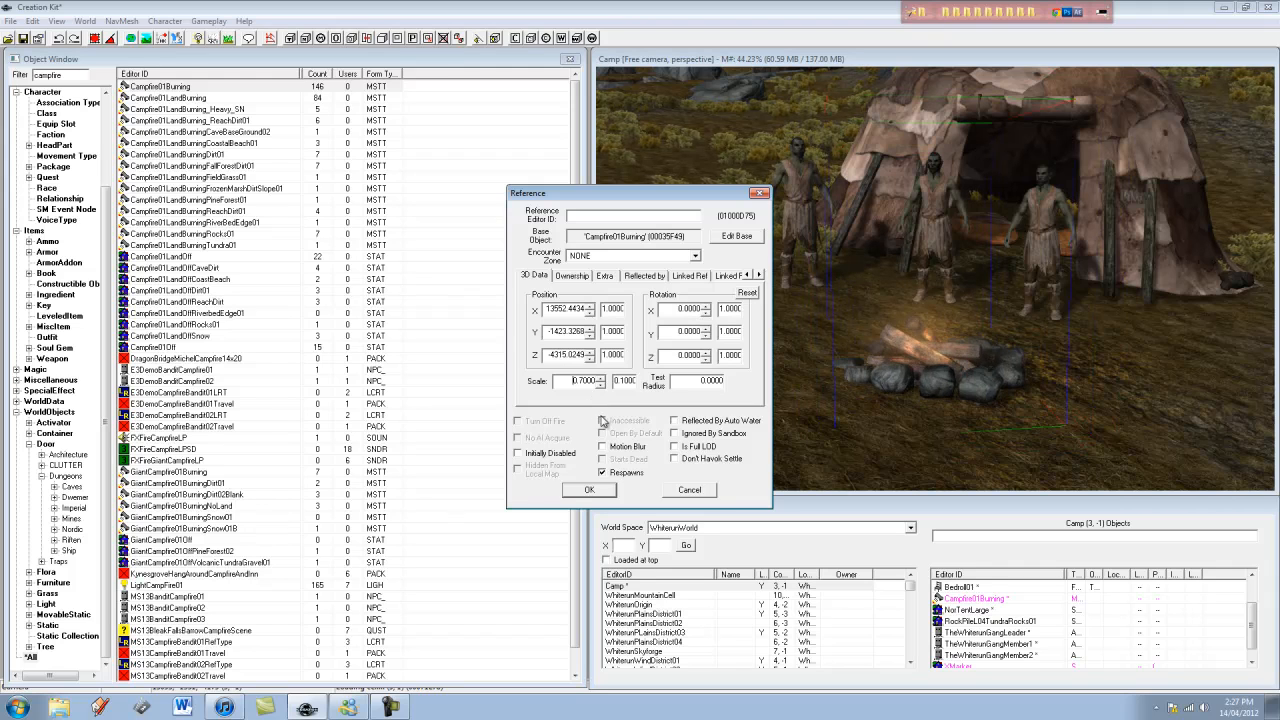
{"action": "left_click", "coordinate": [608, 493]}
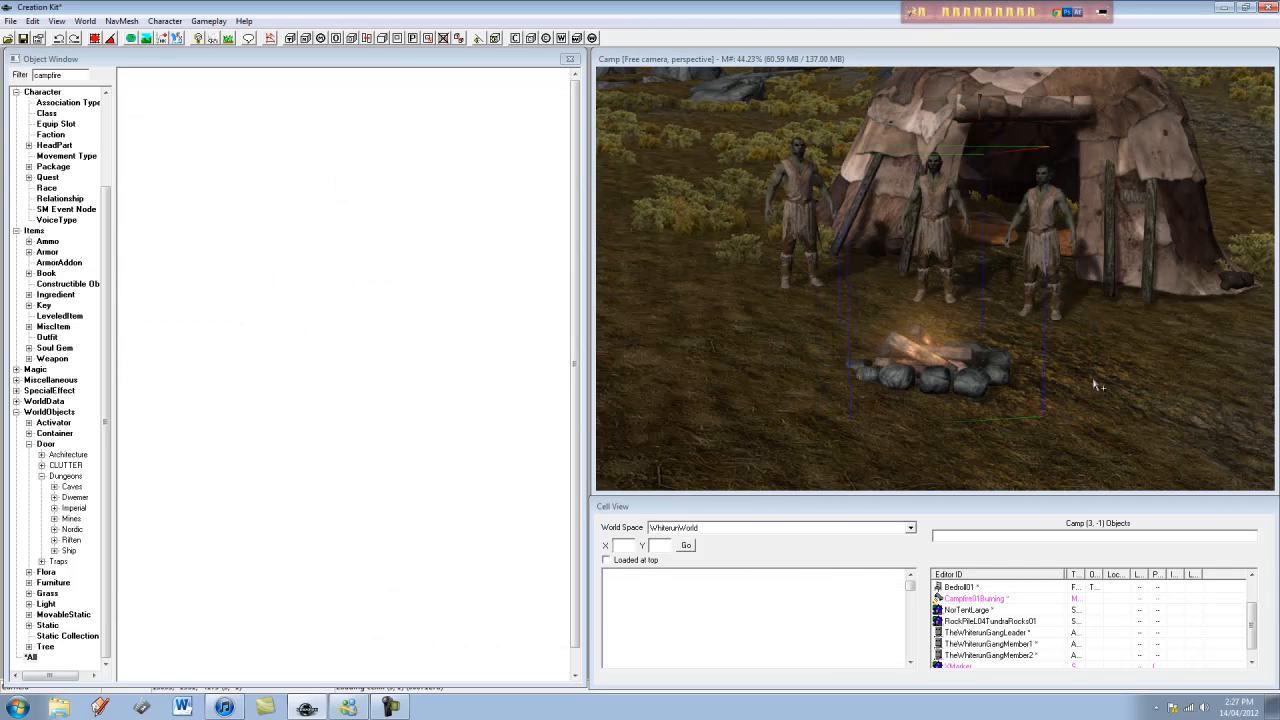
- Tilt the campfire slightly to follow the sloping ground and check how it sits from several sides
{"action": "key", "text": "e"}
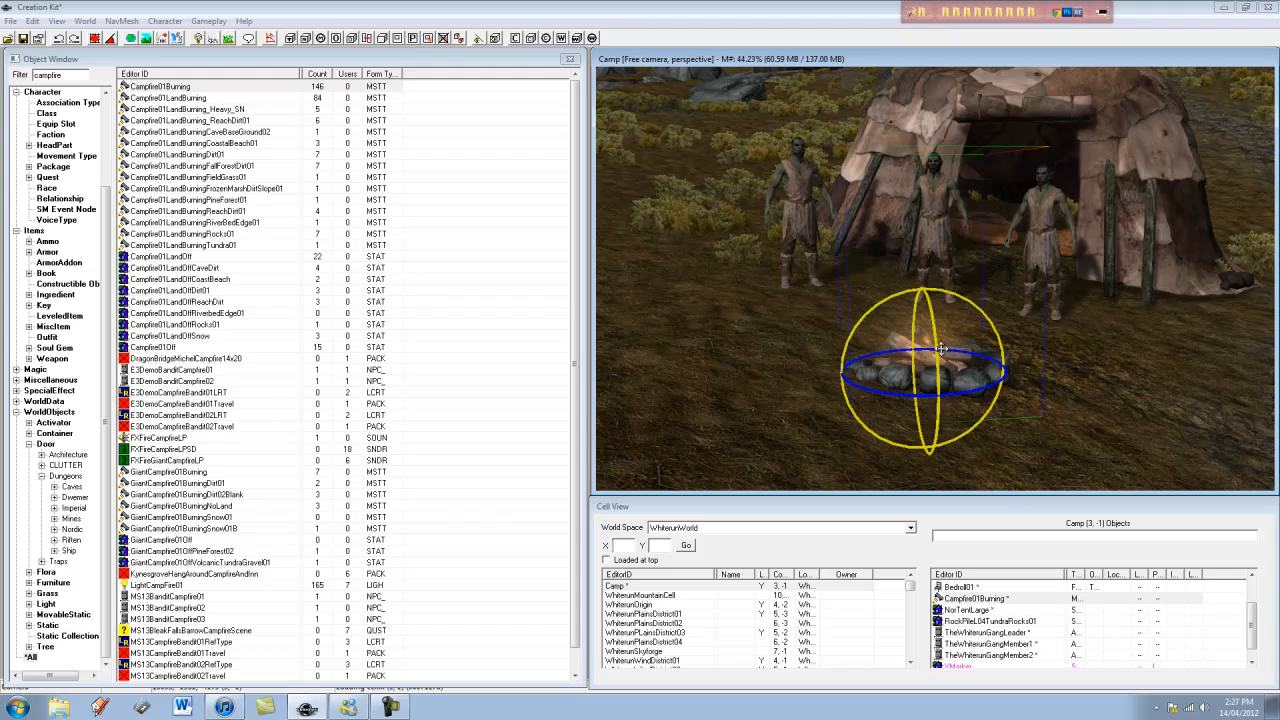
{"action": "left_click_drag", "start_coordinate": [947, 293], "coordinate": [948, 297]}
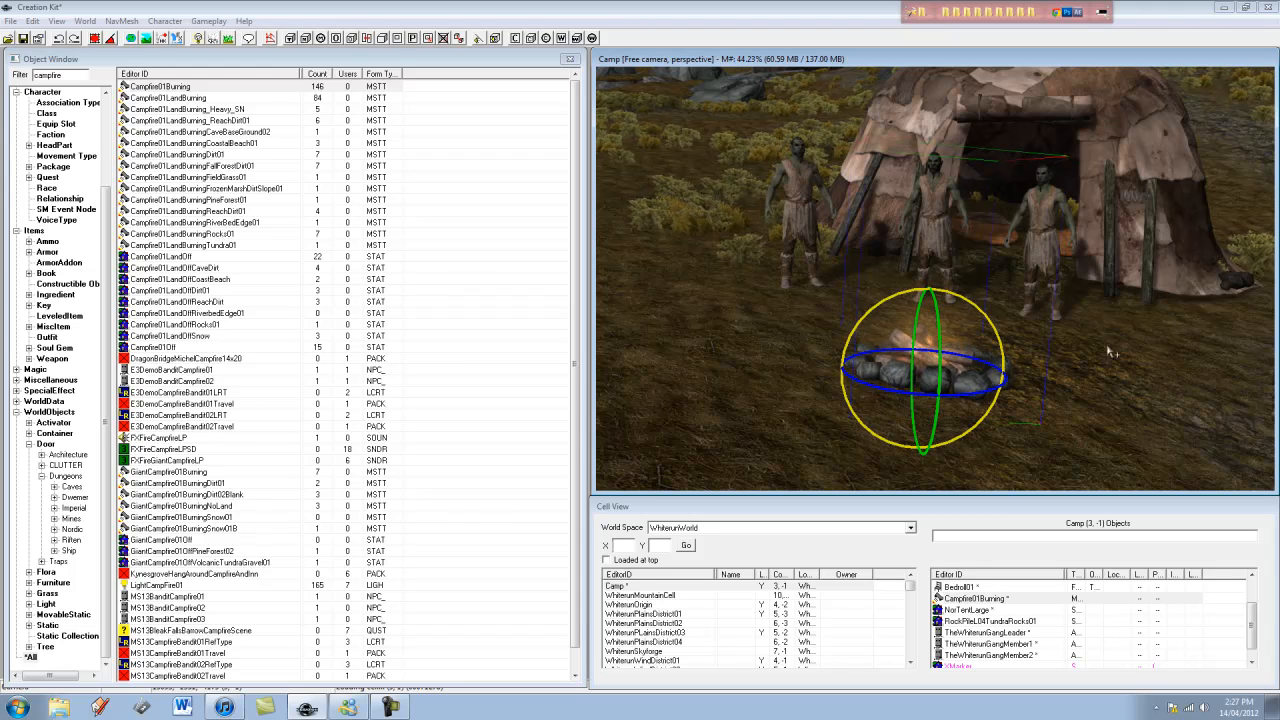
{"action": "key", "text": "w"}
{"action": "middle_click_drag", "start_coordinate": [766, 375], "coordinate": [900, 682], "text": "shift"}
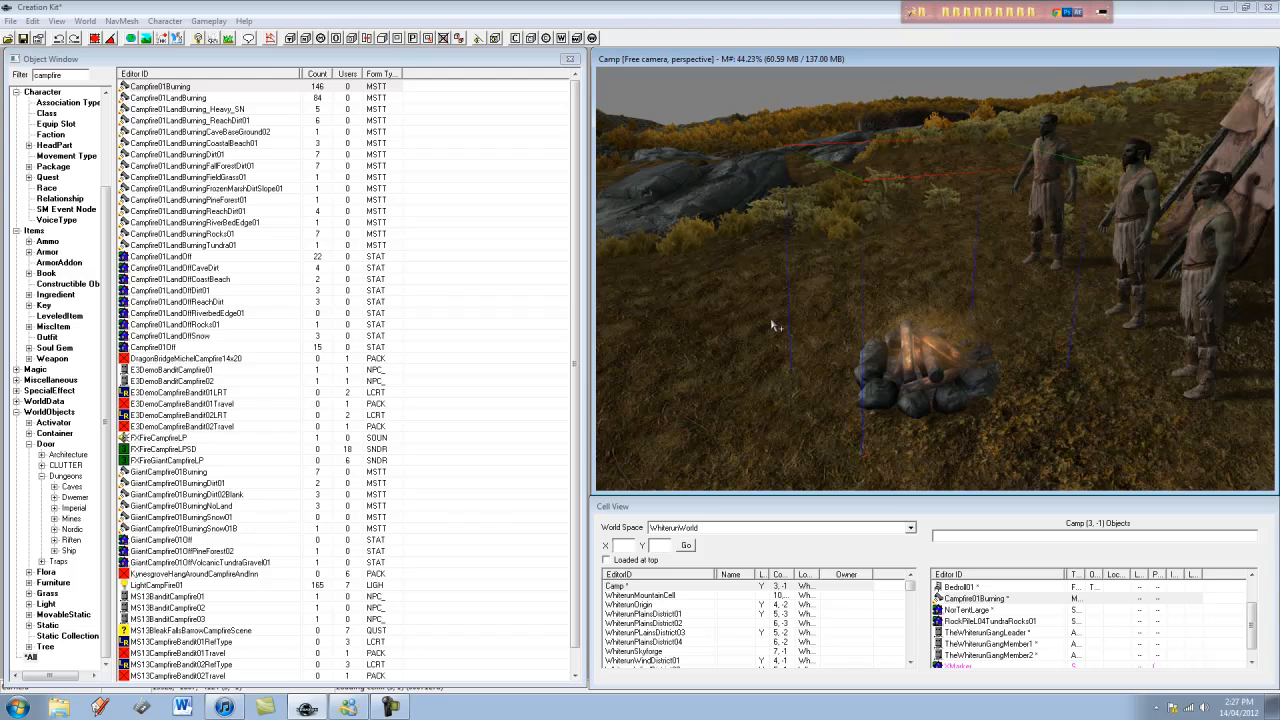
{"action": "scroll", "coordinate": [771, 325], "scroll_direction": "down", "scroll_amount": 4}
{"action": "middle_click_drag", "start_coordinate": [767, 326], "coordinate": [1250, 183], "text": "shift"}
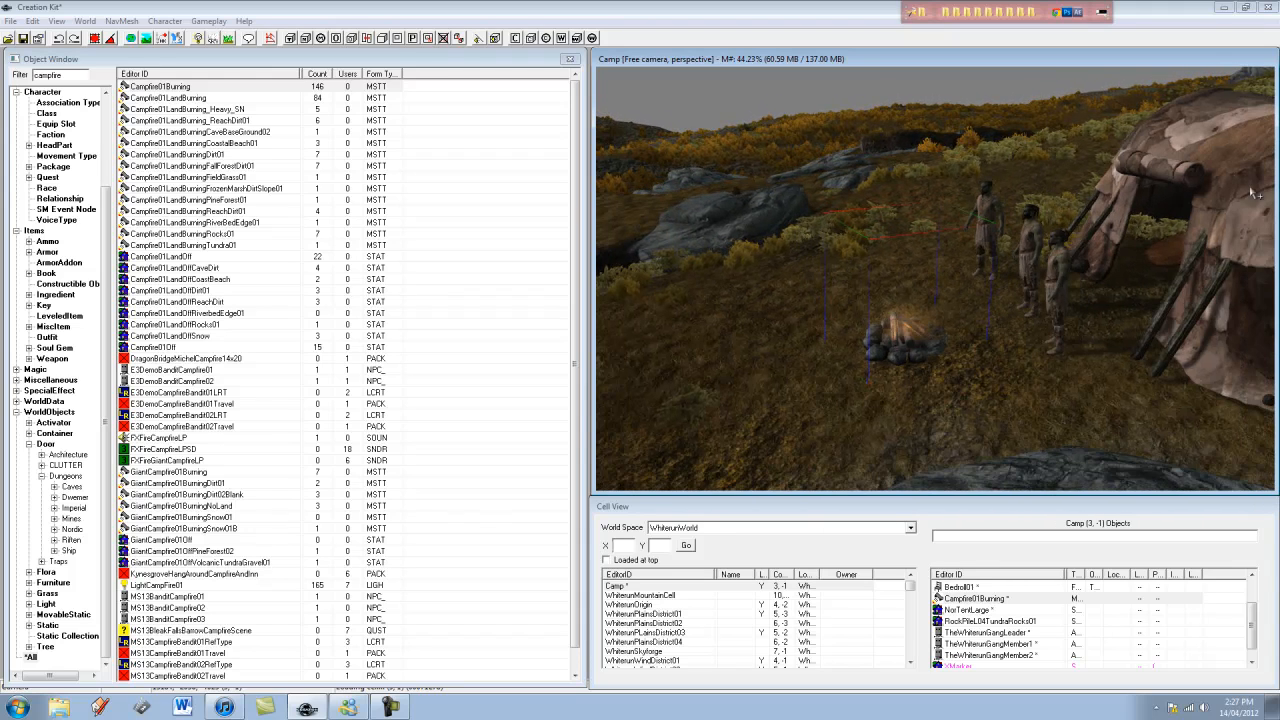
{"action": "scroll", "coordinate": [920, 352], "scroll_direction": "up", "scroll_amount": 5}
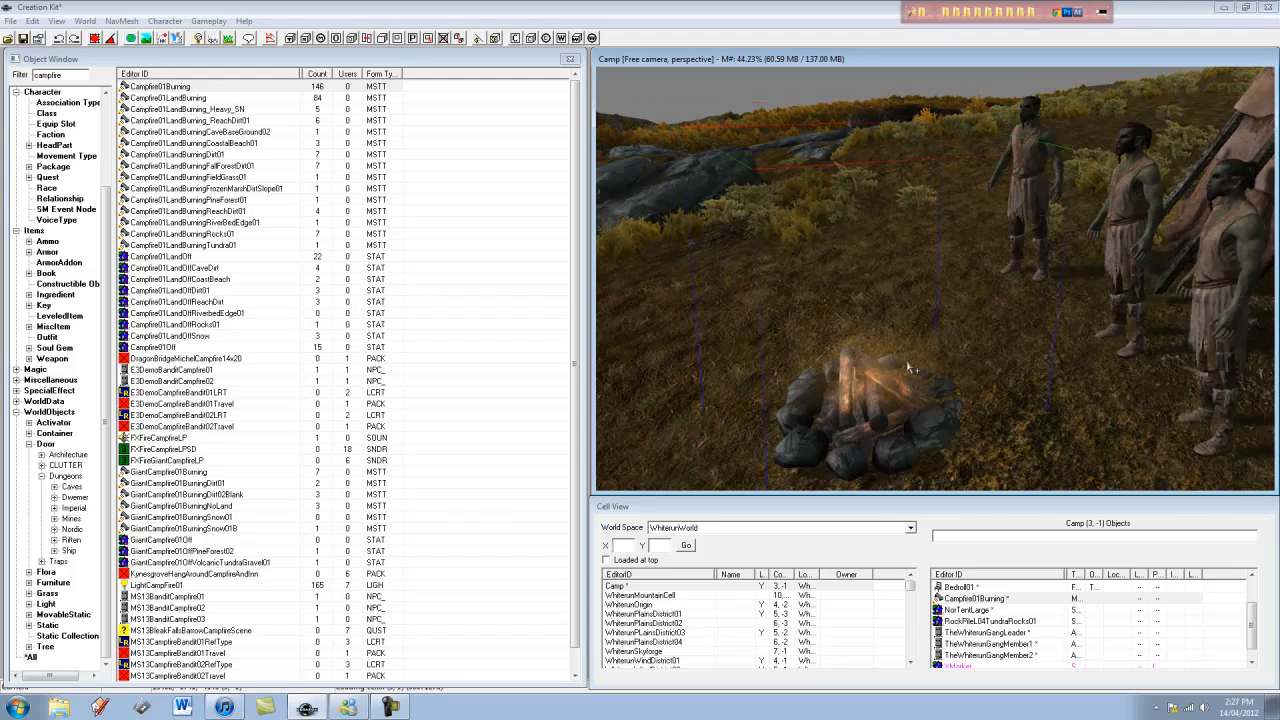
{"action": "mouse_move", "coordinate": [908, 362]}
{"action": "middle_mouse_down"}
{"action": "mouse_move", "coordinate": [926, 341]}
{"action": "mouse_move", "coordinate": [914, 352]}
{"action": "middle_mouse_up"}
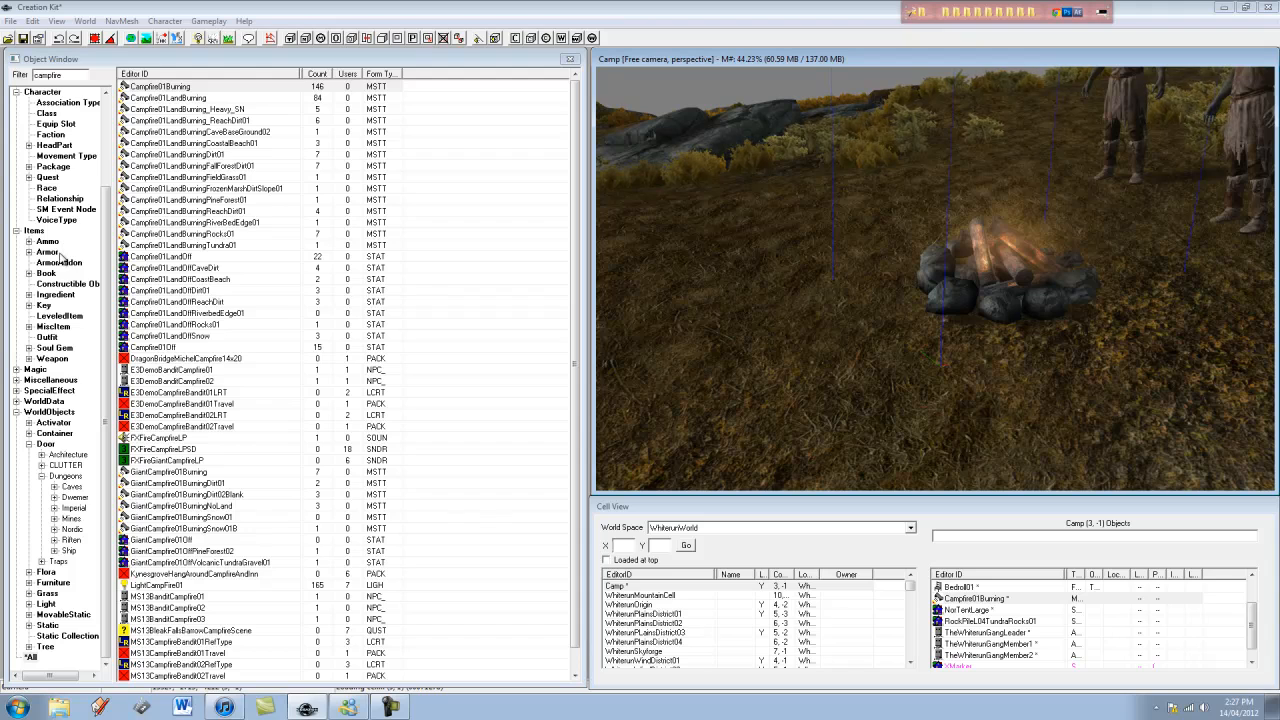
- Show the Firewood category of the miscellaneous clutter items with the campfire filter cleared
{"action": "left_click_drag", "start_coordinate": [107, 354], "coordinate": [105, 319]}
{"action": "left_click", "coordinate": [79, 72]}
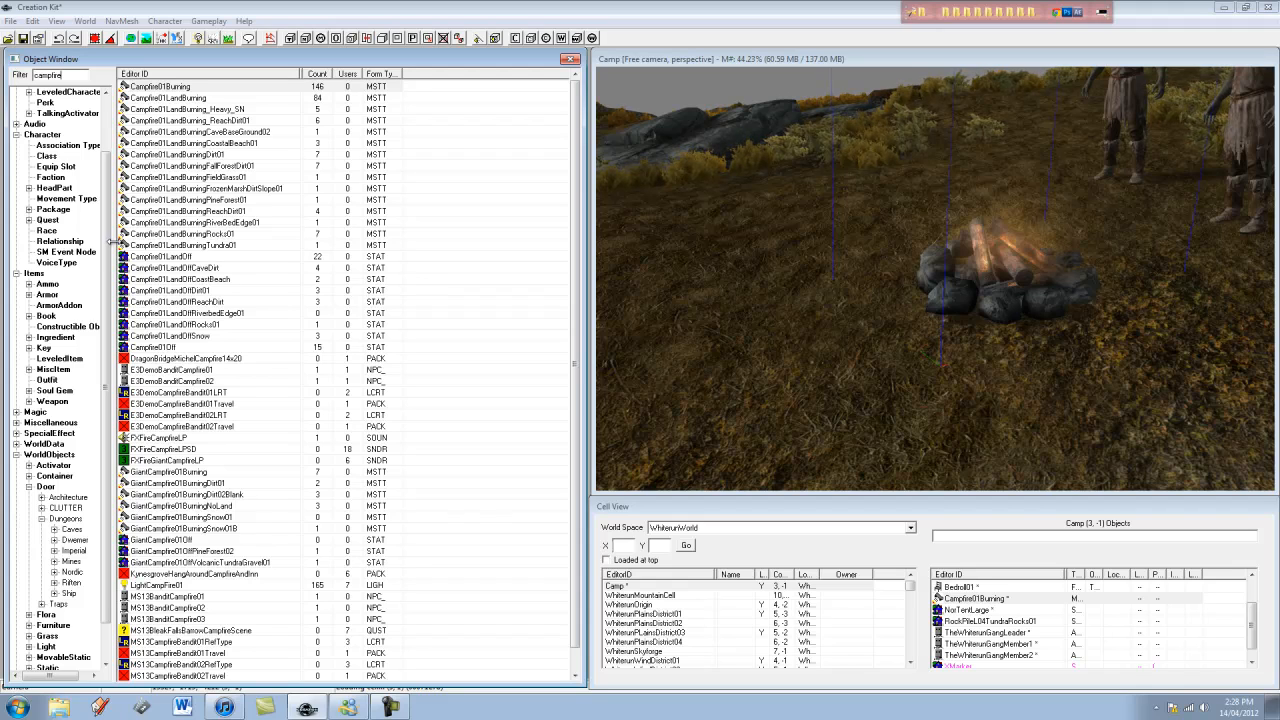
{"action": "scroll", "coordinate": [96, 163], "scroll_direction": "up", "scroll_amount": 2}
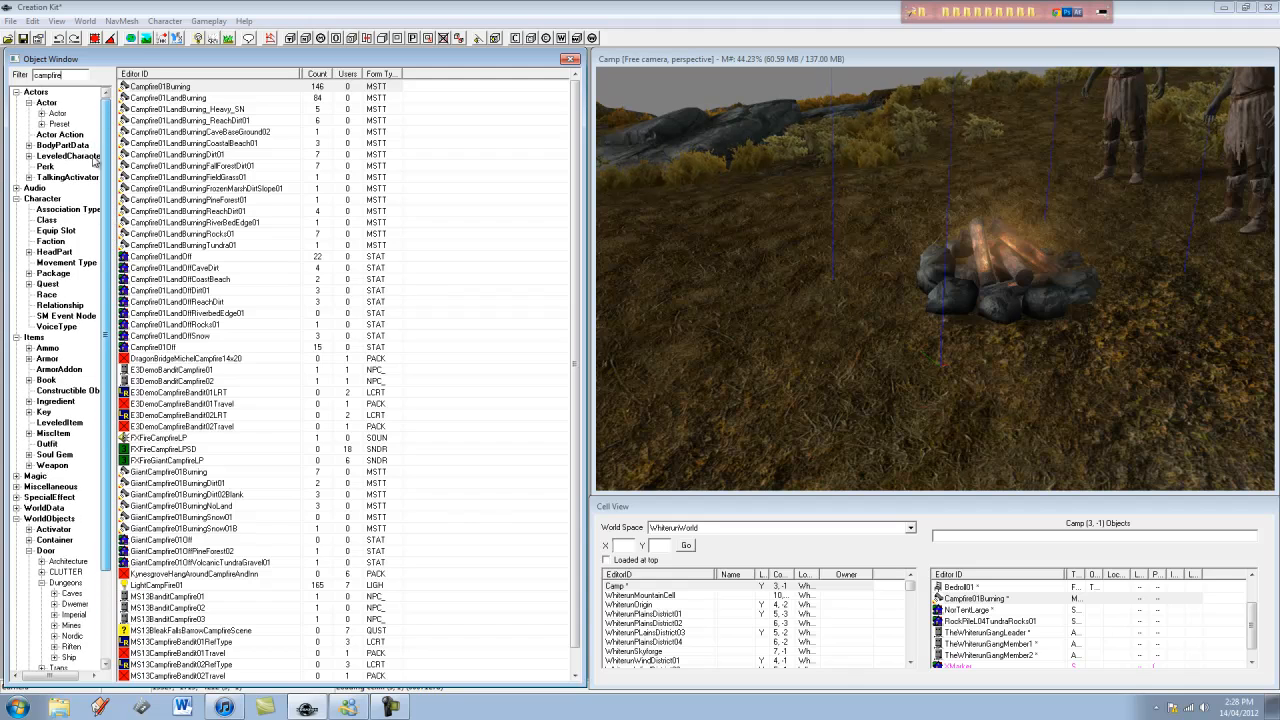
{"action": "scroll", "coordinate": [60, 400], "scroll_direction": "down", "scroll_amount": 3}
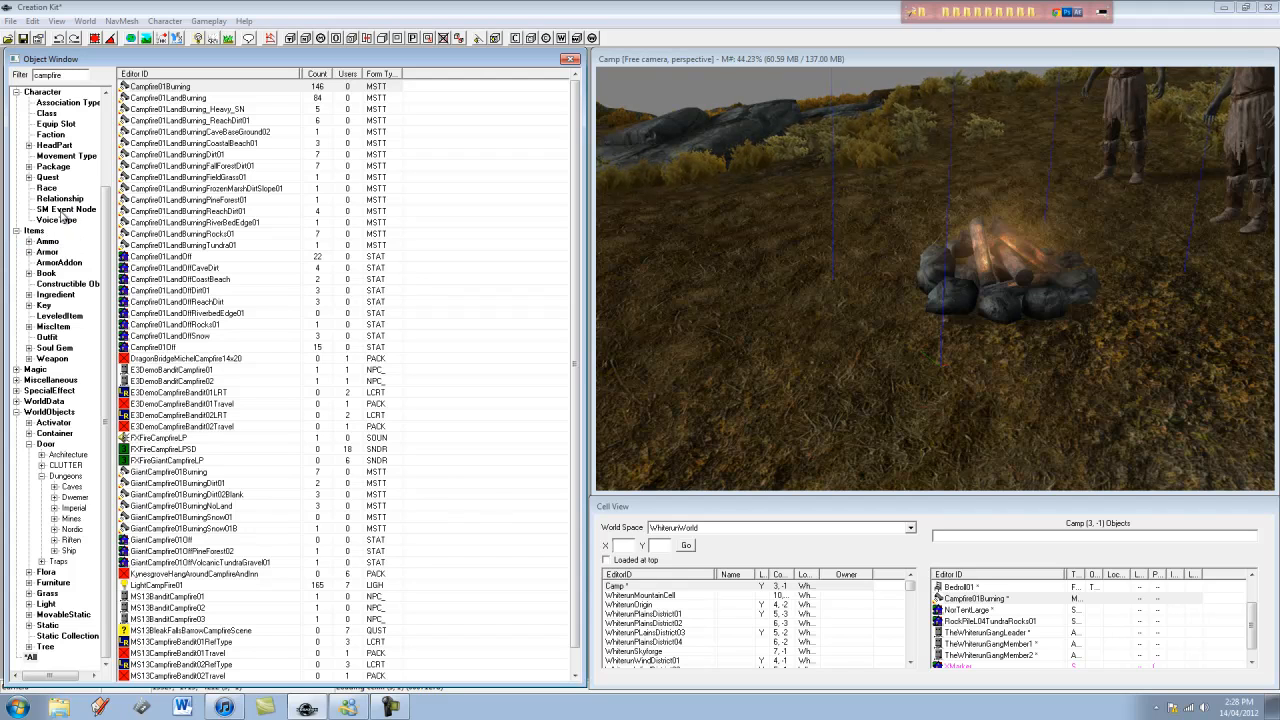
{"action": "left_click", "coordinate": [29, 327]}
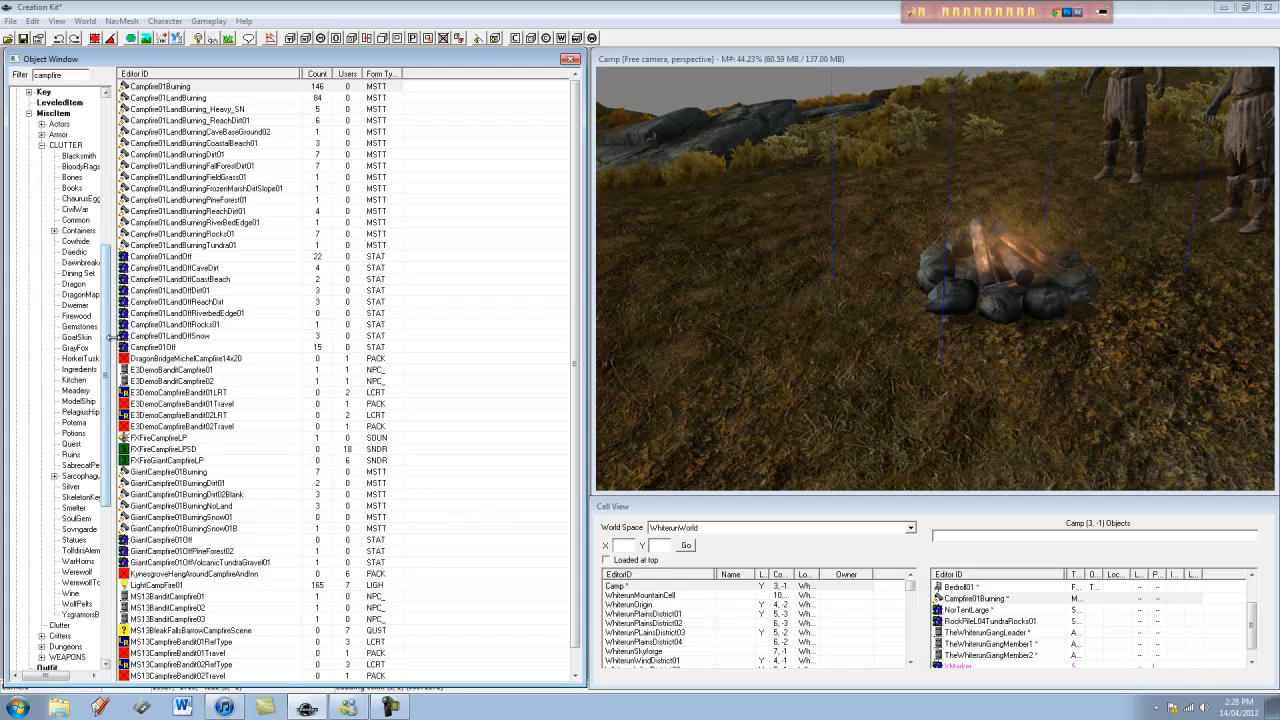
{"action": "left_click_drag", "start_coordinate": [110, 336], "coordinate": [158, 336]}
{"action": "left_click", "coordinate": [78, 316]}
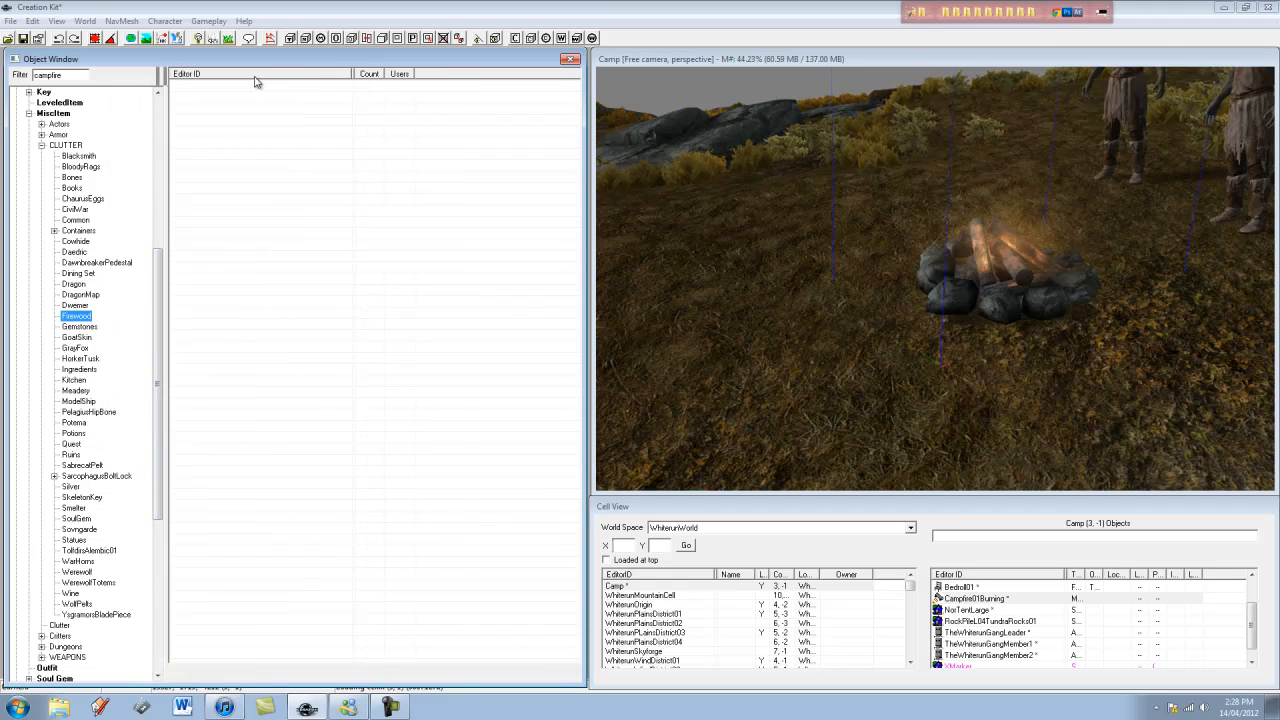
{"action": "left_click_drag", "start_coordinate": [70, 75], "coordinate": [7, 75]}
{"action": "key", "text": "BackSpace"}
- Try out a rotated Firewood01 log on the ground beside the campfire and delete it again
{"action": "left_click", "coordinate": [182, 88]}
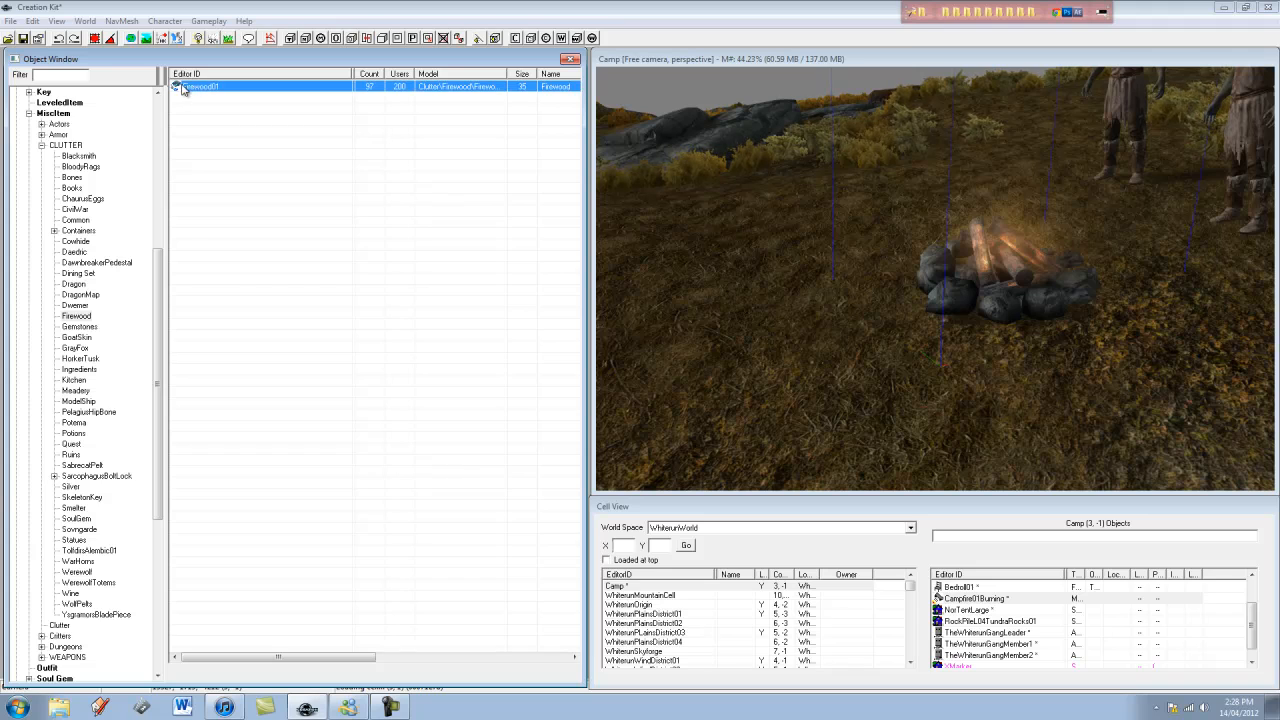
{"action": "left_click_drag", "start_coordinate": [810, 290], "coordinate": [850, 330]}
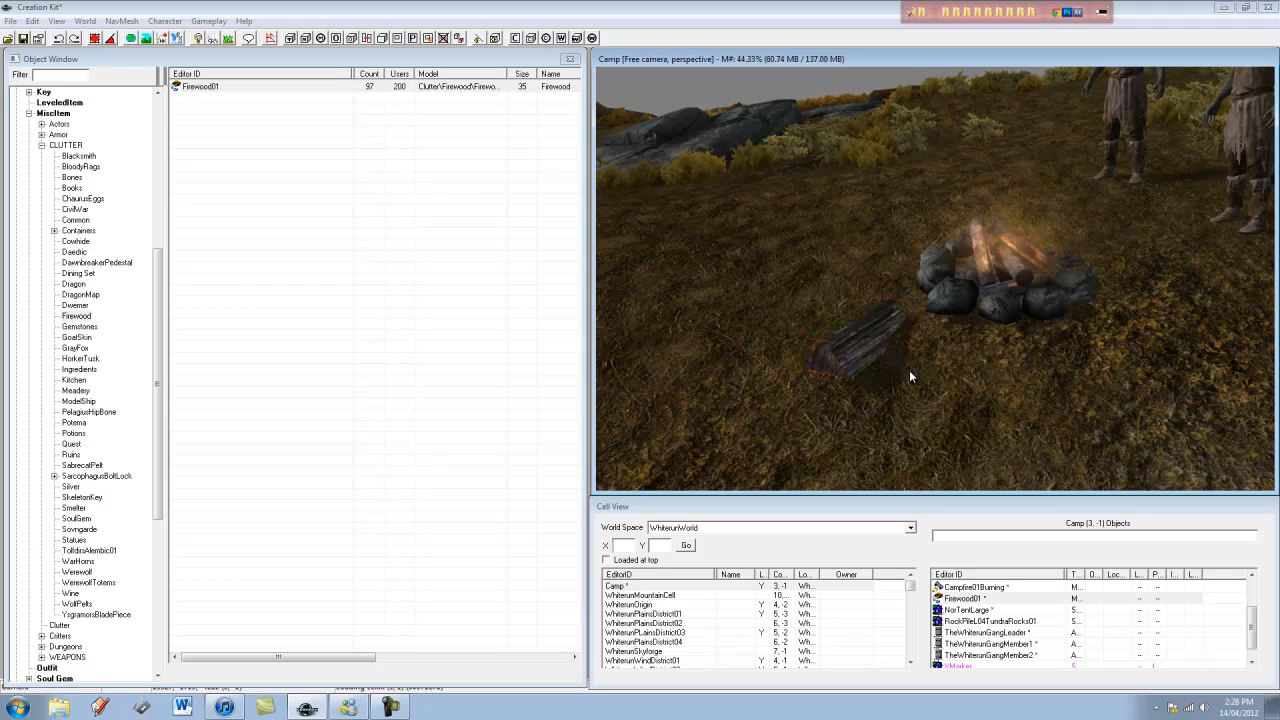
{"action": "right_click_drag", "start_coordinate": [966, 428], "coordinate": [991, 470]}
{"action": "left_click_drag", "start_coordinate": [870, 332], "coordinate": [890, 363]}
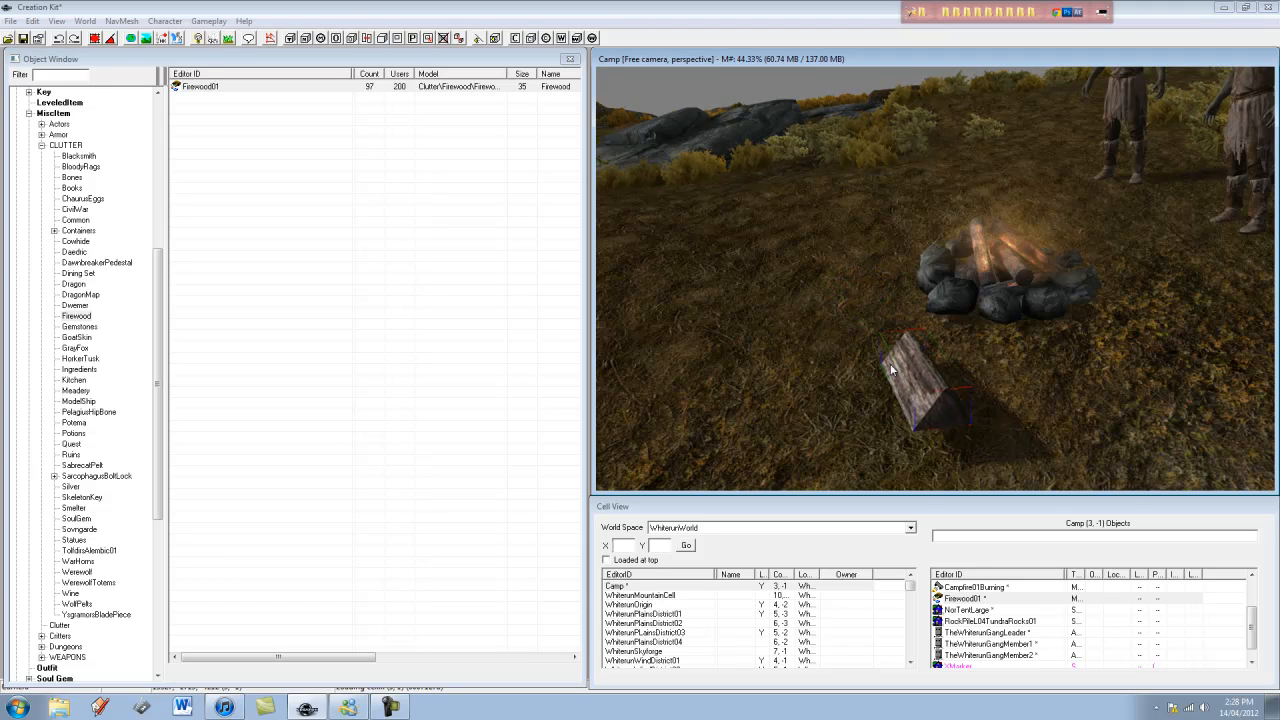
{"action": "key", "text": "Delete"}
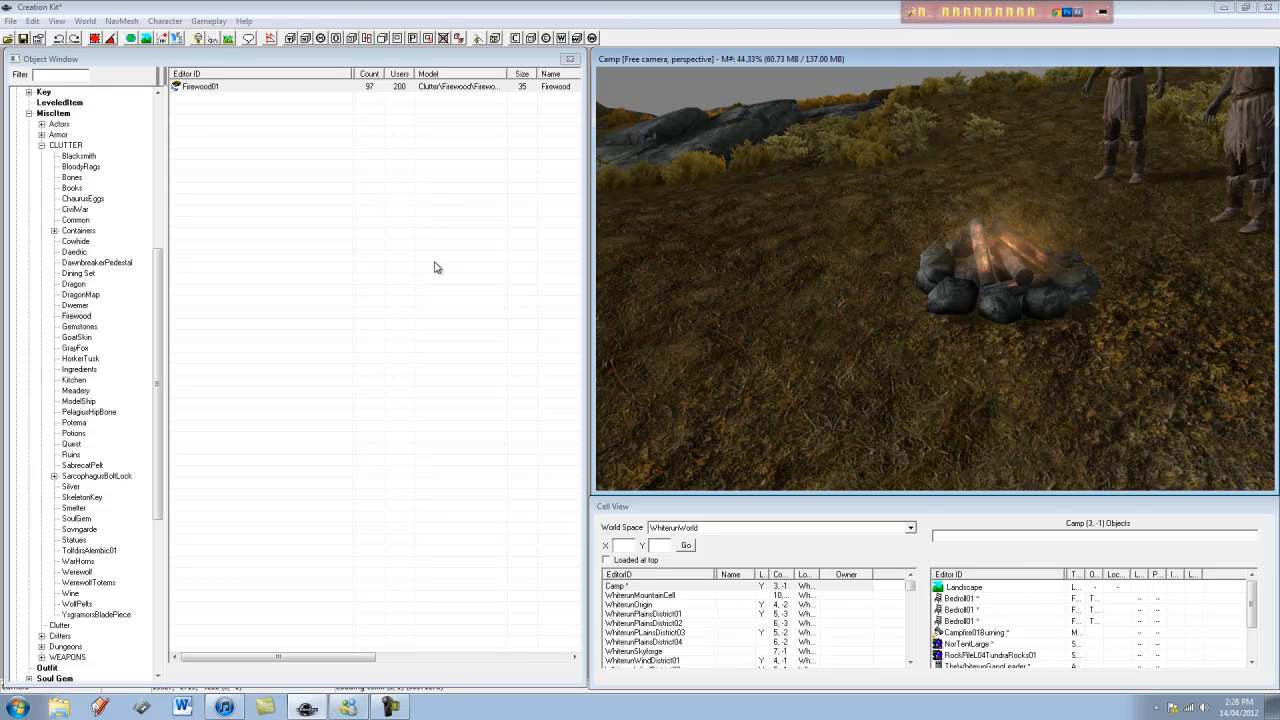
- Try out the Charcoal item from the Quest clutter beside the campfire and delete it again
{"action": "left_click", "coordinate": [204, 127]}
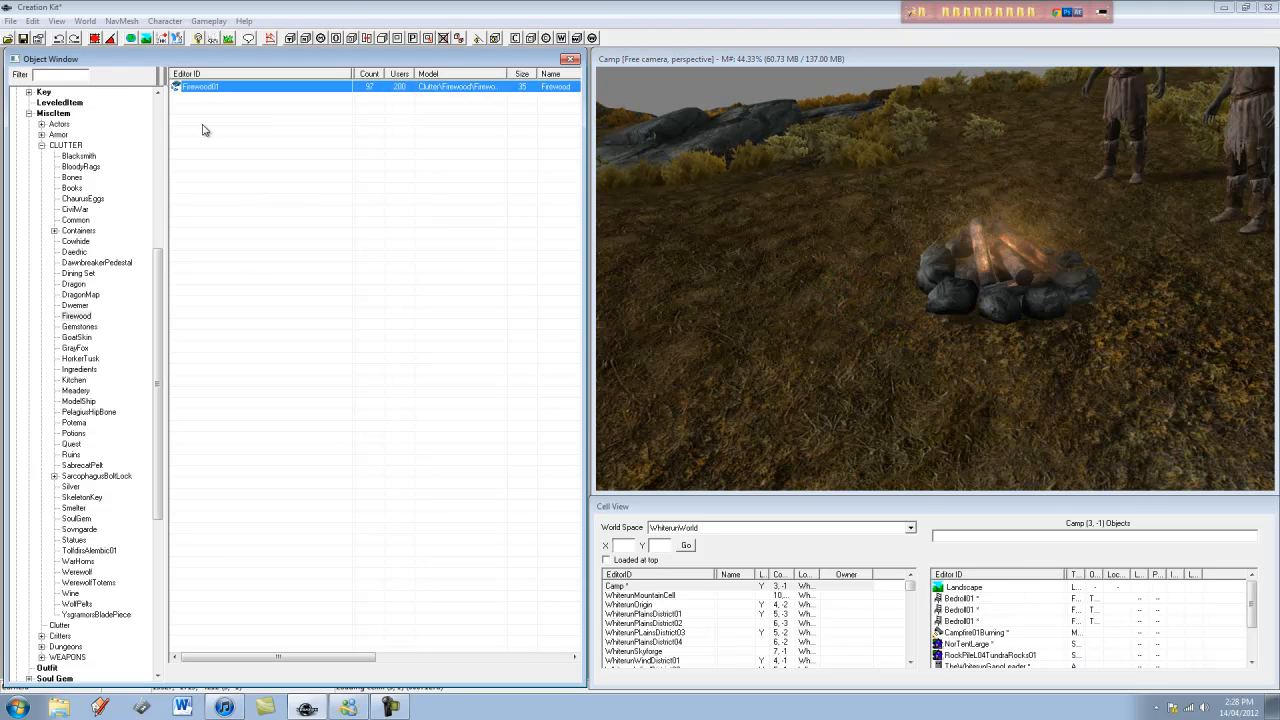
{"action": "left_click", "coordinate": [72, 444]}
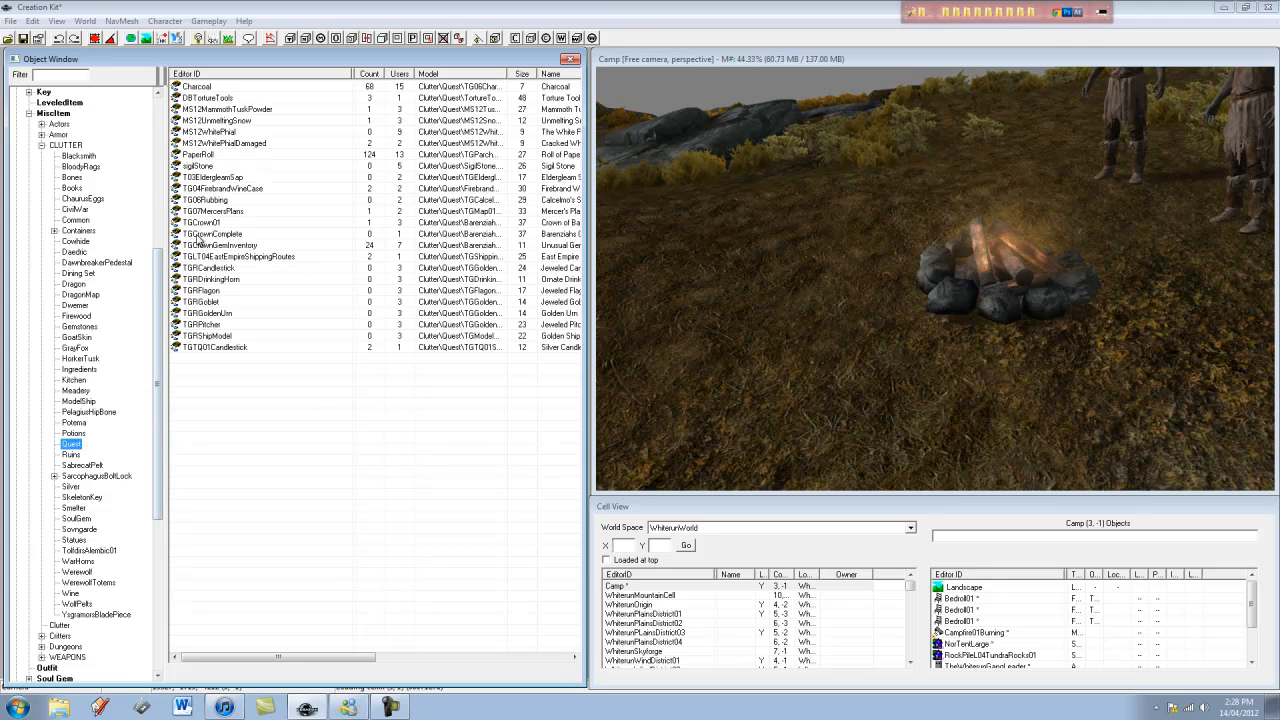
{"action": "left_click_drag", "start_coordinate": [203, 88], "coordinate": [828, 317]}
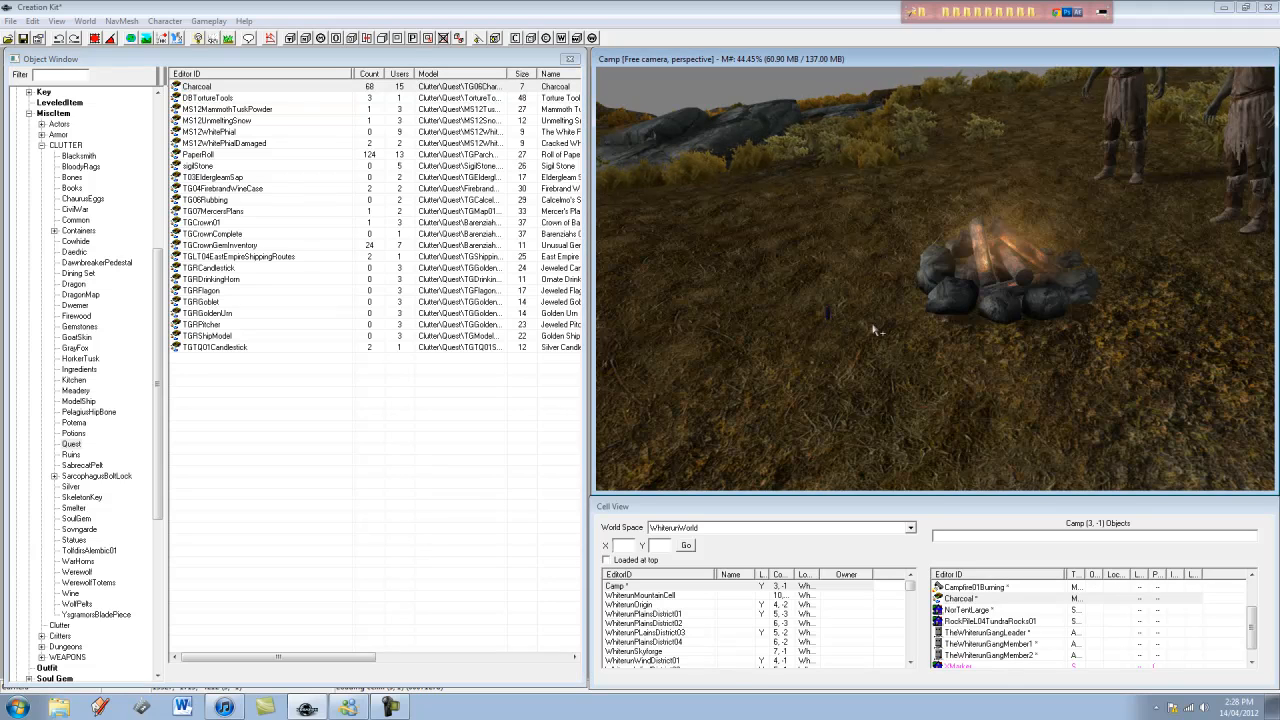
{"action": "key", "text": "Delete"}
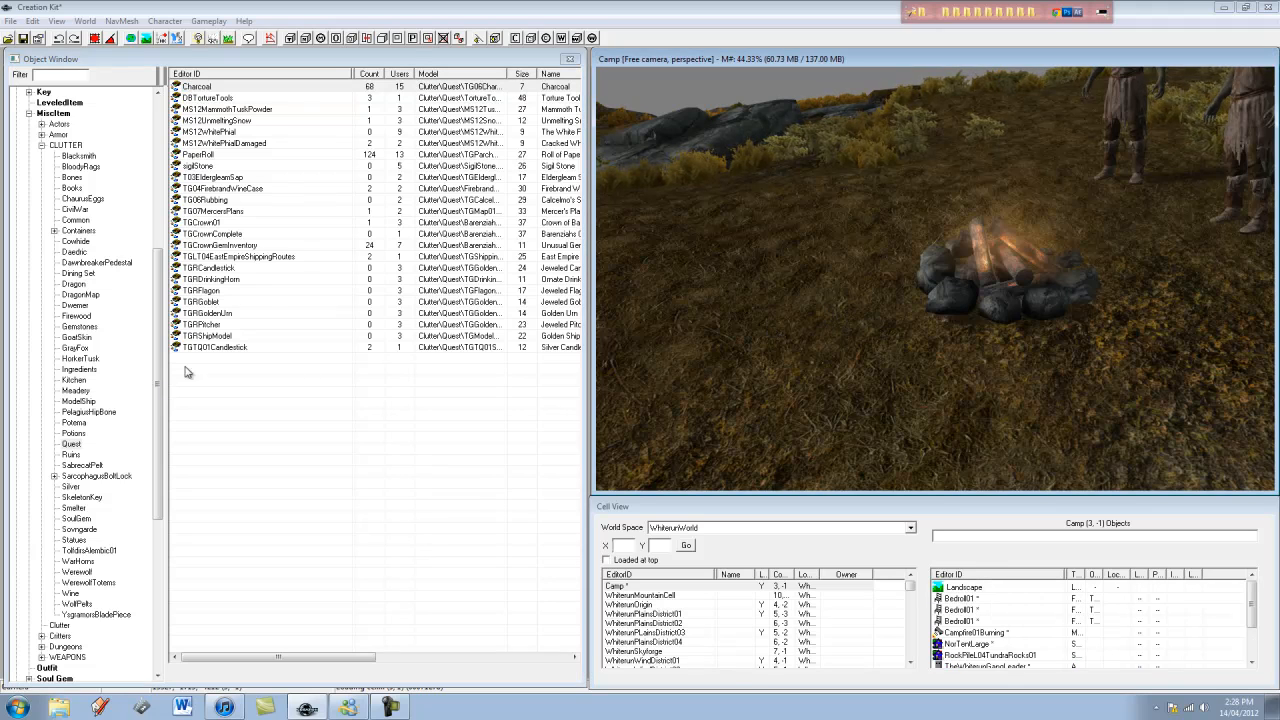
- Try out the TGLT07GrayFoxBust from the GrayFox clutter beside the campfire and delete it again
{"action": "left_click", "coordinate": [76, 348]}
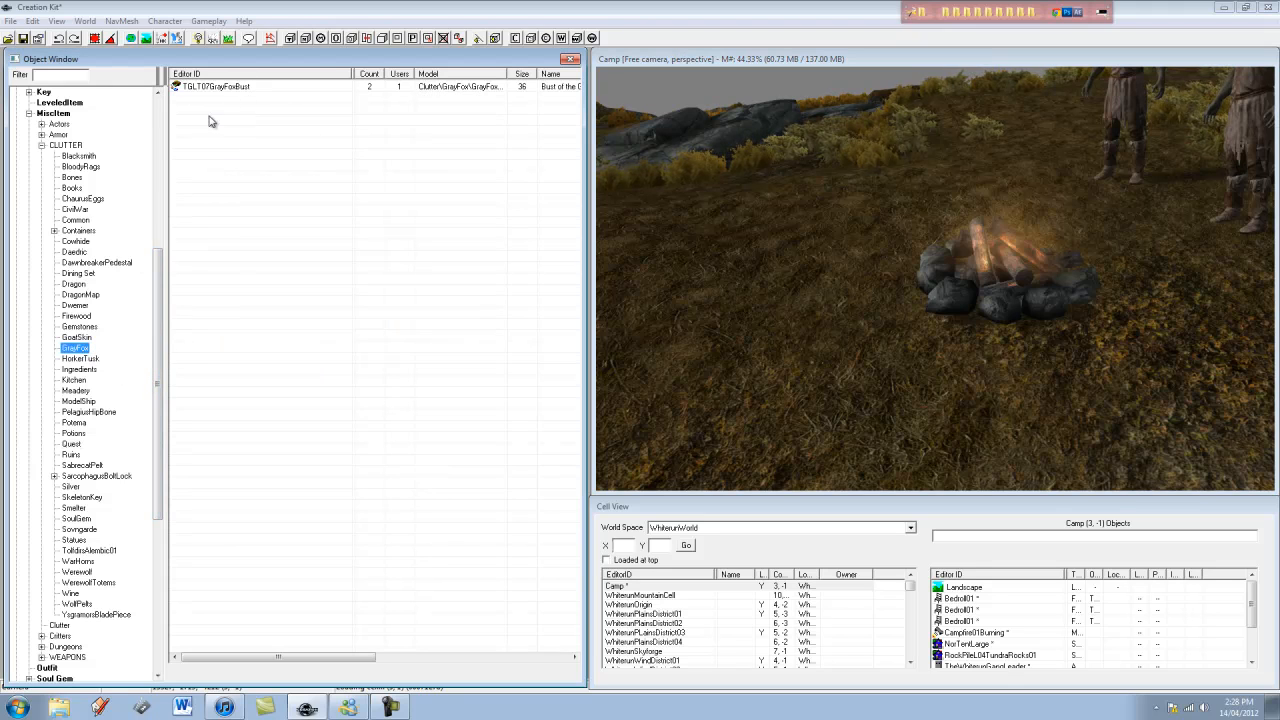
{"action": "left_click_drag", "start_coordinate": [218, 87], "coordinate": [785, 300]}
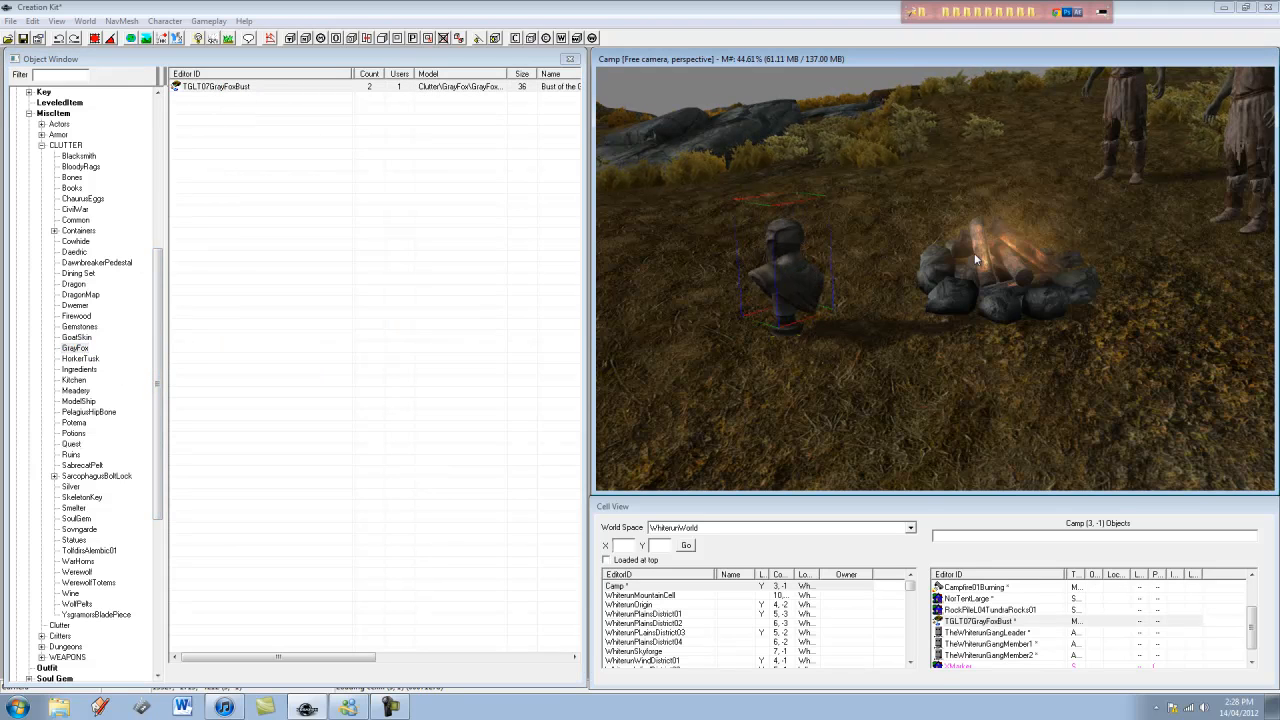
{"action": "key", "text": "Delete"}
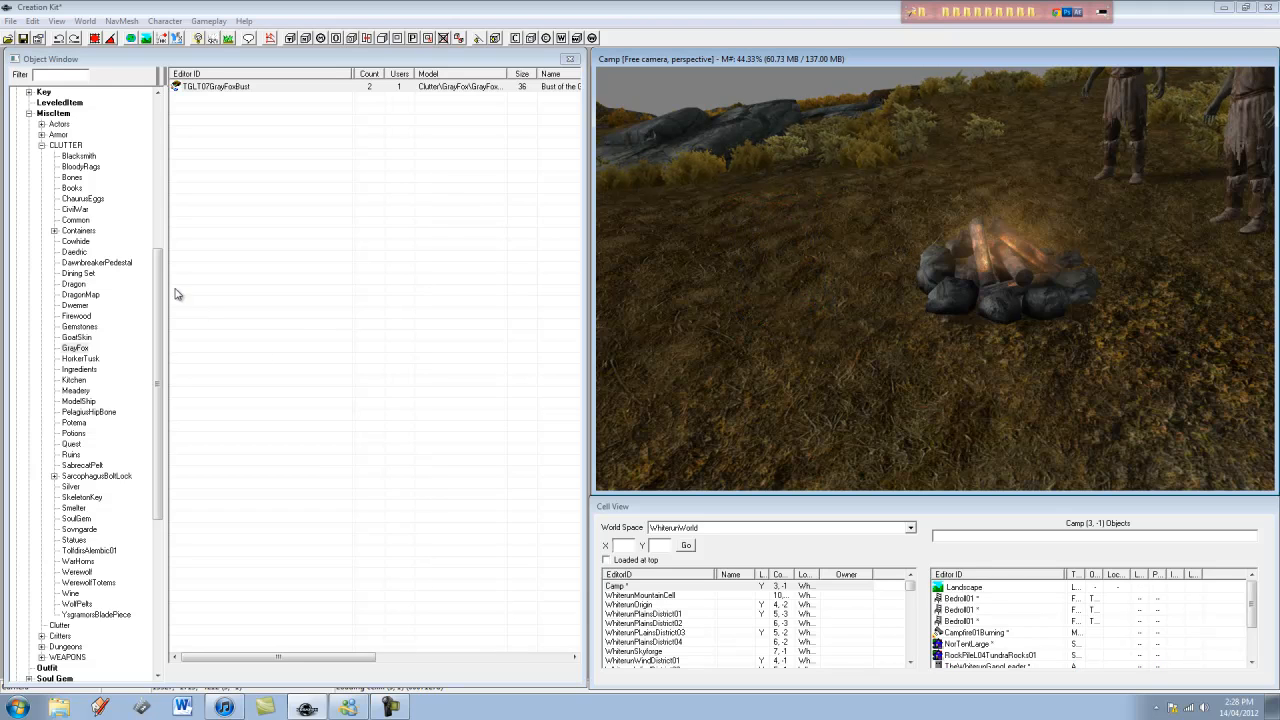
- Try out the BoneHumanSkullFull item from the Bones clutter beside the campfire and delete it again
{"action": "left_click", "coordinate": [100, 199]}
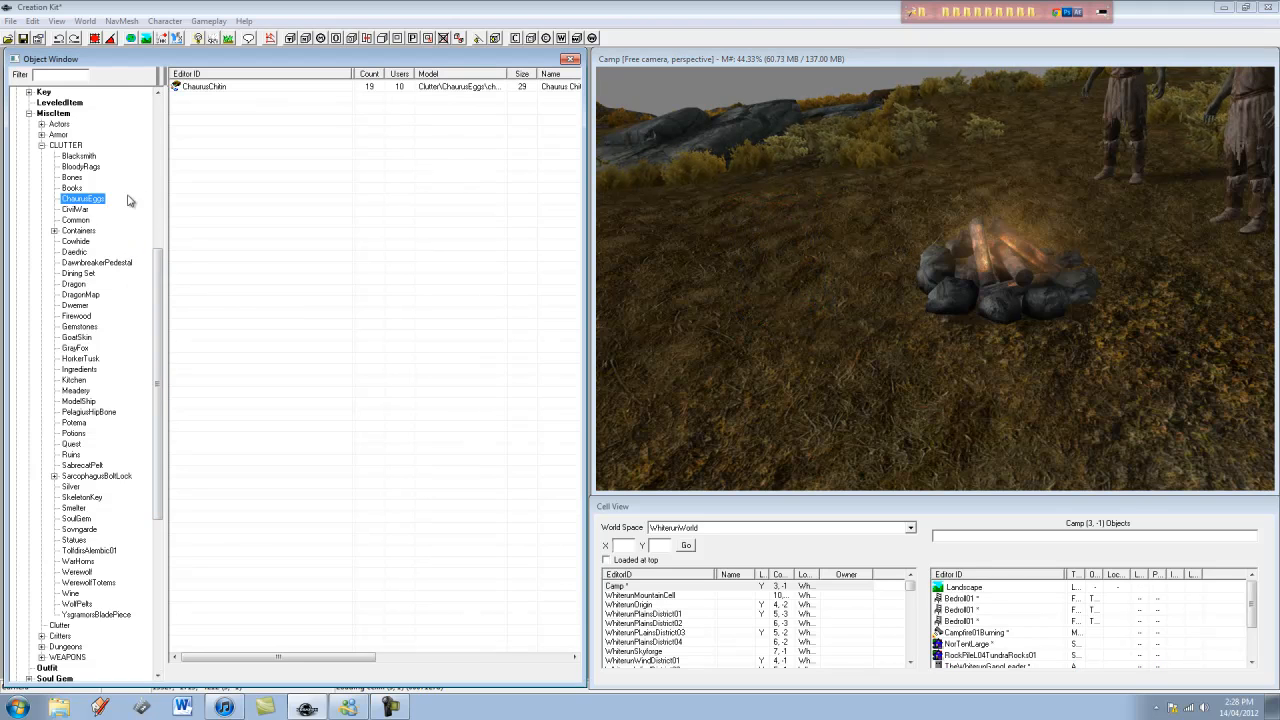
{"action": "left_click", "coordinate": [72, 177]}
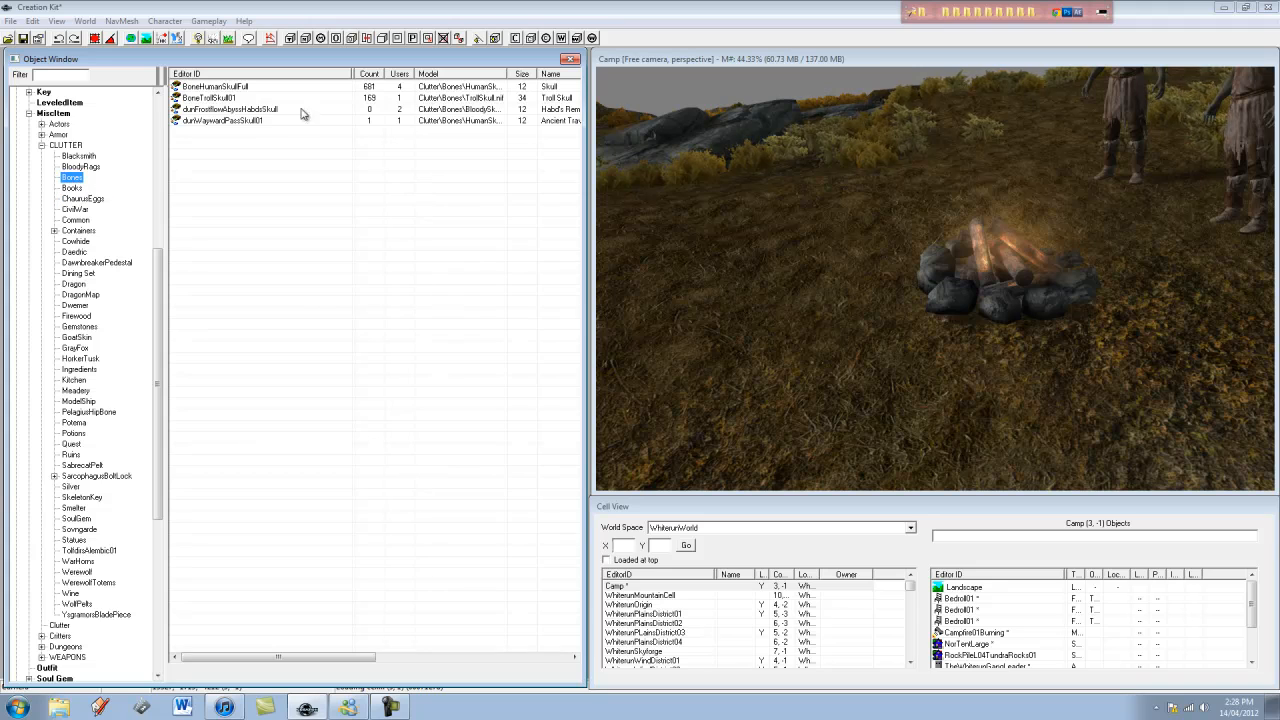
{"action": "left_click", "coordinate": [218, 88]}
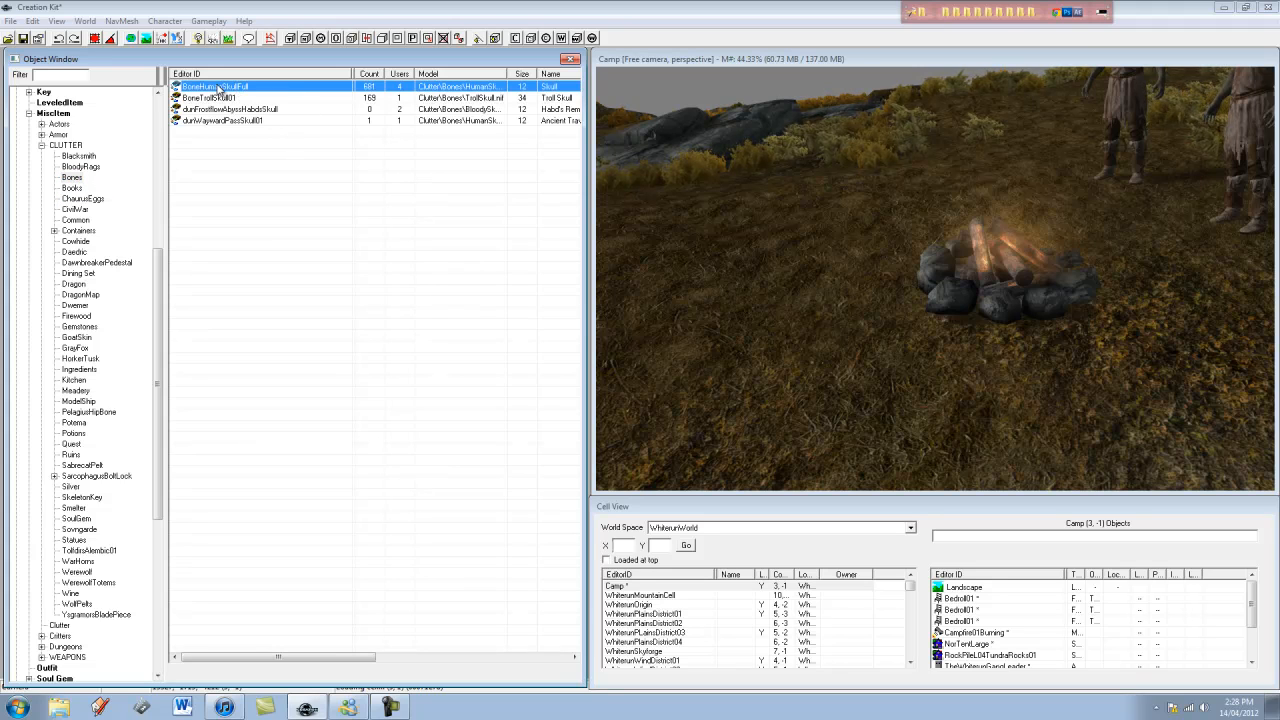
{"action": "left_click_drag", "start_coordinate": [781, 295], "coordinate": [781, 295]}
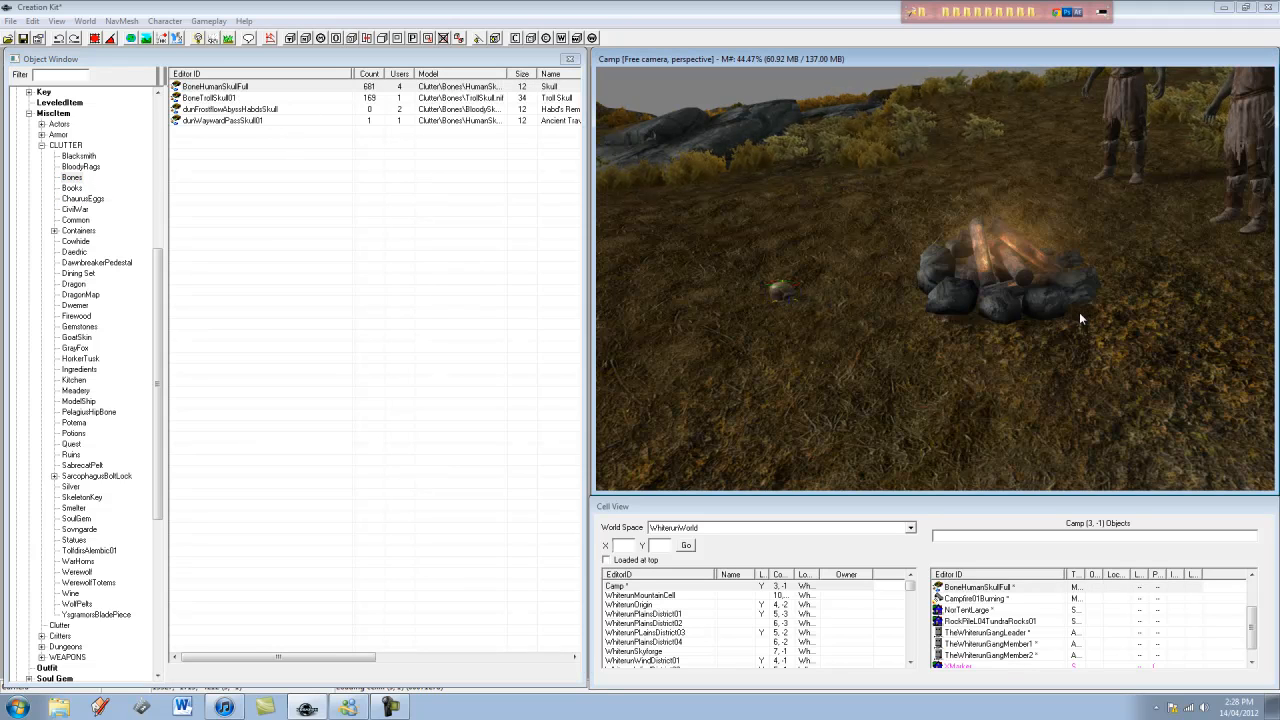
{"action": "key", "text": "Delete"}
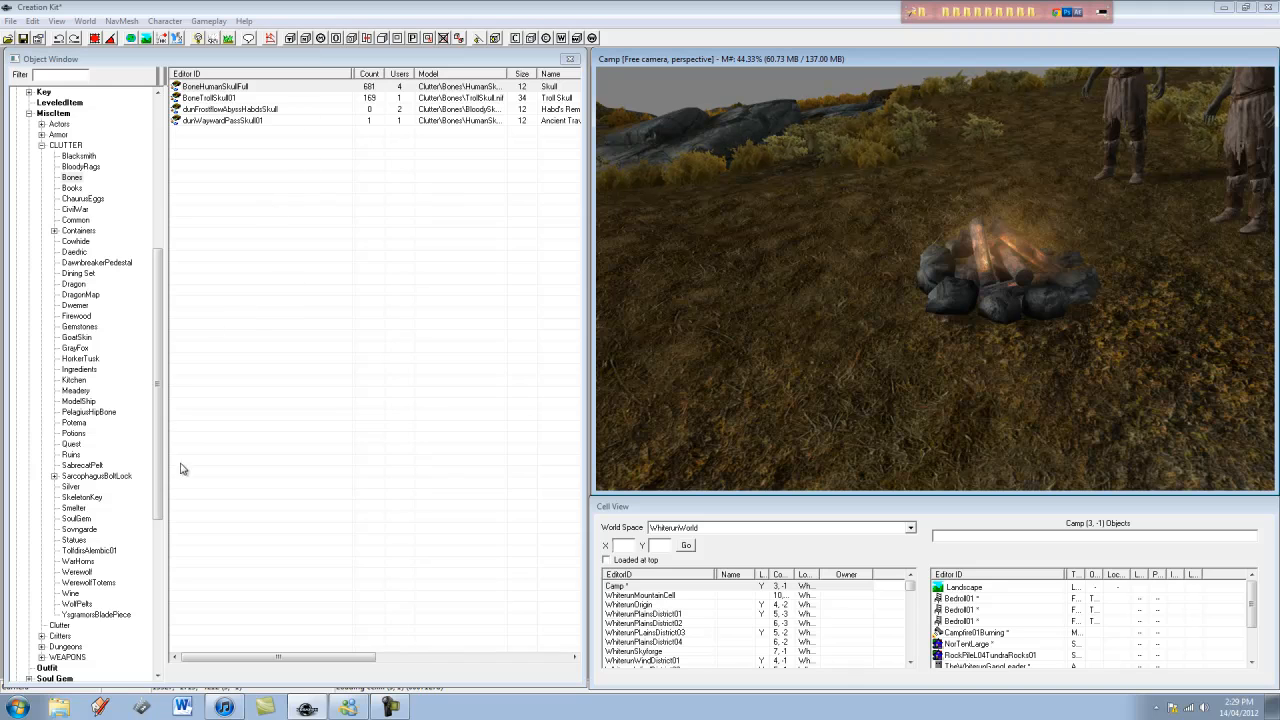
- Show the Dining Set category of the miscellaneous clutter items and look through its cutlery and plates
{"action": "left_click", "coordinate": [78, 572]}
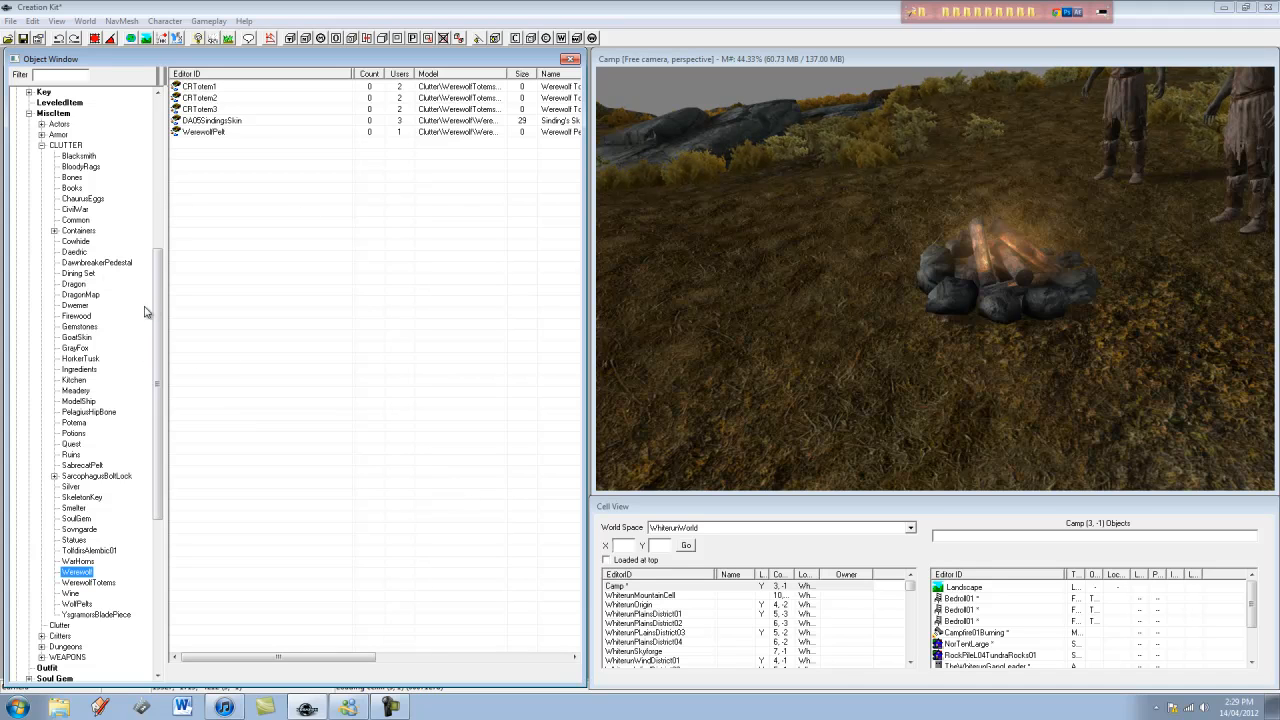
{"action": "left_click", "coordinate": [80, 273]}
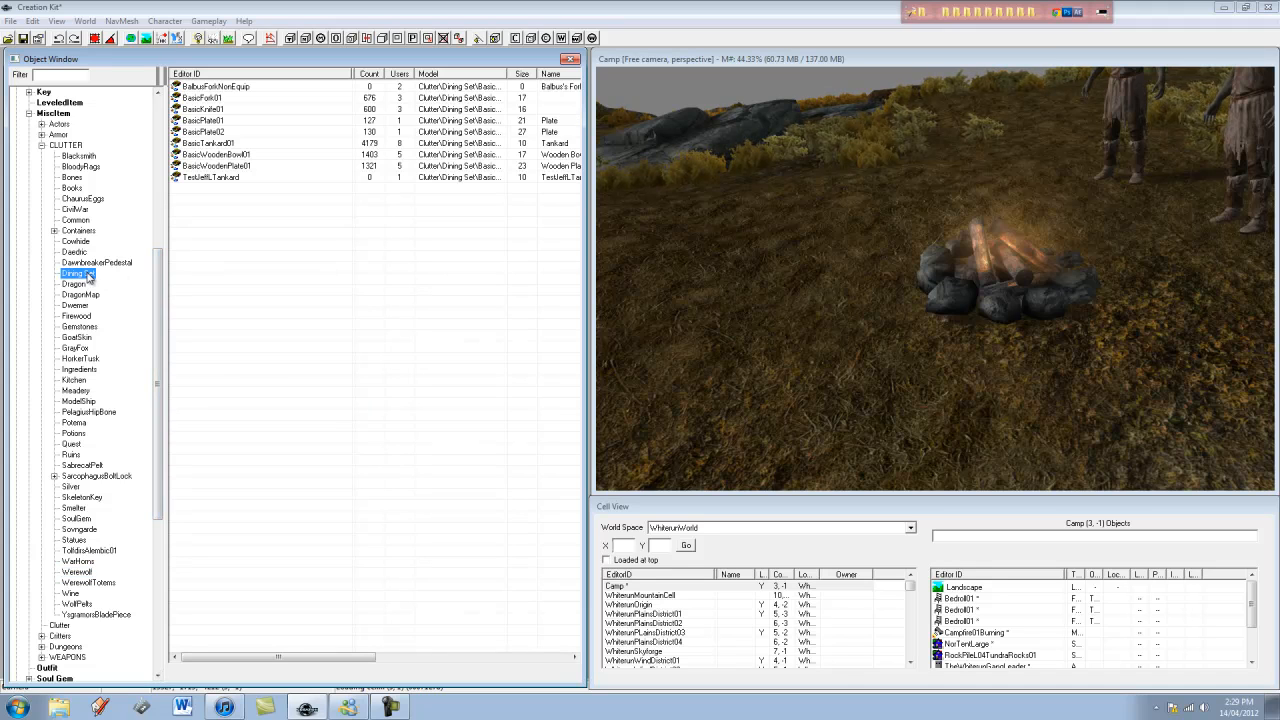
{"action": "left_click", "coordinate": [280, 232]}
{"action": "left_click", "coordinate": [213, 109]}
{"action": "left_click", "coordinate": [228, 132]}
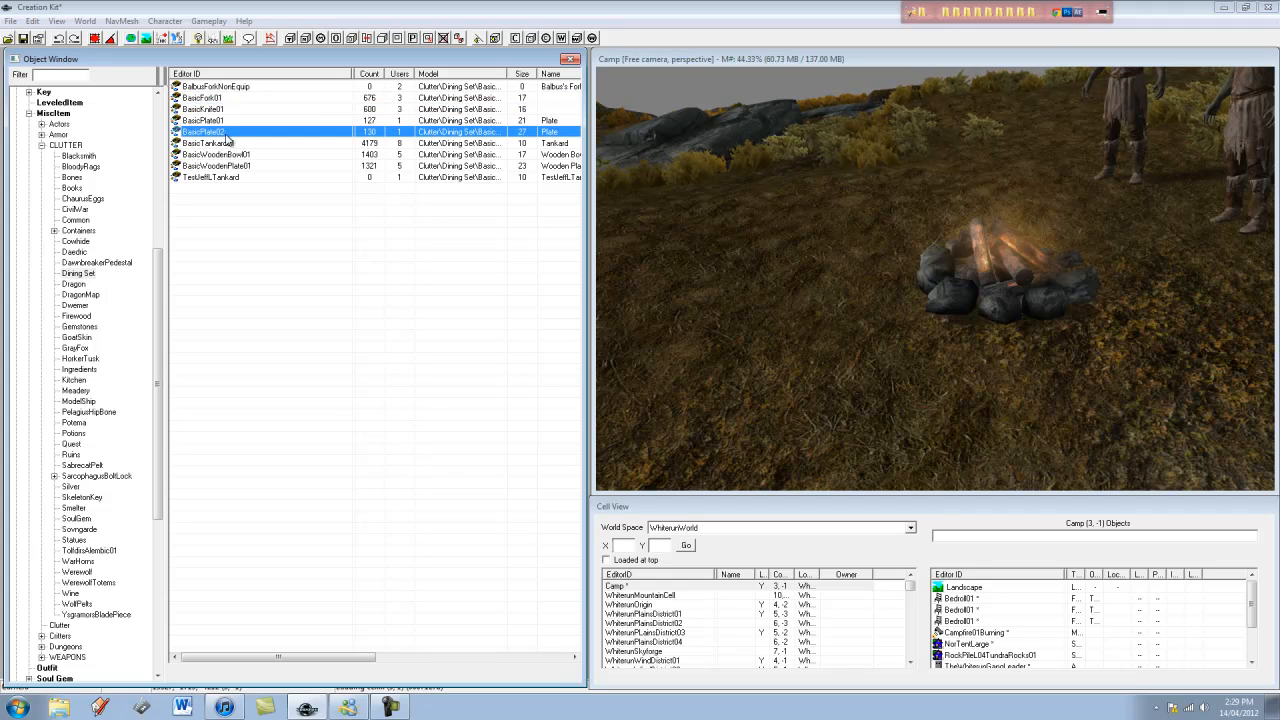
{"action": "left_click", "coordinate": [249, 166]}
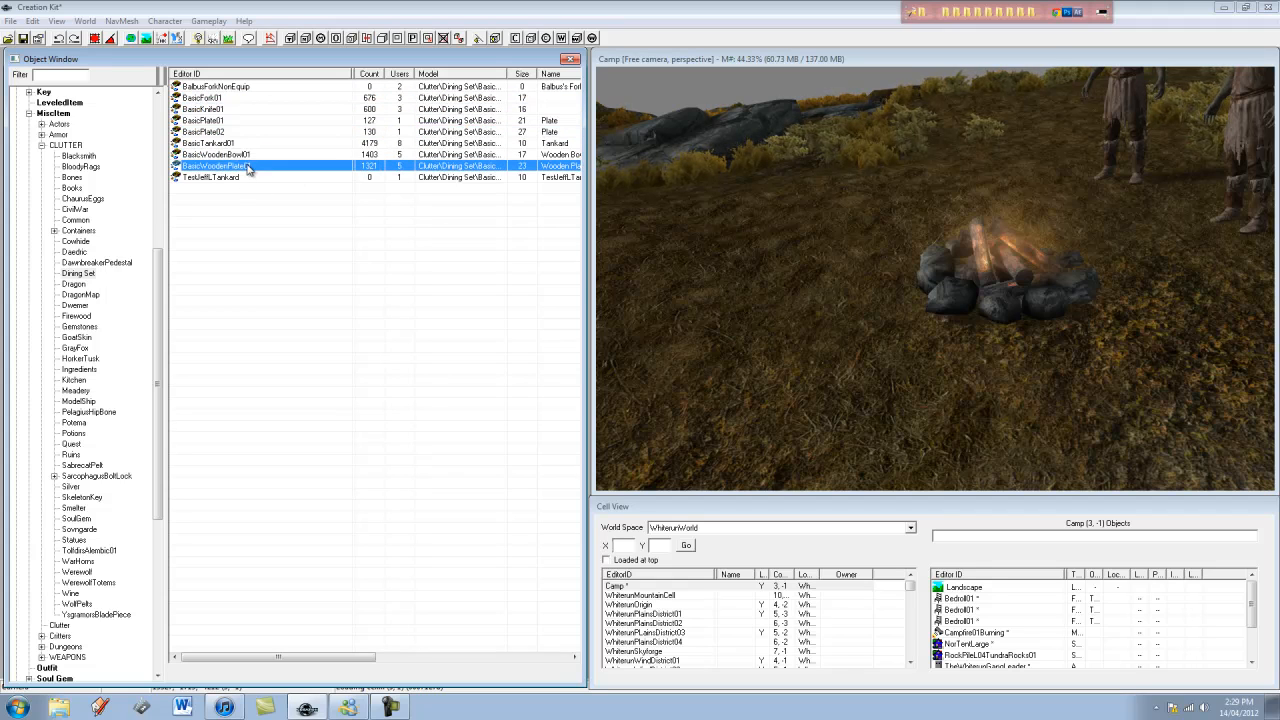
{"action": "left_click", "coordinate": [237, 99]}
- Place a BasicPlate01 from the Dining Set clutter on the ground between the campfire and the gang members
{"action": "middle_click_drag", "start_coordinate": [1071, 139], "coordinate": [969, 158]}
{"action": "scroll", "coordinate": [757, 167], "scroll_direction": "up", "scroll_amount": 2}
{"action": "scroll", "coordinate": [757, 170], "scroll_direction": "up", "scroll_amount": 2}
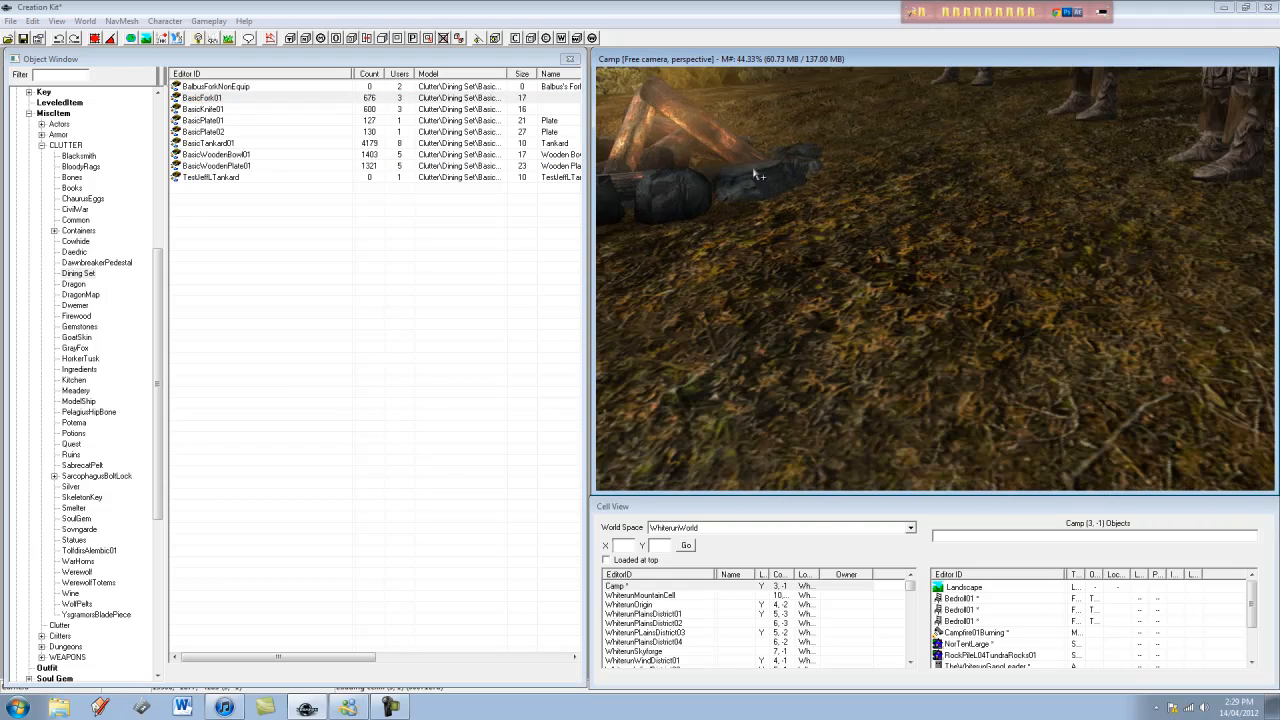
{"action": "middle_click_drag", "start_coordinate": [774, 175], "coordinate": [793, 312]}
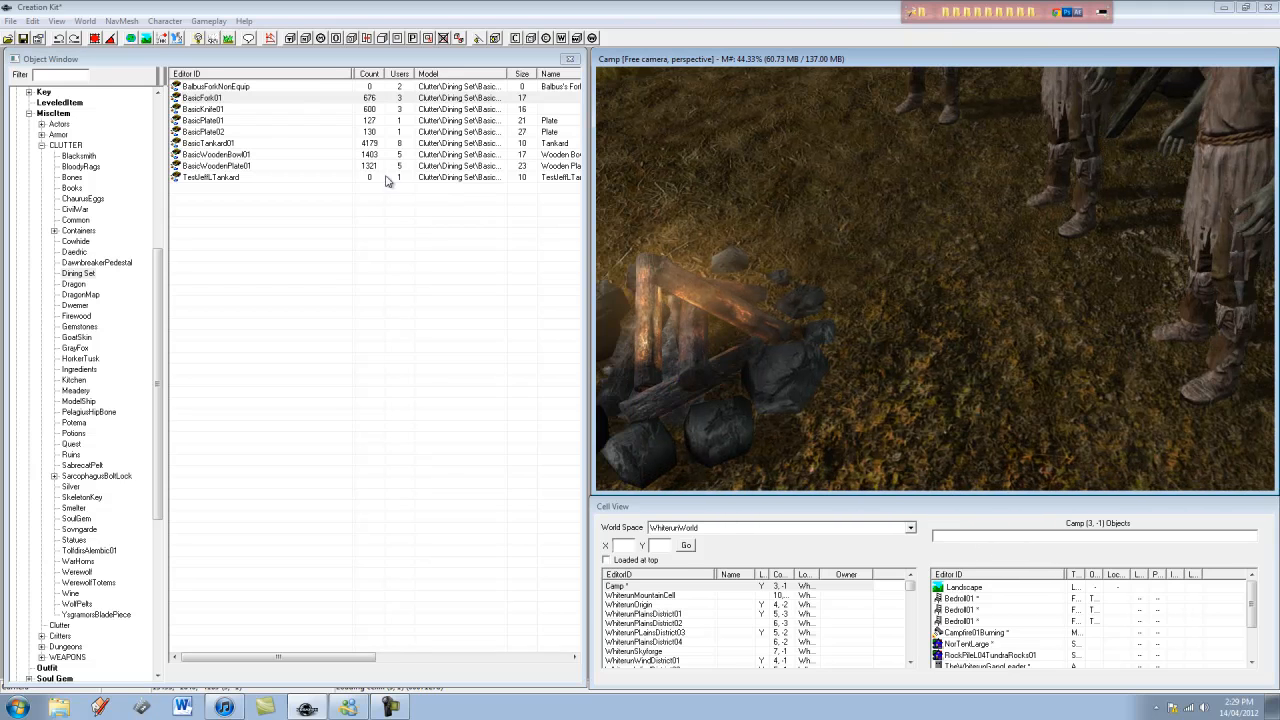
{"action": "left_click", "coordinate": [211, 99]}
{"action": "left_click", "coordinate": [205, 109]}
{"action": "left_click", "coordinate": [191, 121]}
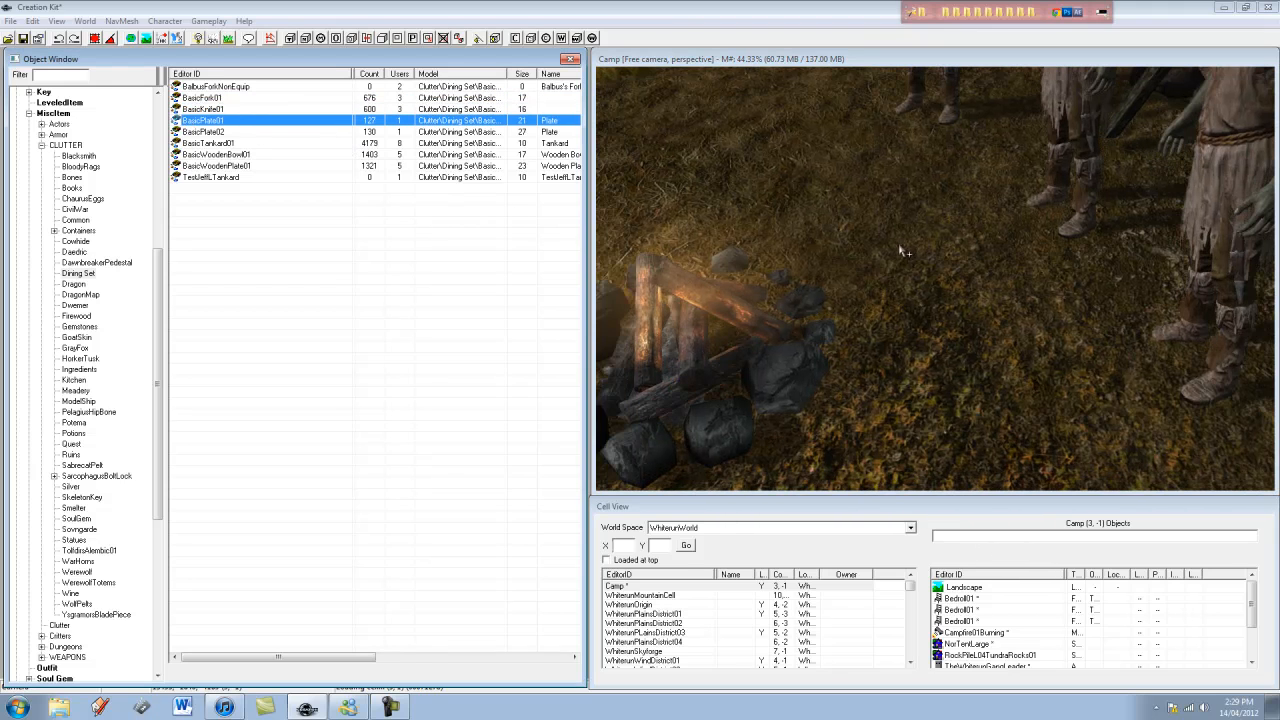
{"action": "left_click_drag", "start_coordinate": [902, 251], "coordinate": [888, 248]}
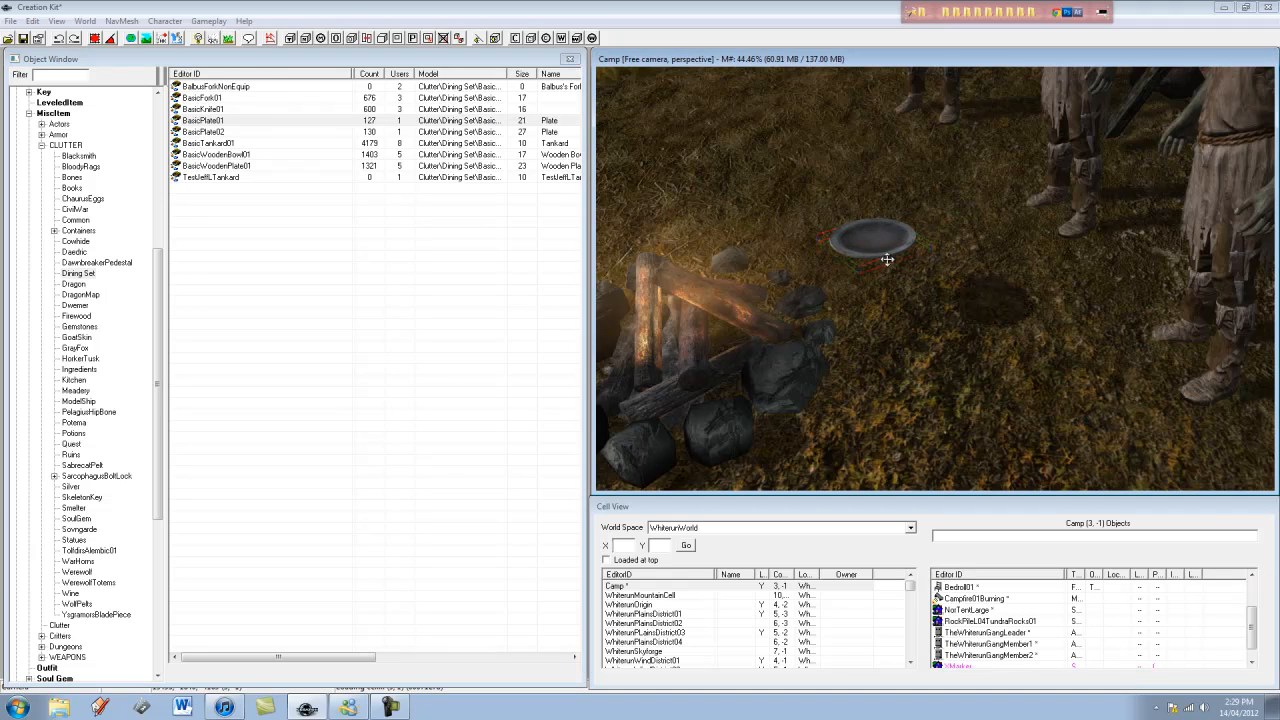
{"action": "middle_click_drag", "start_coordinate": [924, 282], "coordinate": [789, 5], "text": "shift"}
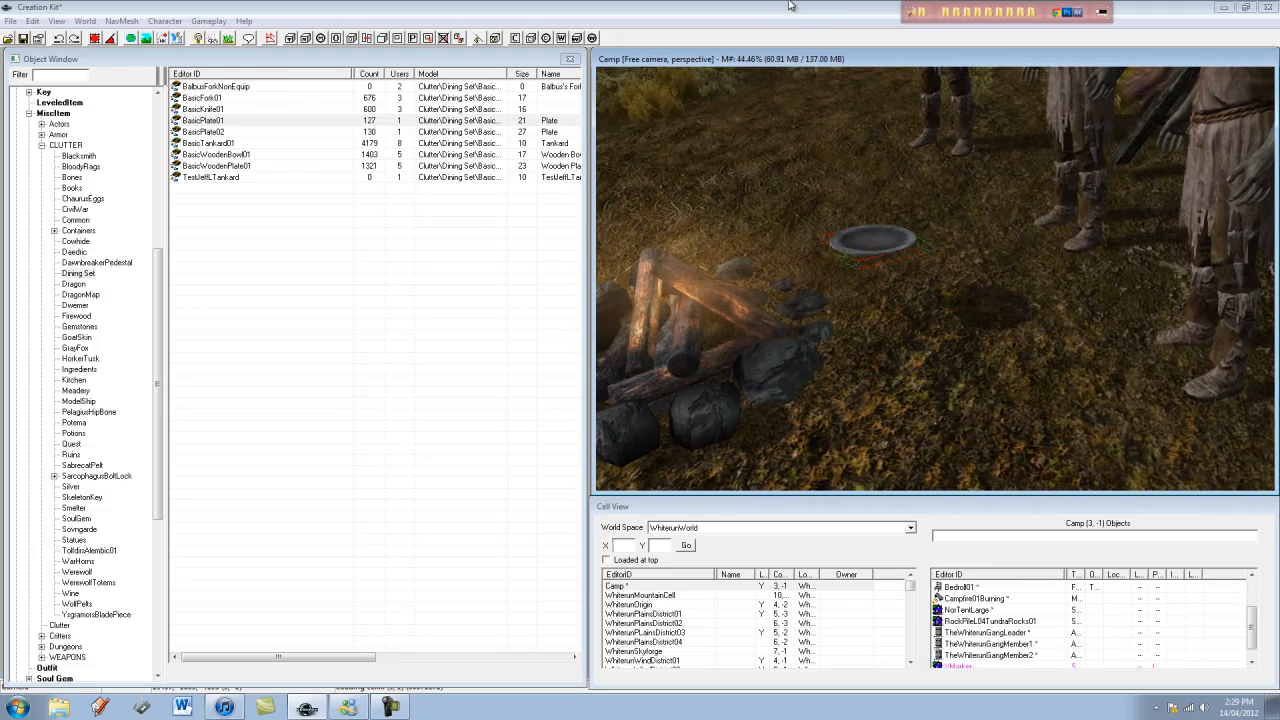
{"action": "left_click_drag", "start_coordinate": [872, 240], "coordinate": [913, 275]}
{"action": "key", "text": "Delete"}
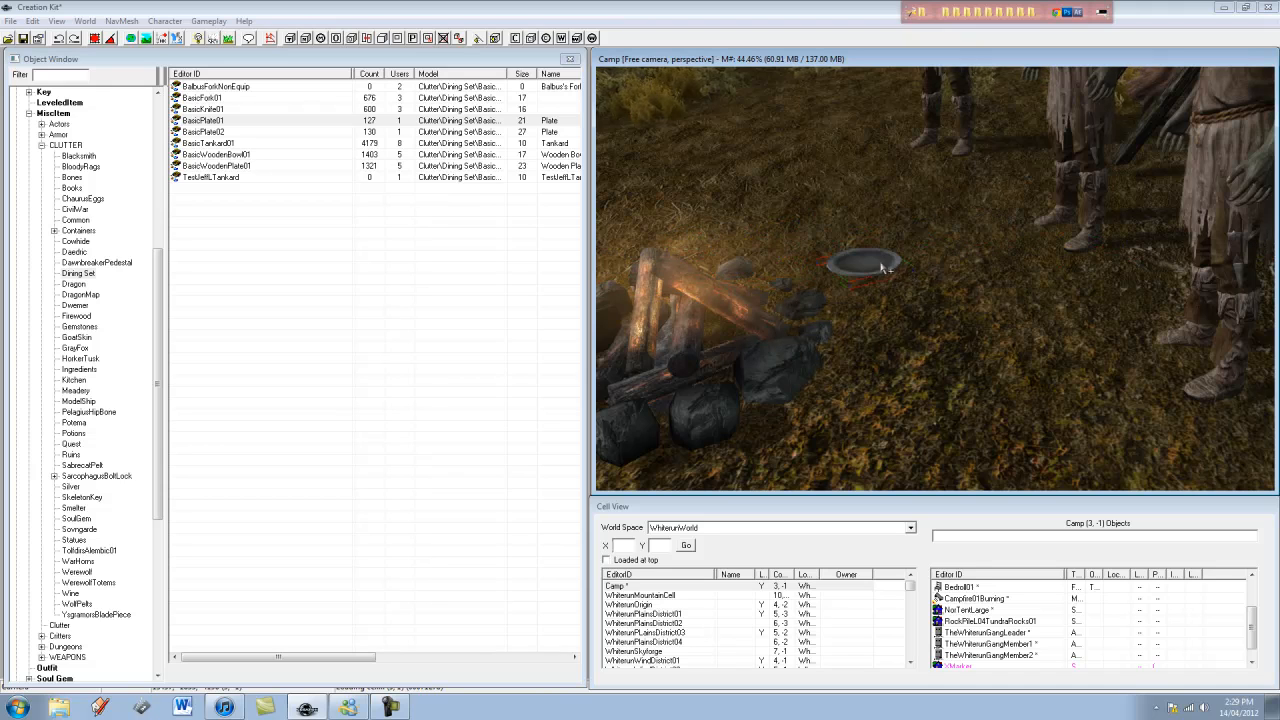
- Move the campfire a little farther away from the plate
{"action": "middle_click_drag", "start_coordinate": [908, 291], "coordinate": [693, 160], "text": "shift"}
{"action": "middle_click_drag", "start_coordinate": [886, 255], "coordinate": [767, 151], "text": "shift"}
{"action": "key", "text": "w"}
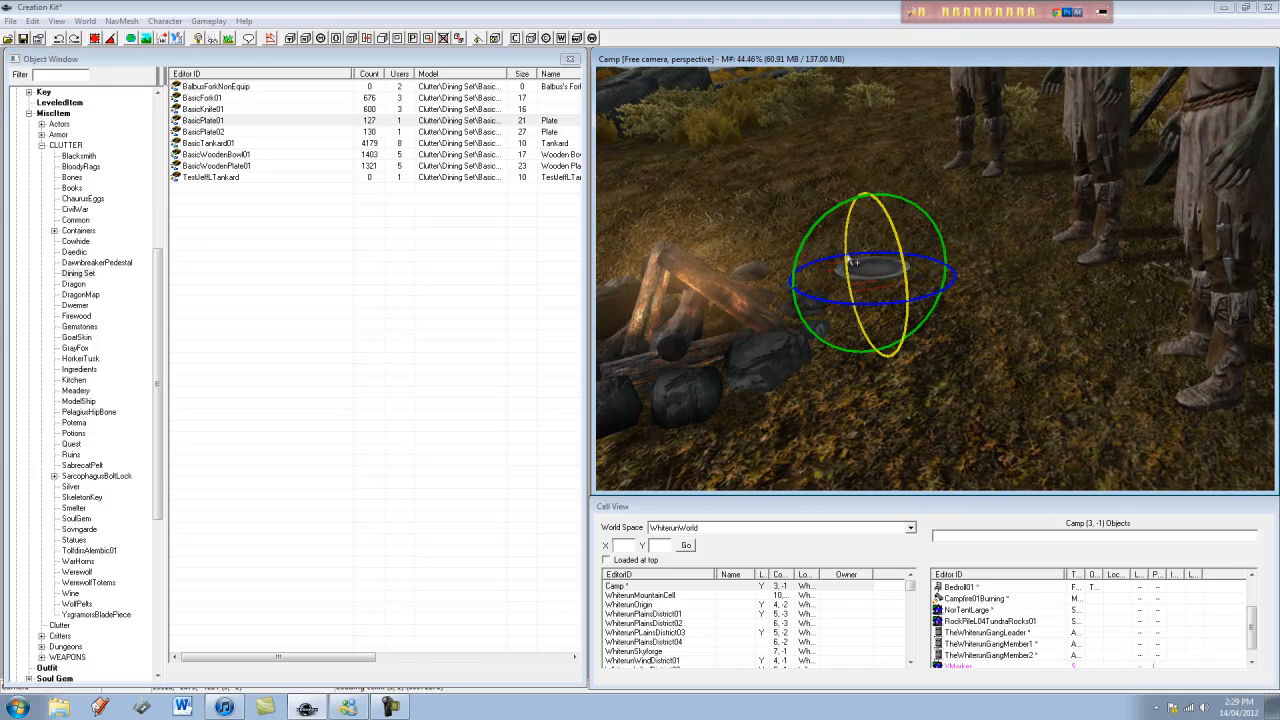
{"action": "left_click", "coordinate": [820, 224]}
{"action": "left_click", "coordinate": [855, 245]}
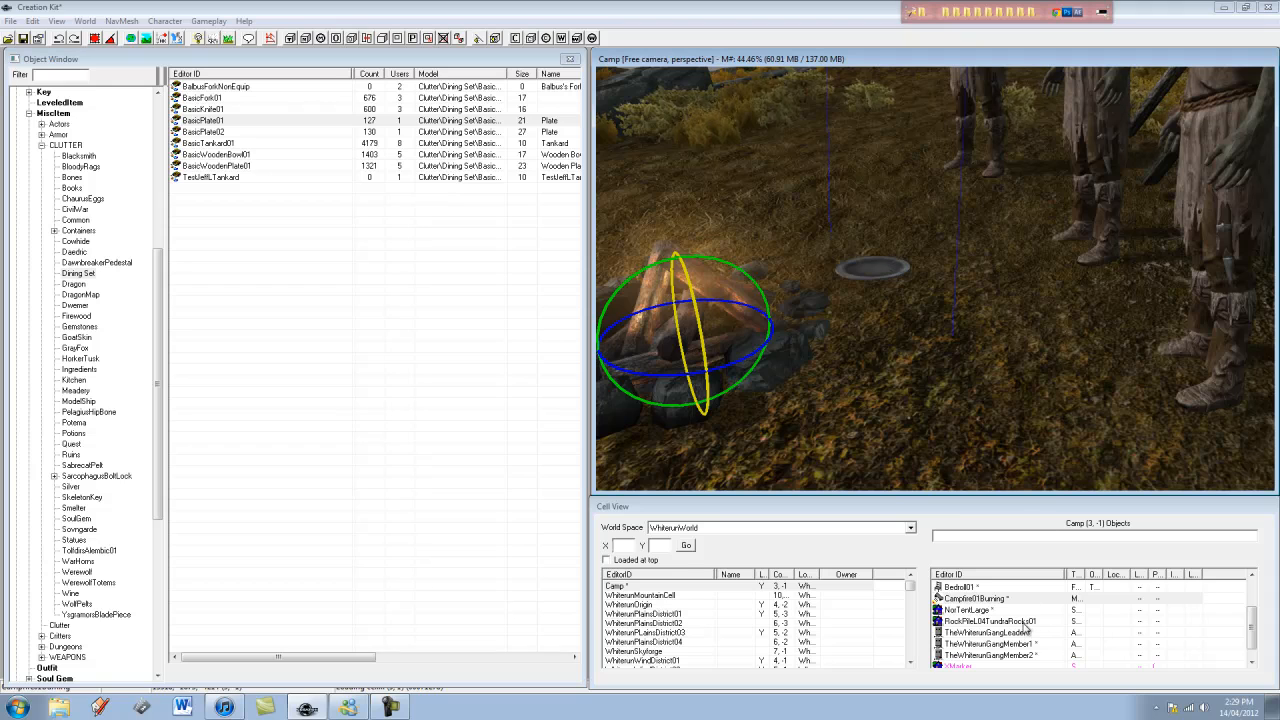
{"action": "scroll", "coordinate": [1008, 611], "scroll_direction": "down", "scroll_amount": 2}
{"action": "scroll", "coordinate": [1073, 635], "scroll_direction": "up", "scroll_amount": 1}
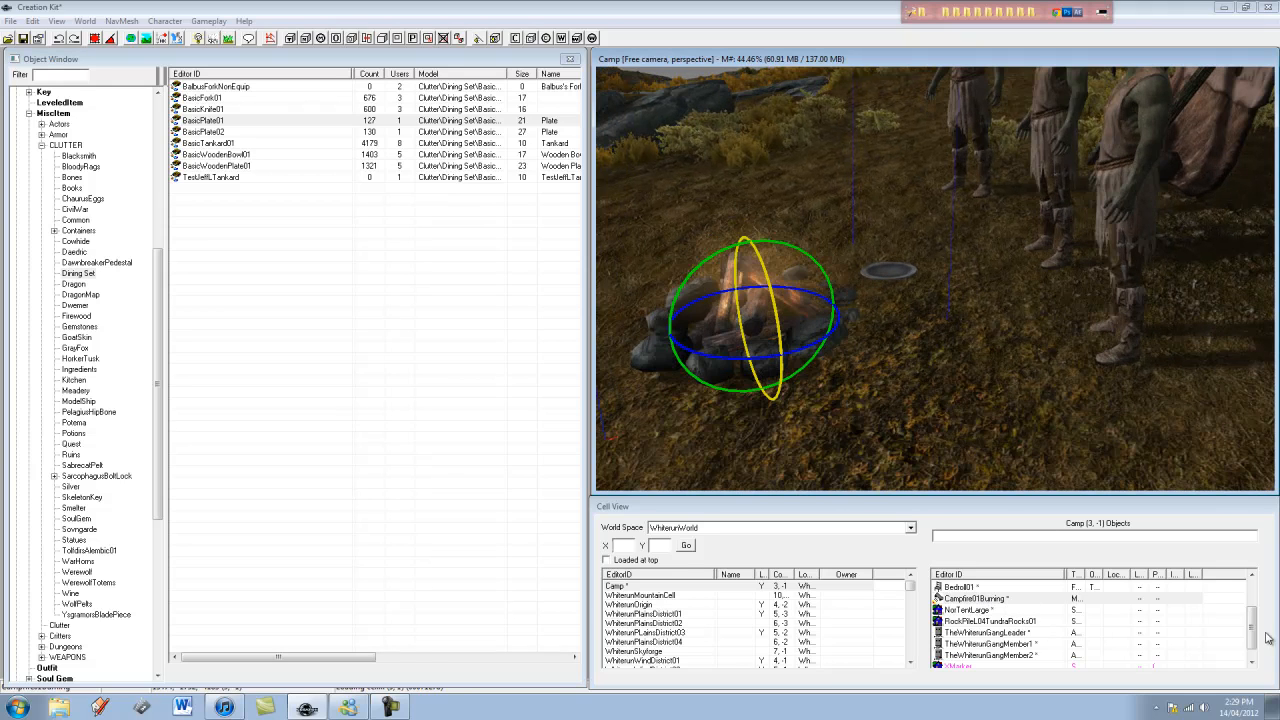
{"action": "left_click_drag", "start_coordinate": [1254, 628], "coordinate": [1255, 598]}
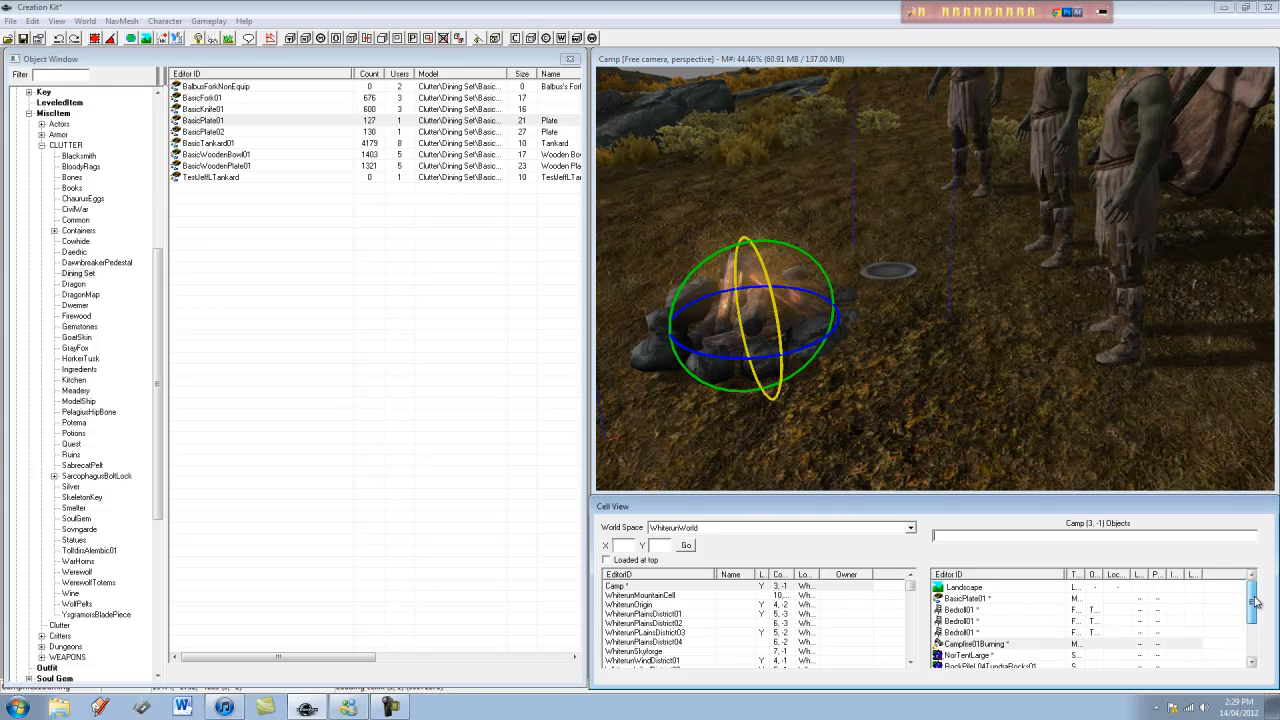
{"action": "left_click", "coordinate": [978, 598]}
{"action": "left_click", "coordinate": [899, 272]}
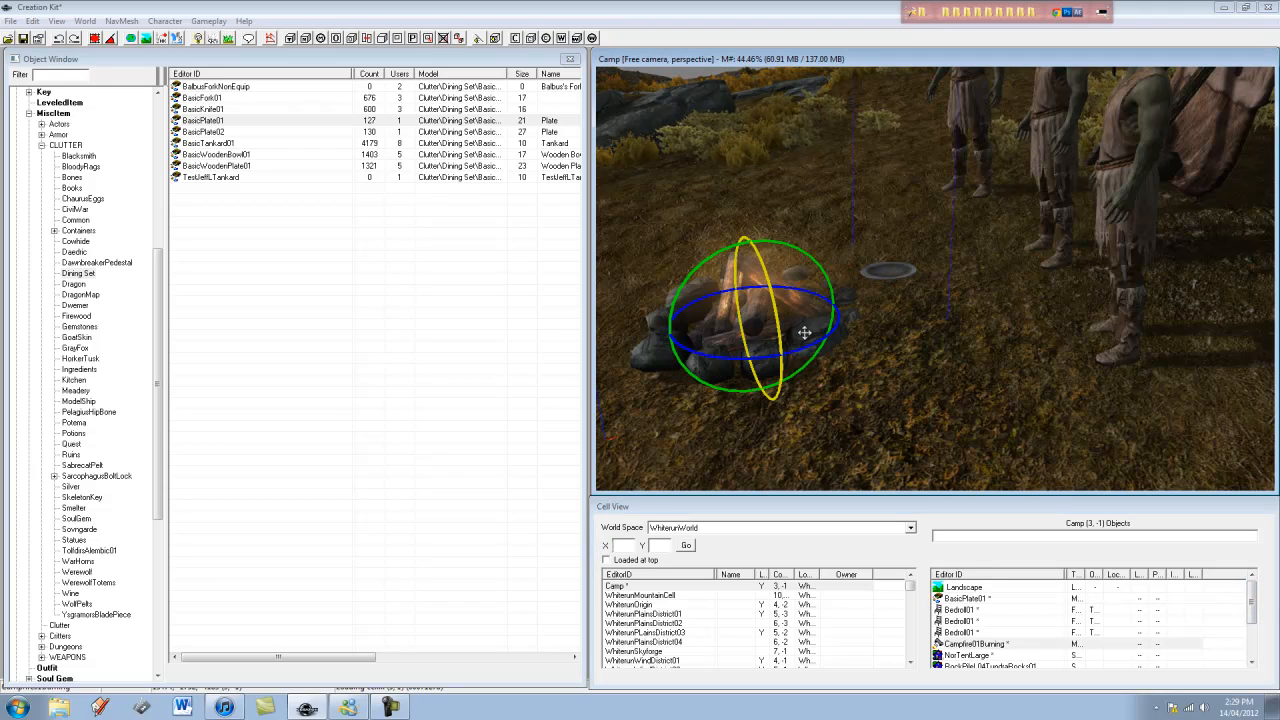
{"action": "key", "text": "w"}
{"action": "left_click_drag", "start_coordinate": [819, 335], "coordinate": [791, 342]}
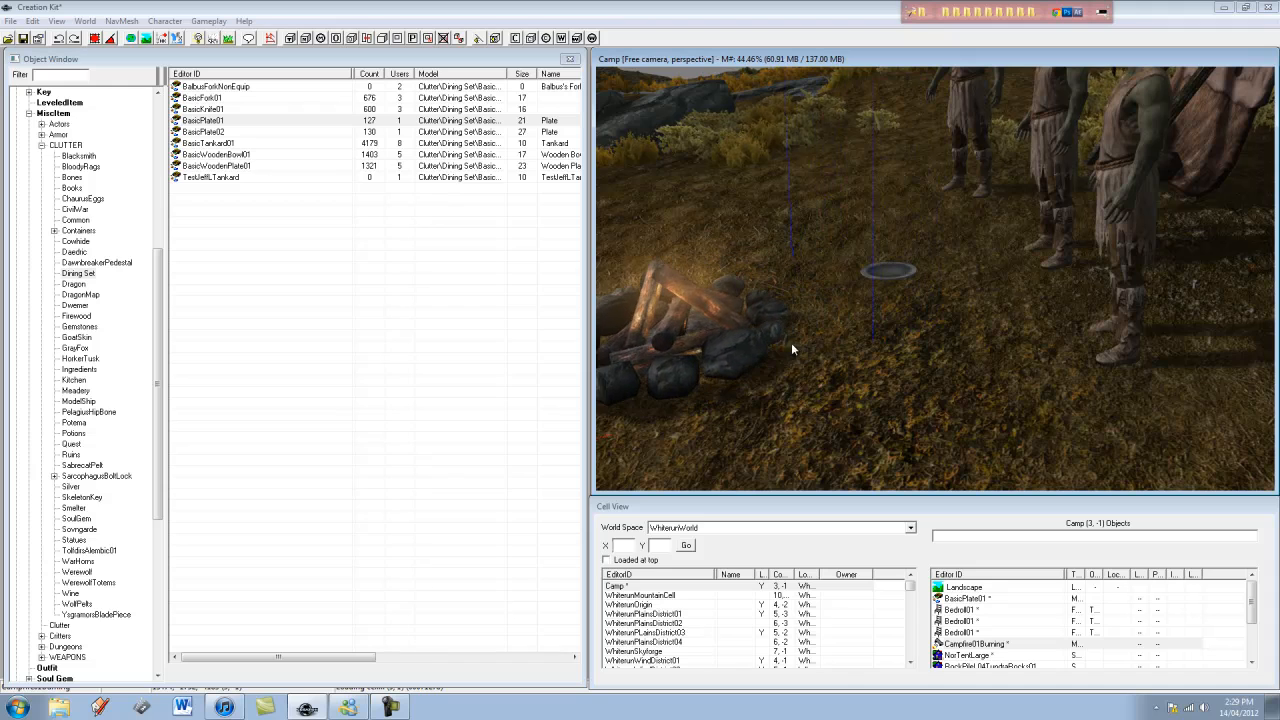
- Tilt the plate beside the campfire to follow the slope and settle it on the ground
{"action": "left_click", "coordinate": [895, 272]}
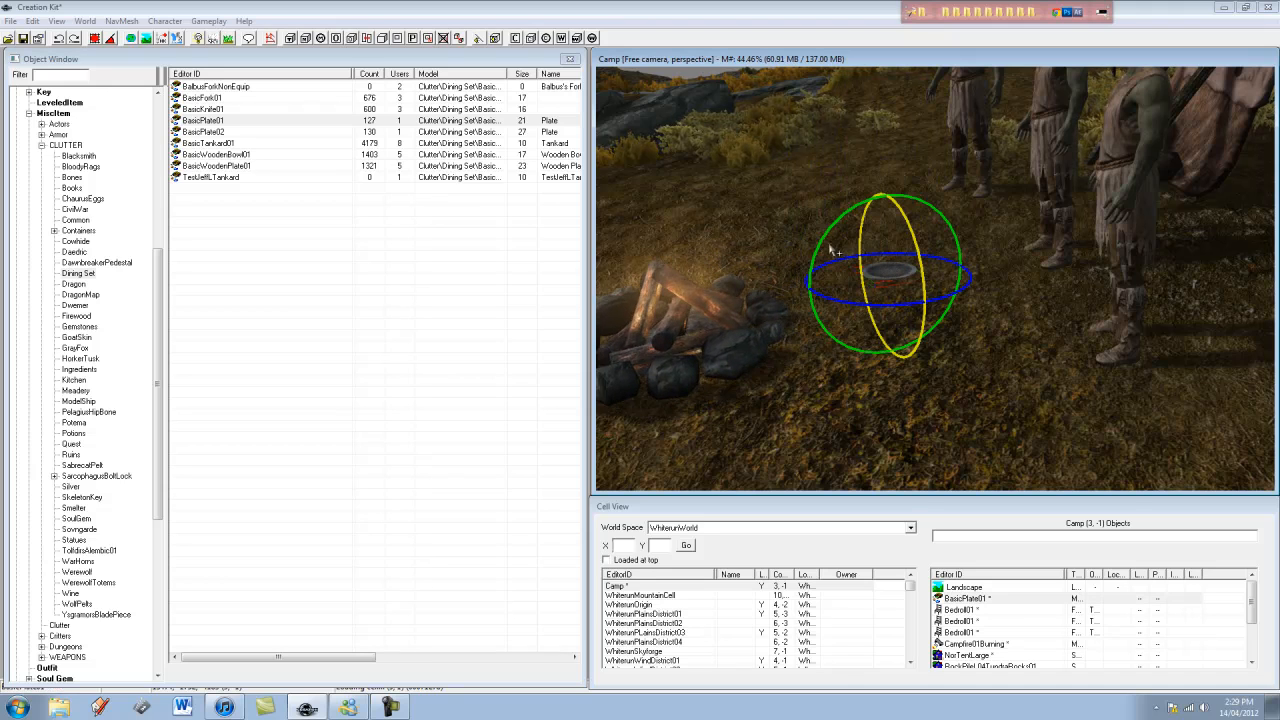
{"action": "left_click_drag", "start_coordinate": [821, 241], "coordinate": [817, 248]}
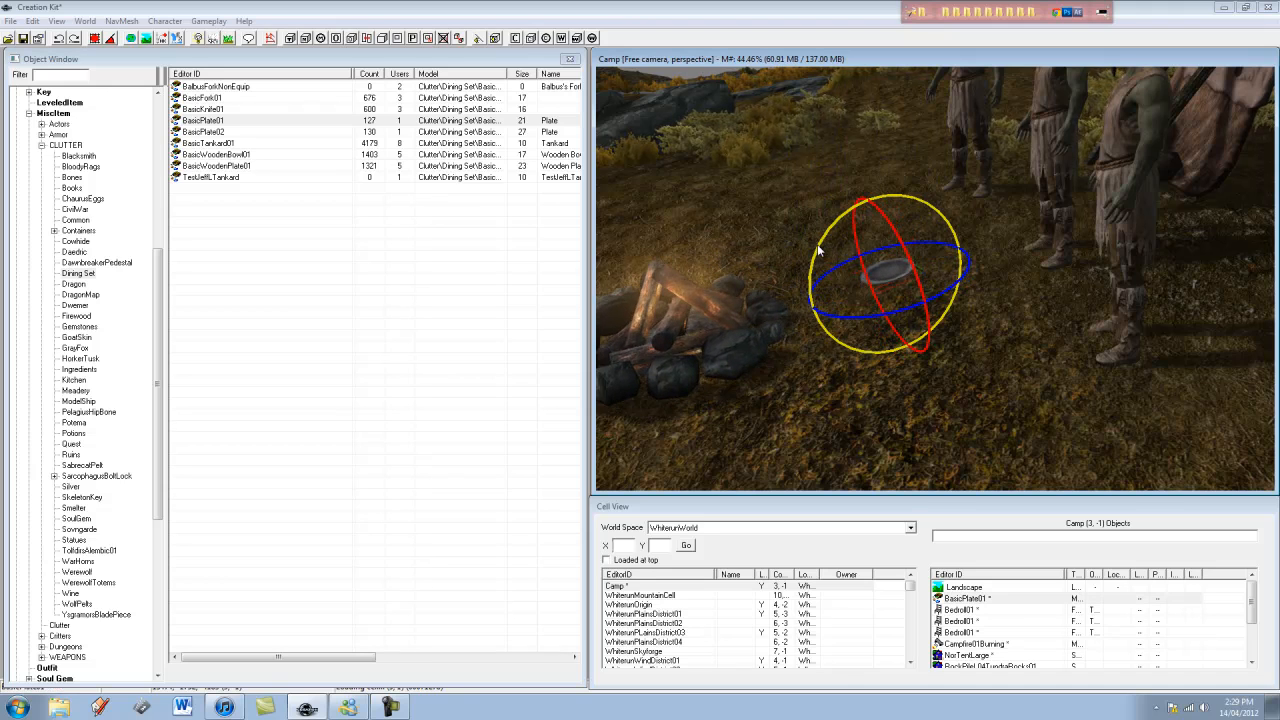
{"action": "key", "text": "w"}
{"action": "left_click_drag", "start_coordinate": [893, 269], "coordinate": [893, 217]}
{"action": "key", "text": "f"}
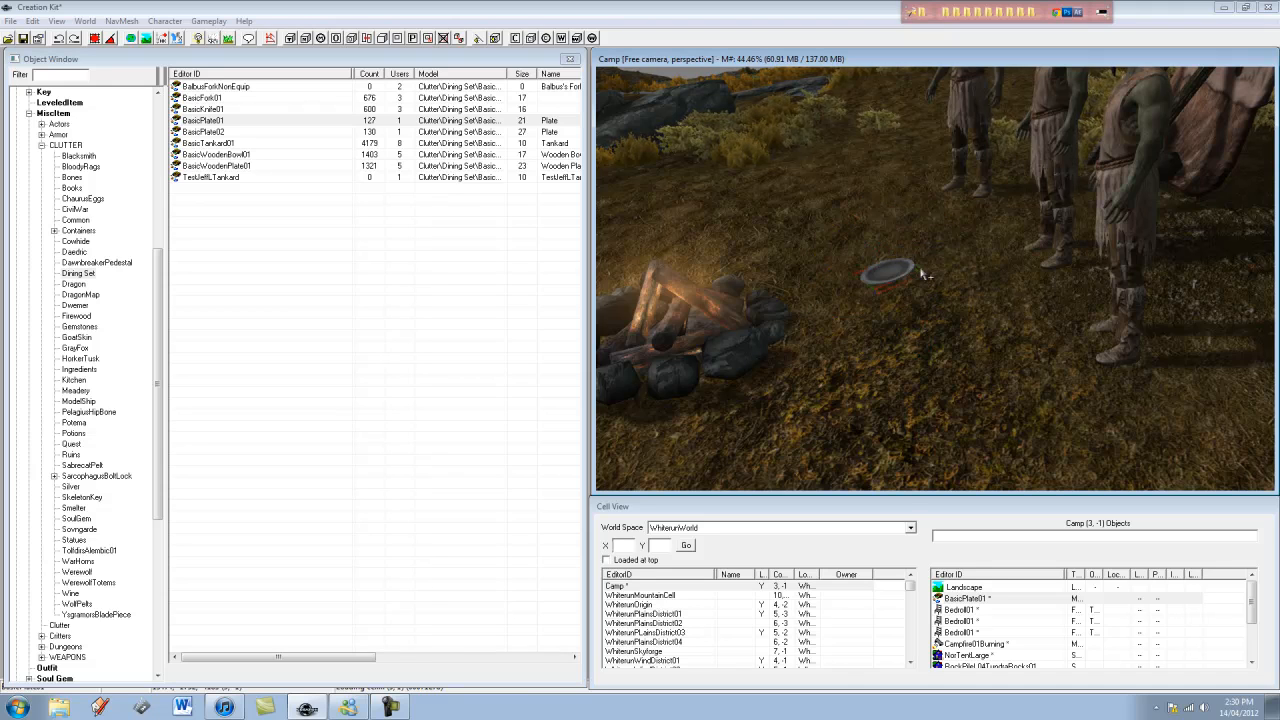
{"action": "middle_click_drag", "start_coordinate": [920, 273], "coordinate": [562, 370], "text": "shift"}
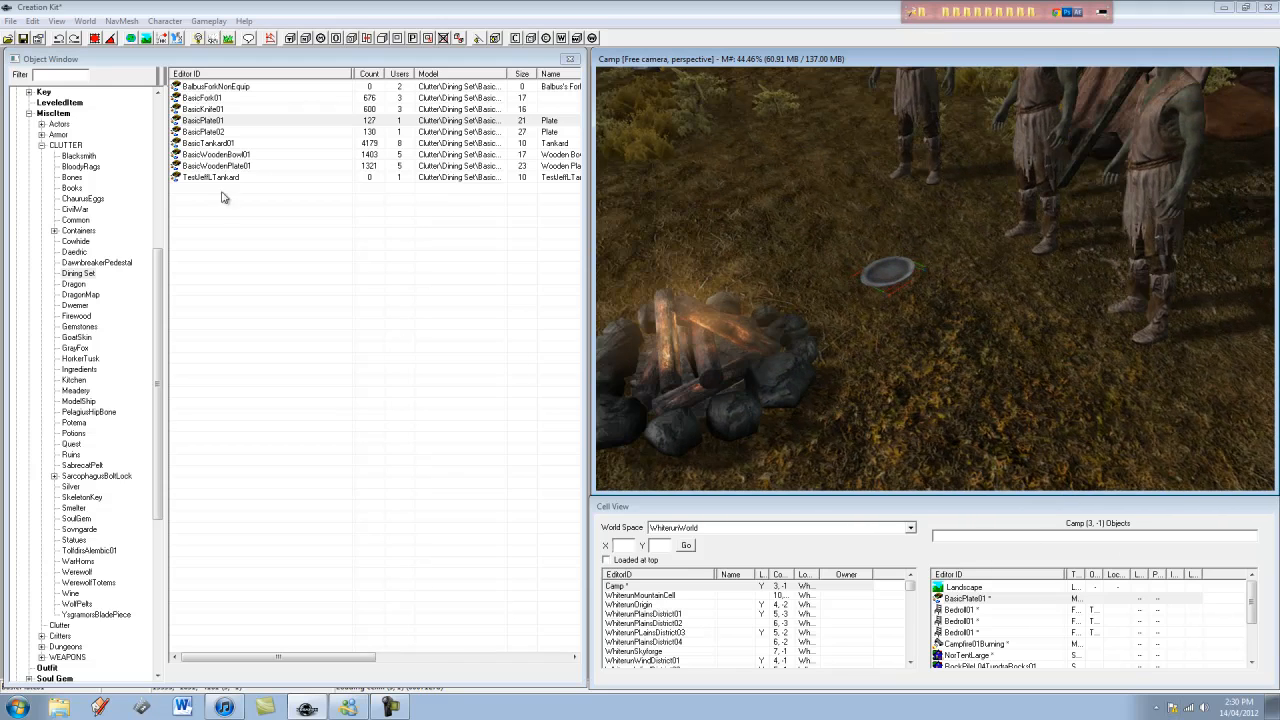
- Add a BasicKnife01 from the Dining Set clutter and position it across the plate
{"action": "left_click", "coordinate": [220, 111]}
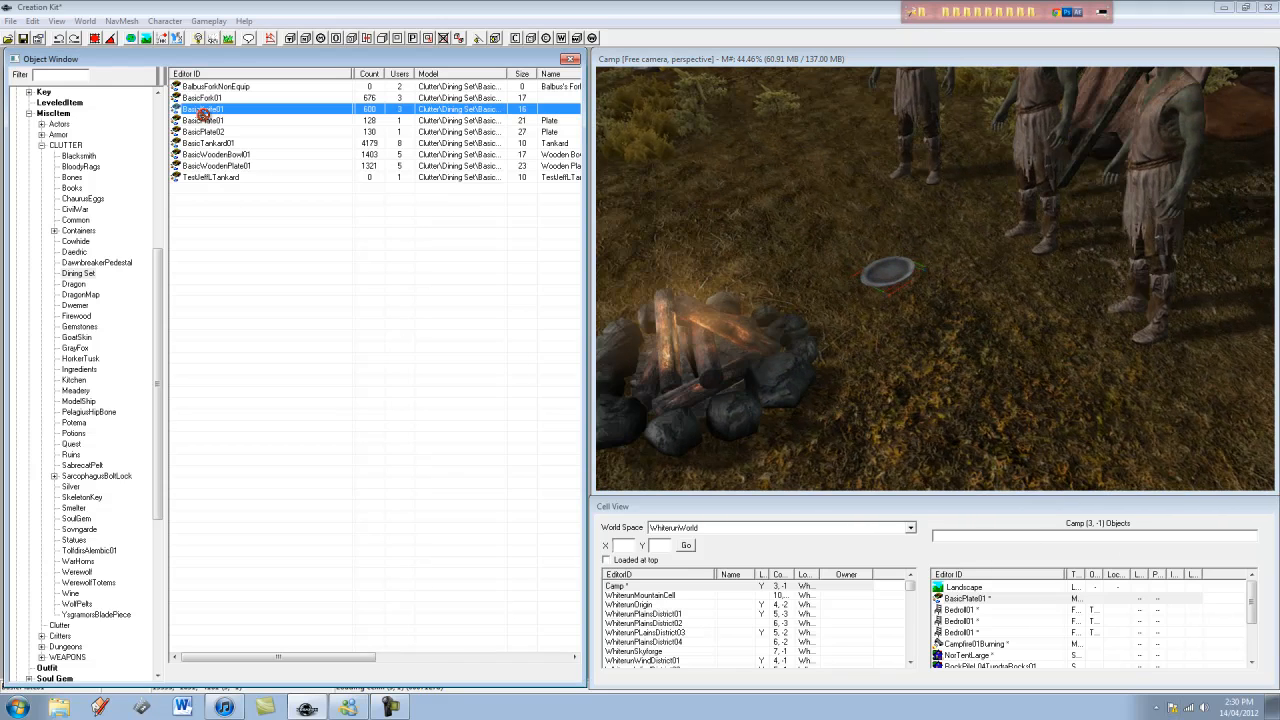
{"action": "left_click", "coordinate": [890, 288]}
{"action": "scroll", "coordinate": [880, 285], "scroll_direction": "up", "scroll_amount": 5}
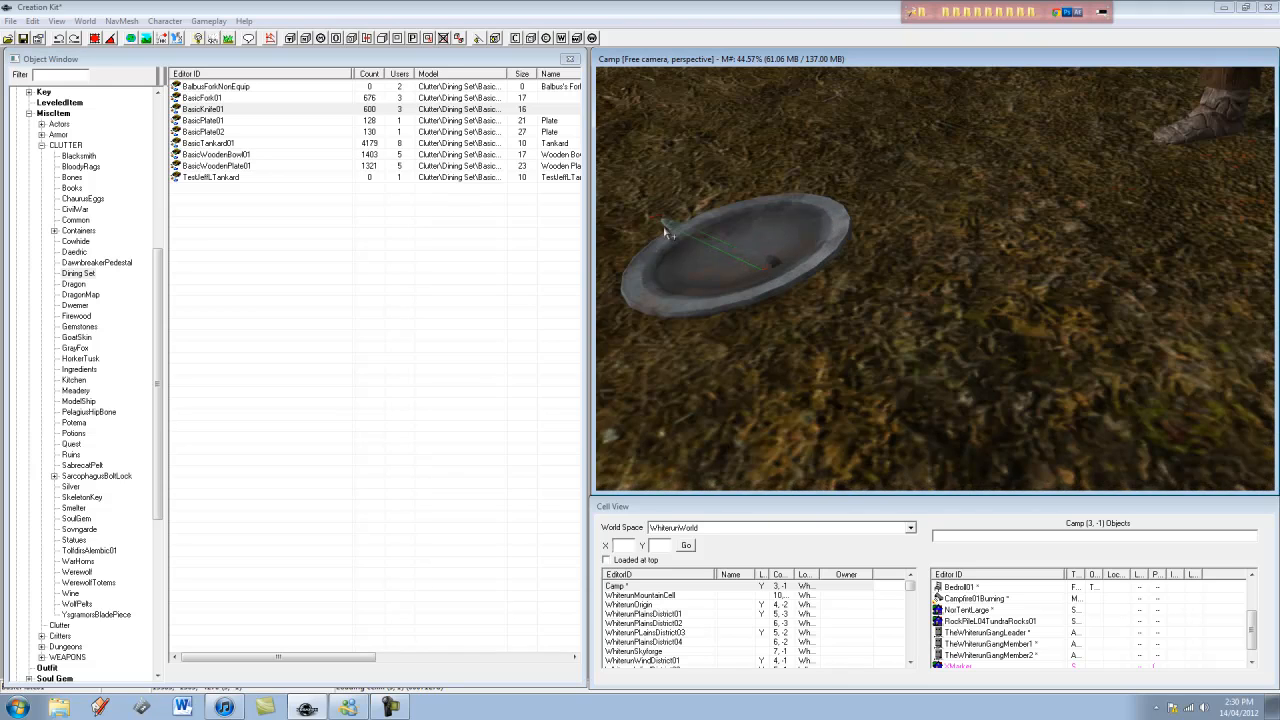
{"action": "left_click_drag", "start_coordinate": [666, 225], "coordinate": [664, 205]}
{"action": "left_click_drag", "start_coordinate": [675, 132], "coordinate": [781, 261]}
{"action": "left_click_drag", "start_coordinate": [783, 257], "coordinate": [781, 257]}
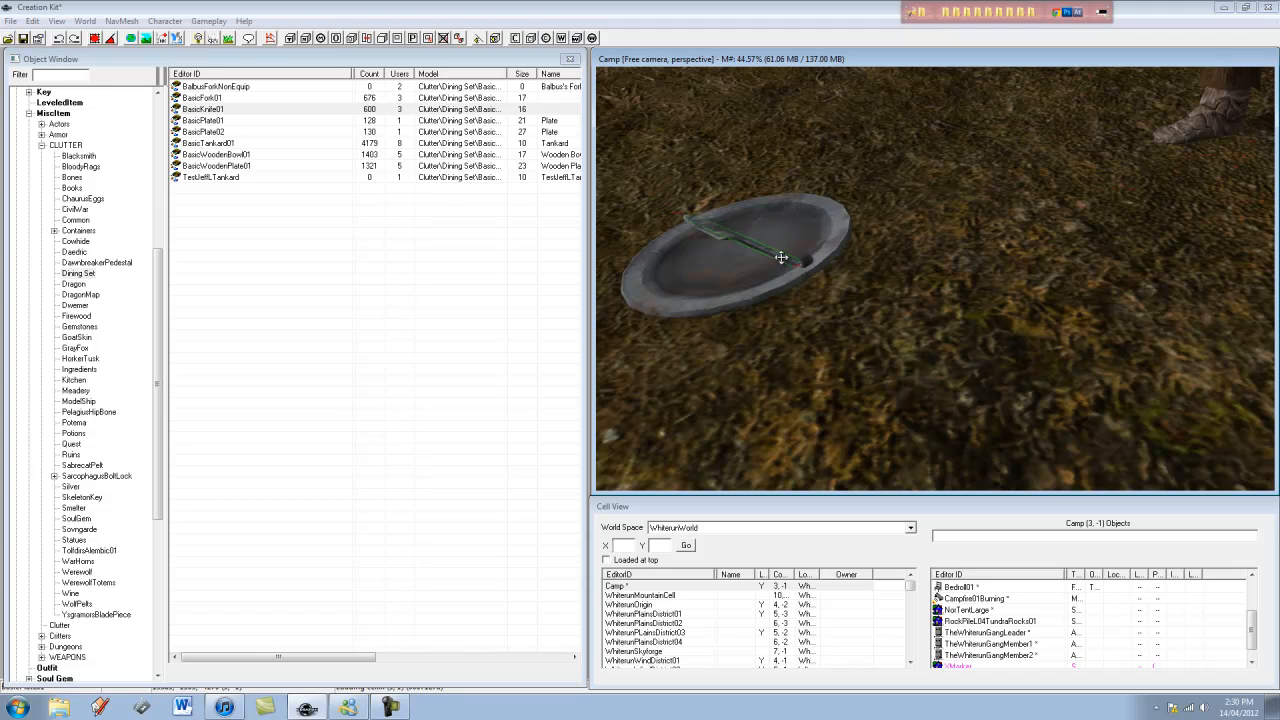
{"action": "left_click", "coordinate": [368, 240]}
{"action": "left_click_drag", "start_coordinate": [209, 97], "coordinate": [403, 228]}
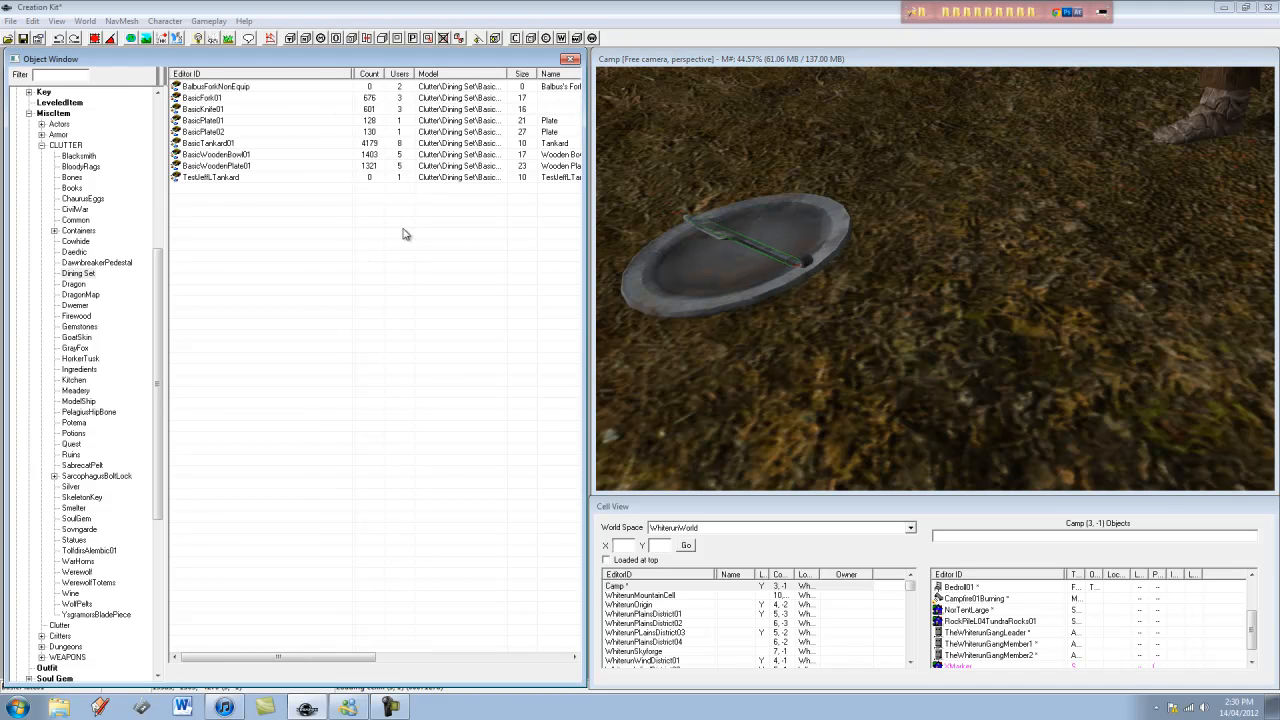
{"action": "left_click", "coordinate": [398, 708]}
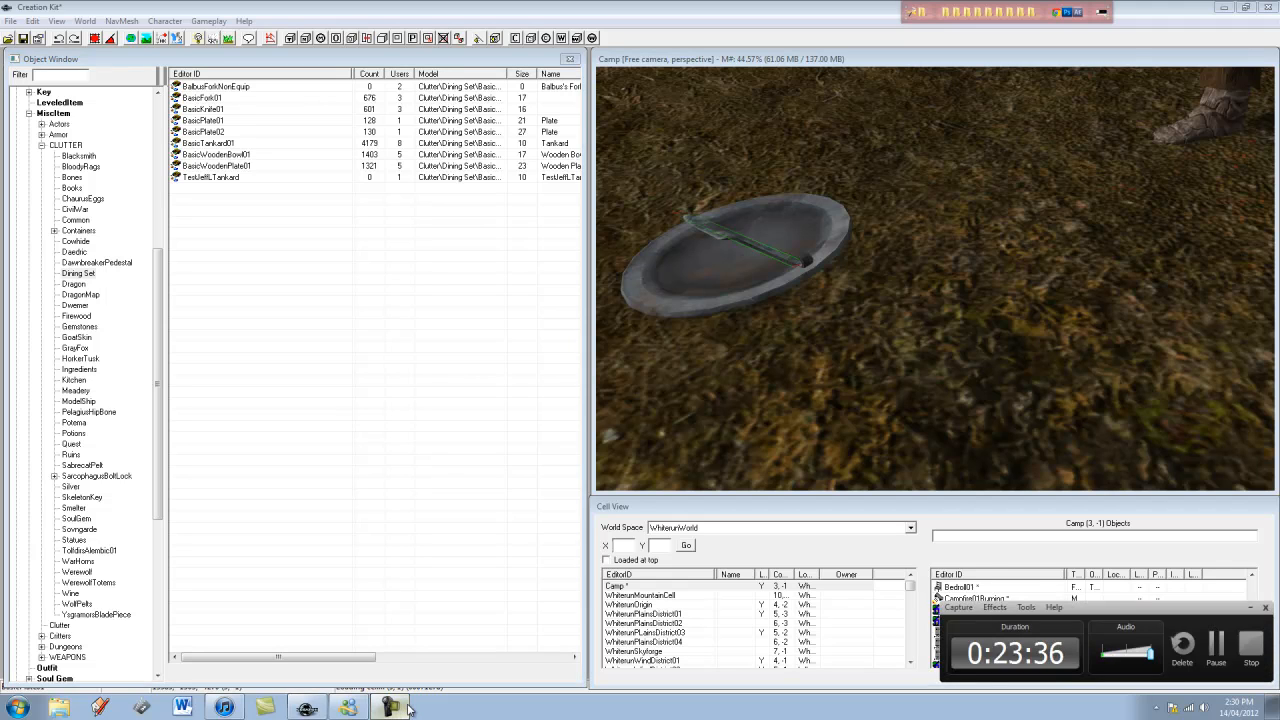
{"action": "left_click", "coordinate": [398, 708]}
- Place a BasicWoodenBowl01 from the Dining Set clutter beside the plate and settle it on the ground
{"action": "left_click", "coordinate": [758, 60]}
{"action": "scroll", "coordinate": [794, 200], "scroll_direction": "down", "scroll_amount": 10}
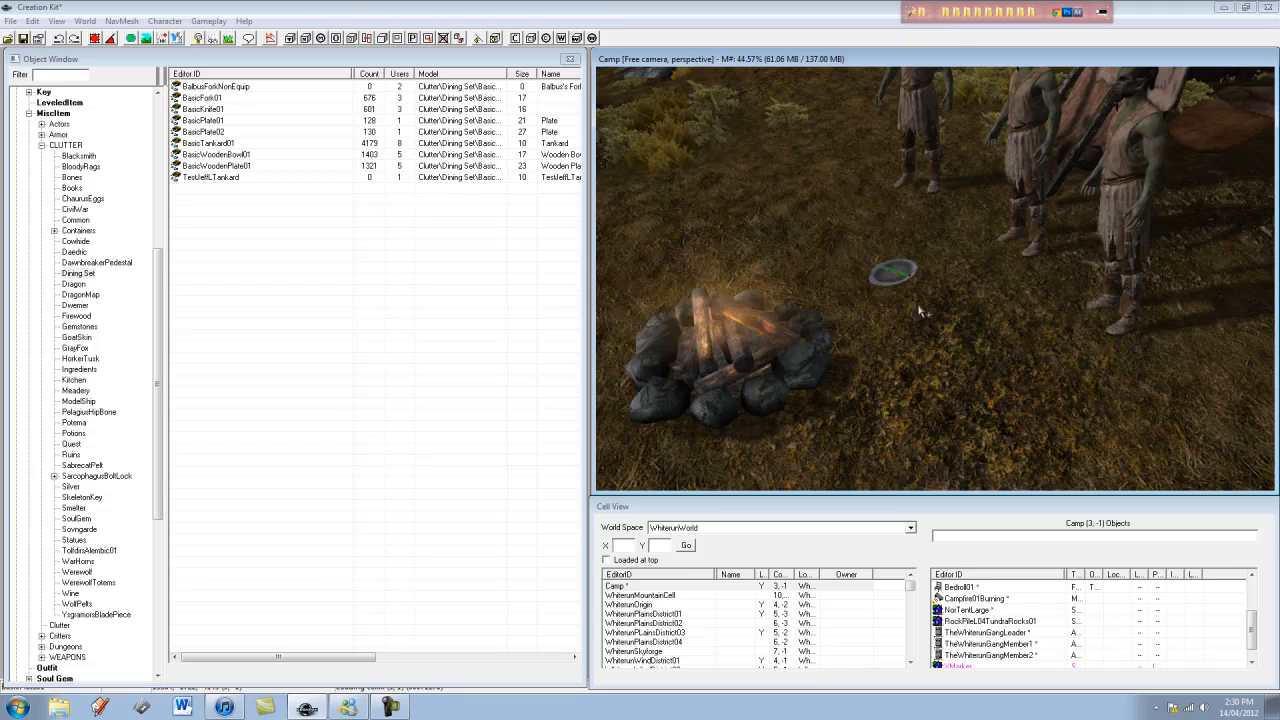
{"action": "scroll", "coordinate": [950, 270], "scroll_direction": "down", "scroll_amount": 5}
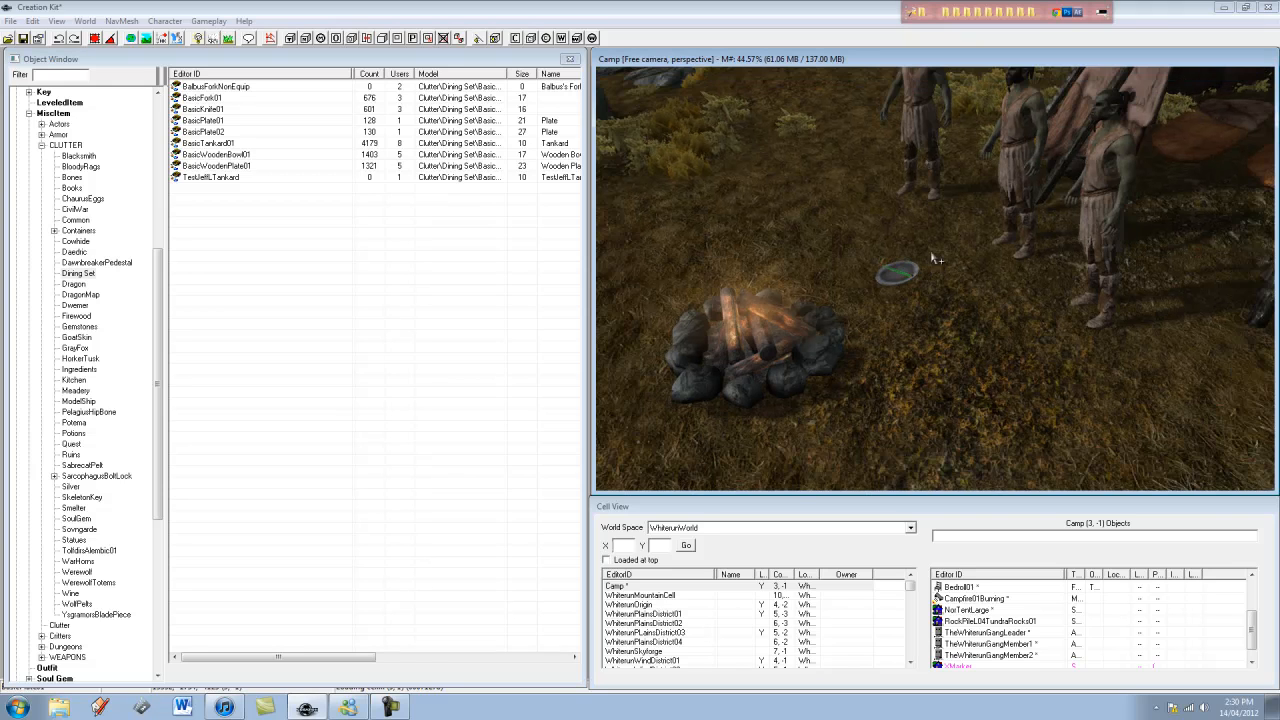
{"action": "scroll", "coordinate": [893, 153], "scroll_direction": "up", "scroll_amount": 2}
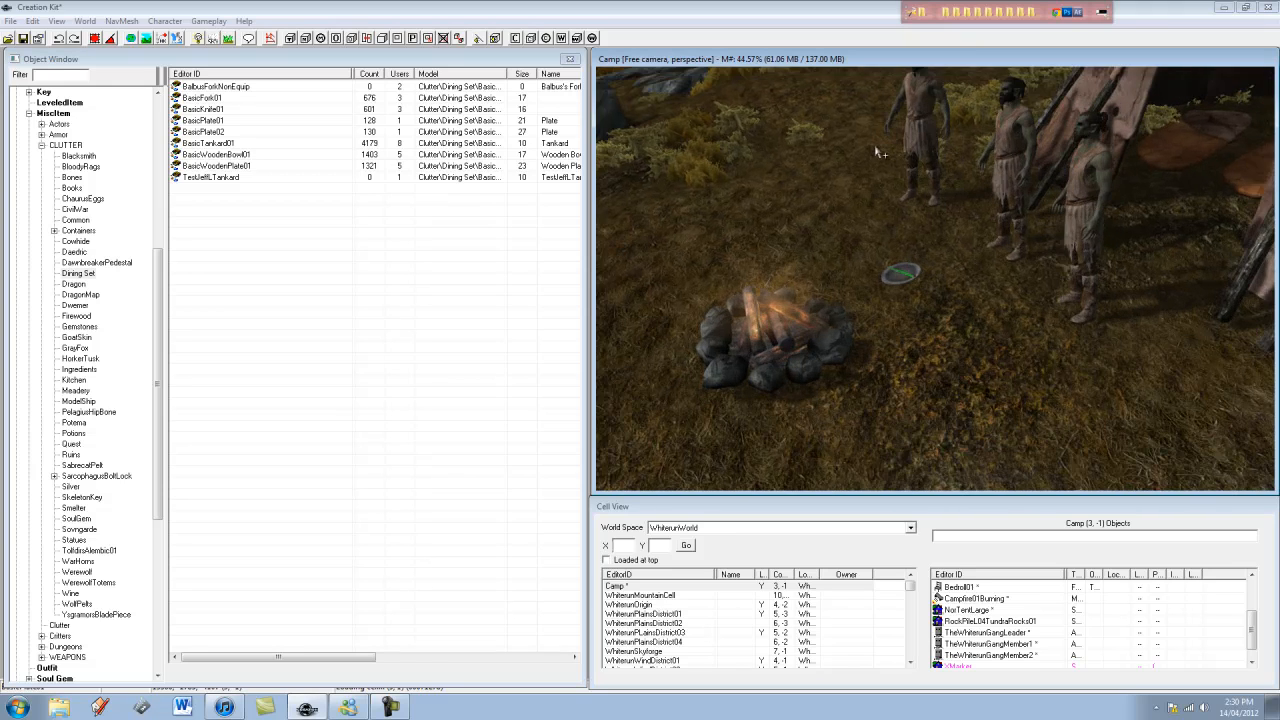
{"action": "scroll", "coordinate": [706, 265], "scroll_direction": "up", "scroll_amount": 2}
{"action": "middle_click_drag", "start_coordinate": [715, 271], "coordinate": [363, 216]}
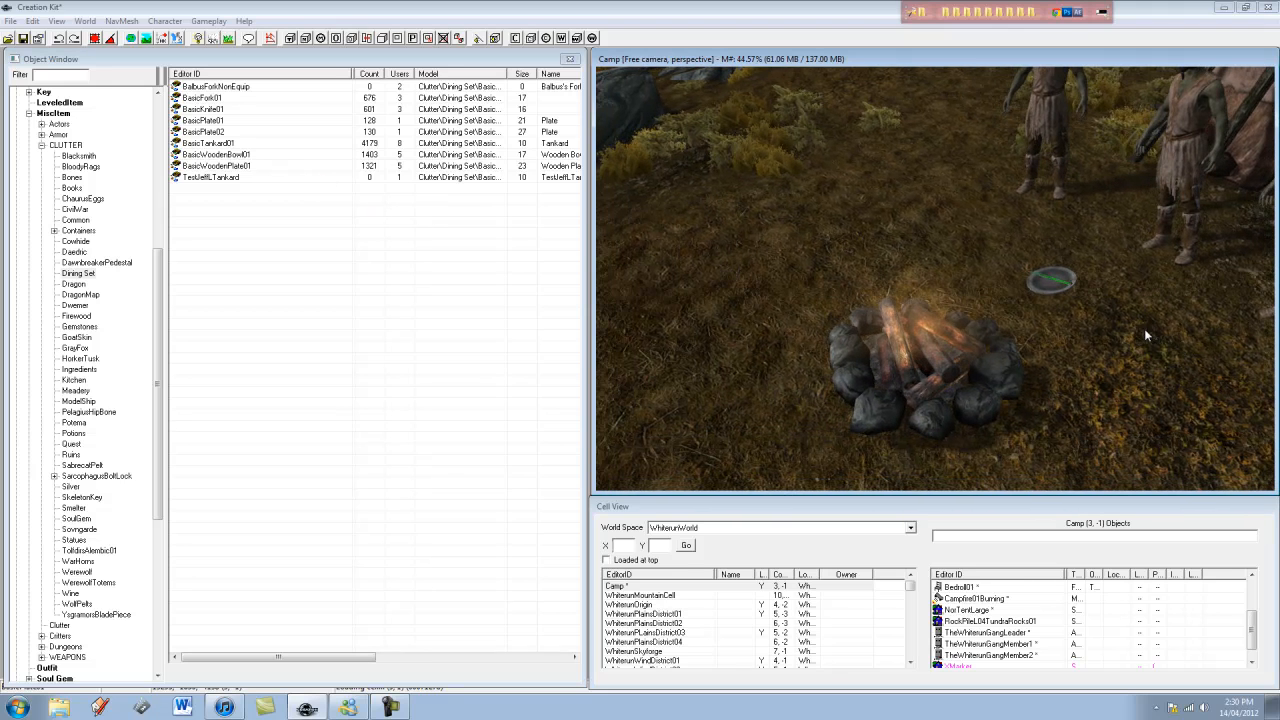
{"action": "left_click", "coordinate": [198, 155]}
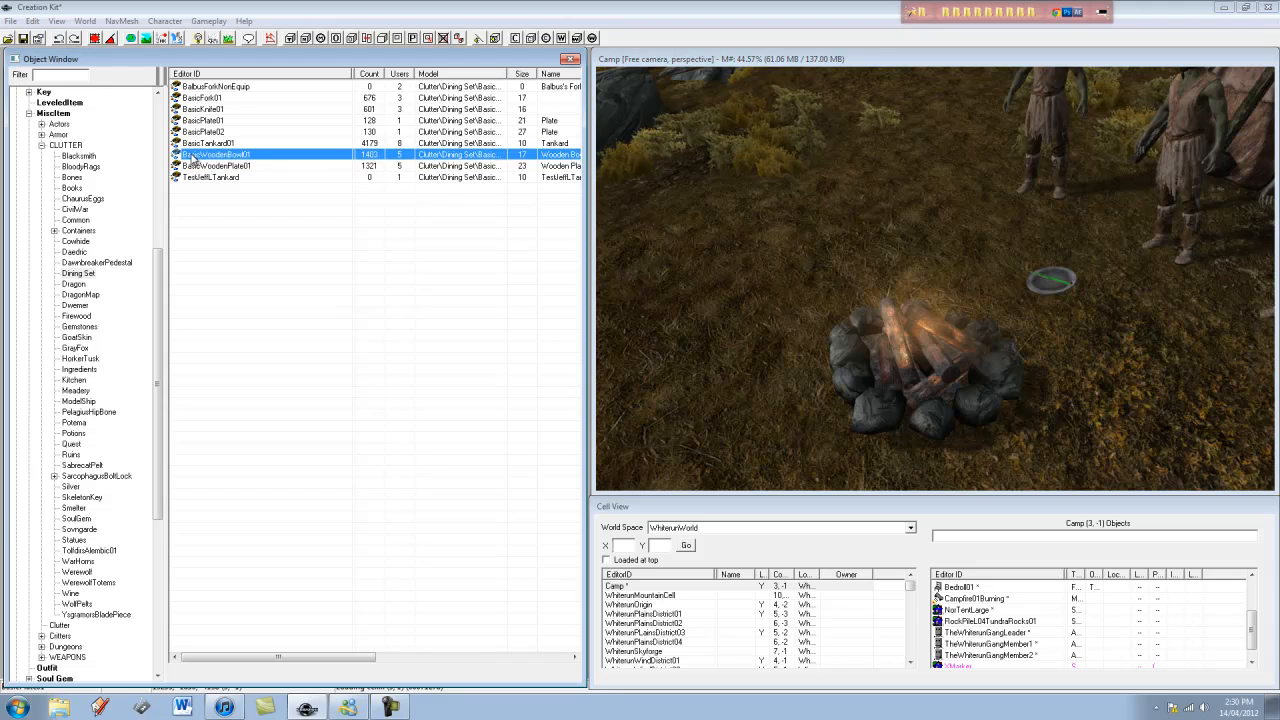
{"action": "left_click_drag", "start_coordinate": [185, 158], "coordinate": [1123, 335]}
{"action": "key", "text": "f"}
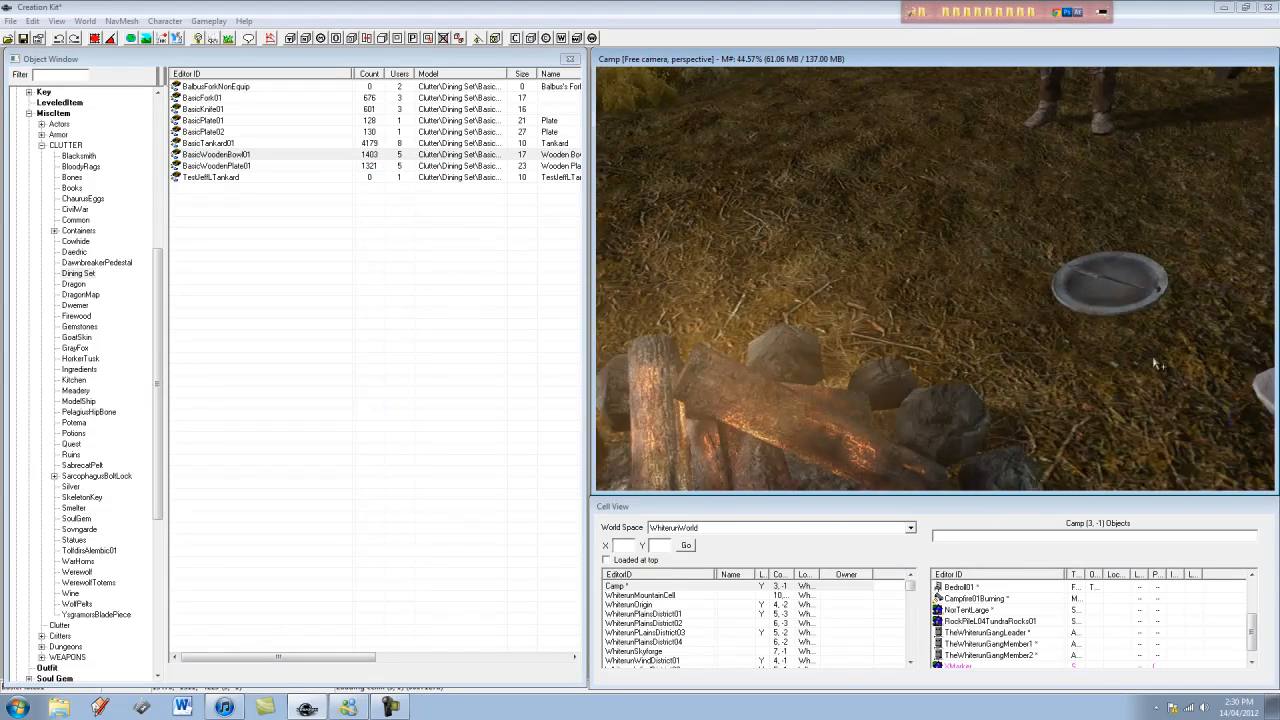
{"action": "middle_click_drag", "start_coordinate": [1112, 370], "coordinate": [848, 489], "text": "shift"}
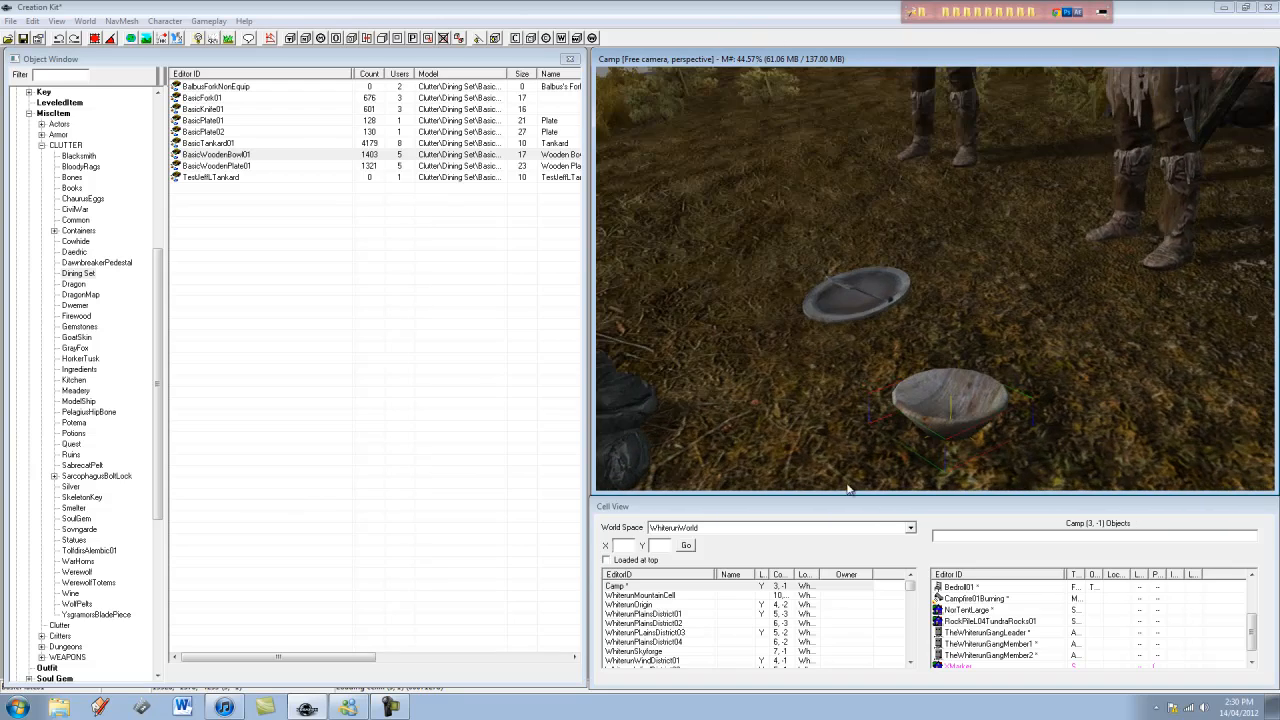
{"action": "middle_click_drag", "start_coordinate": [860, 410], "coordinate": [1272, 688], "text": "shift"}
{"action": "middle_click_drag", "start_coordinate": [1010, 470], "coordinate": [882, 430], "text": "shift"}
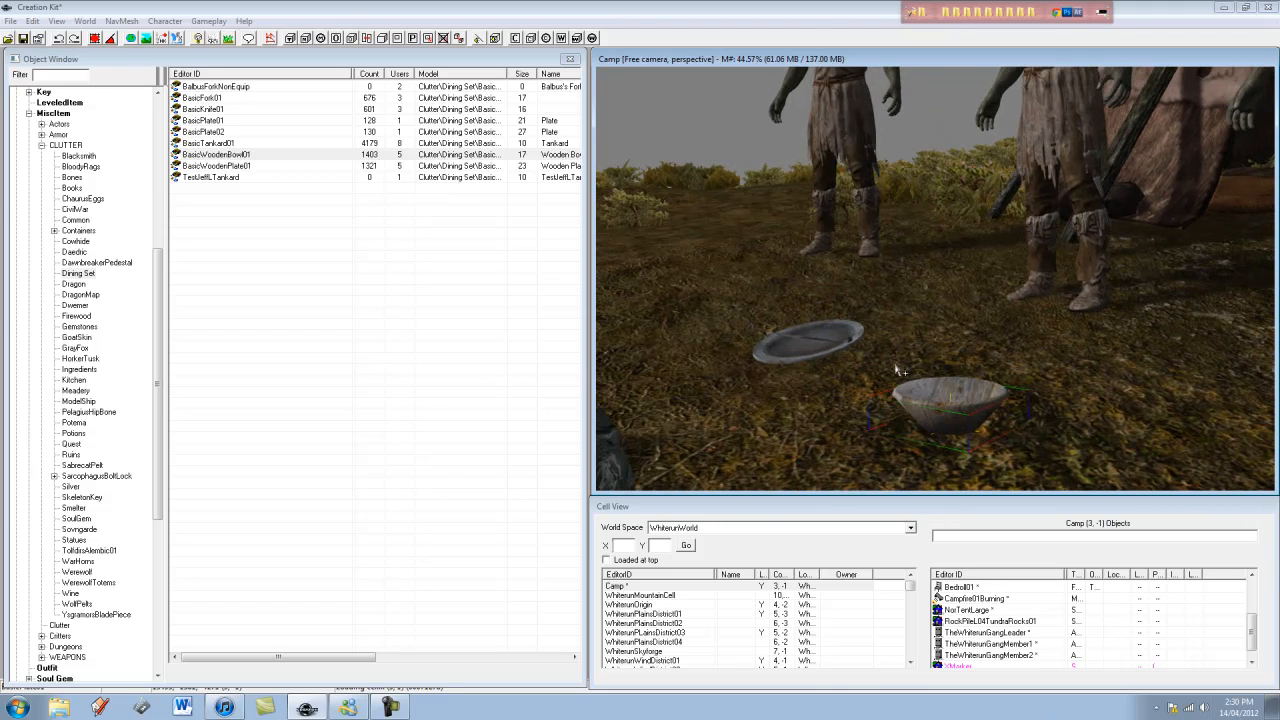
{"action": "scroll", "coordinate": [900, 386], "scroll_direction": "down", "scroll_amount": 3}
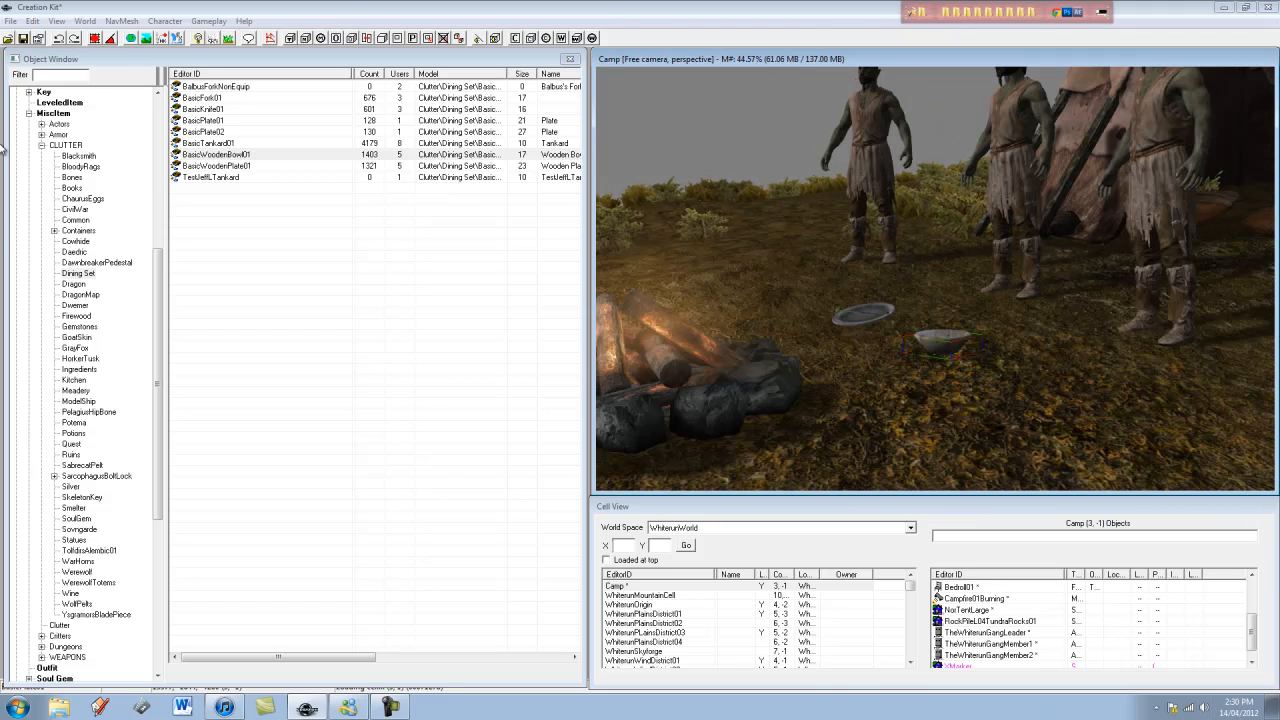
- Filter all objects for "spoon" and place a DwarvenSpoon in the wooden bowl
{"action": "left_click_drag", "start_coordinate": [157, 383], "coordinate": [157, 533]}
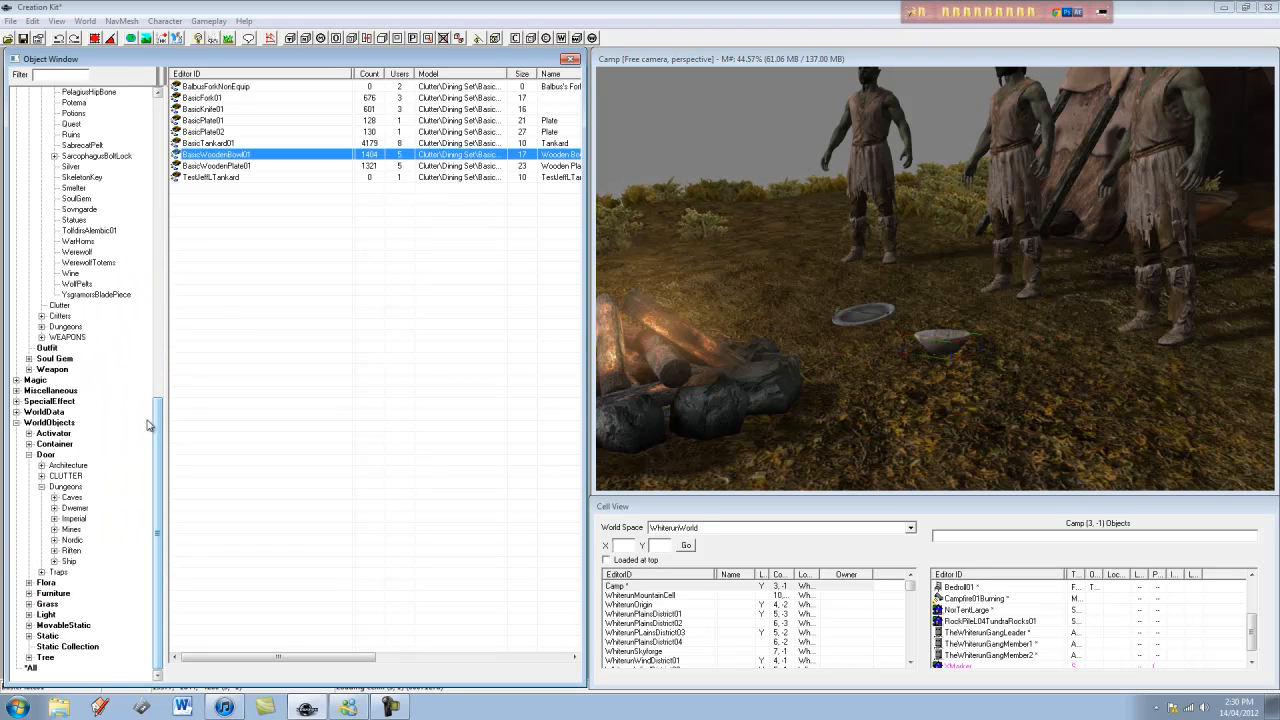
{"action": "left_click", "coordinate": [64, 74]}
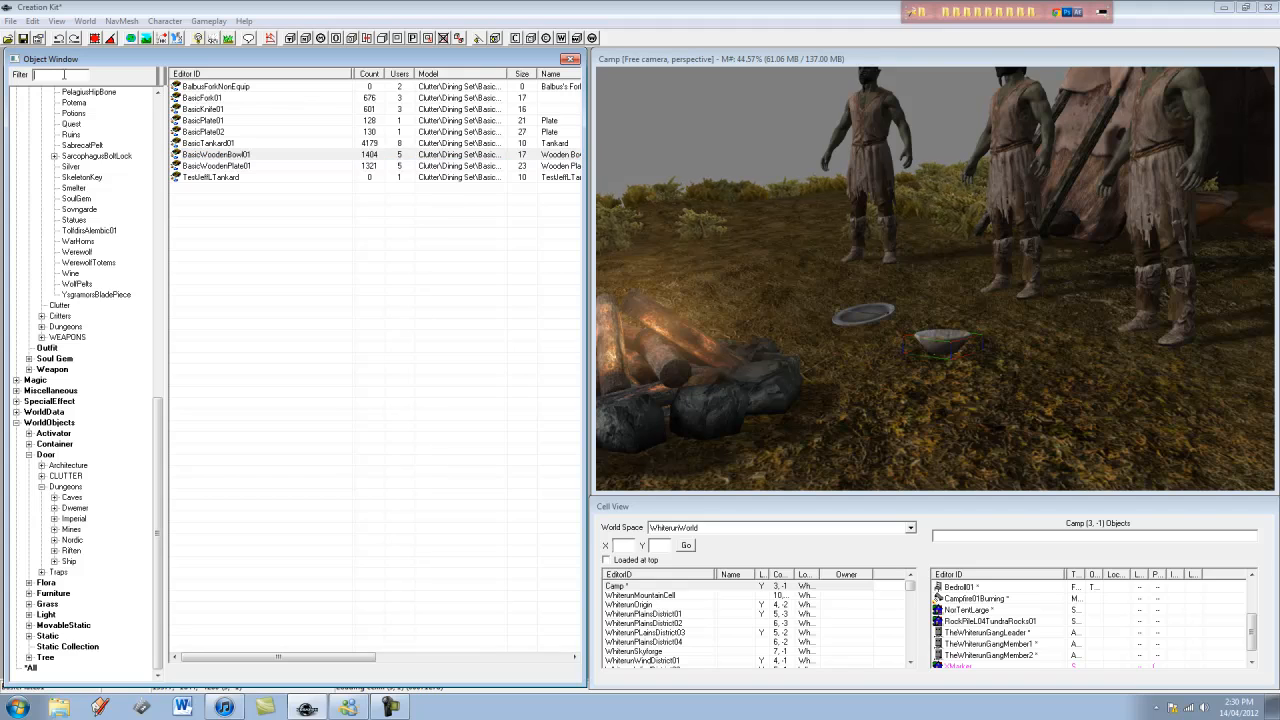
{"action": "type", "text": "sppon"}
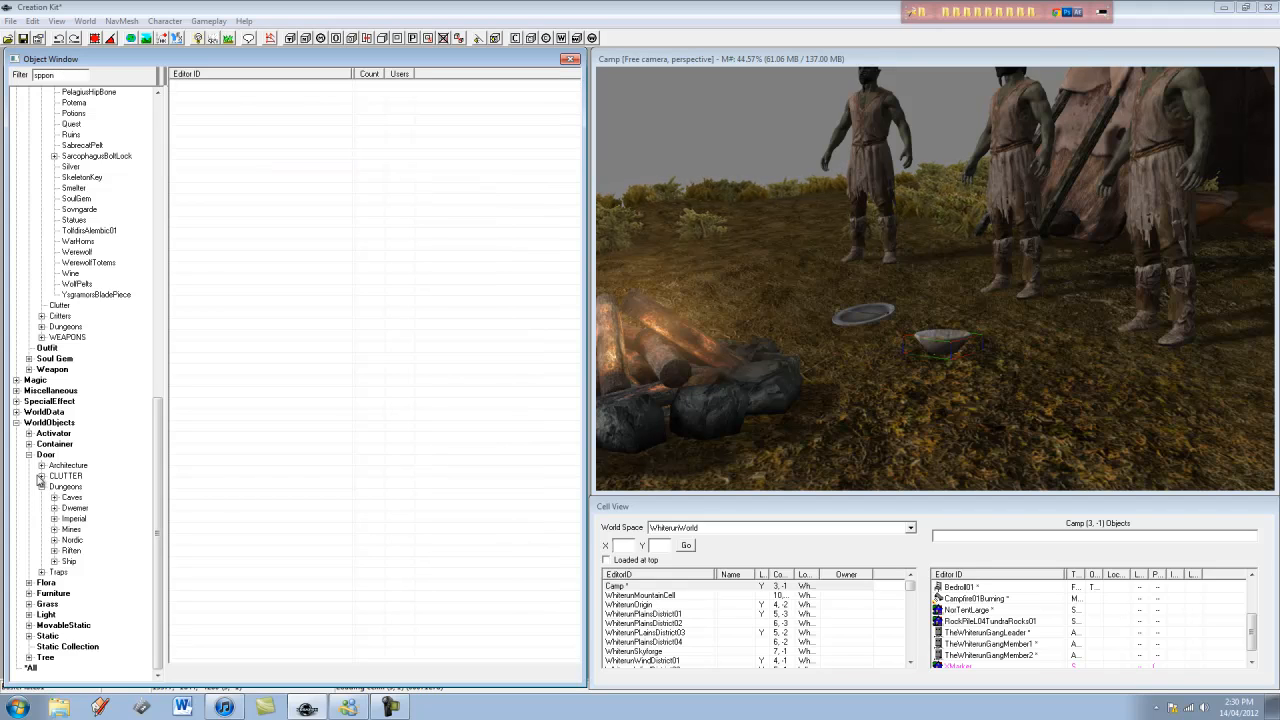
{"action": "key", "text": "BackSpace"}
{"action": "left_click", "coordinate": [31, 668]}
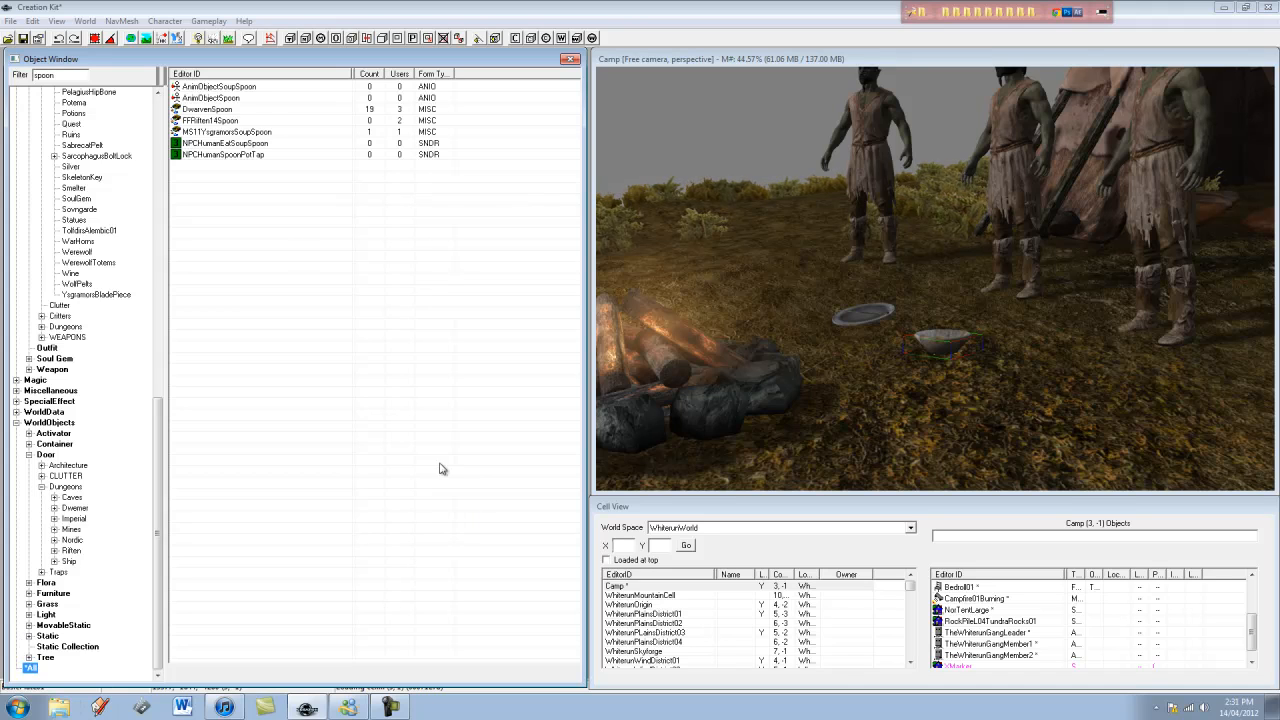
{"action": "left_click", "coordinate": [218, 110]}
{"action": "left_click_drag", "start_coordinate": [952, 341], "coordinate": [950, 335]}
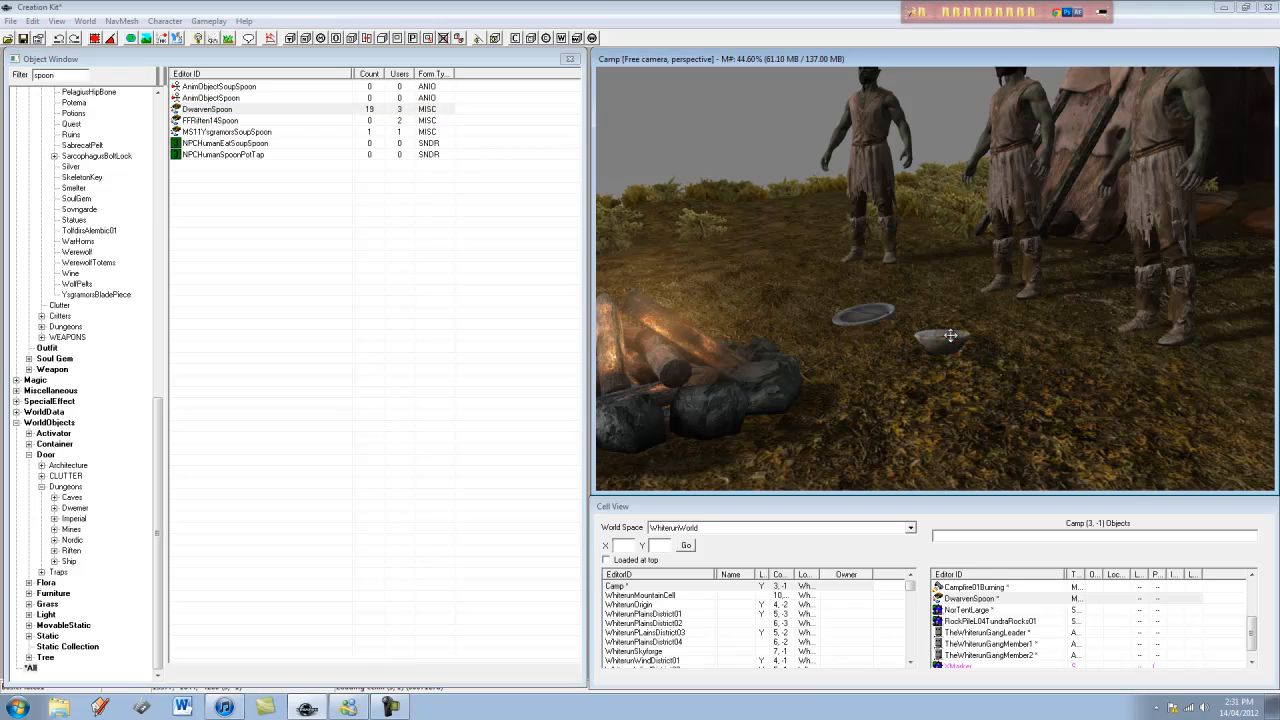
- Shift the DwarvenSpoon inside the wooden bowl so it rests against the bowl's side
{"action": "scroll", "coordinate": [960, 335], "scroll_direction": "up", "scroll_amount": 10}
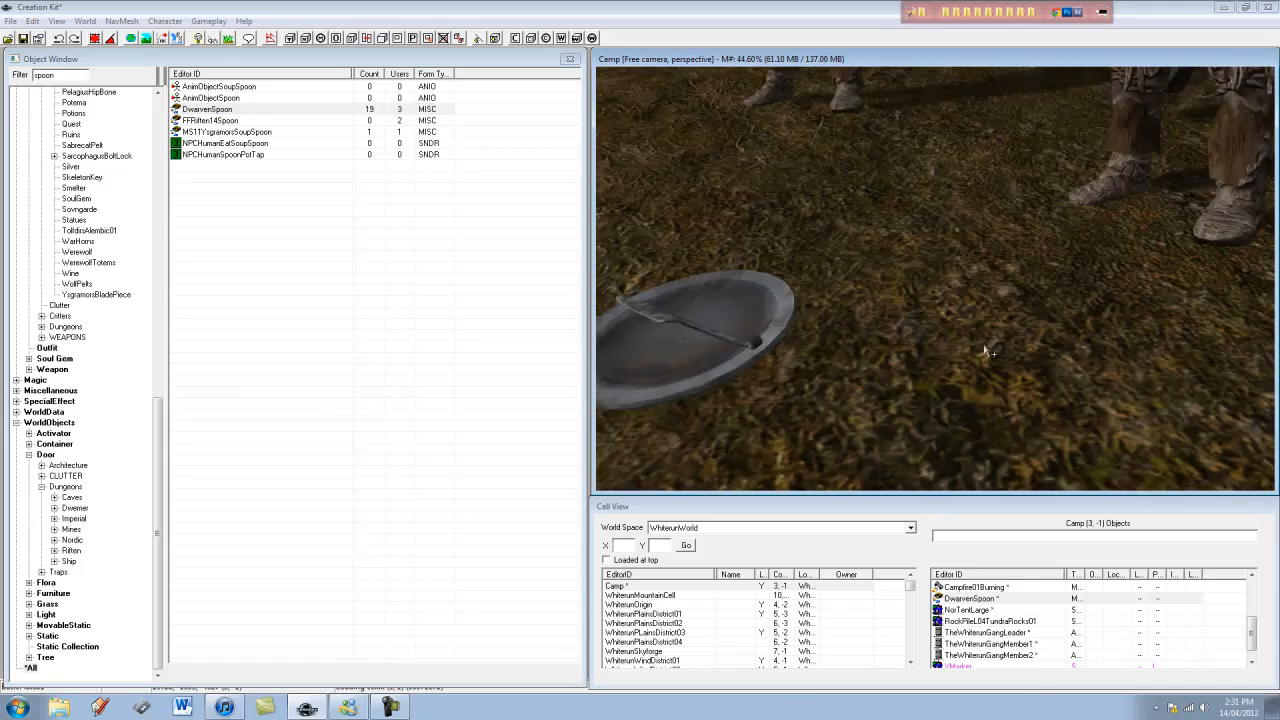
{"action": "scroll", "coordinate": [970, 399], "scroll_direction": "down", "scroll_amount": 5}
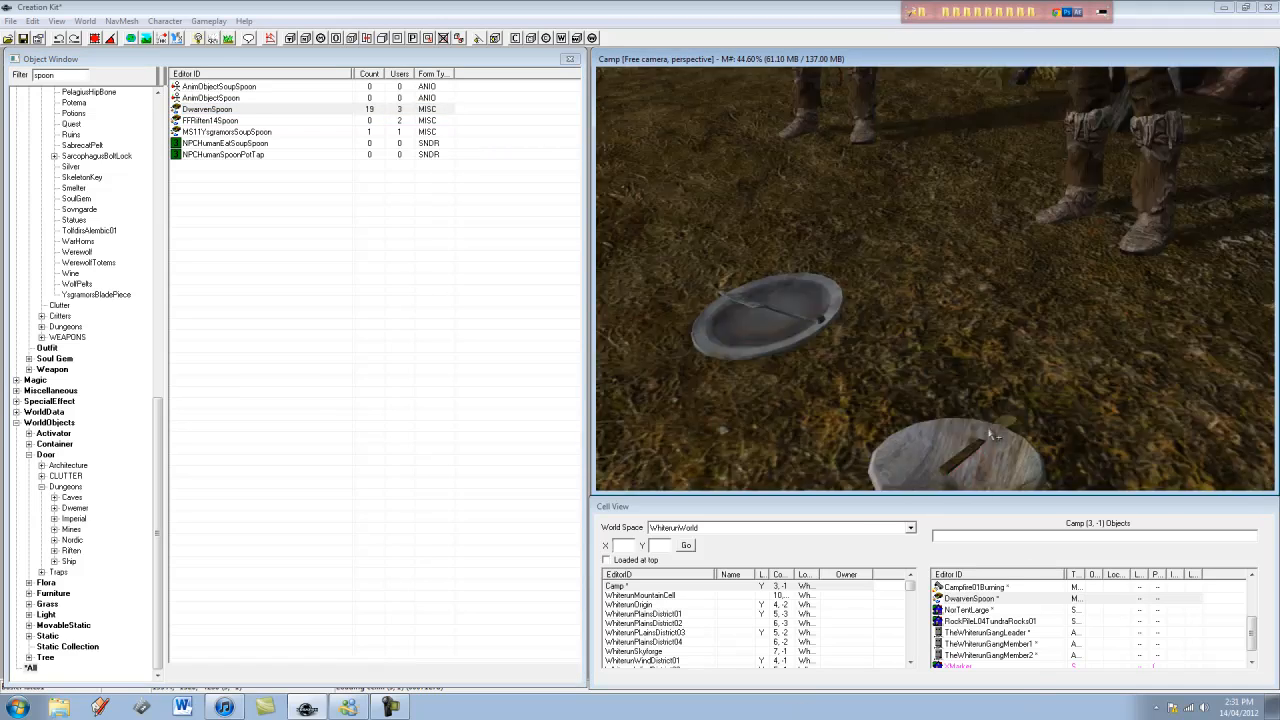
{"action": "middle_click_drag", "start_coordinate": [990, 428], "coordinate": [992, 426]}
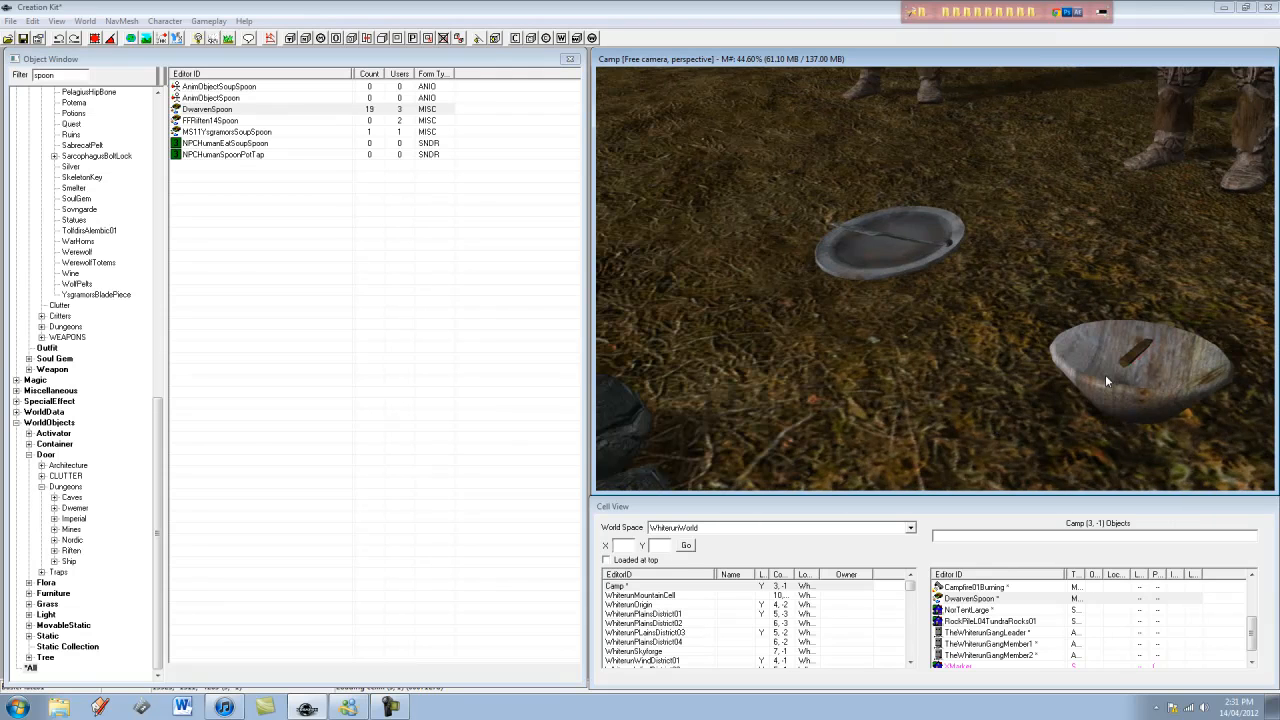
{"action": "left_click_drag", "start_coordinate": [1133, 365], "coordinate": [1093, 347]}
{"action": "key", "text": "w"}
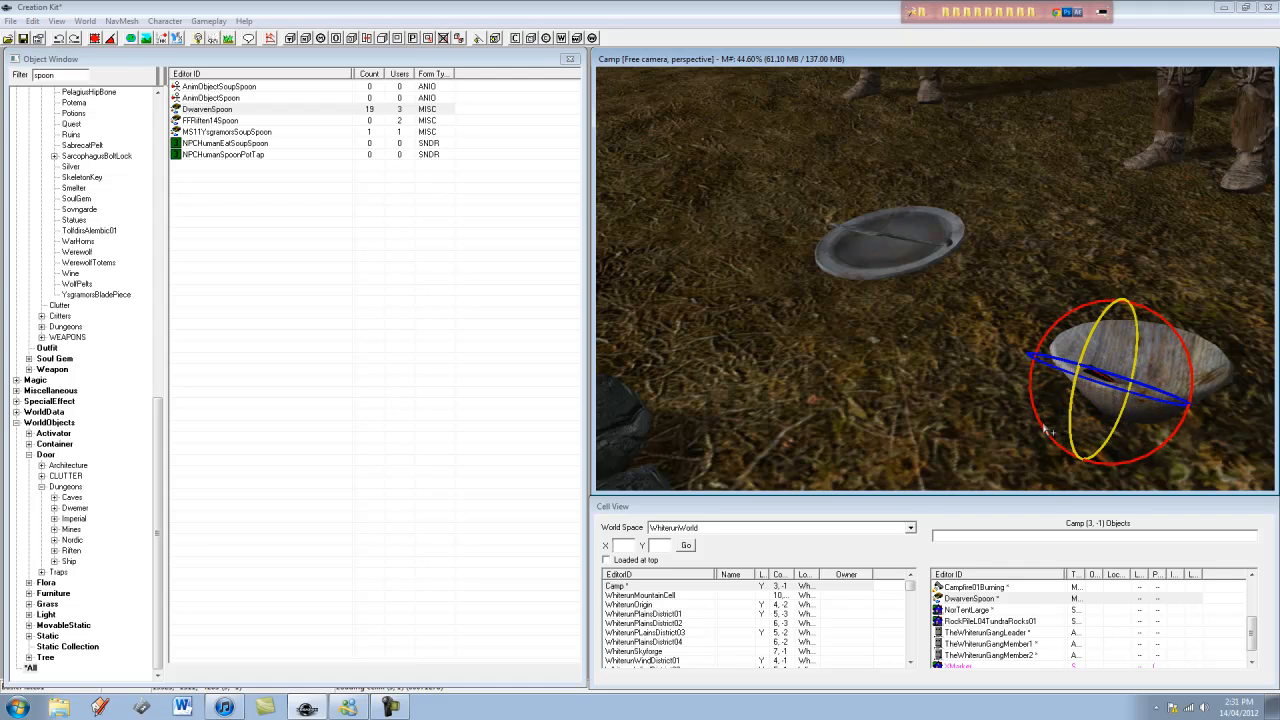
{"action": "key", "text": "w"}
{"action": "scroll", "coordinate": [964, 361], "scroll_direction": "down", "scroll_amount": 3}
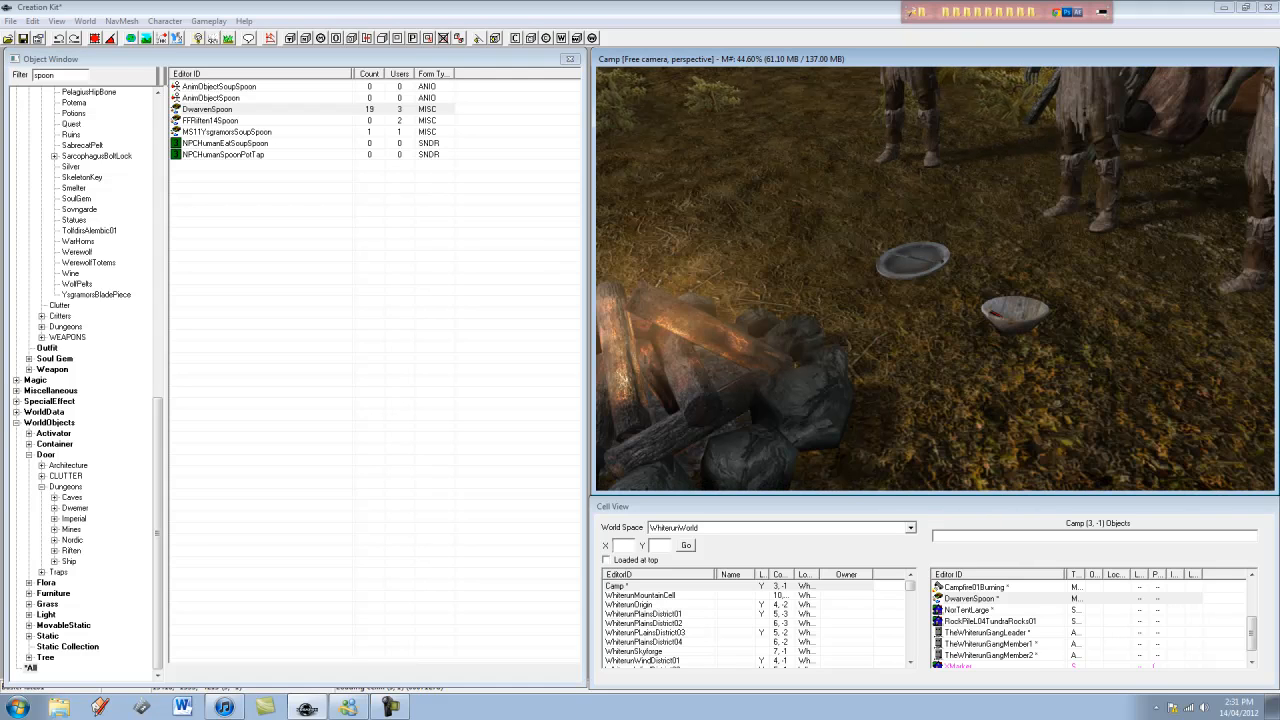
{"action": "left_click", "coordinate": [233, 224]}
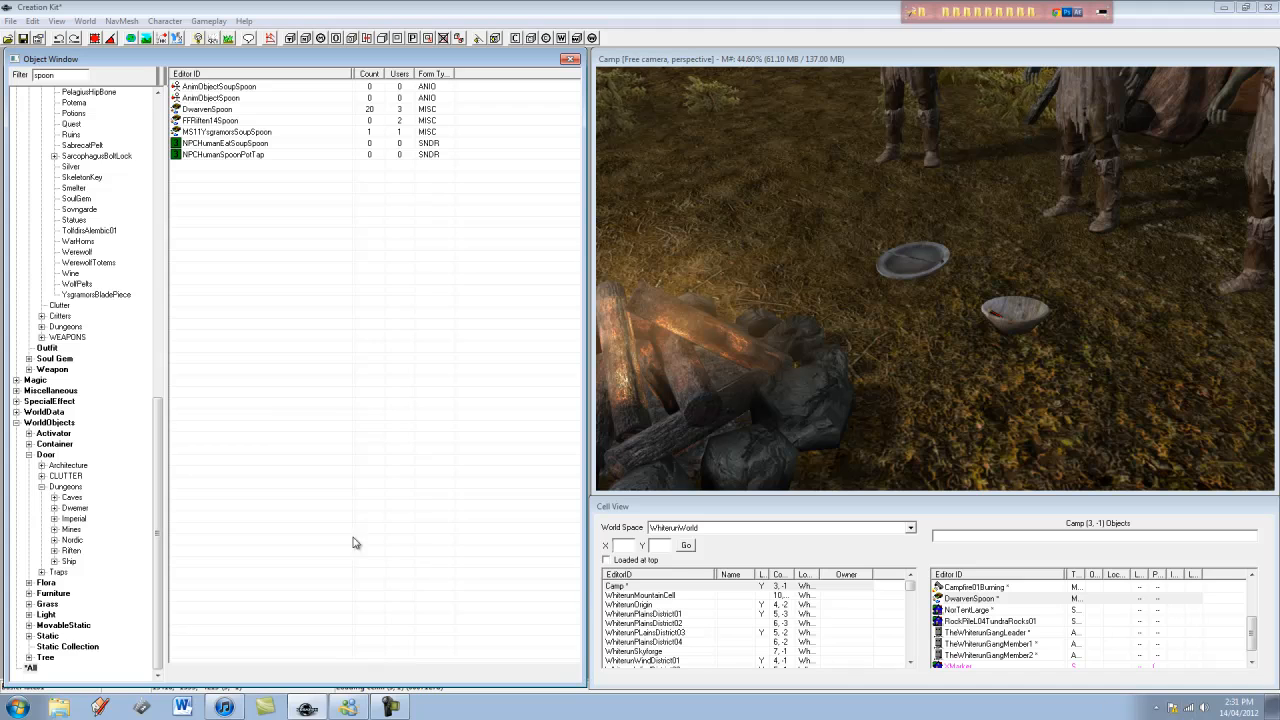
{"action": "left_click", "coordinate": [392, 708]}
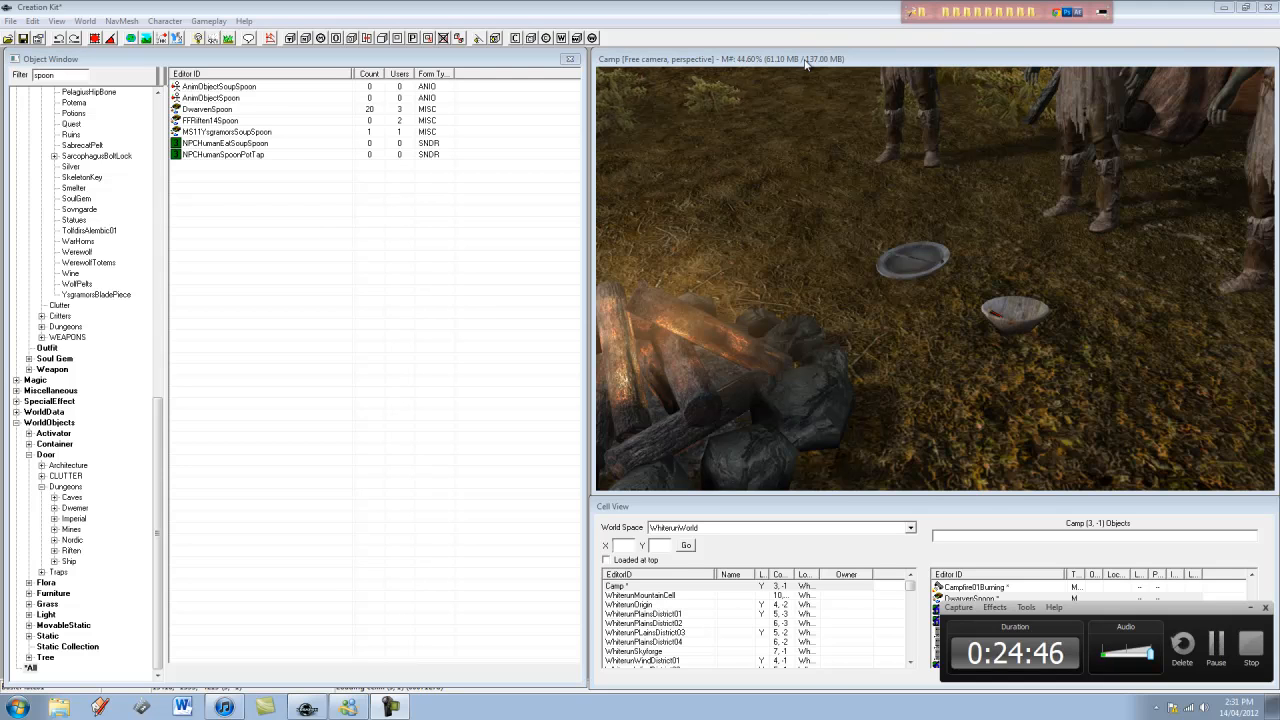
- Inspect the furnished camp from far and near, including the tent, gang members, campfire and dining clutter
{"action": "scroll", "coordinate": [975, 222], "scroll_direction": "down", "scroll_amount": 5}
{"action": "middle_click_drag", "start_coordinate": [972, 222], "coordinate": [965, 221]}
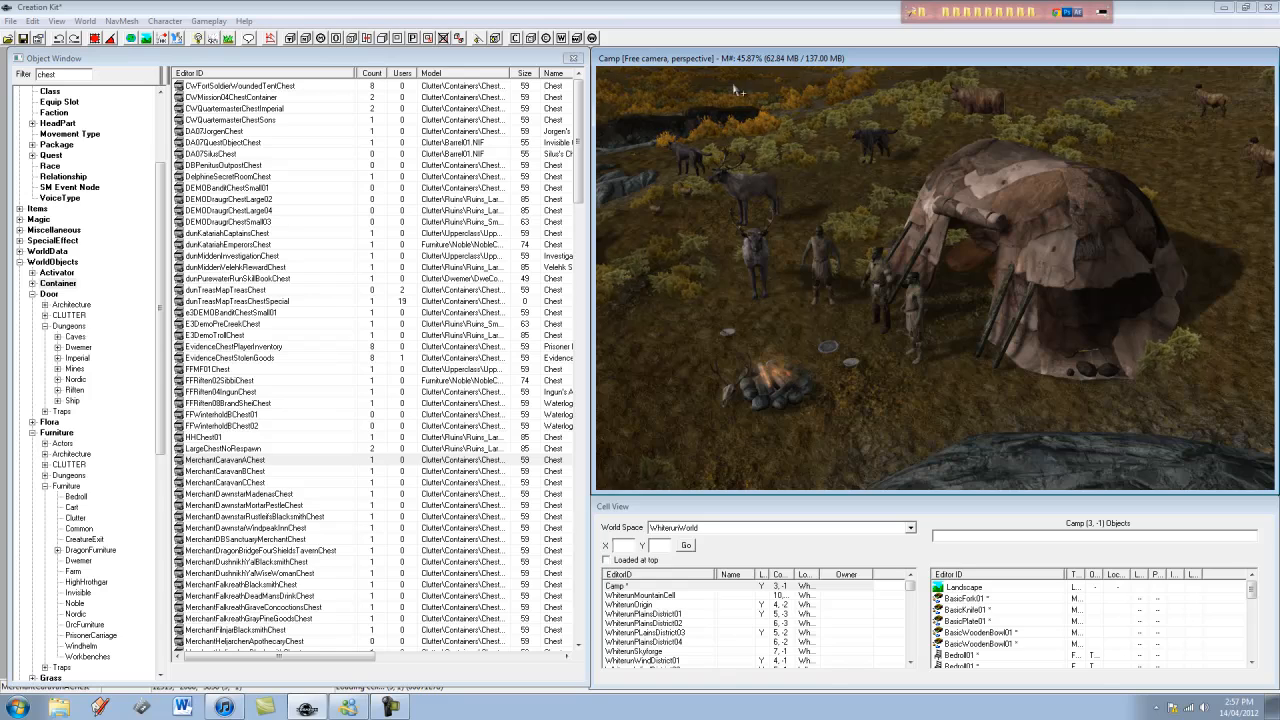
{"action": "scroll", "coordinate": [788, 98], "scroll_direction": "down", "scroll_amount": 6}
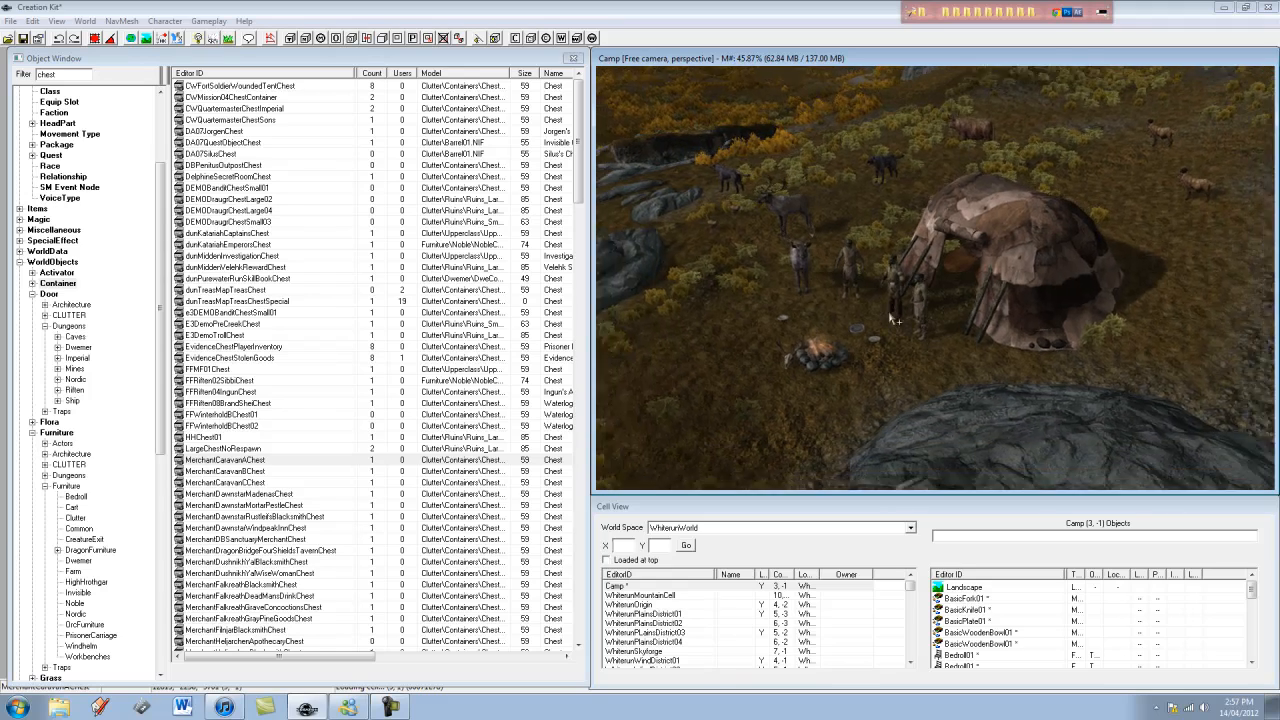
{"action": "scroll", "coordinate": [867, 312], "scroll_direction": "up", "scroll_amount": 7}
{"action": "scroll", "coordinate": [867, 312], "scroll_direction": "up", "scroll_amount": 5}
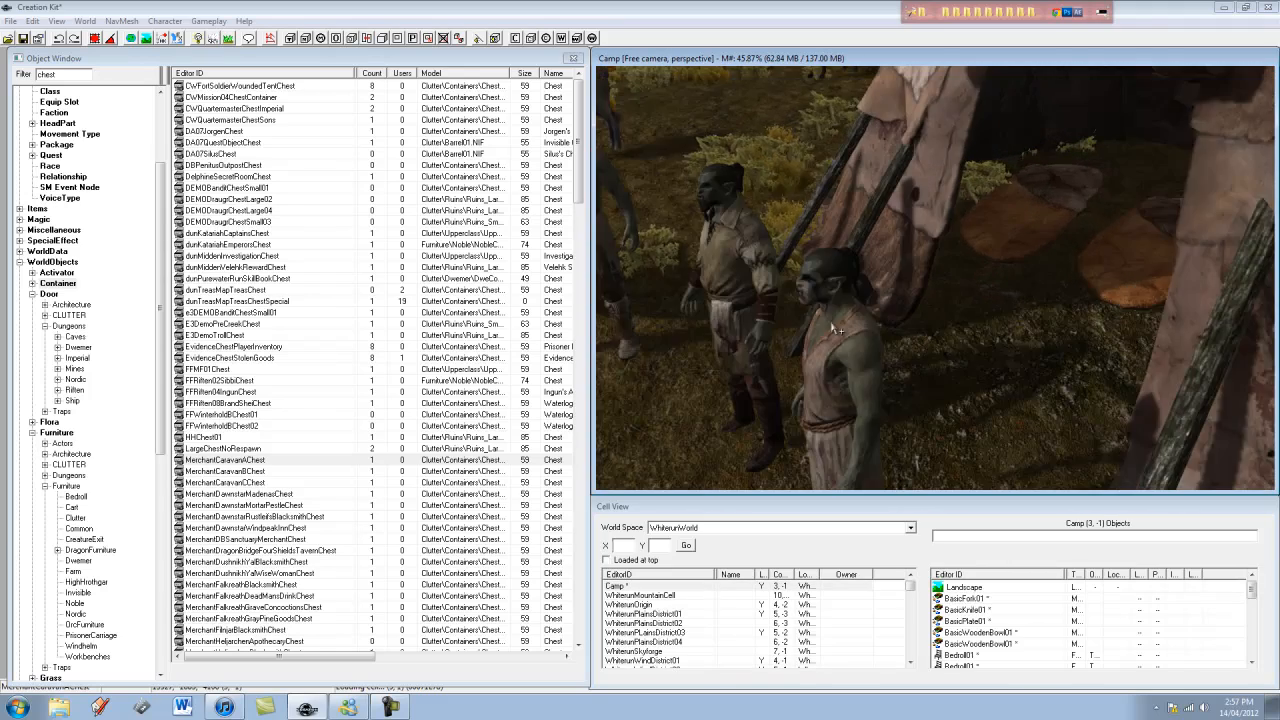
{"action": "middle_click_drag", "start_coordinate": [843, 325], "coordinate": [873, 330]}
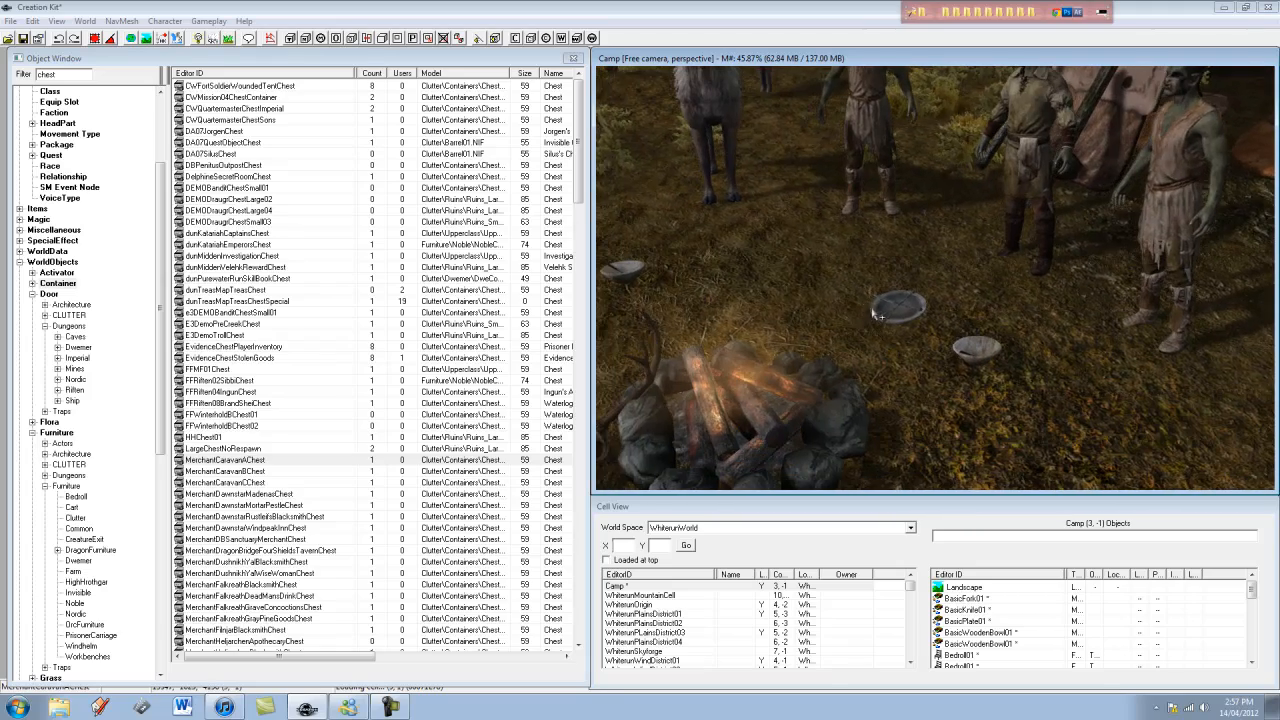
{"action": "scroll", "coordinate": [873, 316], "scroll_direction": "down", "scroll_amount": 5}
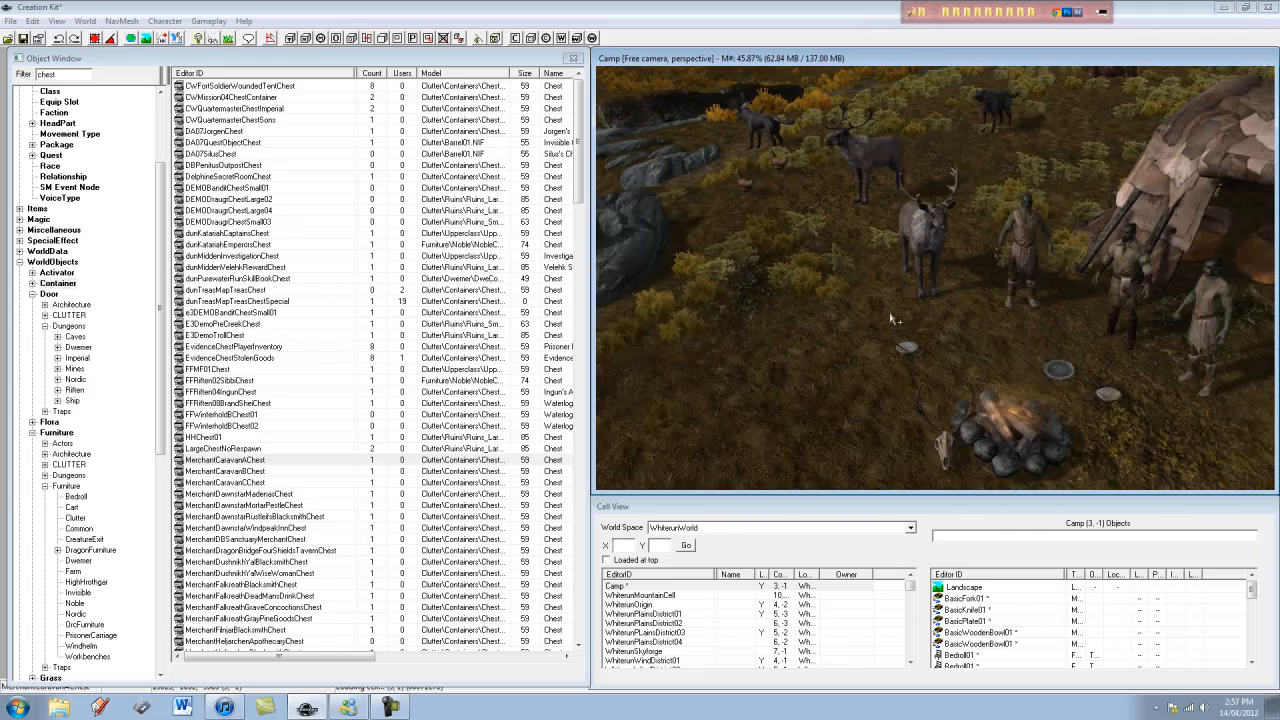
{"action": "scroll", "coordinate": [890, 318], "scroll_direction": "down", "scroll_amount": 8}
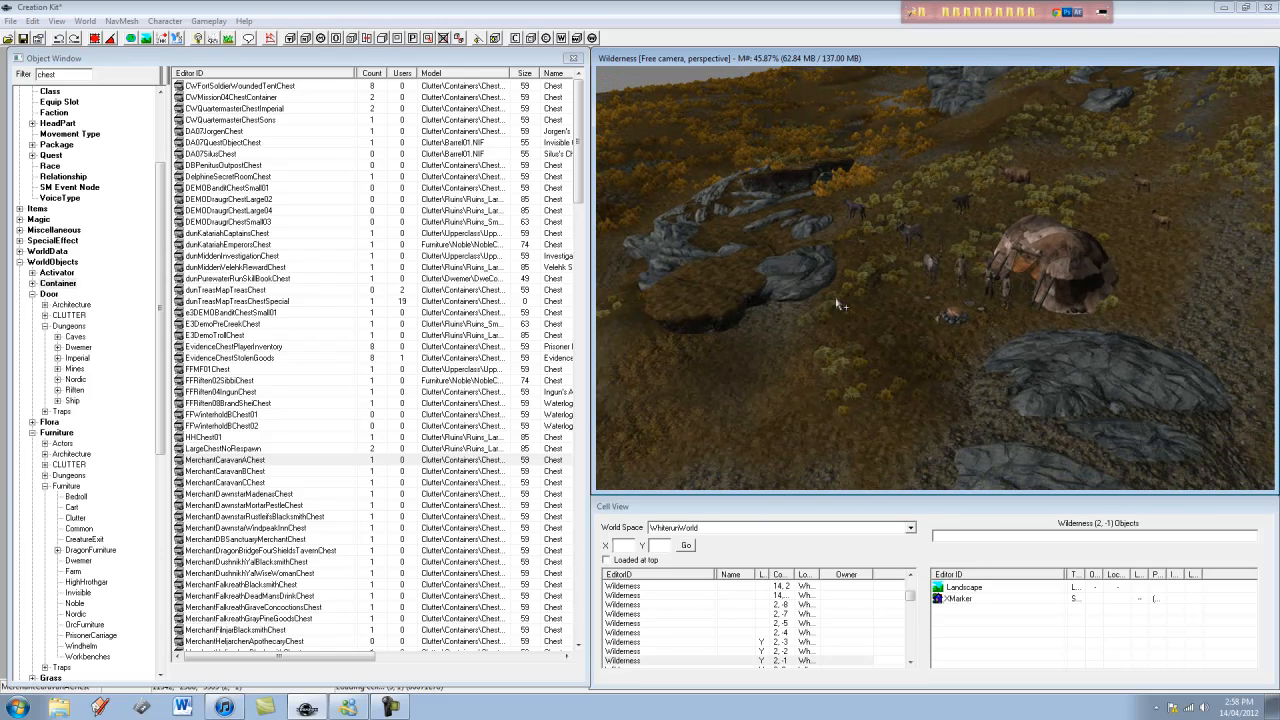
{"action": "scroll", "coordinate": [952, 263], "scroll_direction": "up", "scroll_amount": 10}
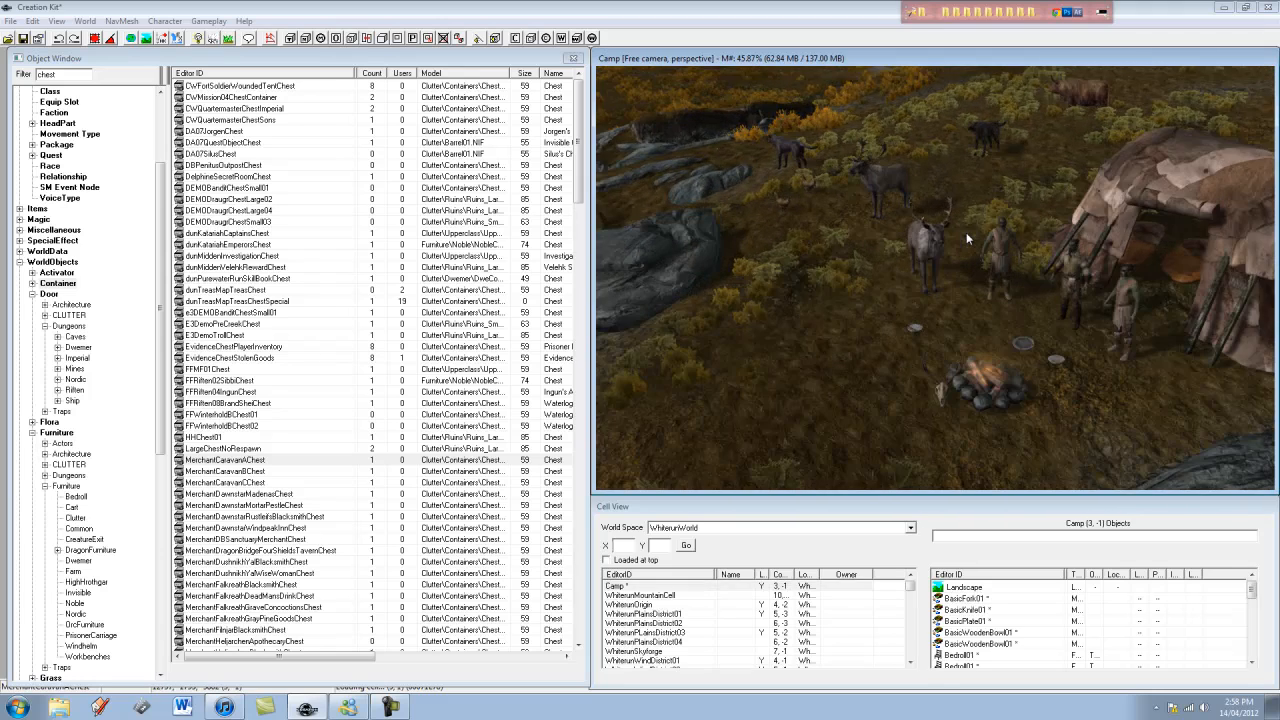
{"action": "scroll", "coordinate": [1037, 247], "scroll_direction": "up", "scroll_amount": 5}
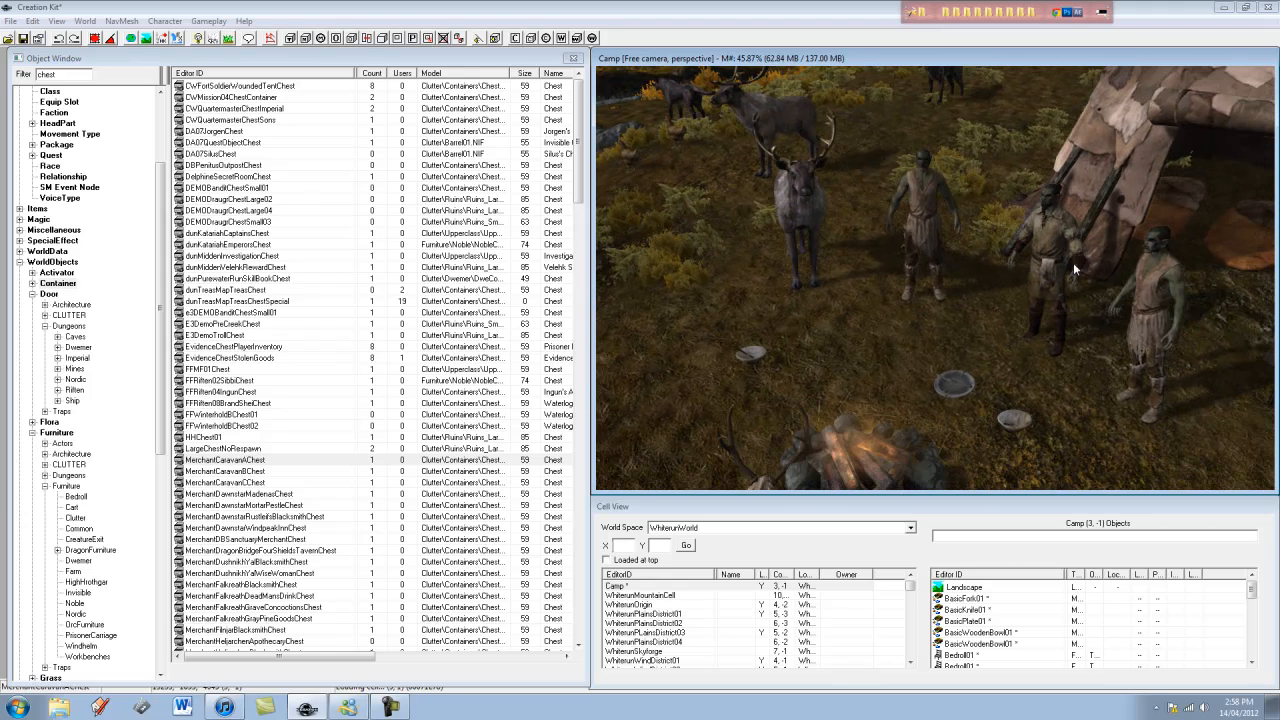
- Filter the Actor list for "whiterungang"
{"action": "scroll", "coordinate": [160, 190], "scroll_direction": "up", "scroll_amount": 4}
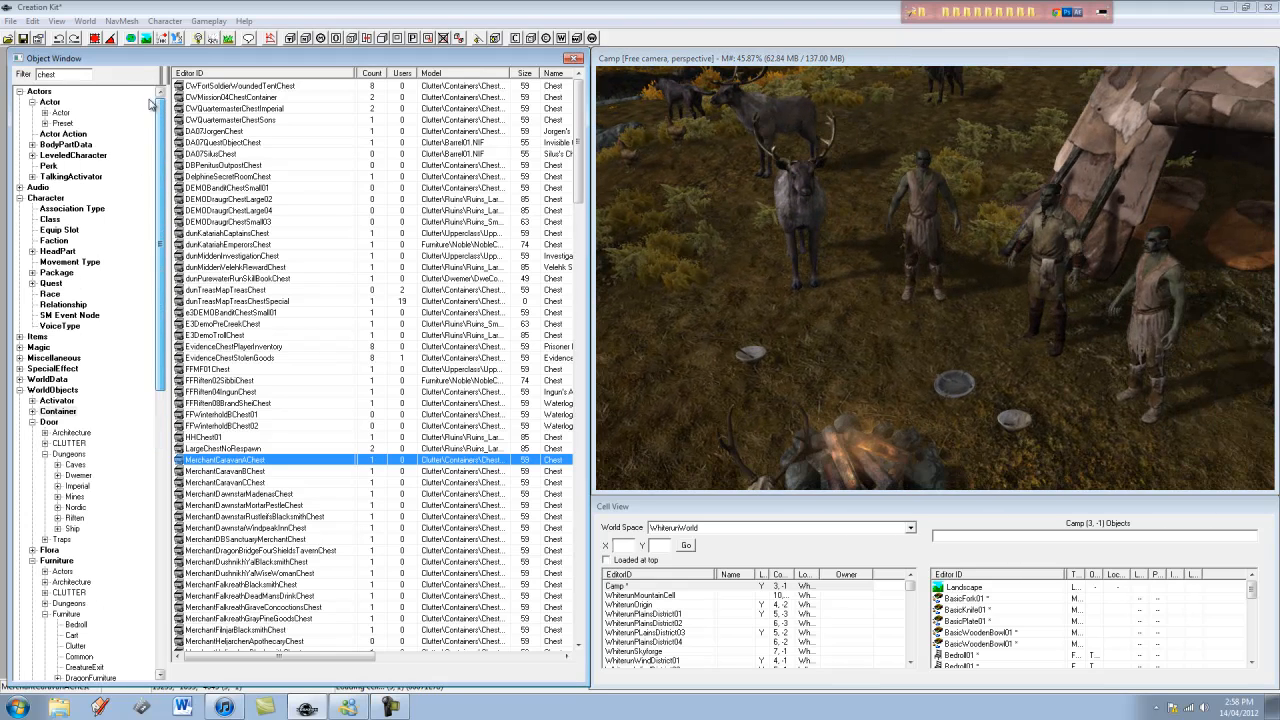
{"action": "left_click", "coordinate": [50, 102]}
{"action": "double_click", "coordinate": [69, 80]}
{"action": "type", "text": "wh"}
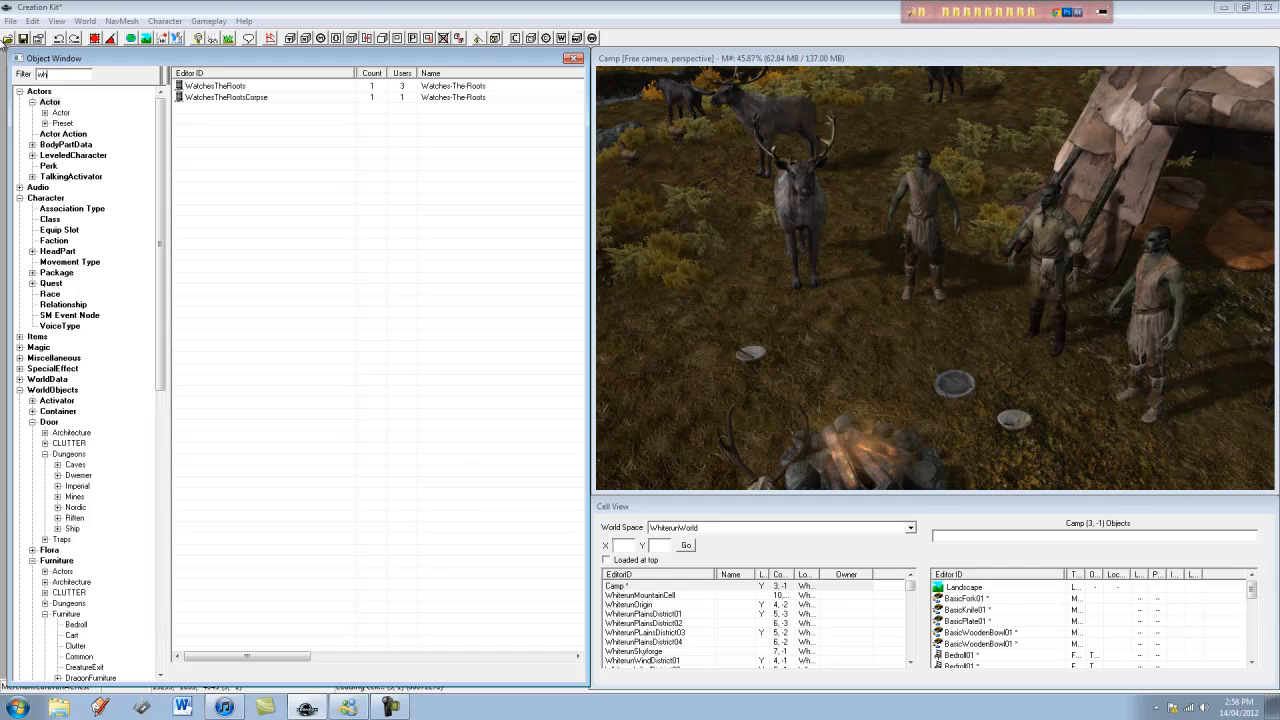
{"action": "type", "text": "iterun"}
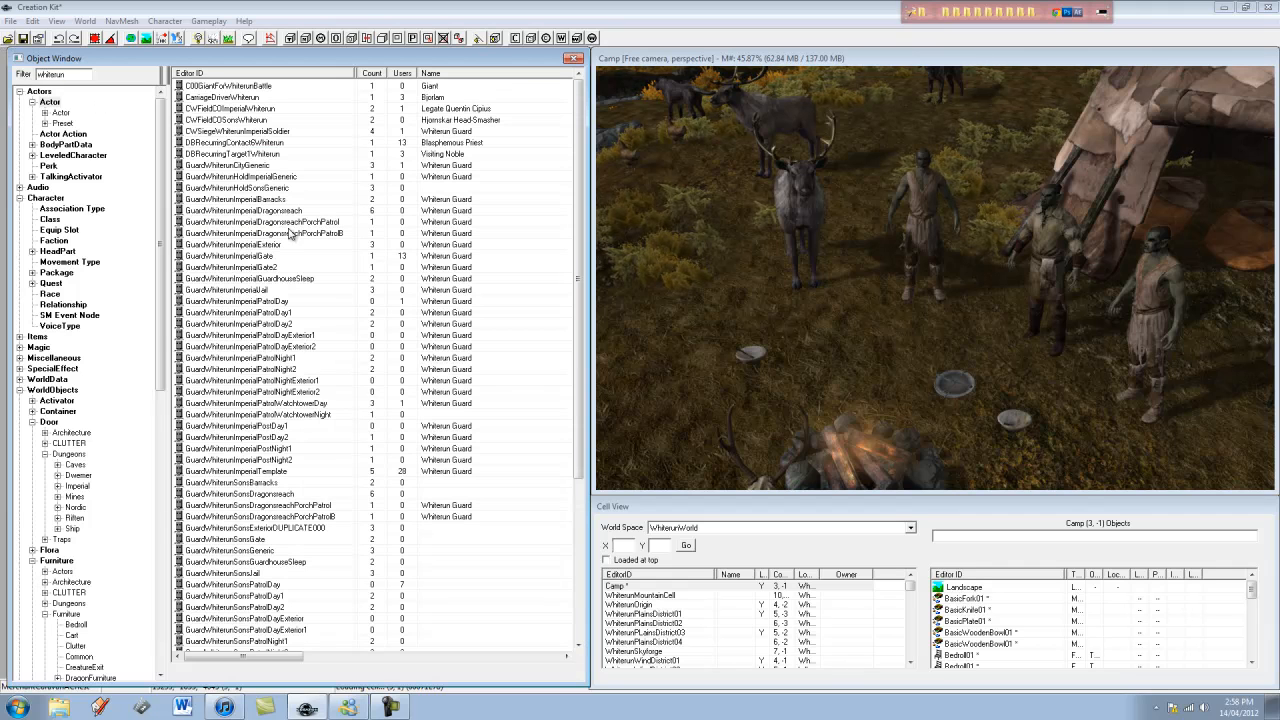
{"action": "type", "text": "gang"}
- Open the AI packages of TheWhiterunGangMember2 and widen the EditorID column to read the full package names
{"action": "left_click", "coordinate": [251, 108]}
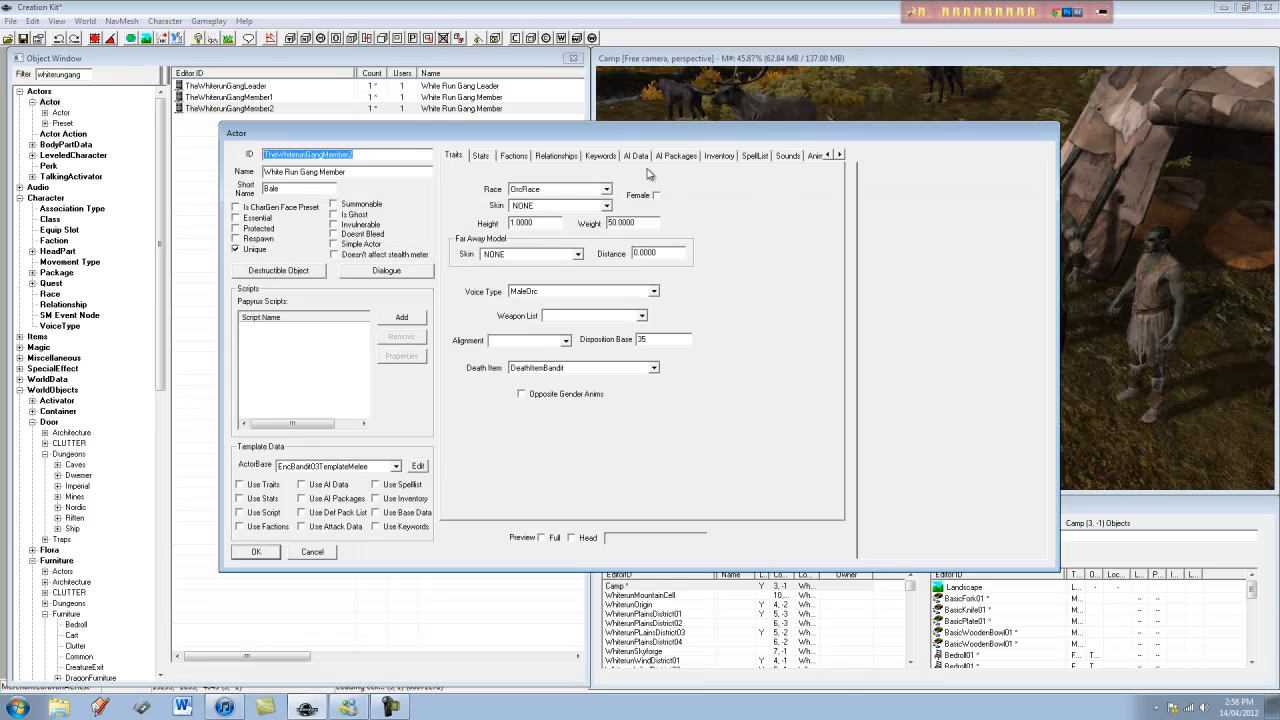
{"action": "left_click", "coordinate": [675, 156]}
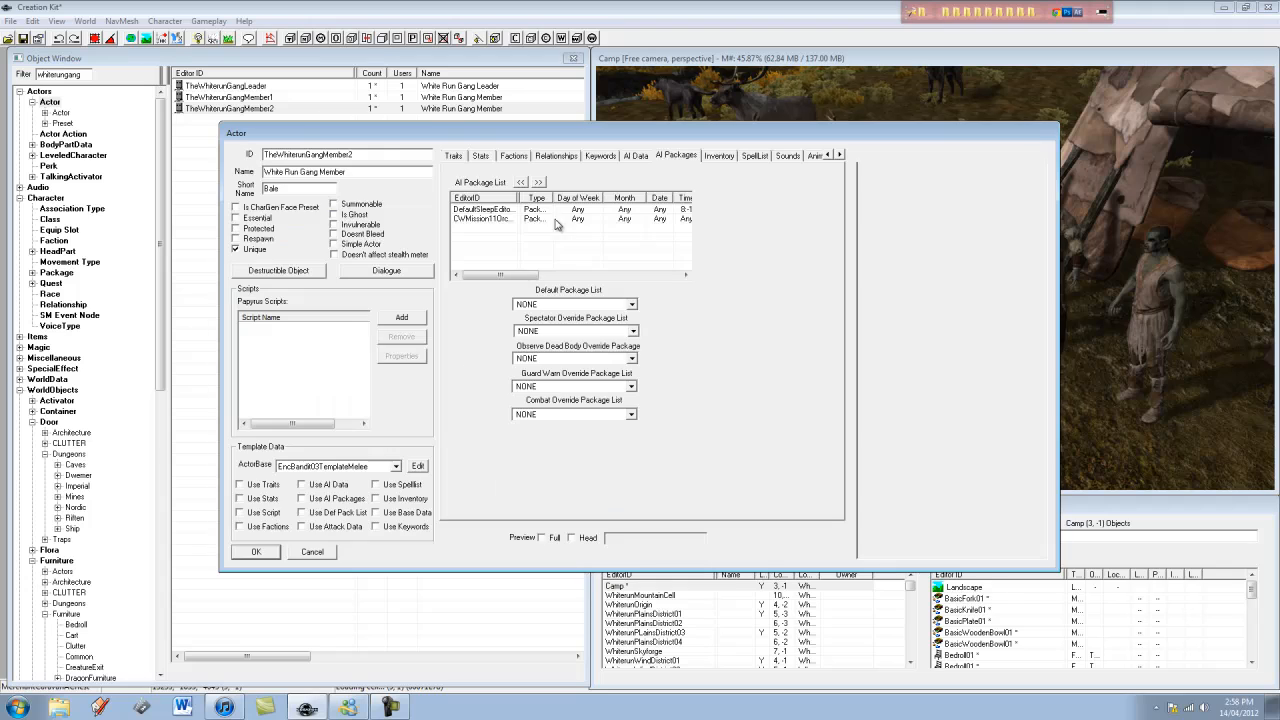
{"action": "left_click_drag", "start_coordinate": [521, 197], "coordinate": [595, 198]}
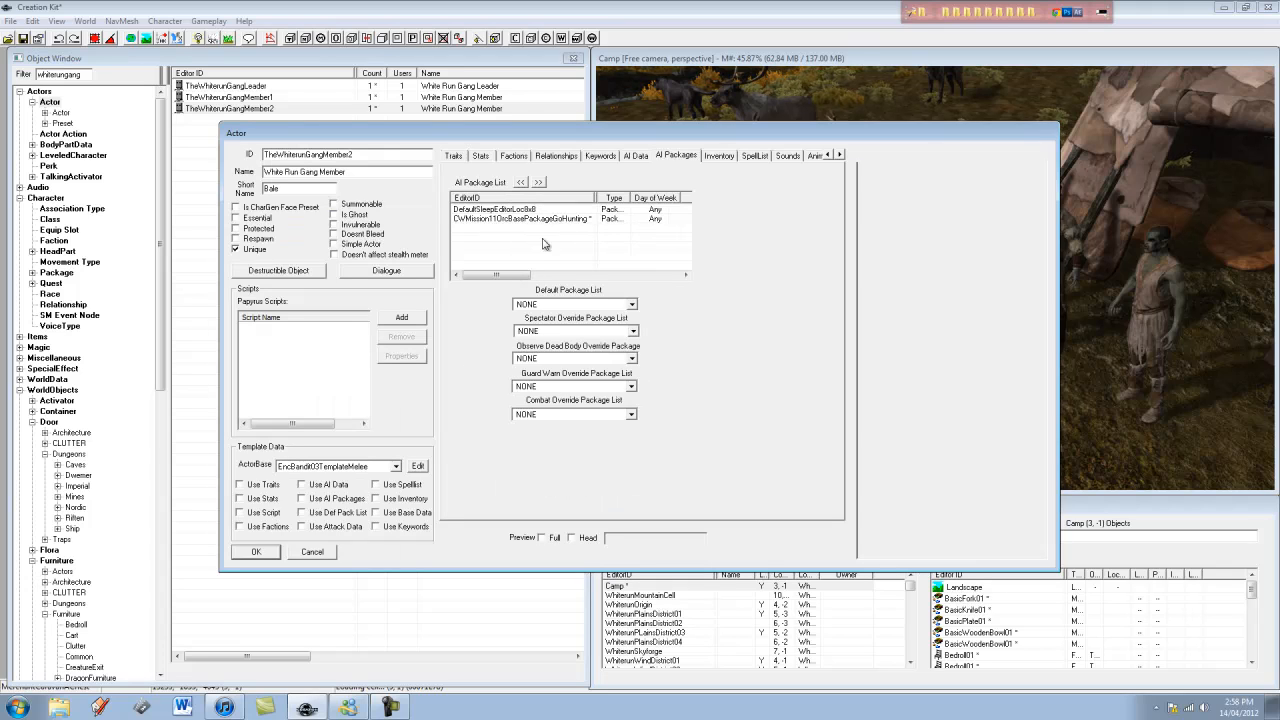
- Close TheWhiterunGangMember2 without saving, pick the deer beside the gang members, and filter the Actor list for "encdeer"
{"action": "left_click", "coordinate": [560, 219]}
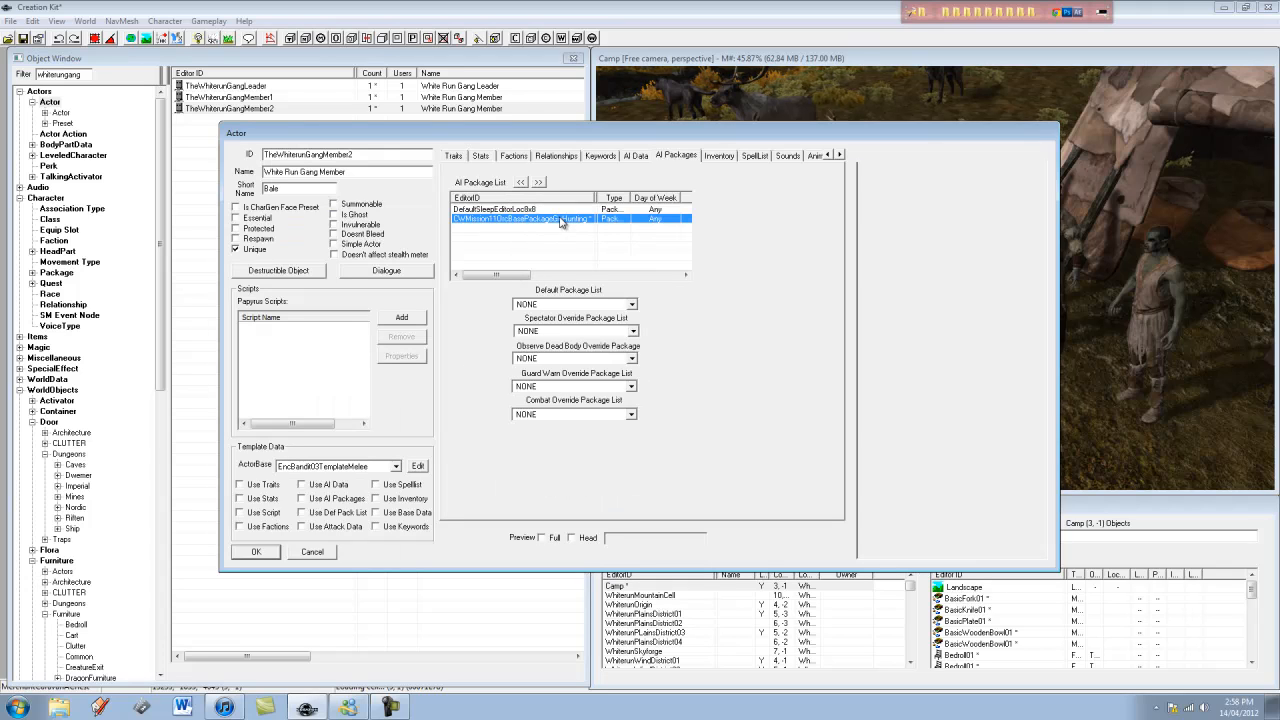
{"action": "left_click", "coordinate": [314, 553]}
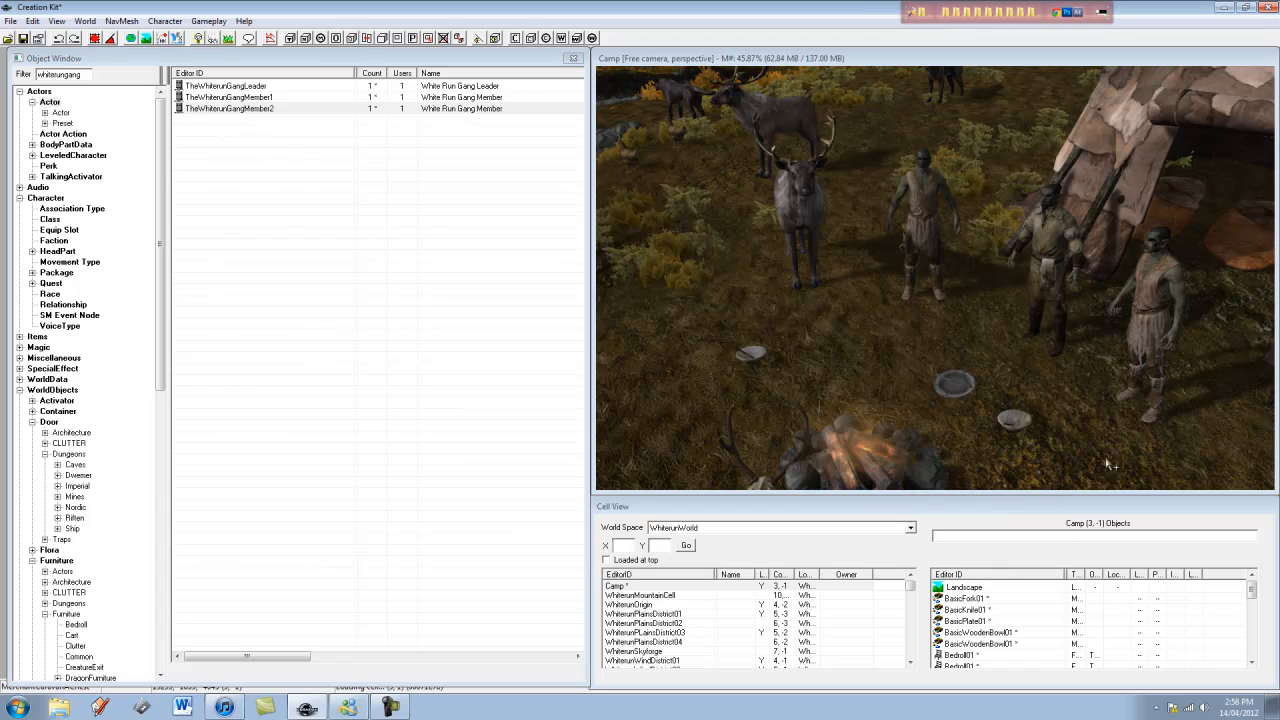
{"action": "left_click", "coordinate": [806, 195]}
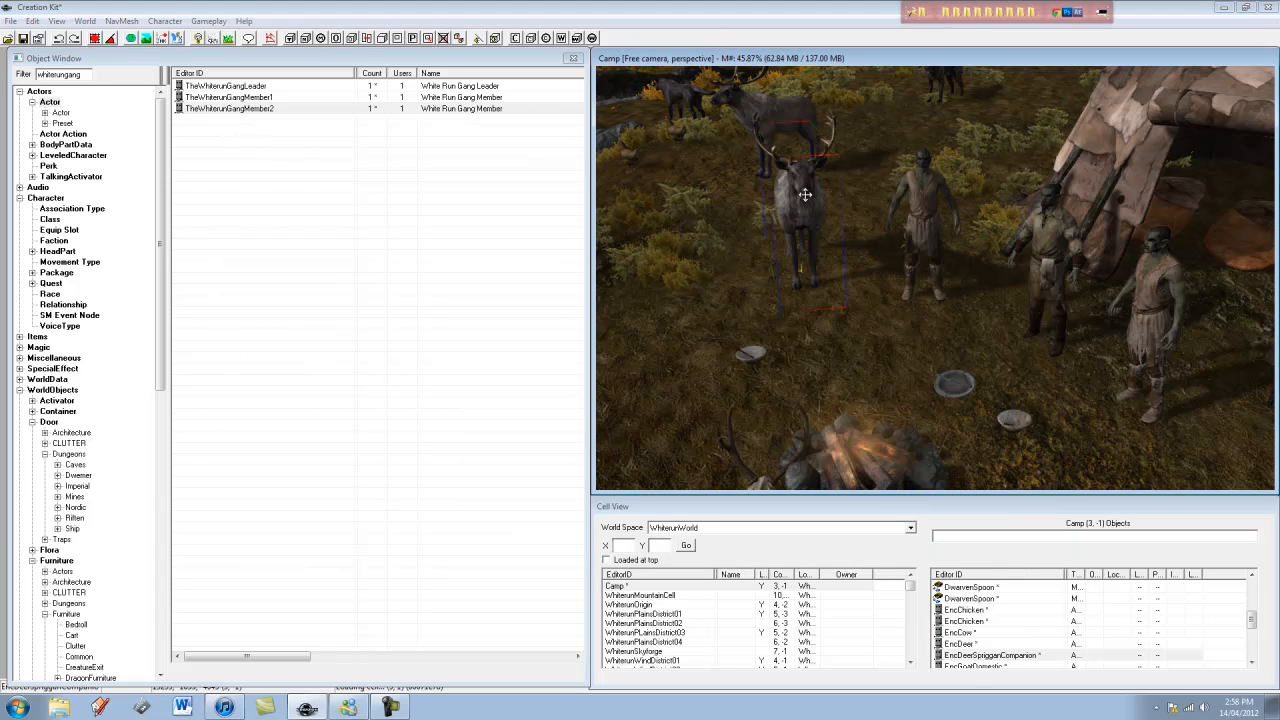
{"action": "double_click", "coordinate": [87, 73]}
{"action": "type", "text": "encdeer"}
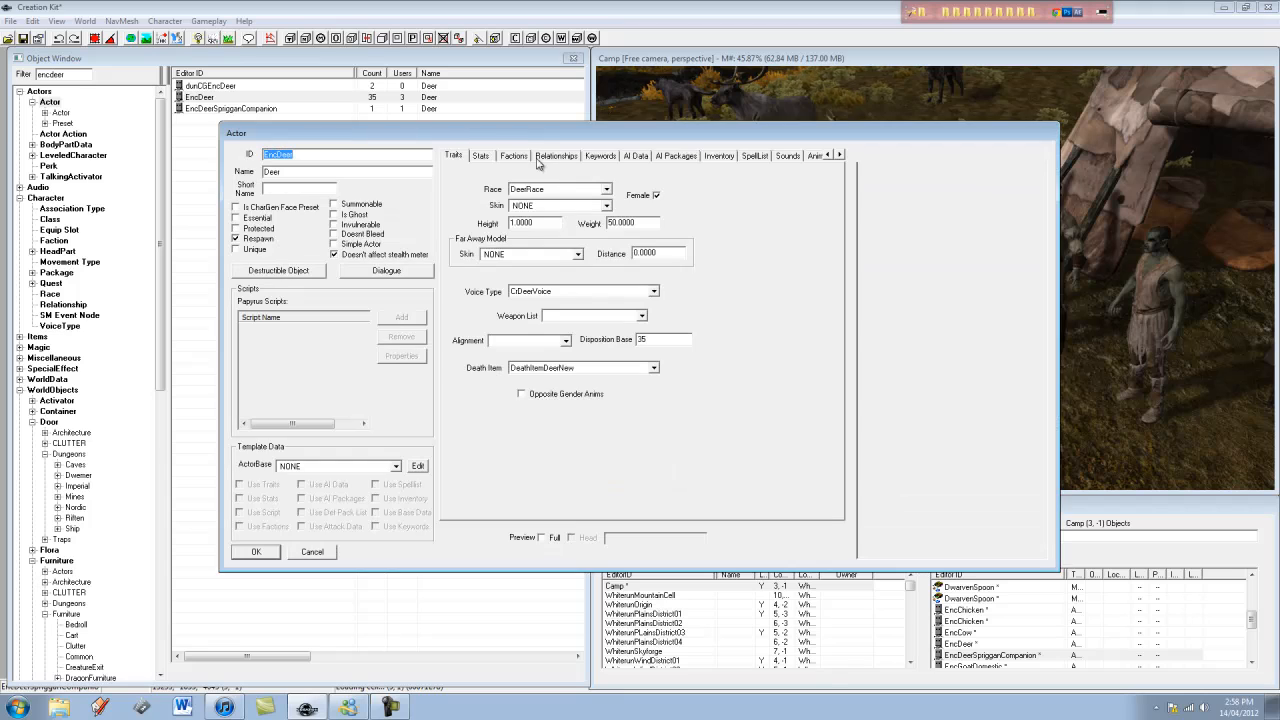
- Check which factions the EncDeer actor belongs to, highlighting PreyFaction, and close its record without changes
{"action": "left_click", "coordinate": [514, 156]}
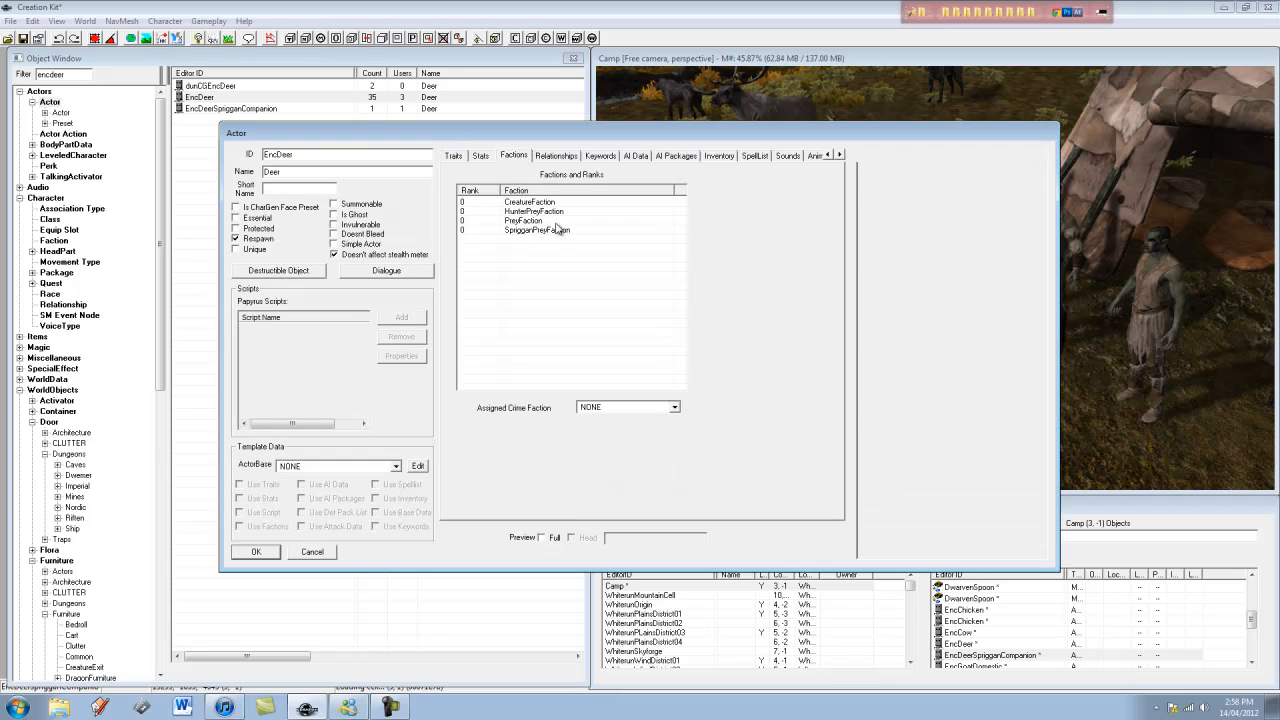
{"action": "left_click", "coordinate": [538, 221]}
{"action": "left_click", "coordinate": [324, 552]}
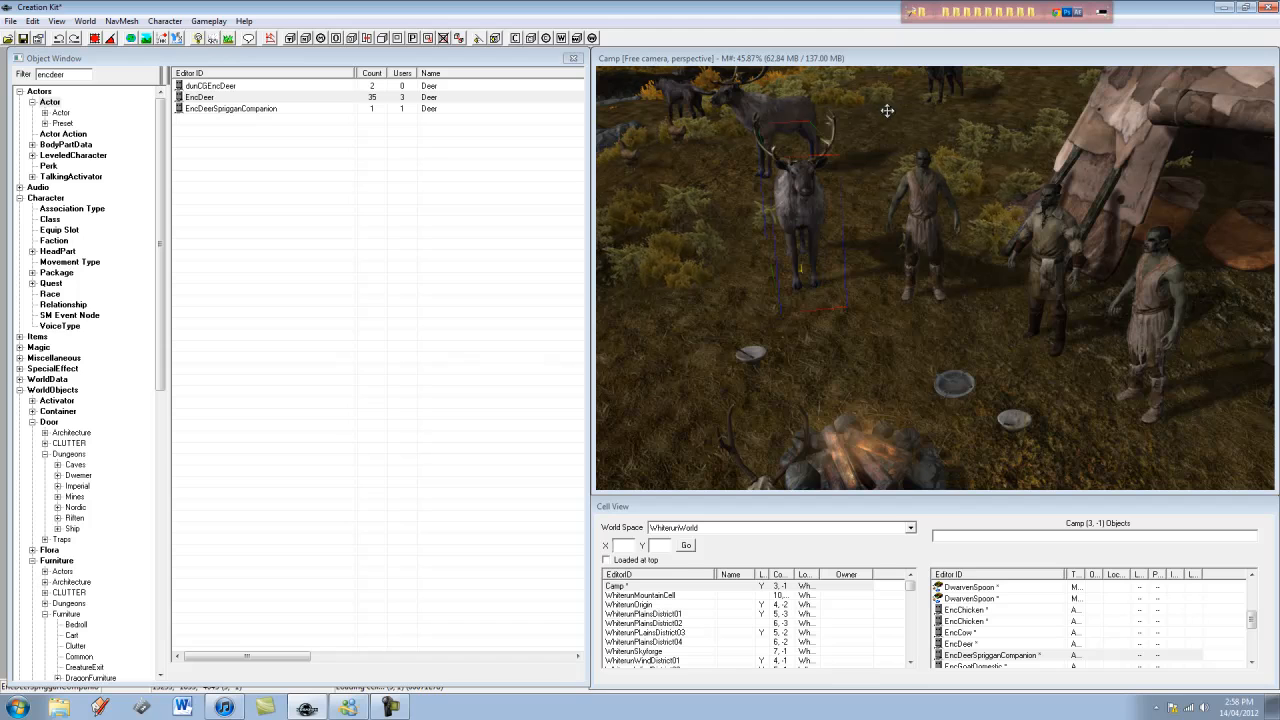
- Inspect the camp and the animals around it from a wide view and from closer up
{"action": "left_click", "coordinate": [877, 56]}
{"action": "scroll", "coordinate": [872, 398], "scroll_direction": "down", "scroll_amount": 6}
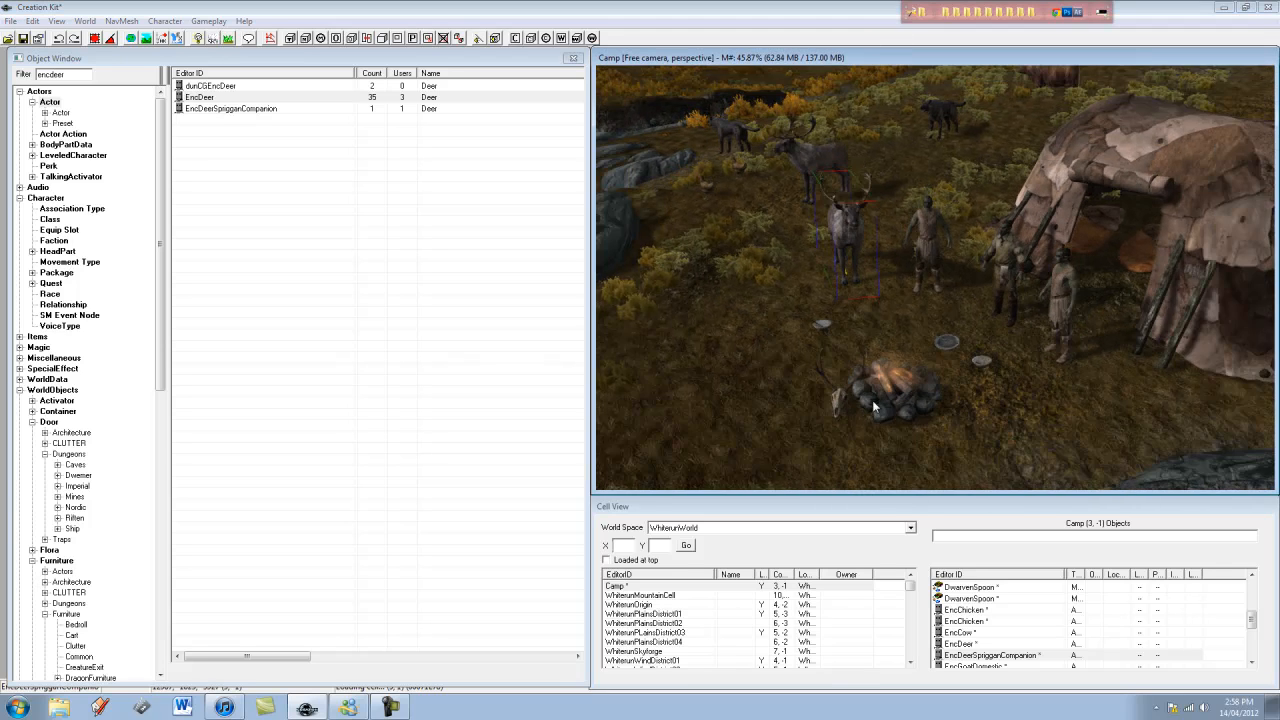
{"action": "right_click", "coordinate": [870, 390]}
{"action": "left_click", "coordinate": [838, 54]}
{"action": "scroll", "coordinate": [885, 155], "scroll_direction": "down", "scroll_amount": 7}
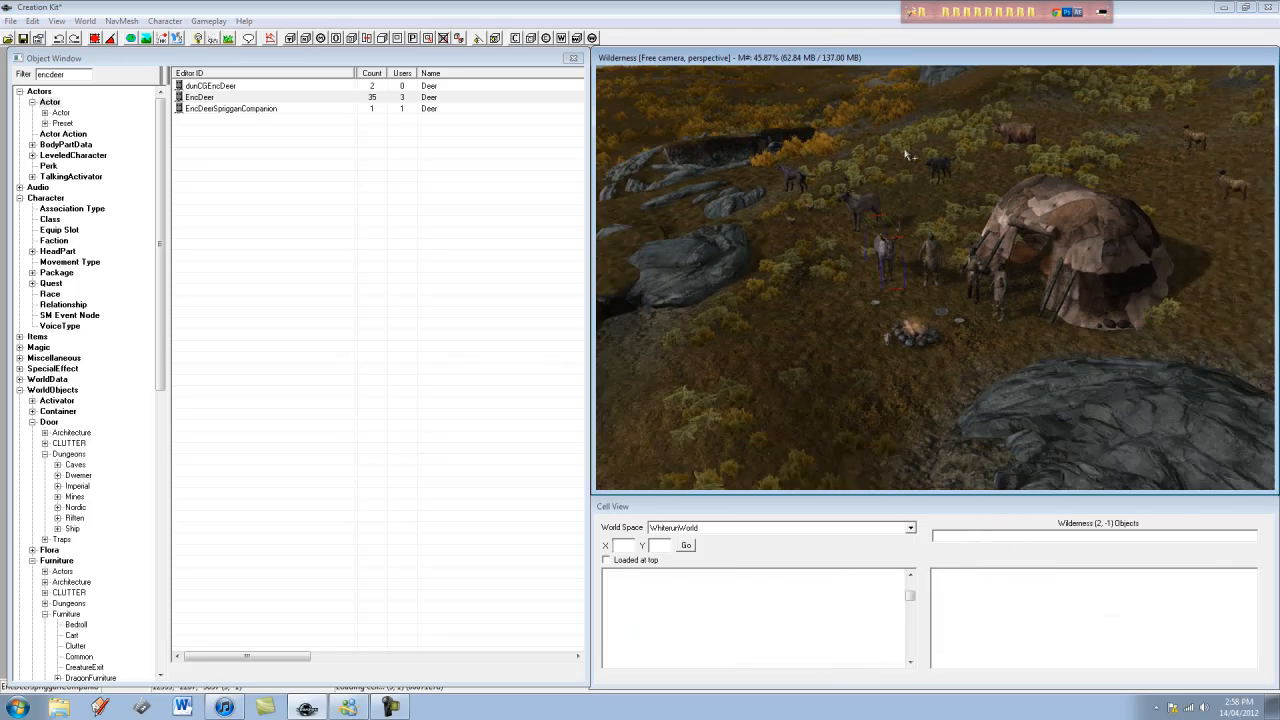
{"action": "middle_click_drag", "start_coordinate": [958, 173], "coordinate": [1006, 224]}
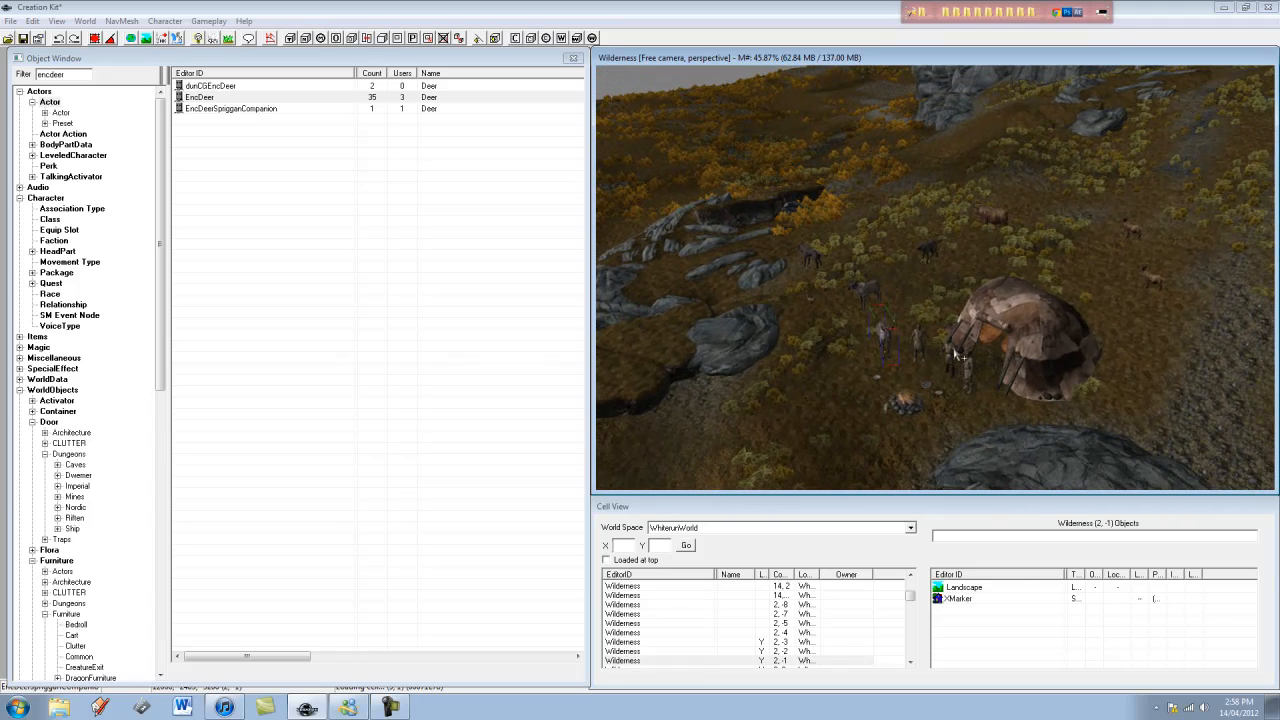
{"action": "scroll", "coordinate": [957, 355], "scroll_direction": "up", "scroll_amount": 6}
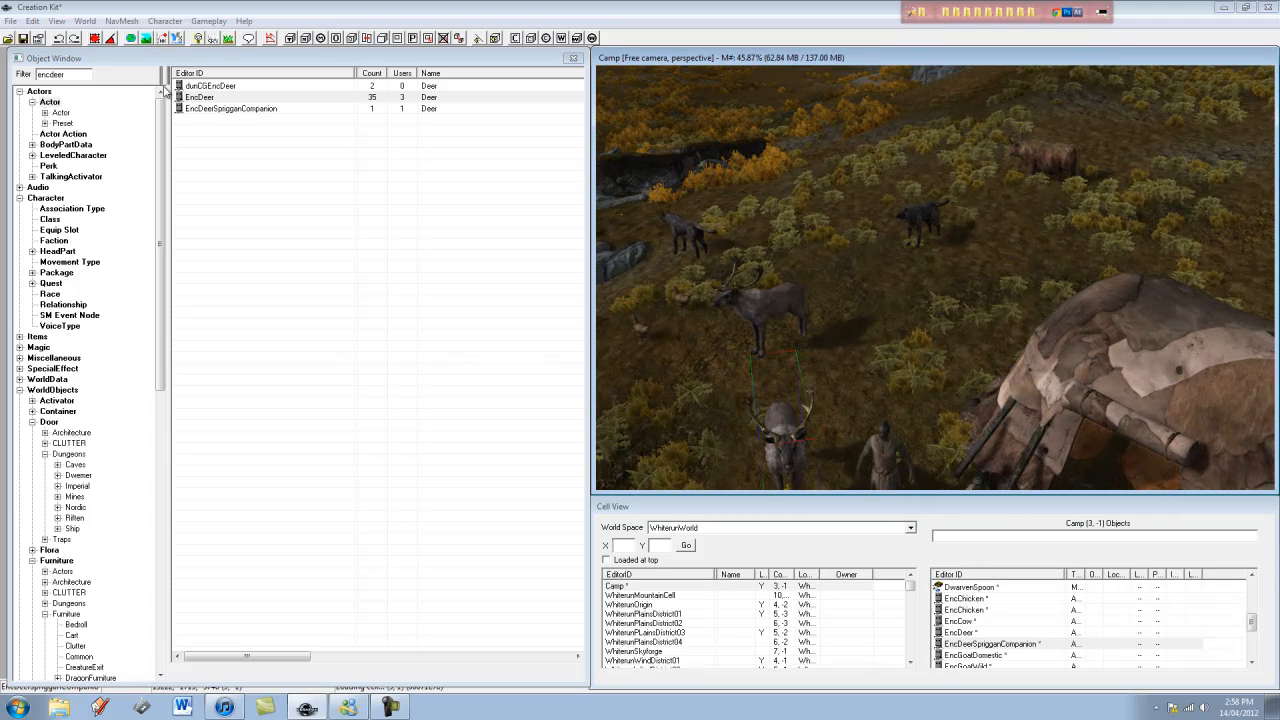
- Filter the Actor list for "whiterungang" again
{"action": "left_click", "coordinate": [82, 82]}
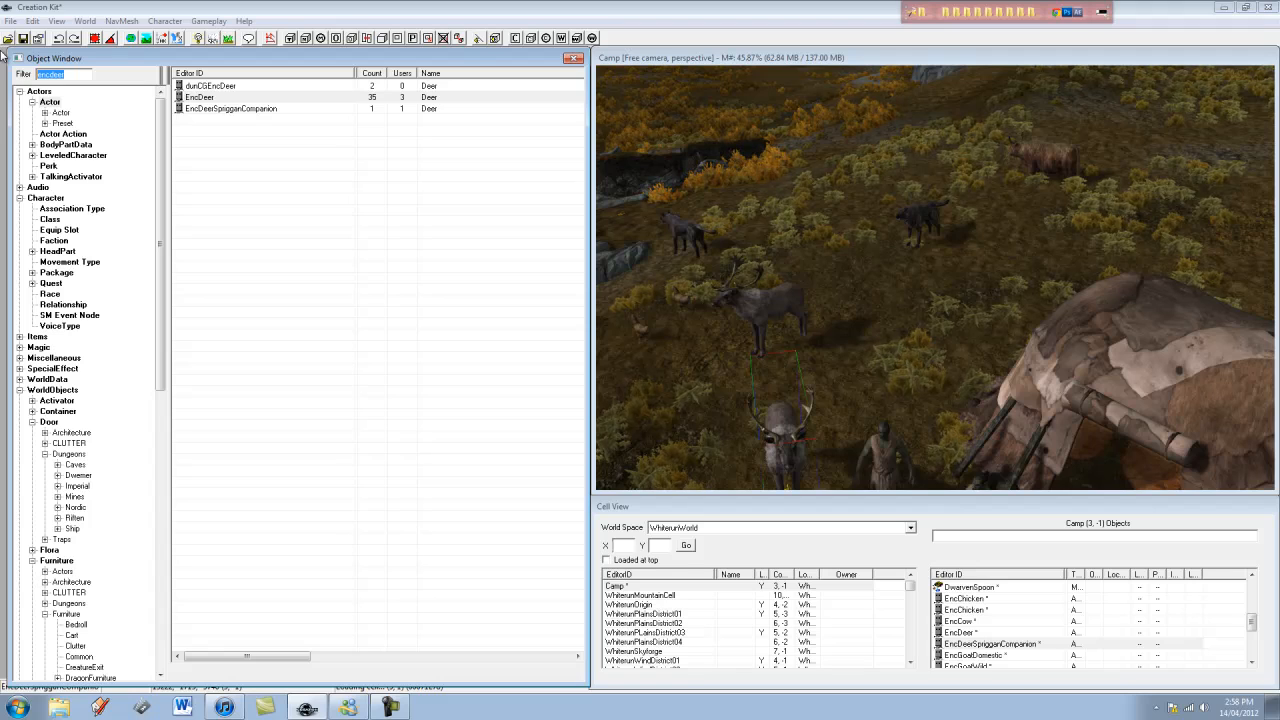
{"action": "type", "text": "e"}
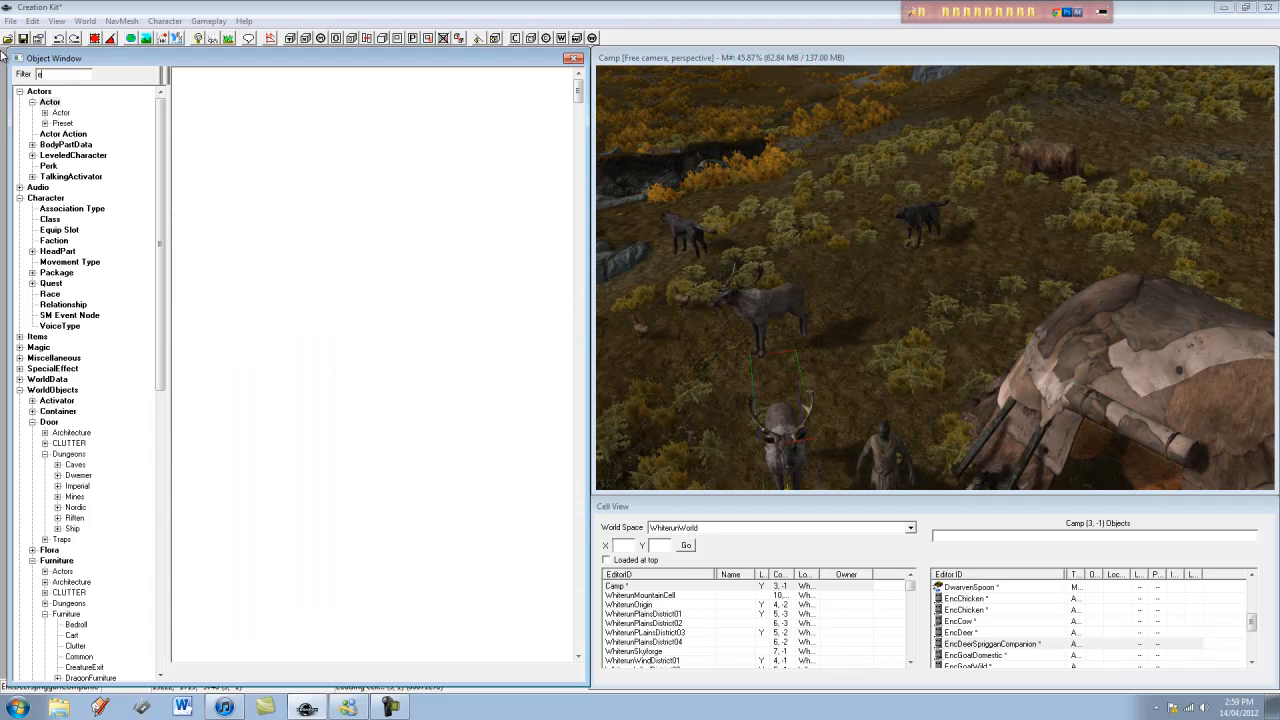
{"action": "type", "text": "h"}
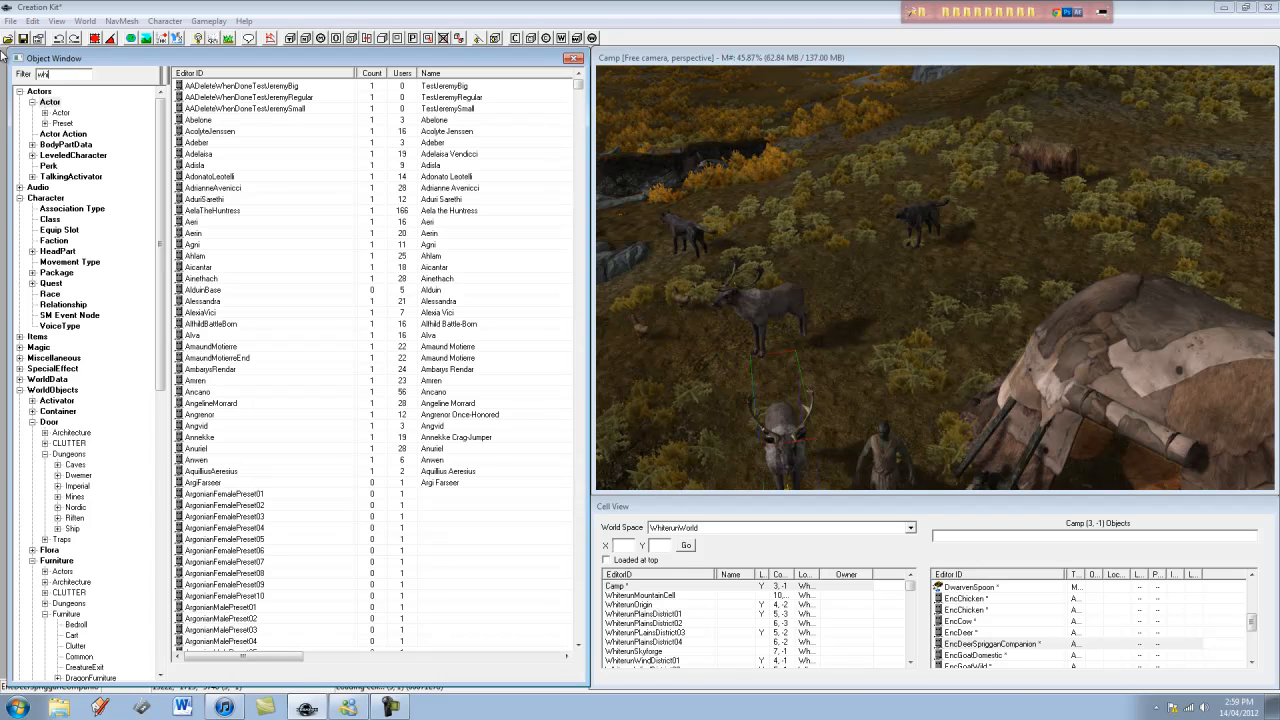
{"action": "type", "text": "iterungang"}
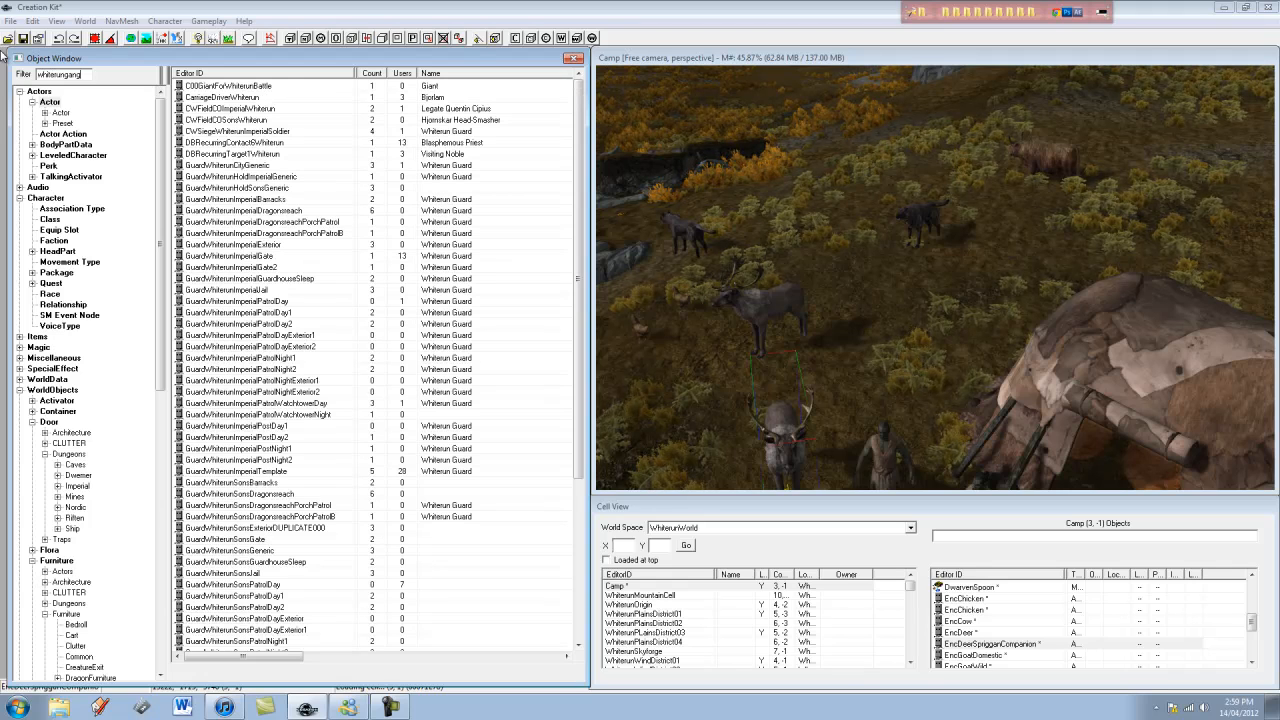
- Open the CWMission11OrcBasePackageGoHunting package from TheWhiterunGangMember2's AI packages and review its package data and conditions
{"action": "left_click", "coordinate": [268, 108]}
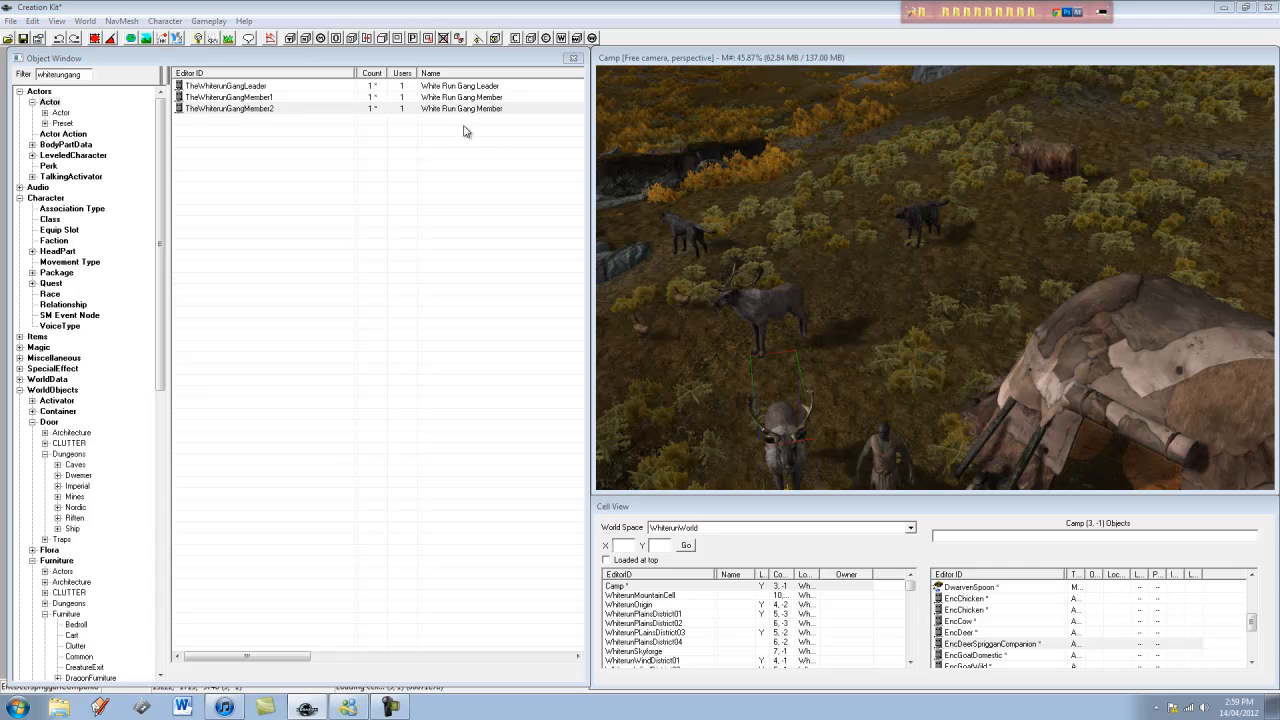
{"action": "double_click", "coordinate": [509, 109]}
{"action": "left_click", "coordinate": [668, 156]}
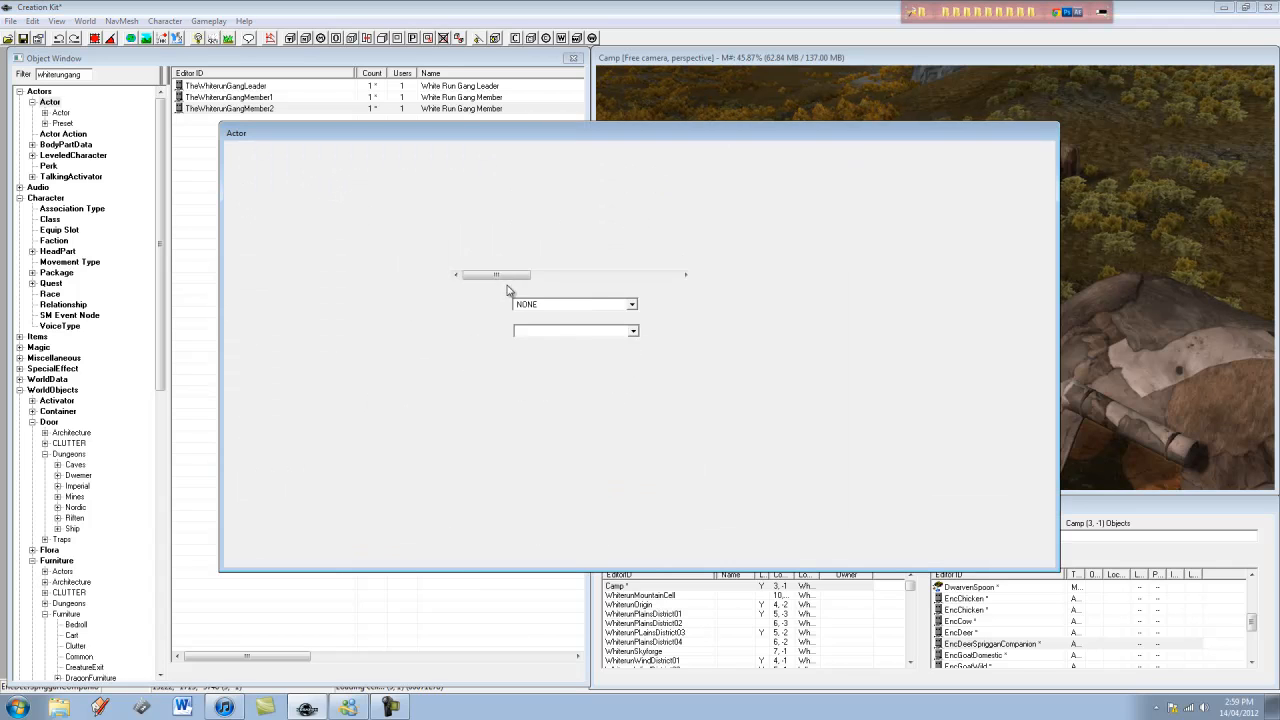
{"action": "left_click", "coordinate": [517, 220]}
{"action": "double_click", "coordinate": [517, 220]}
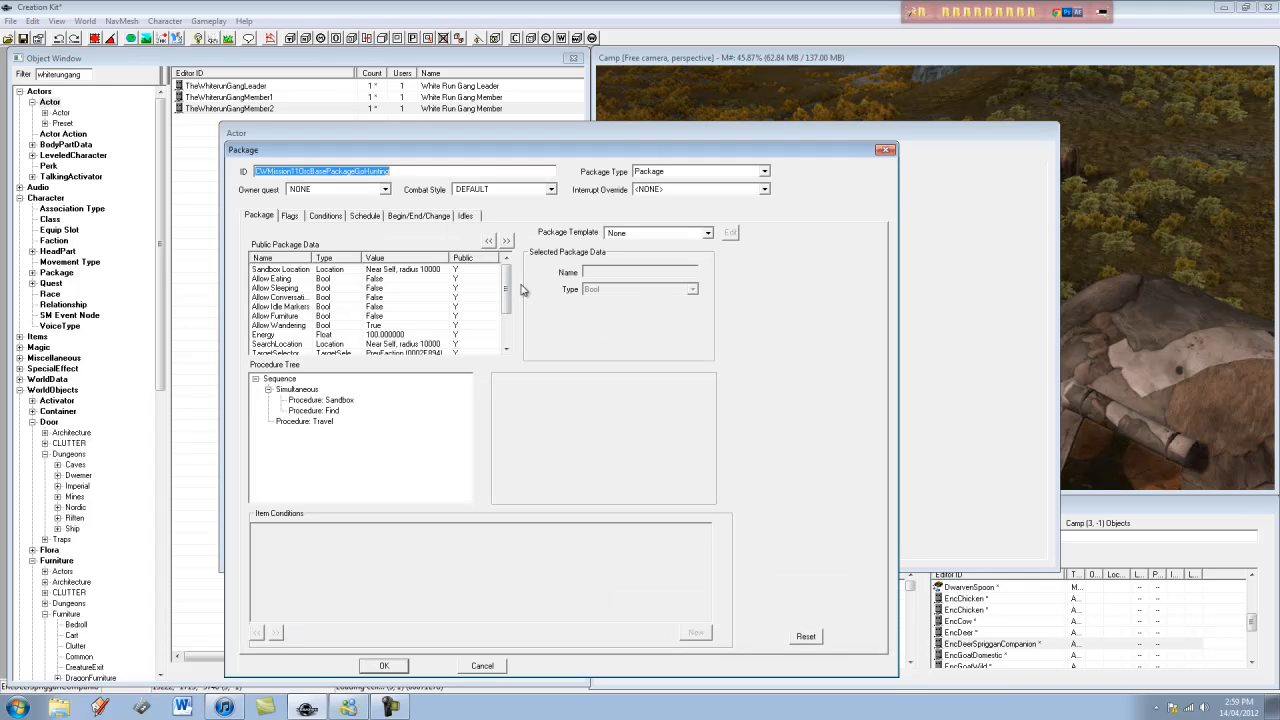
{"action": "scroll", "coordinate": [512, 292], "scroll_direction": "down", "scroll_amount": 2}
{"action": "left_click", "coordinate": [326, 215]}
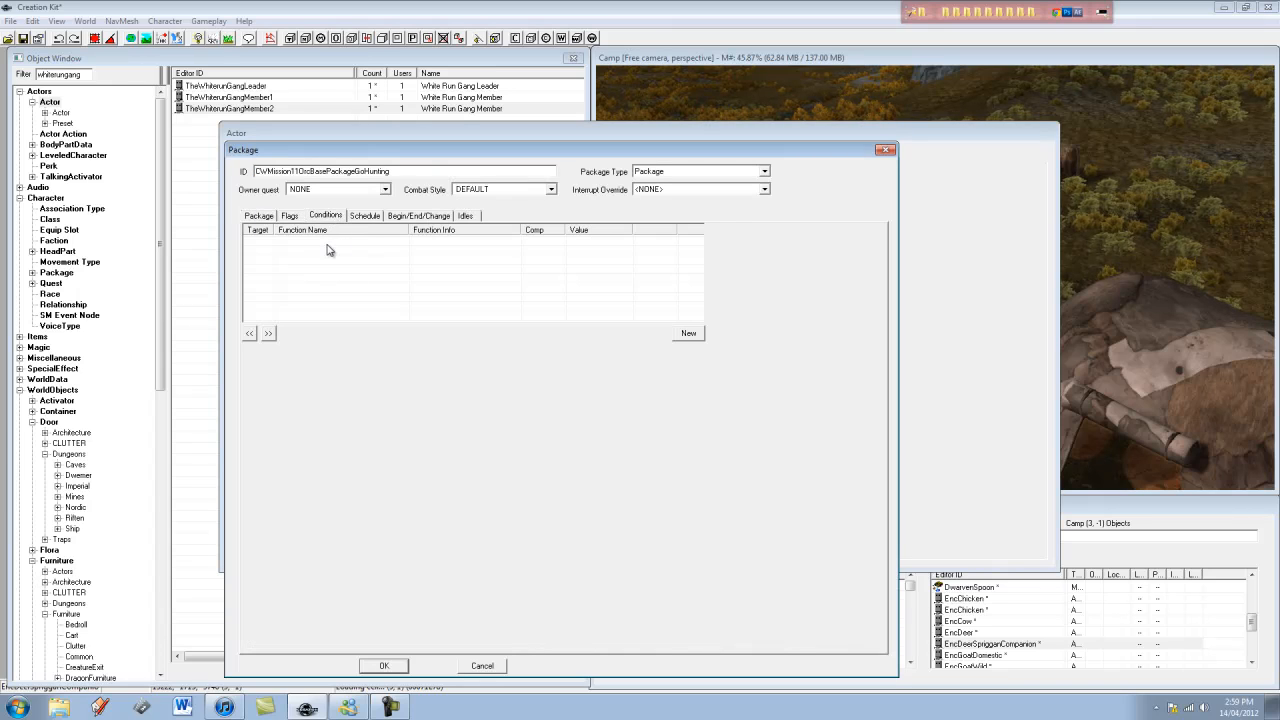
- Keep the hunting package's schedule at Any for both day of week and date
{"action": "left_click", "coordinate": [364, 215]}
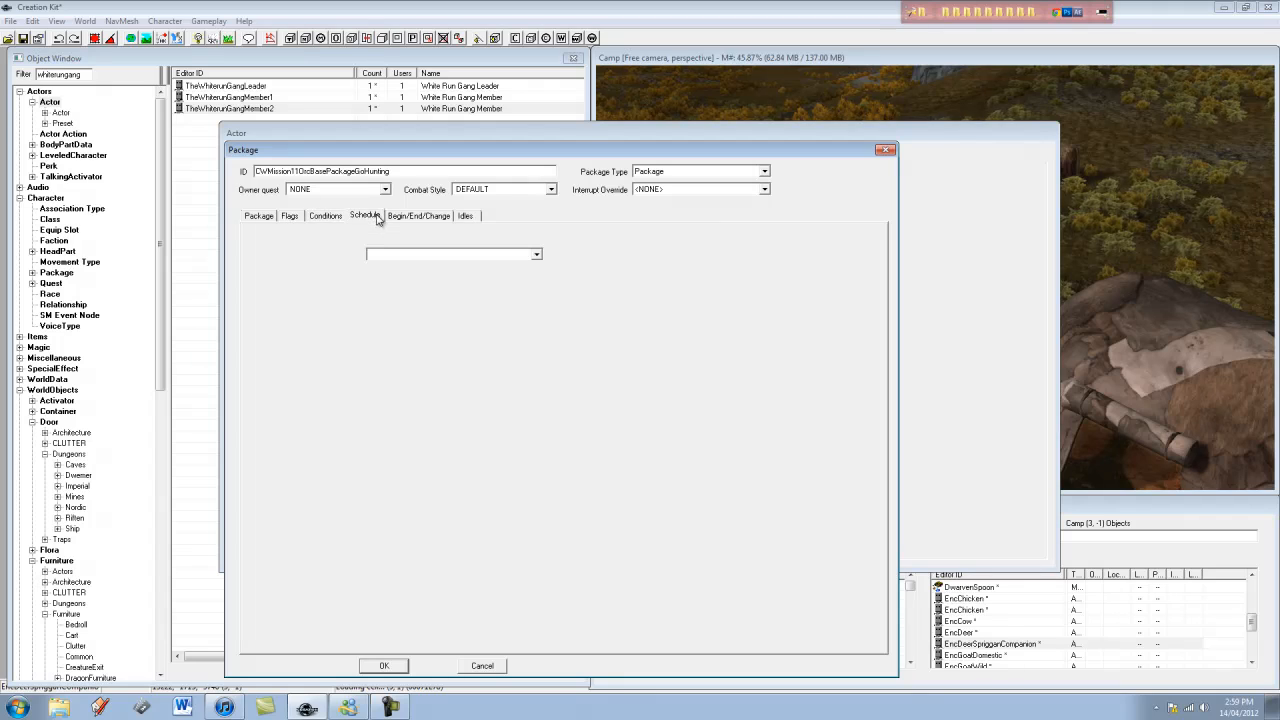
{"action": "left_click", "coordinate": [418, 255]}
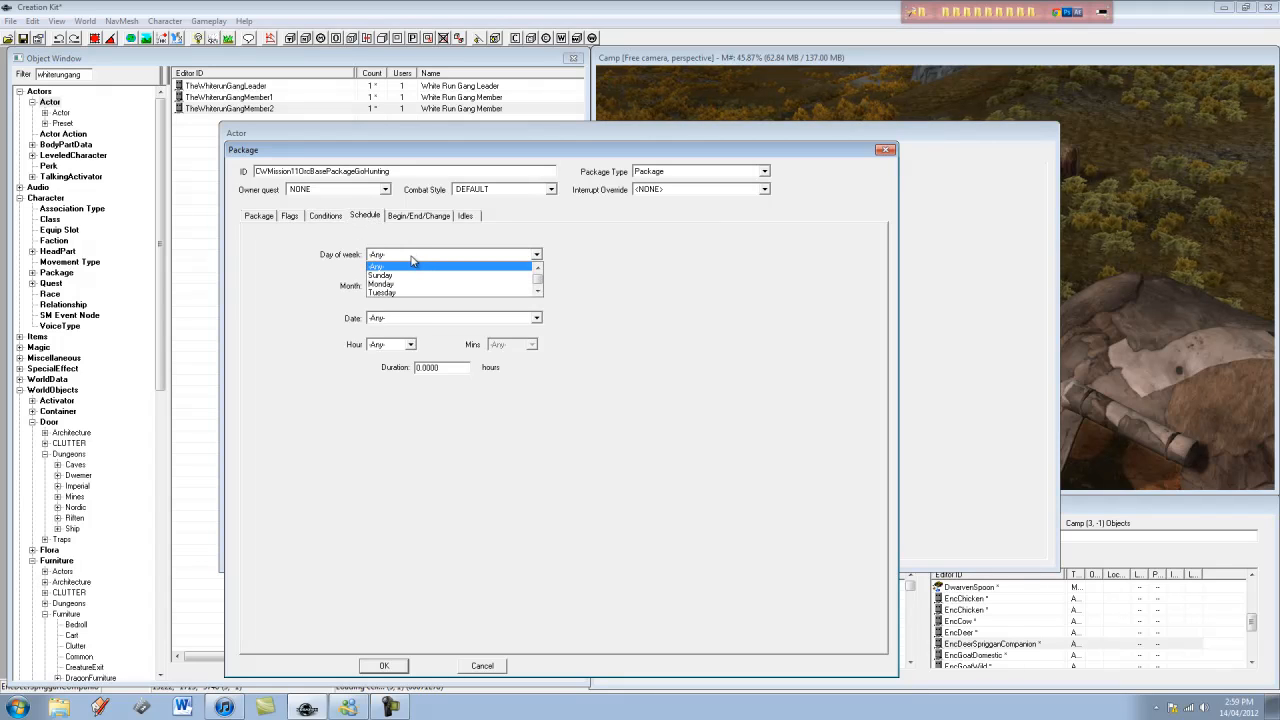
{"action": "left_click", "coordinate": [414, 266]}
{"action": "left_click", "coordinate": [420, 320]}
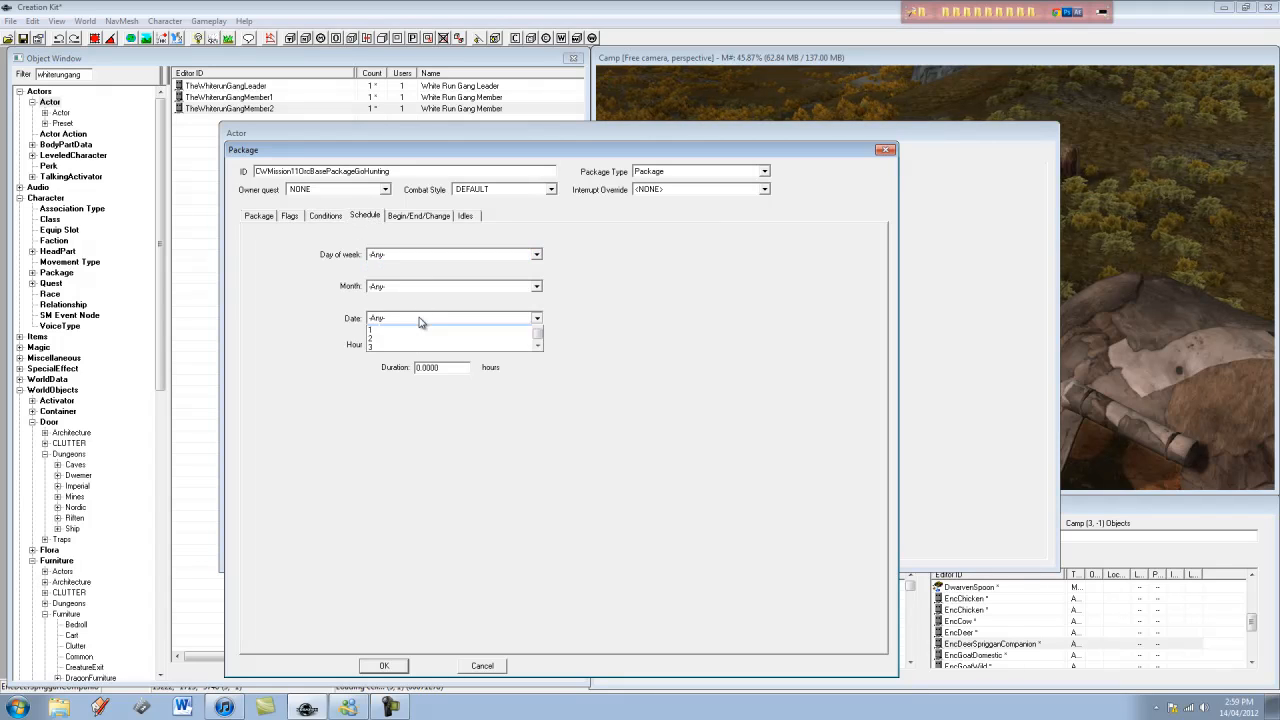
{"action": "left_click", "coordinate": [400, 329]}
- Set the hunting package's scheduled start time to hour 16 and 30 minutes
{"action": "left_click", "coordinate": [410, 345]}
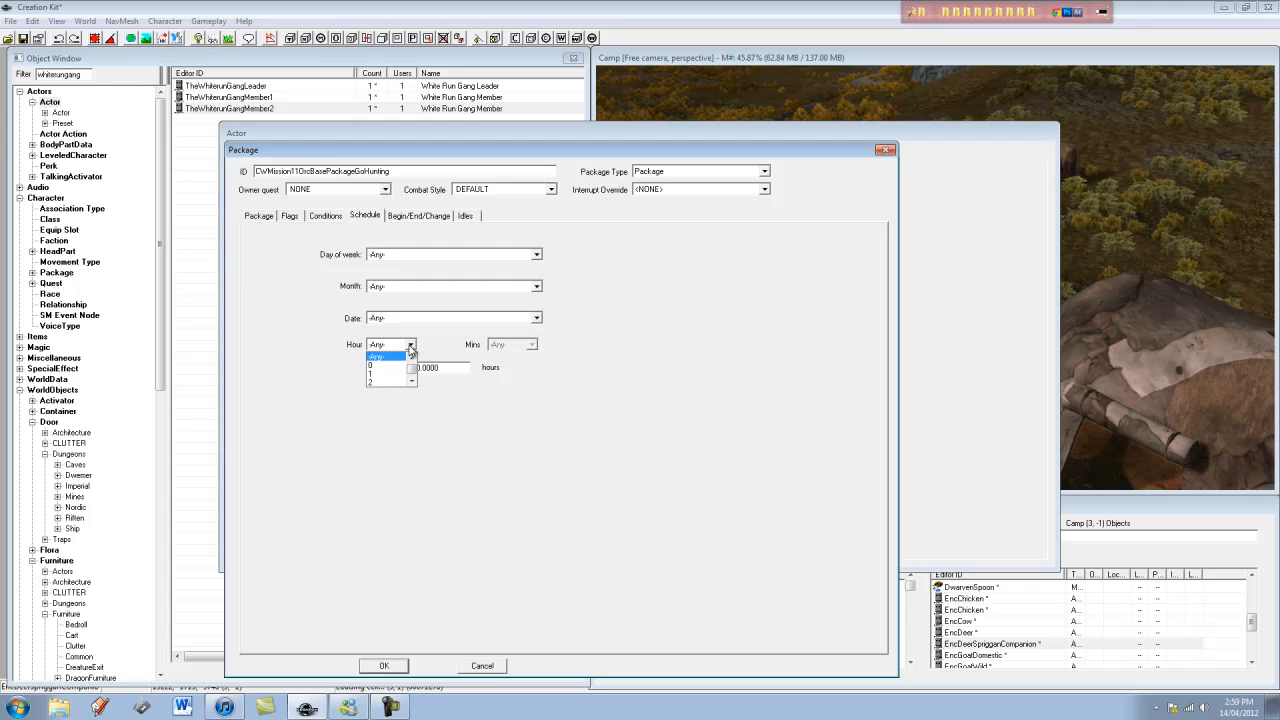
{"action": "scroll", "coordinate": [410, 372], "scroll_direction": "down", "scroll_amount": 7}
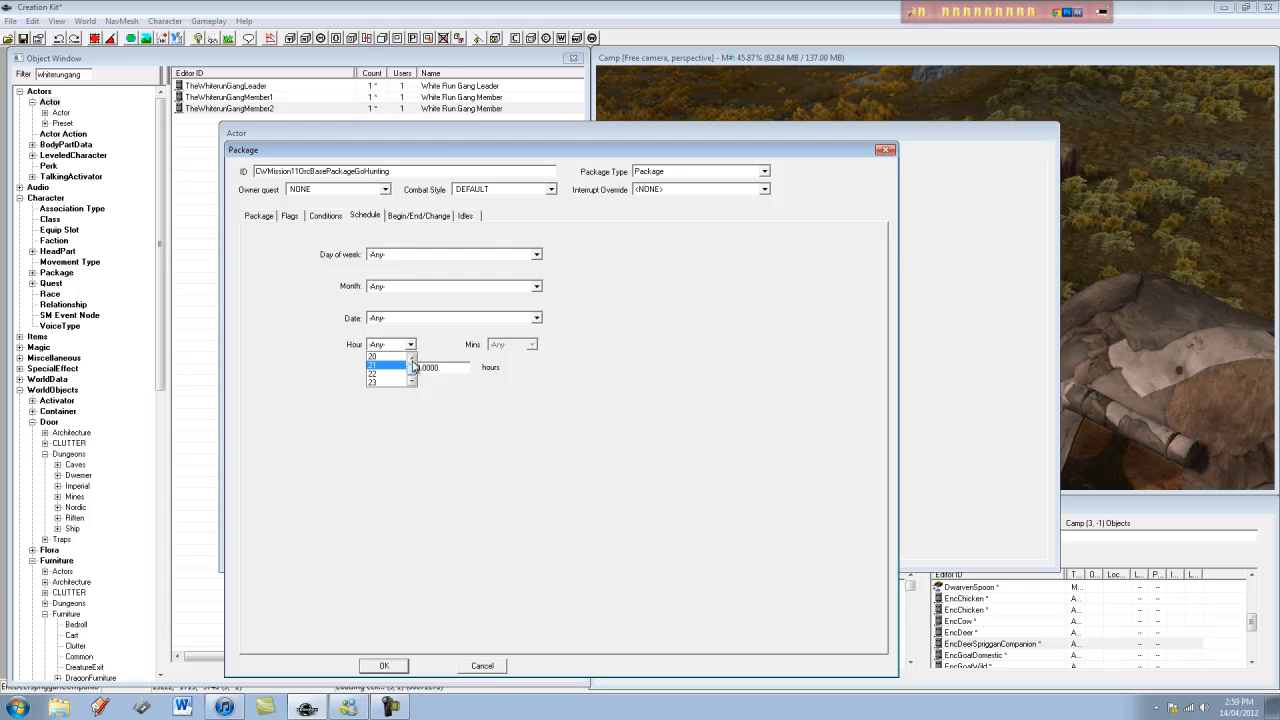
{"action": "left_click", "coordinate": [563, 383]}
{"action": "left_click", "coordinate": [391, 346]}
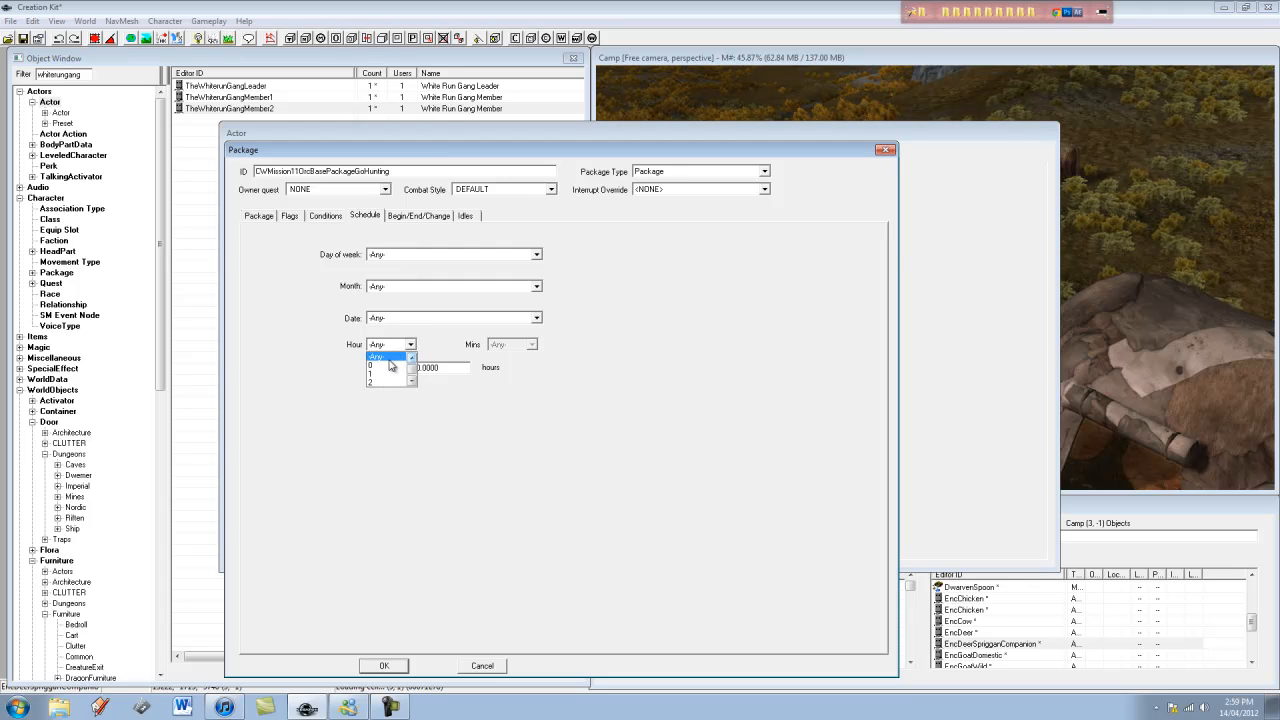
{"action": "scroll", "coordinate": [393, 383], "scroll_direction": "down", "scroll_amount": 4}
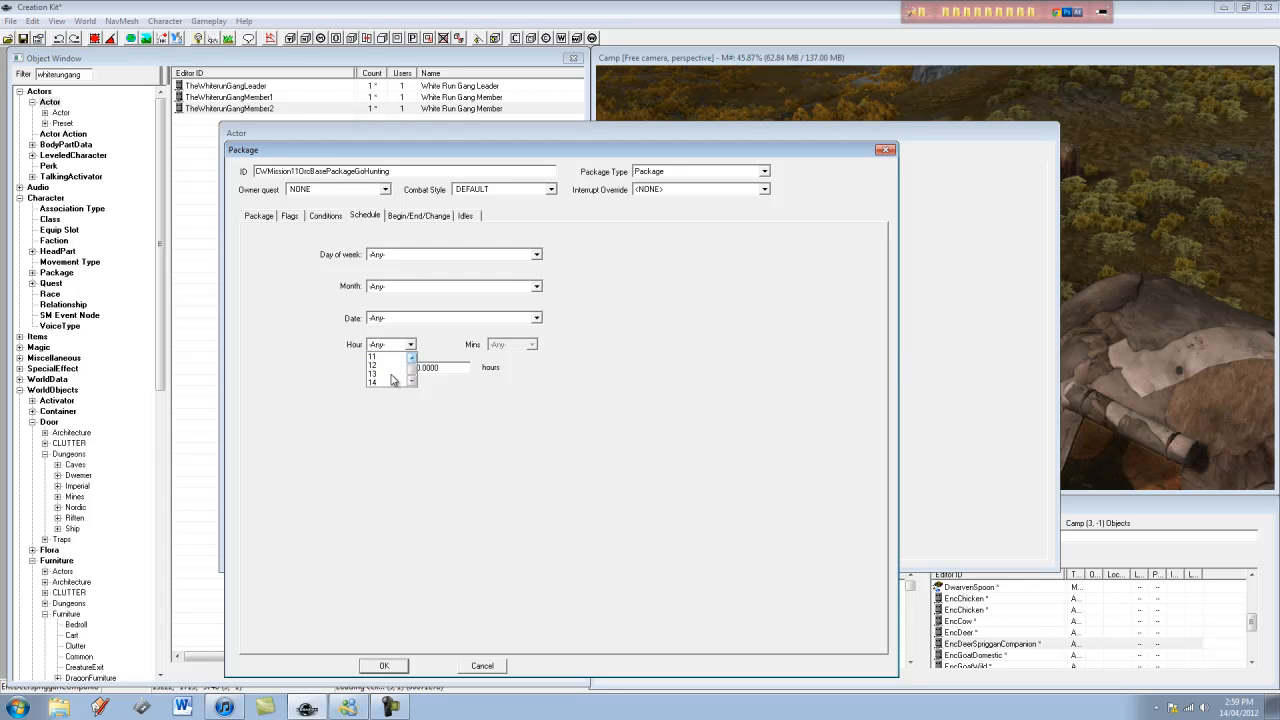
{"action": "scroll", "coordinate": [393, 380], "scroll_direction": "down", "scroll_amount": 1}
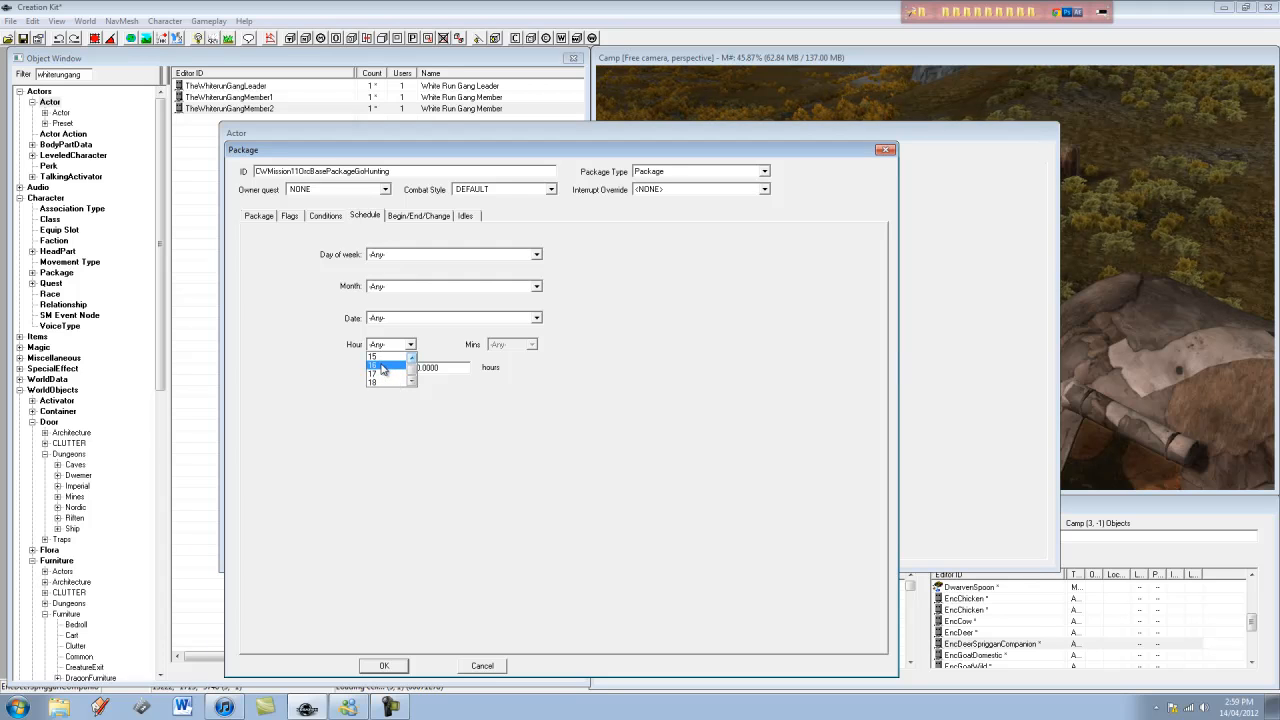
{"action": "scroll", "coordinate": [382, 368], "scroll_direction": "up", "scroll_amount": 4}
{"action": "scroll", "coordinate": [387, 380], "scroll_direction": "down", "scroll_amount": 1}
{"action": "left_click", "coordinate": [387, 382]}
{"action": "left_click", "coordinate": [508, 345]}
{"action": "scroll", "coordinate": [516, 369], "scroll_direction": "down", "scroll_amount": 2}
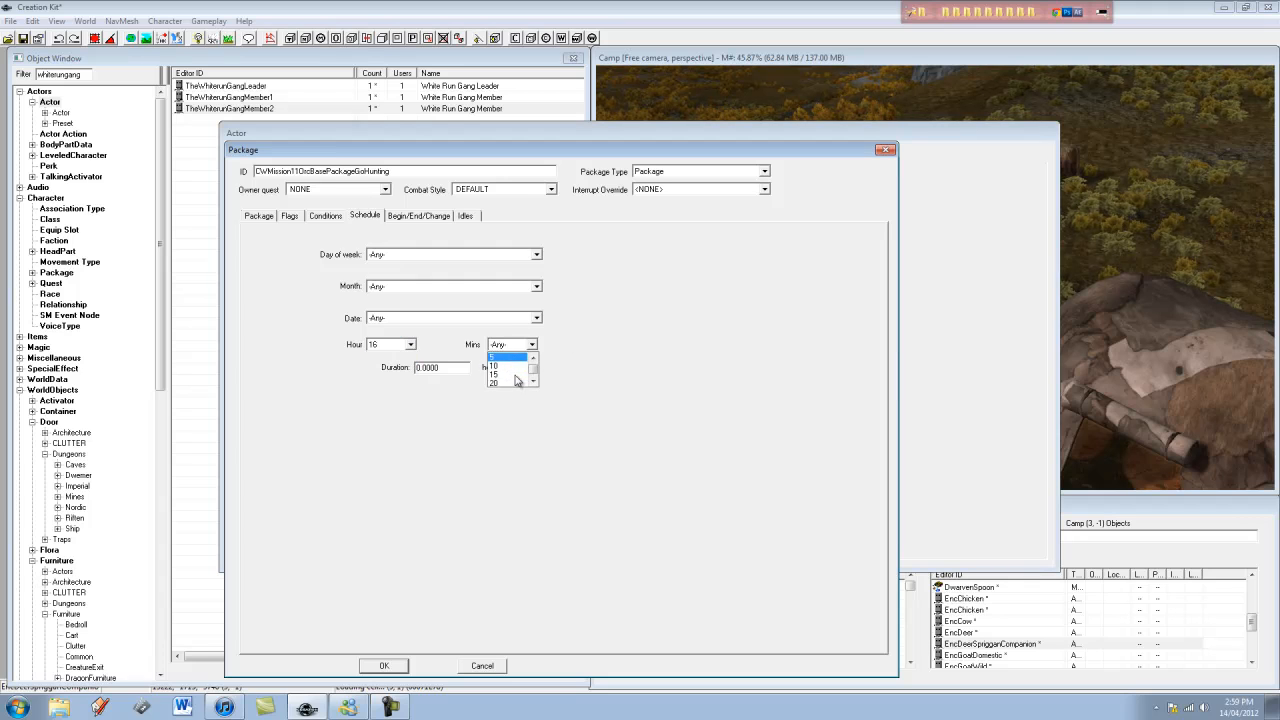
{"action": "left_click", "coordinate": [508, 374]}
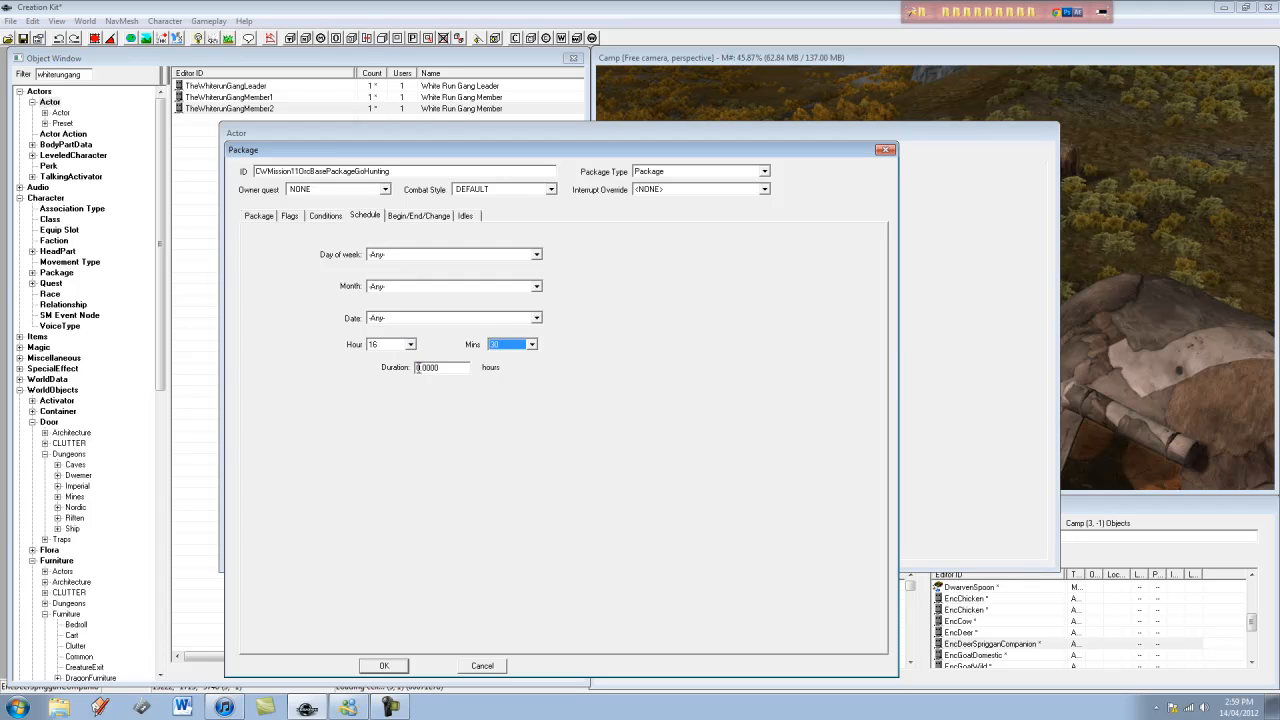
- Set the hunting package's duration to 0.5 hours and save both the package and TheWhiterunGangMember2
{"action": "left_click", "coordinate": [420, 368]}
{"action": "double_click", "coordinate": [418, 368]}
{"action": "type", "text": "0.5"}
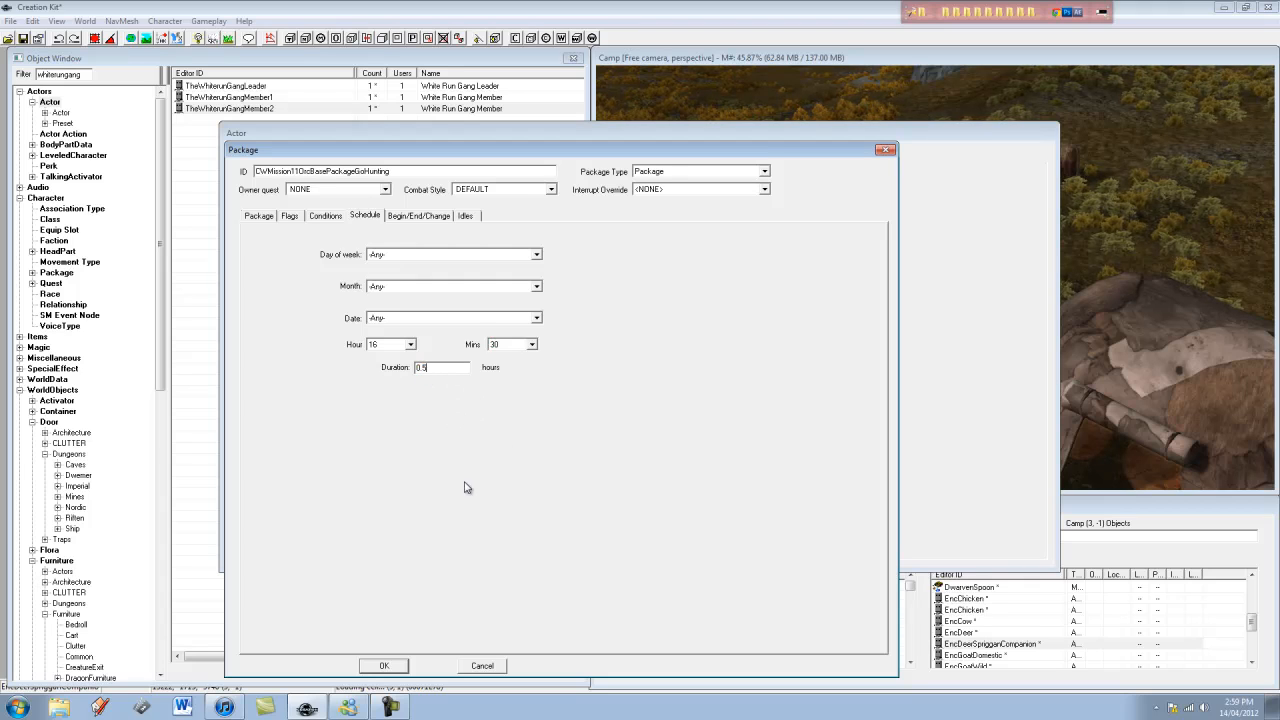
{"action": "left_click", "coordinate": [391, 667]}
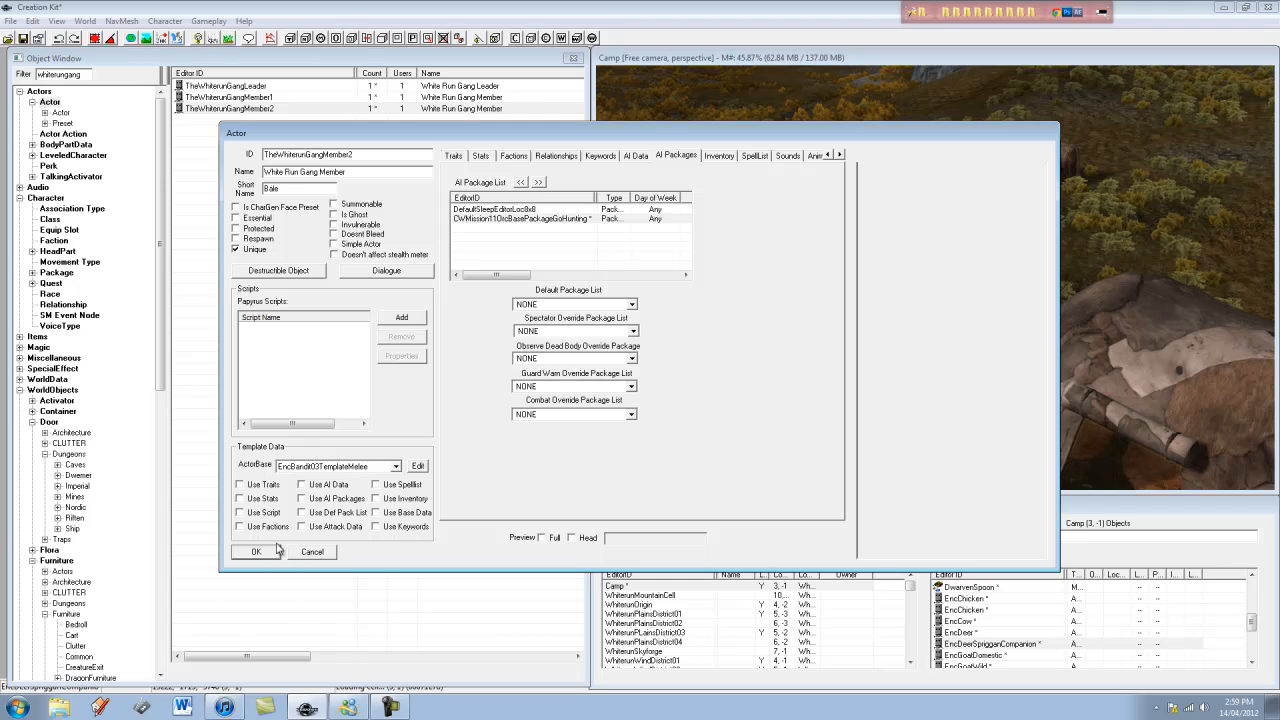
{"action": "left_click", "coordinate": [276, 551]}
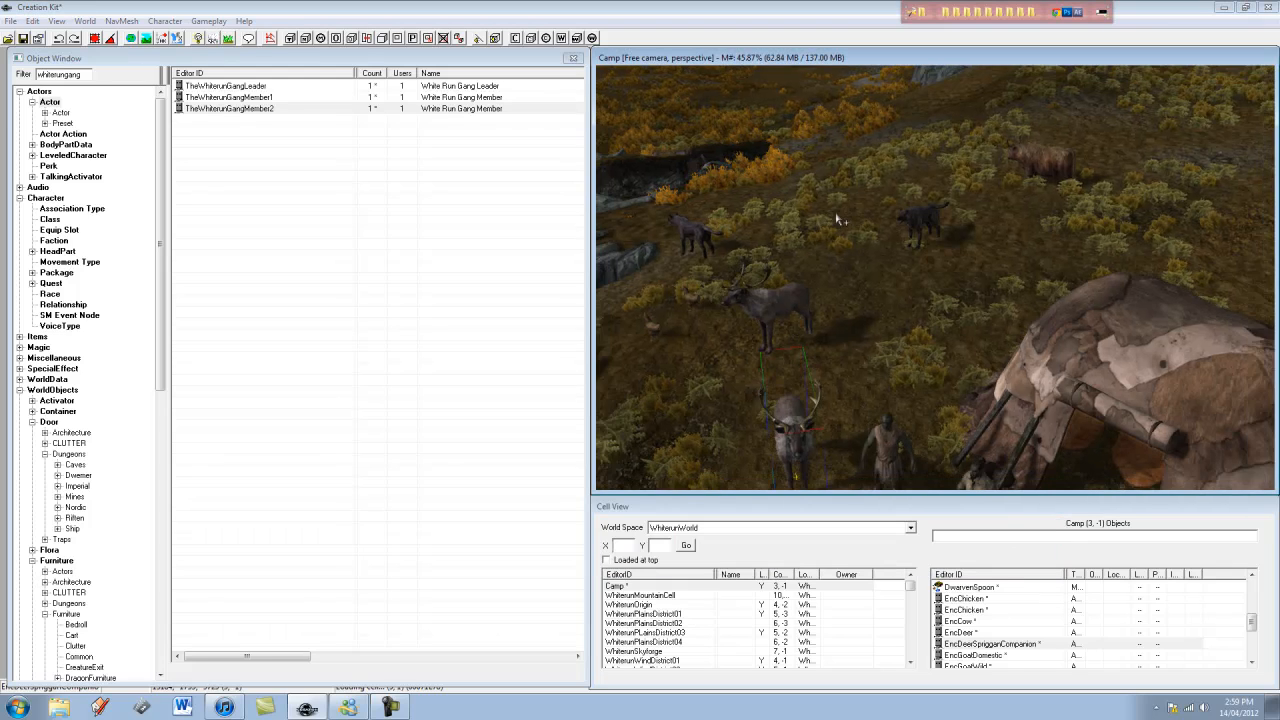
- Look over the camp and its animals, and select TheWhiterunGangLeader standing between the two gang members
{"action": "scroll", "coordinate": [963, 231], "scroll_direction": "down", "scroll_amount": 10}
{"action": "scroll", "coordinate": [976, 252], "scroll_direction": "up", "scroll_amount": 9}
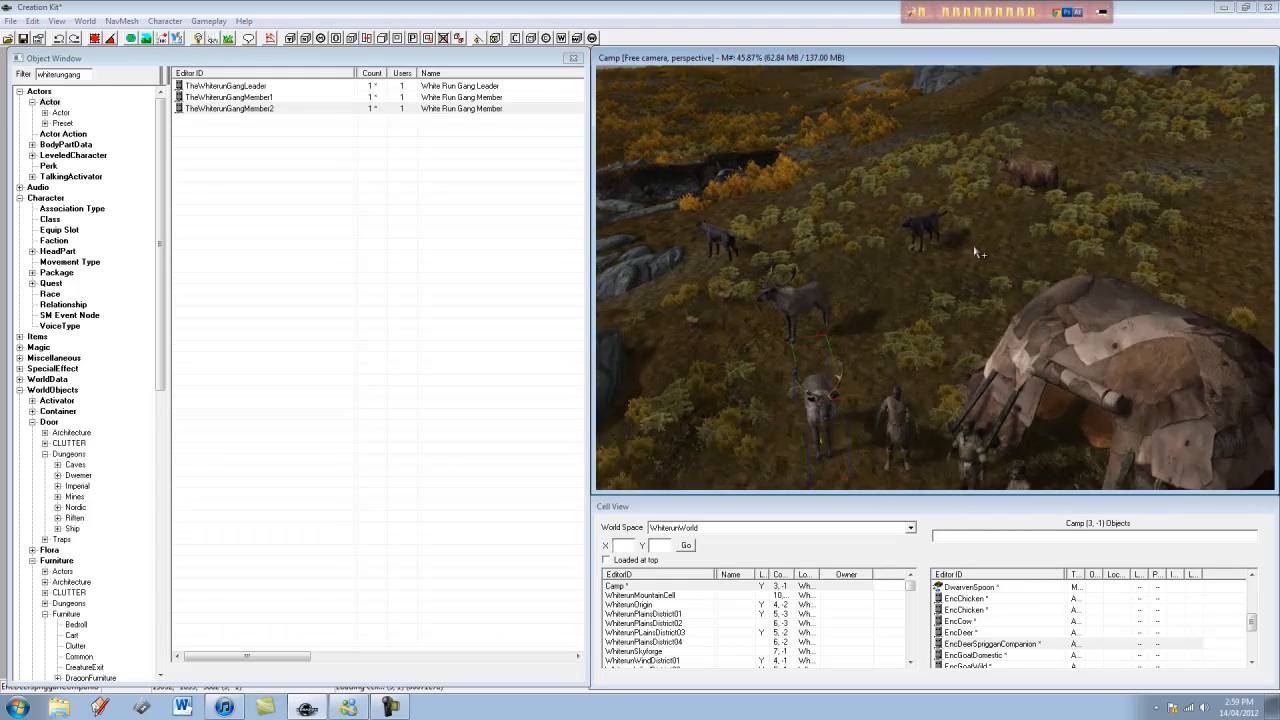
{"action": "scroll", "coordinate": [978, 253], "scroll_direction": "up", "scroll_amount": 3}
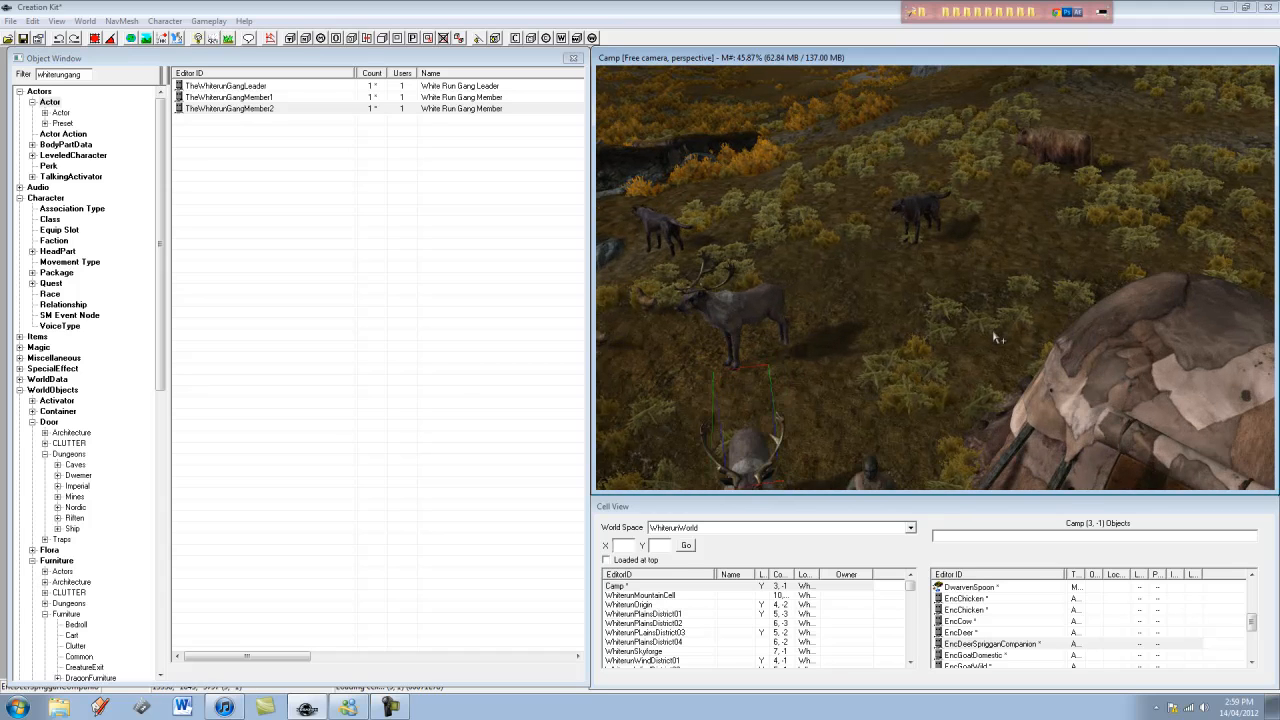
{"action": "middle_click_drag", "start_coordinate": [993, 333], "coordinate": [981, 358]}
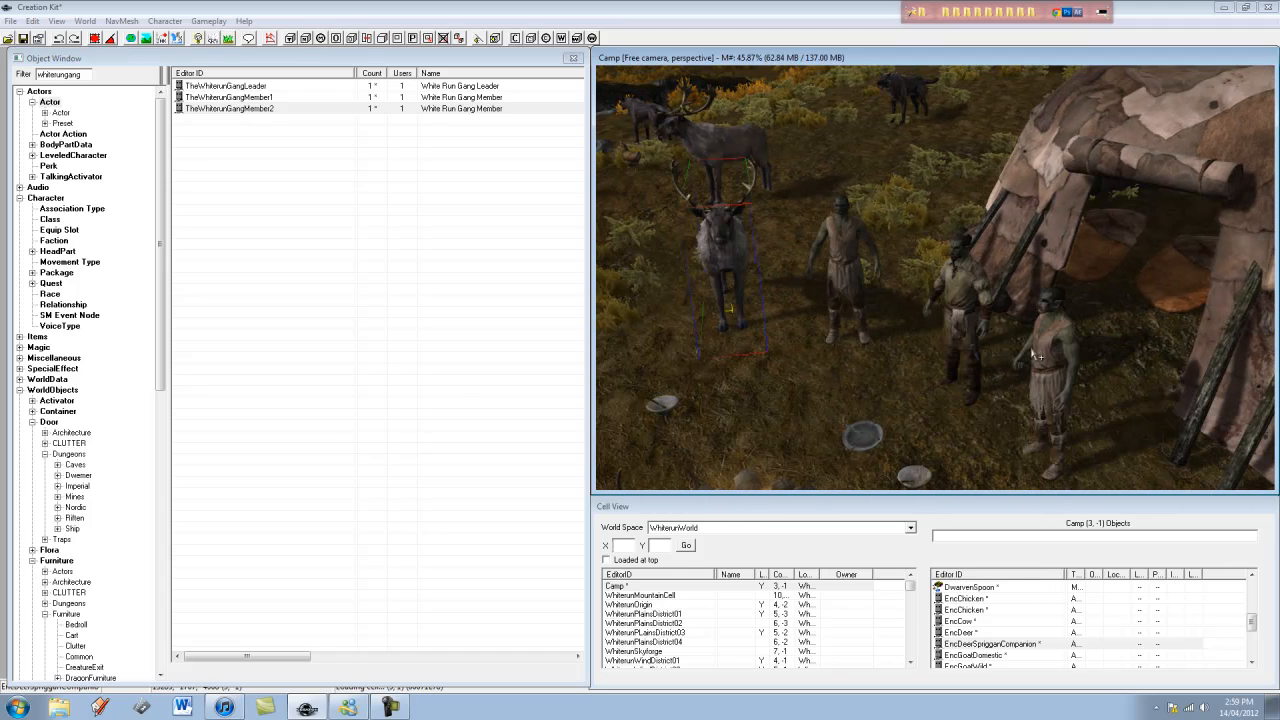
{"action": "left_click", "coordinate": [955, 322]}
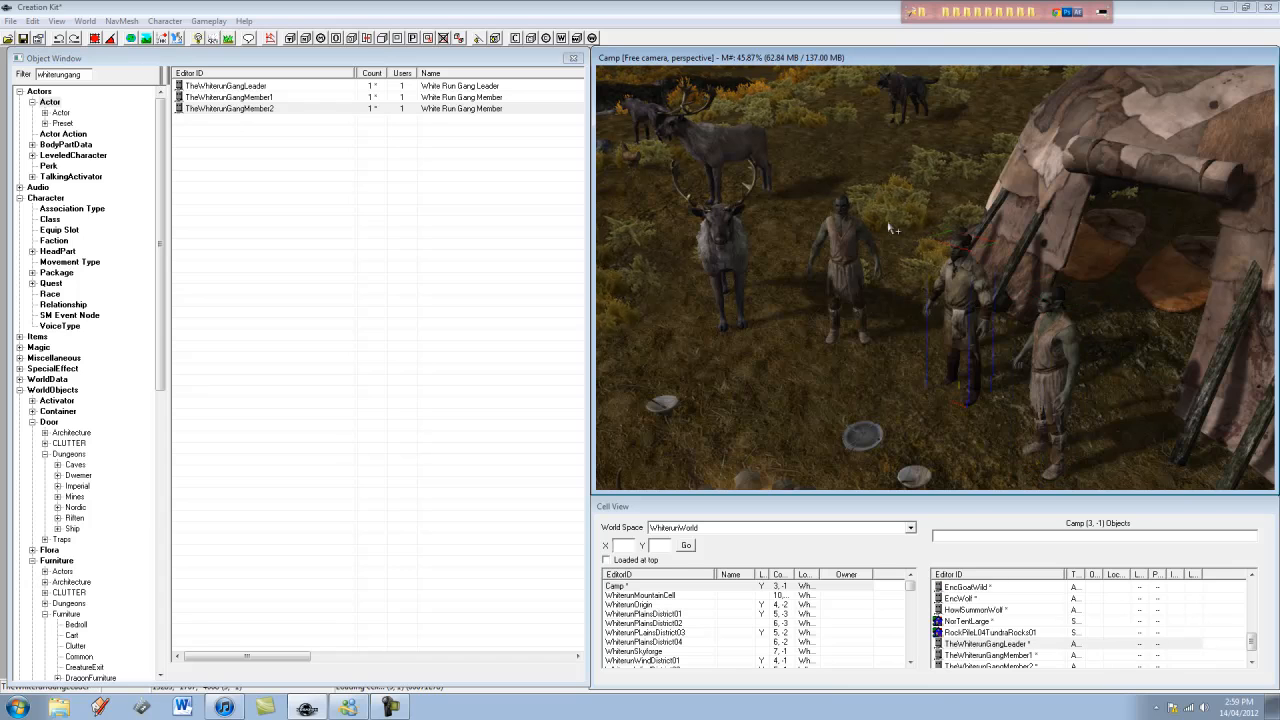
- Examine the placed gang leader, both gang members, the tent, campfire and animals from far away and up close
{"action": "scroll", "coordinate": [875, 175], "scroll_direction": "down", "scroll_amount": 3}
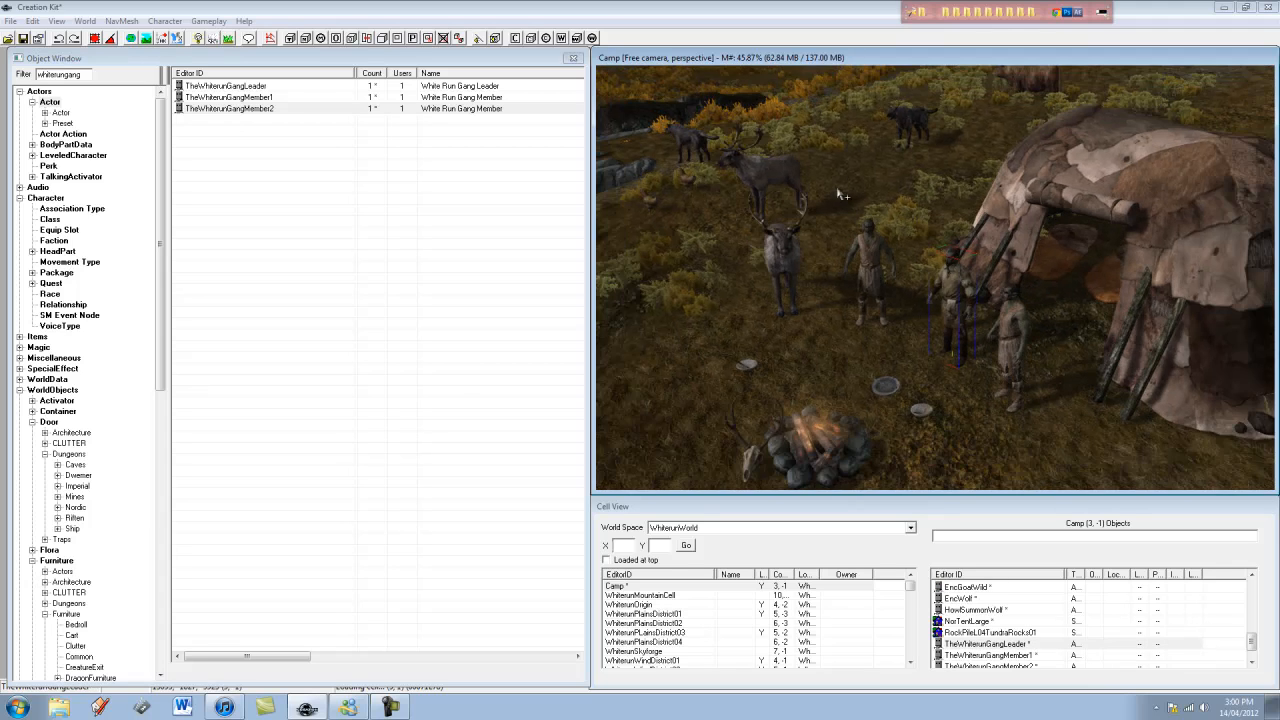
{"action": "scroll", "coordinate": [870, 163], "scroll_direction": "down", "scroll_amount": 2}
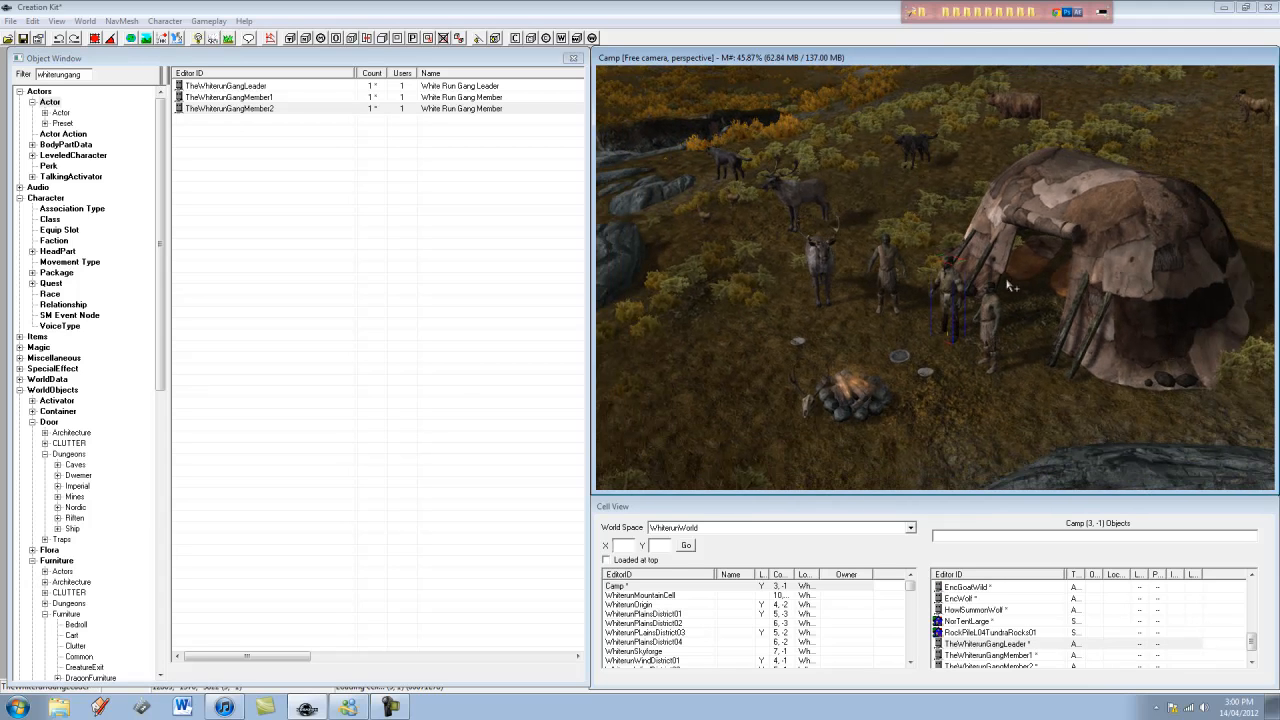
{"action": "scroll", "coordinate": [1010, 285], "scroll_direction": "down", "scroll_amount": 2}
{"action": "scroll", "coordinate": [1010, 285], "scroll_direction": "up", "scroll_amount": 2}
{"action": "scroll", "coordinate": [1003, 292], "scroll_direction": "up", "scroll_amount": 2}
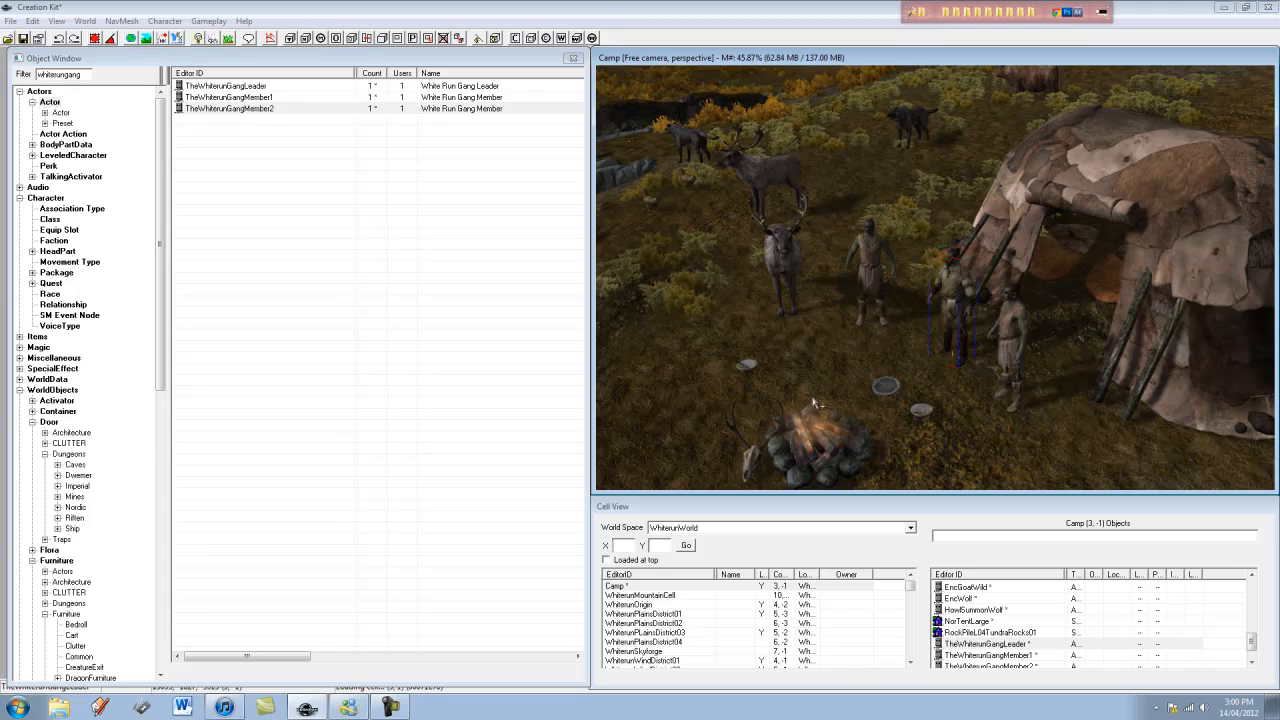
{"action": "scroll", "coordinate": [1010, 335], "scroll_direction": "up", "scroll_amount": 5}
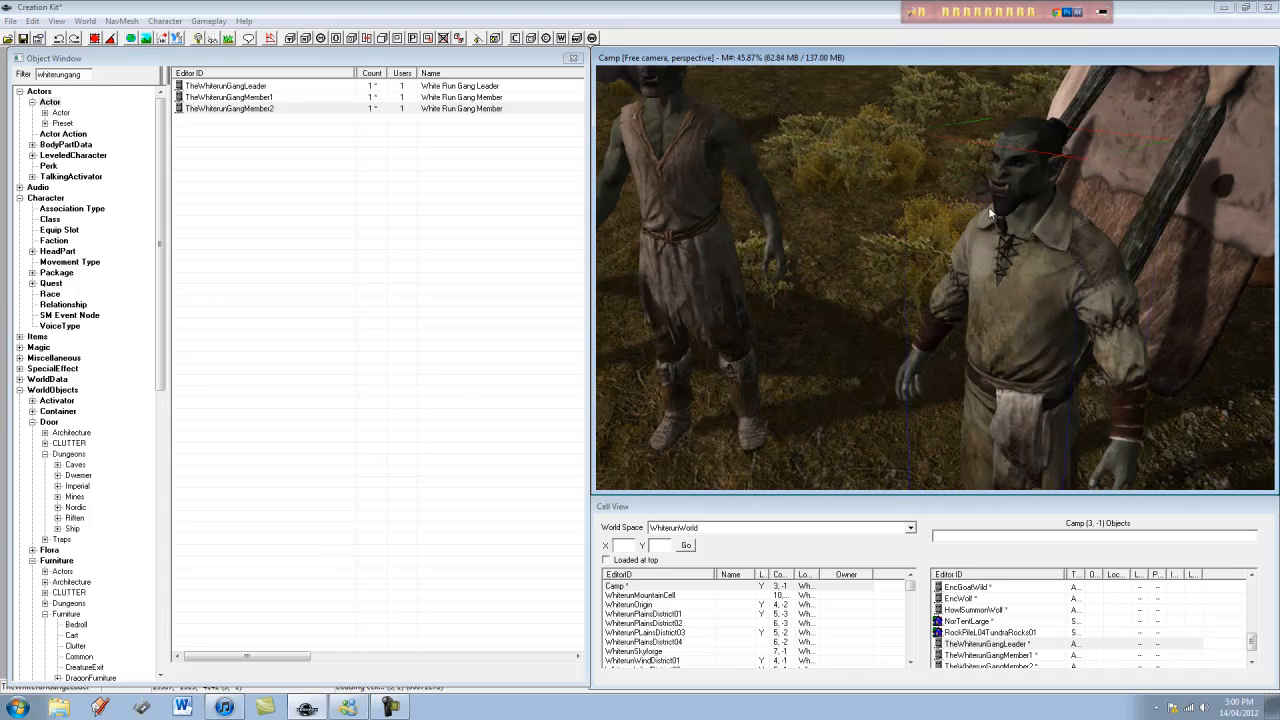
{"action": "middle_click_drag", "start_coordinate": [648, 175], "coordinate": [984, 295]}
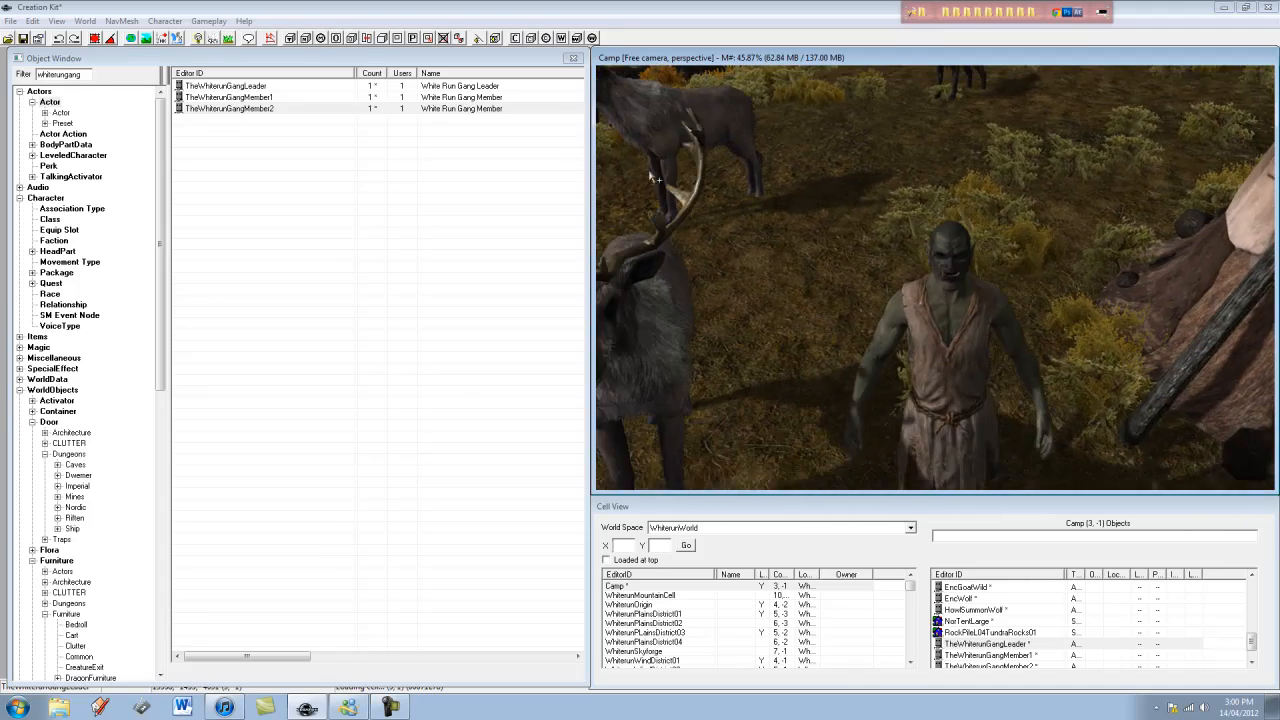
{"action": "scroll", "coordinate": [984, 295], "scroll_direction": "down", "scroll_amount": 4}
{"action": "scroll", "coordinate": [984, 295], "scroll_direction": "up", "scroll_amount": 5}
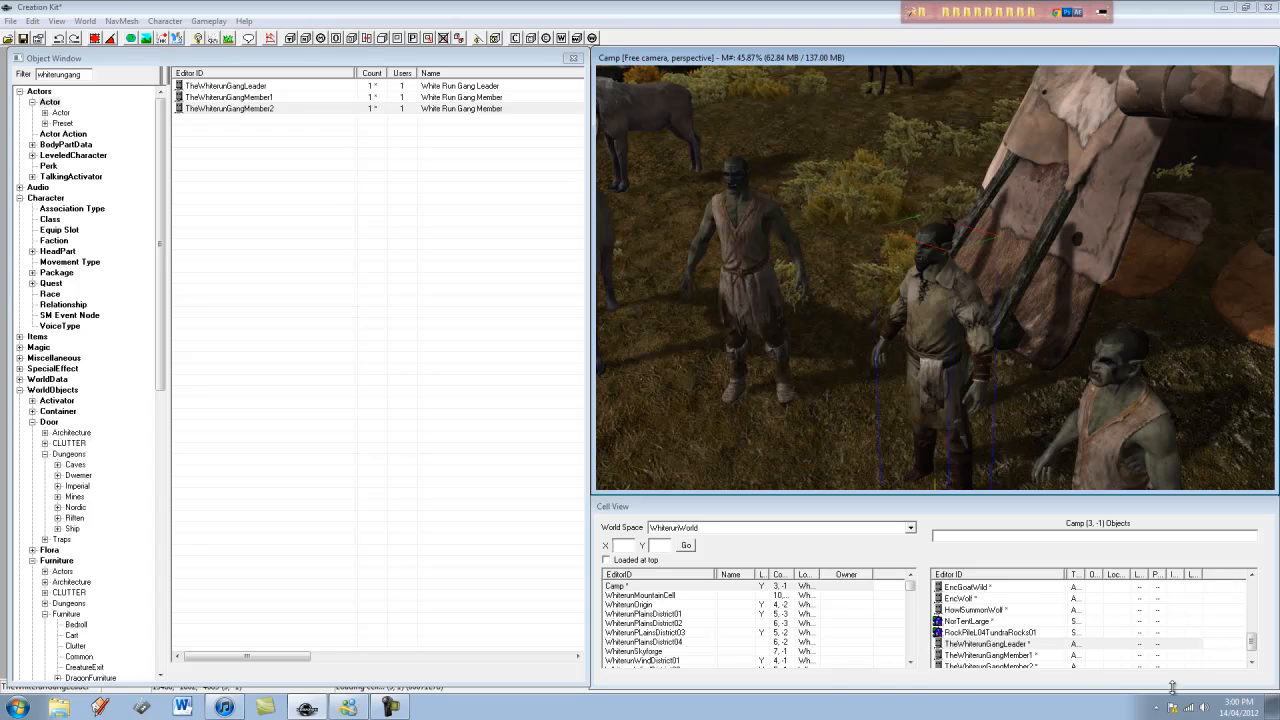
{"action": "left_click", "coordinate": [390, 707]}
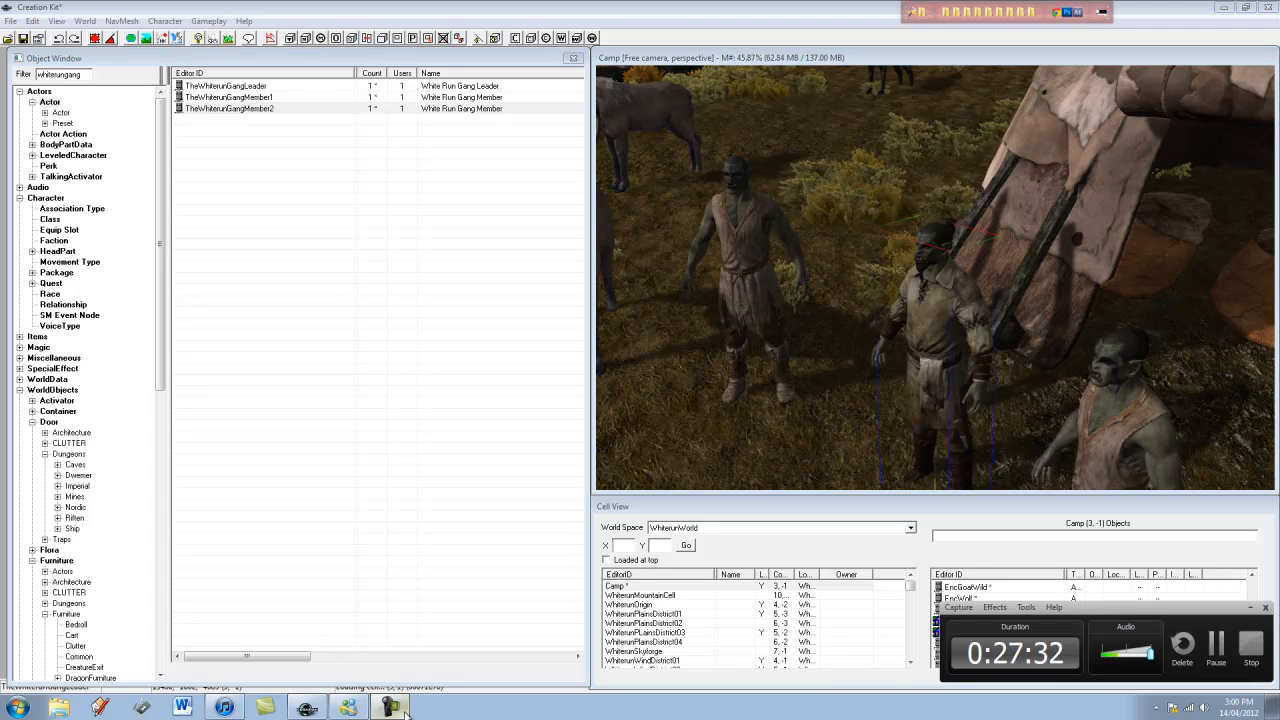
{"action": "left_click", "coordinate": [1252, 645]}
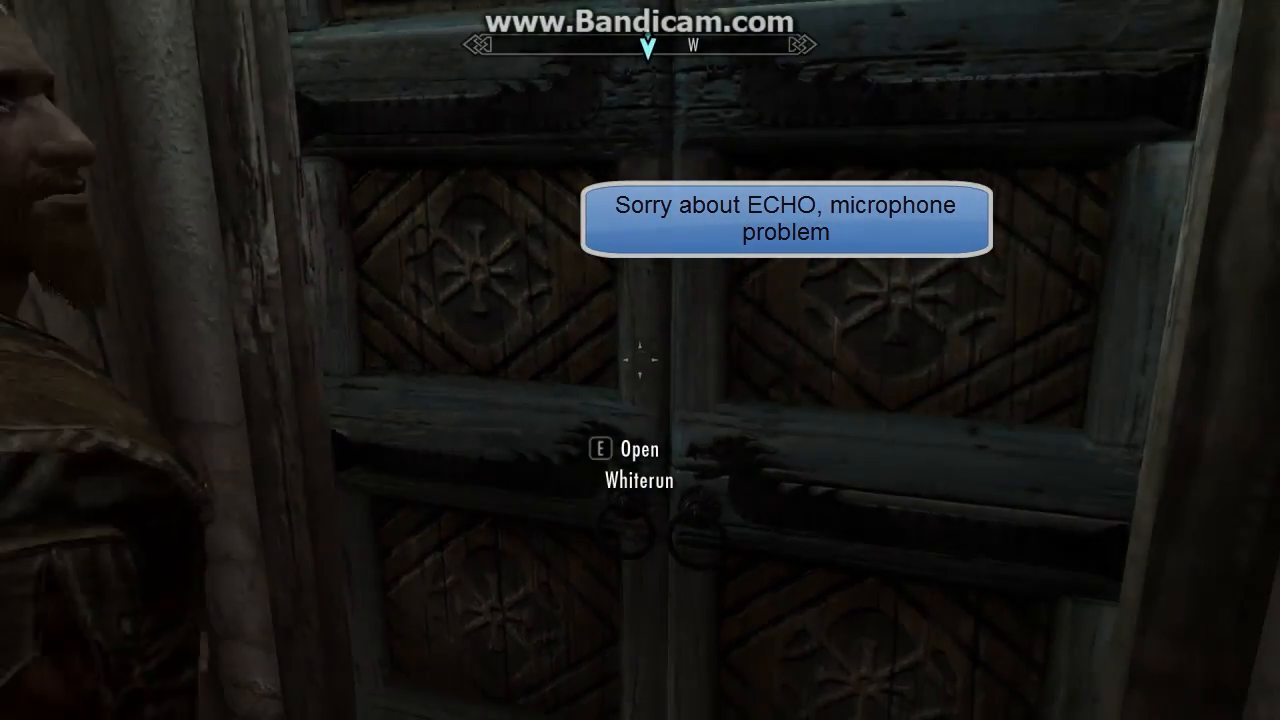
{"action": "key", "text": "e"}
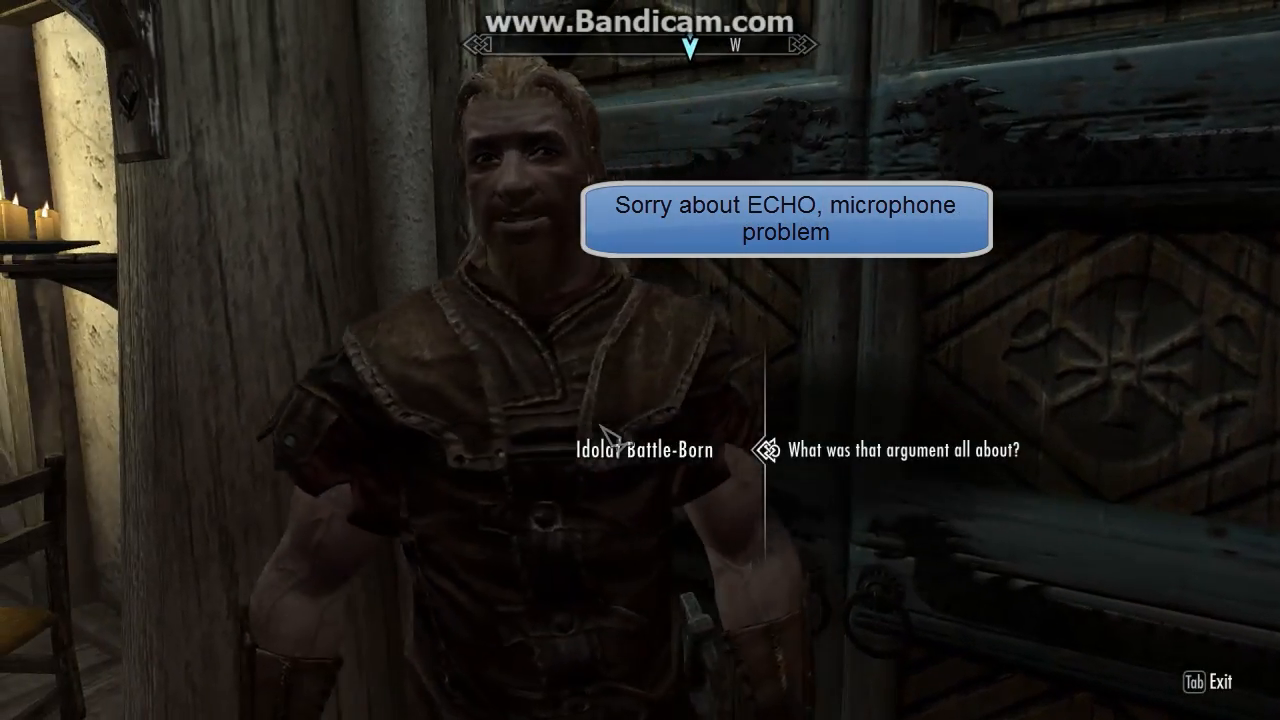
{"action": "key", "text": "Tab"}
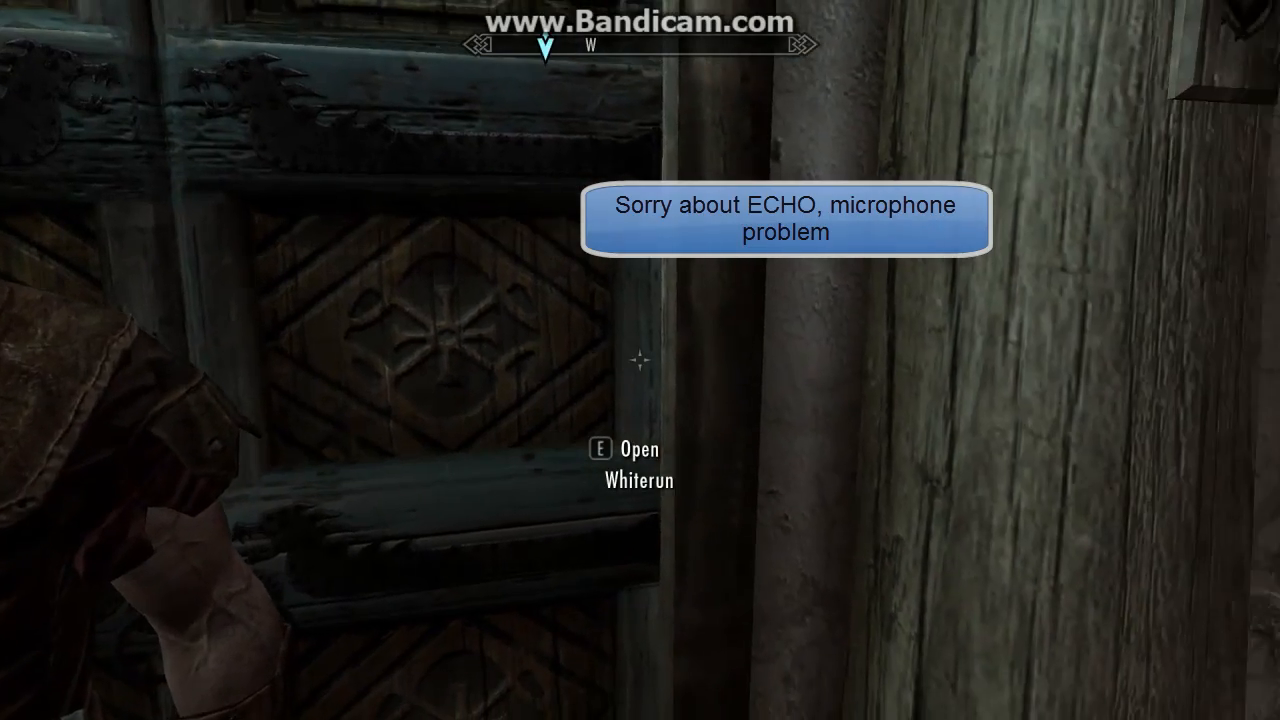
{"action": "key", "text": "e"}
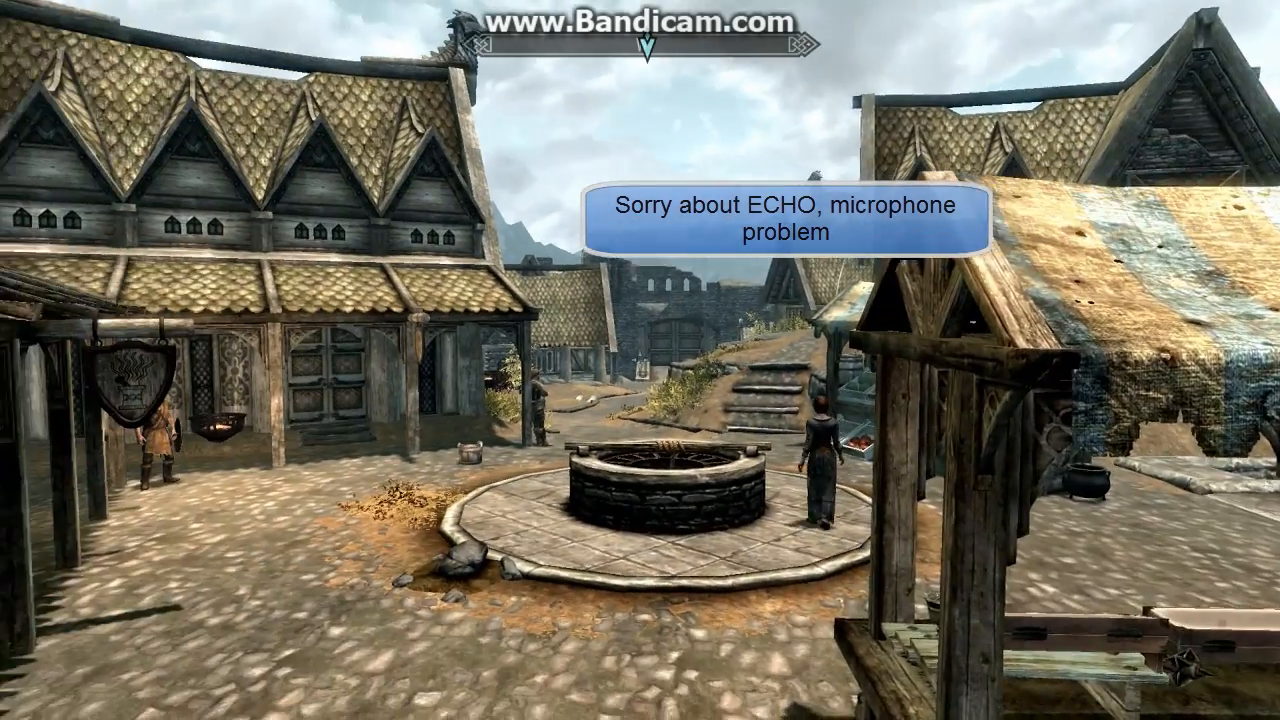
{"action": "key", "text": "w"}
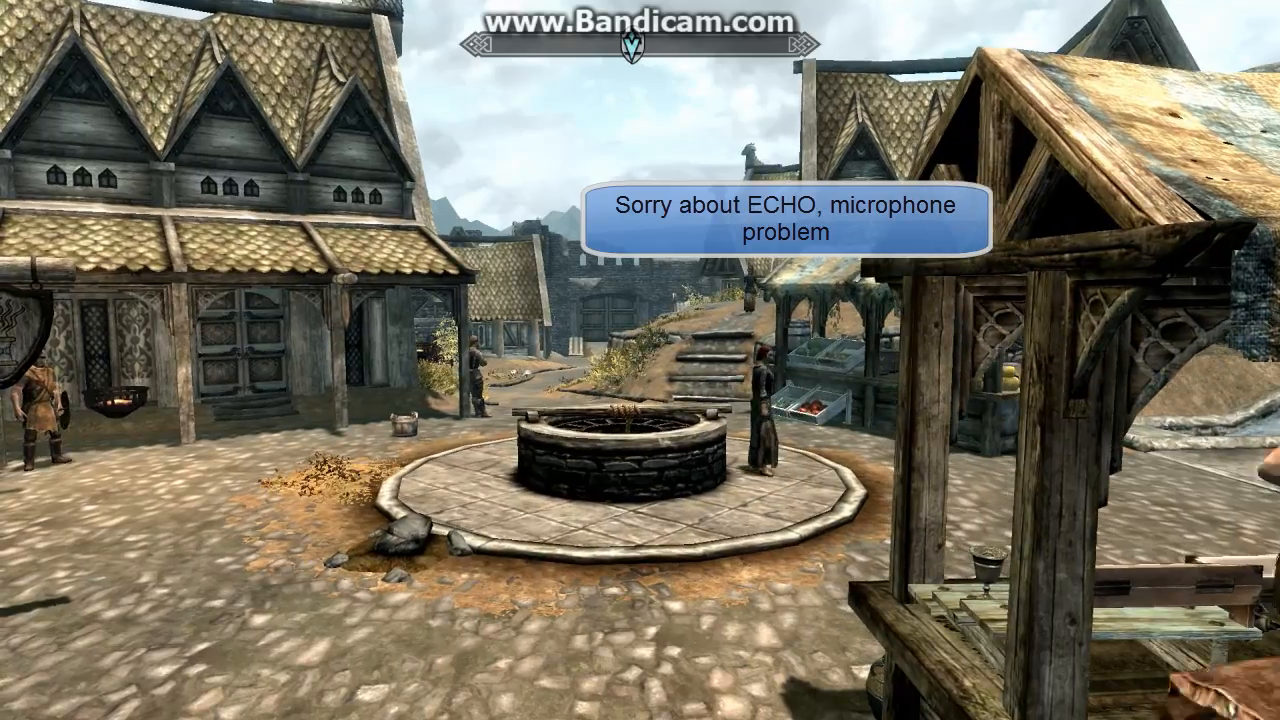
{"action": "key", "text": "w"}
{"action": "key", "text": "w"}
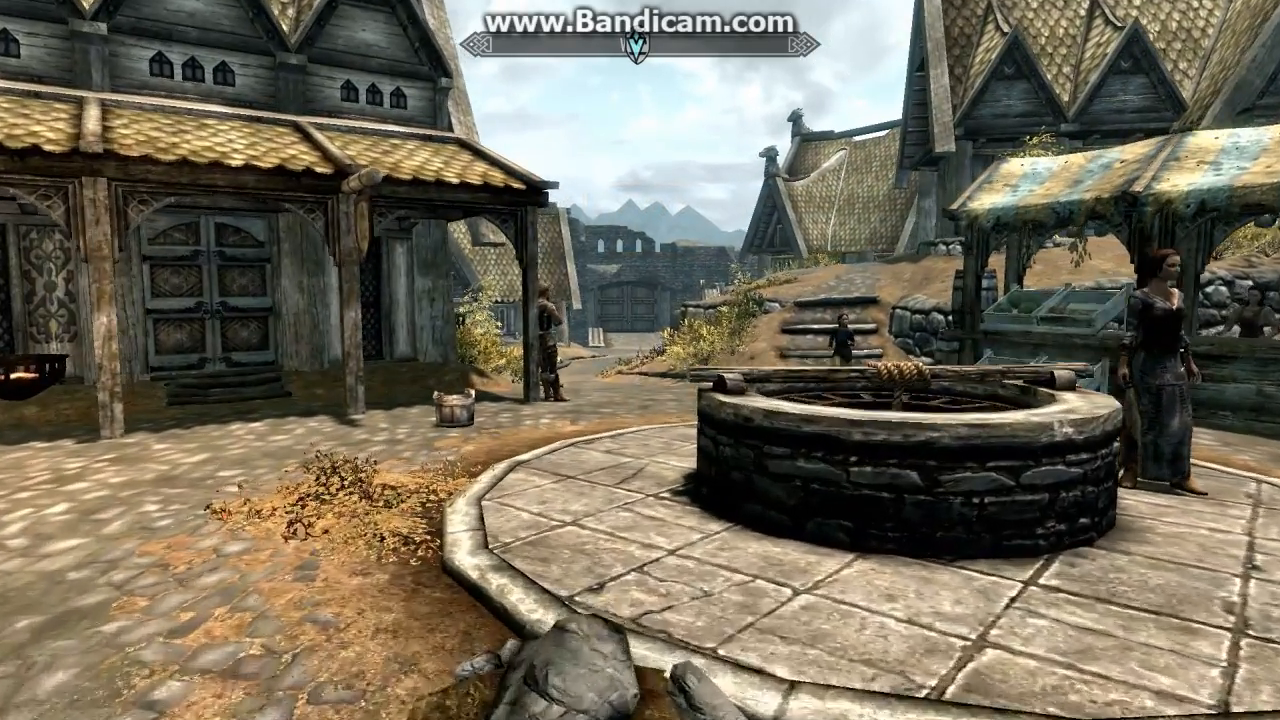
{"action": "key", "text": "a"}
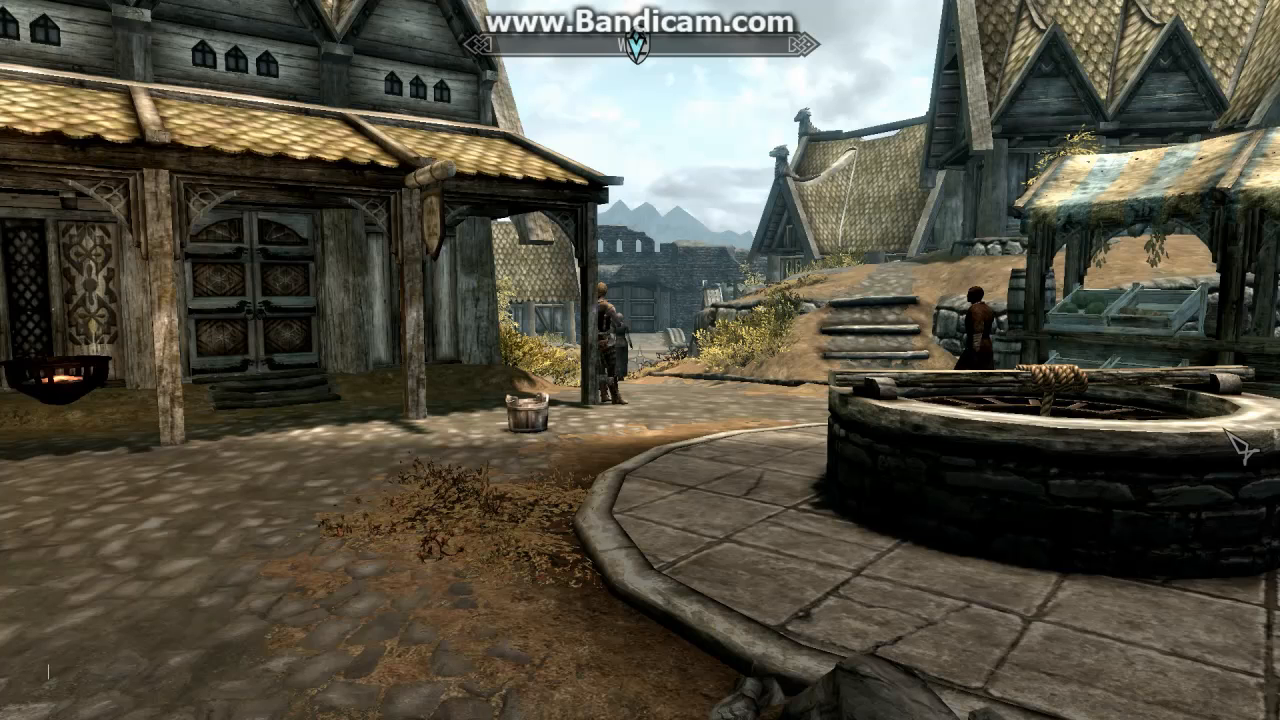
- In Skyrim, travel to the modded camp cell with the console command coc camp
{"action": "type", "text": "coc camp"}
{"action": "key", "text": "Return"}
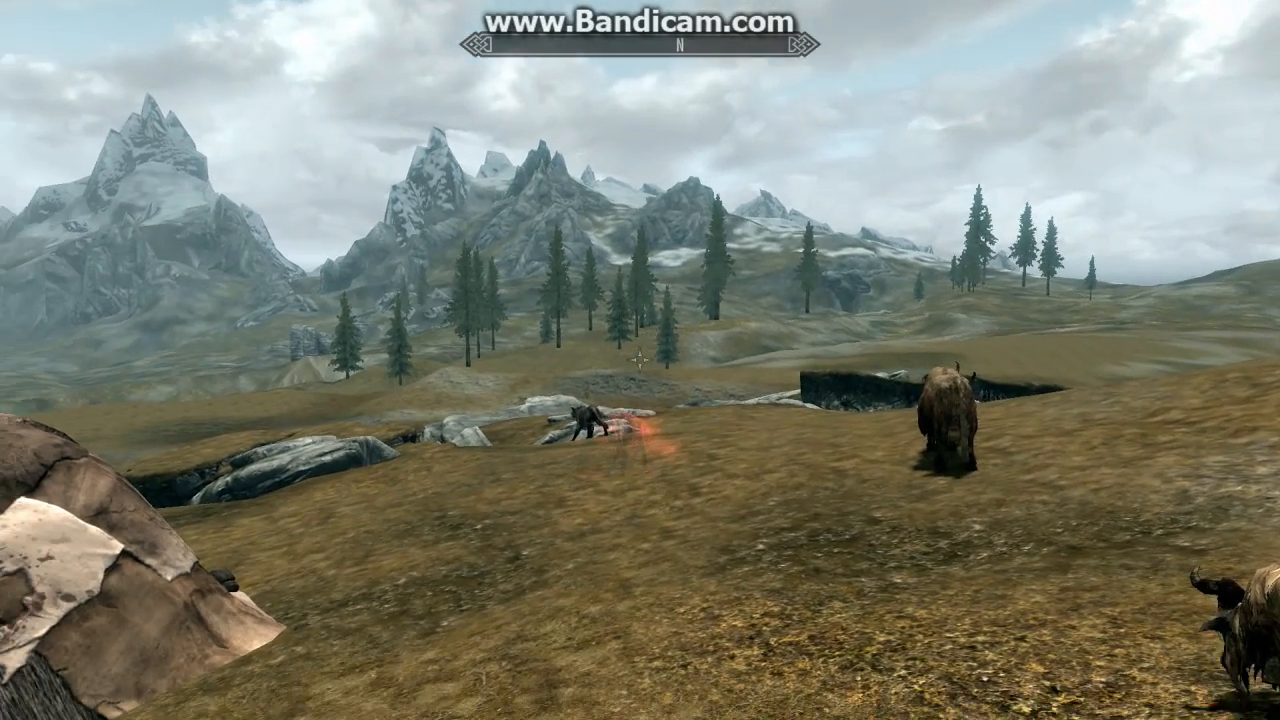
- Walk through the camp and examine the wildlife, the tent with its bedrolls, and the gang members inside
{"action": "key", "text": "w"}
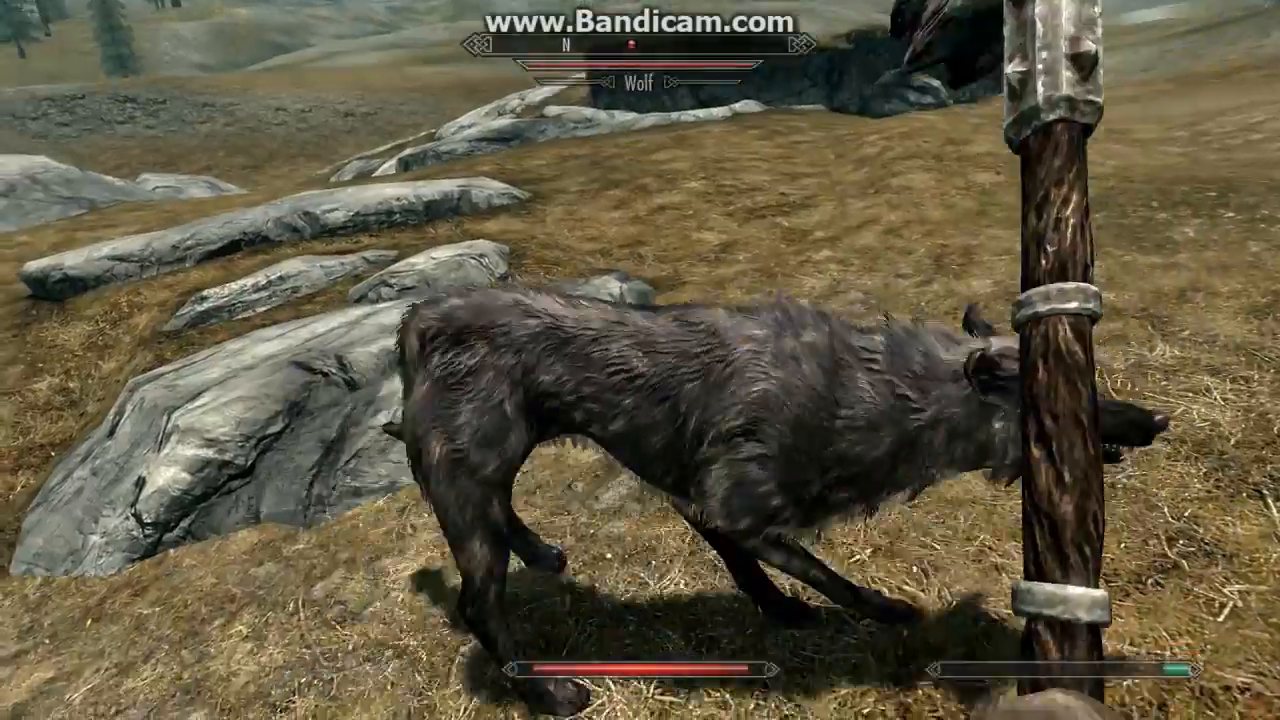
{"action": "left_click", "coordinate": [640, 360]}
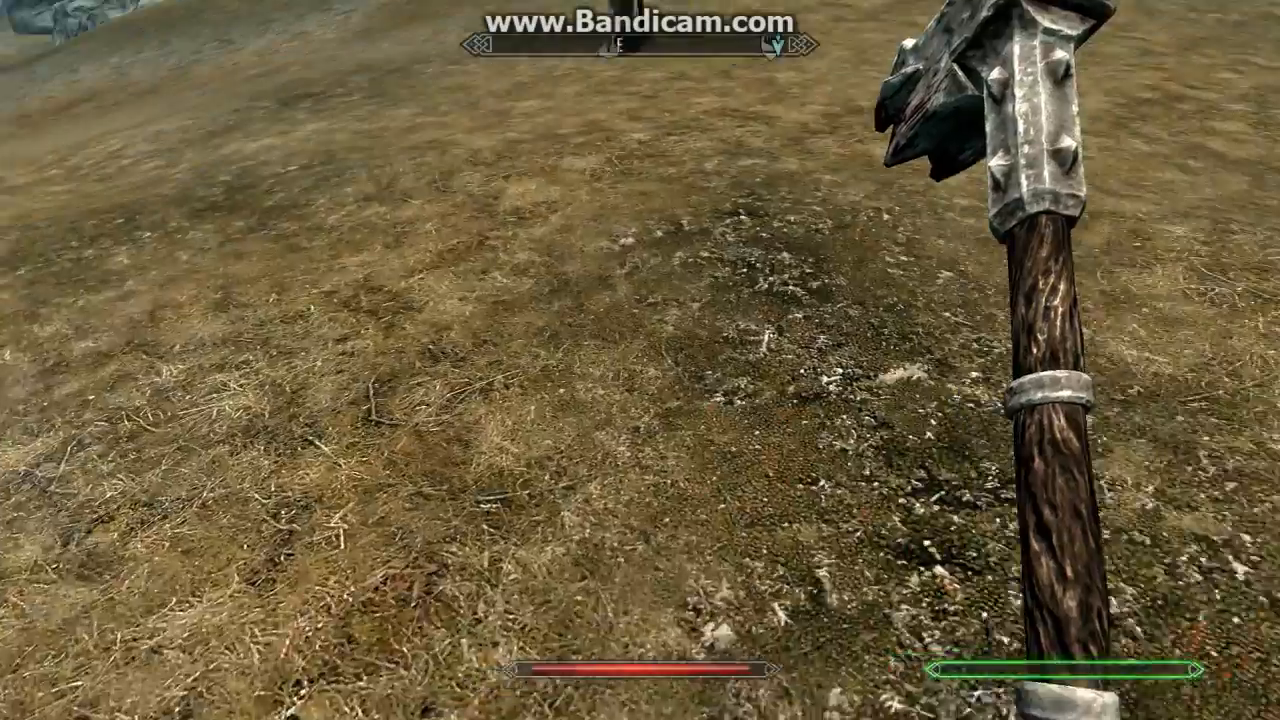
{"action": "key", "text": "w"}
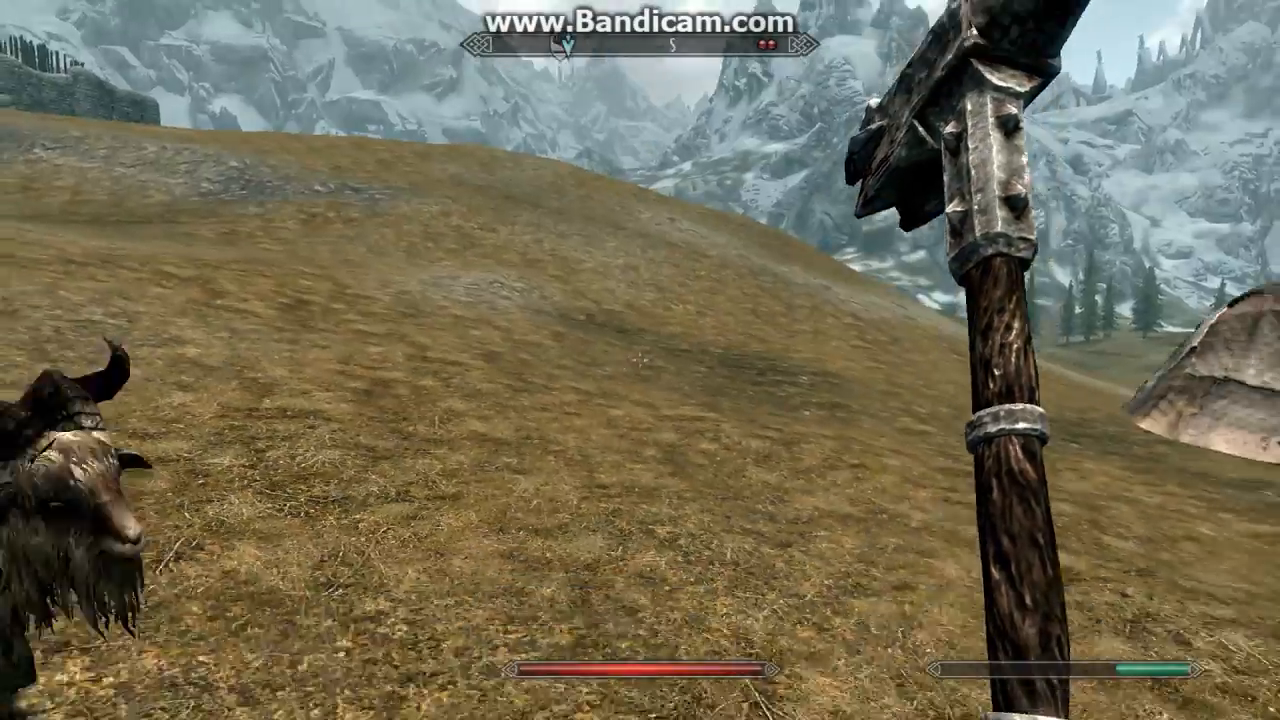
{"action": "key", "text": "w"}
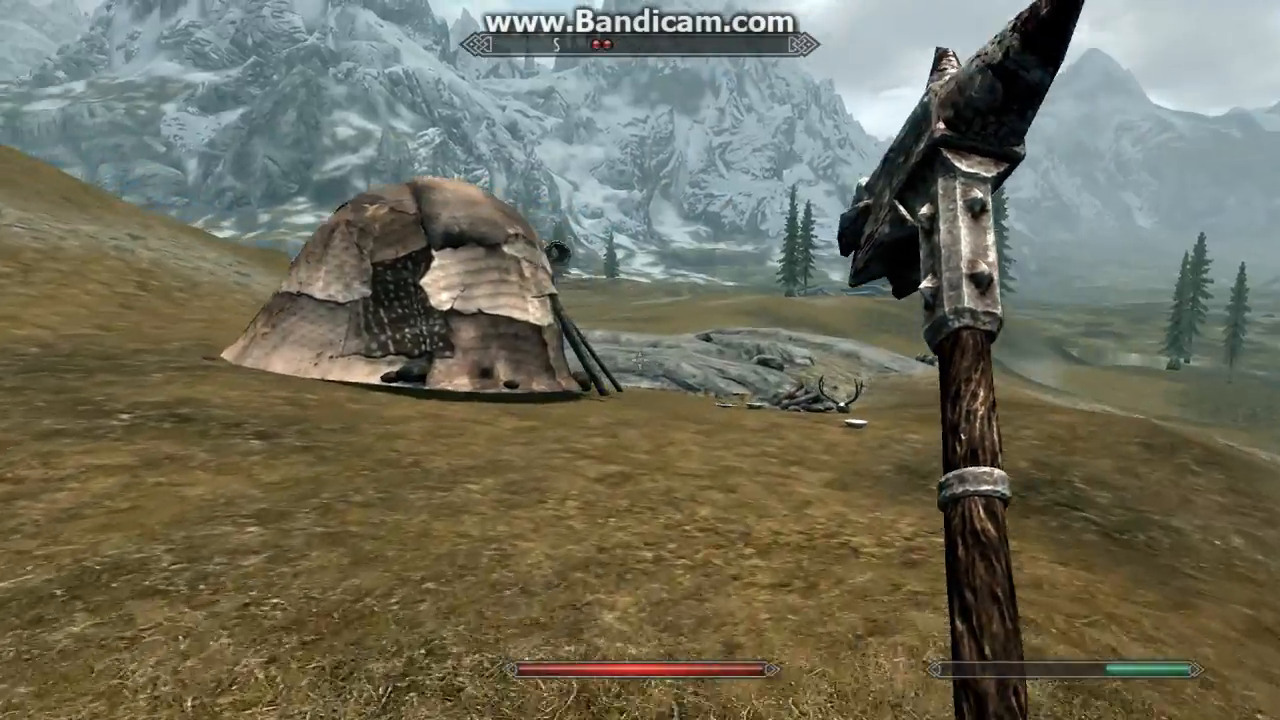
{"action": "key", "text": "w"}
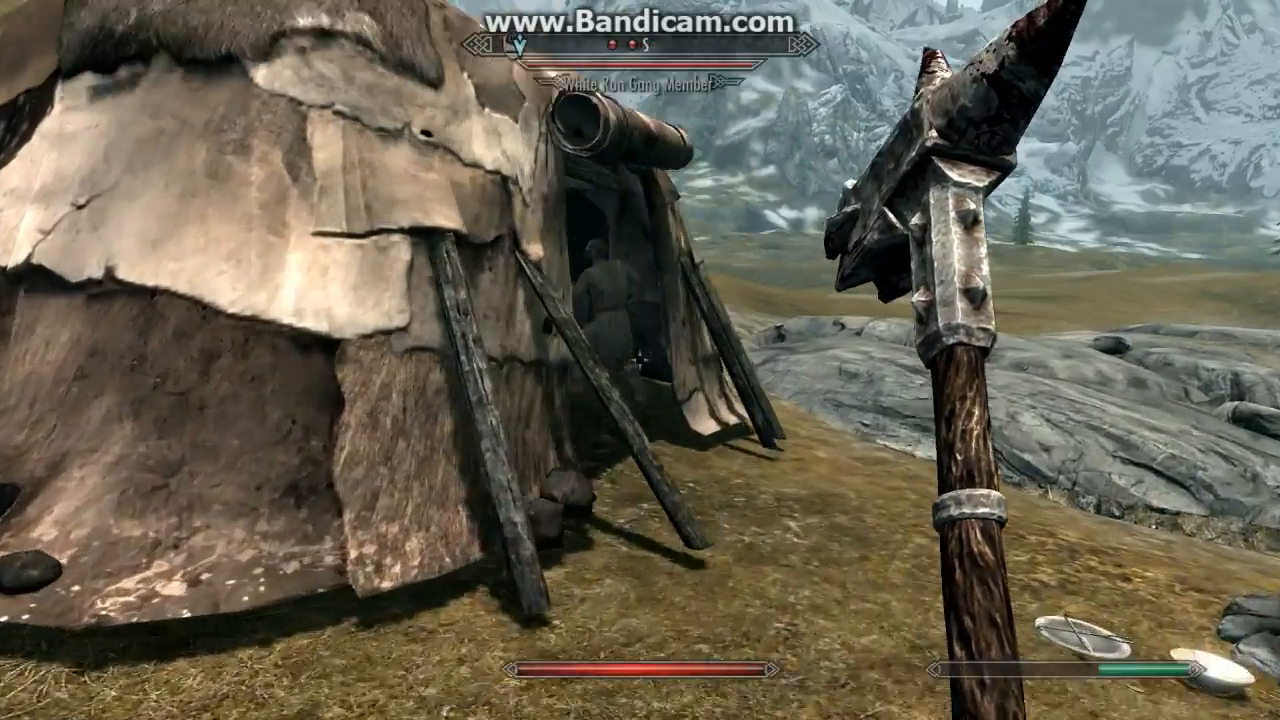
{"action": "key", "text": "w"}
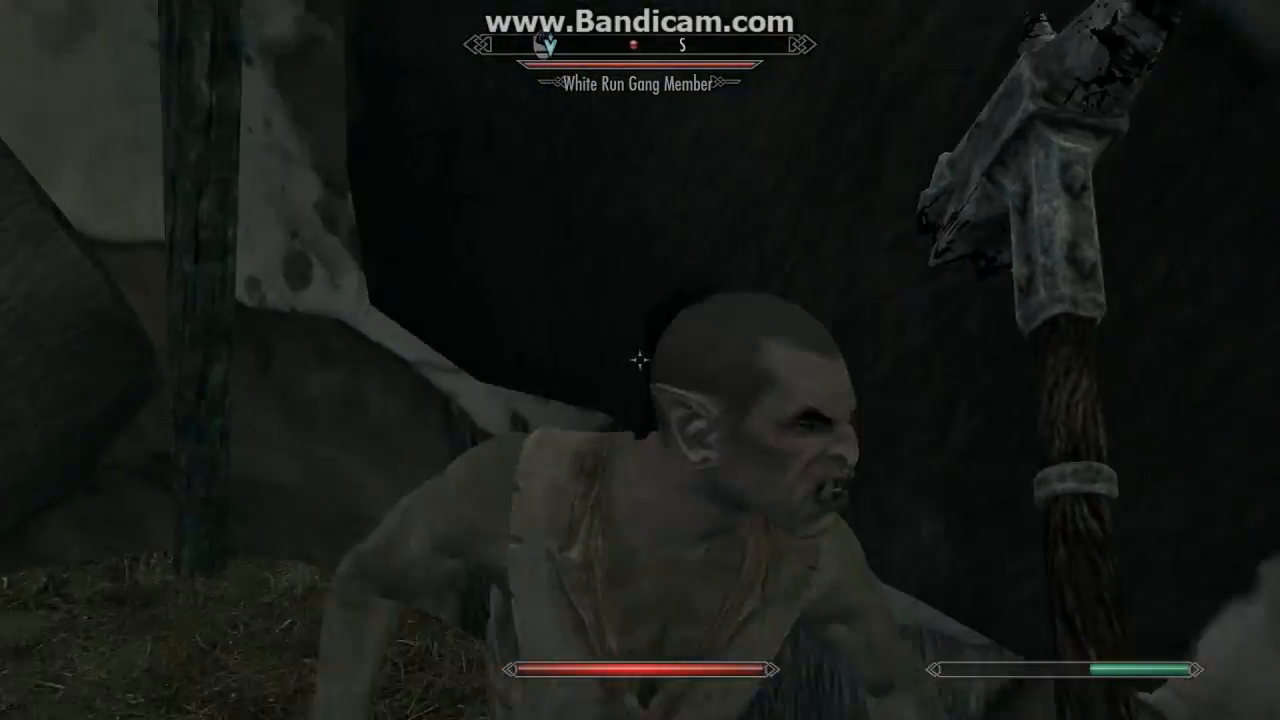
{"action": "key", "text": "d"}
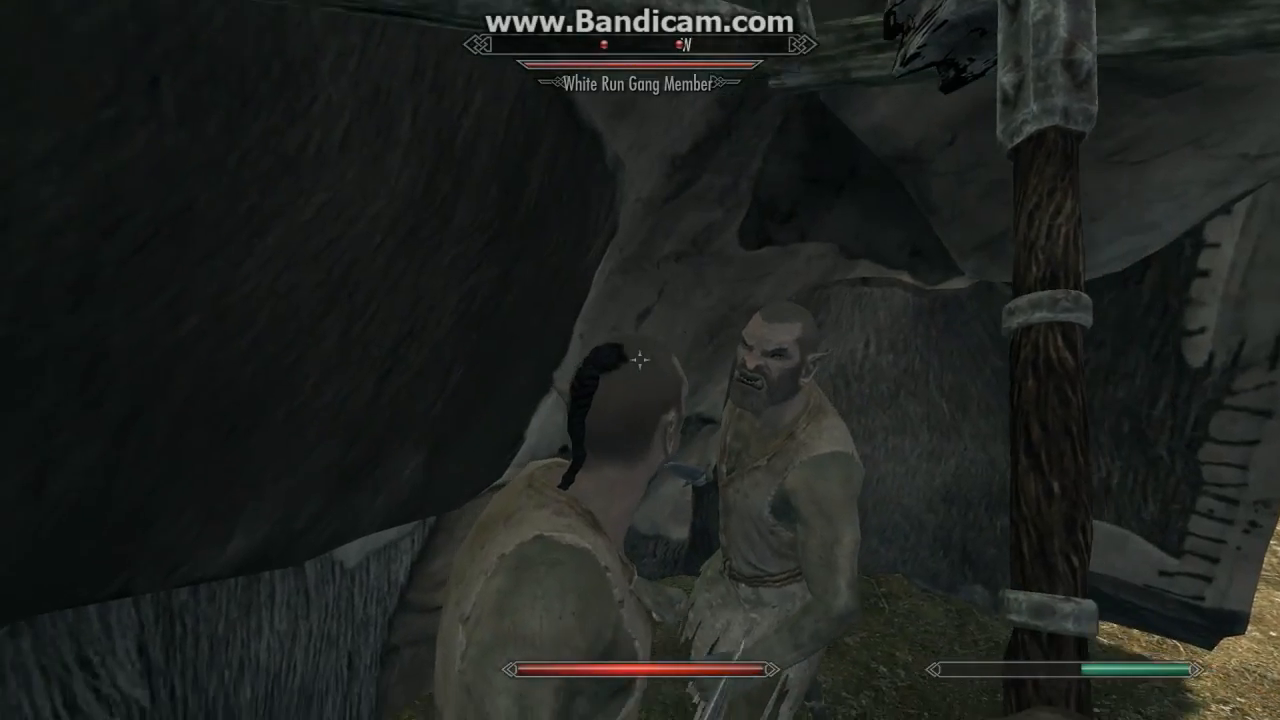
{"action": "key", "text": "d"}
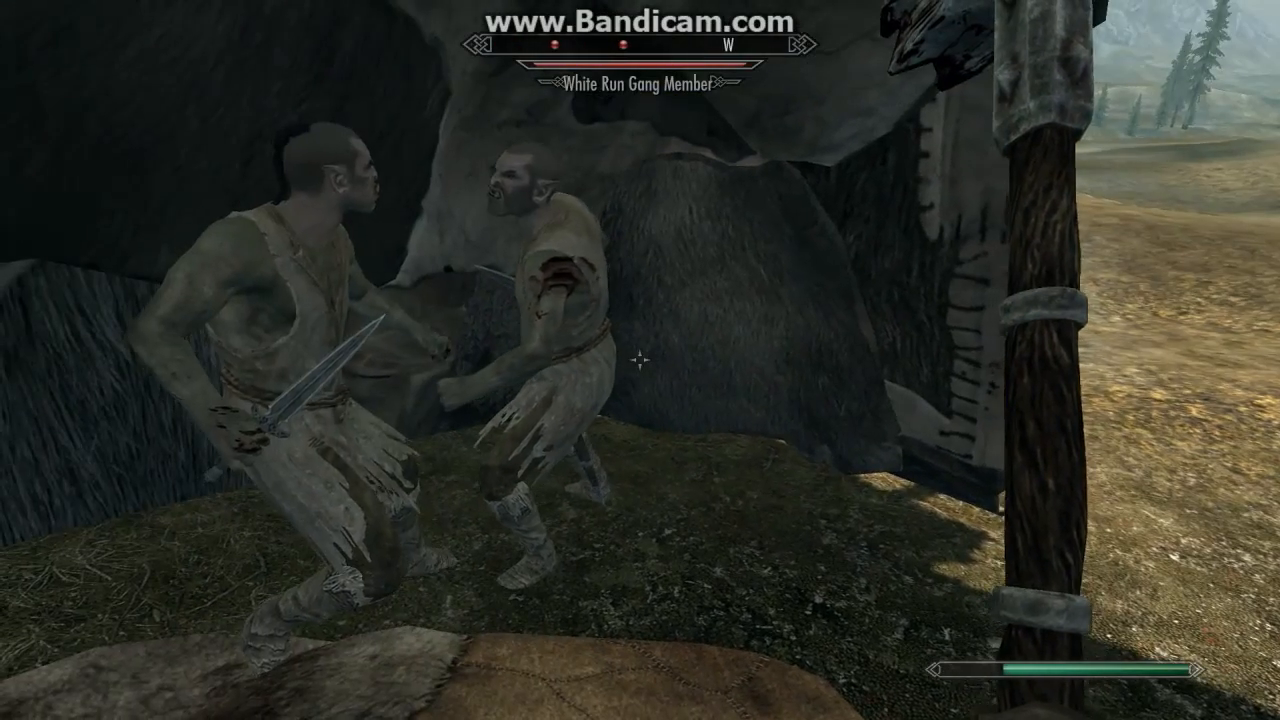
{"action": "key", "text": "d"}
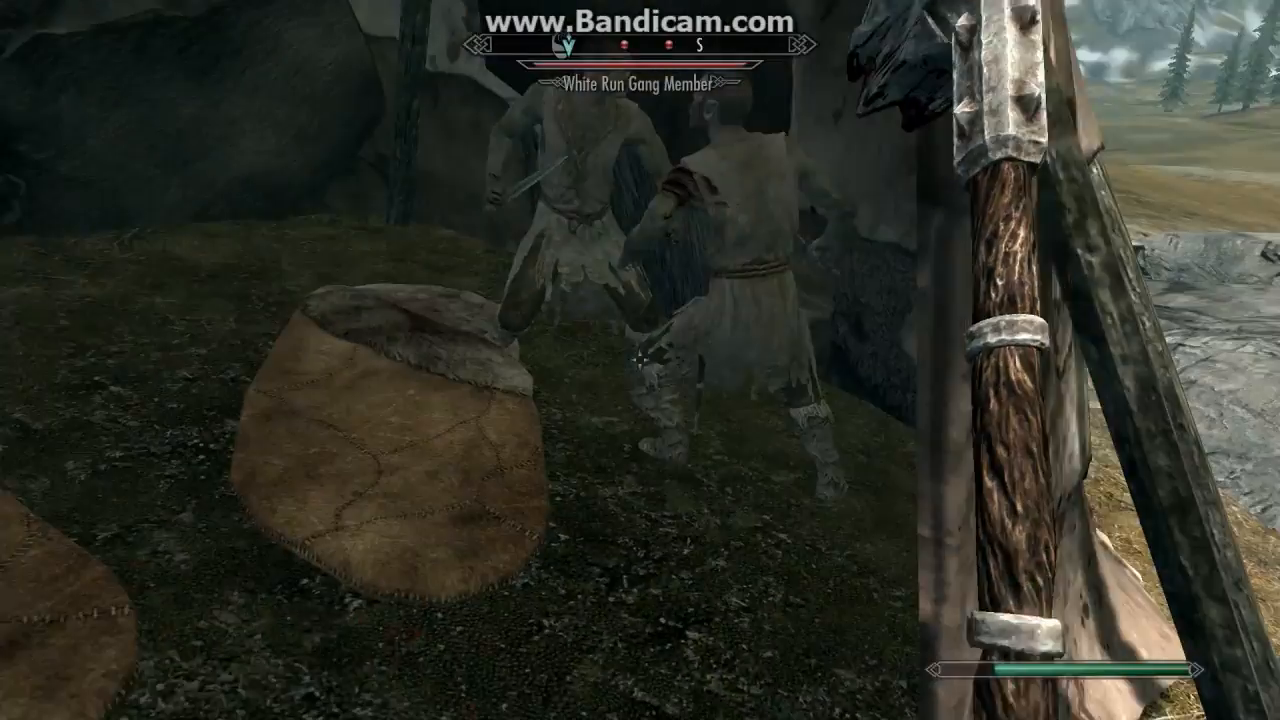
{"action": "key", "text": "s"}
{"action": "key", "text": "d"}
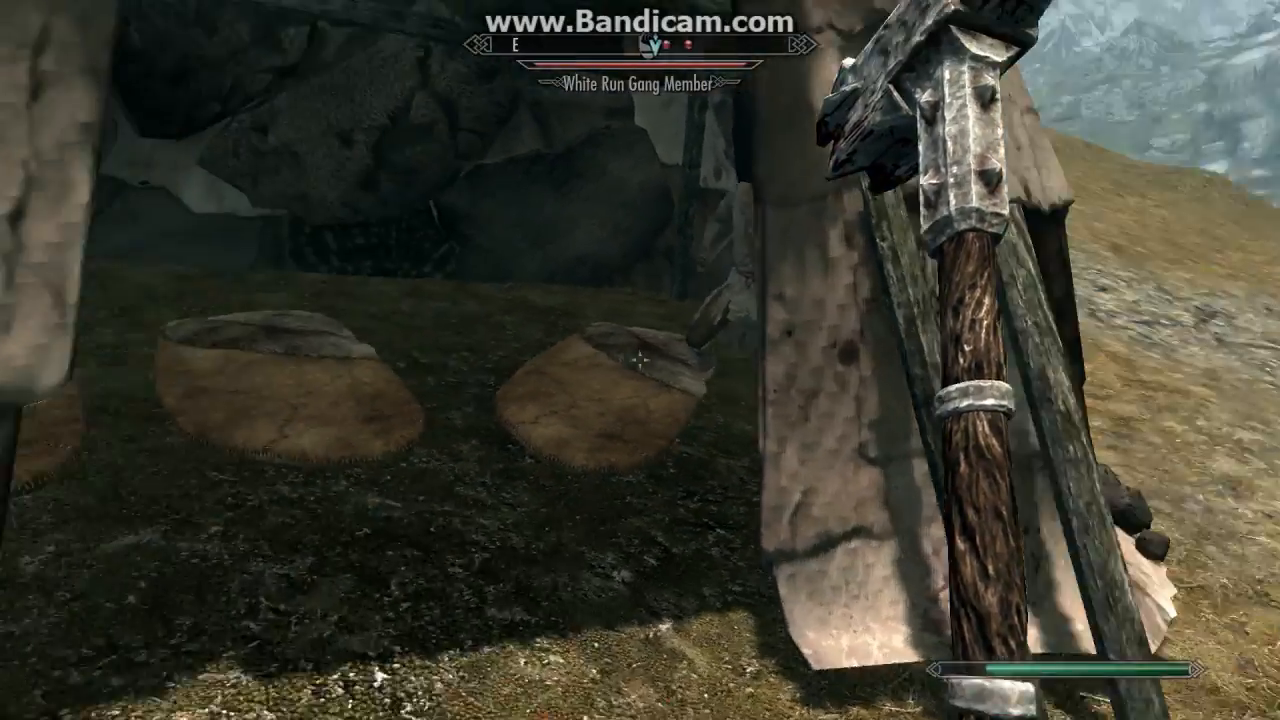
{"action": "key", "text": "s"}
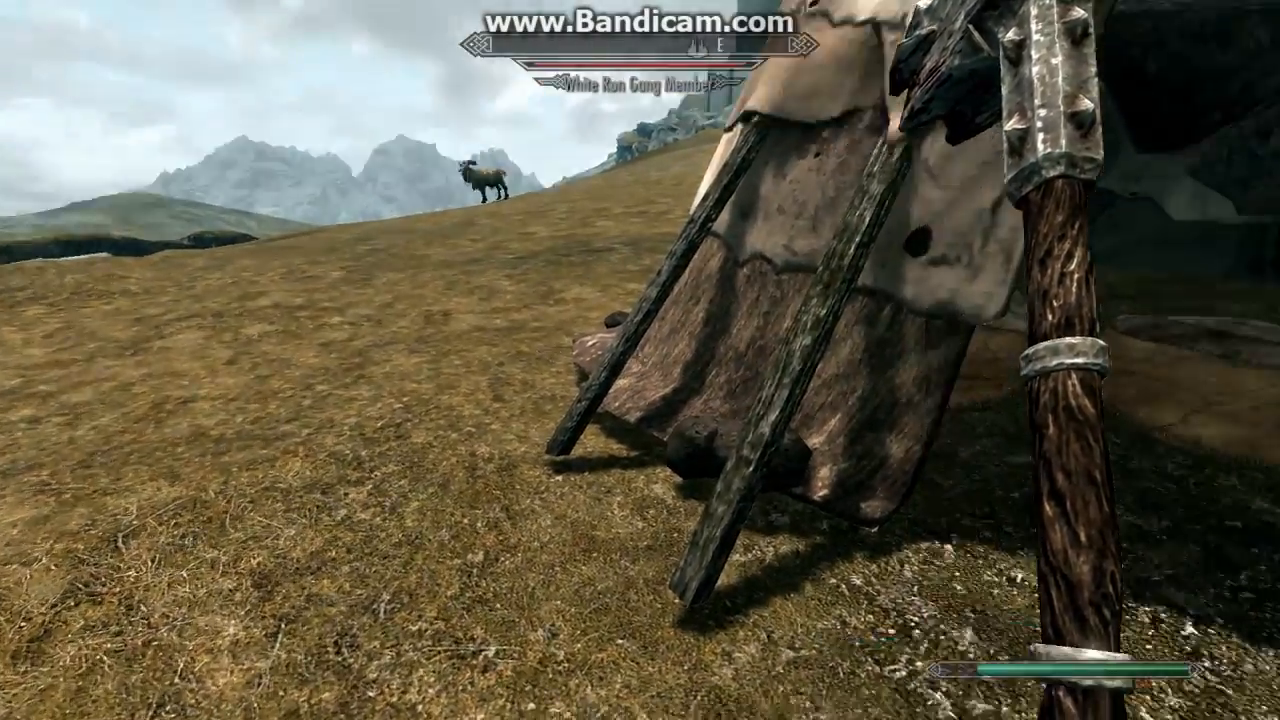
{"action": "key", "text": "w"}
{"action": "key", "text": "a"}
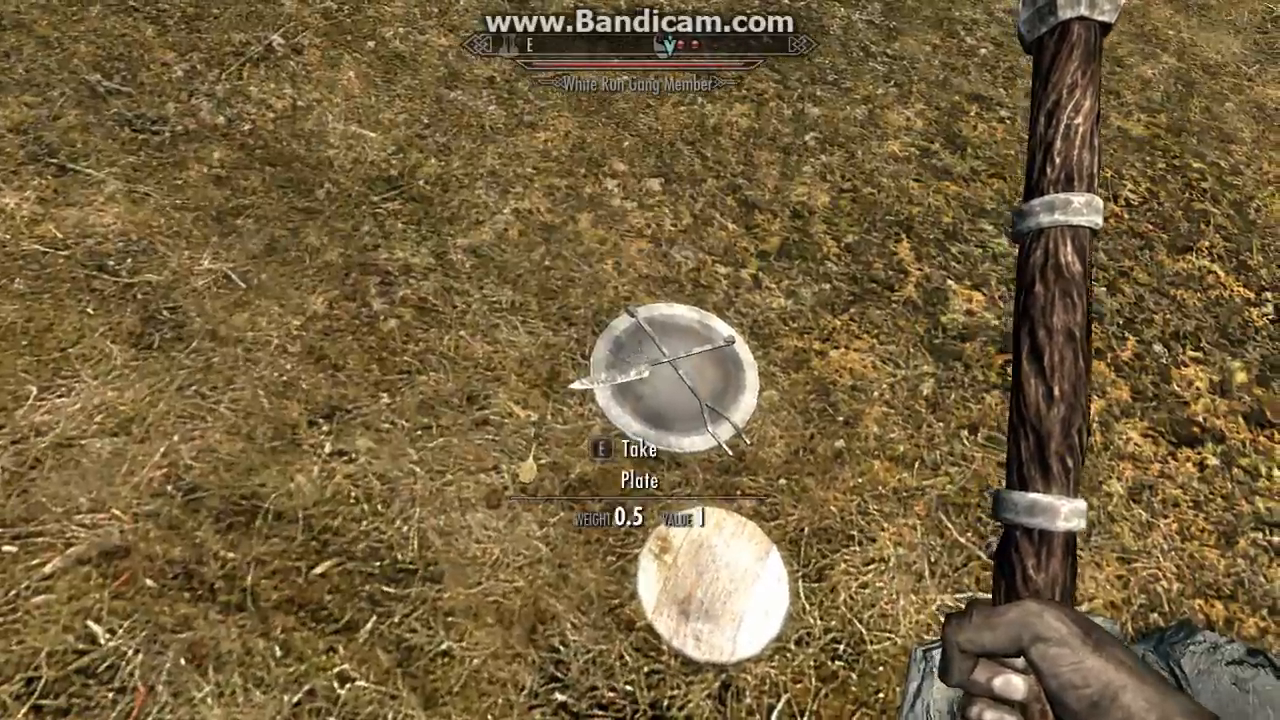
{"action": "left_click", "coordinate": [640, 360]}
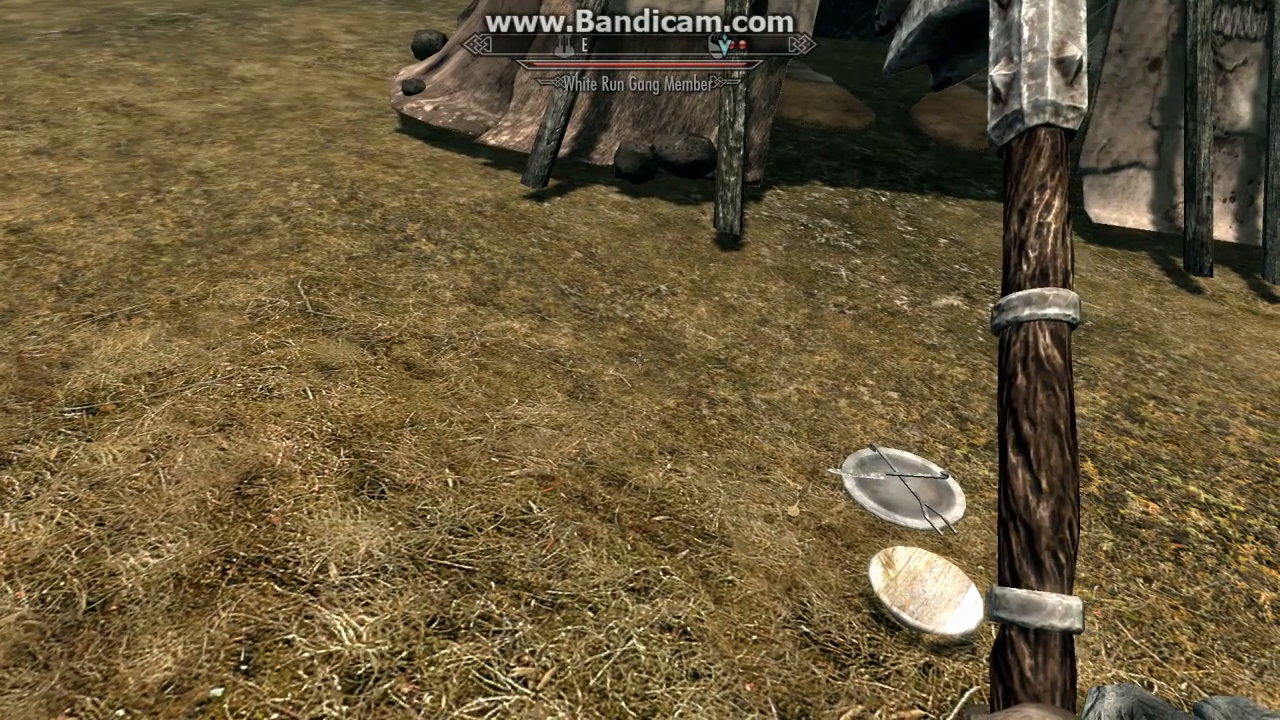
{"action": "key", "text": "Escape"}
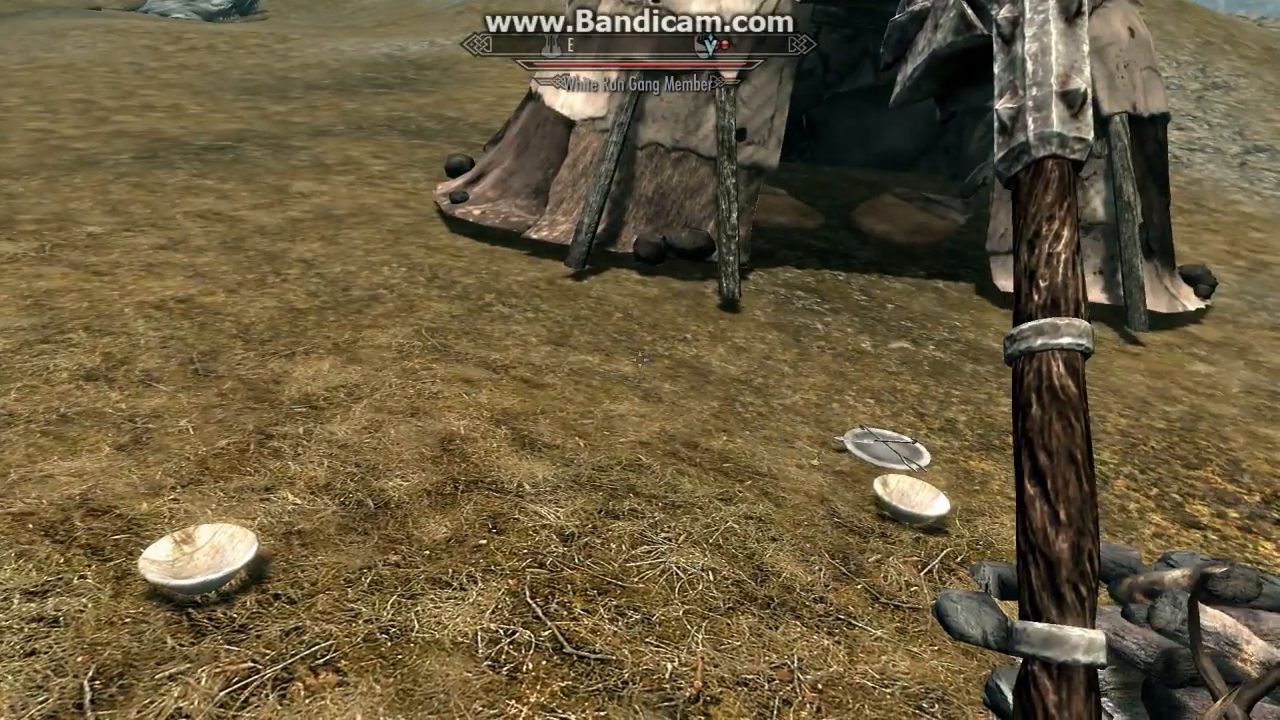
{"action": "key", "text": "w"}
{"action": "key", "text": "f"}
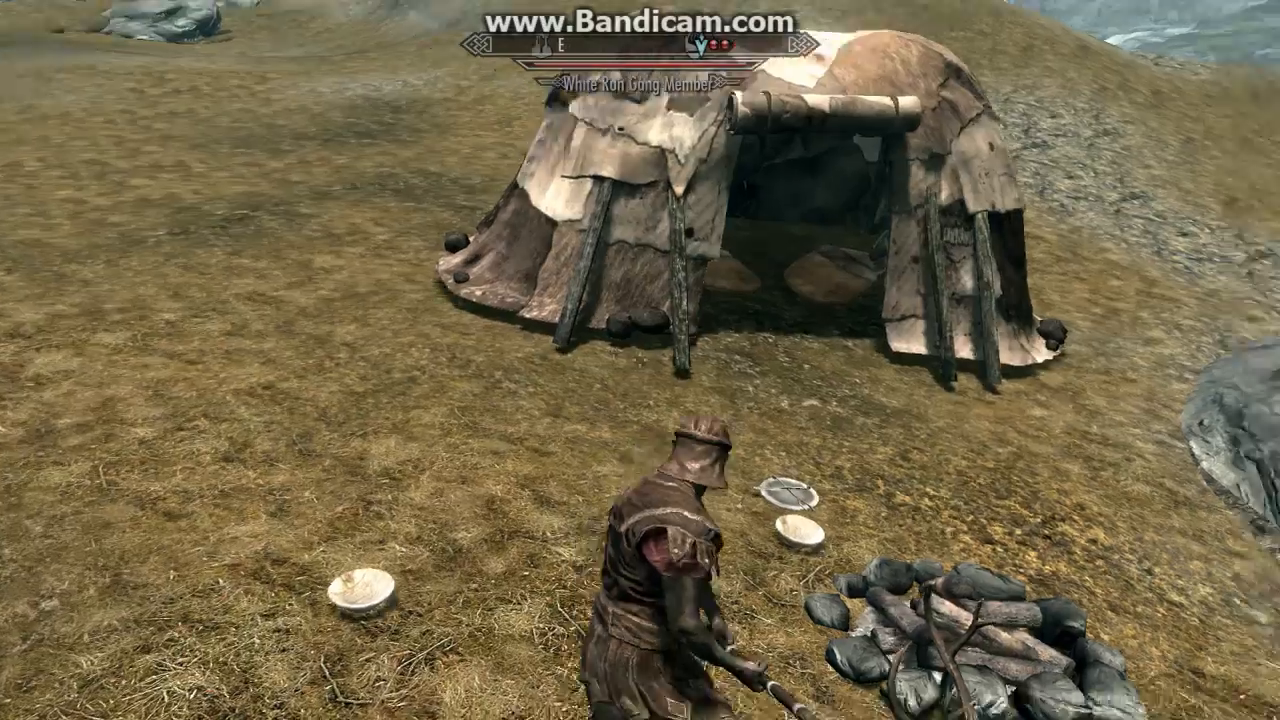
{"action": "key", "text": "f"}
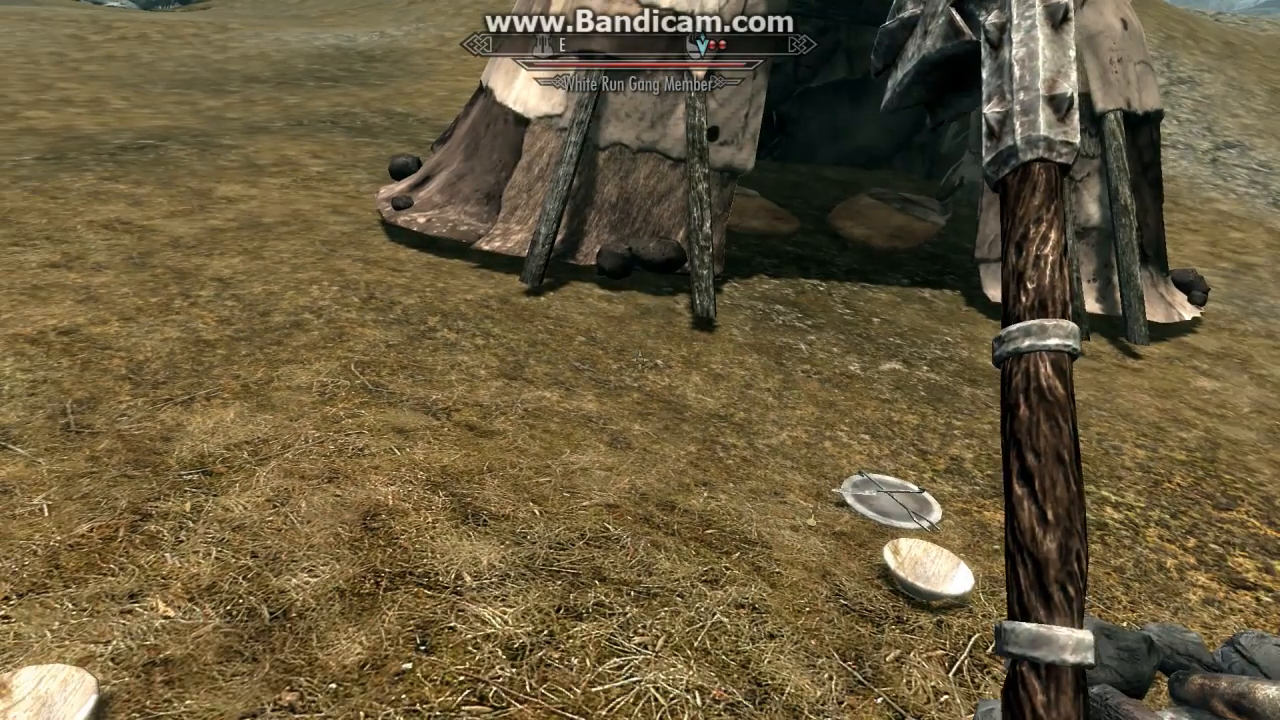
{"action": "key", "text": "Tab"}
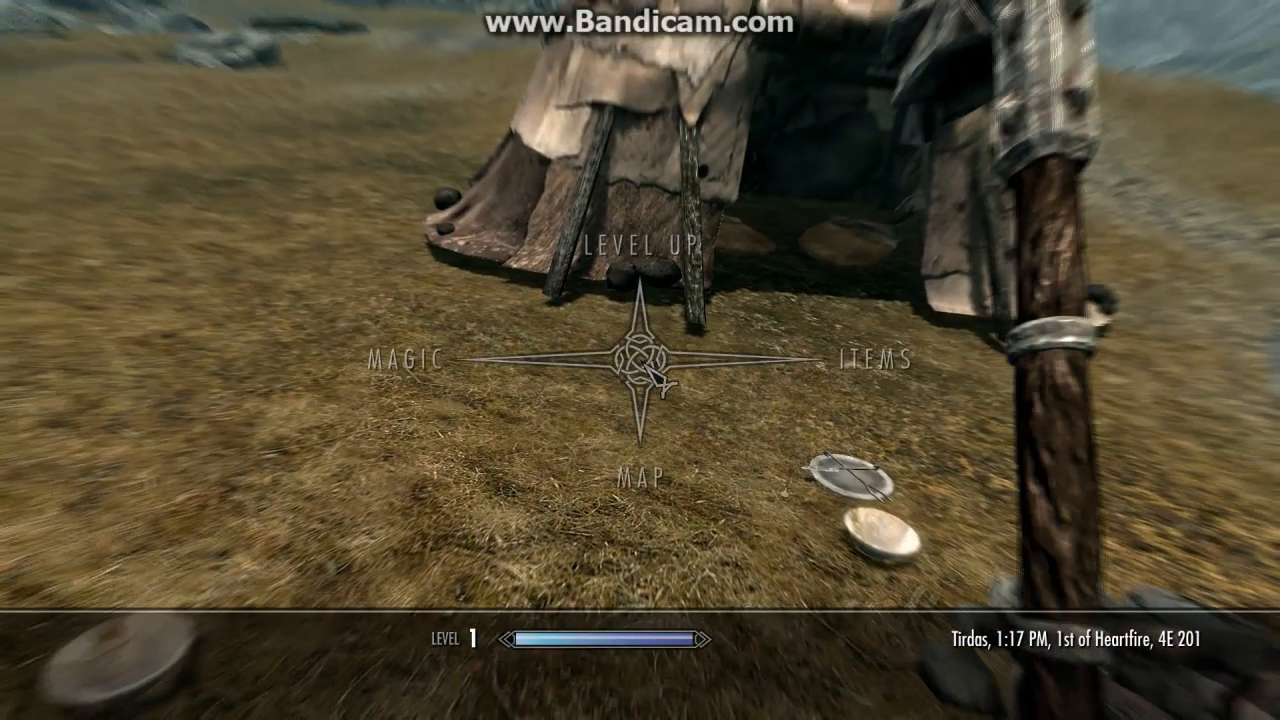
{"action": "key", "text": "Tab"}
{"action": "key", "text": "ctrl"}
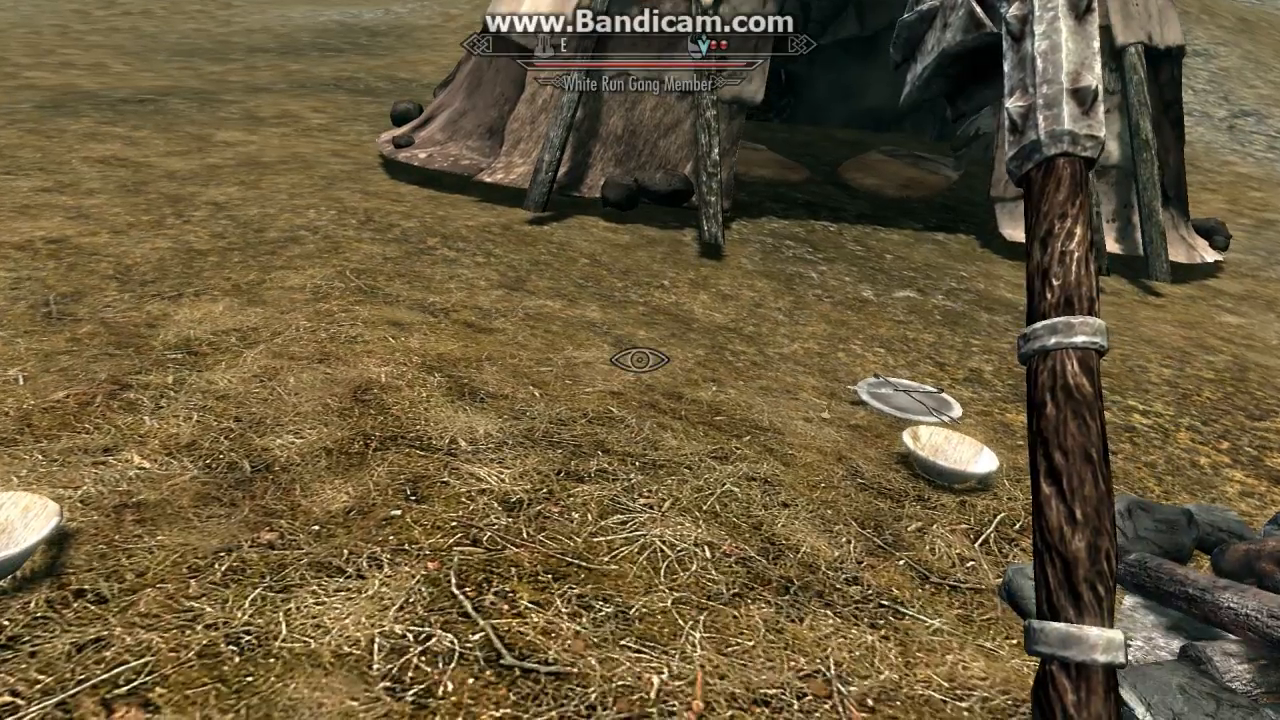
{"action": "key", "text": "a"}
{"action": "key", "text": "ctrl"}
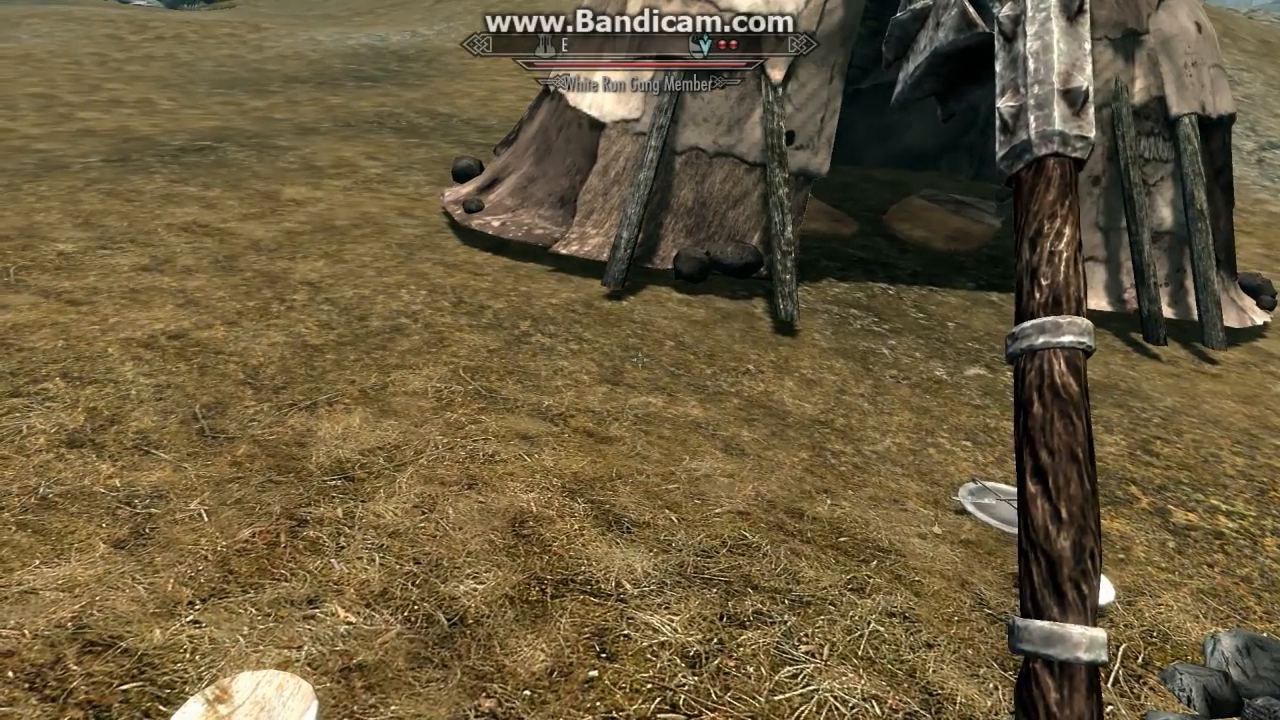
{"action": "key", "text": "w"}
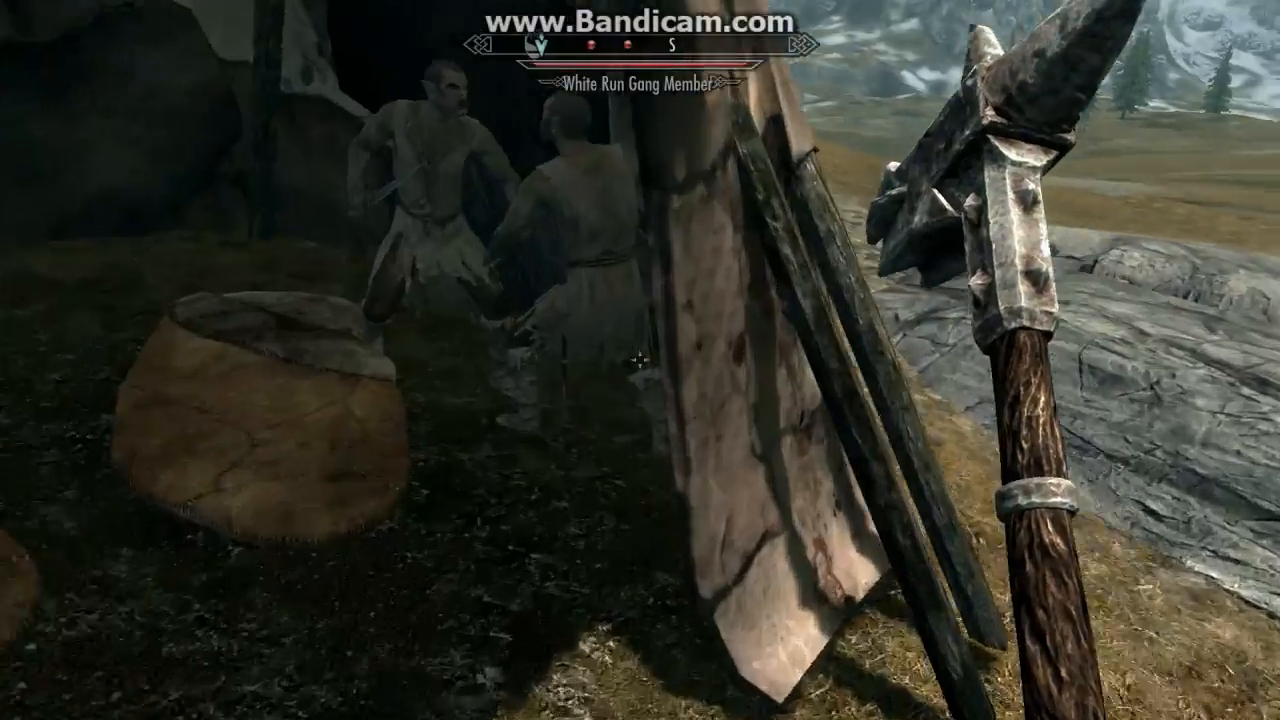
- Back away from the gang members in the tent and try to wait beside them
{"action": "left_click", "coordinate": [640, 360]}
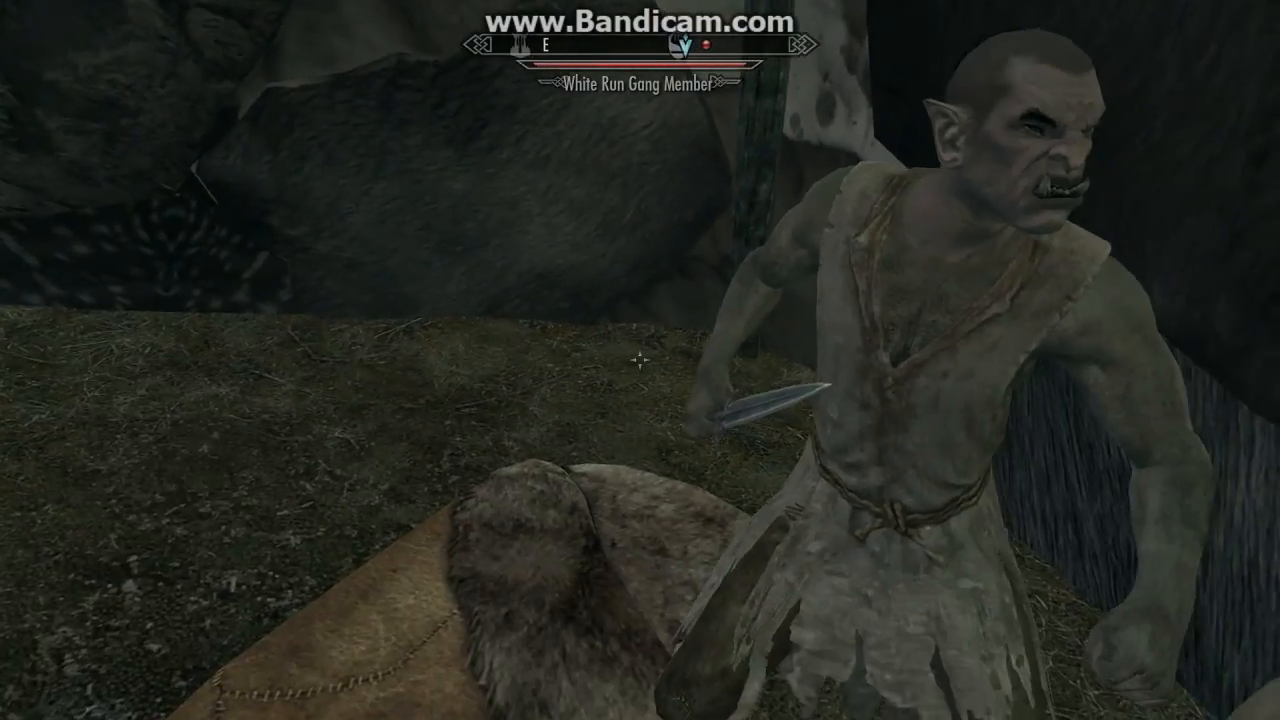
{"action": "key", "text": "s"}
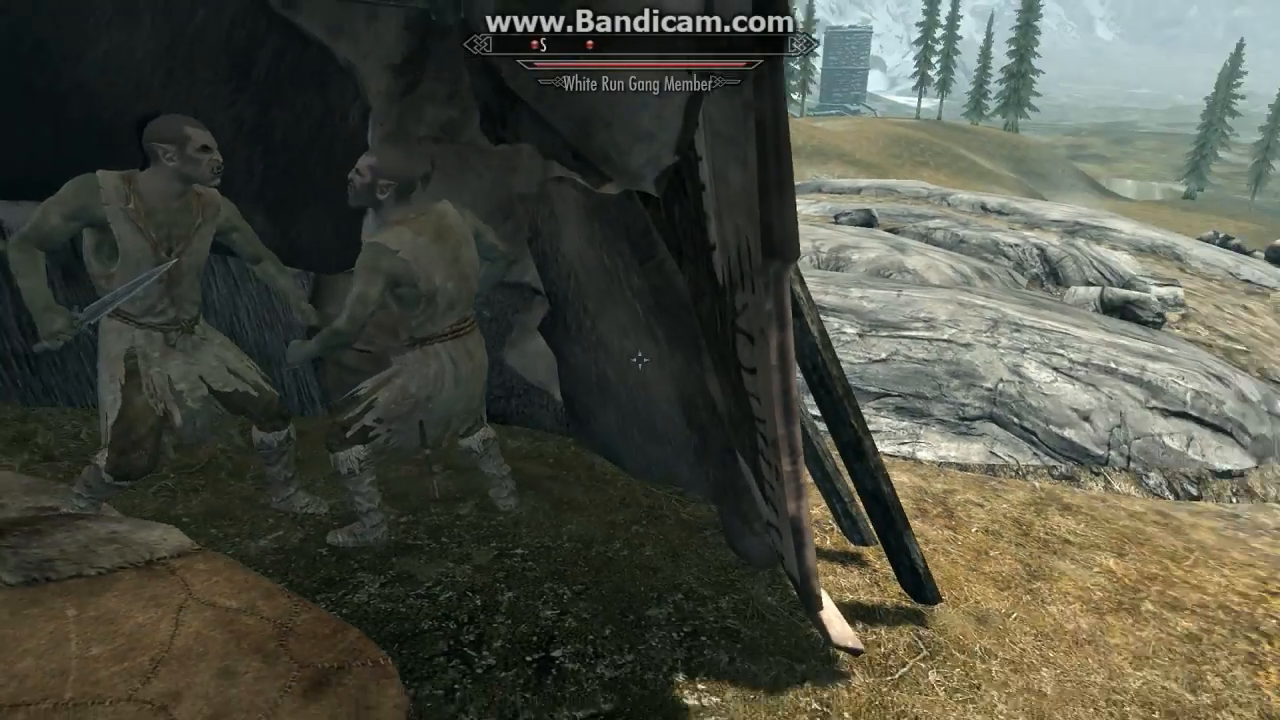
{"action": "key", "text": "t"}
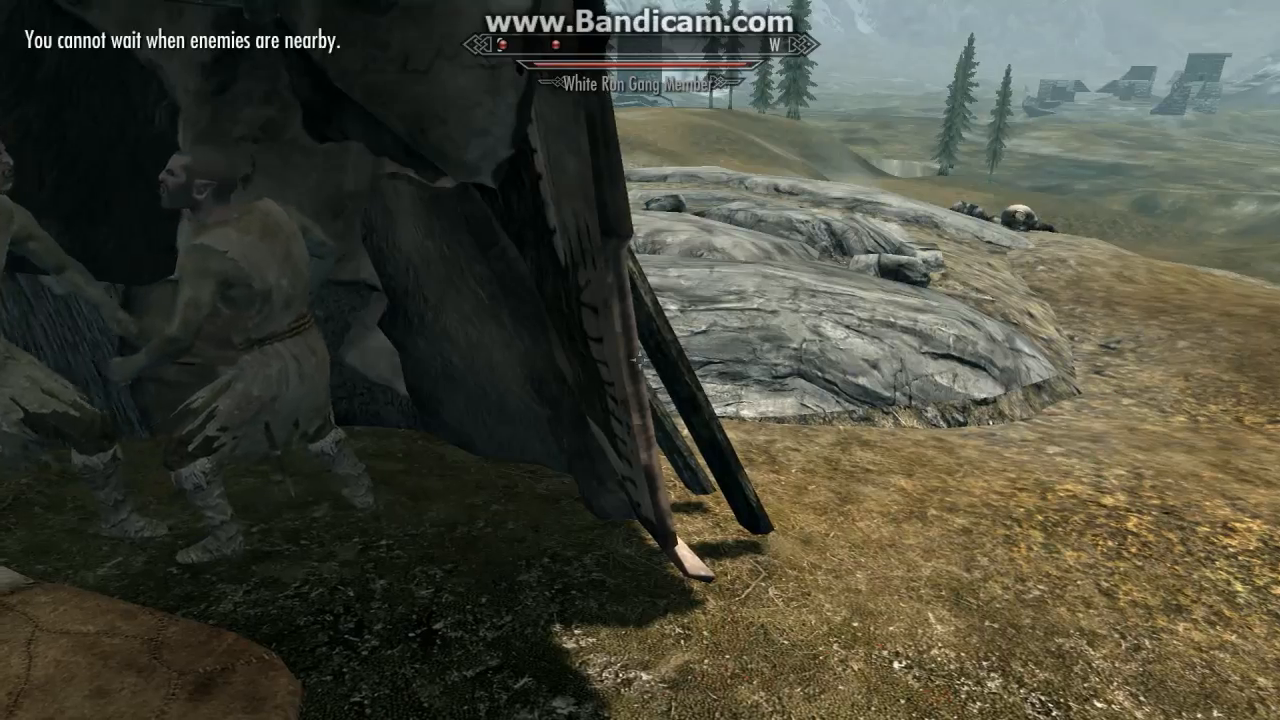
- Walk away from the camp across the rocks and plain until waiting is possible, and wait 2 hours
{"action": "key", "text": "w"}
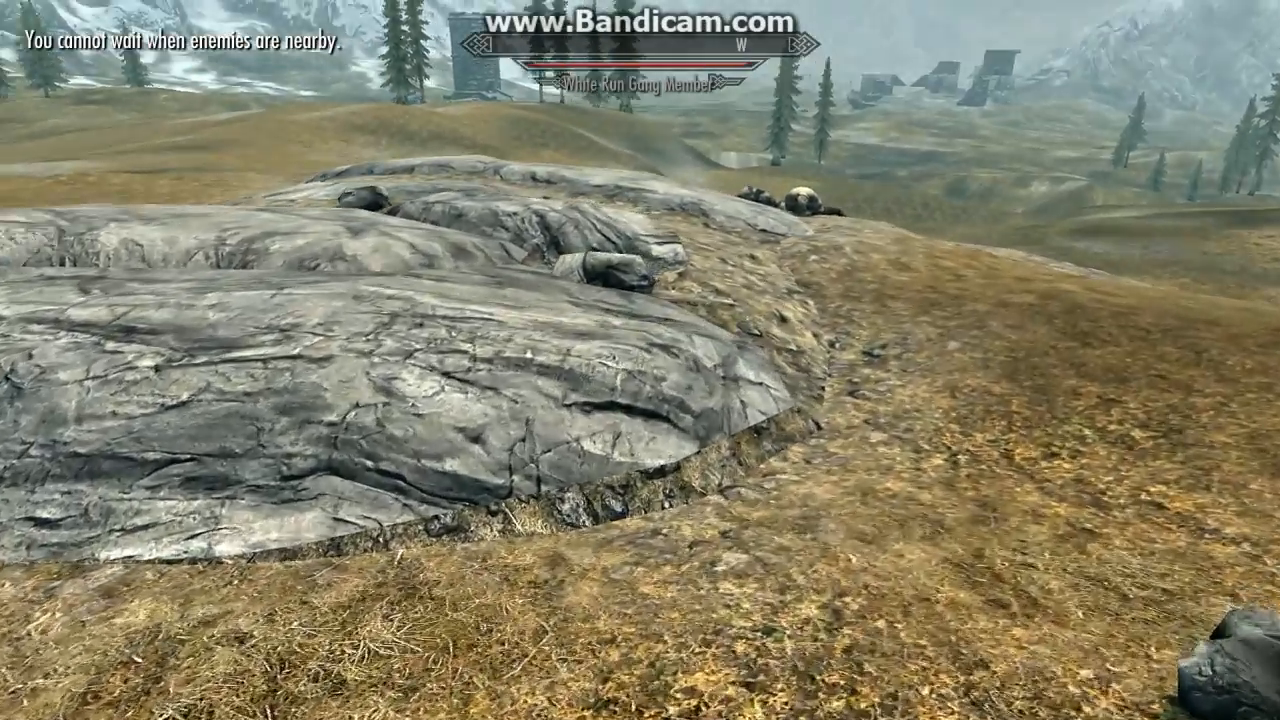
{"action": "key", "text": "w"}
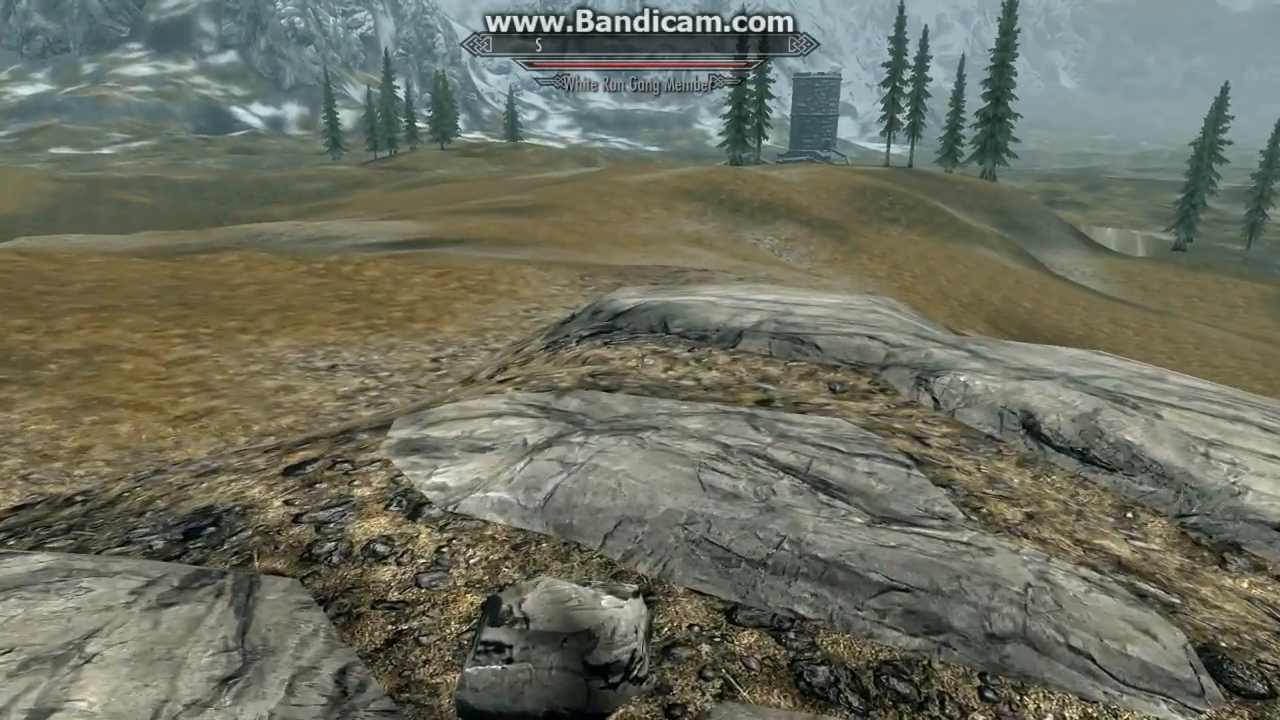
{"action": "key", "text": "w"}
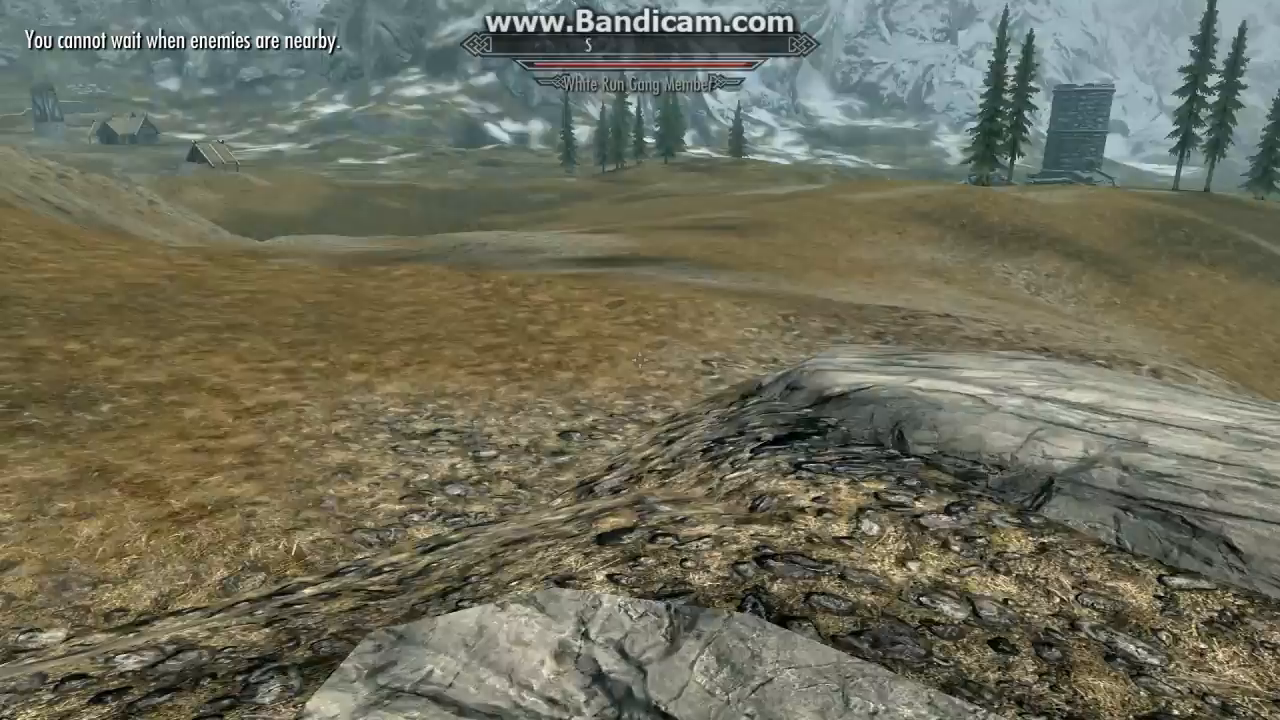
{"action": "key", "text": "w"}
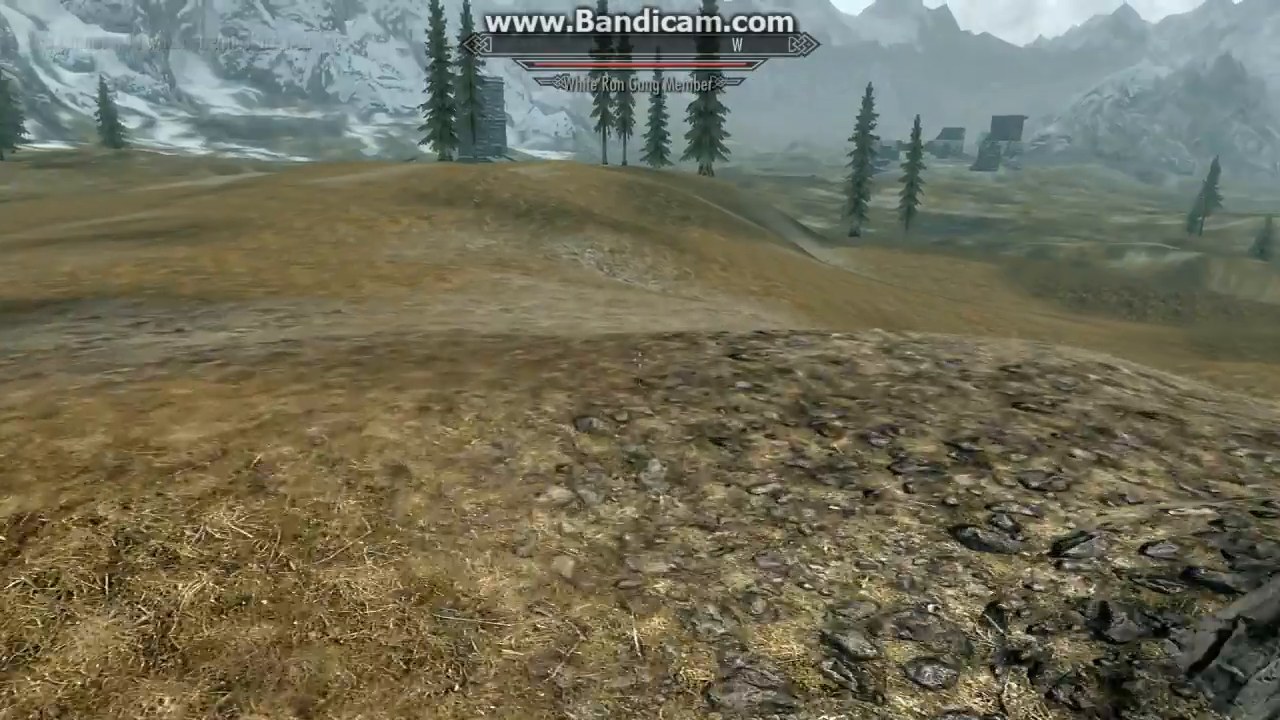
{"action": "key", "text": "w"}
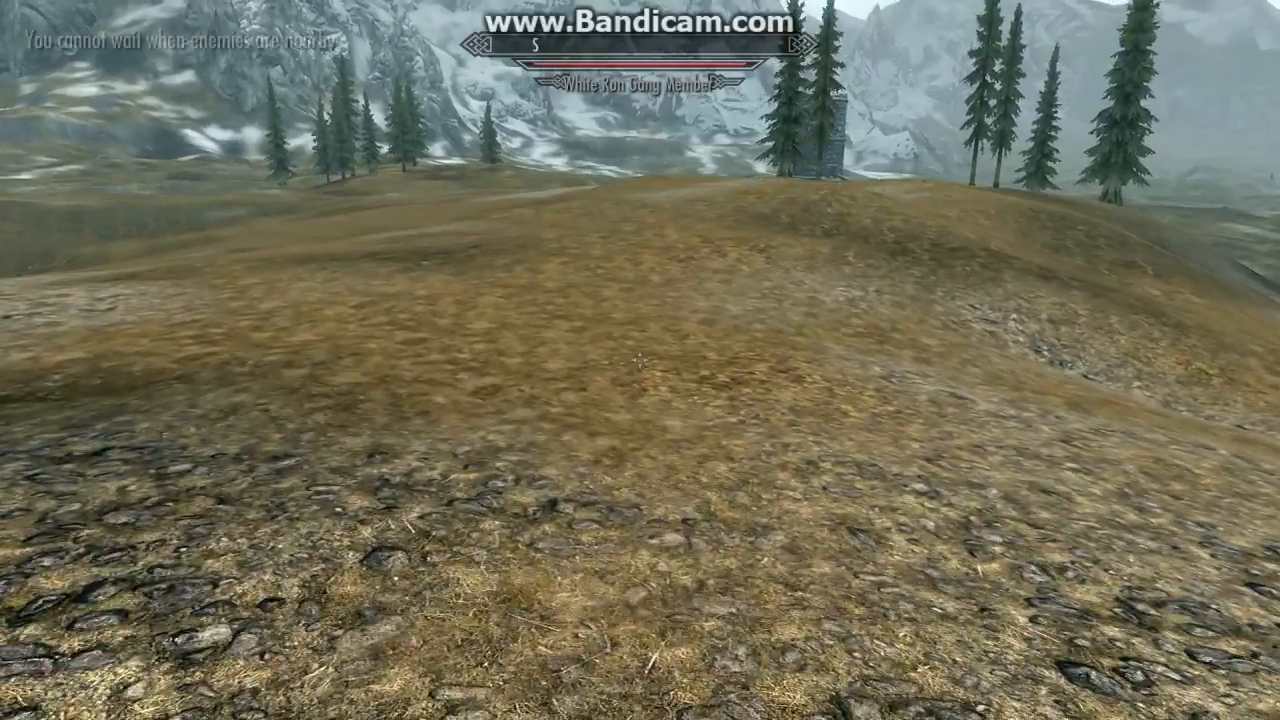
{"action": "key", "text": "w"}
{"action": "key", "text": "w"}
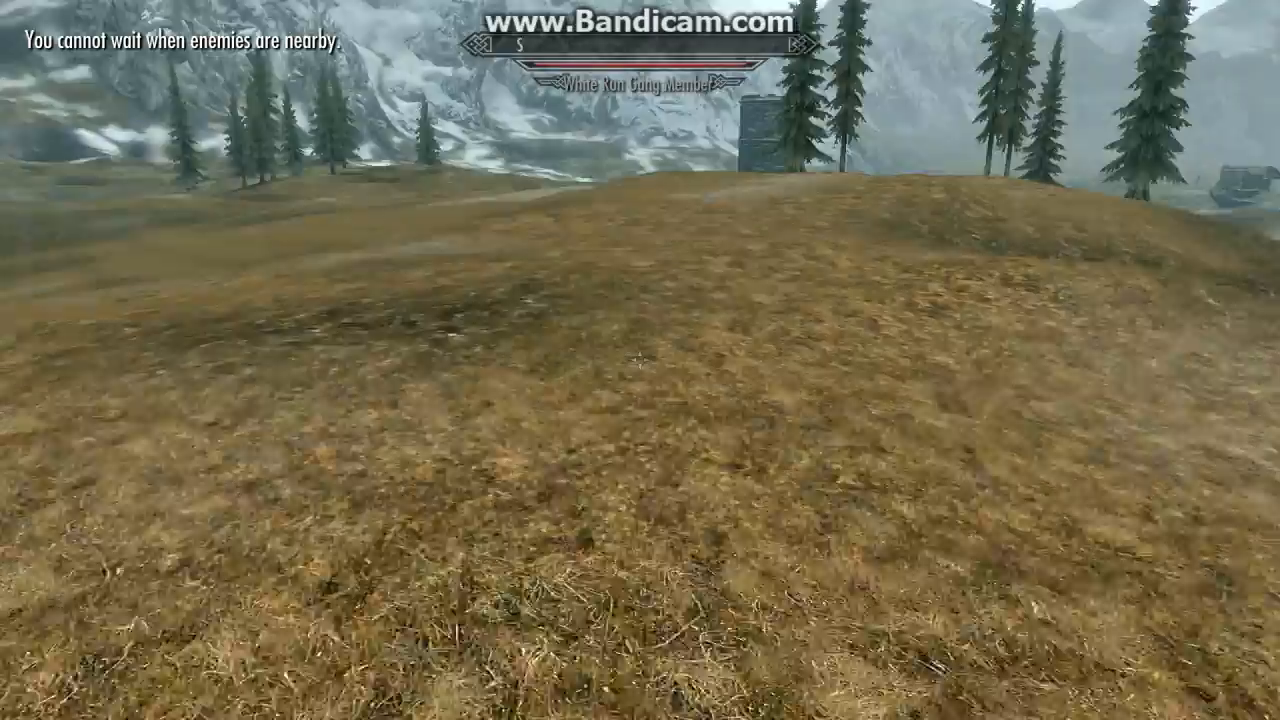
{"action": "key", "text": "t"}
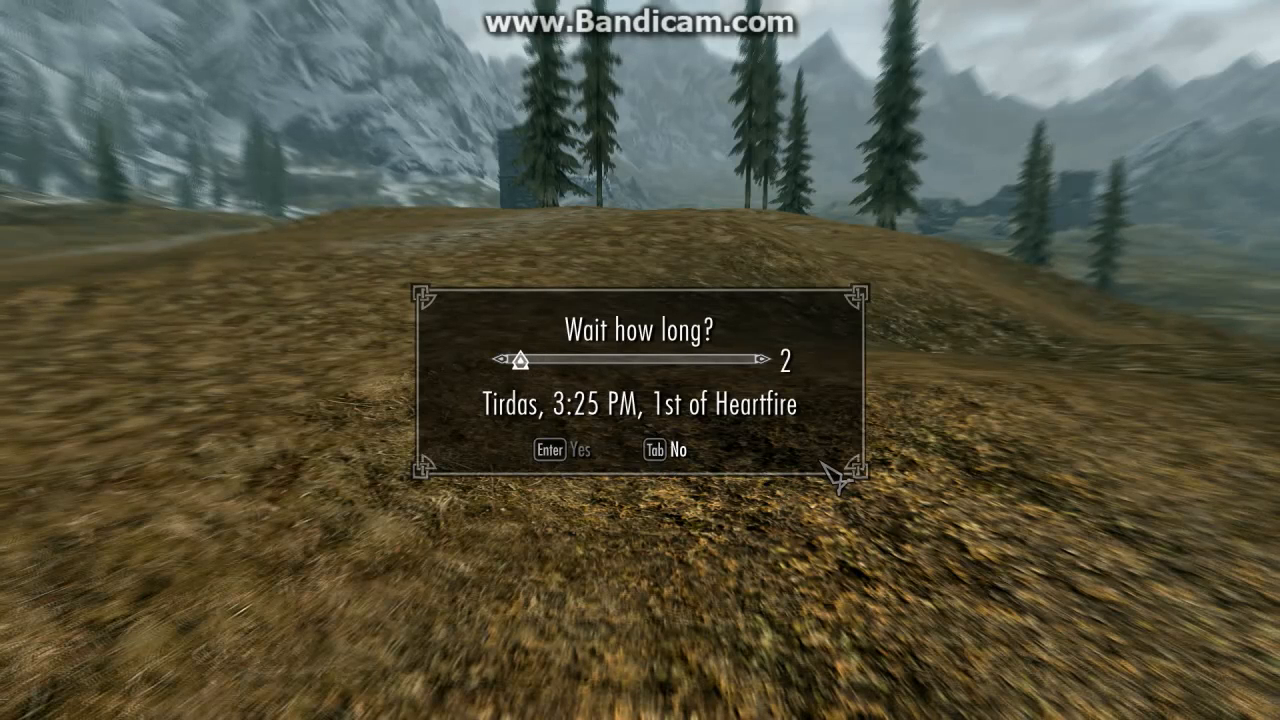
{"action": "left_click", "coordinate": [578, 451]}
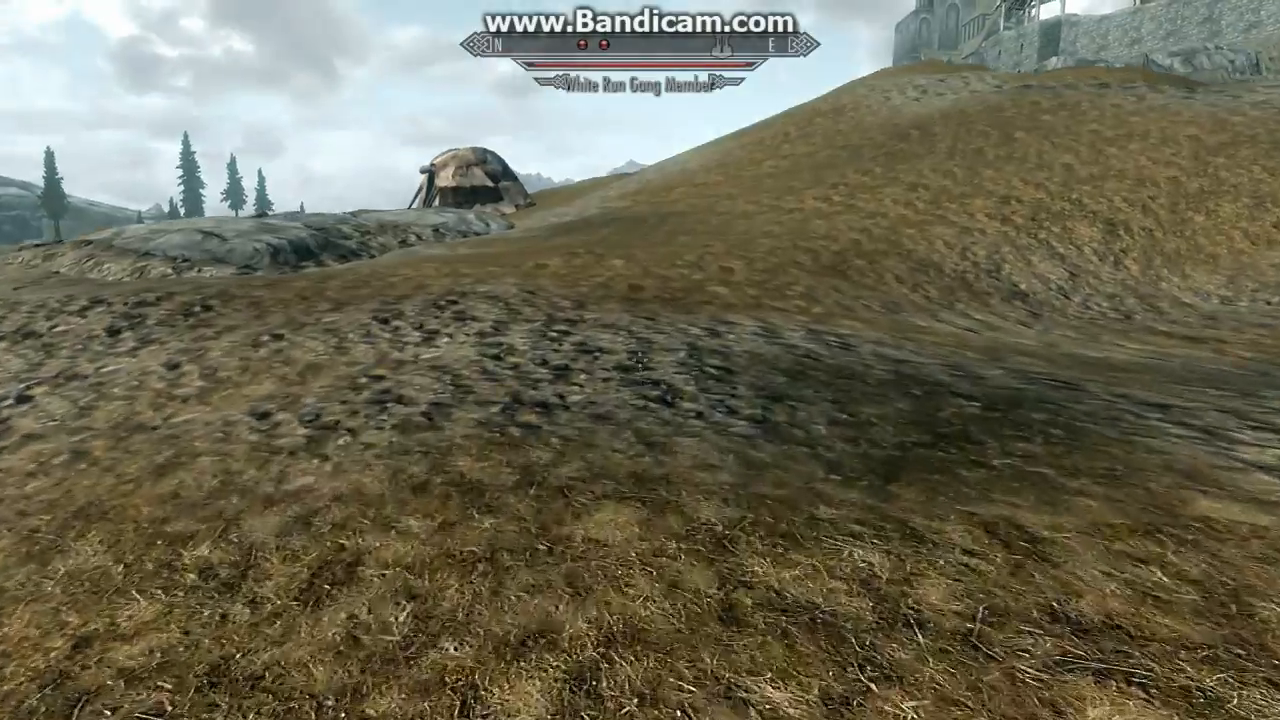
- Return to the camp past the body on the rocks and examine the gang members around the campfire and in the tent
{"action": "key", "text": "w"}
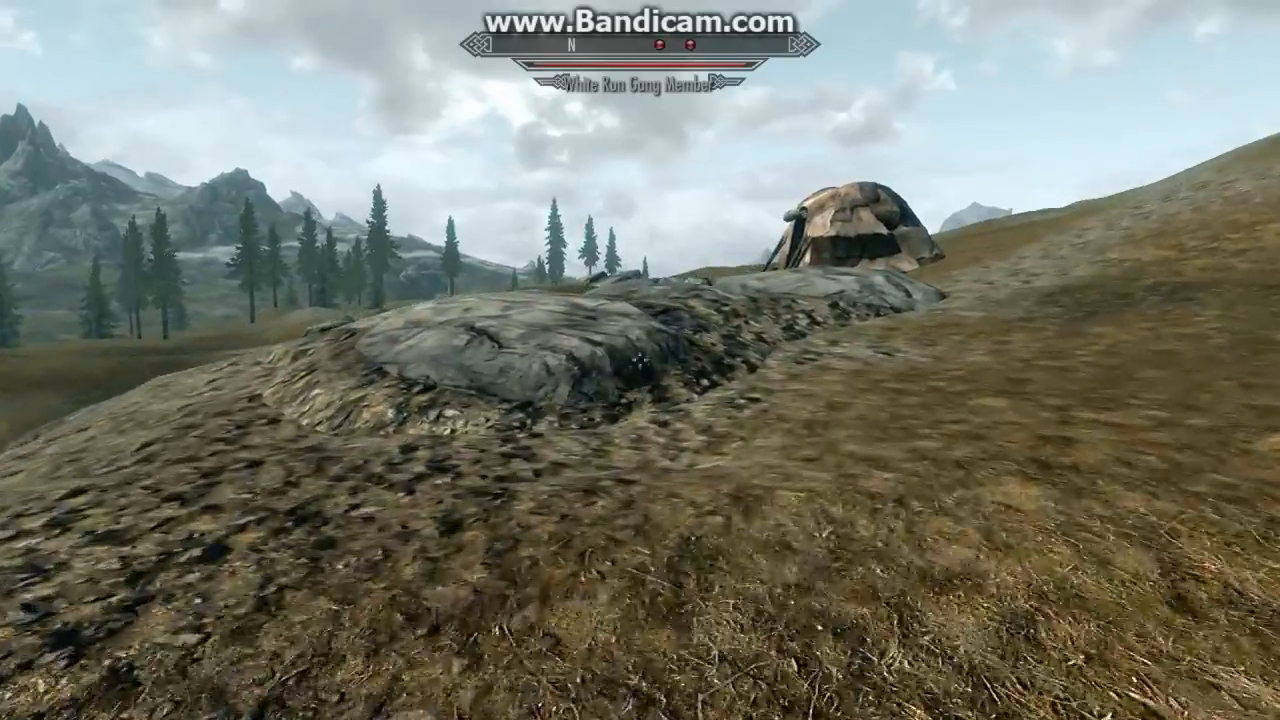
{"action": "key", "text": "w"}
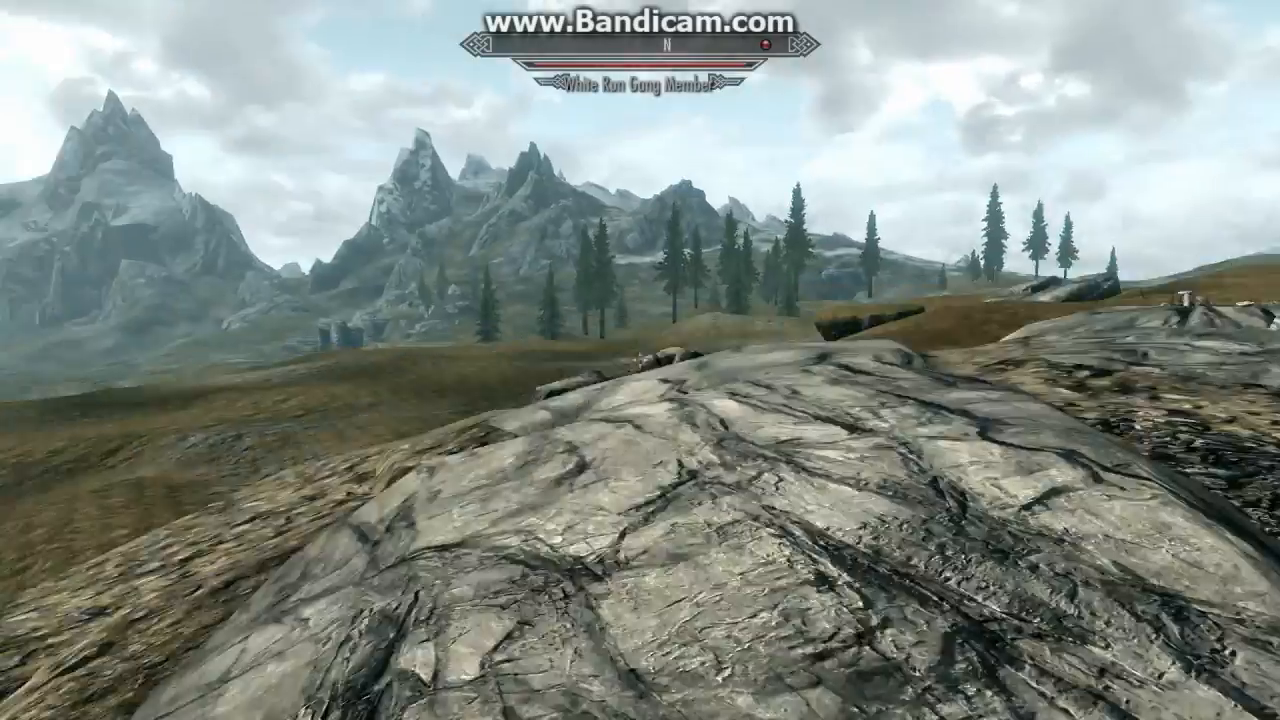
{"action": "key", "text": "w"}
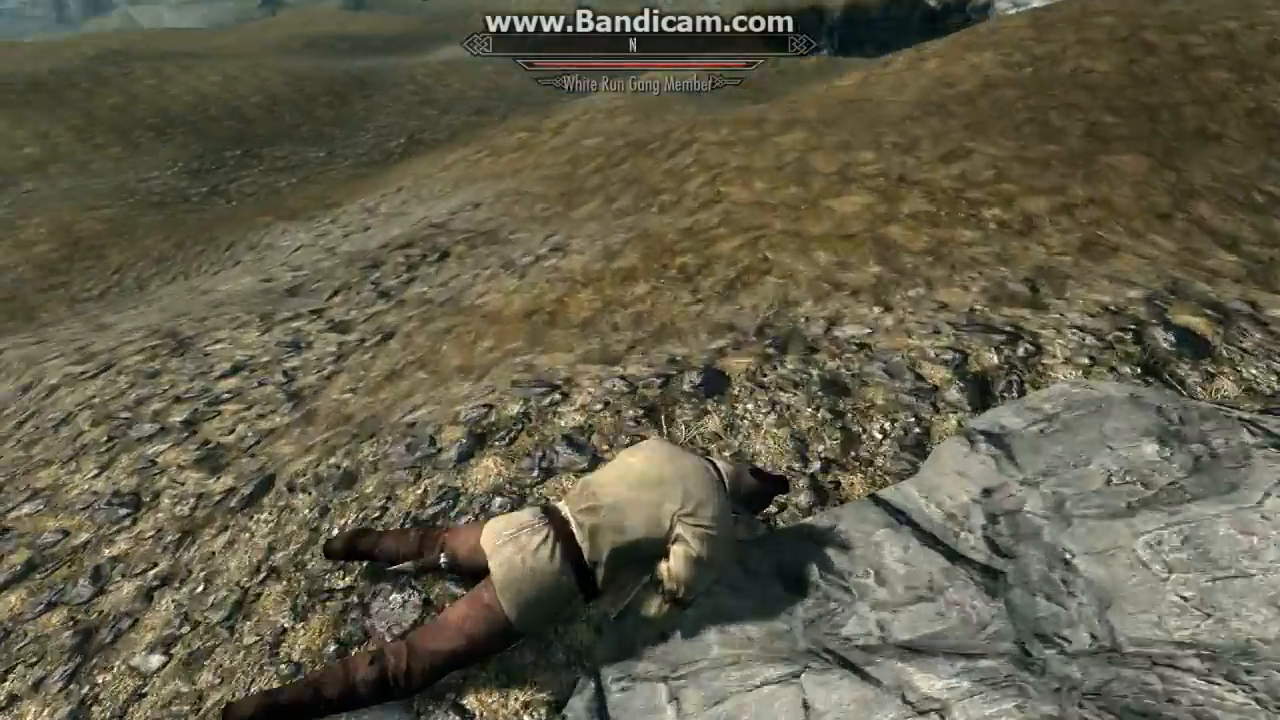
{"action": "key", "text": "w"}
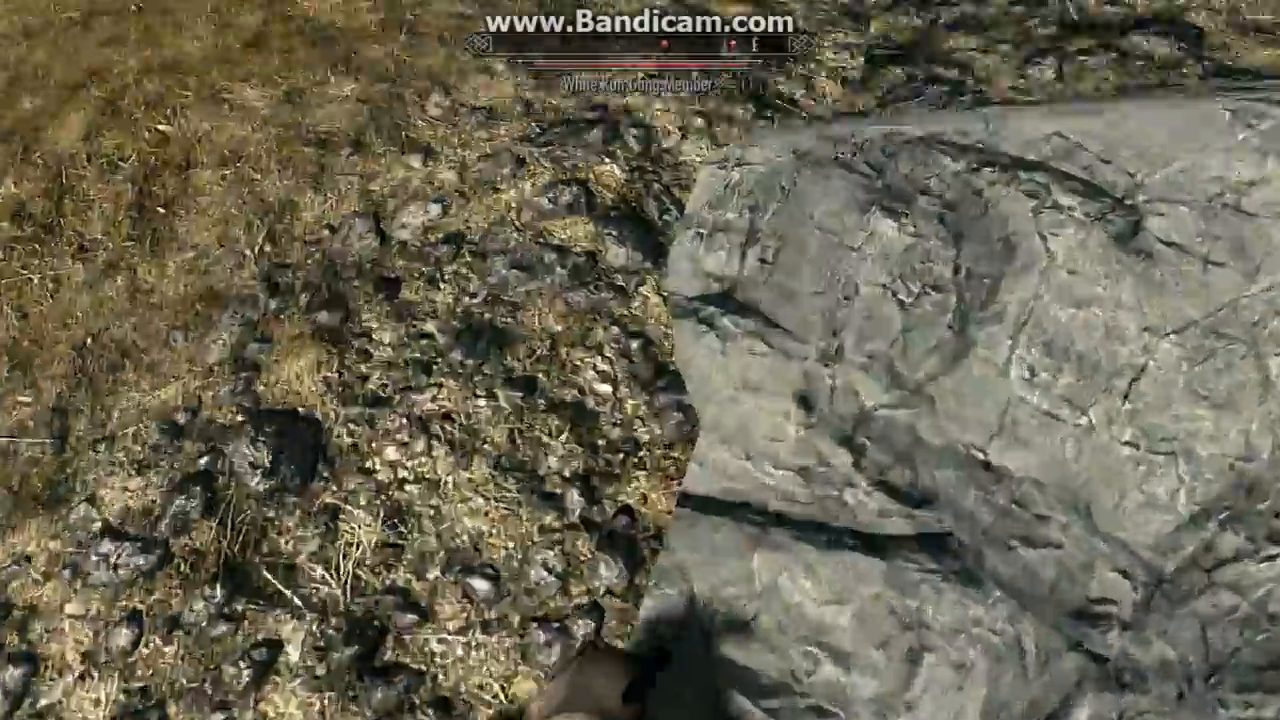
{"action": "key", "text": "w"}
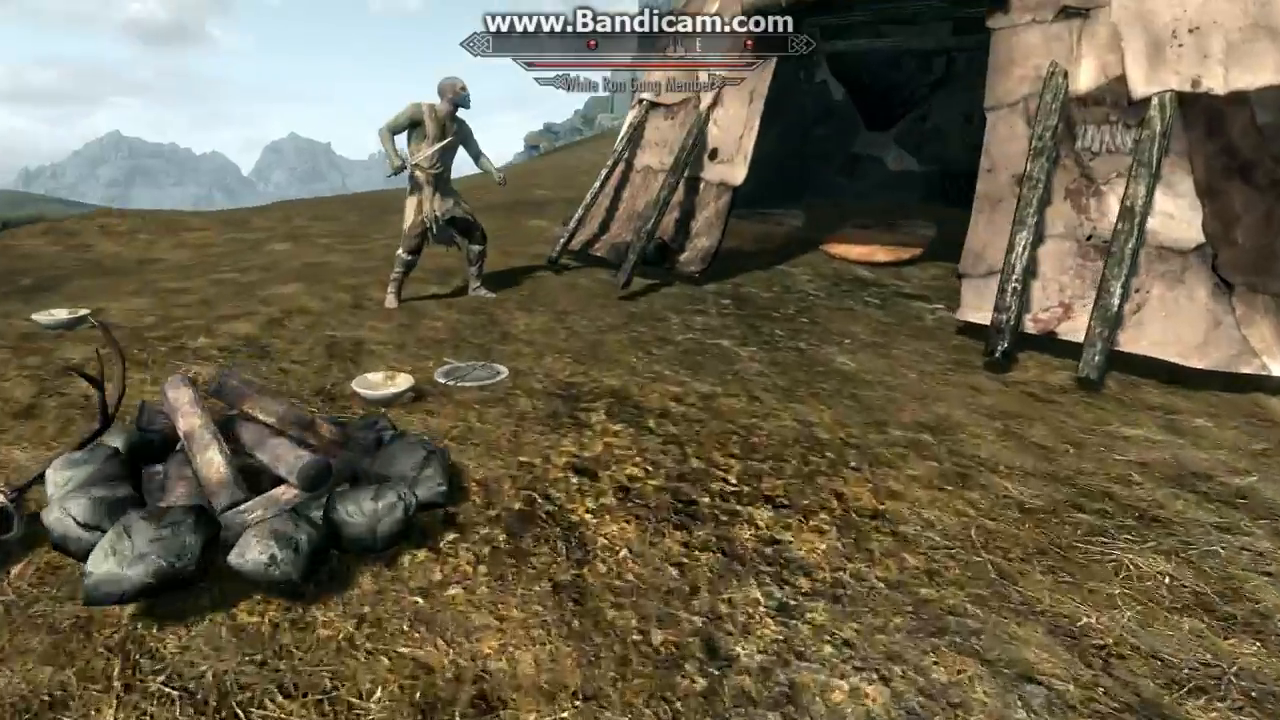
{"action": "key", "text": "w"}
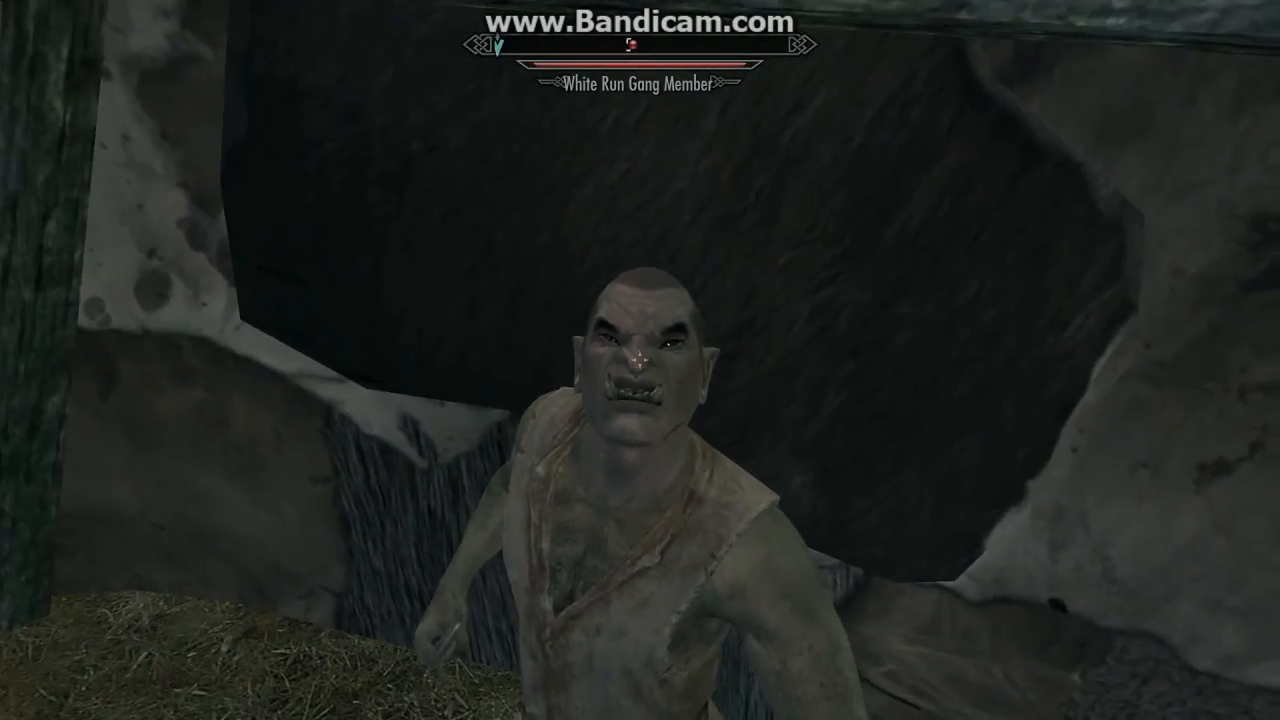
- Move out of the tent to the rocks and animals north of the camp and observe how the gang member follows
{"action": "key", "text": "w"}
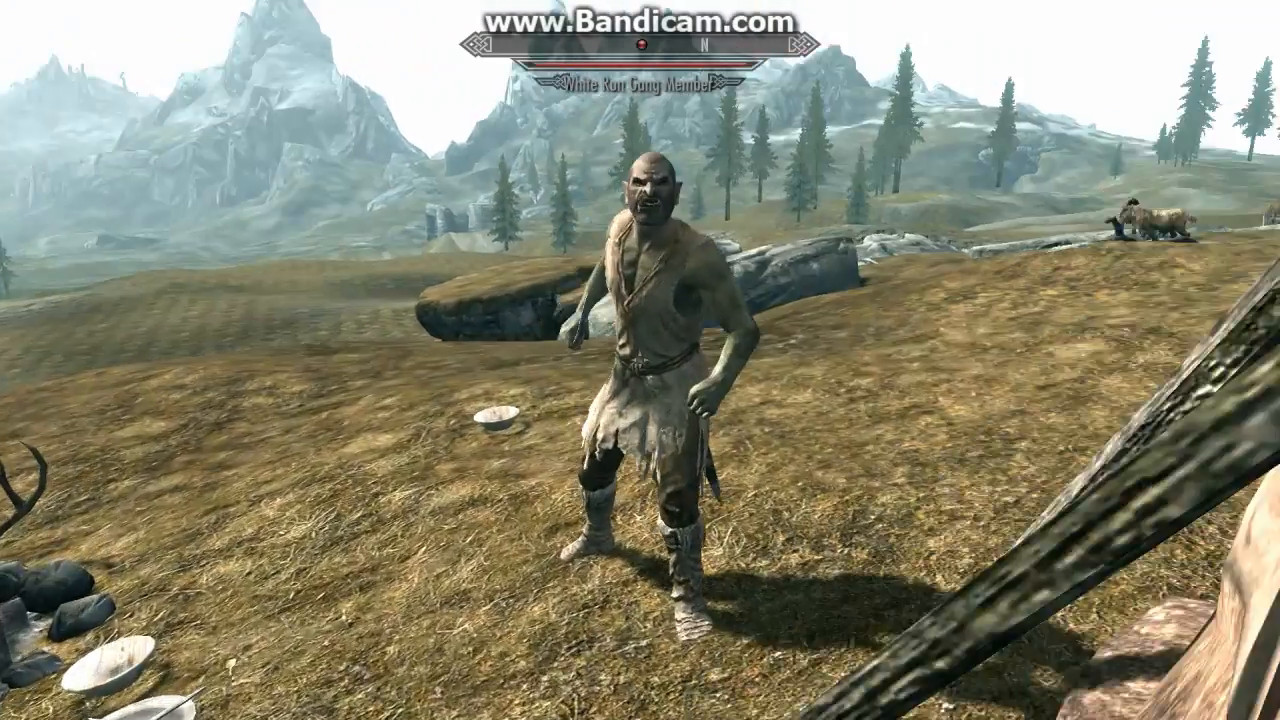
{"action": "key", "text": "w"}
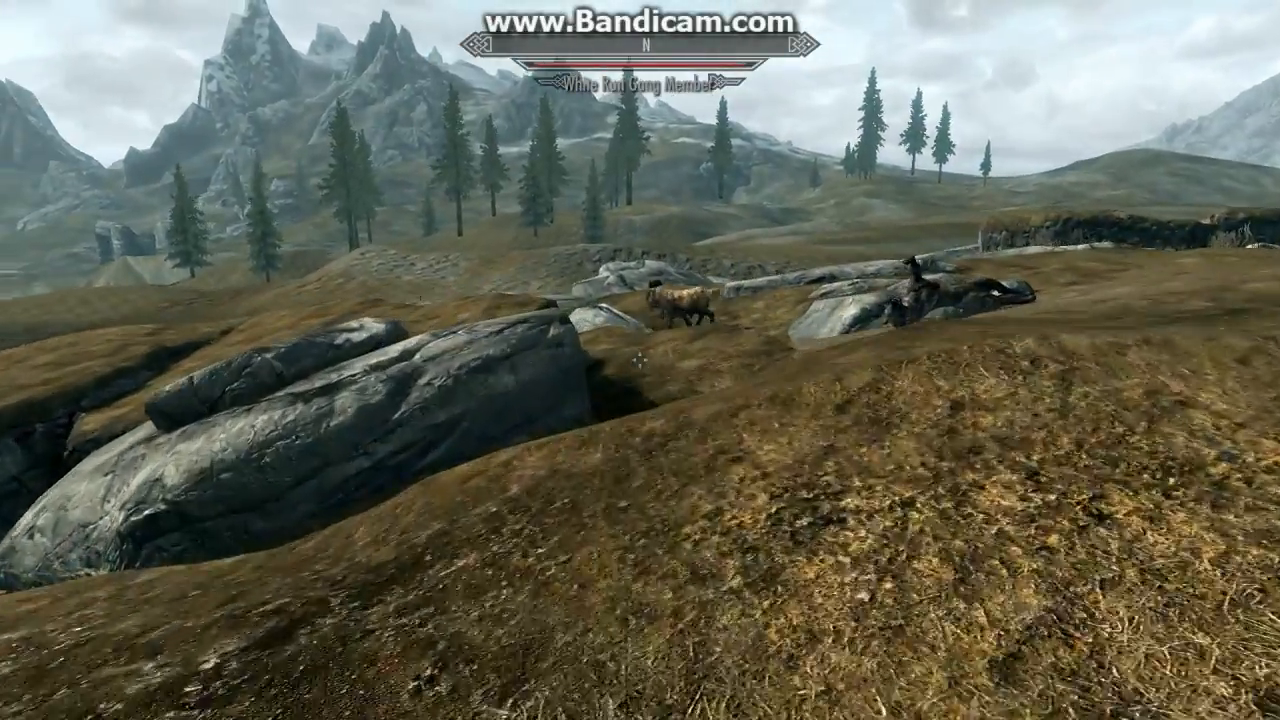
{"action": "key", "text": "w"}
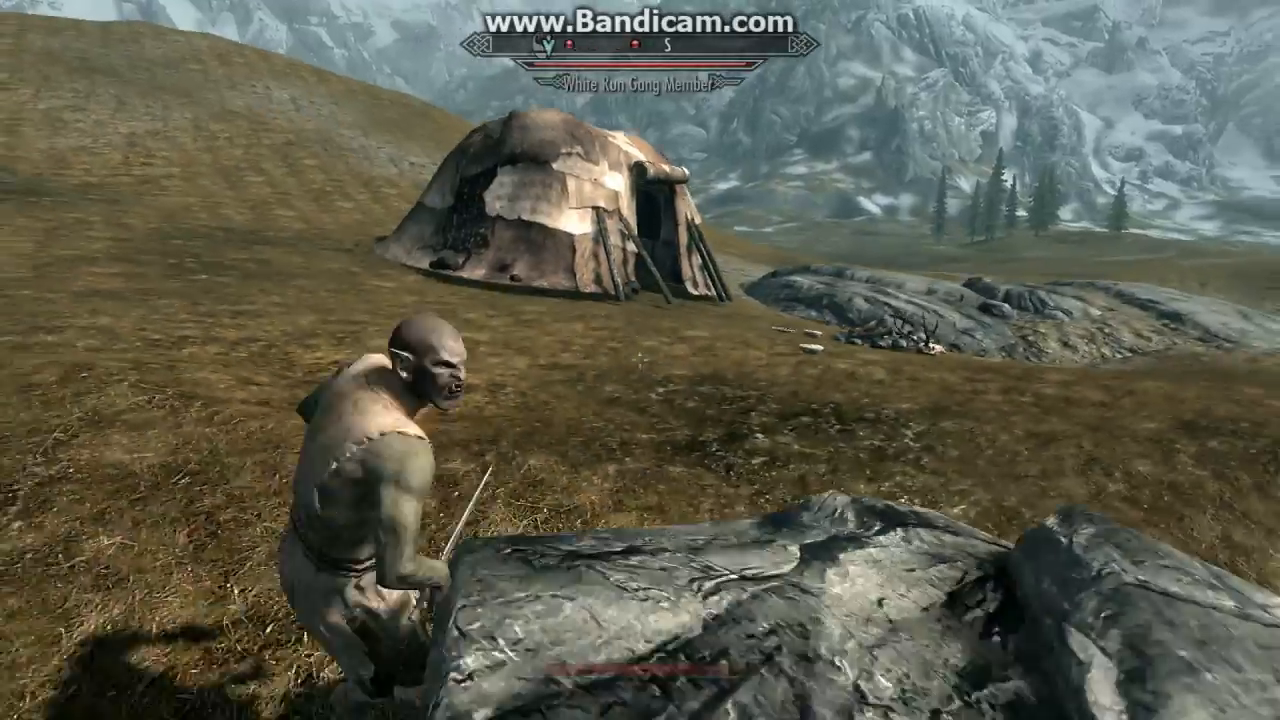
{"action": "key", "text": "s"}
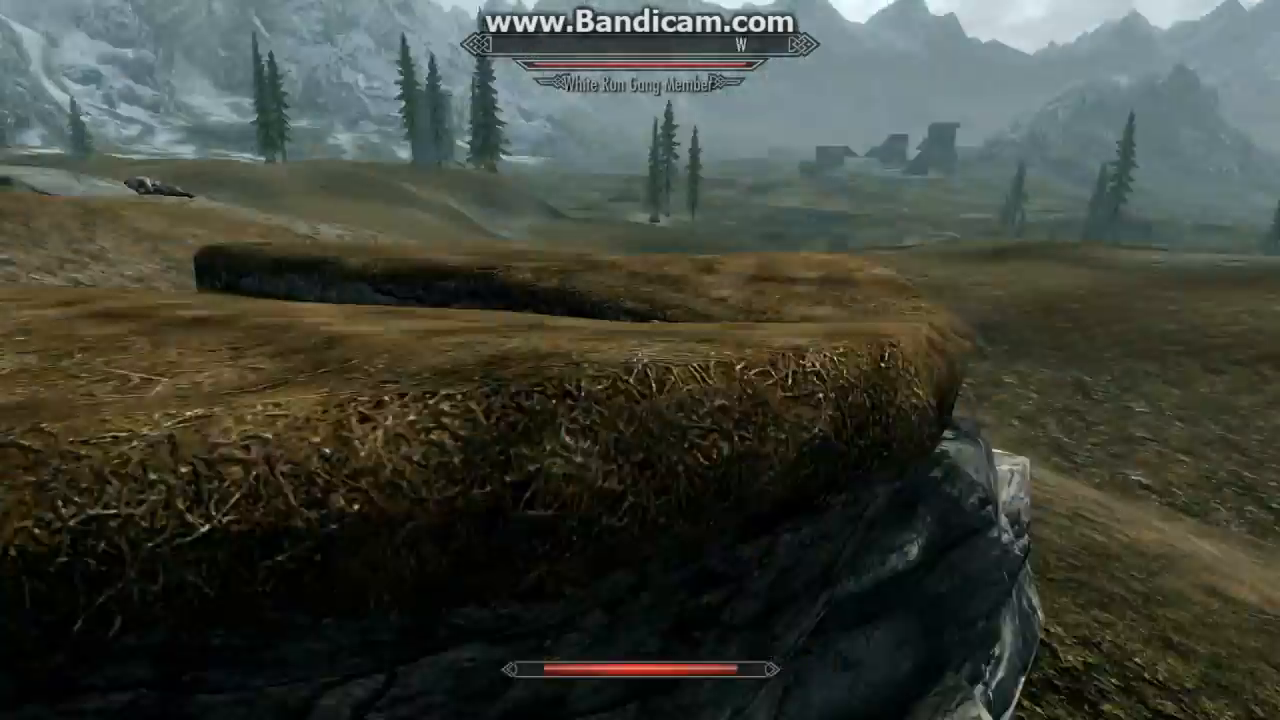
{"action": "key", "text": "s"}
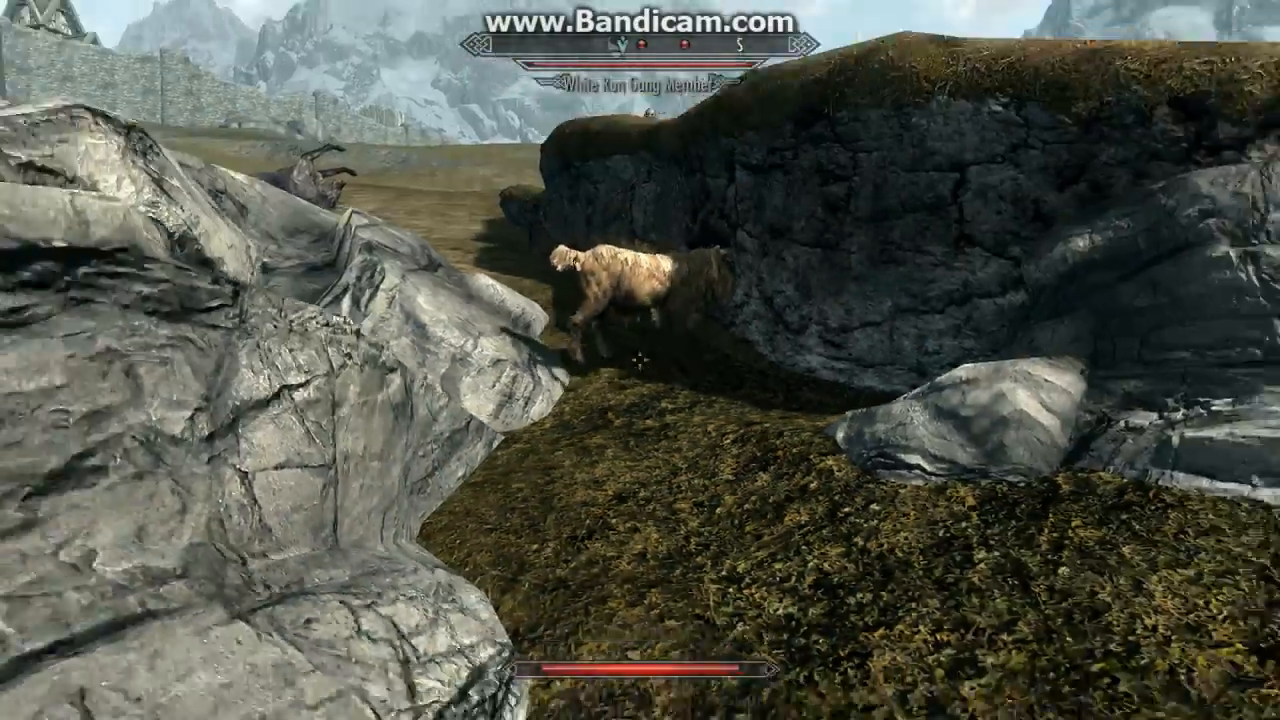
{"action": "key", "text": "s"}
{"action": "key", "text": "w"}
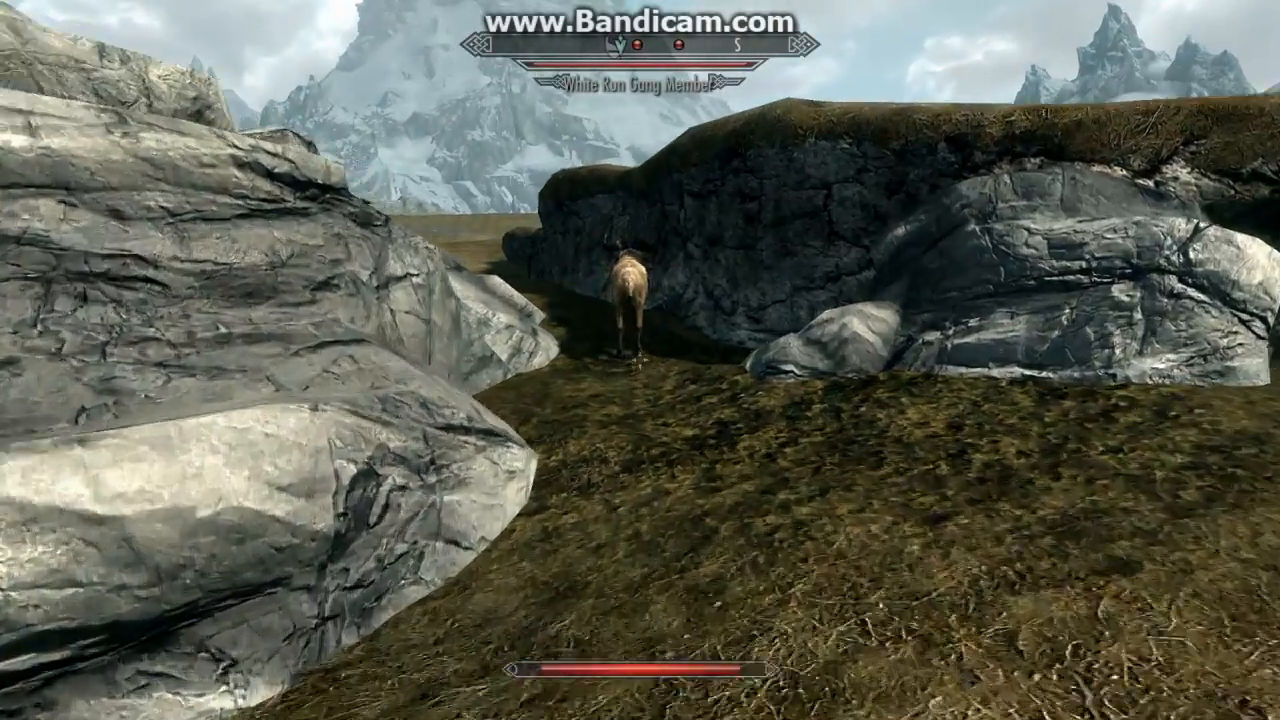
{"action": "key", "text": "w"}
{"action": "key", "text": "space"}
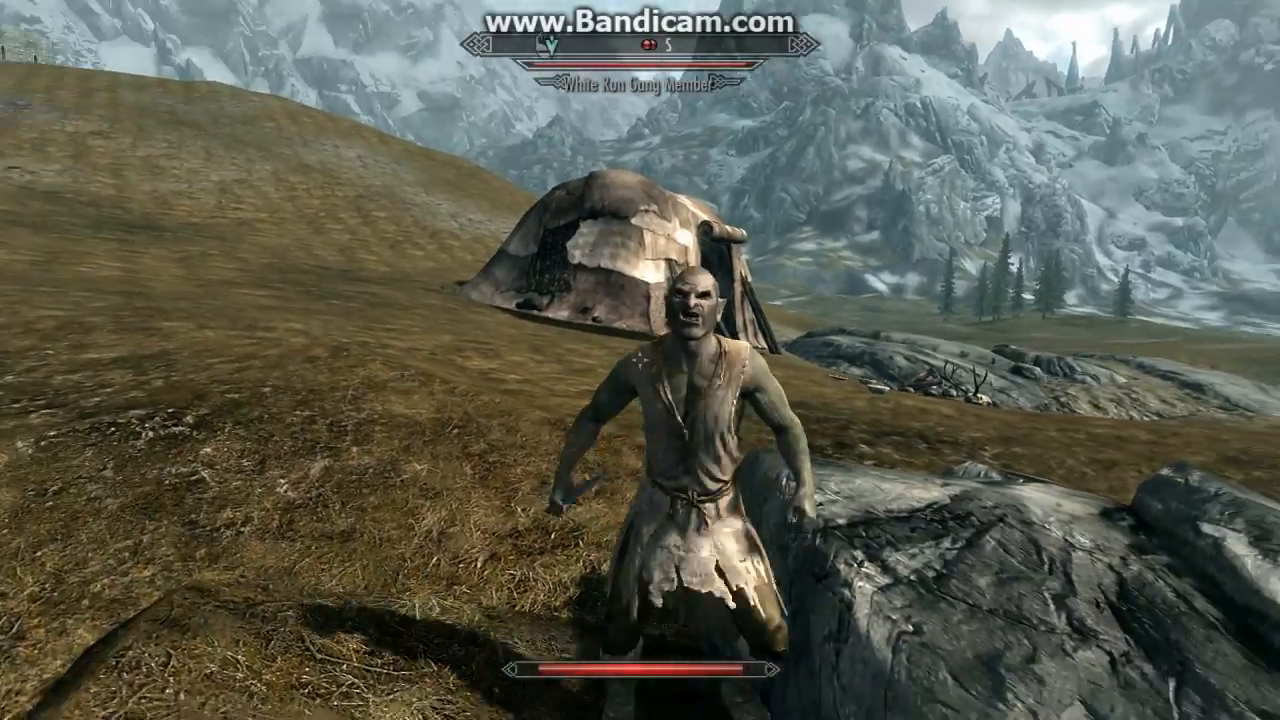
- Draw the warhammer and kill the White Run Gang Member standing beside the rock outside the camp
{"action": "key", "text": "r"}
{"action": "key", "text": "w"}
{"action": "left_click", "coordinate": [640, 360]}
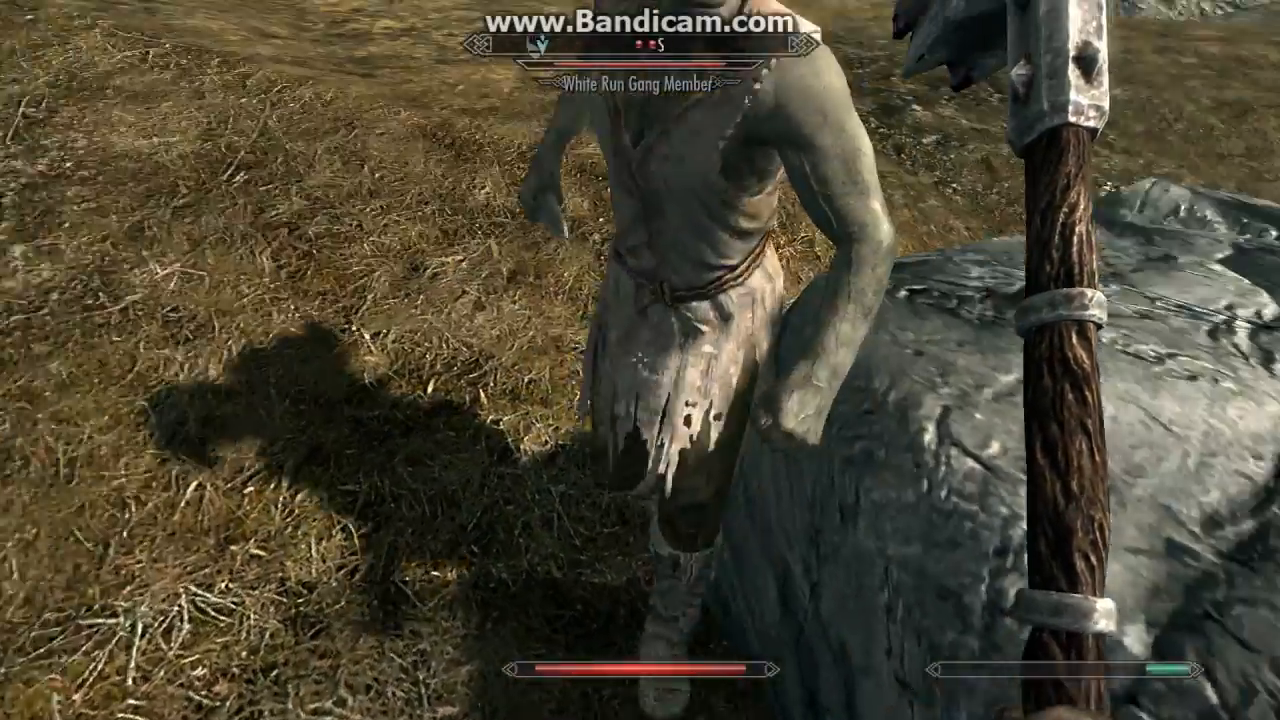
{"action": "left_click", "coordinate": [640, 360]}
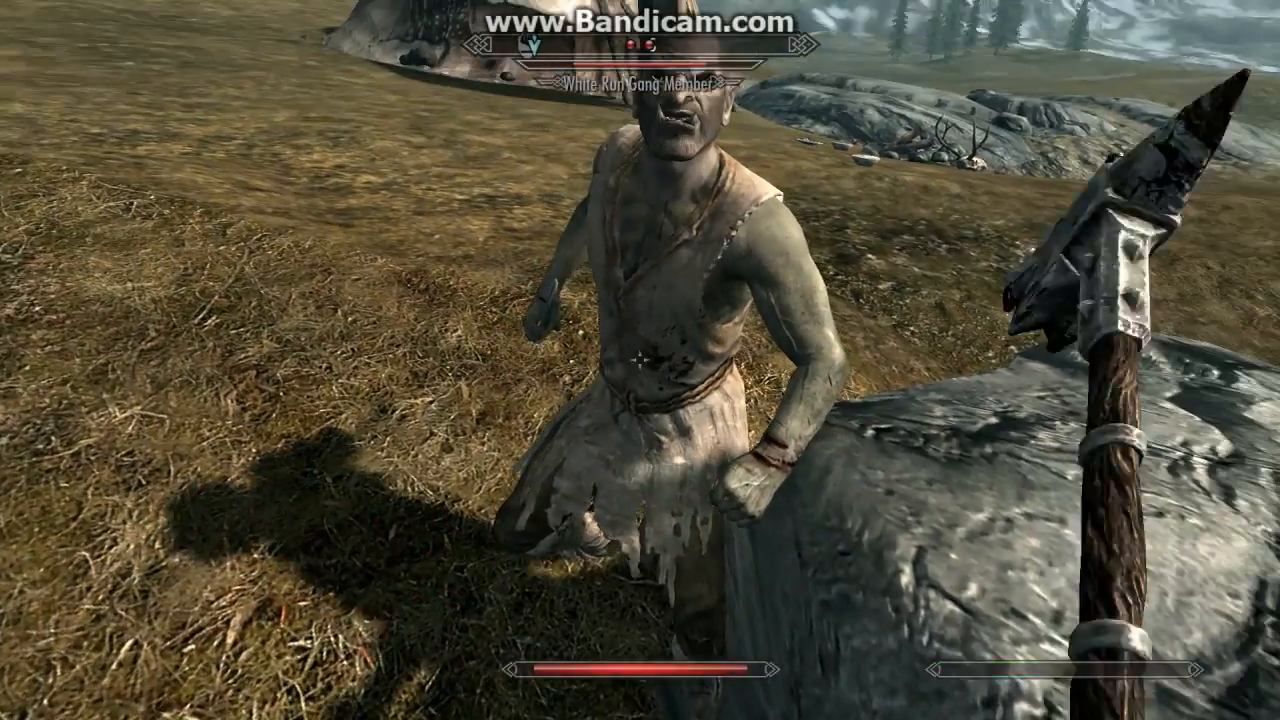
{"action": "left_click", "coordinate": [640, 360]}
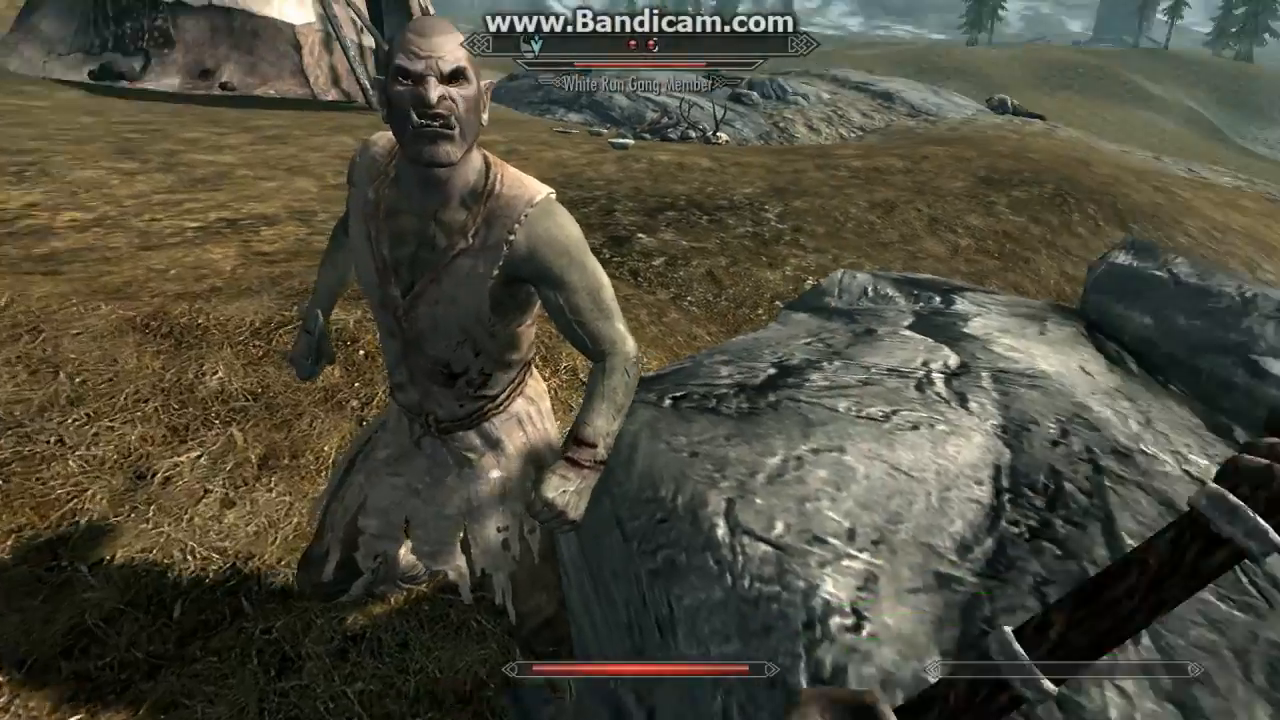
{"action": "left_click", "coordinate": [640, 360]}
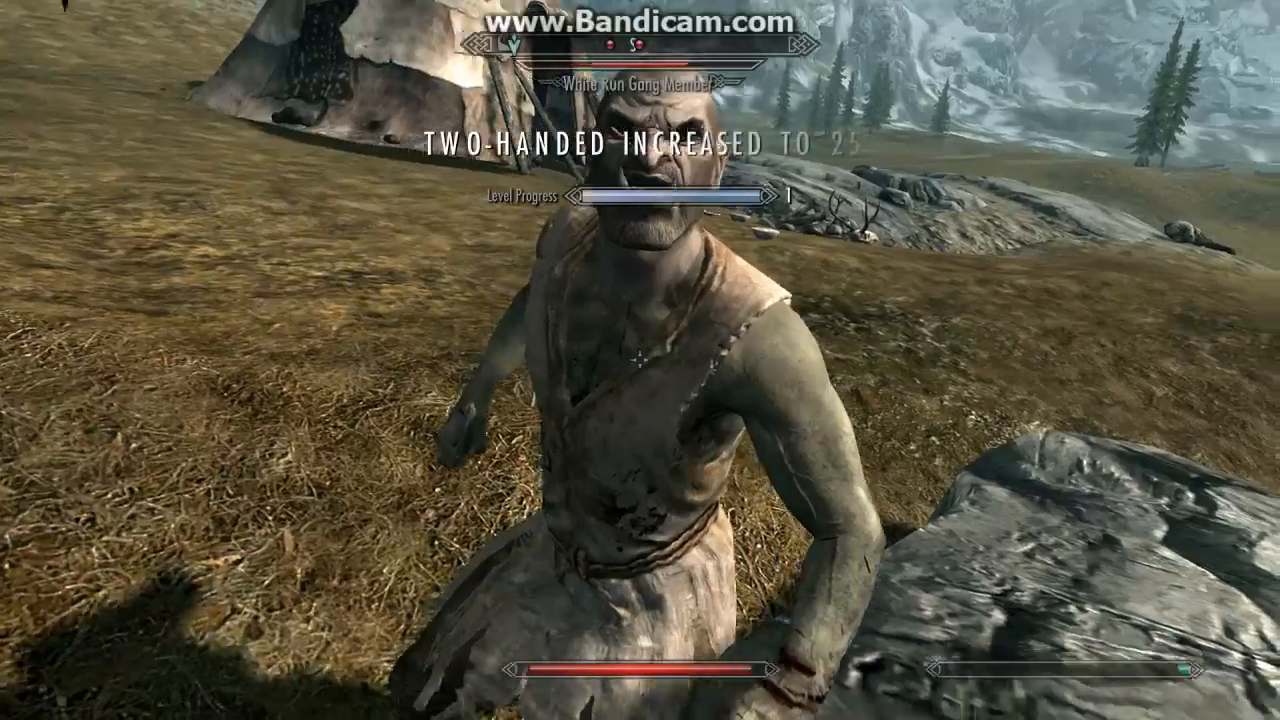
{"action": "left_click", "coordinate": [640, 360]}
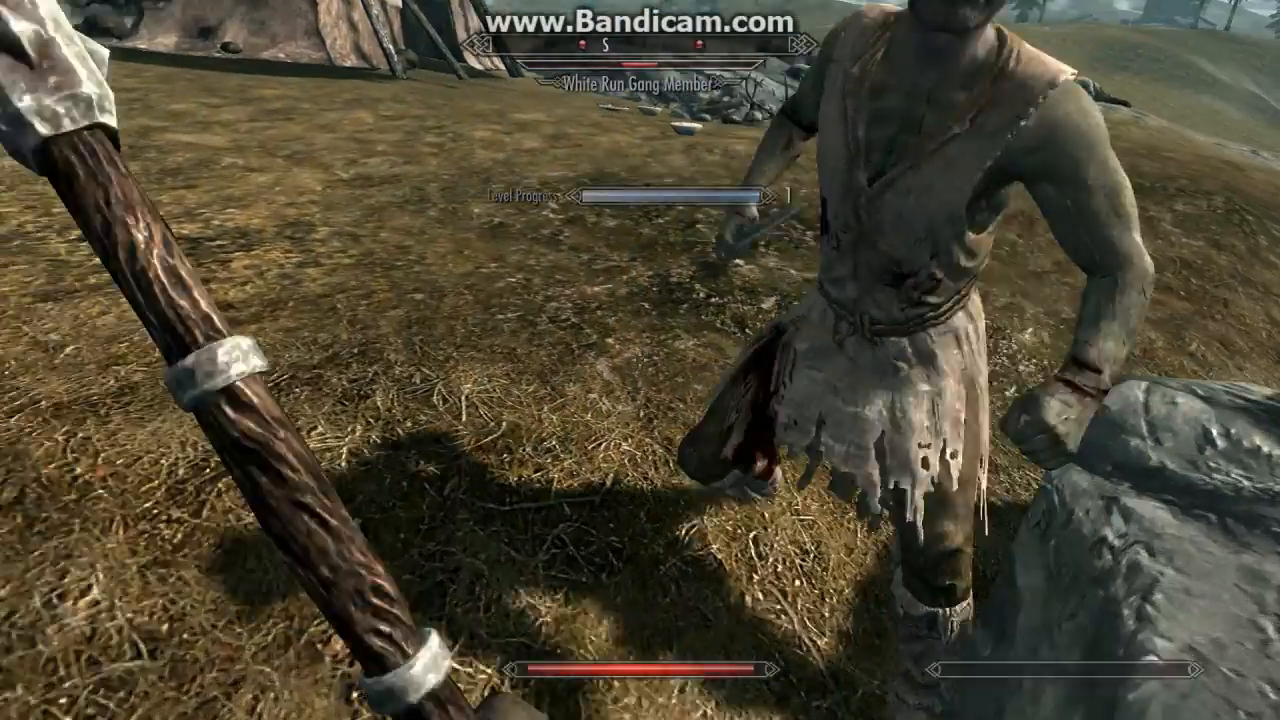
{"action": "left_click", "coordinate": [640, 360]}
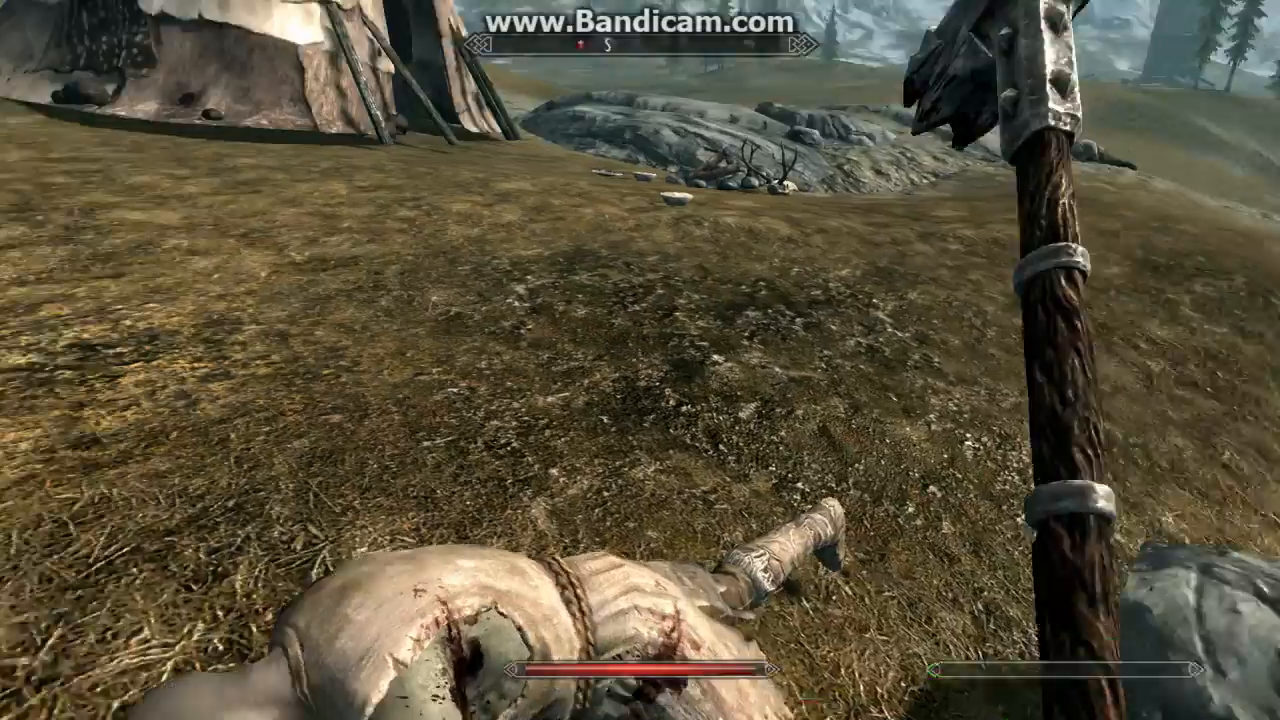
- Check the character menu, close it, and approach the remaining gang member inside the tent
{"action": "key", "text": "w"}
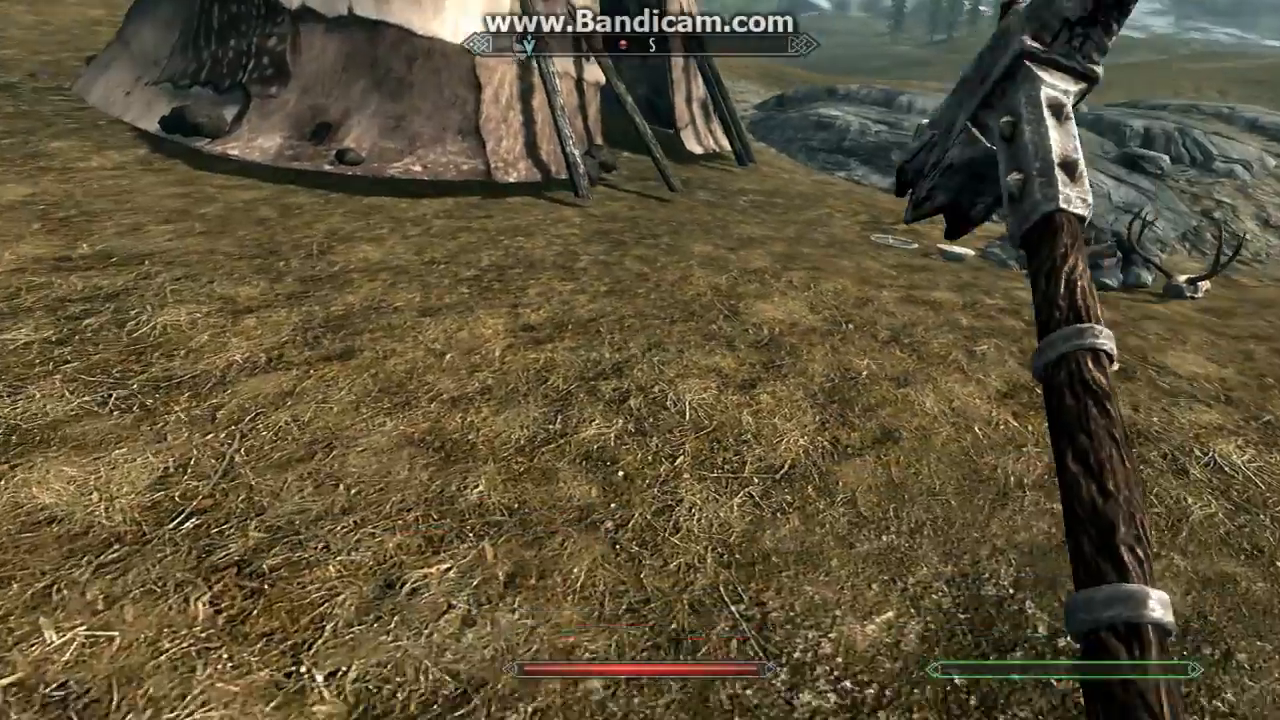
{"action": "key", "text": "Tab"}
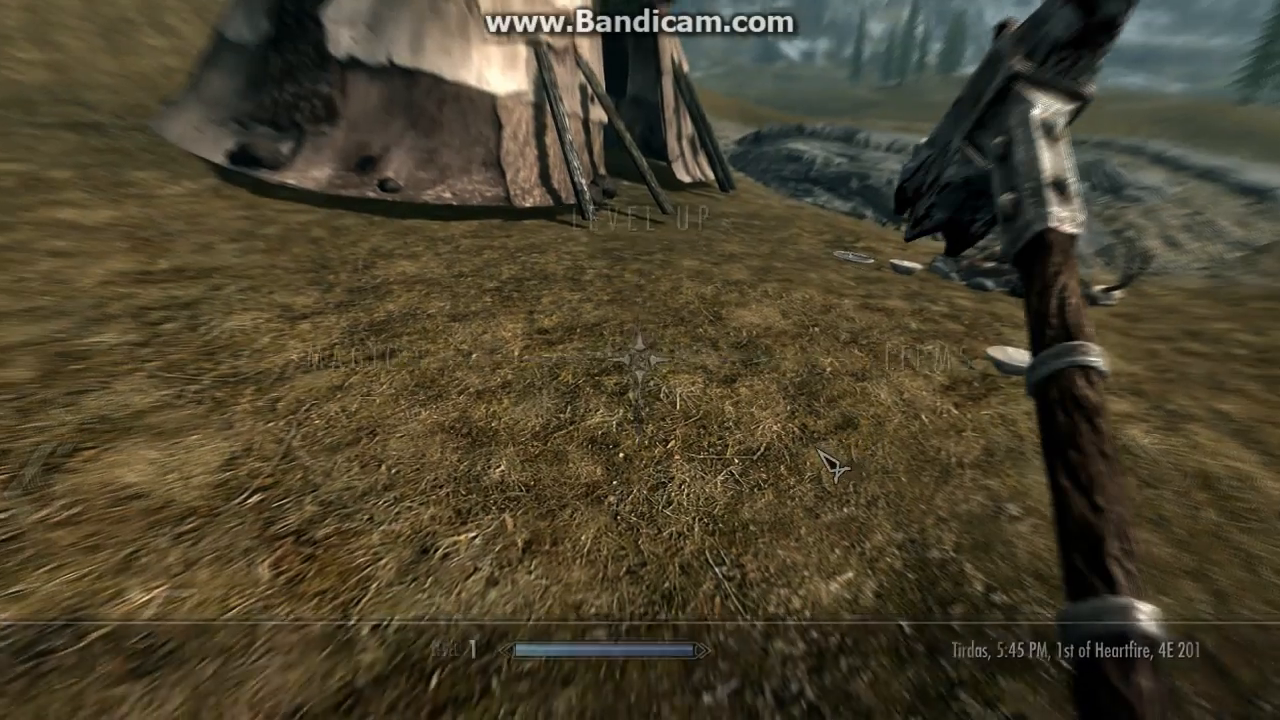
{"action": "key", "text": "Tab"}
{"action": "key", "text": "Tab"}
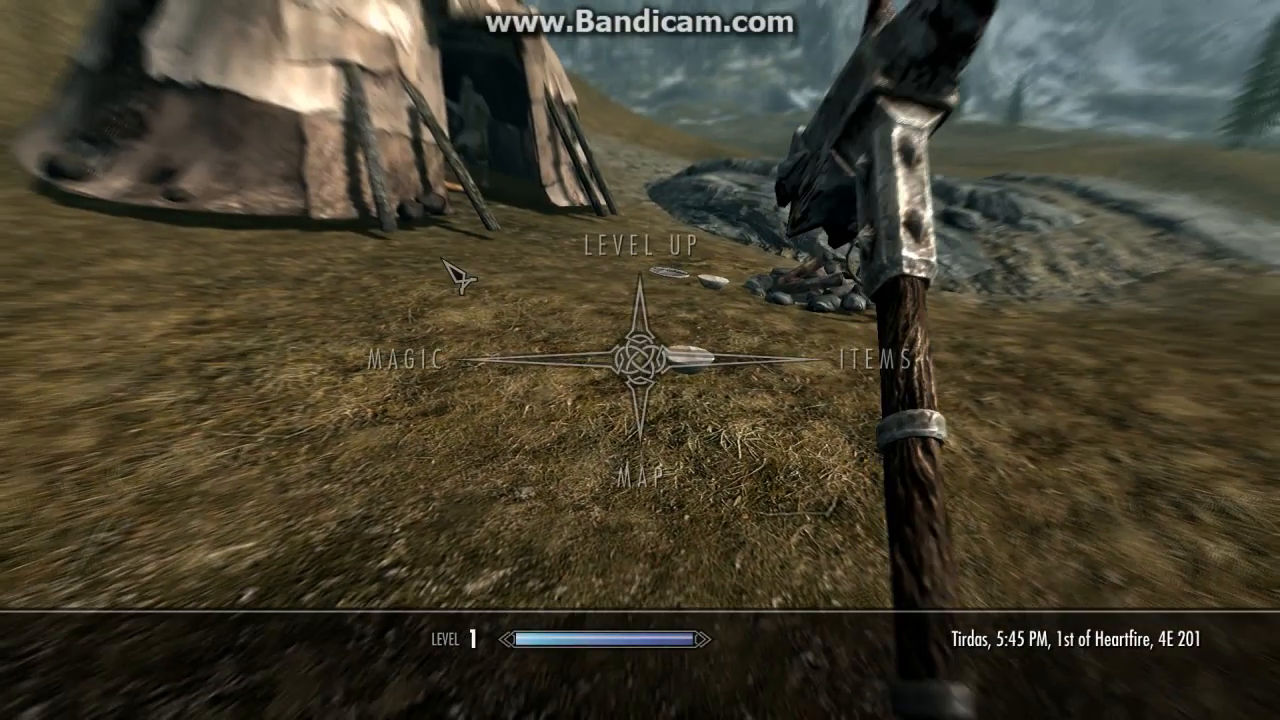
{"action": "key", "text": "Tab"}
{"action": "key", "text": "w"}
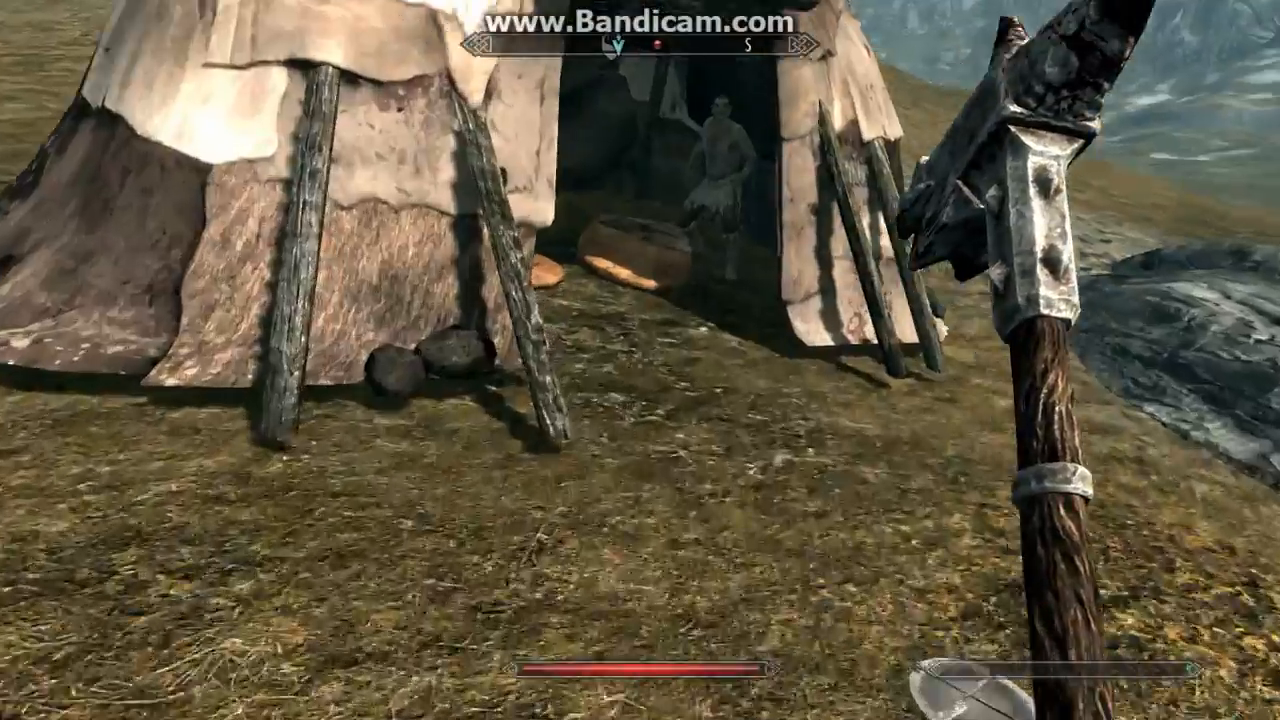
{"action": "key", "text": "w"}
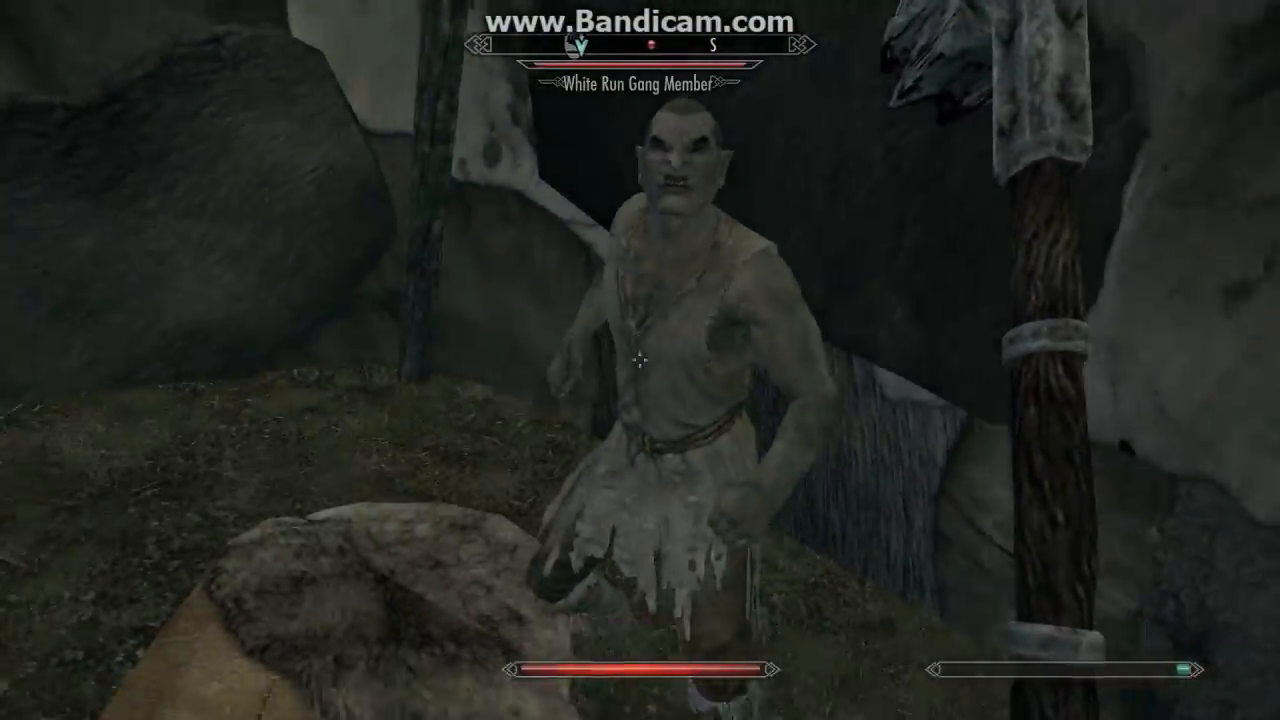
- Leave the tent for the rocks beside the camp and check the game time in the character menu
{"action": "key", "text": "s"}
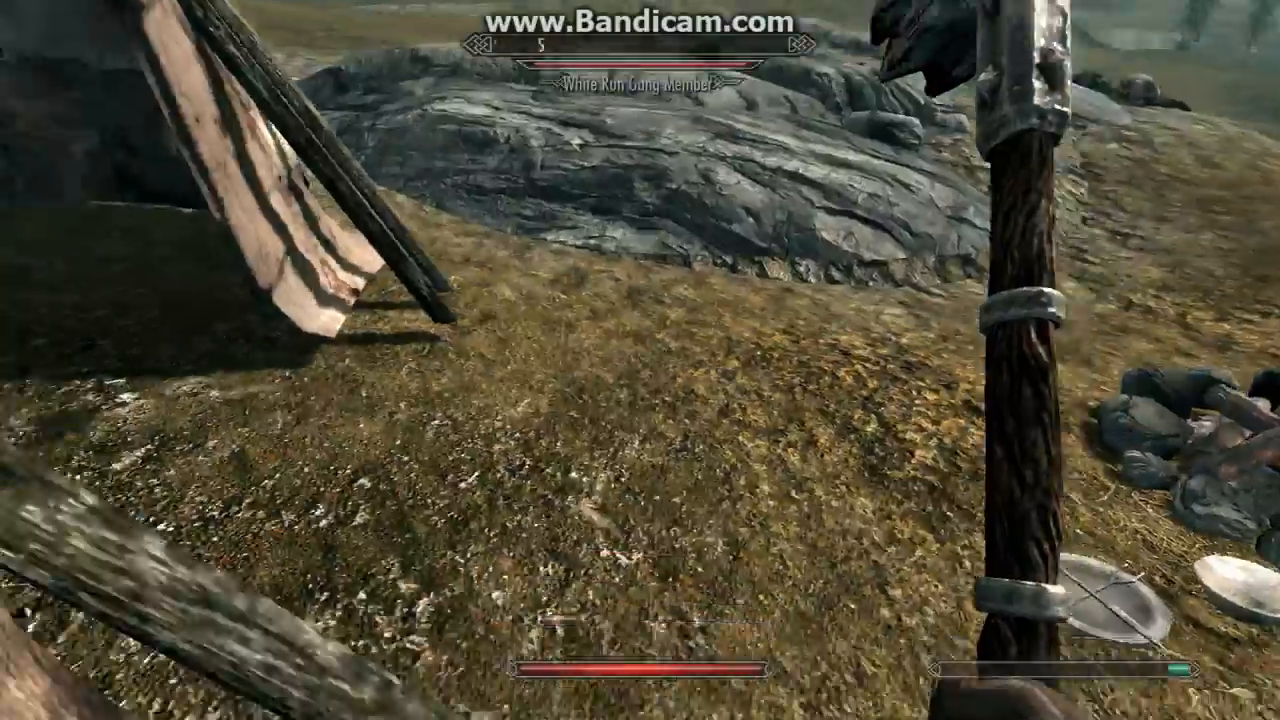
{"action": "key", "text": "w"}
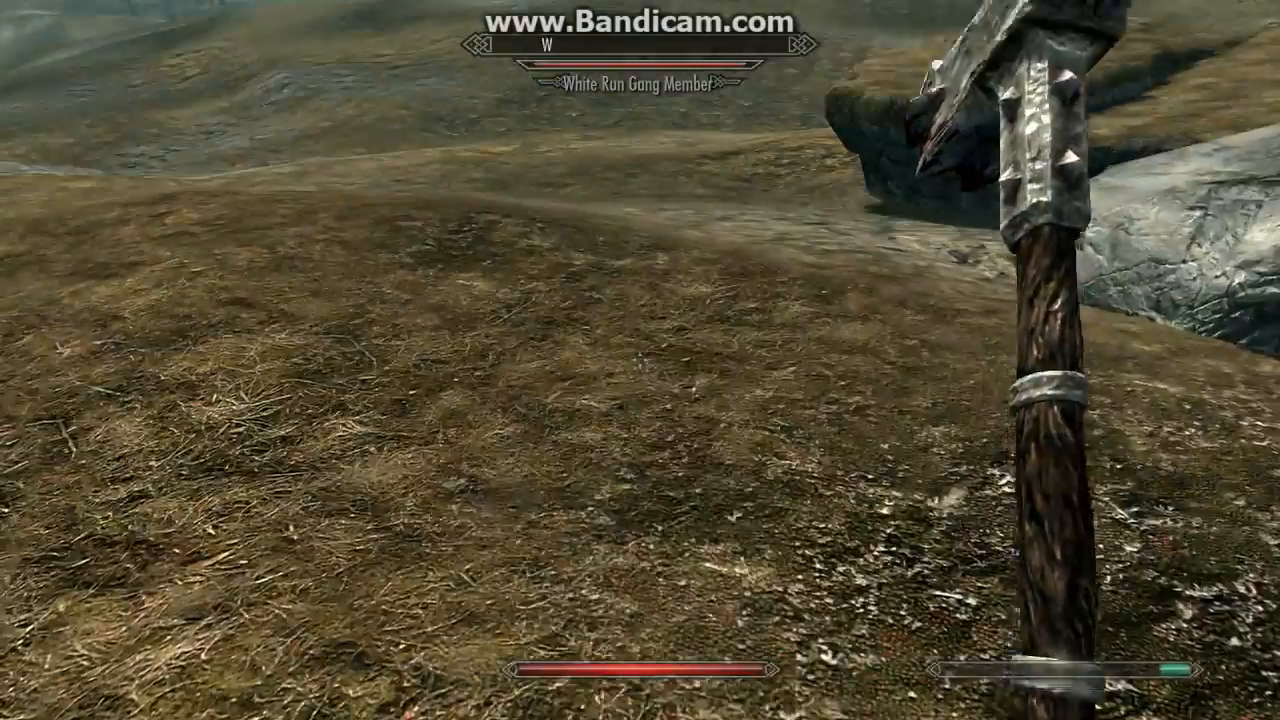
{"action": "key", "text": "w"}
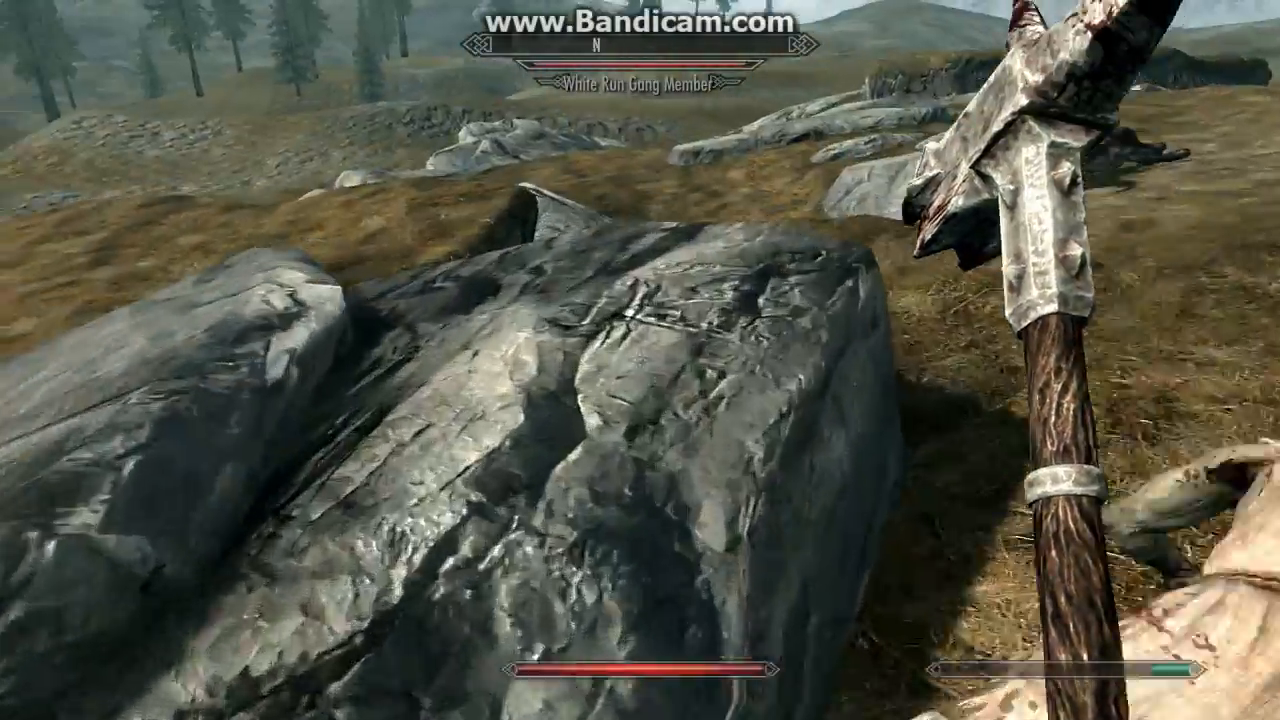
{"action": "key", "text": "Tab"}
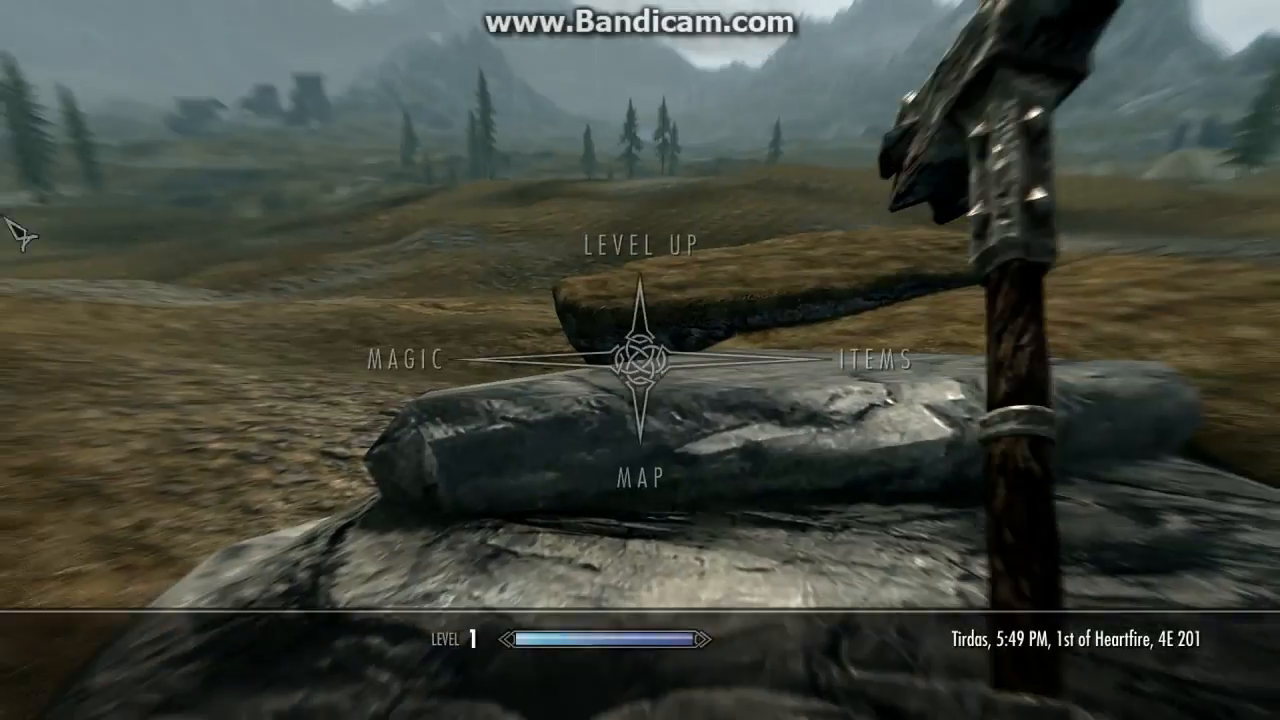
{"action": "key", "text": "Tab"}
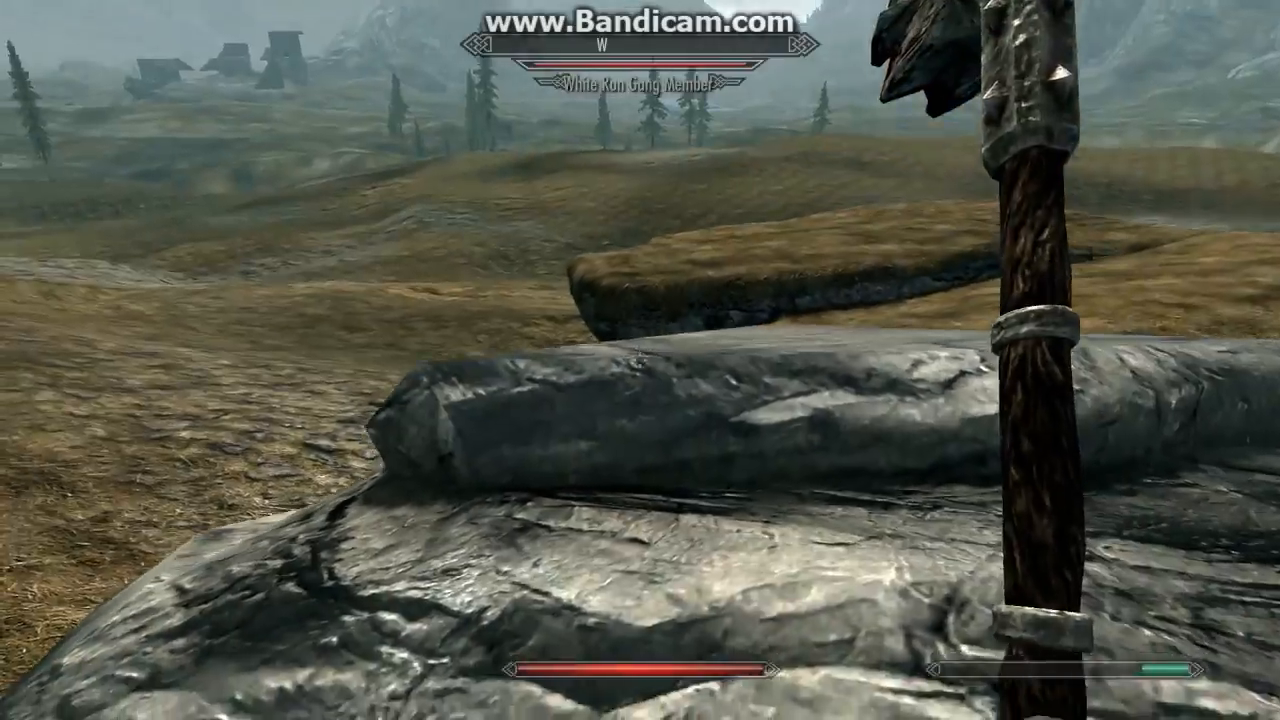
- Return past the campfire to the tent and attack the remaining White Run Gang Member with the warhammer
{"action": "key", "text": "w"}
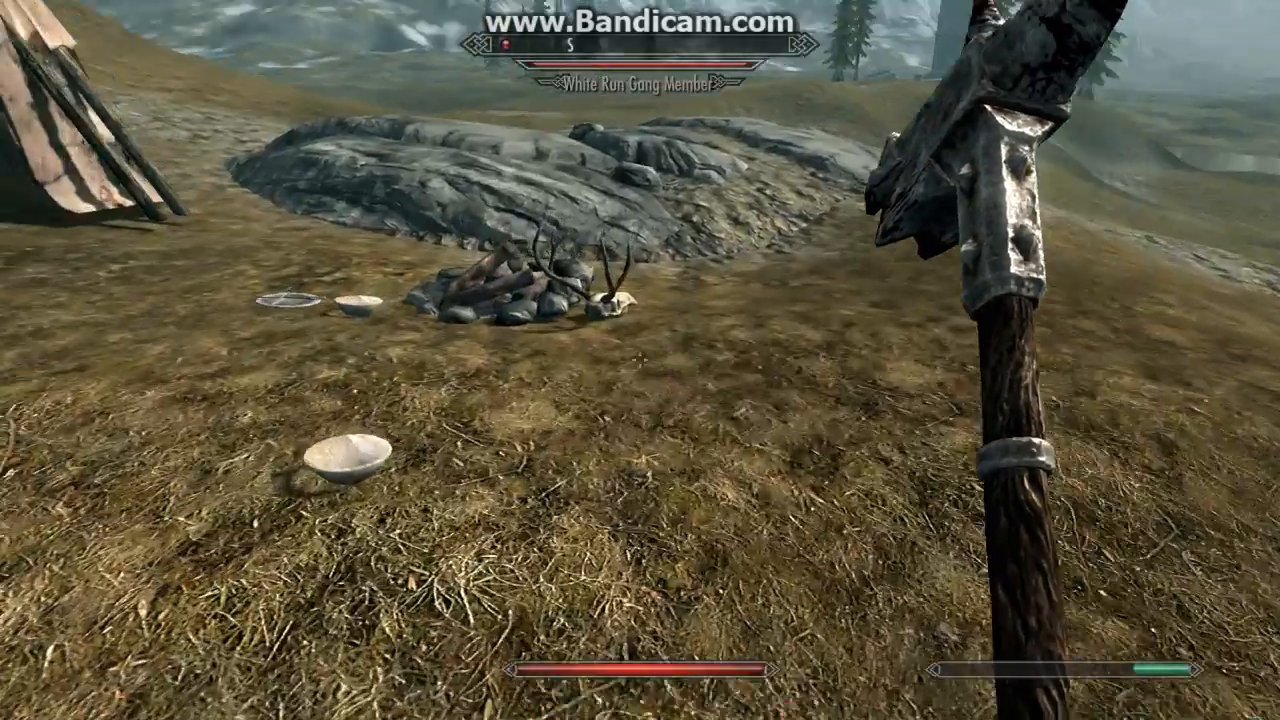
{"action": "key", "text": "w"}
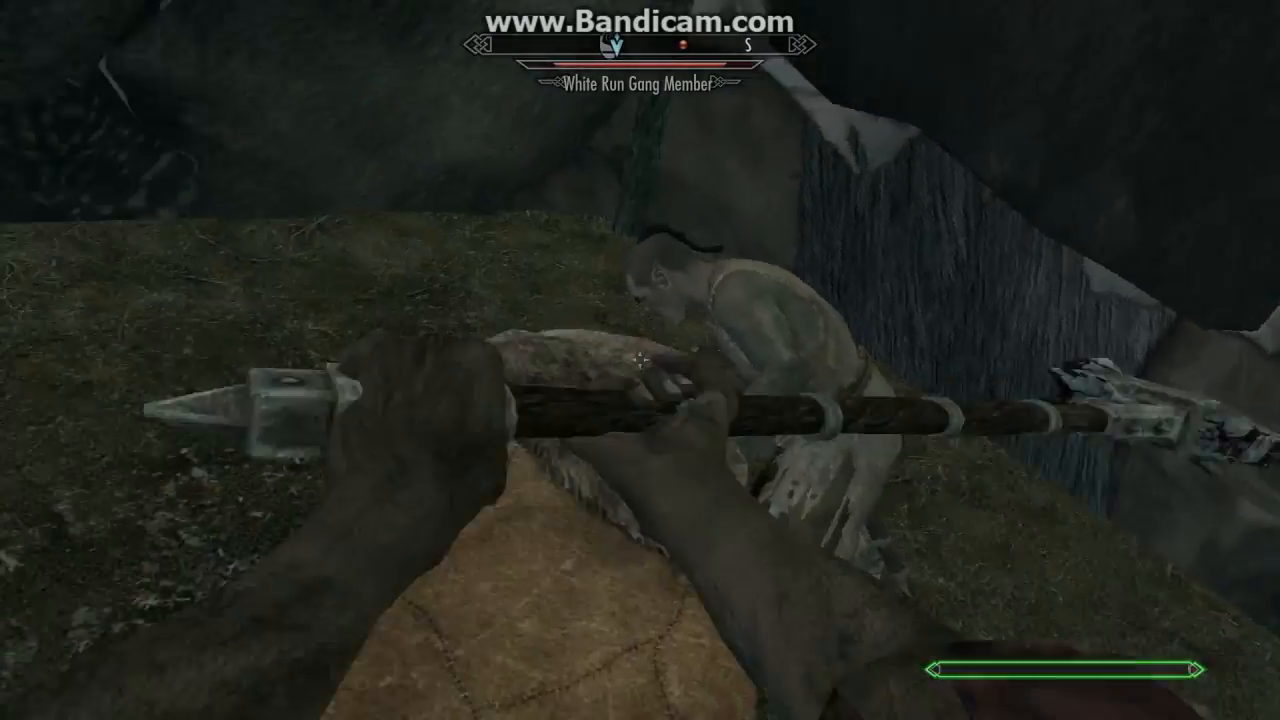
{"action": "key", "text": "w"}
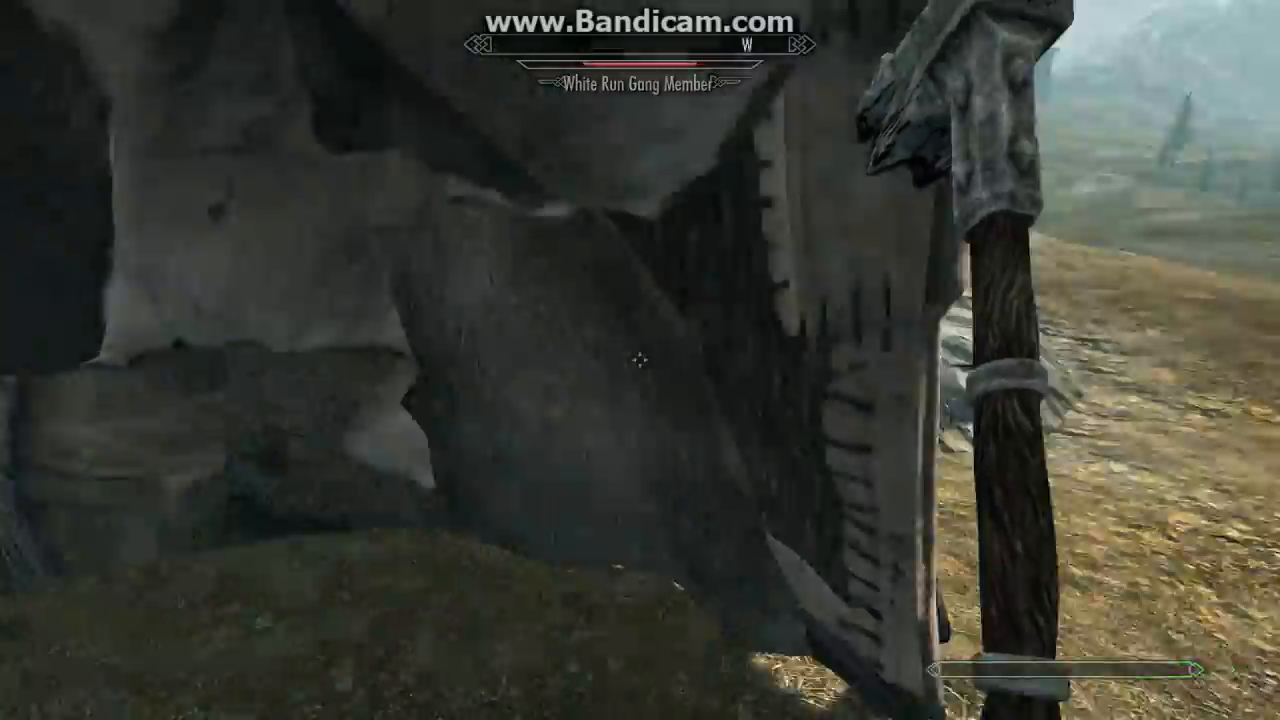
- Move out to the rock facing the campfire and tents and open the game's system options
{"action": "key", "text": "w"}
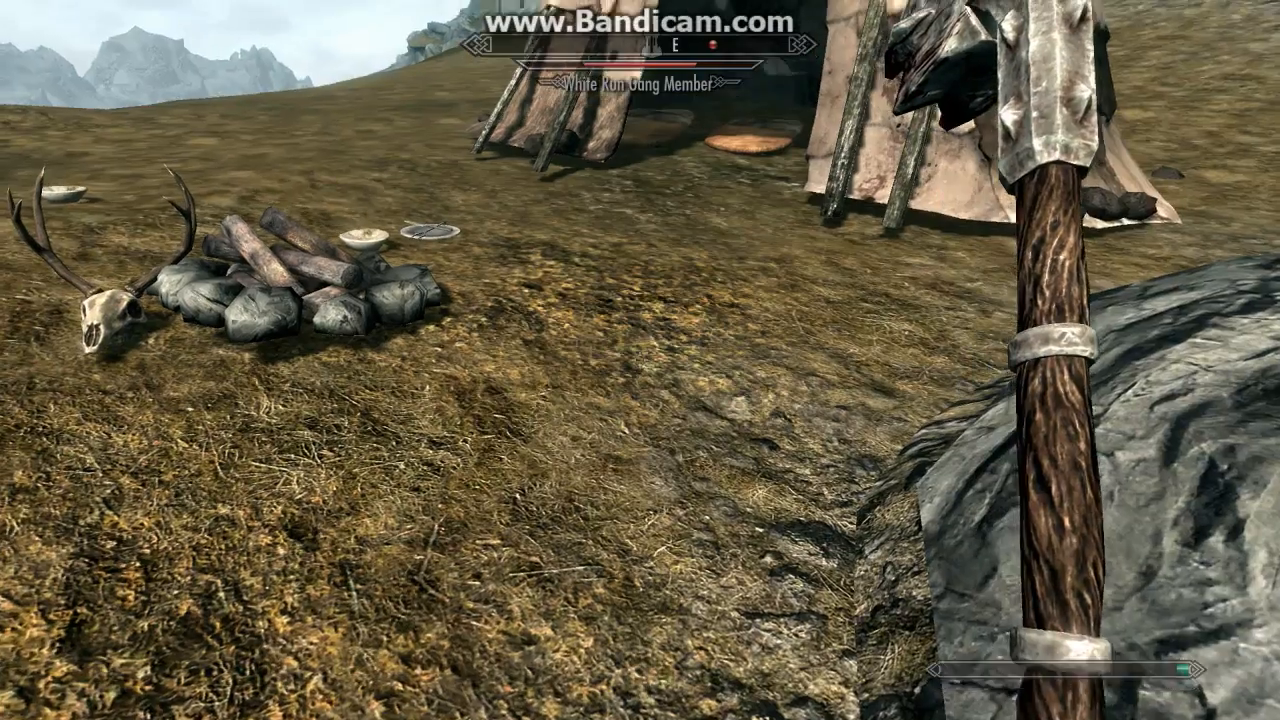
{"action": "key", "text": "Escape"}
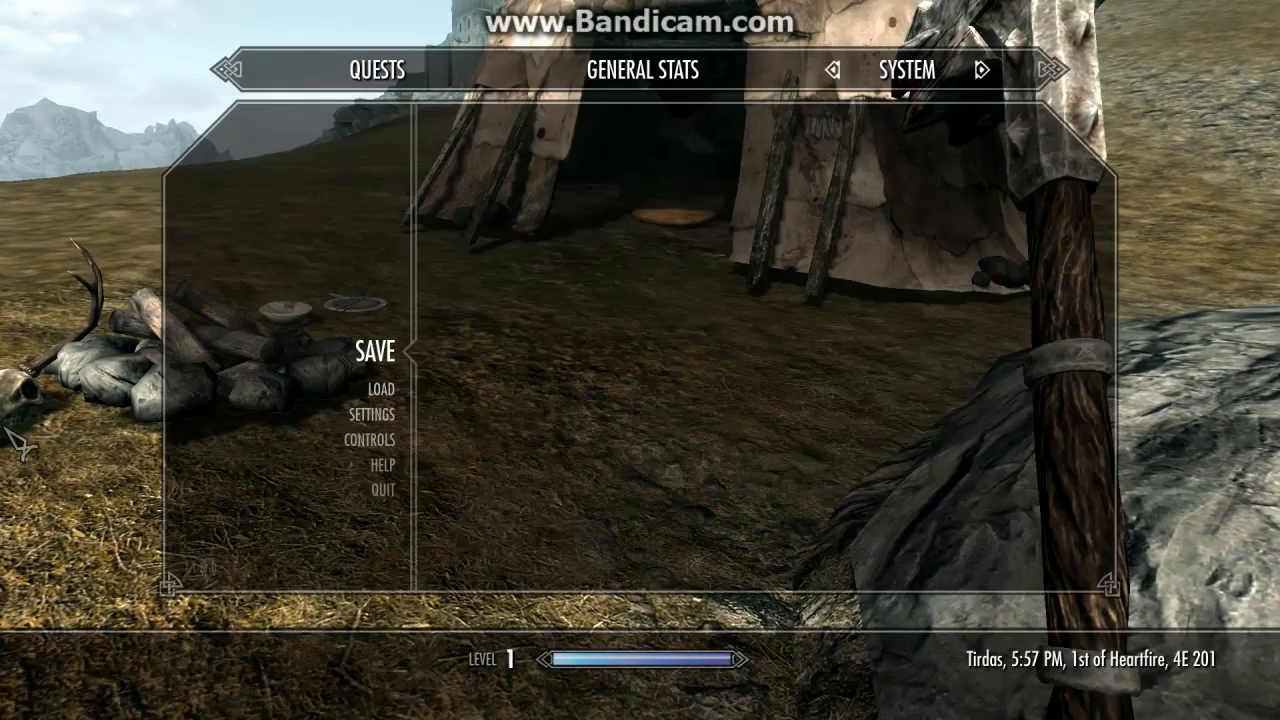